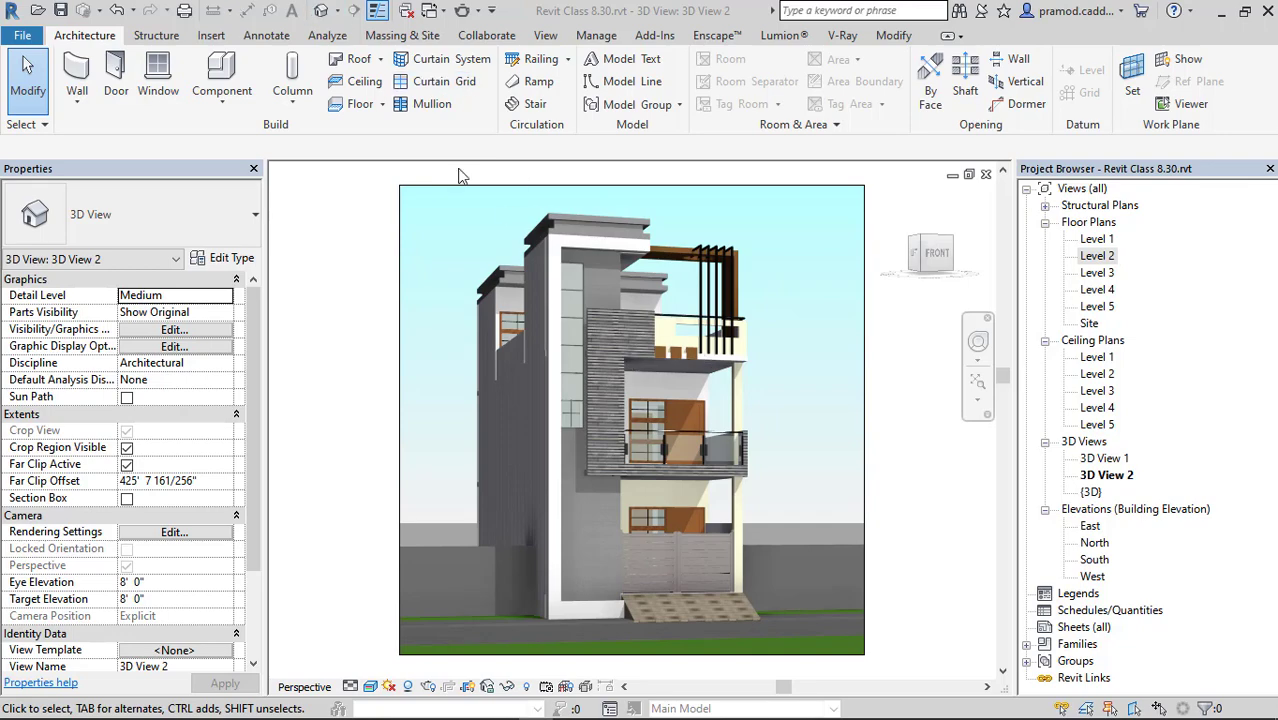
Switch to the default 3D view and bring the underside of the top-floor front projection into close view.
{"action": "left_click", "coordinate": [320, 10]}
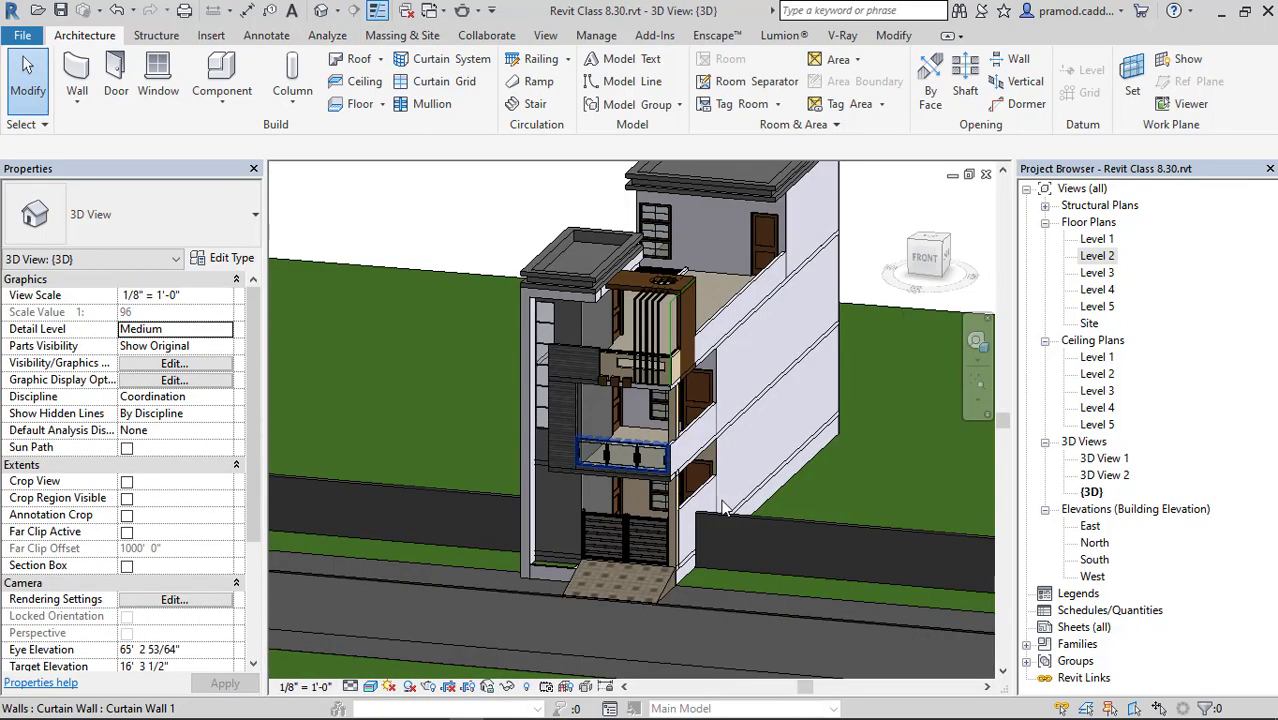
{"action": "middle_click_drag", "start_coordinate": [560, 520], "coordinate": [984, 511], "text": "shift"}
{"action": "middle_click_drag", "start_coordinate": [826, 420], "coordinate": [630, 322], "text": "shift"}
{"action": "middle_click_drag", "start_coordinate": [650, 390], "coordinate": [661, 524]}
{"action": "middle_click_drag", "start_coordinate": [661, 524], "coordinate": [680, 436], "text": "shift"}
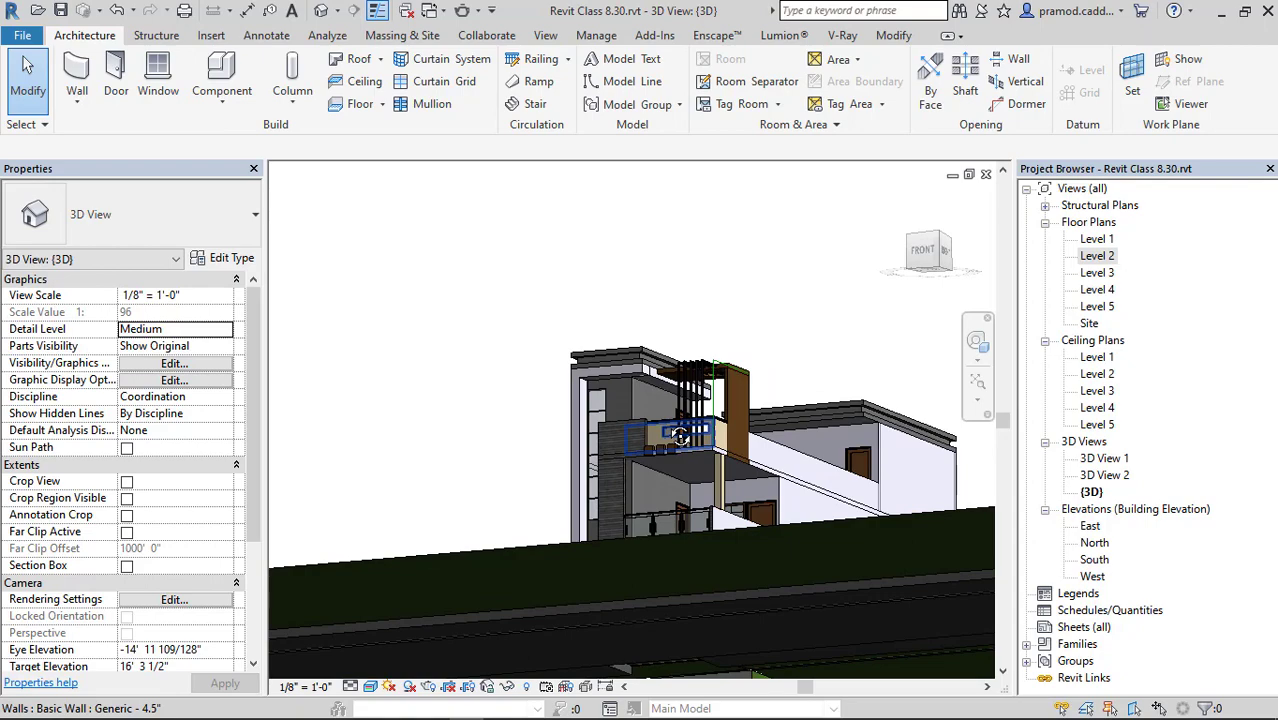
{"action": "scroll", "coordinate": [605, 418], "scroll_direction": "up", "scroll_amount": 5}
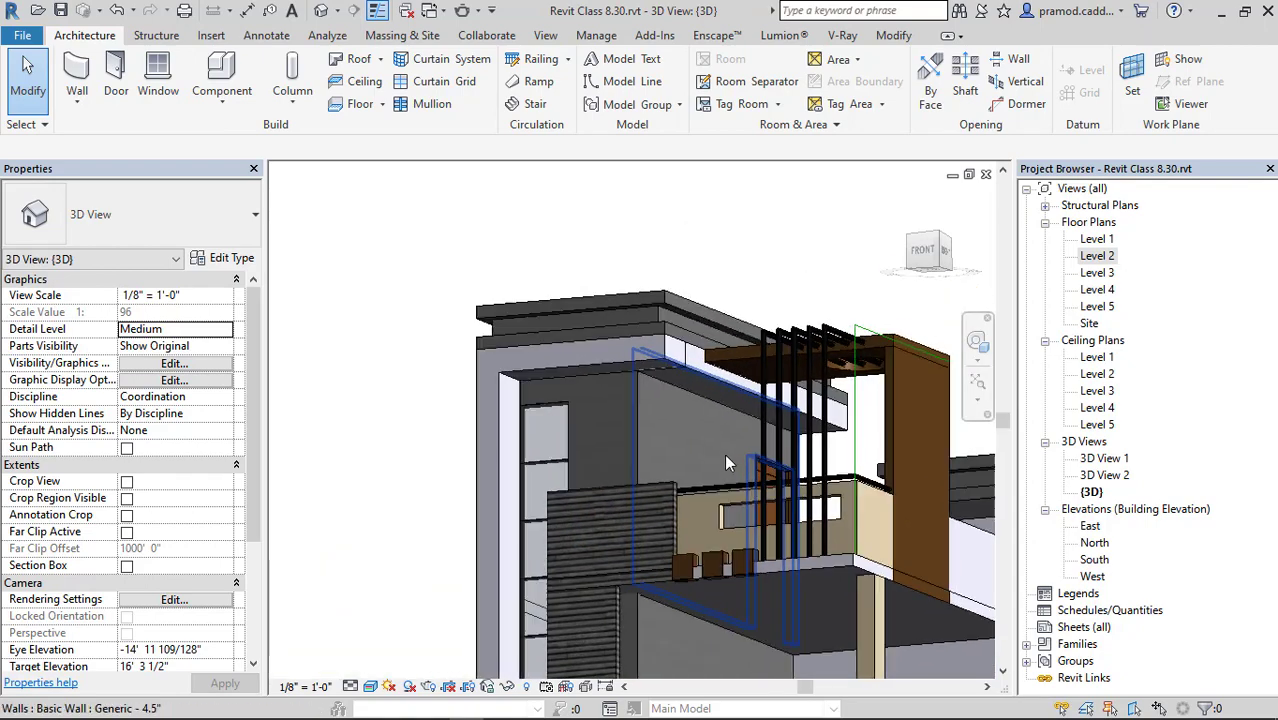
{"action": "scroll", "coordinate": [462, 355], "scroll_direction": "up", "scroll_amount": 2}
{"action": "middle_click_drag", "start_coordinate": [462, 355], "coordinate": [571, 359], "text": "shift"}
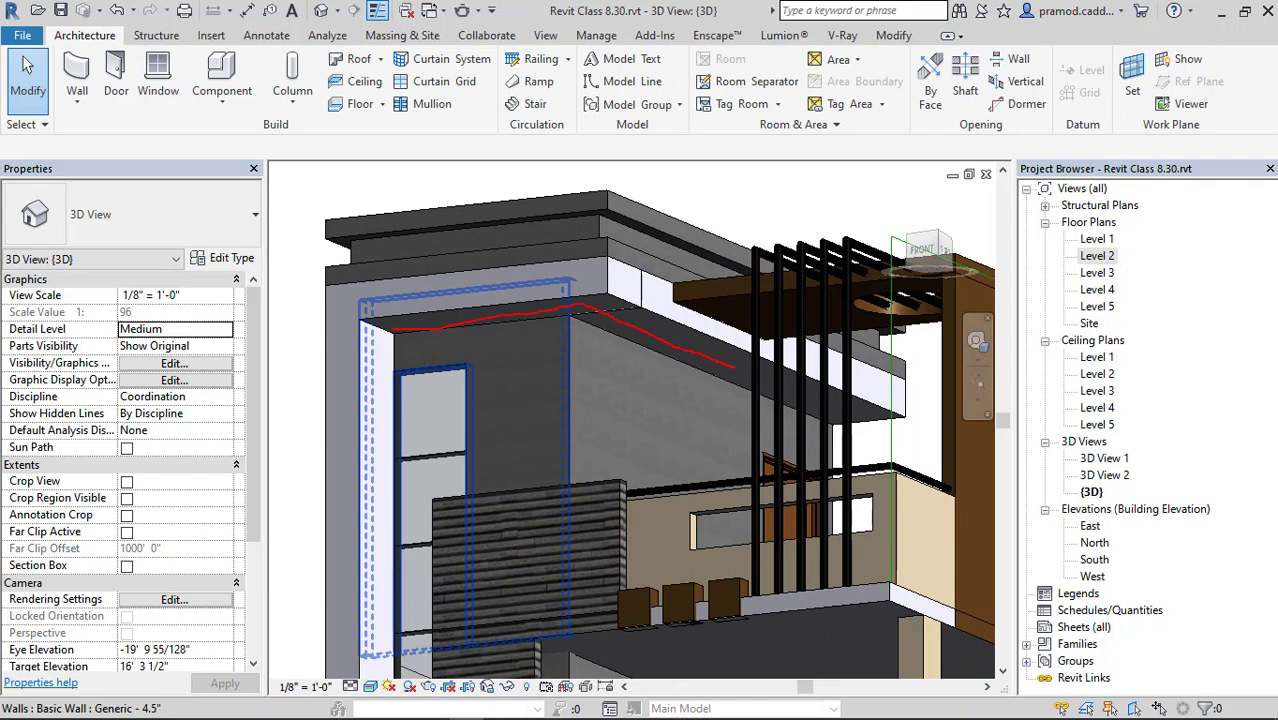
{"action": "scroll", "coordinate": [594, 339], "scroll_direction": "down", "scroll_amount": 3}
Temporarily isolate the casework frame at the top of the front facade and show it from directly below.
{"action": "left_click", "coordinate": [545, 282]}
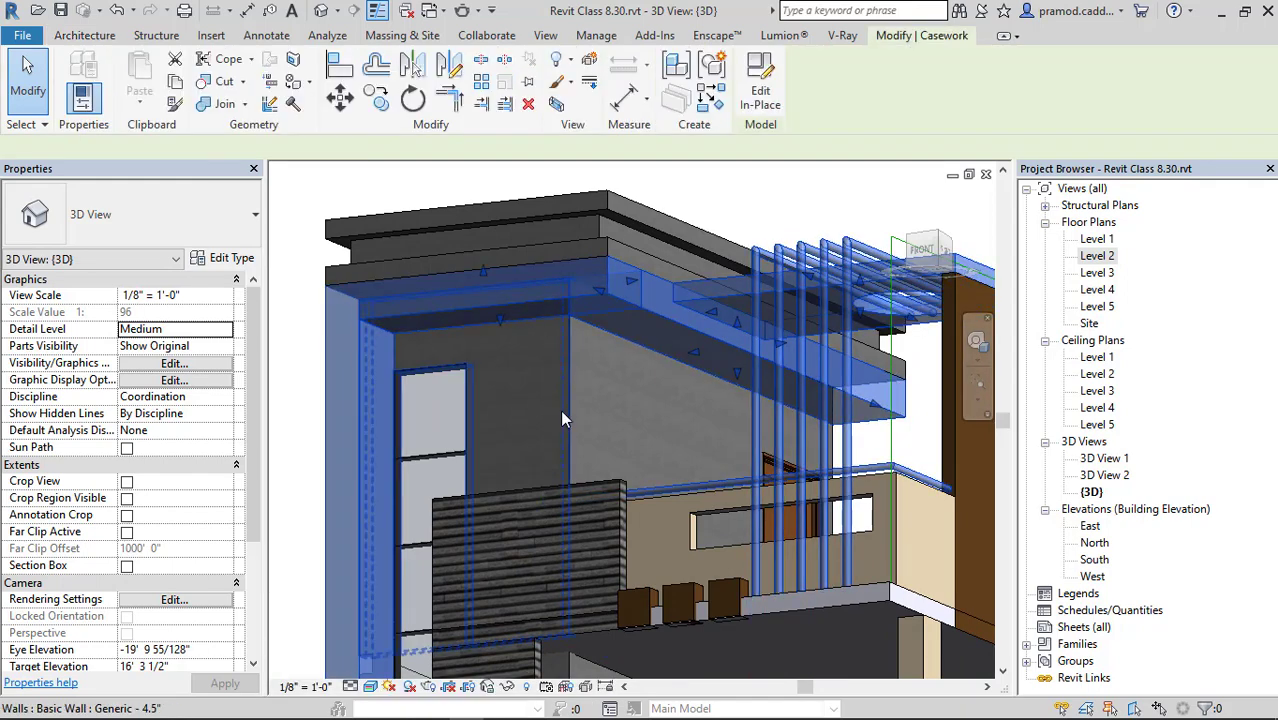
{"action": "middle_click_drag", "start_coordinate": [560, 409], "coordinate": [740, 455], "text": "shift"}
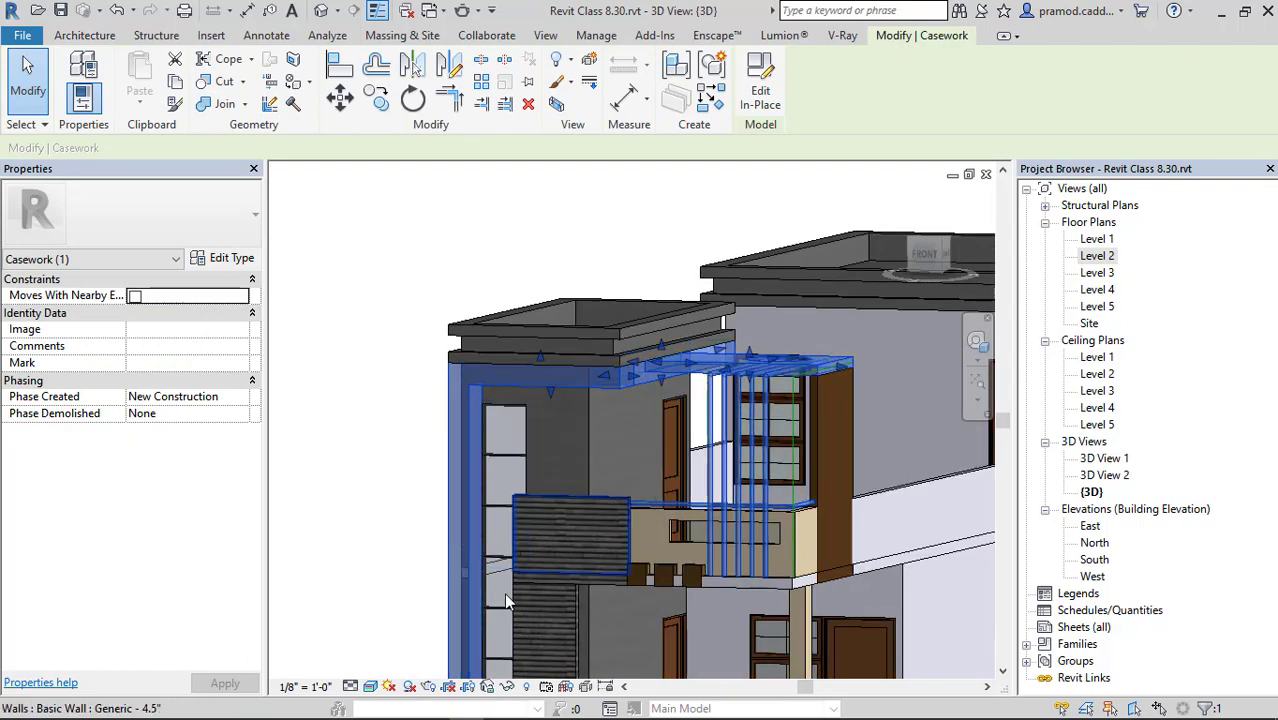
{"action": "left_click", "coordinate": [507, 688]}
{"action": "left_click", "coordinate": [548, 621]}
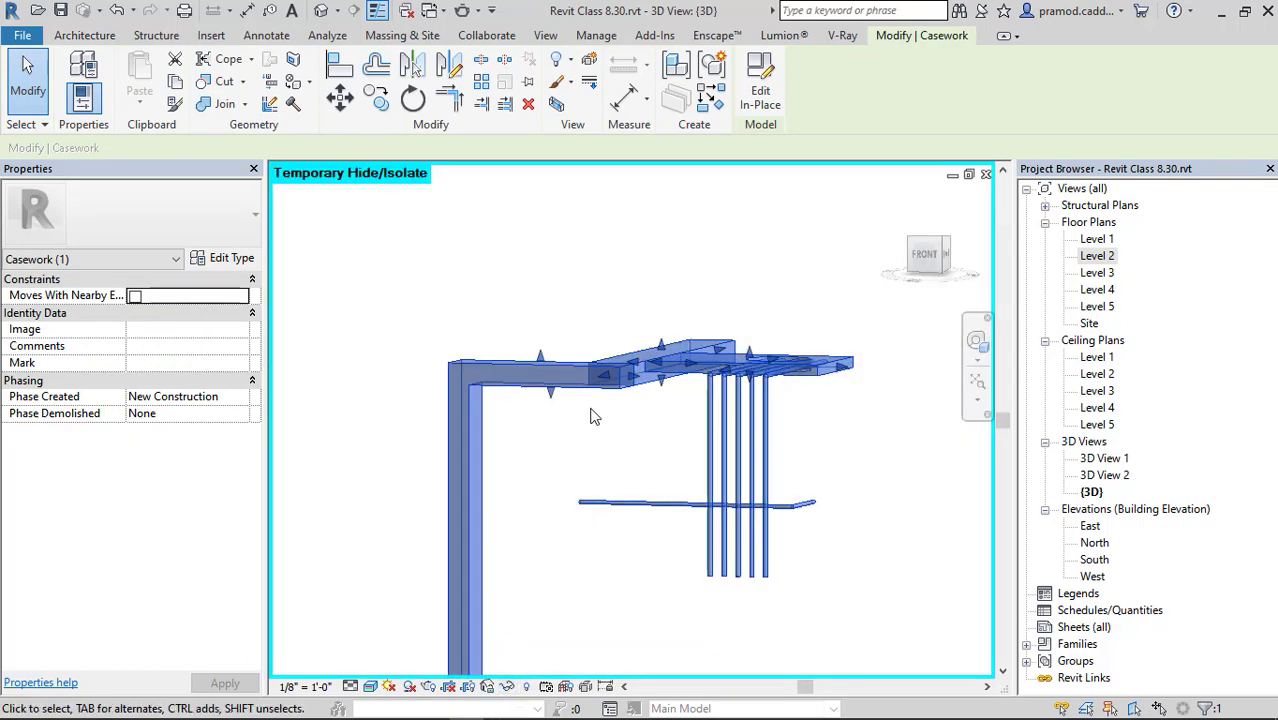
{"action": "middle_click_drag", "start_coordinate": [591, 416], "coordinate": [811, 342], "text": "shift"}
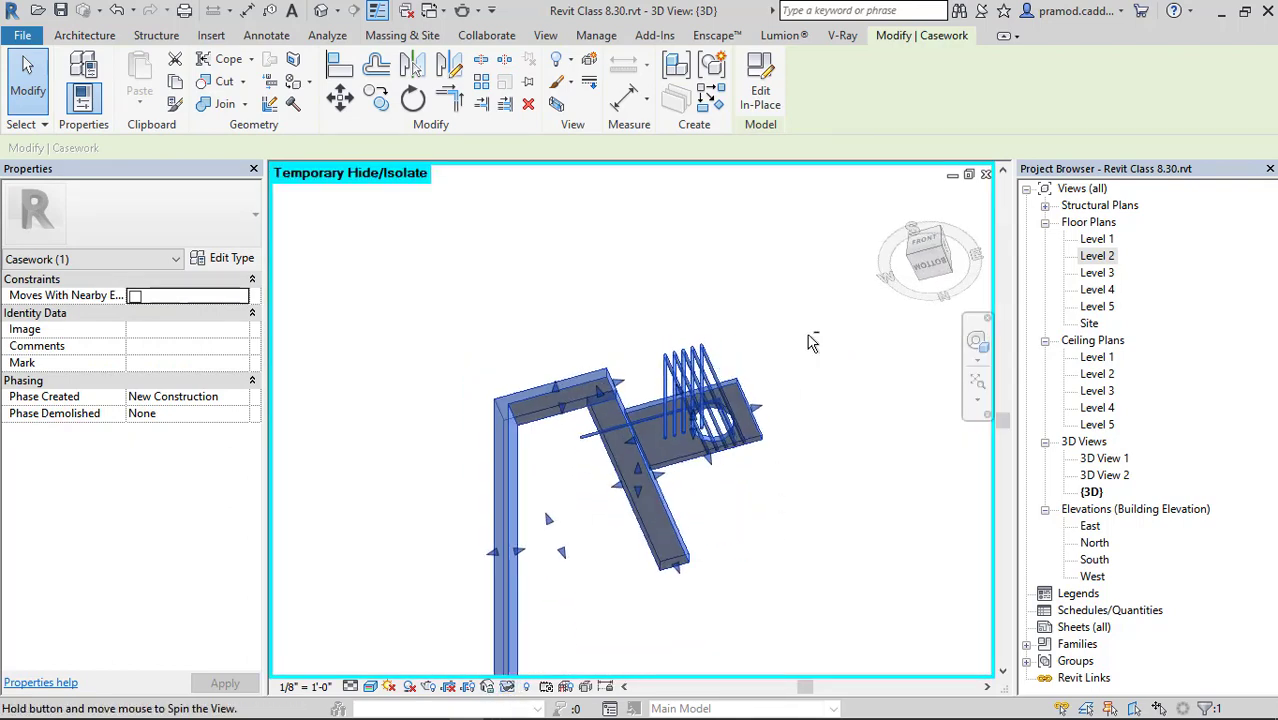
{"action": "left_click", "coordinate": [940, 265]}
{"action": "key", "text": "Escape"}
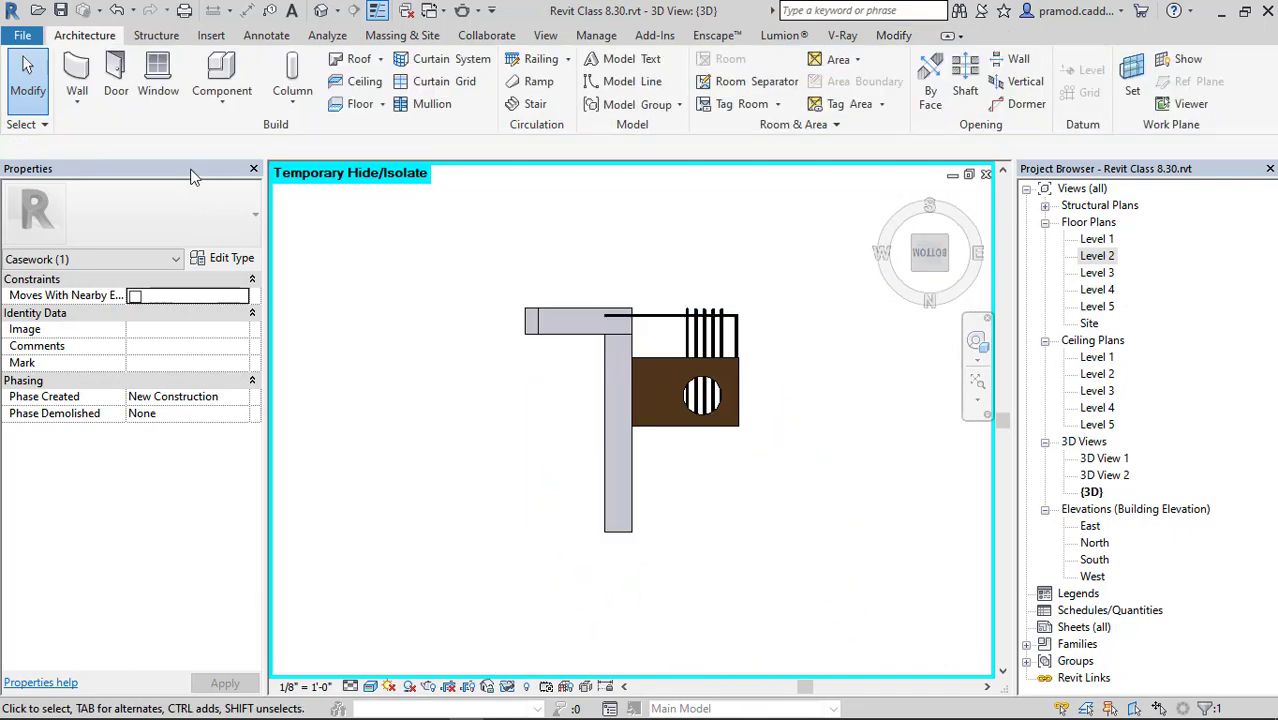
Start loading a component family and browse the library to the Internal folder of the Architectural Lighting families.
{"action": "left_click", "coordinate": [222, 98]}
{"action": "left_click", "coordinate": [205, 133]}
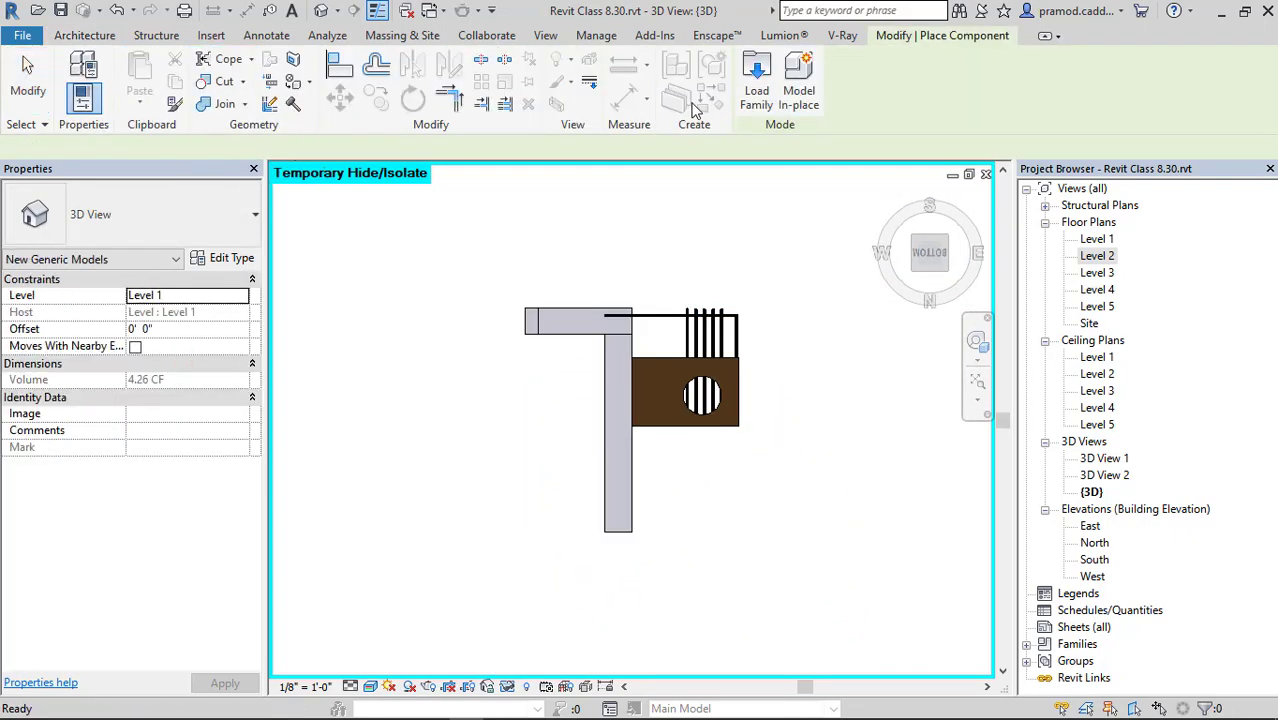
{"action": "left_click", "coordinate": [757, 80]}
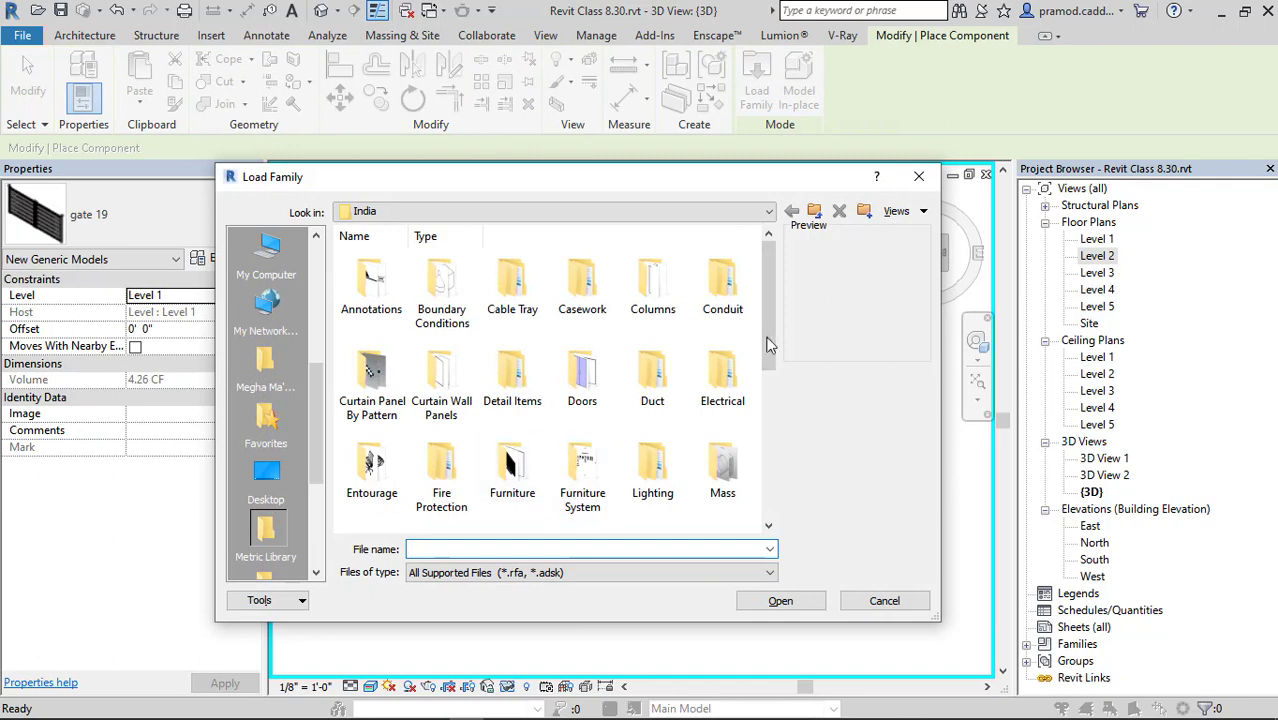
{"action": "double_click", "coordinate": [668, 468]}
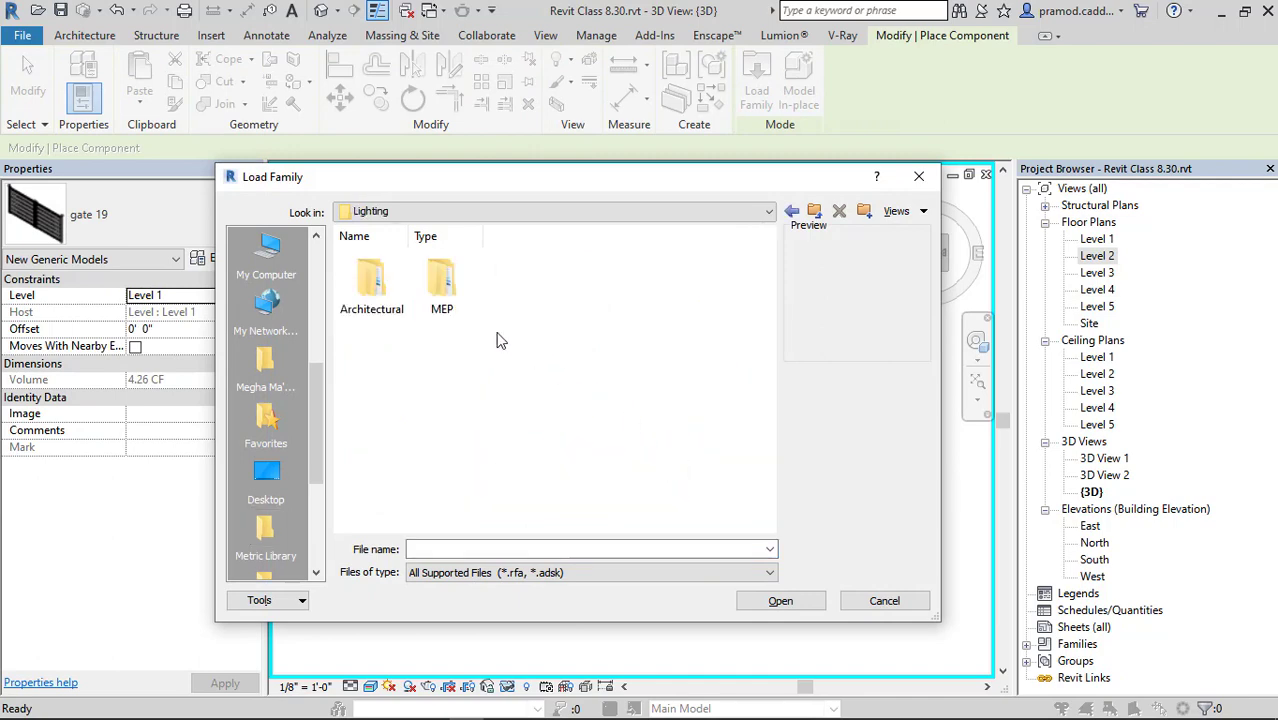
{"action": "double_click", "coordinate": [386, 306]}
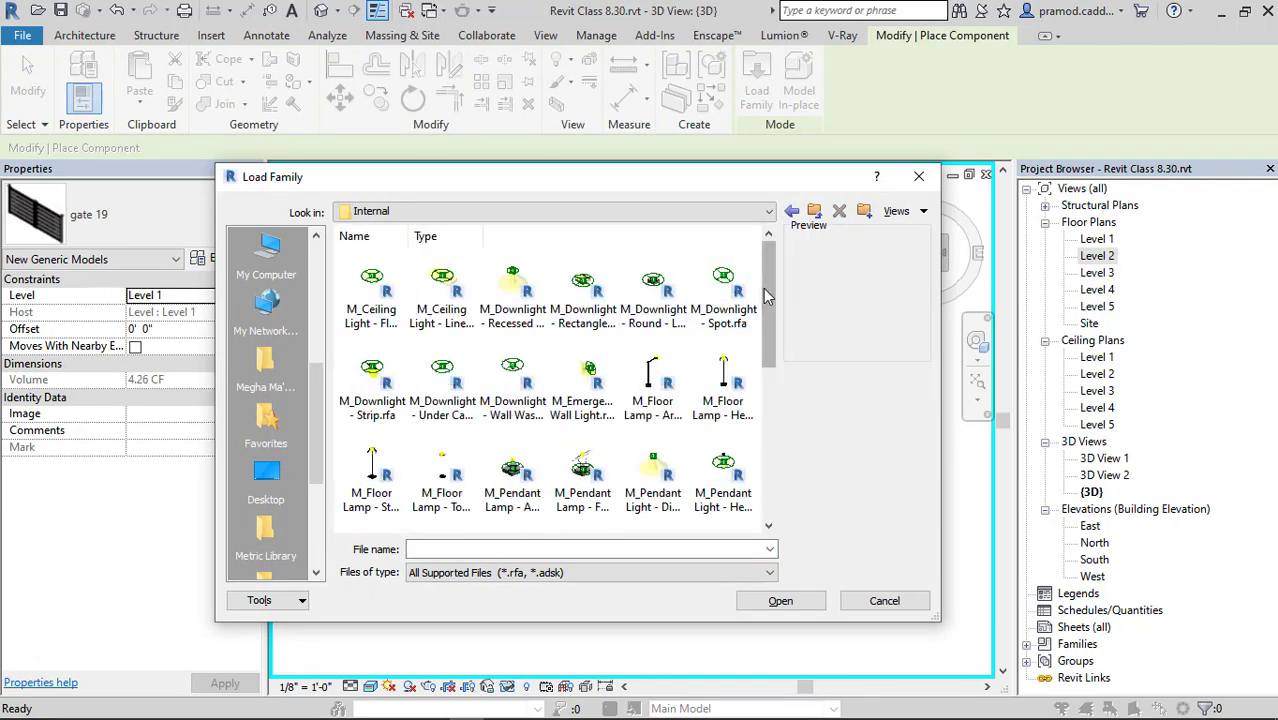
Load the M_Recessed Lamp - Round - LED family with the 100mm Trimless Downlight type.
{"action": "left_click", "coordinate": [512, 292]}
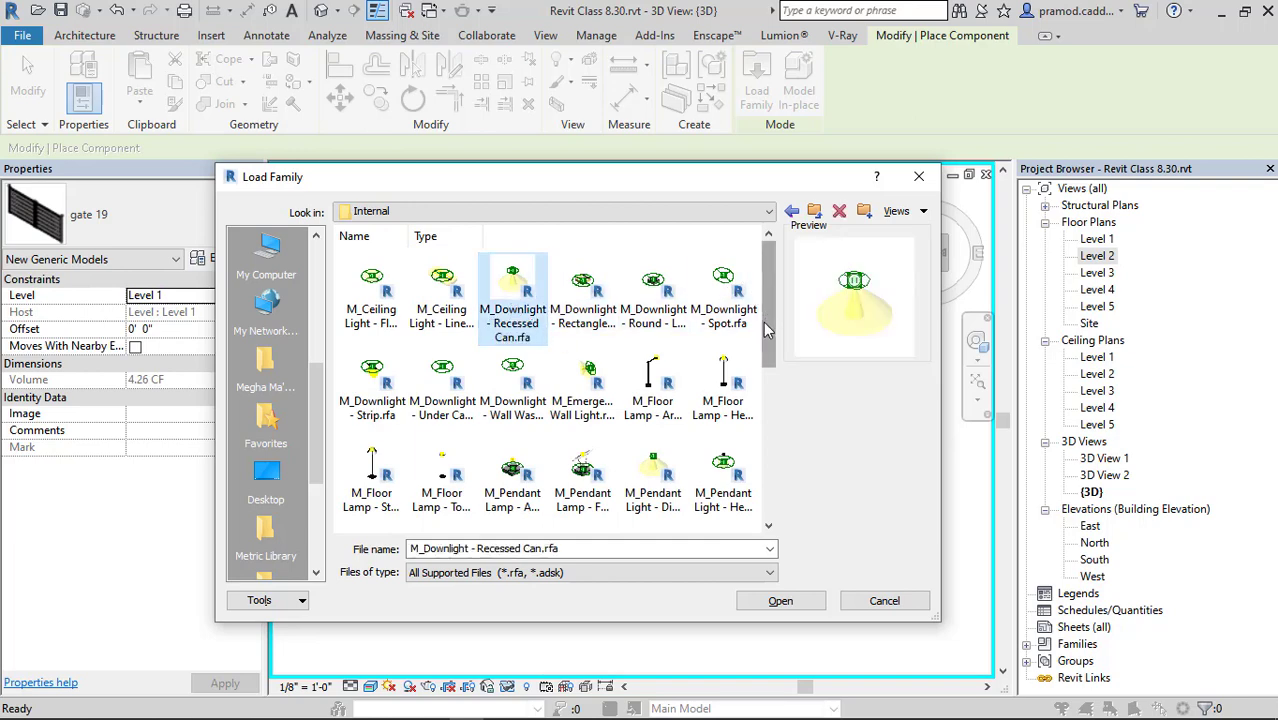
{"action": "left_click_drag", "start_coordinate": [766, 330], "coordinate": [766, 418]}
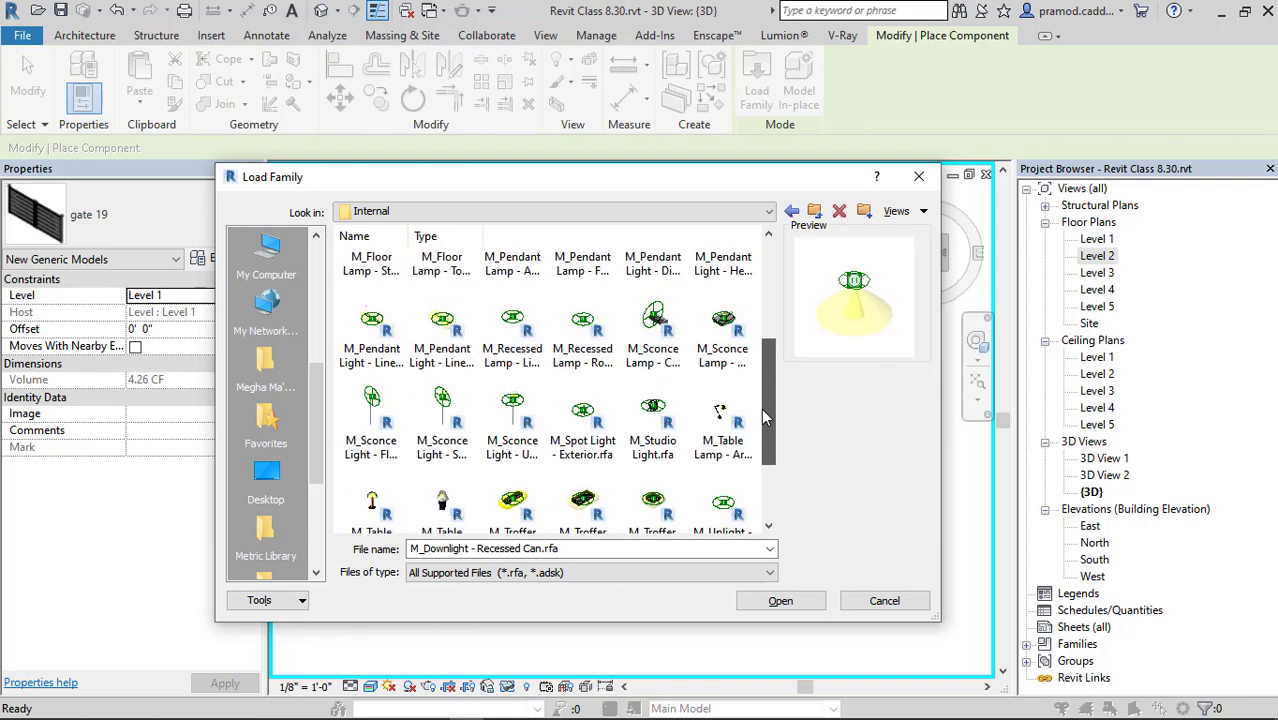
{"action": "left_click", "coordinate": [512, 332]}
{"action": "left_click", "coordinate": [441, 335]}
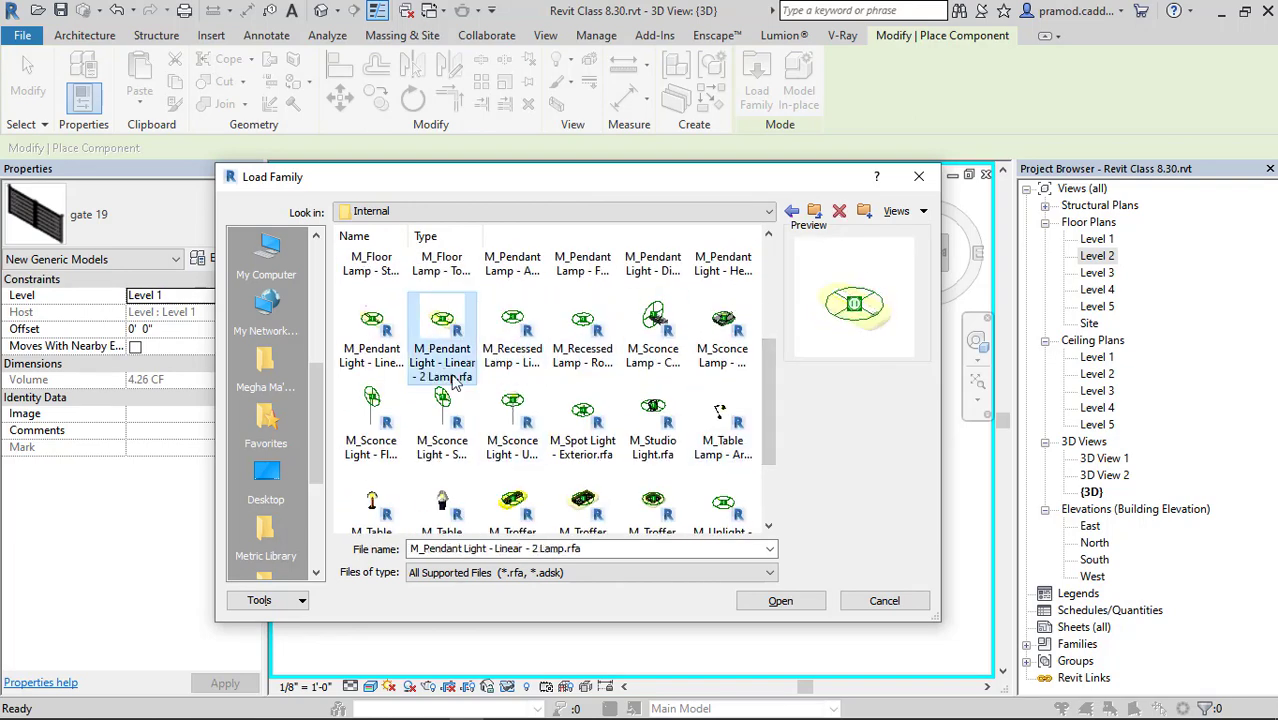
{"action": "left_click", "coordinate": [572, 359]}
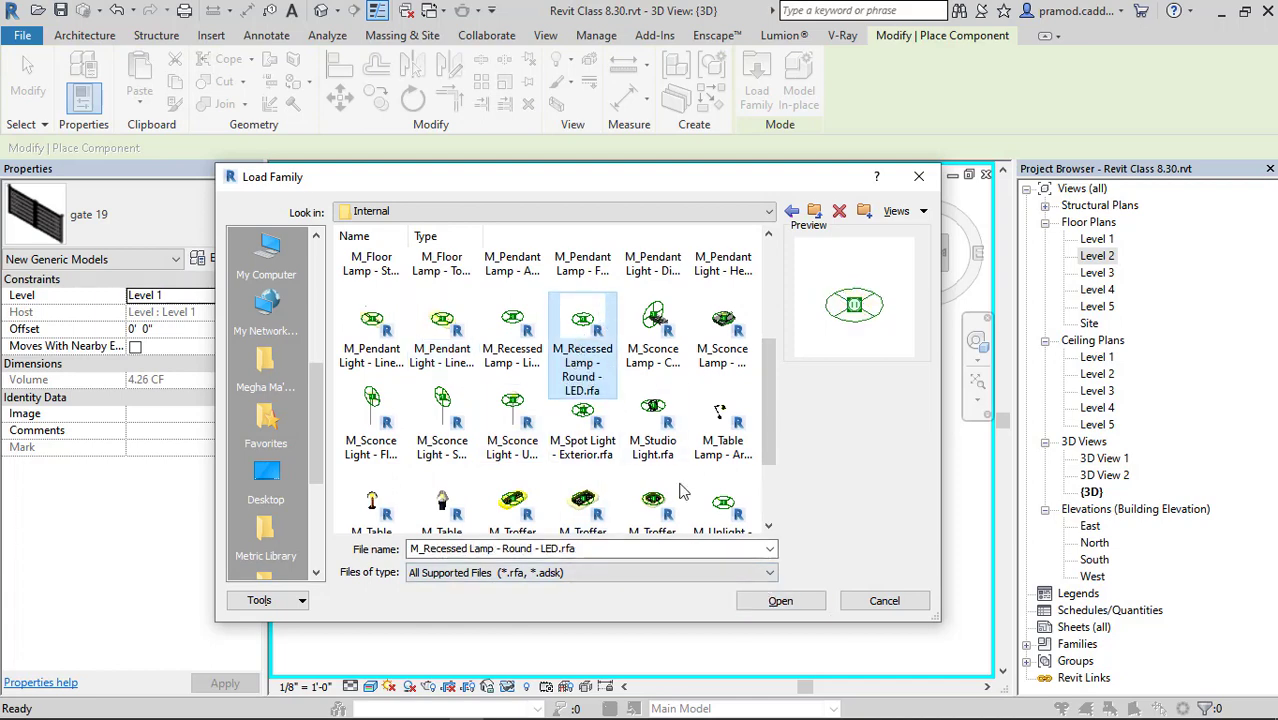
{"action": "left_click", "coordinate": [779, 602]}
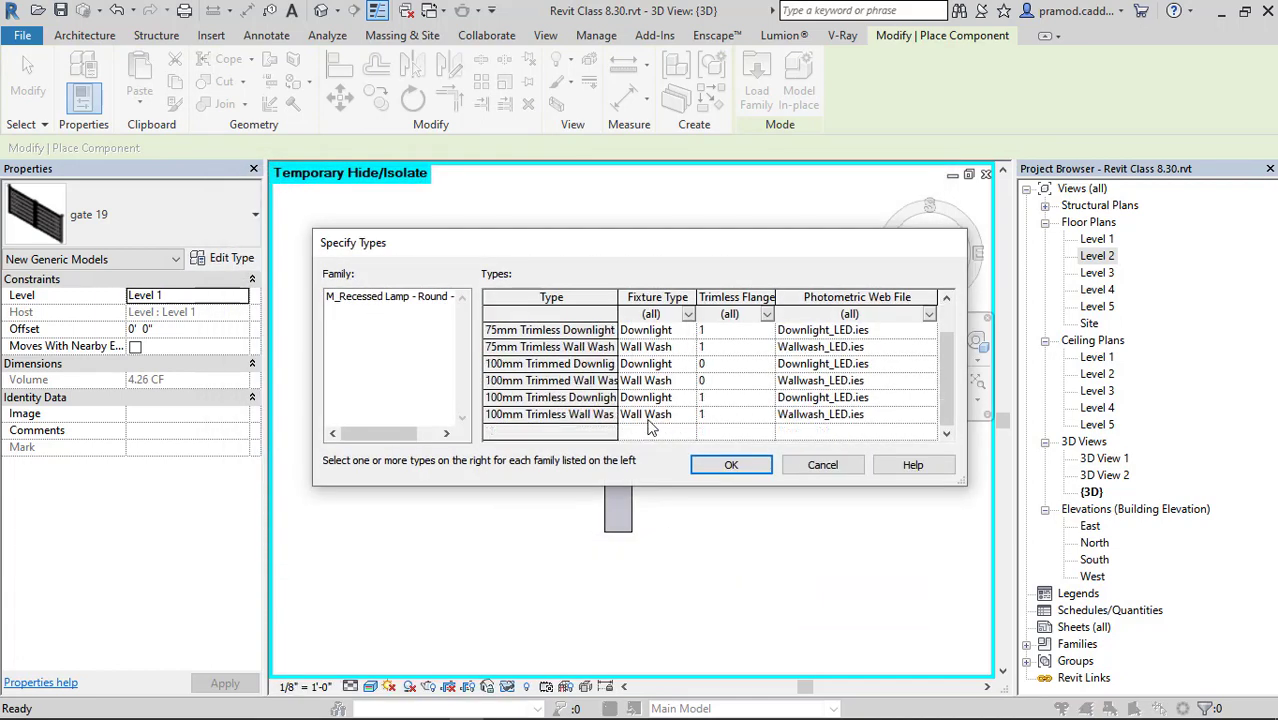
{"action": "left_click", "coordinate": [650, 399]}
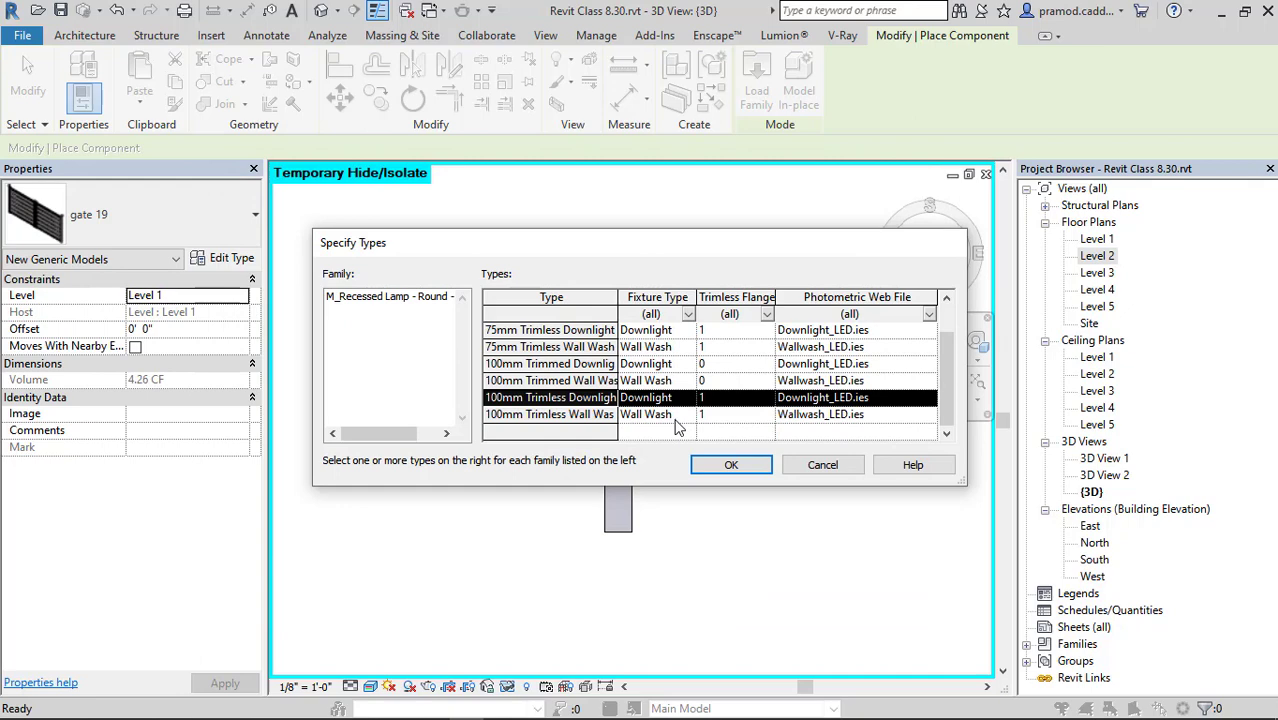
{"action": "left_click", "coordinate": [729, 466]}
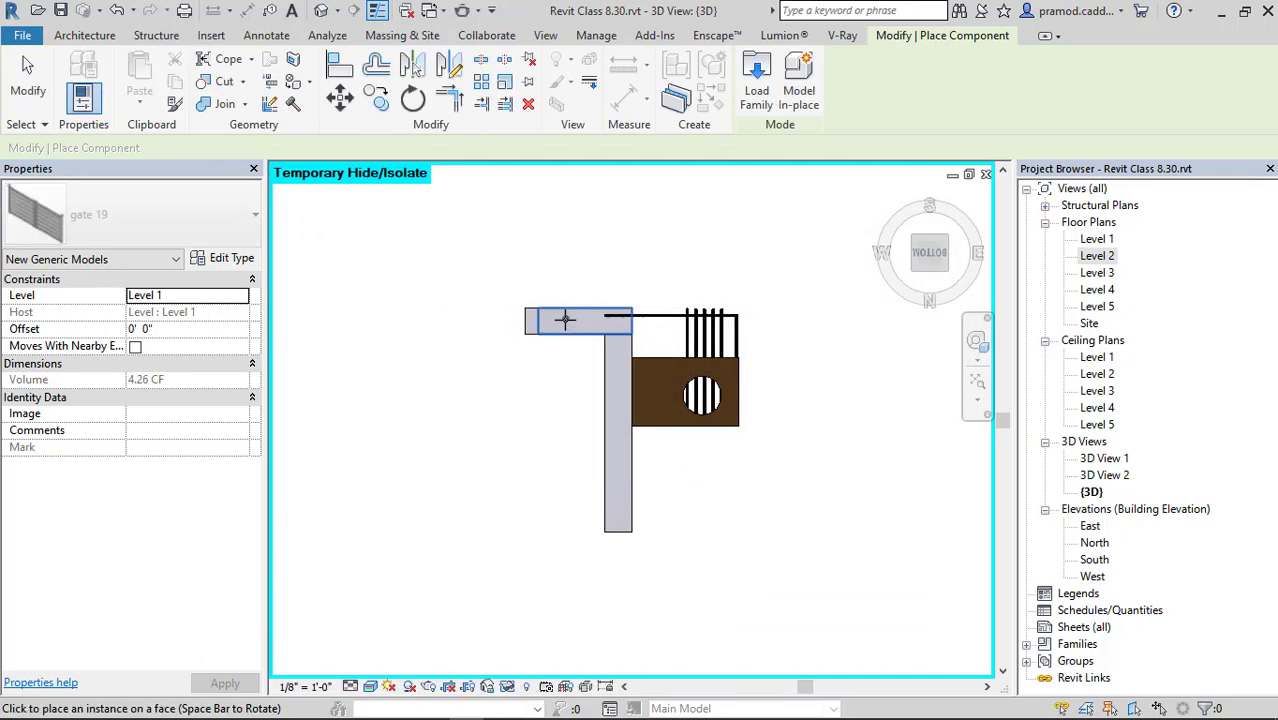
Place three recessed downlights in a row on the underside of the frame's short front arm.
{"action": "scroll", "coordinate": [550, 318], "scroll_direction": "up", "scroll_amount": 5}
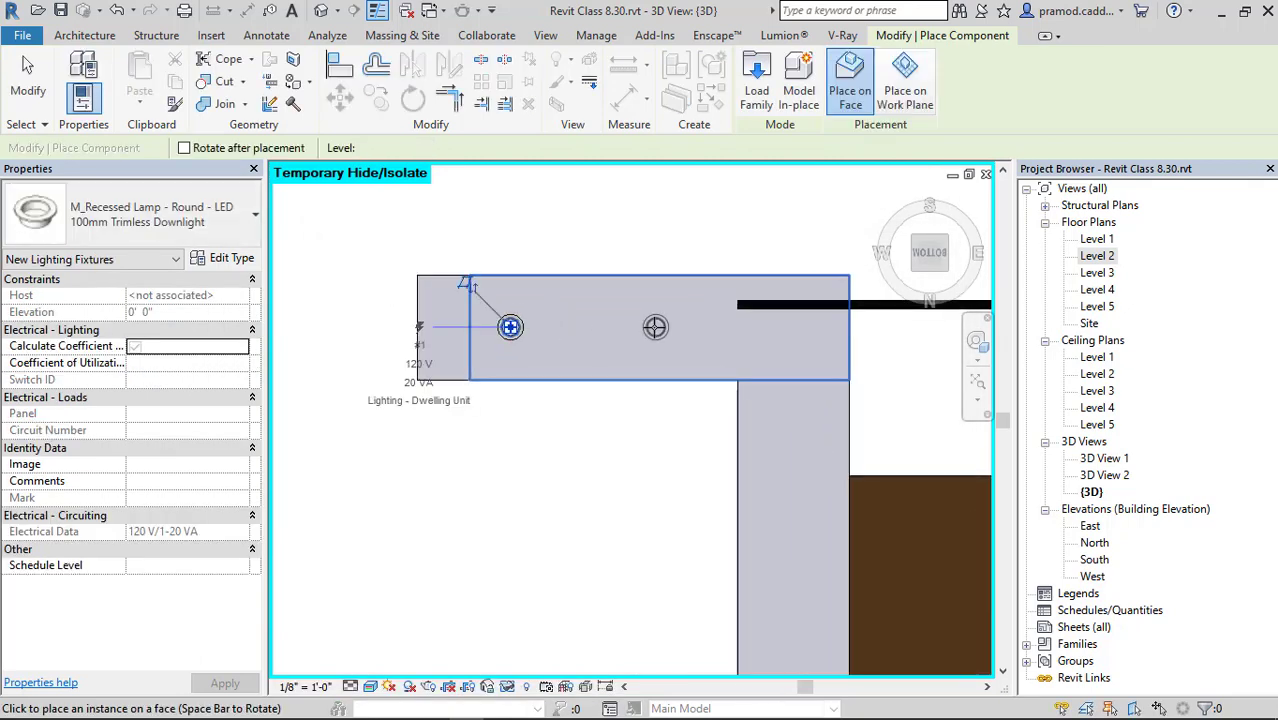
{"action": "left_click", "coordinate": [797, 326]}
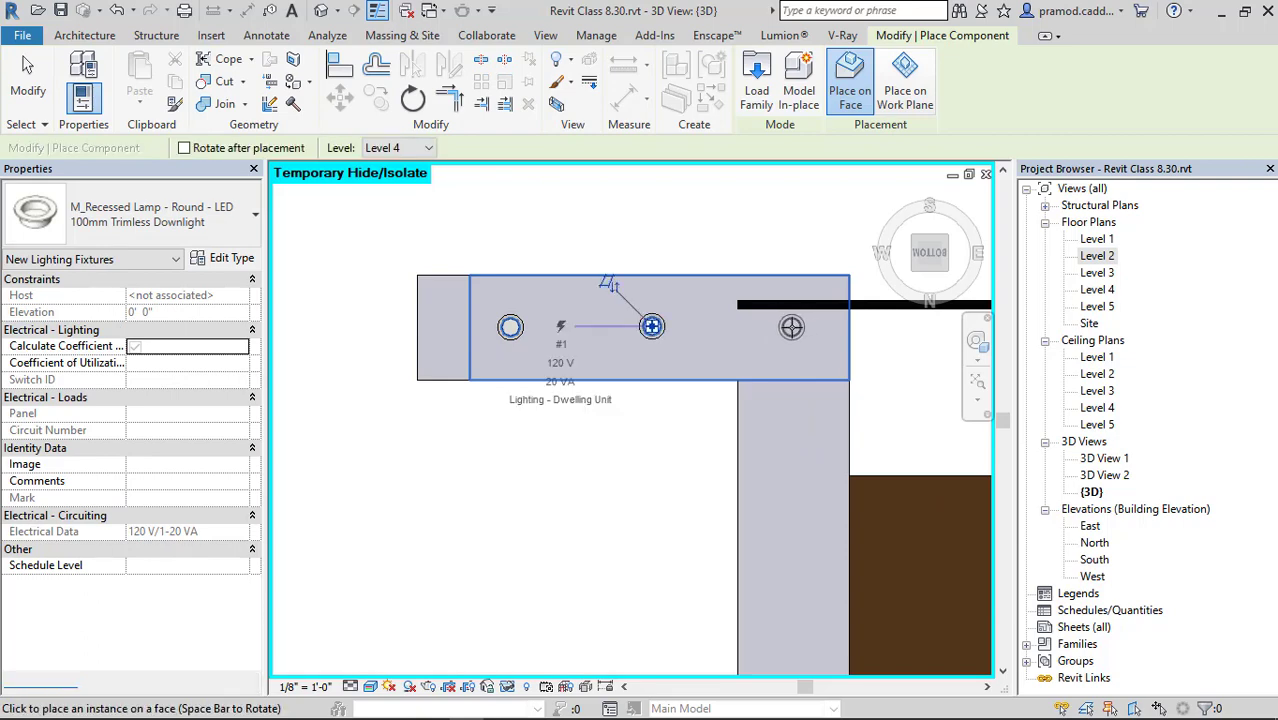
{"action": "left_click", "coordinate": [791, 326]}
{"action": "middle_click_drag", "start_coordinate": [700, 446], "coordinate": [603, 446]}
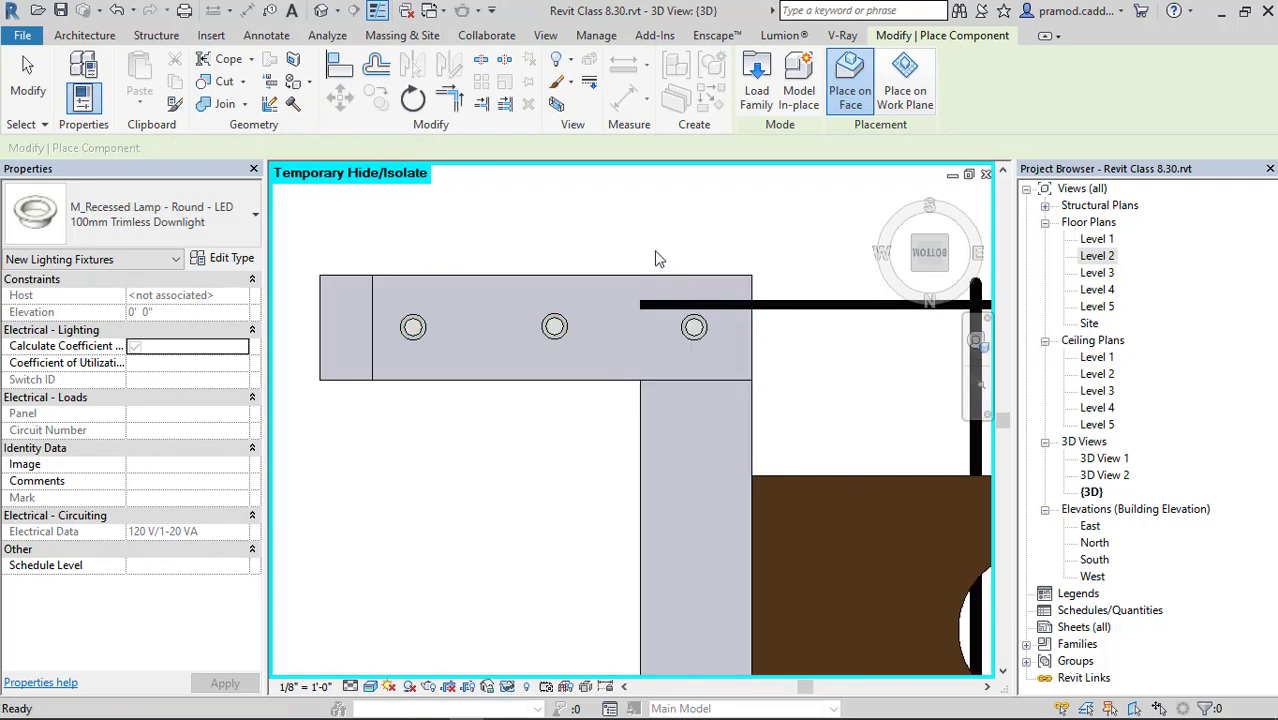
{"action": "key", "text": "Escape"}
{"action": "key", "text": "Escape"}
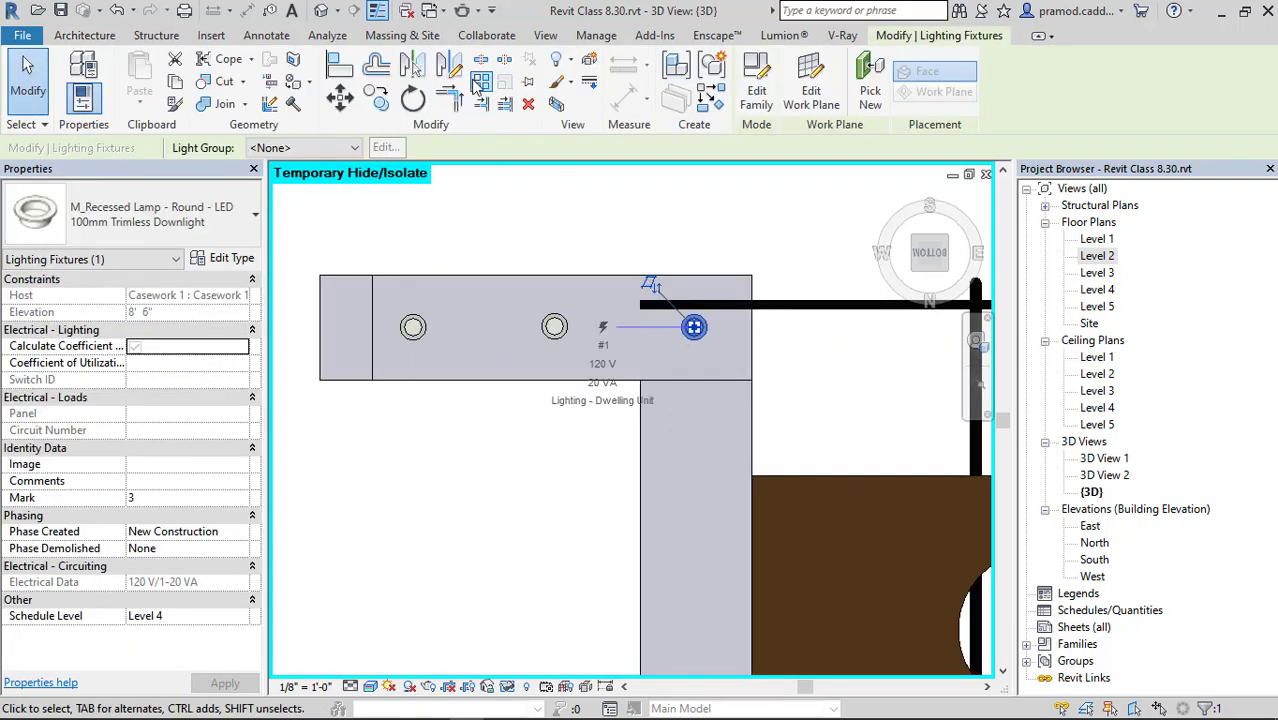
Try to array the downlight at the frame's corner along the long perpendicular arm with 2 items.
{"action": "key", "text": "a"}
{"action": "key", "text": "r"}
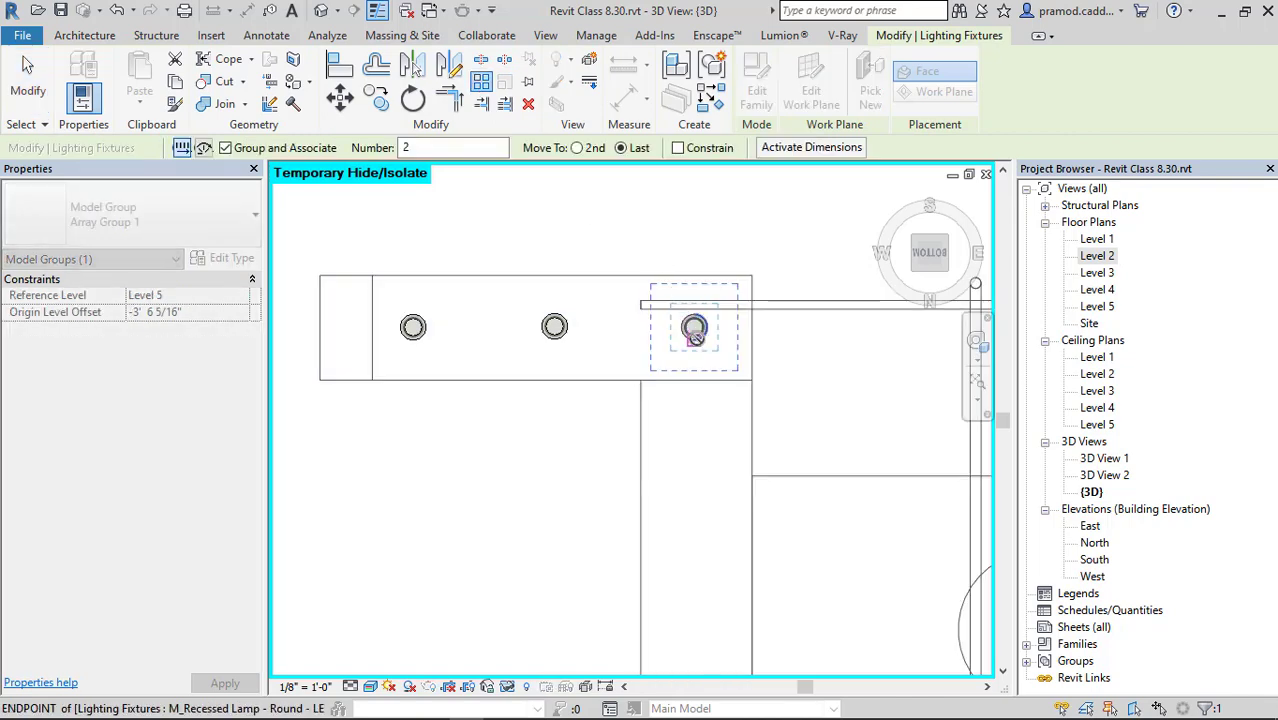
{"action": "left_click", "coordinate": [695, 339]}
{"action": "scroll", "coordinate": [705, 450], "scroll_direction": "down", "scroll_amount": 4}
{"action": "middle_click_drag", "start_coordinate": [706, 612], "coordinate": [676, 459]}
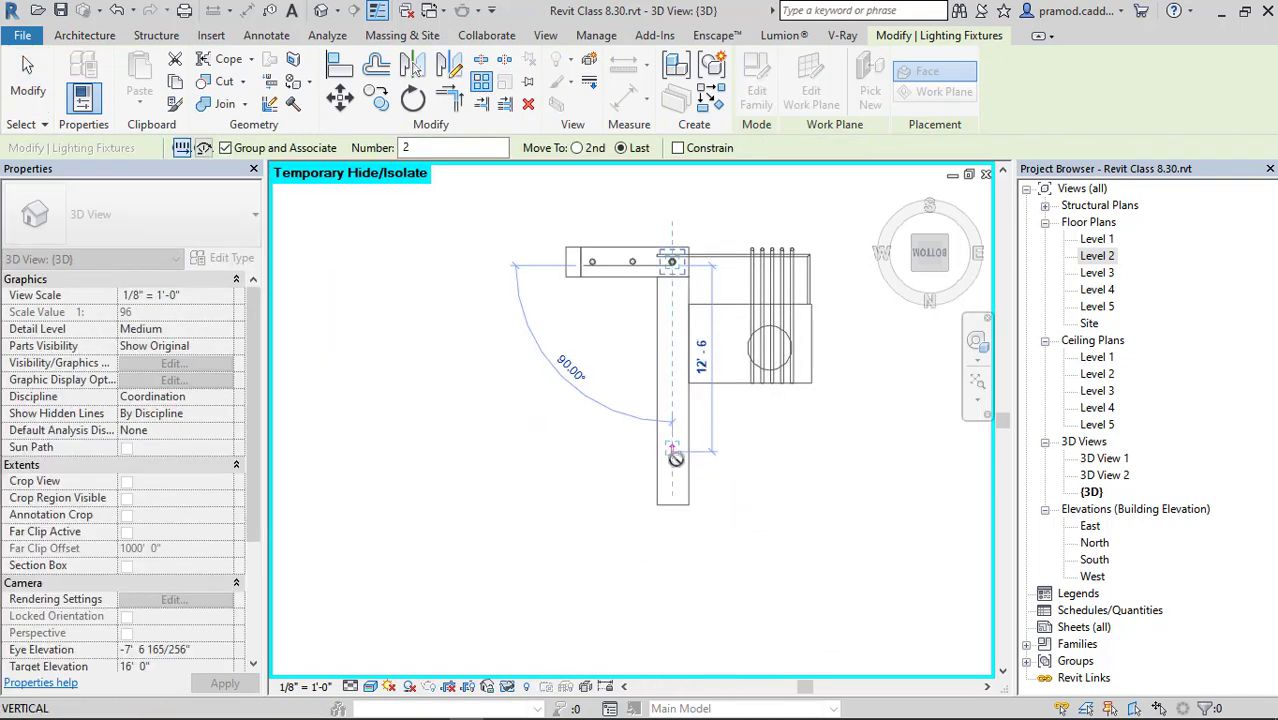
{"action": "left_click", "coordinate": [673, 486]}
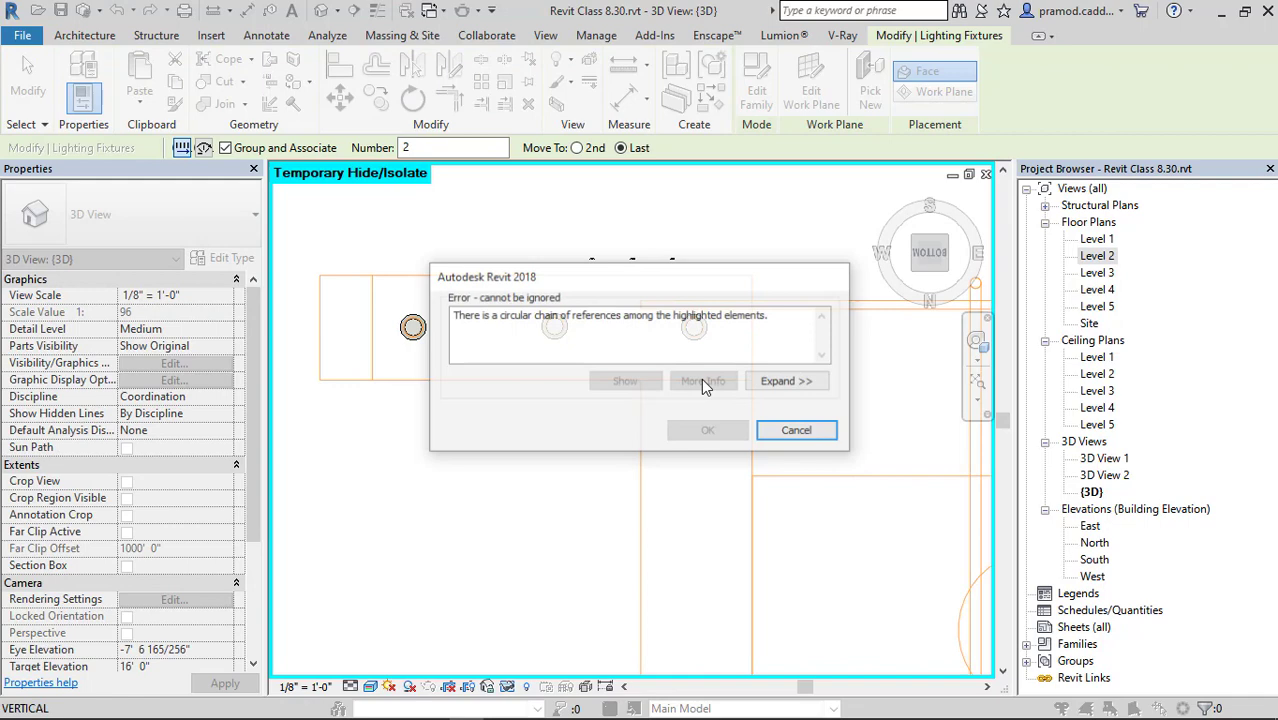
{"action": "left_click", "coordinate": [798, 431]}
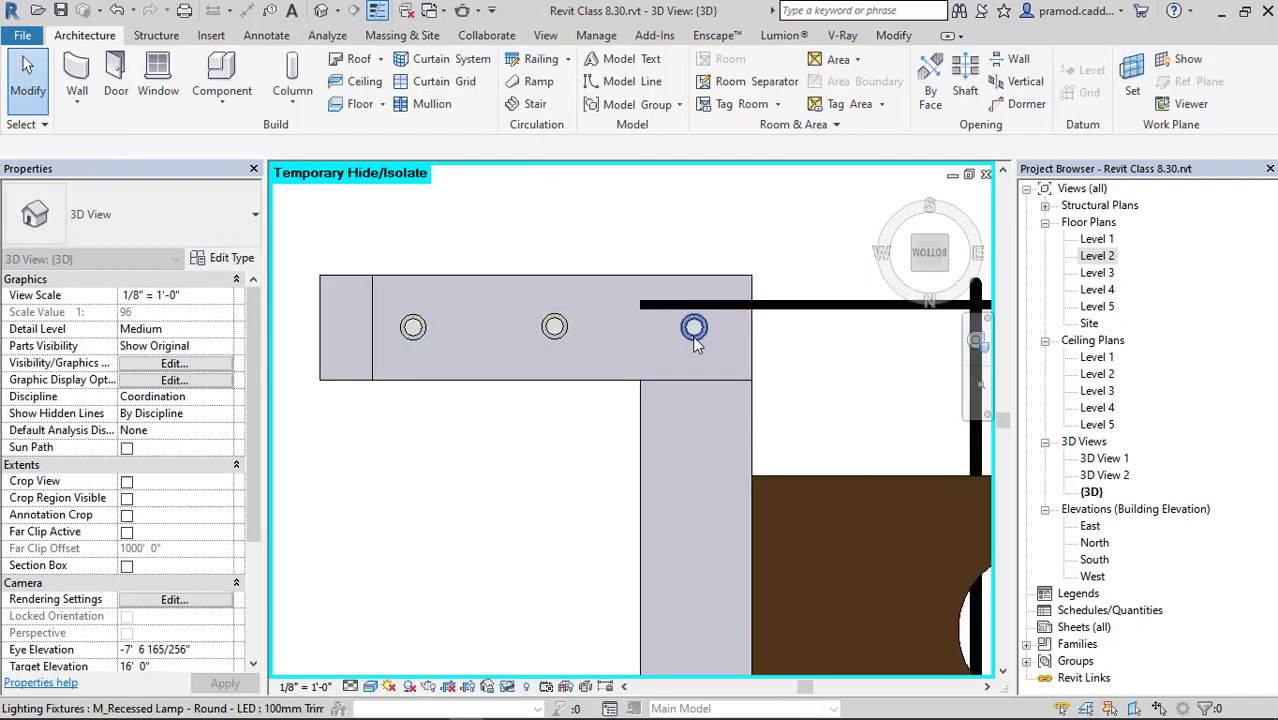
Try to copy the corner downlight about 3' 6" onto the long perpendicular arm.
{"action": "left_click", "coordinate": [694, 327]}
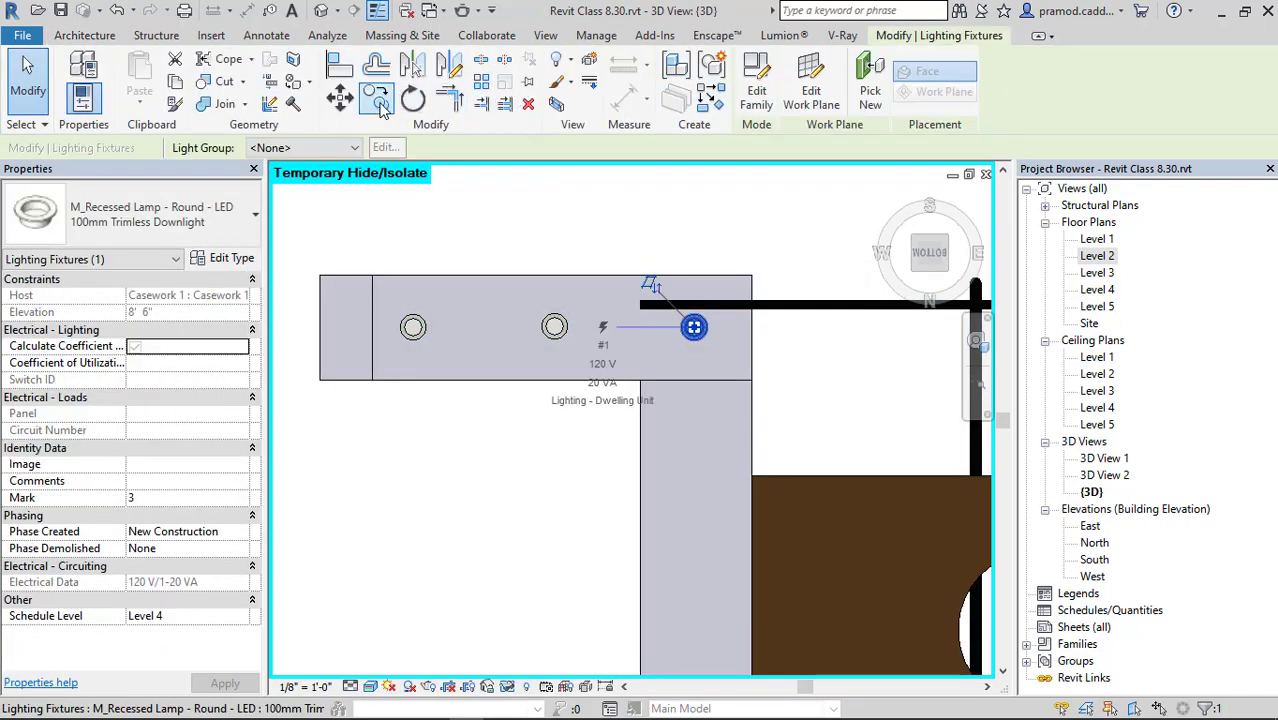
{"action": "left_click", "coordinate": [379, 103]}
{"action": "left_click", "coordinate": [697, 345]}
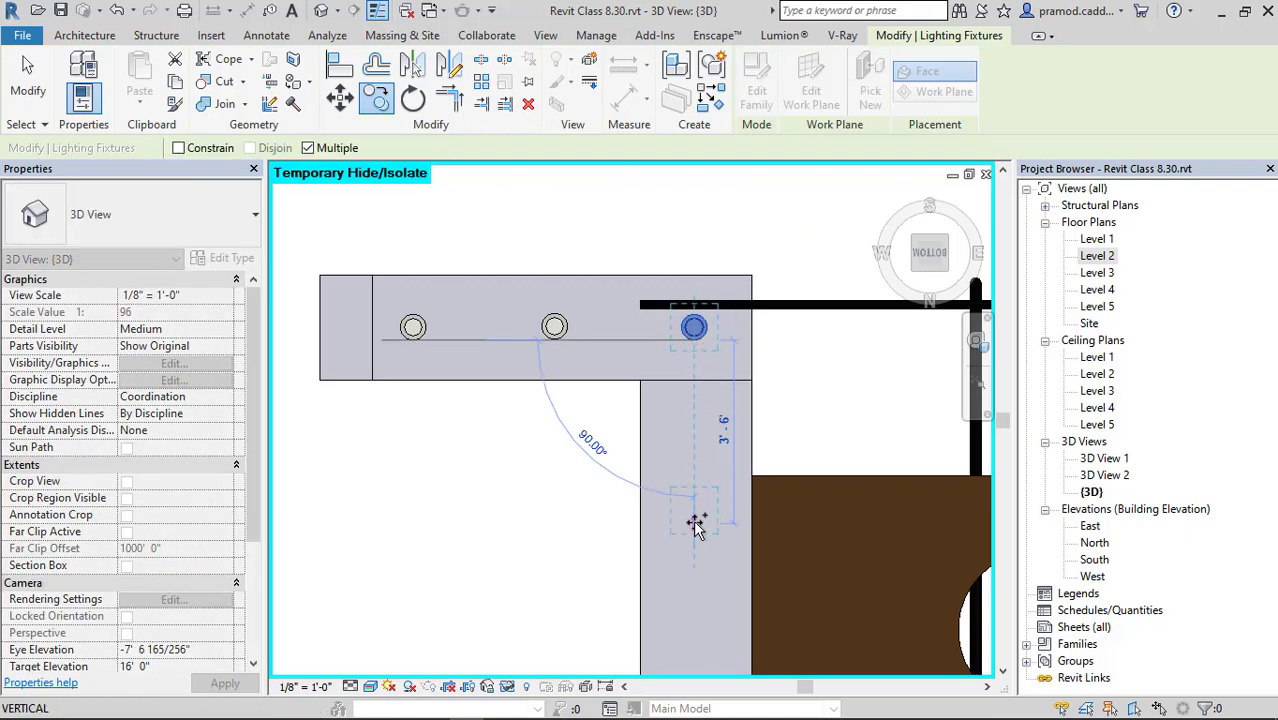
{"action": "left_click", "coordinate": [697, 525]}
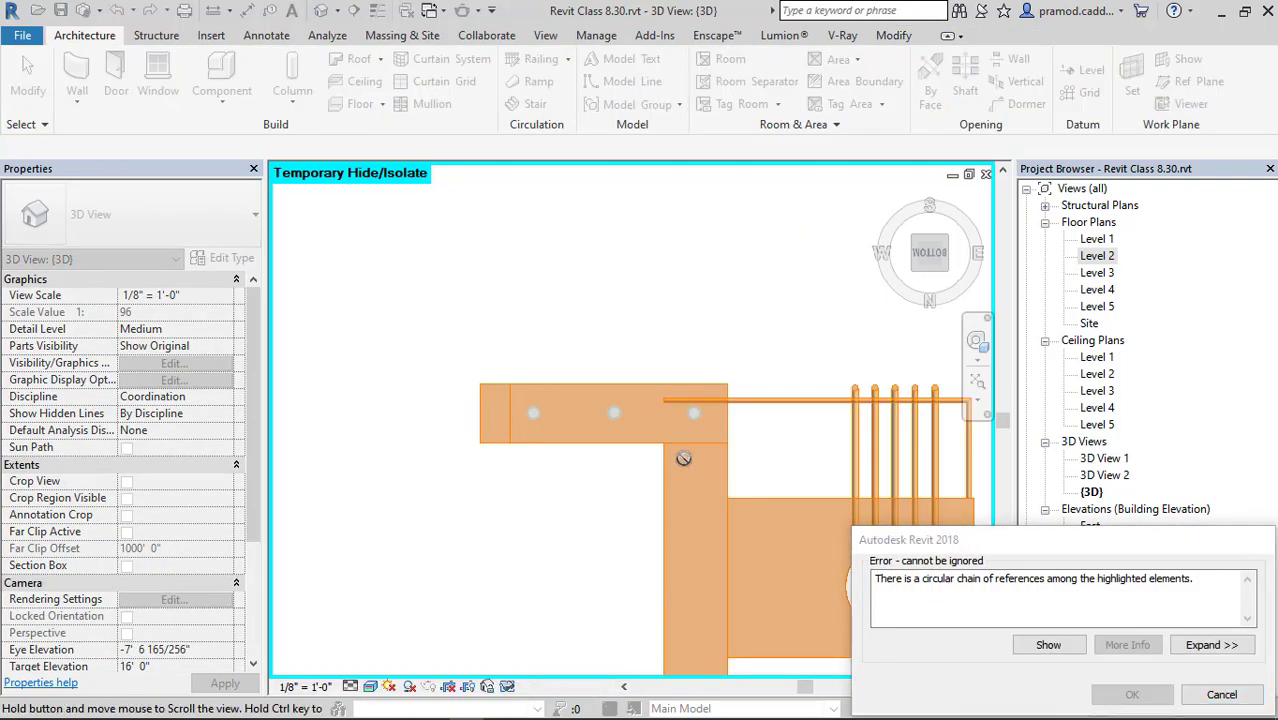
{"action": "scroll", "coordinate": [685, 330], "scroll_direction": "up", "scroll_amount": 3}
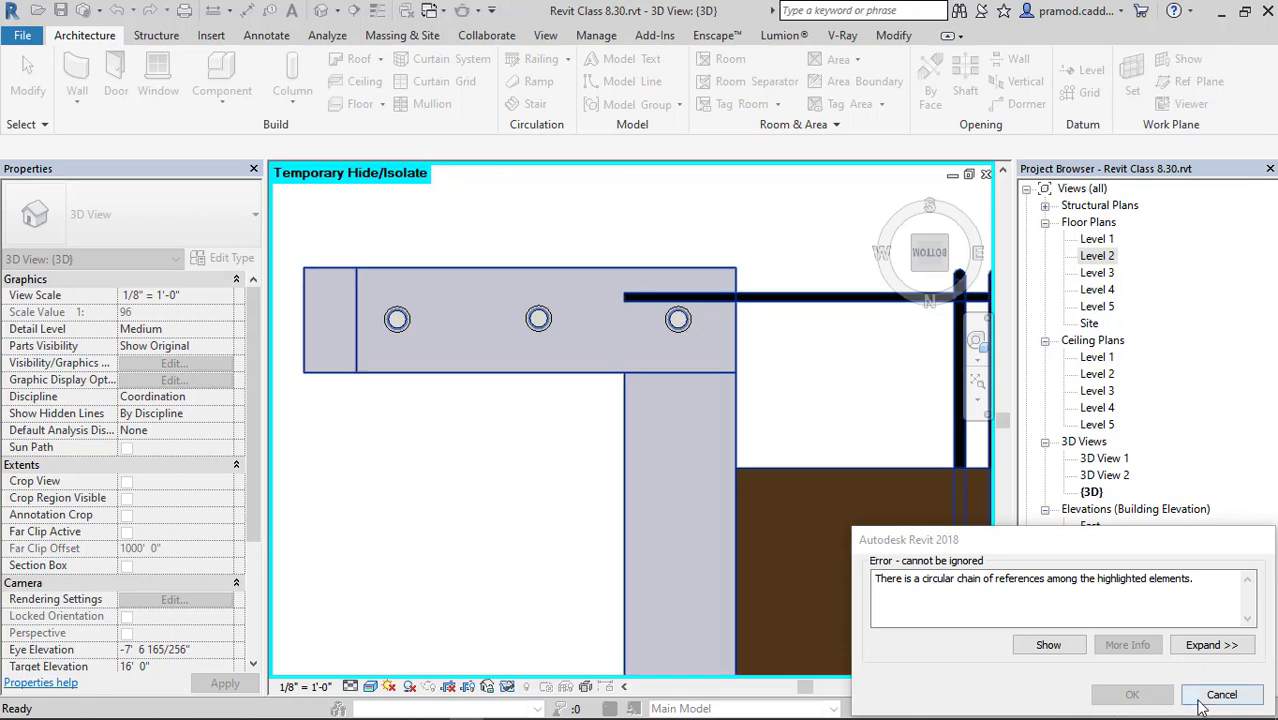
{"action": "left_click", "coordinate": [1200, 700]}
Create similar downlights from the corner one and place four in a row along the underside of the long arm.
{"action": "left_click", "coordinate": [679, 319]}
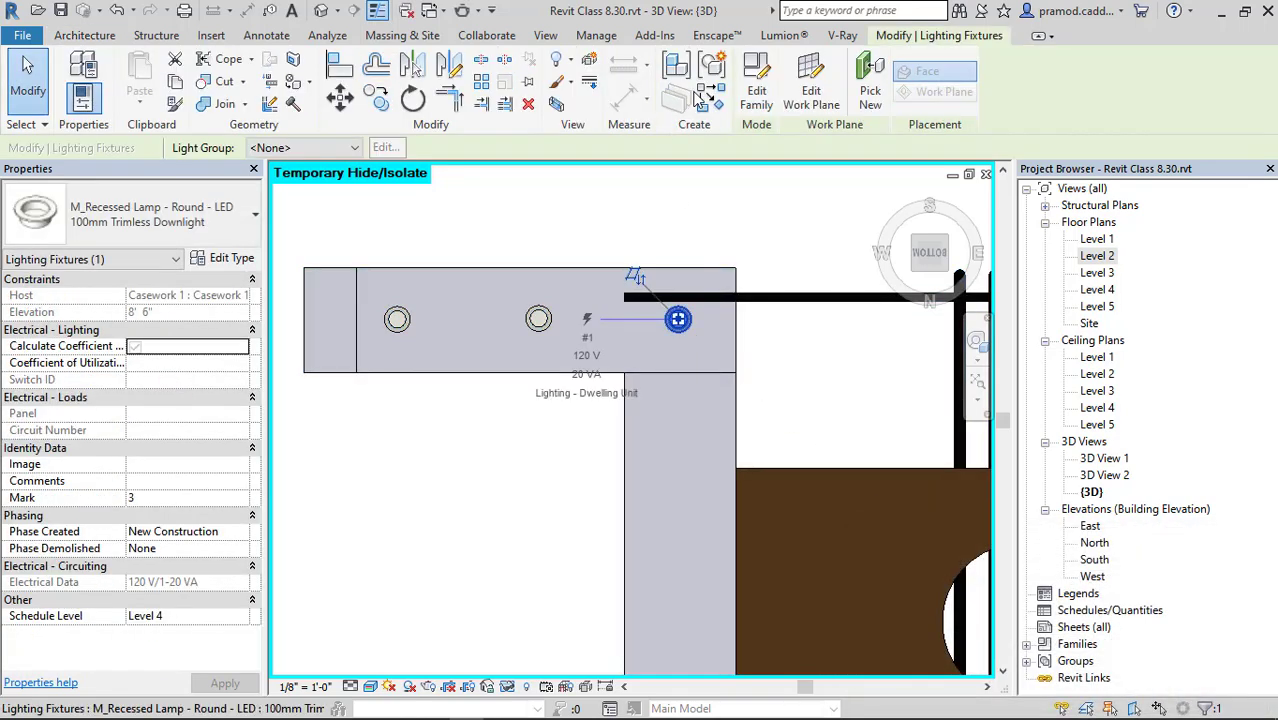
{"action": "left_click", "coordinate": [697, 95]}
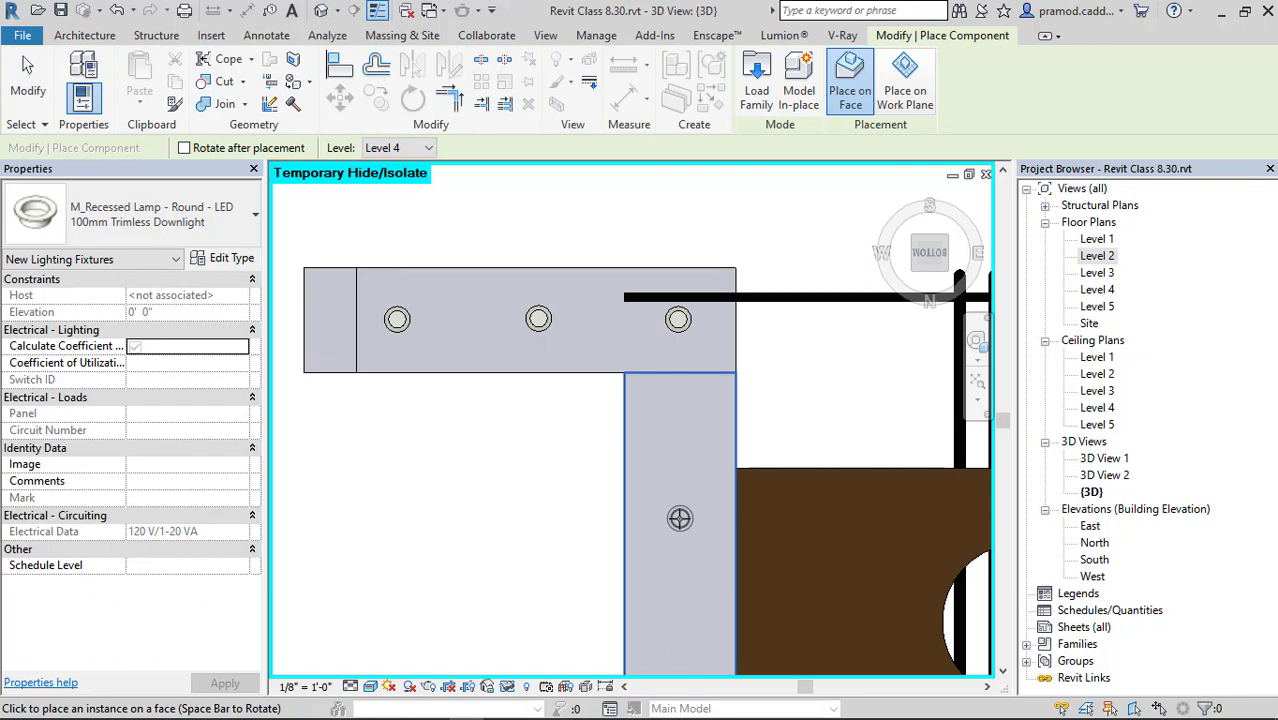
{"action": "scroll", "coordinate": [662, 330], "scroll_direction": "down", "scroll_amount": 4}
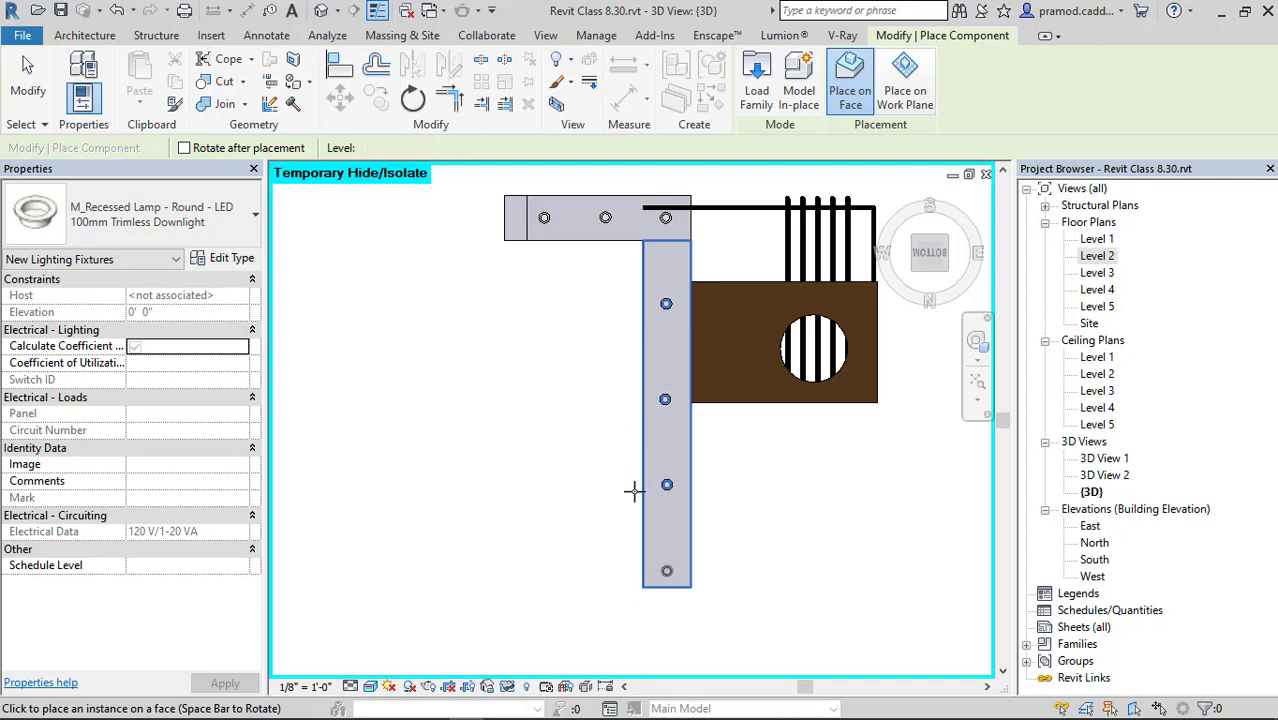
Examine the frame's placed downlights from several angles.
{"action": "key", "text": "Escape"}
{"action": "scroll", "coordinate": [634, 491], "scroll_direction": "down", "scroll_amount": 4}
{"action": "middle_click_drag", "start_coordinate": [756, 426], "coordinate": [713, 450], "text": "shift"}
{"action": "scroll", "coordinate": [800, 485], "scroll_direction": "up", "scroll_amount": 7}
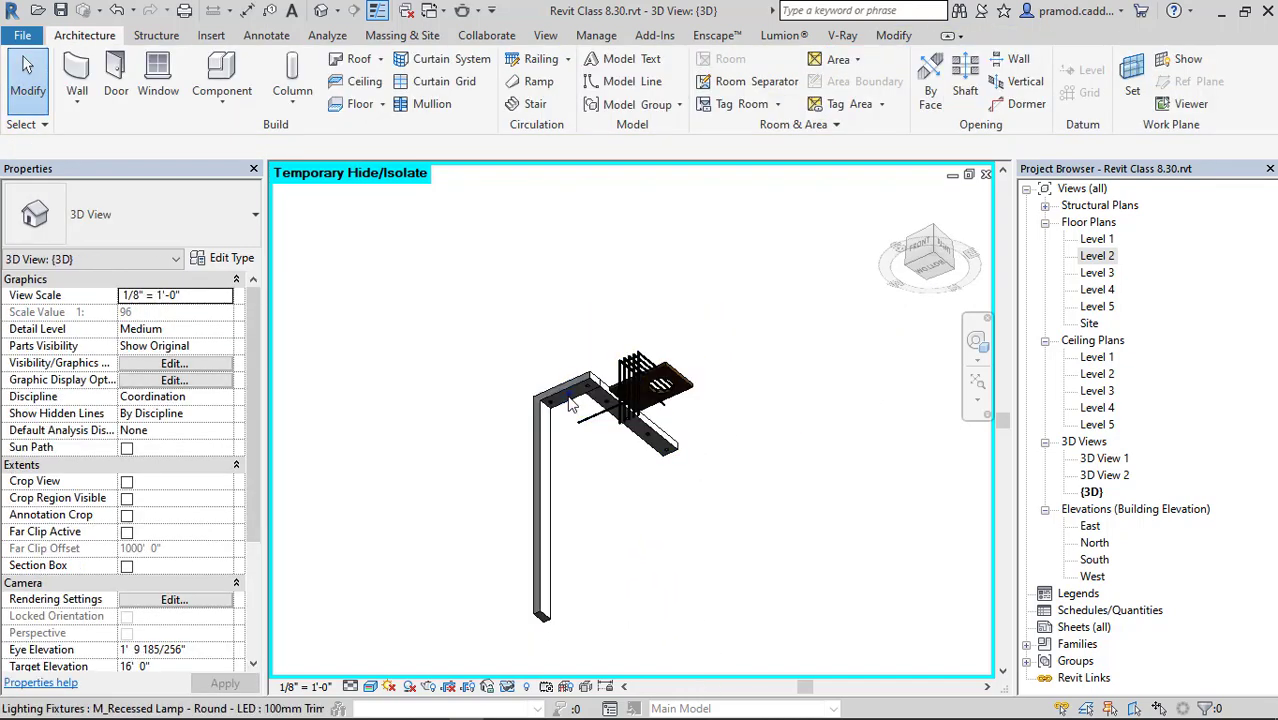
{"action": "scroll", "coordinate": [803, 486], "scroll_direction": "down", "scroll_amount": 2}
{"action": "middle_click_drag", "start_coordinate": [803, 486], "coordinate": [800, 415]}
{"action": "scroll", "coordinate": [800, 468], "scroll_direction": "down", "scroll_amount": 2}
{"action": "middle_click_drag", "start_coordinate": [836, 468], "coordinate": [804, 422]}
{"action": "middle_click_drag", "start_coordinate": [839, 365], "coordinate": [972, 233]}
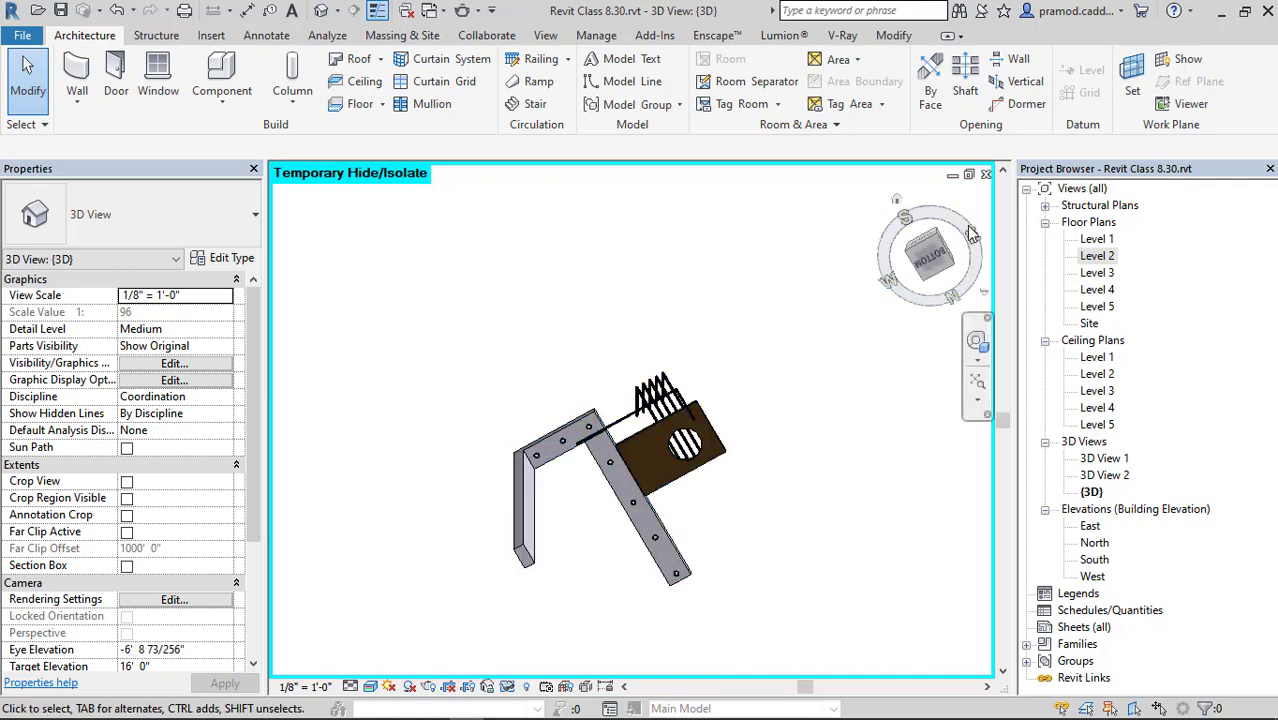
Create similar downlights from one on the long arm and place two on the brown canopy's underside, either side of its circular opening.
{"action": "left_click", "coordinate": [929, 258]}
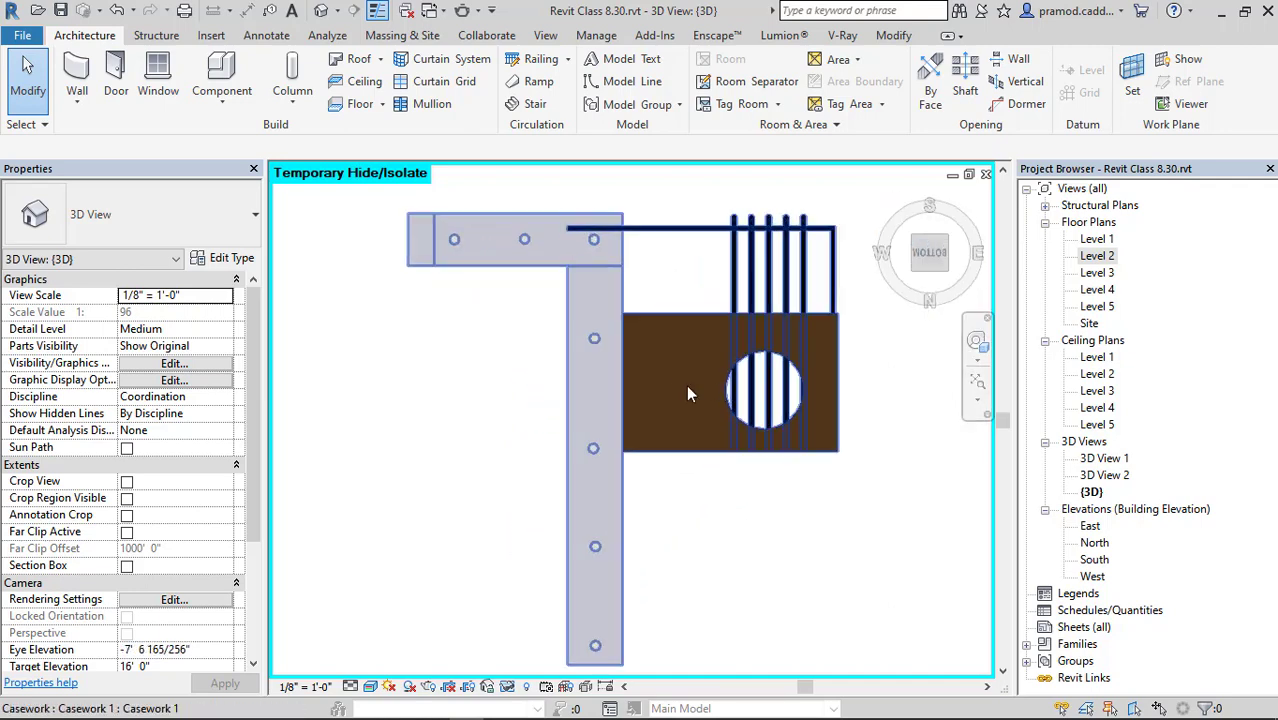
{"action": "scroll", "coordinate": [594, 342], "scroll_direction": "up", "scroll_amount": 4}
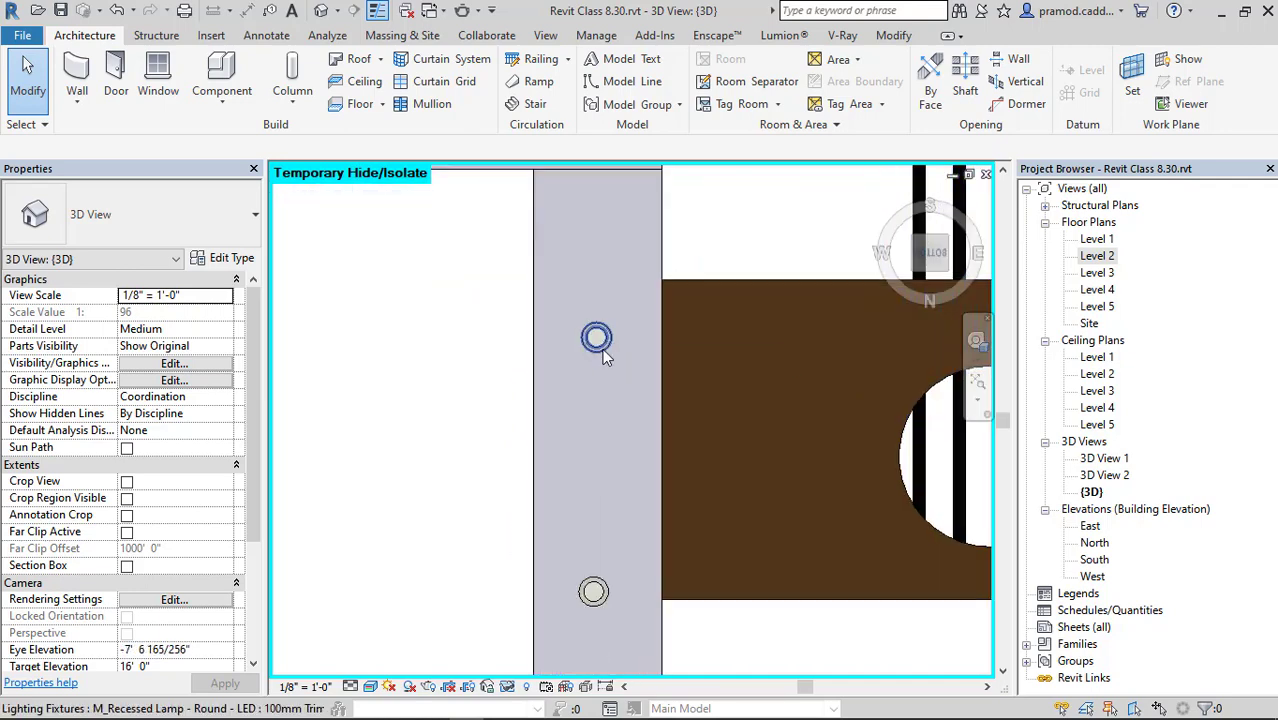
{"action": "left_click", "coordinate": [596, 337]}
{"action": "left_click", "coordinate": [708, 100]}
{"action": "scroll", "coordinate": [751, 413], "scroll_direction": "down", "scroll_amount": 3}
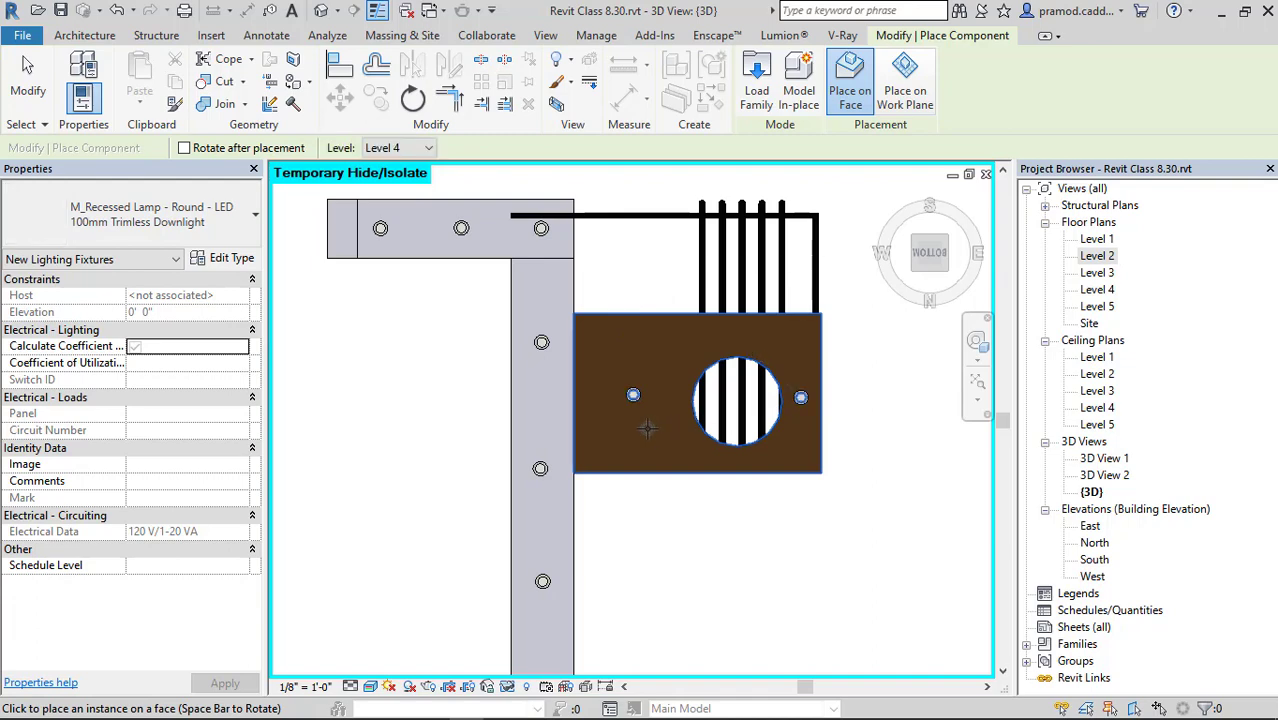
{"action": "scroll", "coordinate": [640, 420], "scroll_direction": "up", "scroll_amount": 3}
{"action": "key", "text": "Escape"}
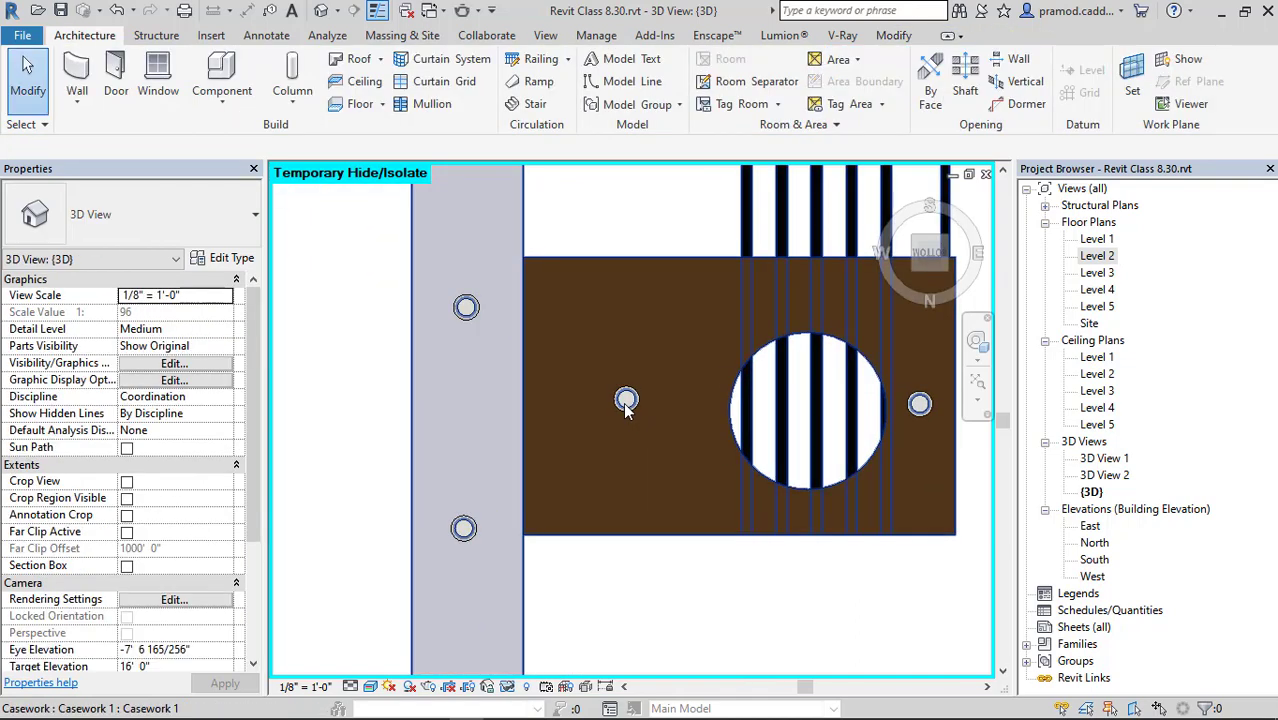
Nudge the canopy downlight nearest the frame slightly toward the frame's long arm.
{"action": "left_click", "coordinate": [626, 402]}
{"action": "key", "text": "Escape"}
{"action": "left_click", "coordinate": [623, 410]}
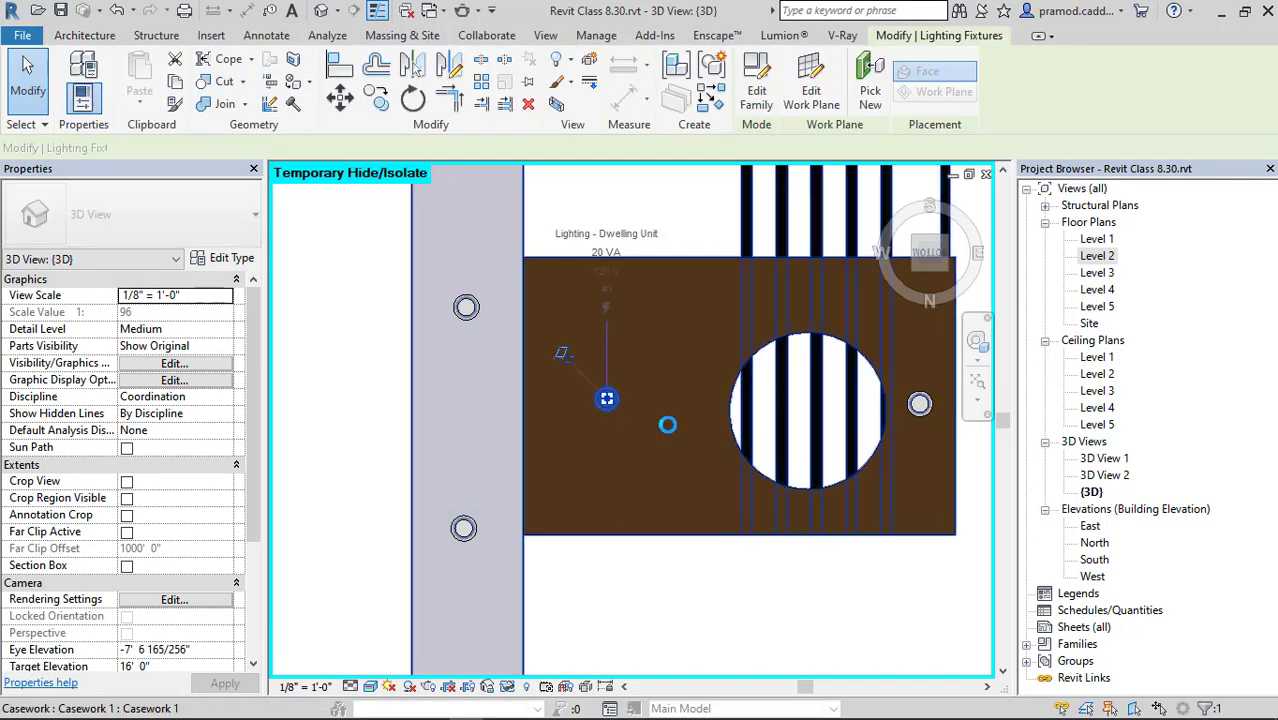
{"action": "key", "text": "Escape"}
{"action": "scroll", "coordinate": [590, 443], "scroll_direction": "down", "scroll_amount": 5}
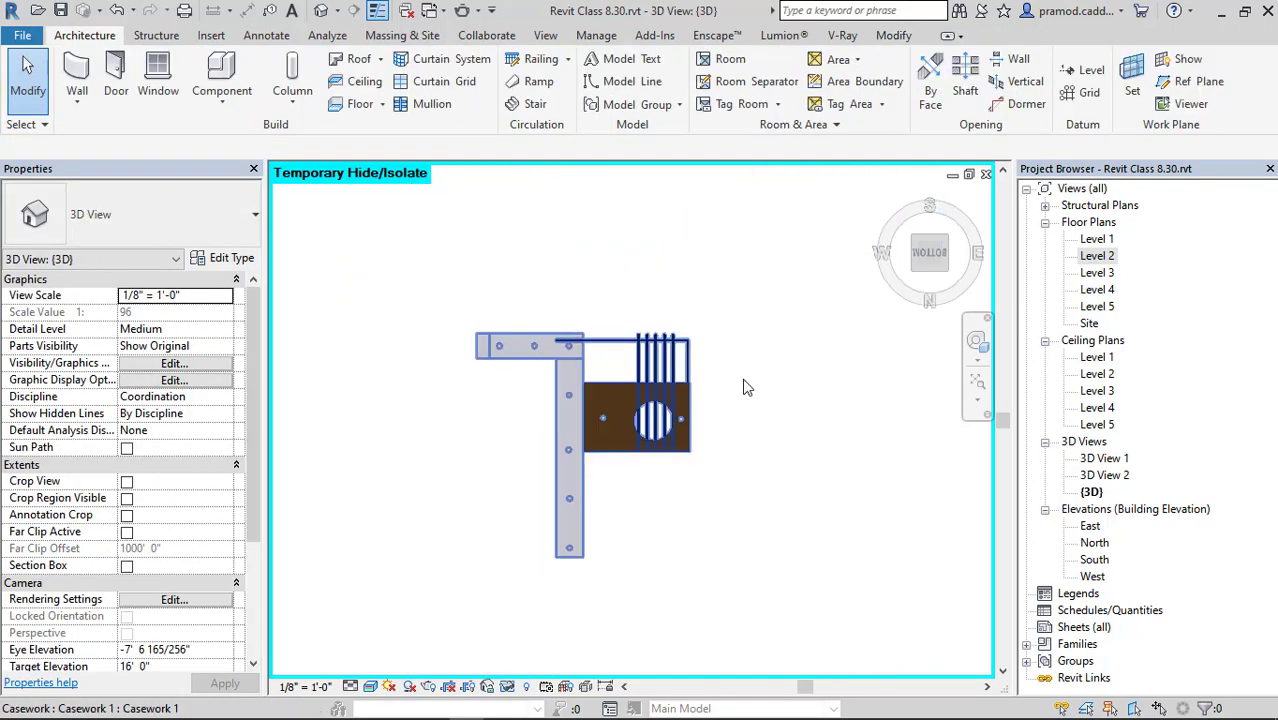
Reset the temporary hide/isolate to bring back the whole house model.
{"action": "middle_click_drag", "start_coordinate": [747, 385], "coordinate": [557, 668], "text": "shift"}
{"action": "left_click", "coordinate": [508, 688]}
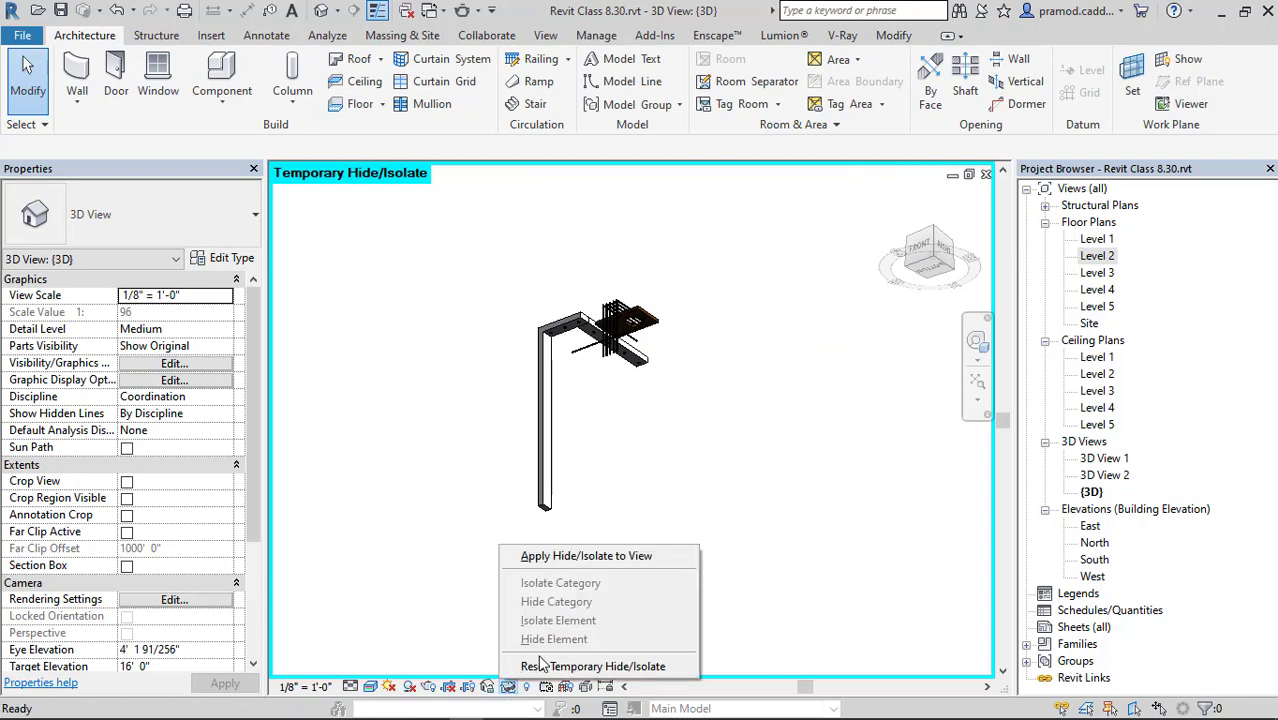
{"action": "left_click", "coordinate": [560, 317]}
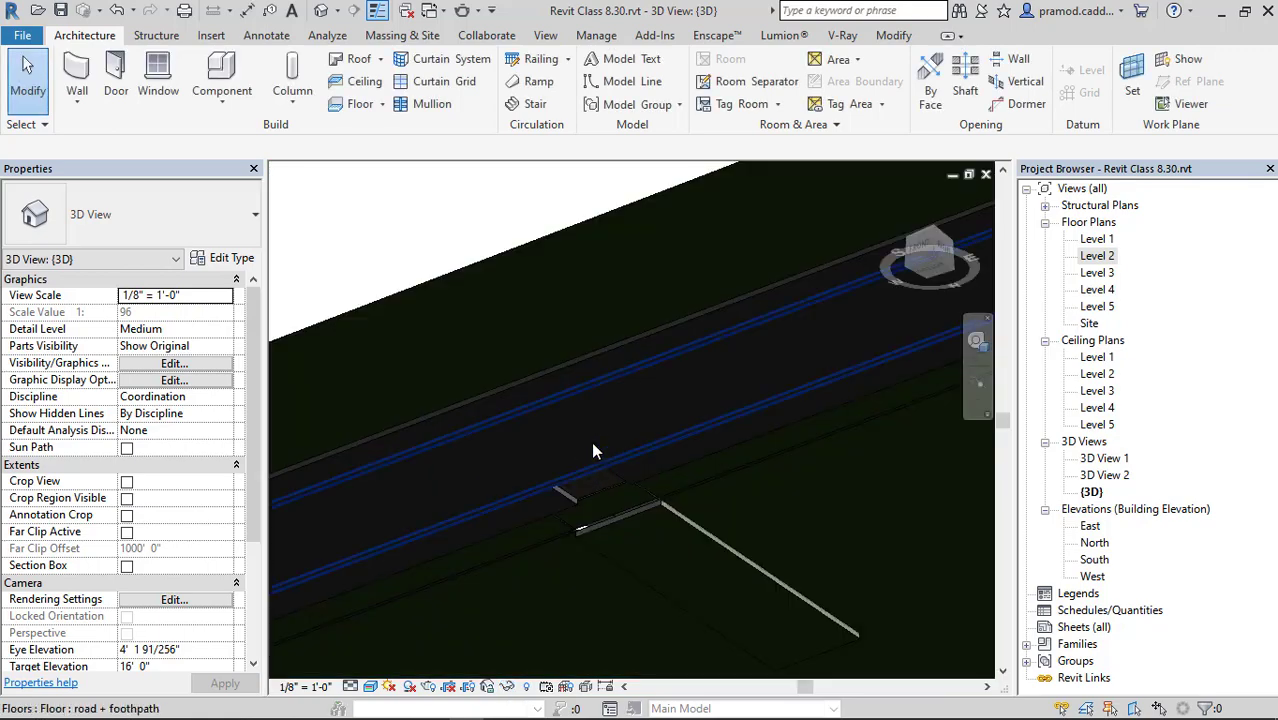
Isolate the floor slab above the glass-railed middle balcony together with the balcony's two adjoining walls.
{"action": "scroll", "coordinate": [591, 441], "scroll_direction": "down", "scroll_amount": 4}
{"action": "middle_click_drag", "start_coordinate": [591, 441], "coordinate": [679, 656], "text": "shift"}
{"action": "scroll", "coordinate": [596, 482], "scroll_direction": "up", "scroll_amount": 3}
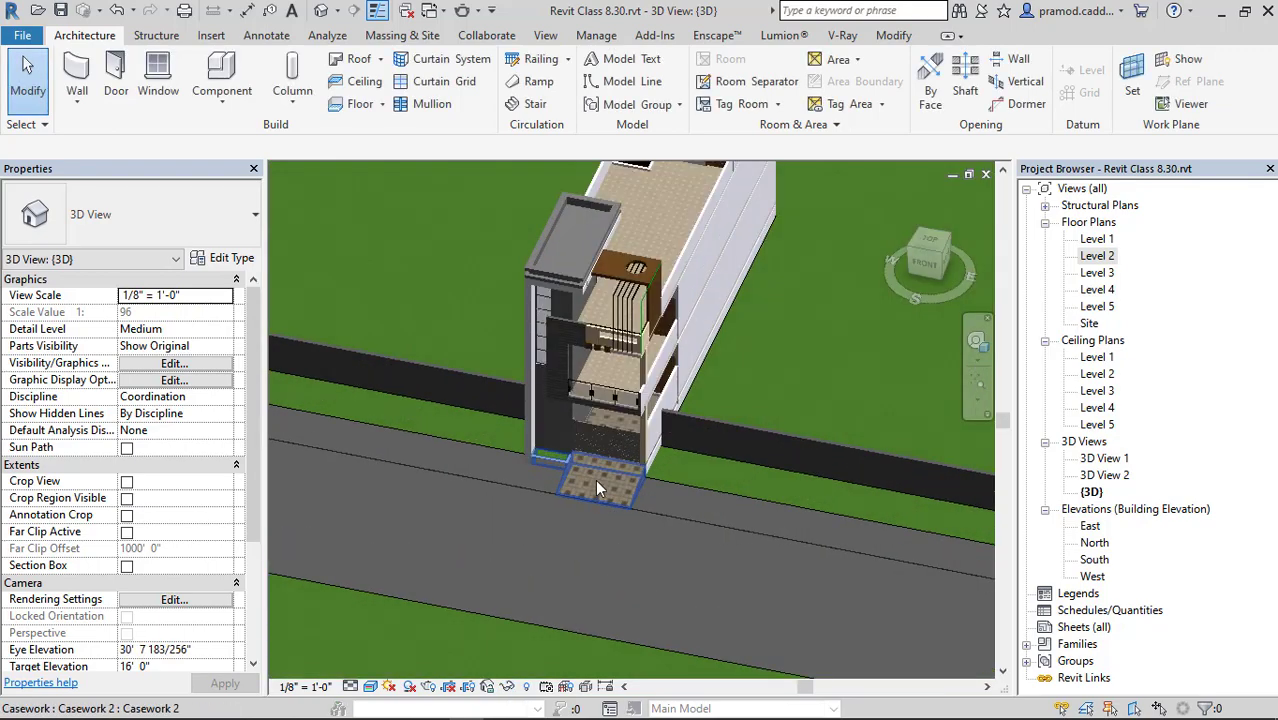
{"action": "scroll", "coordinate": [598, 488], "scroll_direction": "up", "scroll_amount": 3}
{"action": "middle_click_drag", "start_coordinate": [640, 400], "coordinate": [640, 310], "text": "shift"}
{"action": "middle_click_drag", "start_coordinate": [640, 454], "coordinate": [681, 337], "text": "shift"}
{"action": "scroll", "coordinate": [636, 362], "scroll_direction": "up", "scroll_amount": 3}
{"action": "left_click", "coordinate": [686, 340]}
{"action": "left_click", "coordinate": [467, 414], "text": "ctrl"}
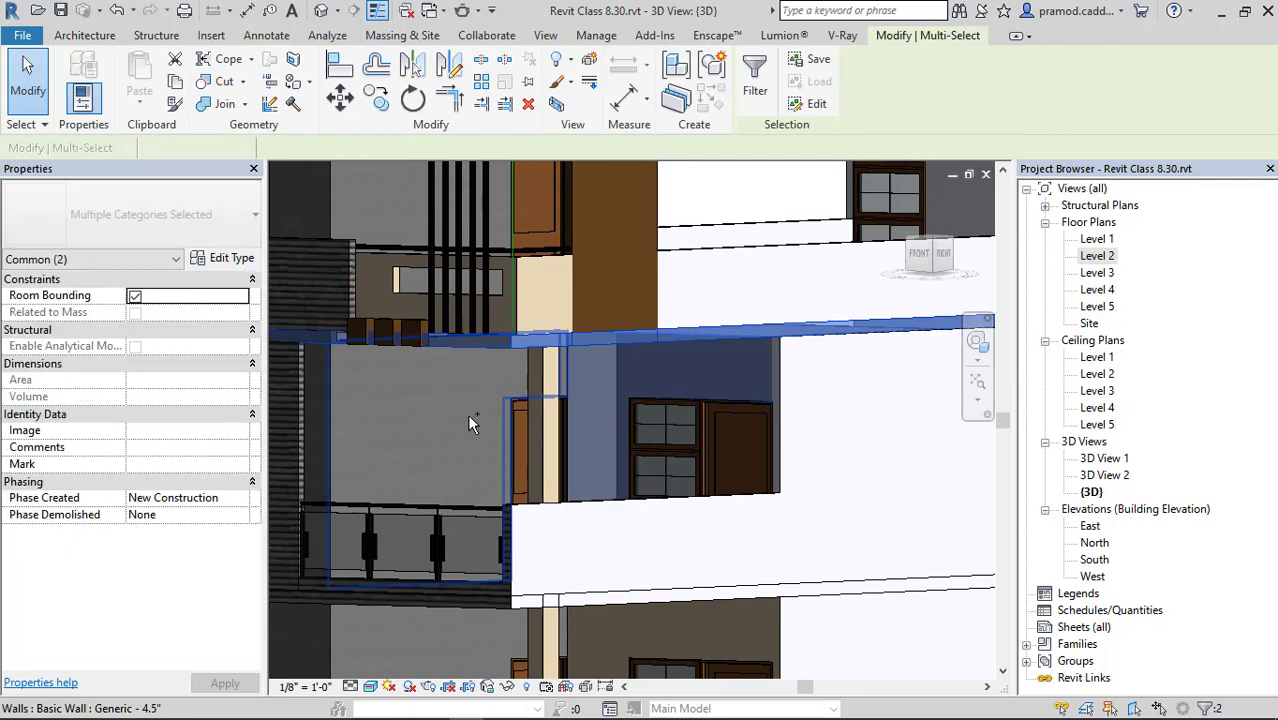
{"action": "left_click", "coordinate": [469, 415], "text": "ctrl"}
{"action": "mouse_move", "coordinate": [670, 480]}
{"action": "middle_mouse_down", "text": "shift"}
{"action": "mouse_move", "coordinate": [670, 419]}
{"action": "mouse_move", "coordinate": [666, 460]}
{"action": "middle_mouse_up", "text": "shift"}
{"action": "middle_click_drag", "start_coordinate": [728, 394], "coordinate": [585, 450], "text": "shift"}
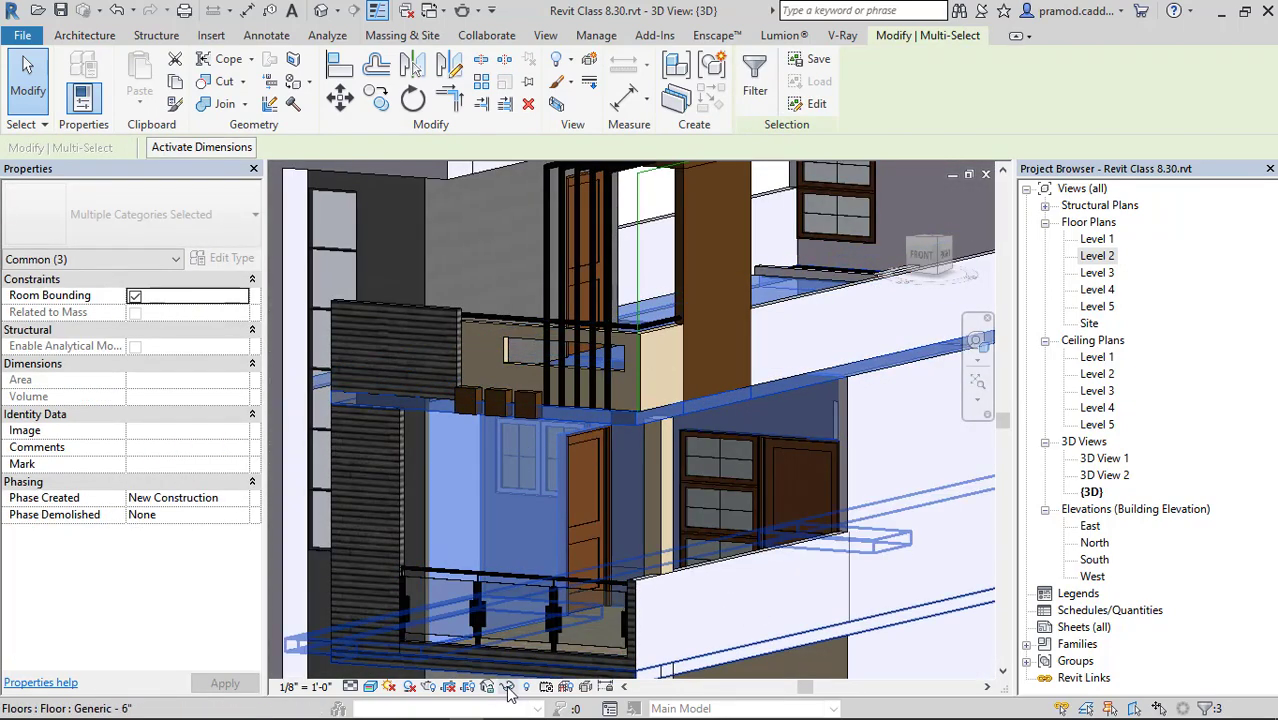
{"action": "left_click", "coordinate": [507, 687]}
{"action": "left_click", "coordinate": [485, 617]}
Place eight 100mm Trimless Downlight components around the isolated slab's underside, in rows of three, two and three, viewed from below.
{"action": "middle_click_drag", "start_coordinate": [640, 460], "coordinate": [944, 288], "text": "shift"}
{"action": "left_click", "coordinate": [938, 277]}
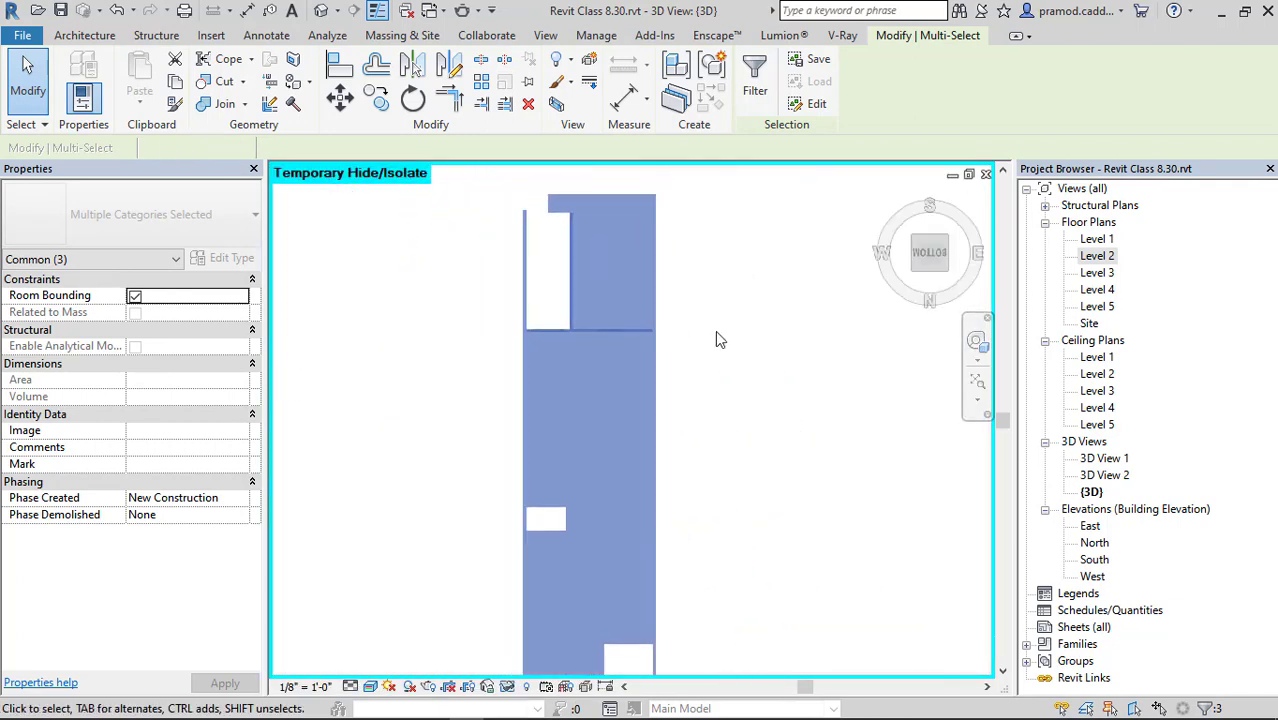
{"action": "left_click", "coordinate": [716, 335]}
{"action": "left_click", "coordinate": [222, 97]}
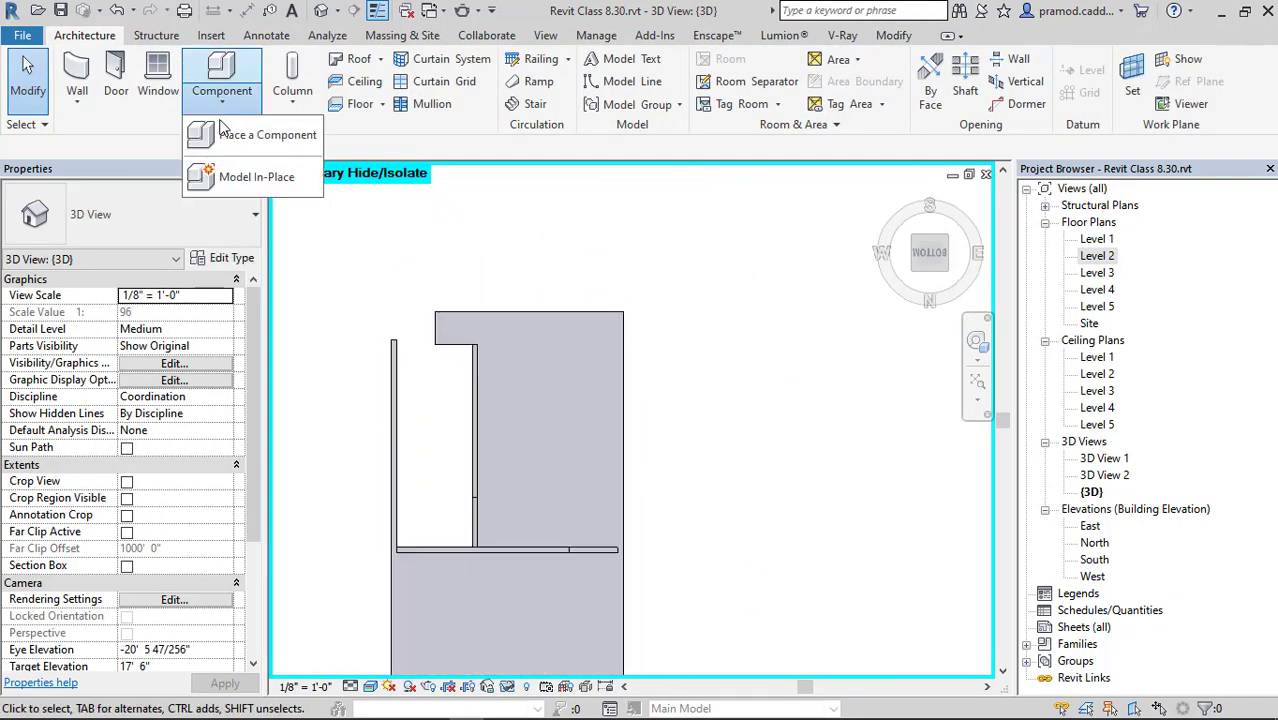
{"action": "left_click", "coordinate": [226, 137]}
{"action": "scroll", "coordinate": [505, 368], "scroll_direction": "up", "scroll_amount": 2}
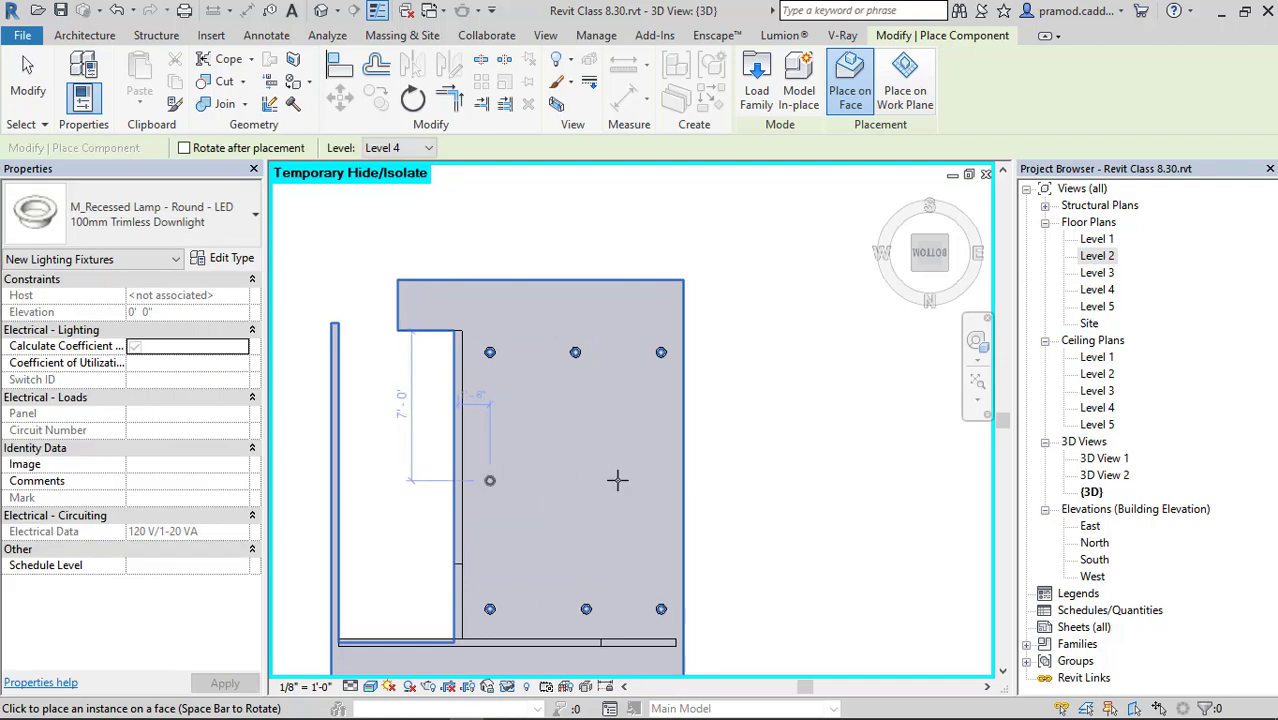
{"action": "left_click", "coordinate": [661, 479]}
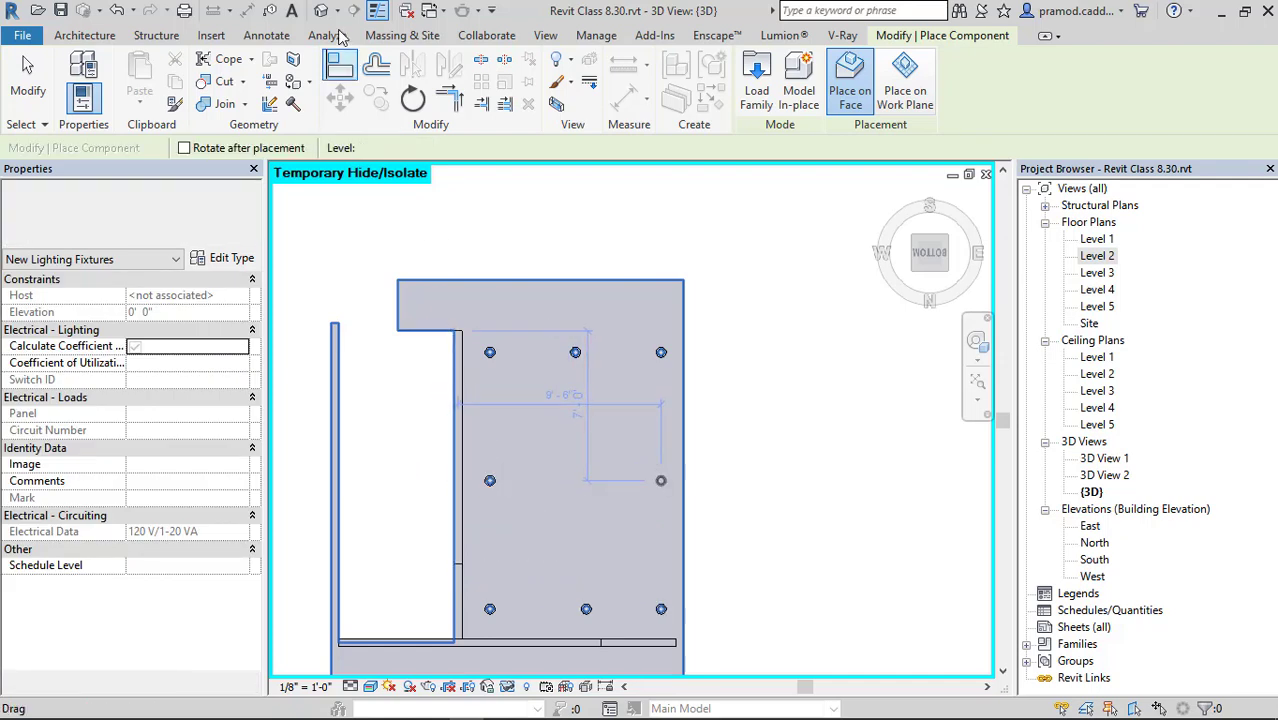
{"action": "left_click", "coordinate": [339, 64]}
{"action": "scroll", "coordinate": [488, 353], "scroll_direction": "up", "scroll_amount": 5}
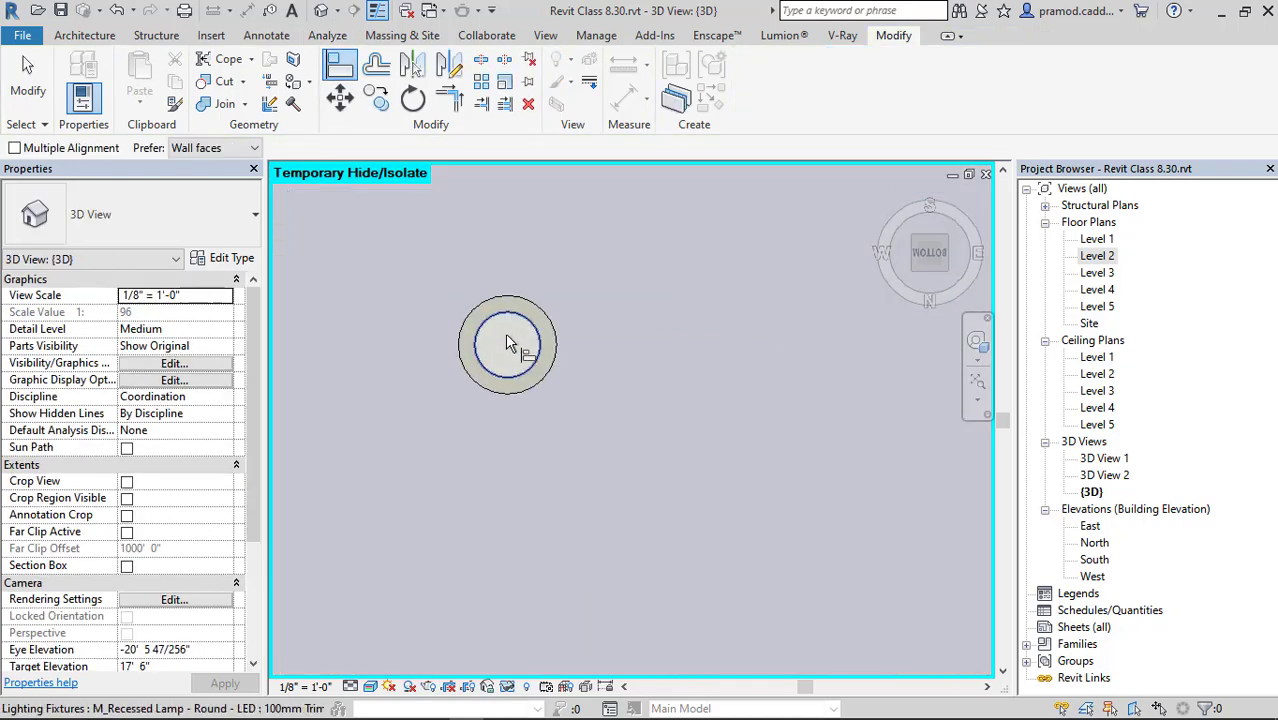
{"action": "key", "text": "Escape"}
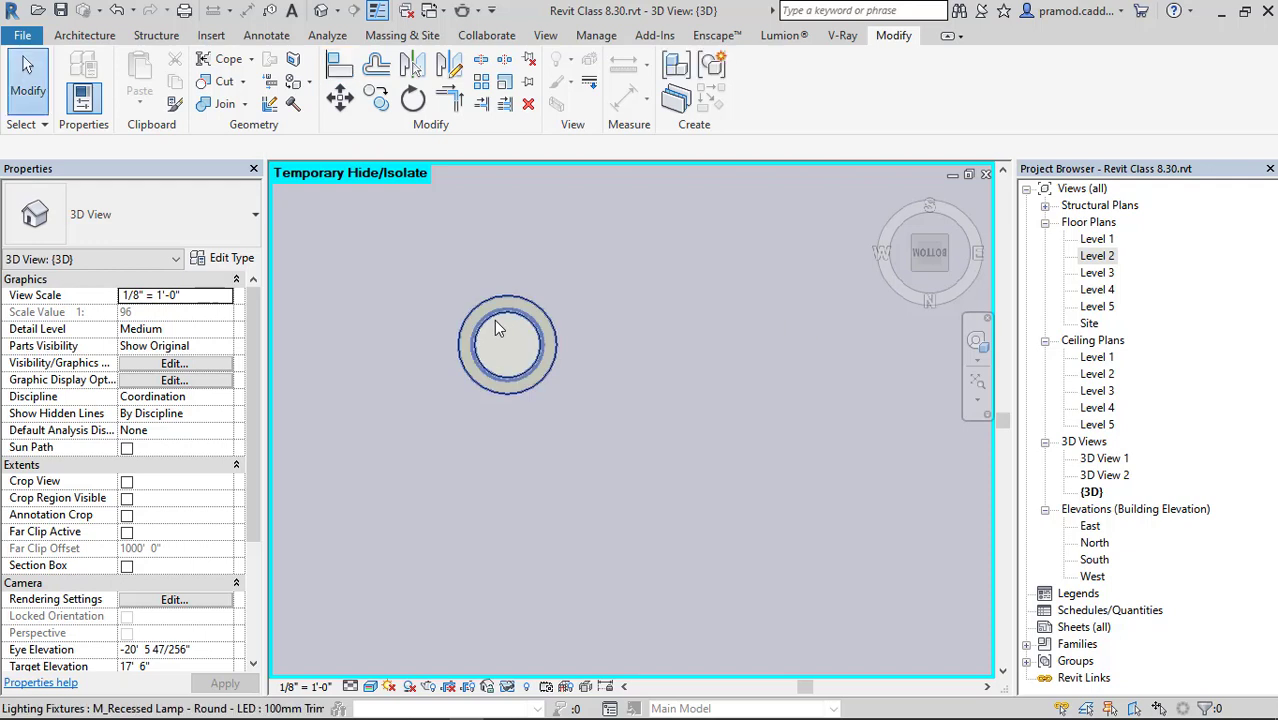
Nudge the two middle-row downlights slightly outward toward the sides of the balcony ceiling.
{"action": "scroll", "coordinate": [494, 320], "scroll_direction": "down", "scroll_amount": 8}
{"action": "scroll", "coordinate": [513, 424], "scroll_direction": "up", "scroll_amount": 4}
{"action": "left_click", "coordinate": [503, 466]}
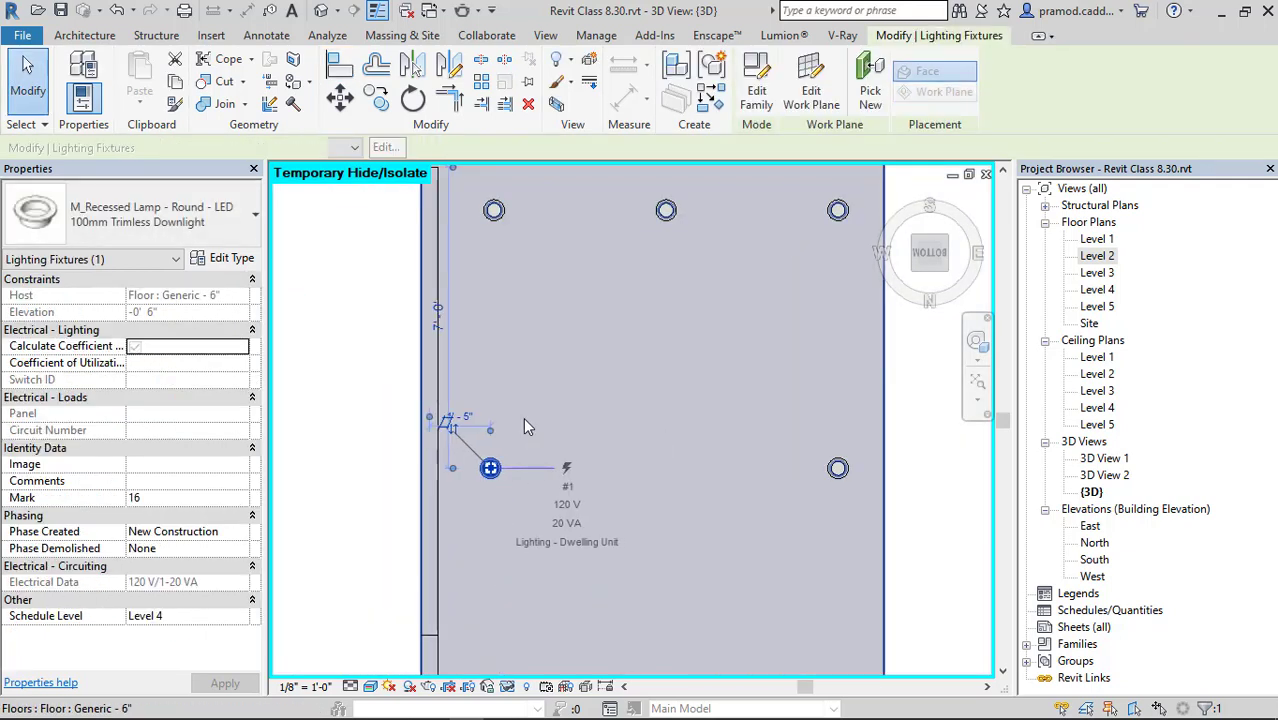
{"action": "key", "text": "Escape"}
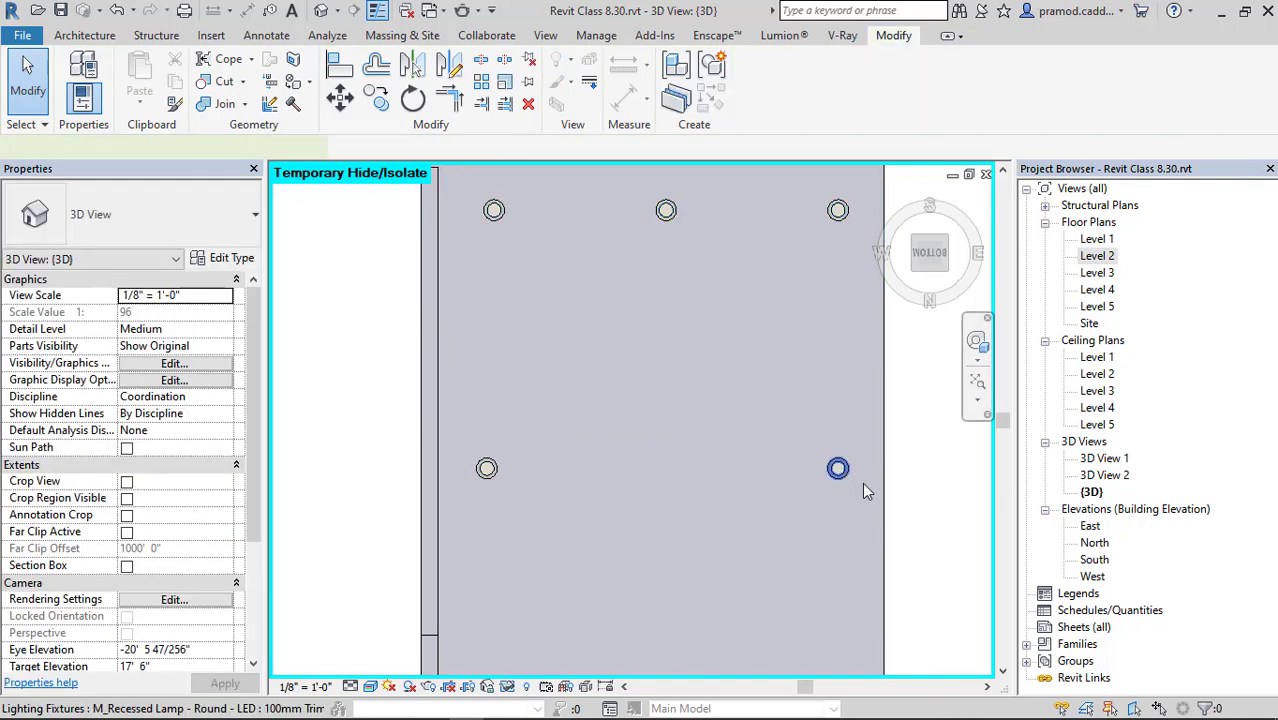
{"action": "left_click", "coordinate": [838, 470]}
{"action": "scroll", "coordinate": [845, 480], "scroll_direction": "down", "scroll_amount": 2}
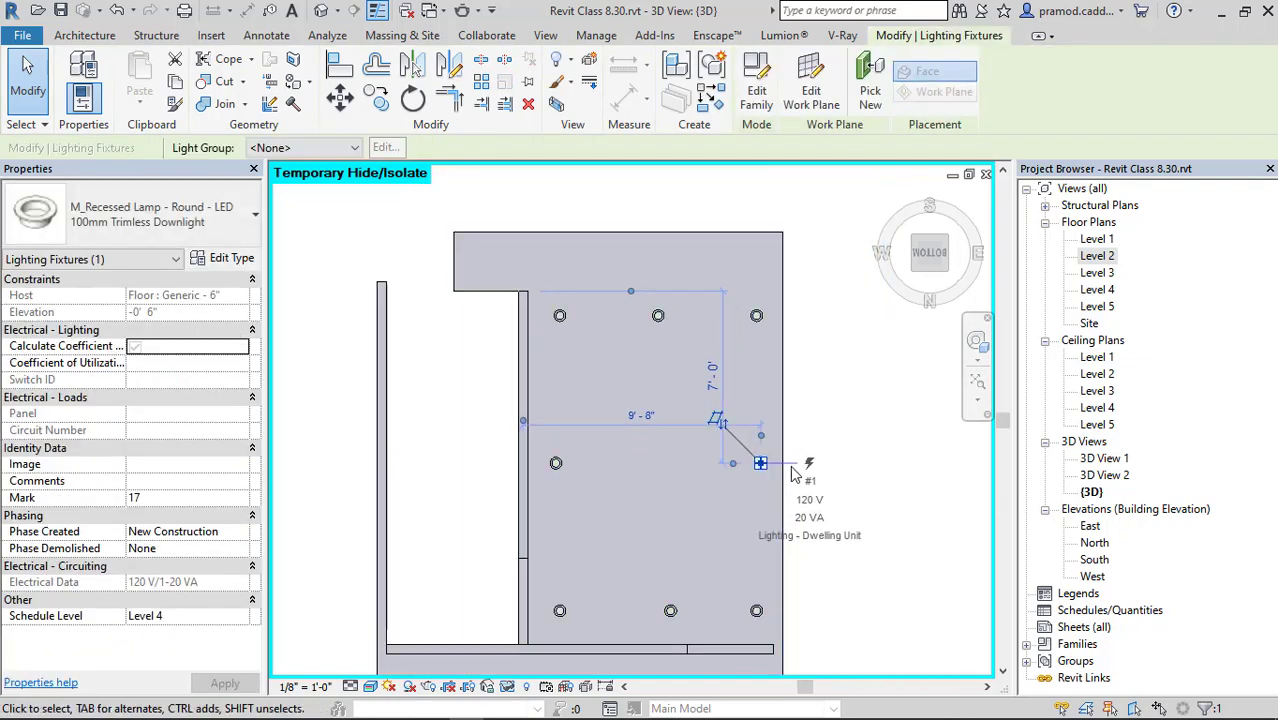
{"action": "scroll", "coordinate": [793, 474], "scroll_direction": "up", "scroll_amount": 2}
{"action": "left_click", "coordinate": [810, 422]}
Nudge the rear corner downlight on the outer side slightly inward, to about 9' 5" from the side wall.
{"action": "scroll", "coordinate": [800, 416], "scroll_direction": "down", "scroll_amount": 3}
{"action": "scroll", "coordinate": [762, 563], "scroll_direction": "up", "scroll_amount": 3}
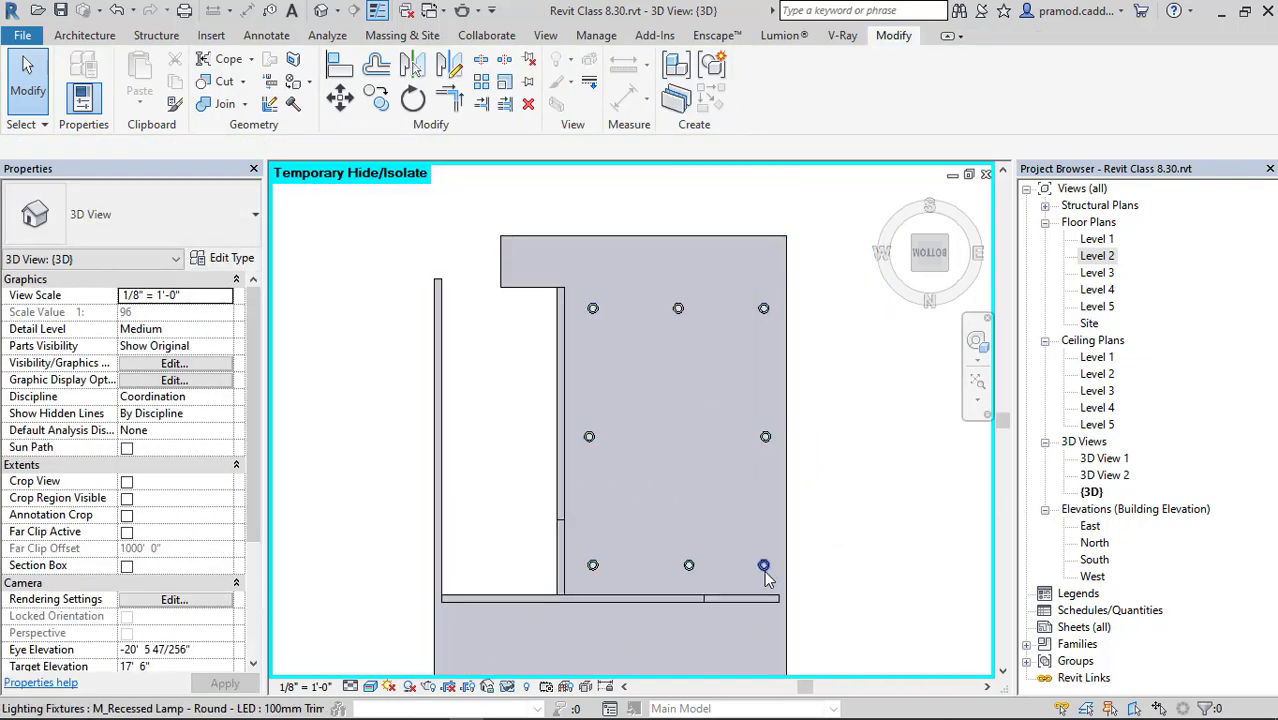
{"action": "left_click", "coordinate": [762, 561]}
{"action": "left_click", "coordinate": [855, 505]}
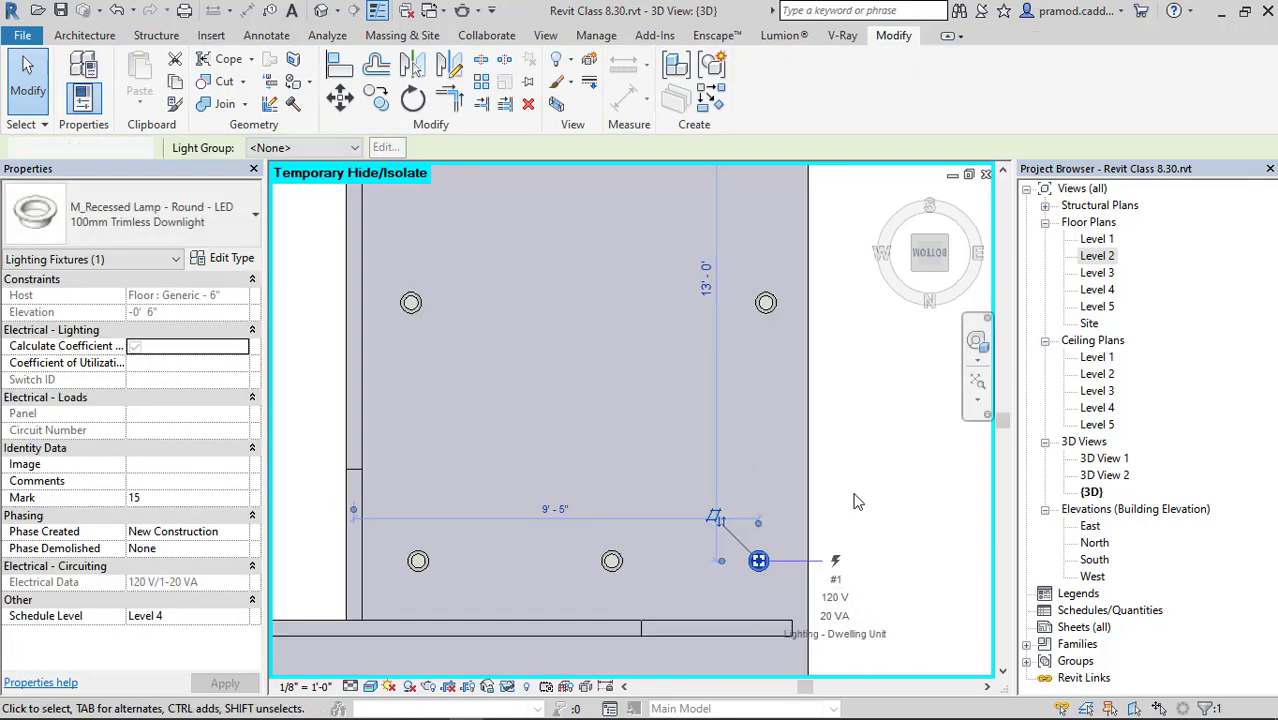
Reset the temporary hide/isolate so the full house shows around the lit balcony slab.
{"action": "scroll", "coordinate": [625, 485], "scroll_direction": "down", "scroll_amount": 3}
{"action": "middle_click_drag", "start_coordinate": [625, 485], "coordinate": [705, 466], "text": "shift"}
{"action": "left_click", "coordinate": [506, 686]}
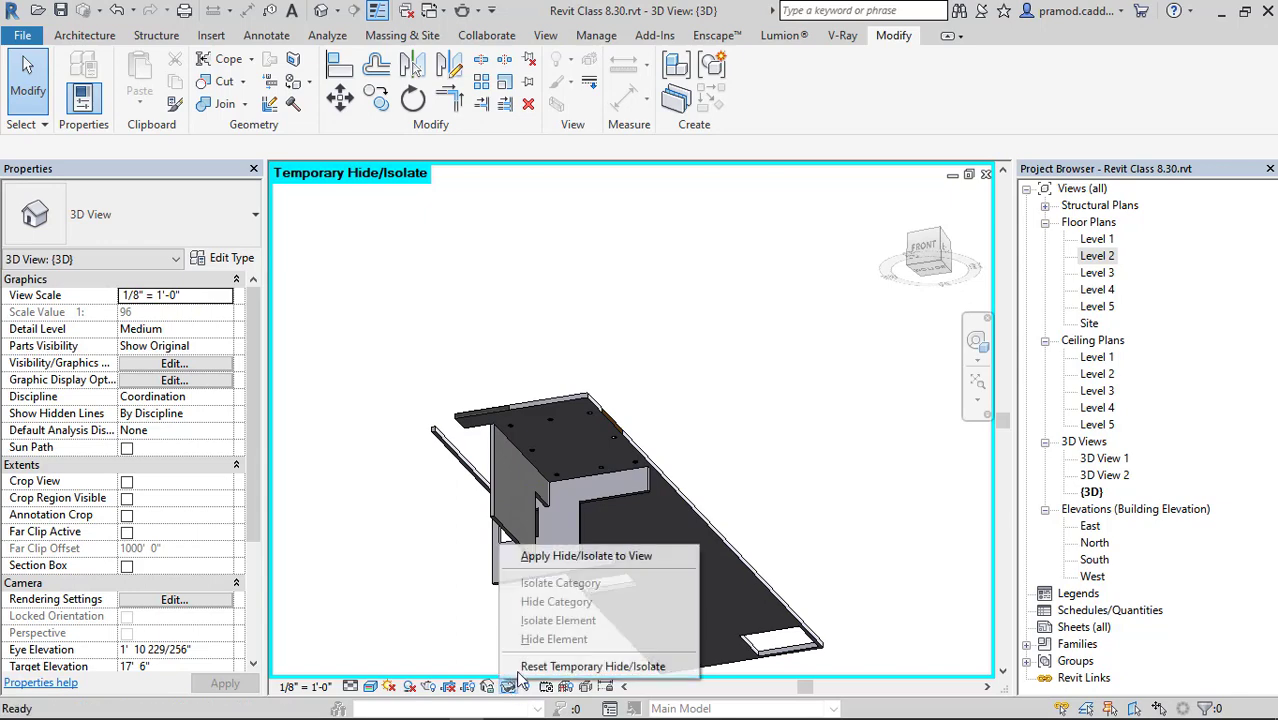
{"action": "left_click", "coordinate": [600, 666]}
Examine the downlights on the balcony ceiling from below the front elevation.
{"action": "middle_click_drag", "start_coordinate": [600, 666], "coordinate": [560, 530], "text": "shift"}
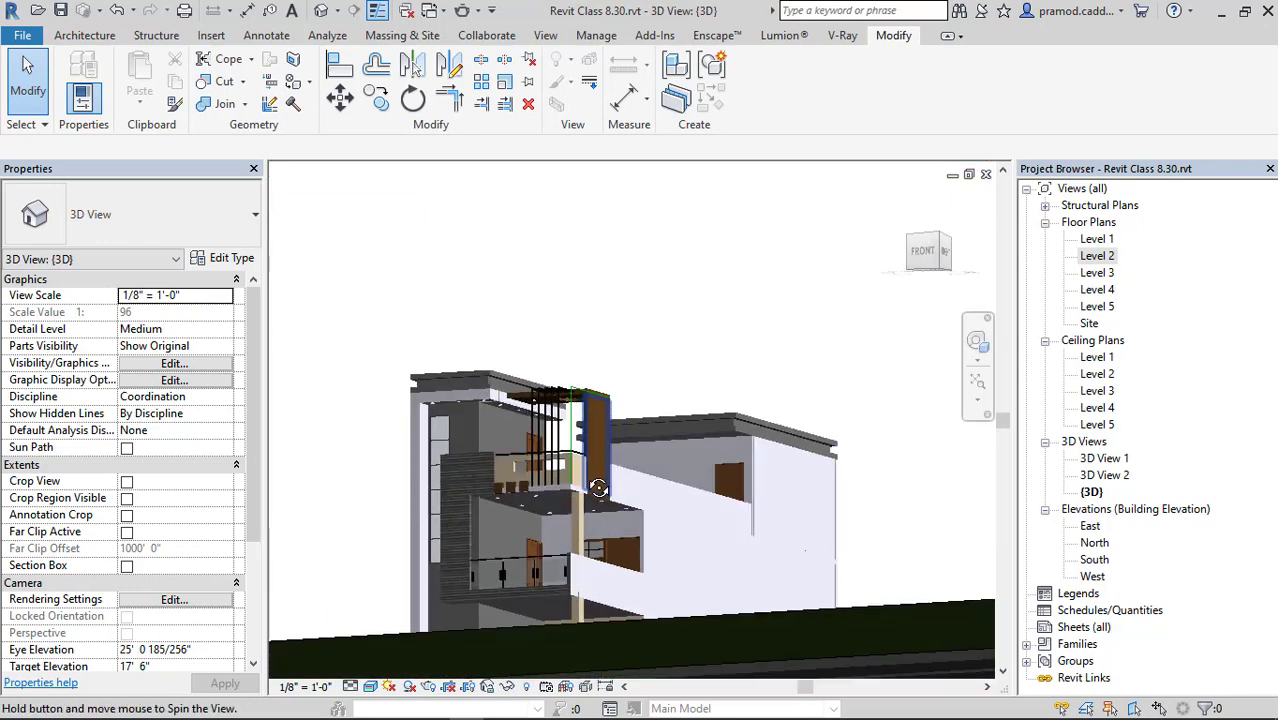
{"action": "scroll", "coordinate": [547, 522], "scroll_direction": "up", "scroll_amount": 5}
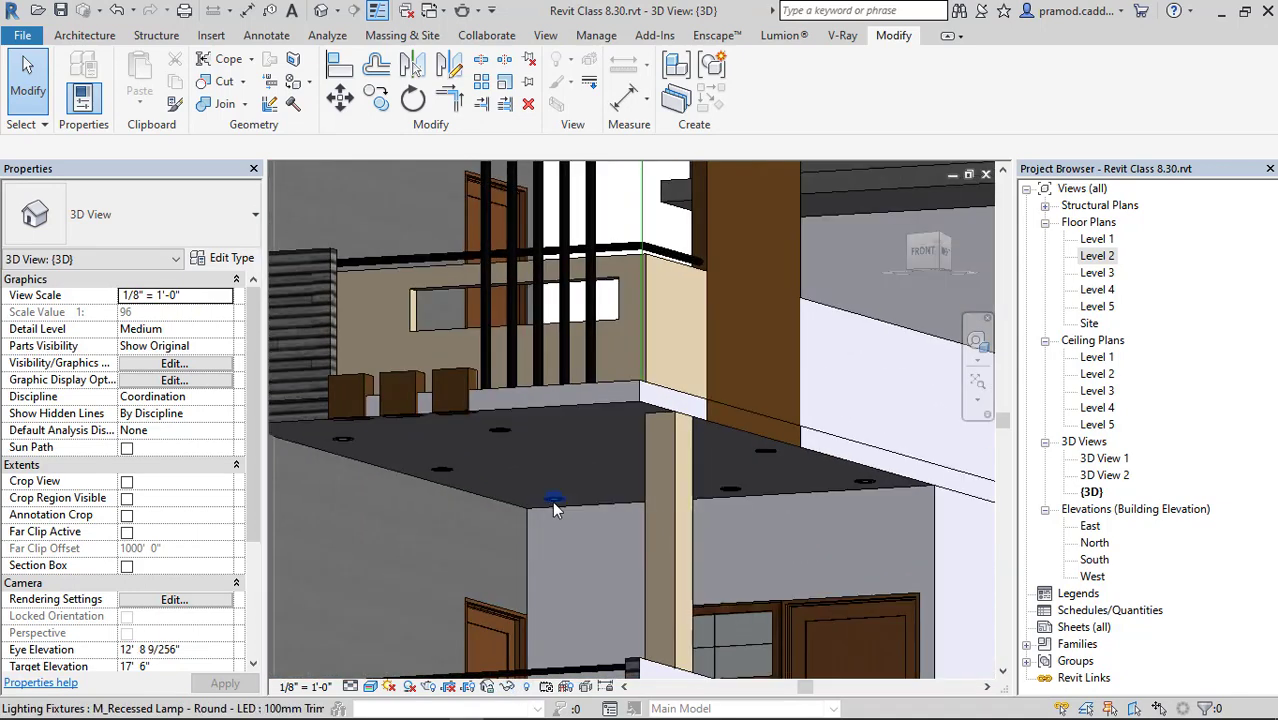
{"action": "scroll", "coordinate": [553, 502], "scroll_direction": "down", "scroll_amount": 4}
{"action": "mouse_move", "coordinate": [607, 490]}
{"action": "middle_mouse_down"}
{"action": "mouse_move", "coordinate": [621, 391]}
{"action": "mouse_move", "coordinate": [587, 493]}
{"action": "middle_mouse_up"}
{"action": "scroll", "coordinate": [582, 530], "scroll_direction": "up", "scroll_amount": 2}
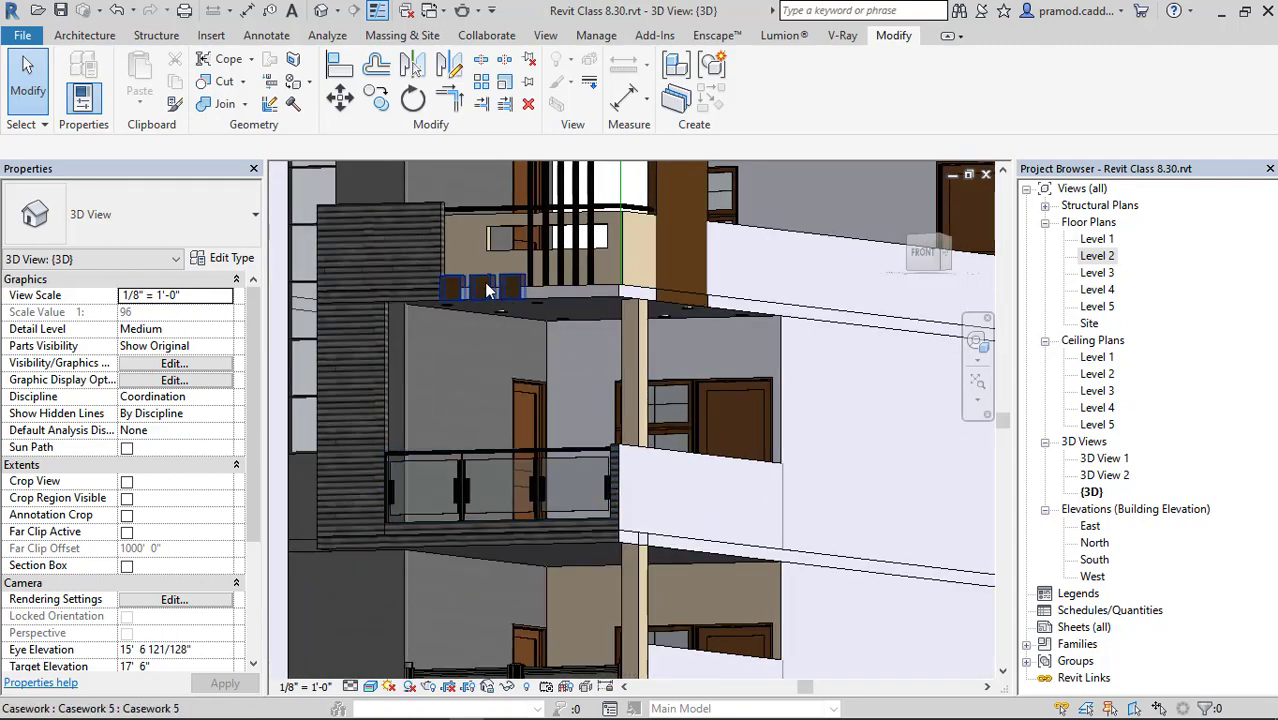
{"action": "middle_click_drag", "start_coordinate": [482, 350], "coordinate": [462, 285], "text": "shift"}
{"action": "scroll", "coordinate": [462, 285], "scroll_direction": "up", "scroll_amount": 2}
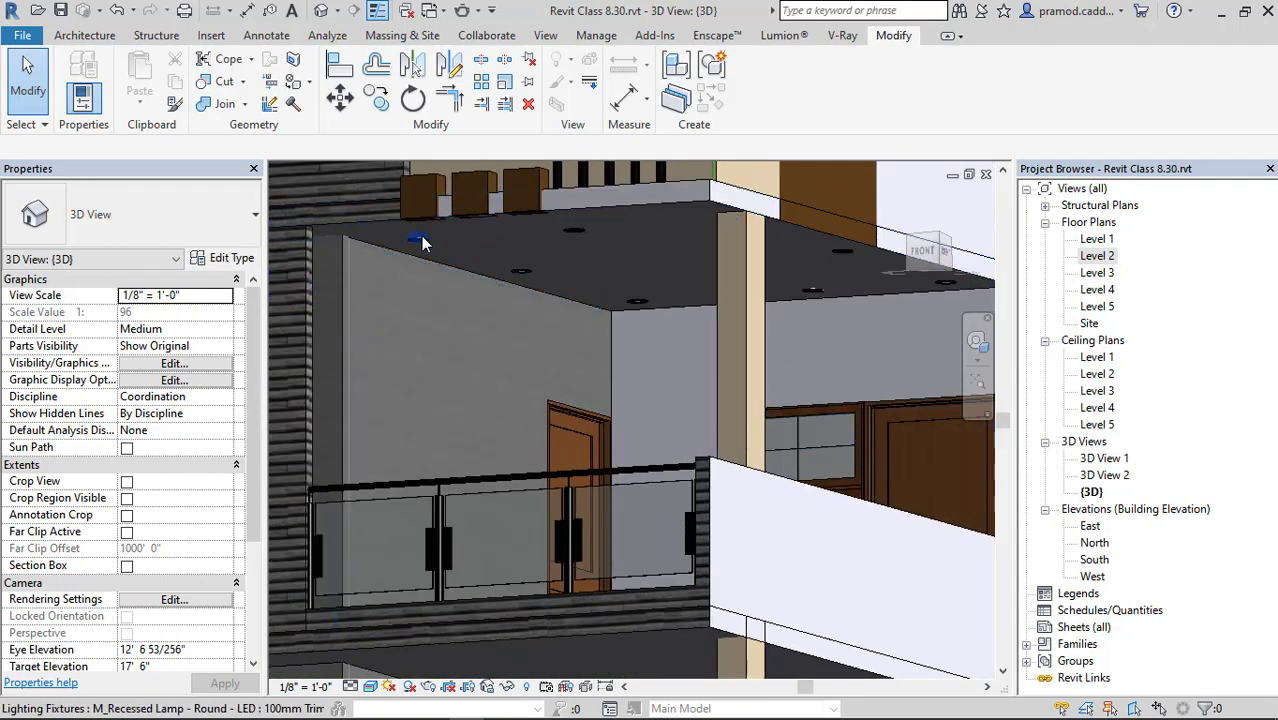
Copy all eight balcony ceiling downlights and paste them aligned to a selected level.
{"action": "left_click", "coordinate": [421, 239]}
{"action": "left_click", "coordinate": [577, 233], "text": "ctrl"}
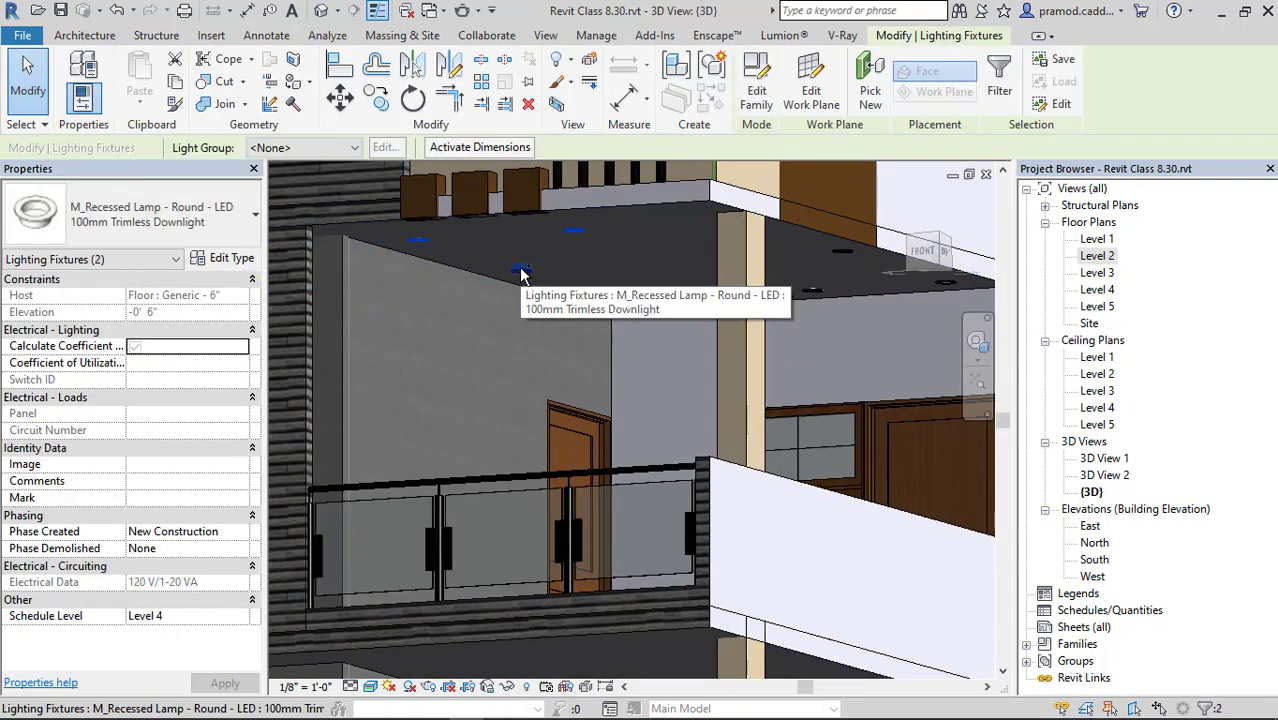
{"action": "left_click", "coordinate": [520, 270], "text": "ctrl"}
{"action": "left_click", "coordinate": [637, 300], "text": "ctrl"}
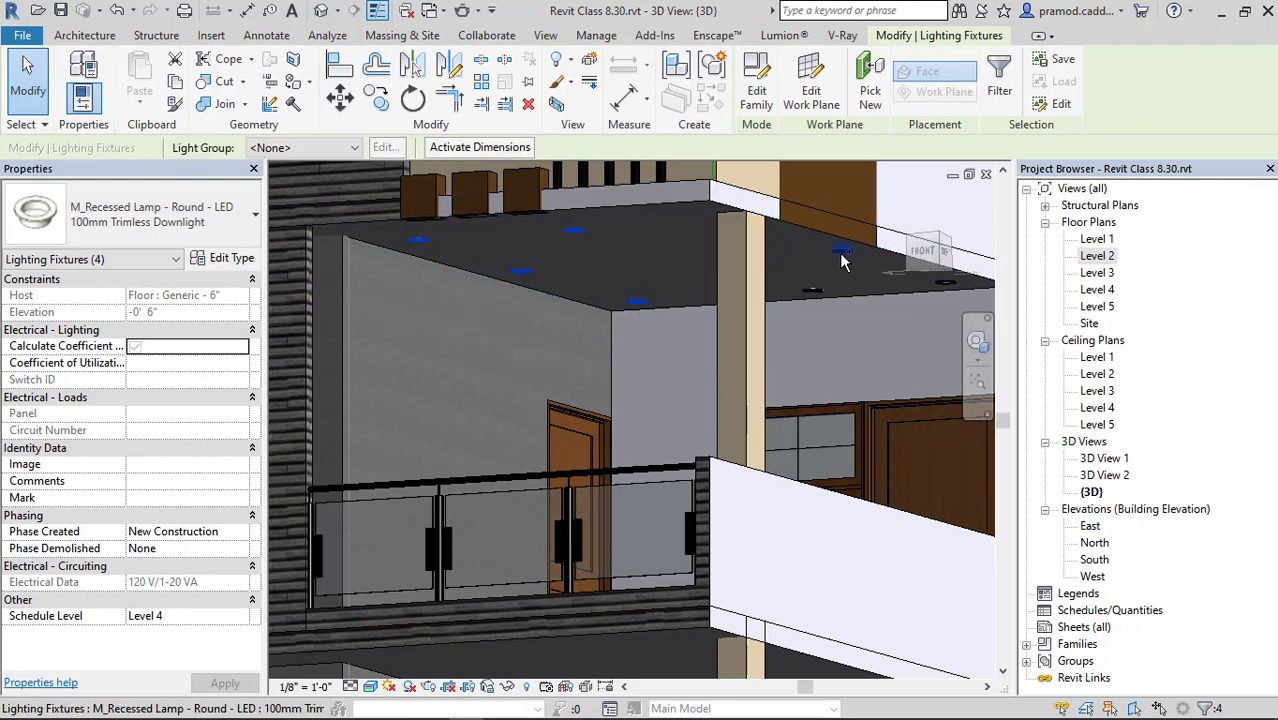
{"action": "left_click", "coordinate": [843, 260], "text": "ctrl"}
{"action": "middle_click_drag", "start_coordinate": [843, 262], "coordinate": [520, 253], "text": "shift"}
{"action": "left_click", "coordinate": [722, 286], "text": "ctrl"}
{"action": "left_click", "coordinate": [753, 354], "text": "ctrl"}
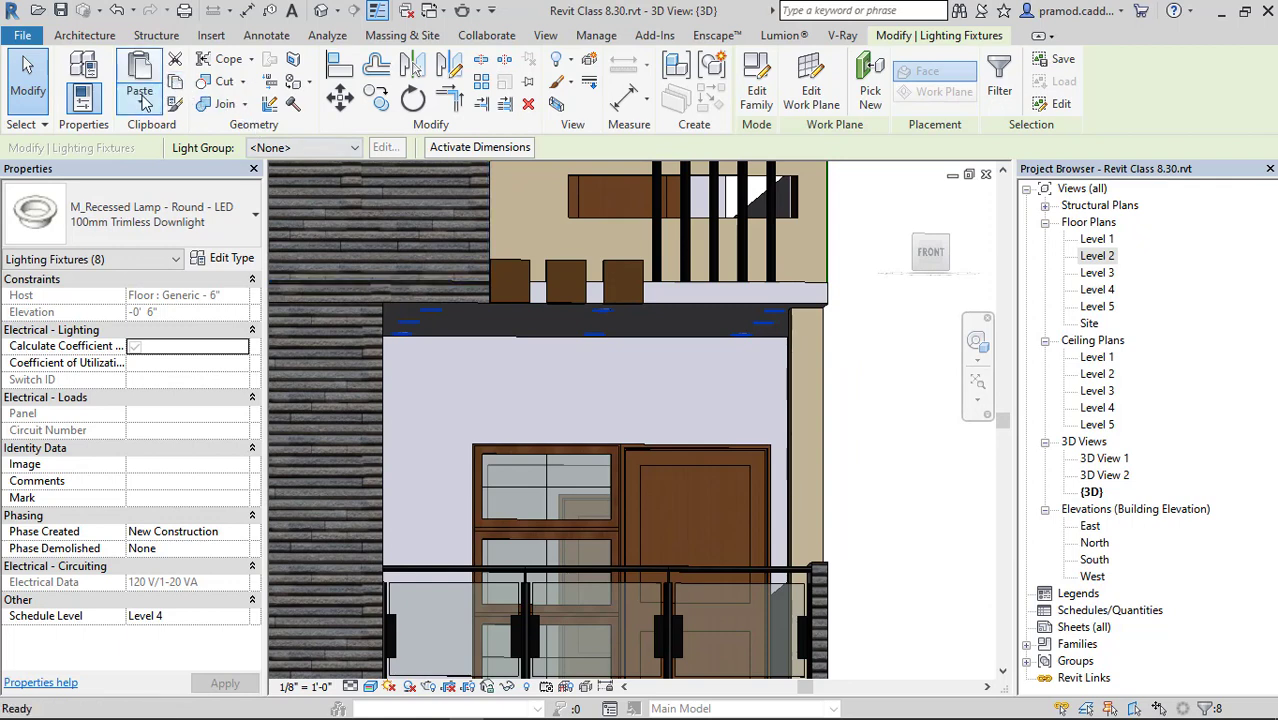
{"action": "left_click", "coordinate": [145, 100]}
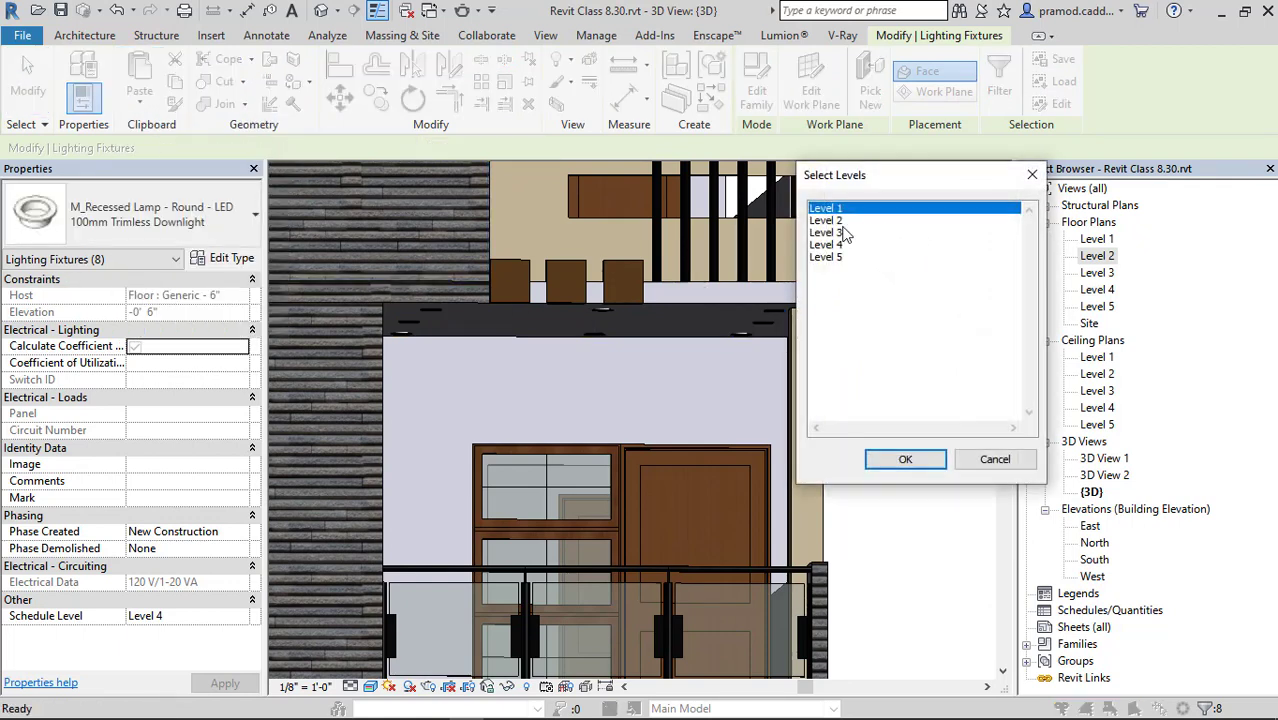
{"action": "left_click", "coordinate": [905, 459]}
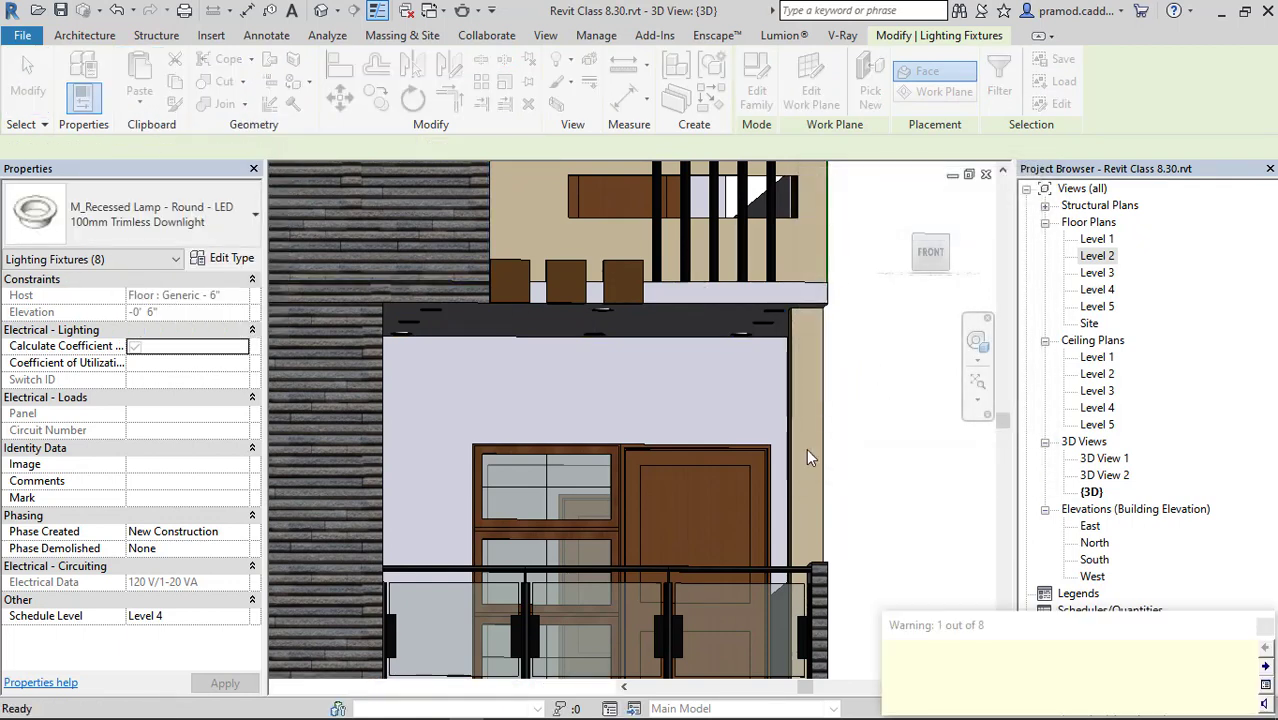
{"action": "scroll", "coordinate": [822, 450], "scroll_direction": "down", "scroll_amount": 1}
{"action": "middle_click_drag", "start_coordinate": [888, 491], "coordinate": [812, 330]}
{"action": "scroll", "coordinate": [665, 256], "scroll_direction": "up", "scroll_amount": 3}
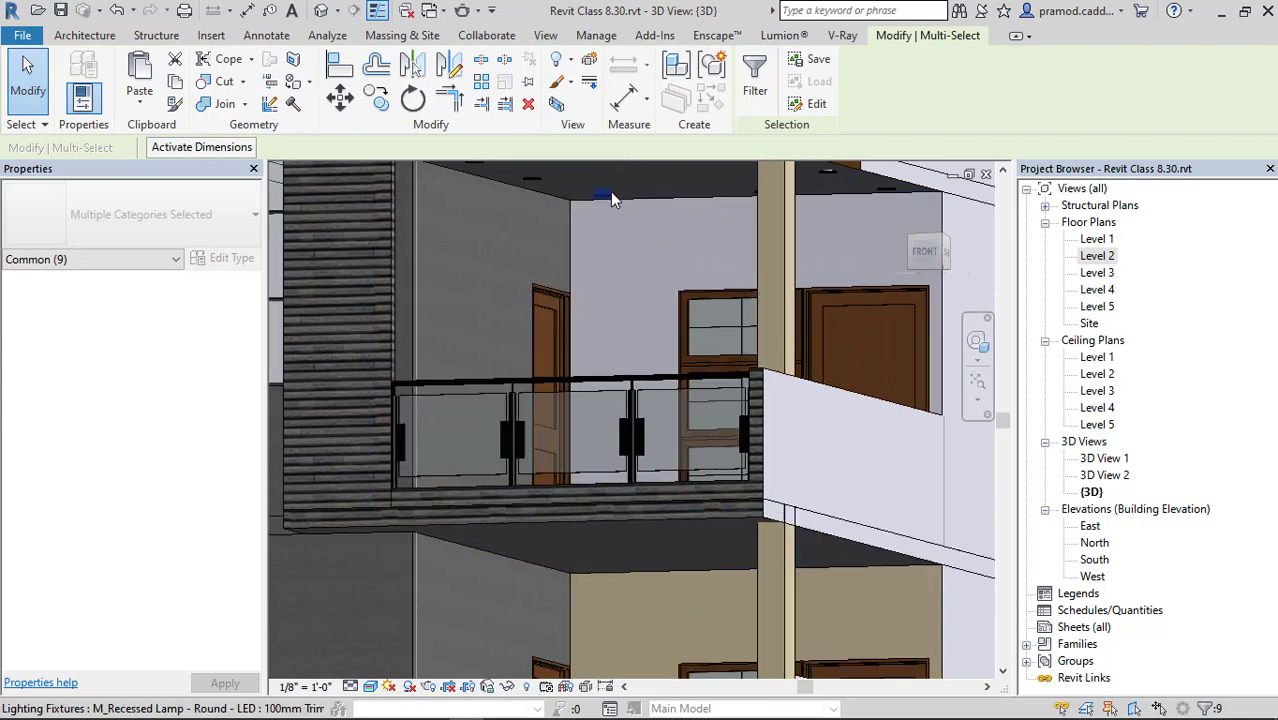
{"action": "scroll", "coordinate": [707, 572], "scroll_direction": "down", "scroll_amount": 3}
{"action": "middle_click_drag", "start_coordinate": [707, 572], "coordinate": [664, 573], "text": "shift"}
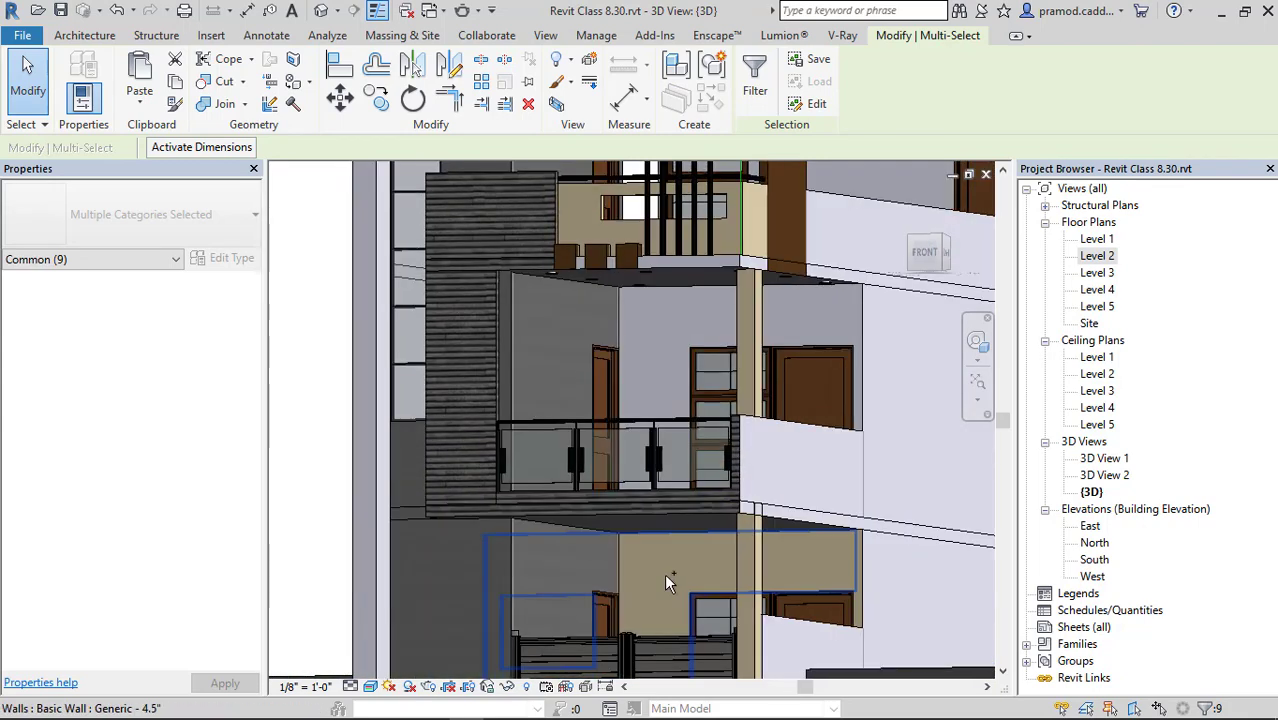
{"action": "left_click", "coordinate": [555, 577], "text": "ctrl"}
{"action": "left_click", "coordinate": [619, 515], "text": "ctrl"}
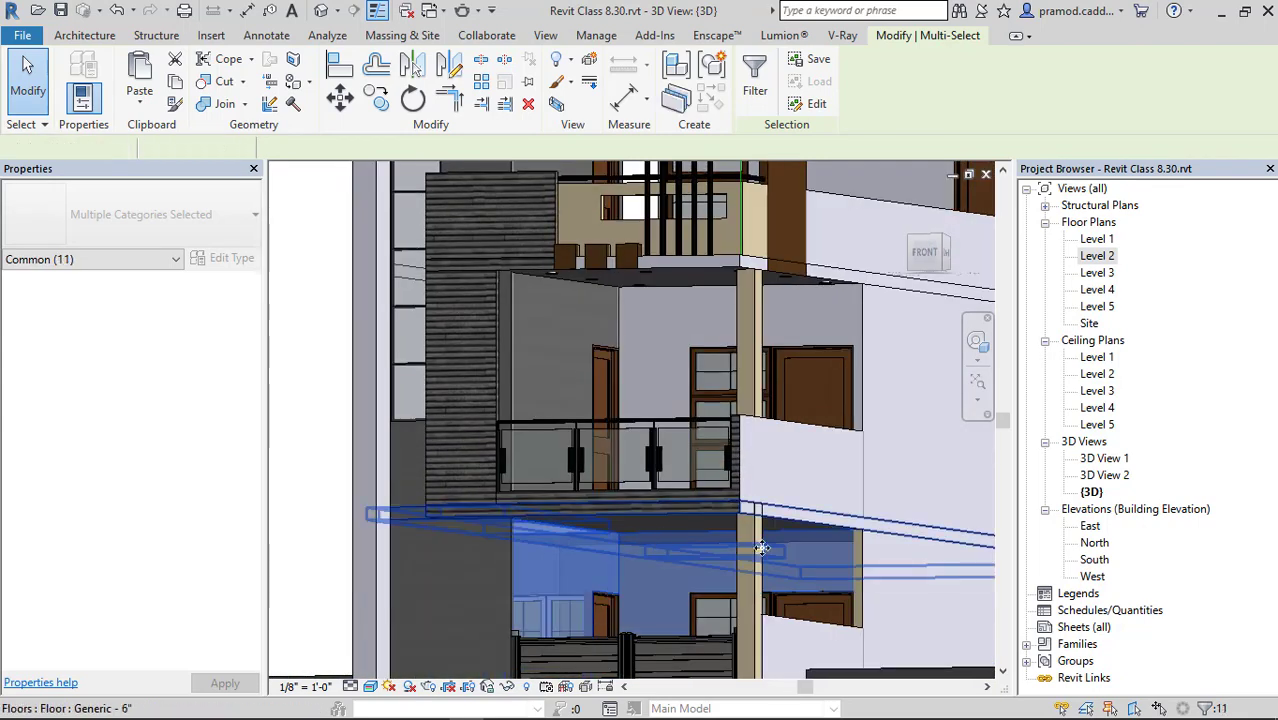
{"action": "mouse_move", "coordinate": [619, 515]}
{"action": "middle_mouse_down", "text": "shift"}
{"action": "mouse_move", "coordinate": [793, 554]}
{"action": "mouse_move", "coordinate": [765, 534]}
{"action": "mouse_move", "coordinate": [770, 511]}
{"action": "mouse_move", "coordinate": [598, 490]}
{"action": "mouse_move", "coordinate": [636, 485]}
{"action": "mouse_move", "coordinate": [605, 496]}
{"action": "middle_mouse_up", "text": "shift"}
{"action": "scroll", "coordinate": [598, 490], "scroll_direction": "up", "scroll_amount": 3}
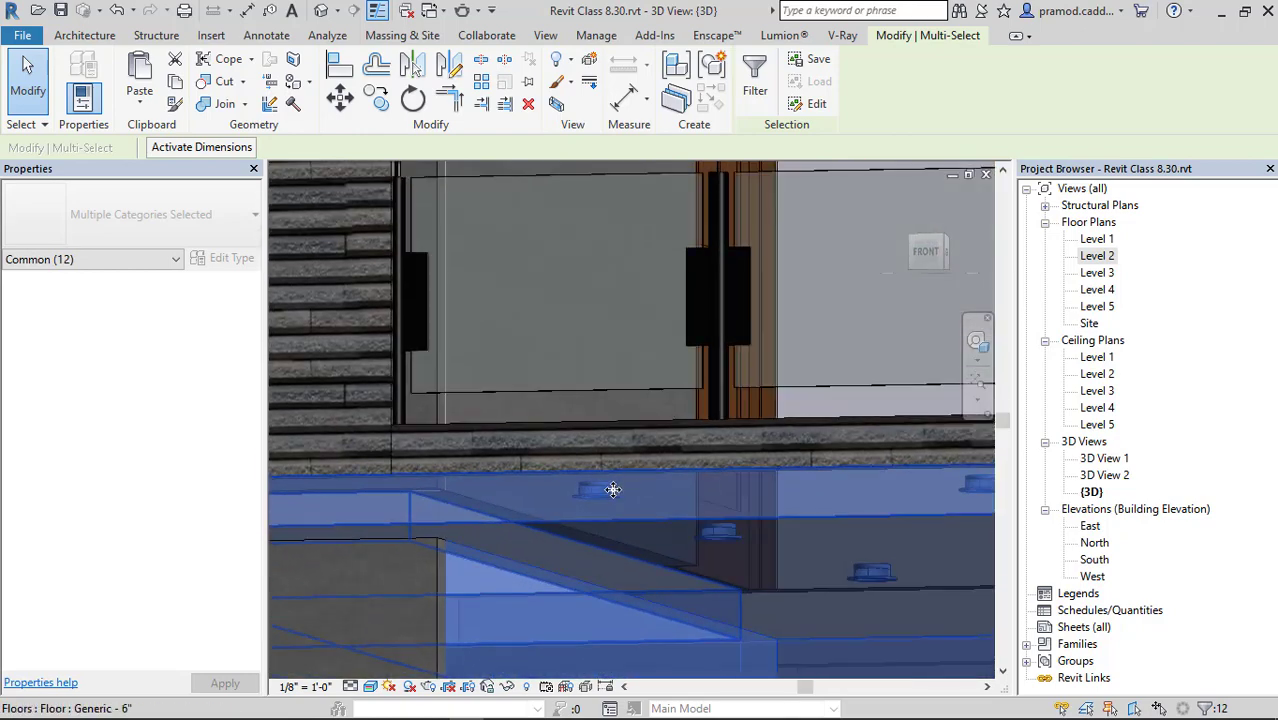
{"action": "scroll", "coordinate": [605, 496], "scroll_direction": "down", "scroll_amount": 2}
{"action": "middle_click_drag", "start_coordinate": [730, 512], "coordinate": [757, 558], "text": "shift"}
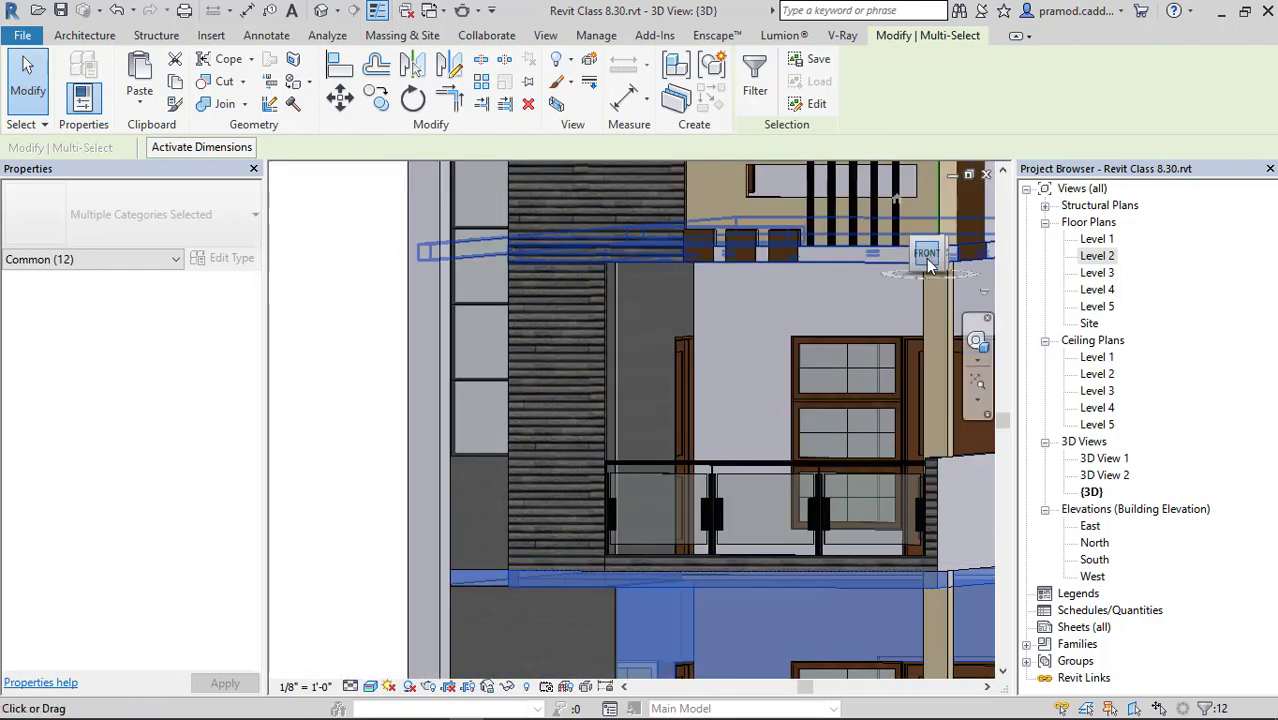
{"action": "left_click", "coordinate": [919, 262]}
{"action": "scroll", "coordinate": [652, 362], "scroll_direction": "up", "scroll_amount": 5}
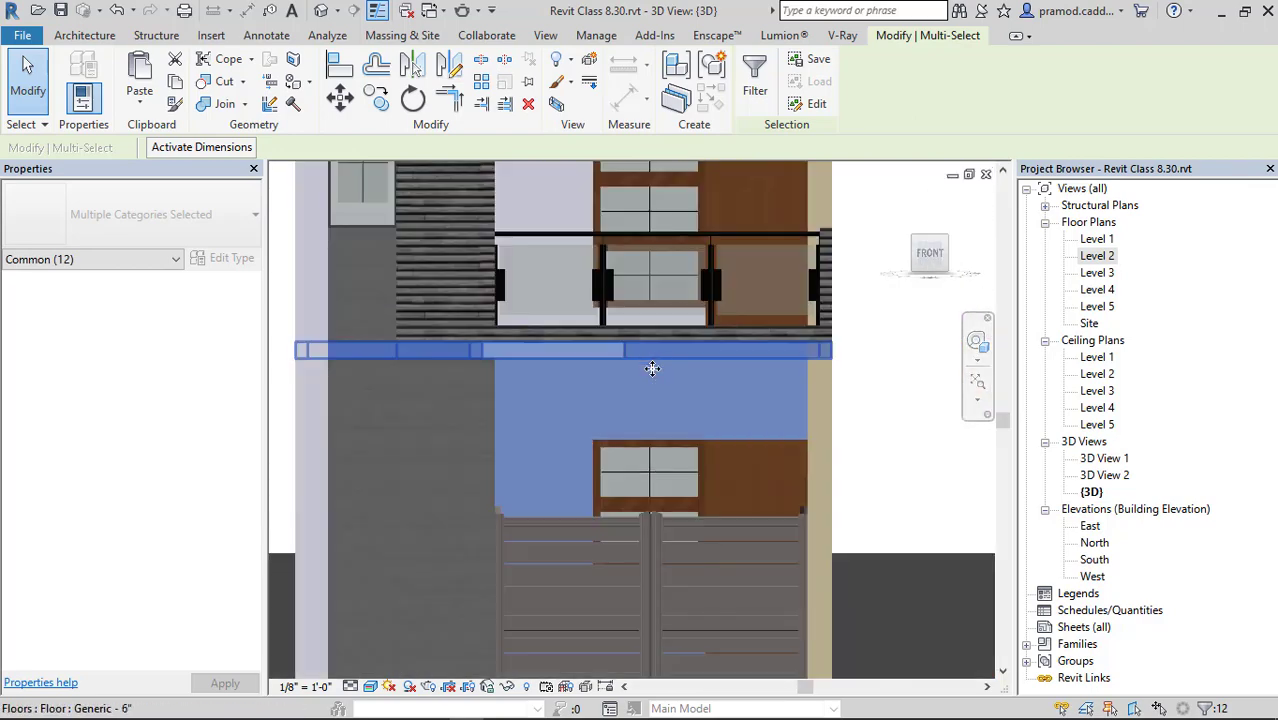
{"action": "key", "text": "Escape"}
Examine the pasted downlights standing on top of the glass-railed balcony floor.
{"action": "middle_click_drag", "start_coordinate": [737, 377], "coordinate": [803, 362], "text": "shift"}
{"action": "middle_click_drag", "start_coordinate": [730, 298], "coordinate": [754, 388]}
{"action": "middle_click_drag", "start_coordinate": [676, 330], "coordinate": [700, 385], "text": "shift"}
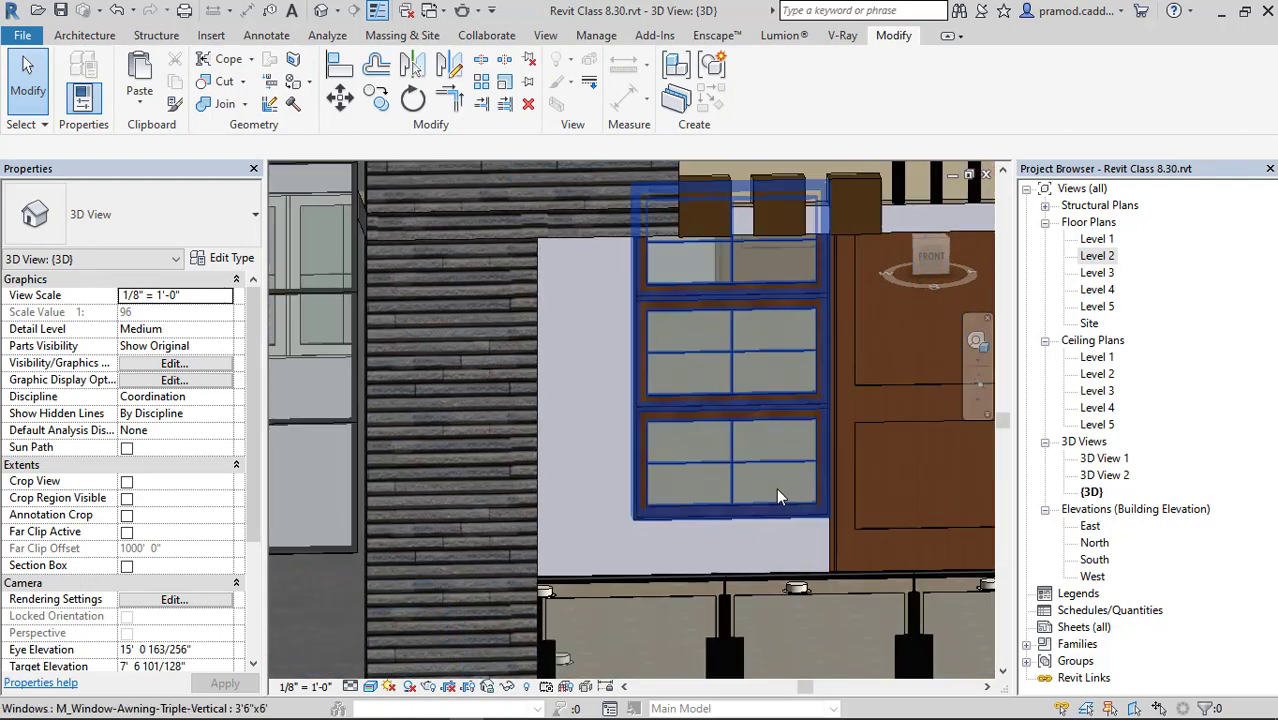
{"action": "middle_click_drag", "start_coordinate": [779, 494], "coordinate": [669, 306]}
{"action": "middle_click_drag", "start_coordinate": [845, 356], "coordinate": [665, 434], "text": "shift"}
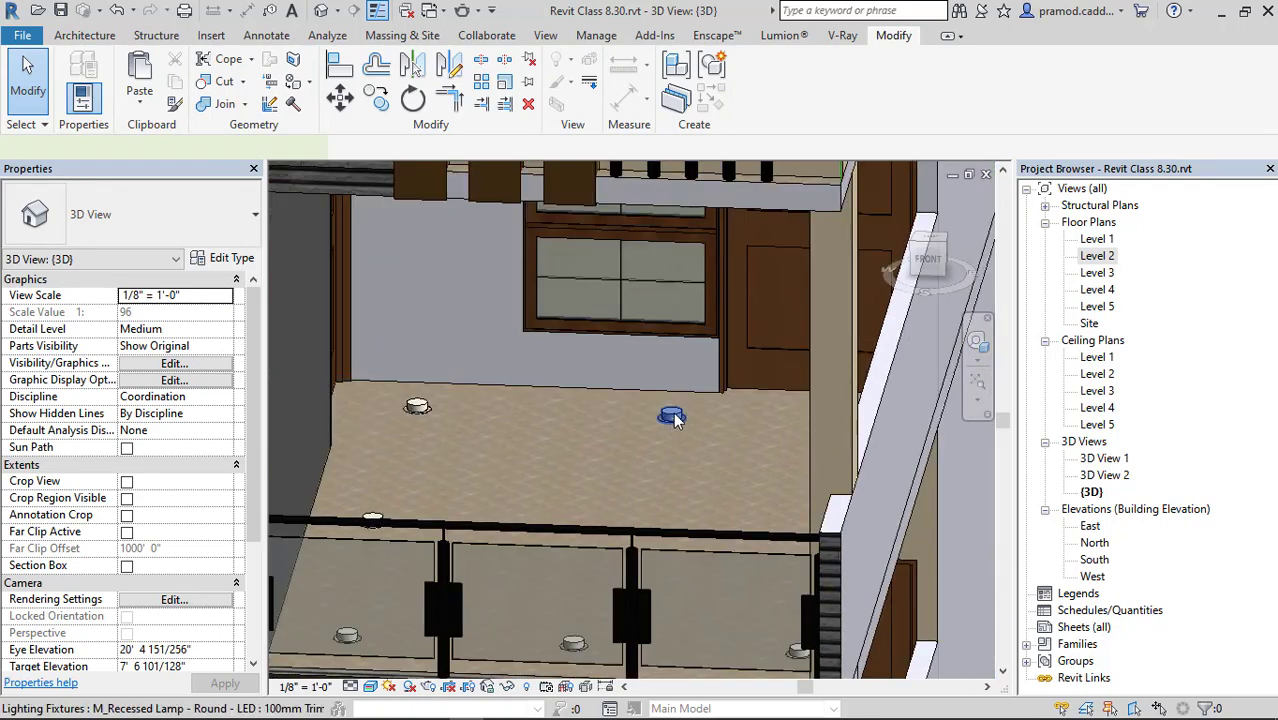
{"action": "left_click", "coordinate": [672, 416]}
{"action": "left_click", "coordinate": [425, 408], "text": "ctrl"}
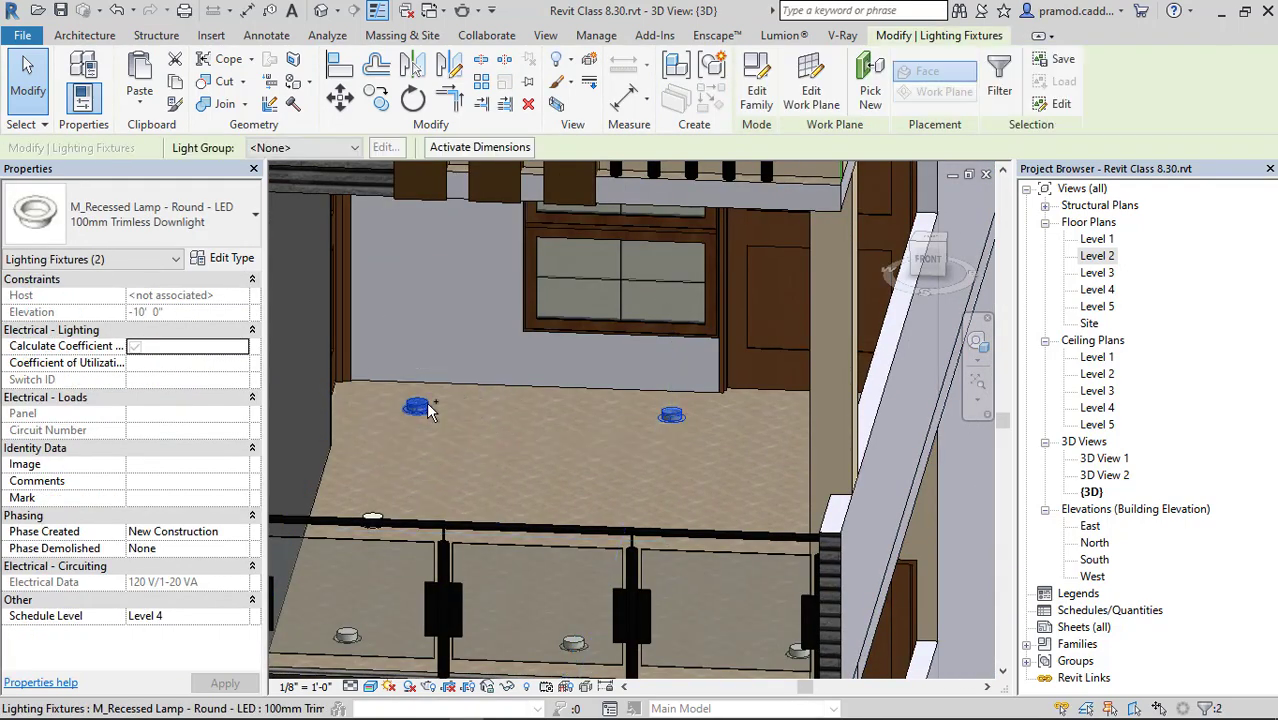
{"action": "key", "text": "Escape"}
Delete four of the misplaced pasted downlights at the rear and side of the balcony floor.
{"action": "scroll", "coordinate": [434, 410], "scroll_direction": "down", "scroll_amount": 3}
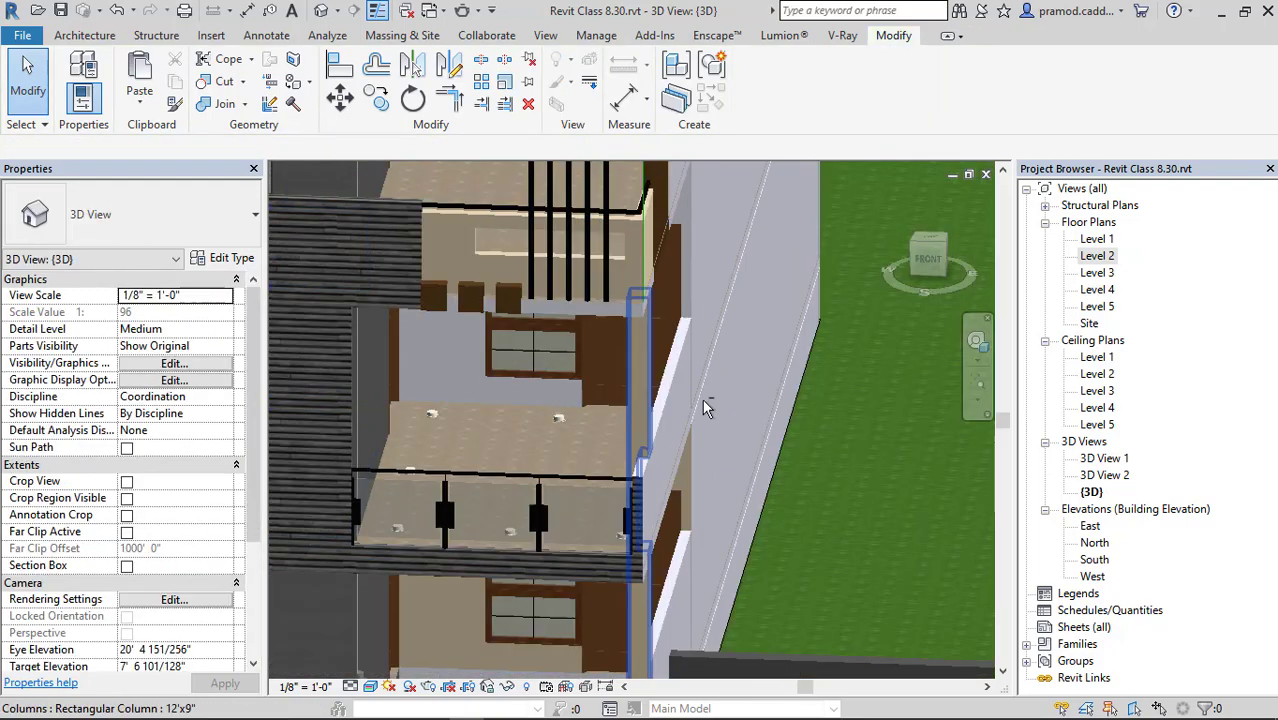
{"action": "middle_click_drag", "start_coordinate": [705, 405], "coordinate": [975, 372], "text": "shift"}
{"action": "middle_click_drag", "start_coordinate": [519, 399], "coordinate": [601, 476], "text": "shift"}
{"action": "left_click", "coordinate": [620, 440]}
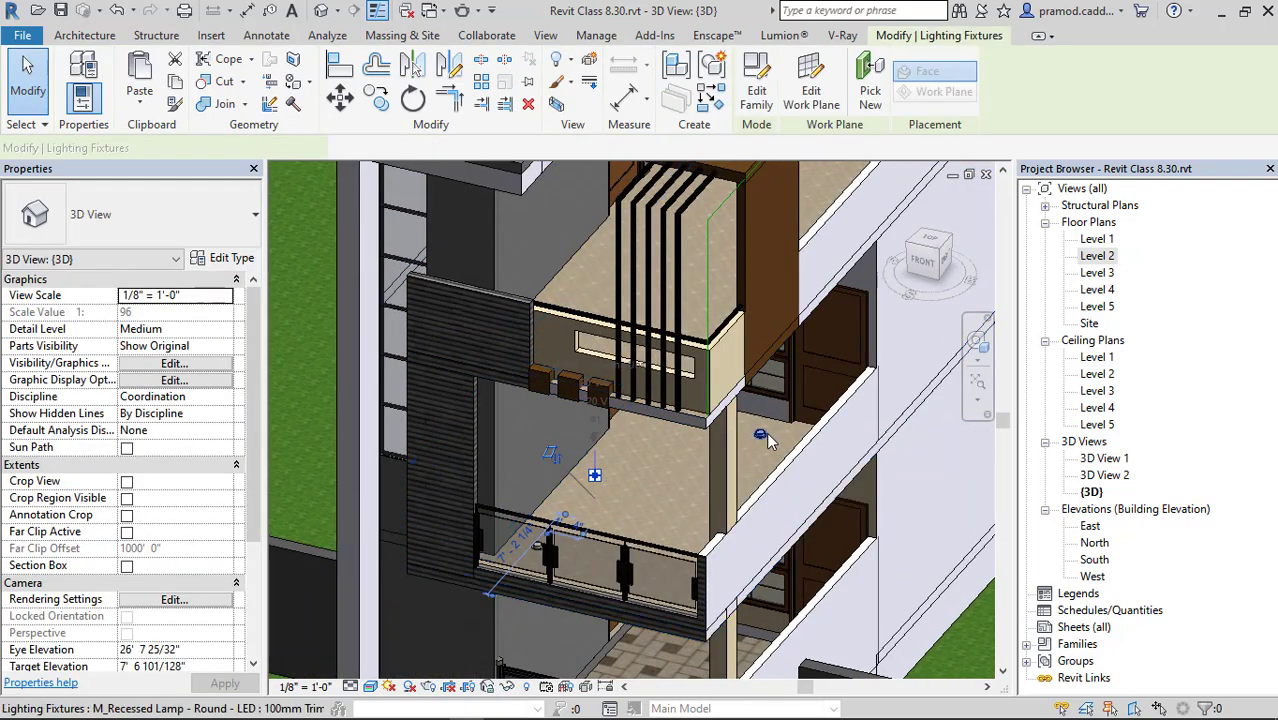
{"action": "left_click", "coordinate": [760, 436], "text": "ctrl"}
{"action": "middle_click_drag", "start_coordinate": [760, 436], "coordinate": [633, 415], "text": "shift"}
{"action": "left_click", "coordinate": [633, 415], "text": "ctrl"}
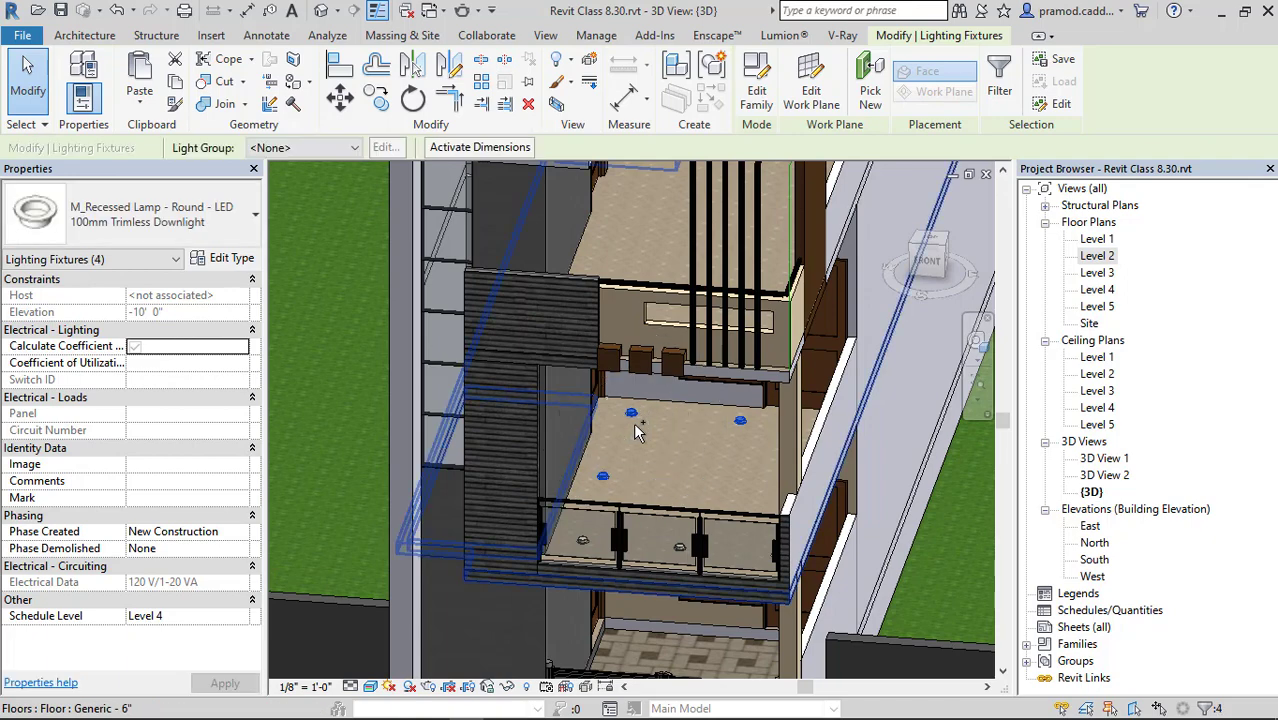
{"action": "key", "text": "Escape"}
Delete the remaining misplaced downlights along the front railing and outer side of the balcony floor.
{"action": "middle_click_drag", "start_coordinate": [721, 478], "coordinate": [432, 552], "text": "shift"}
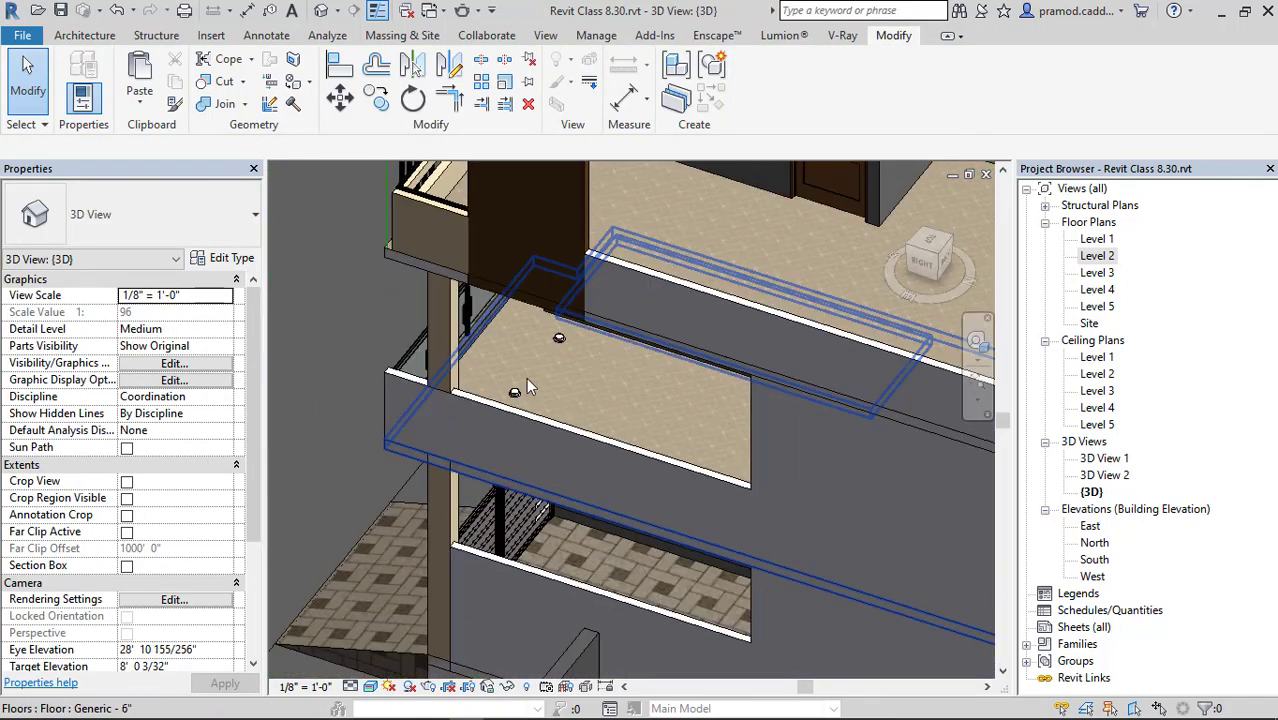
{"action": "scroll", "coordinate": [526, 372], "scroll_direction": "up", "scroll_amount": 3}
{"action": "left_click", "coordinate": [590, 303]}
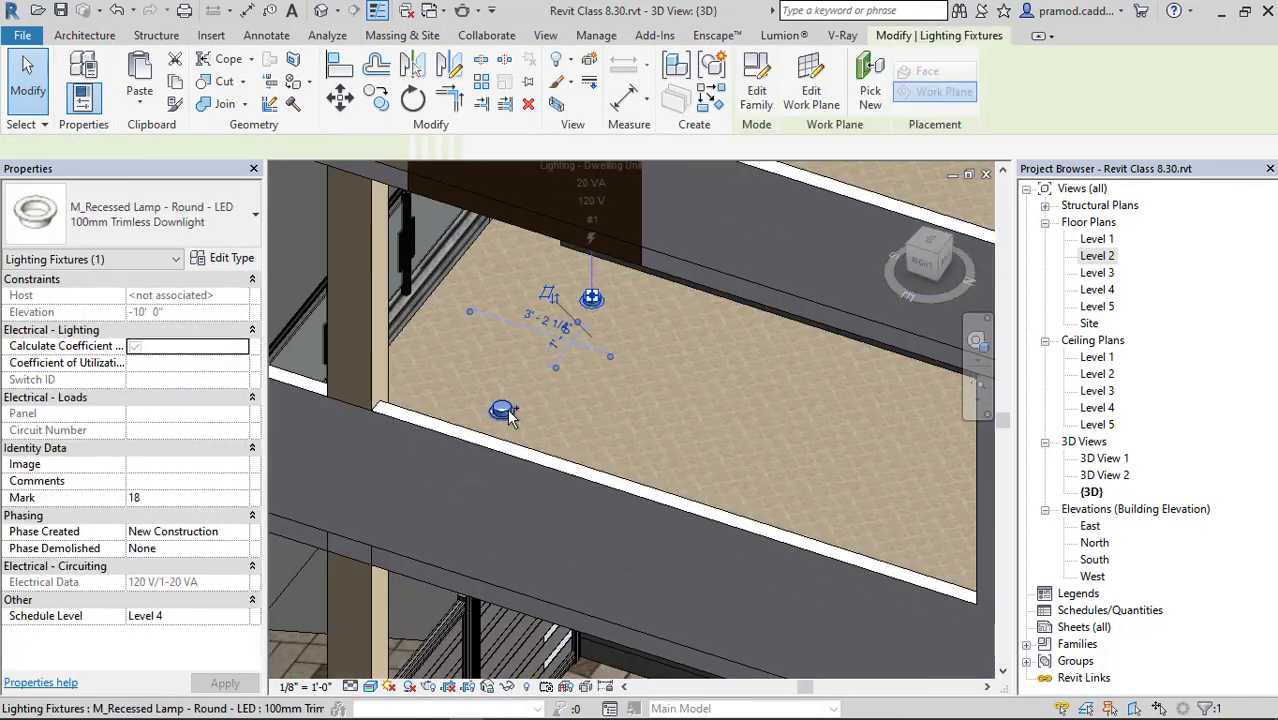
{"action": "key", "text": "Escape"}
{"action": "middle_click_drag", "start_coordinate": [507, 412], "coordinate": [985, 408], "text": "shift"}
{"action": "middle_click_drag", "start_coordinate": [985, 408], "coordinate": [622, 331]}
{"action": "scroll", "coordinate": [624, 402], "scroll_direction": "up", "scroll_amount": 2}
{"action": "left_click", "coordinate": [660, 440]}
{"action": "left_click", "coordinate": [694, 380]}
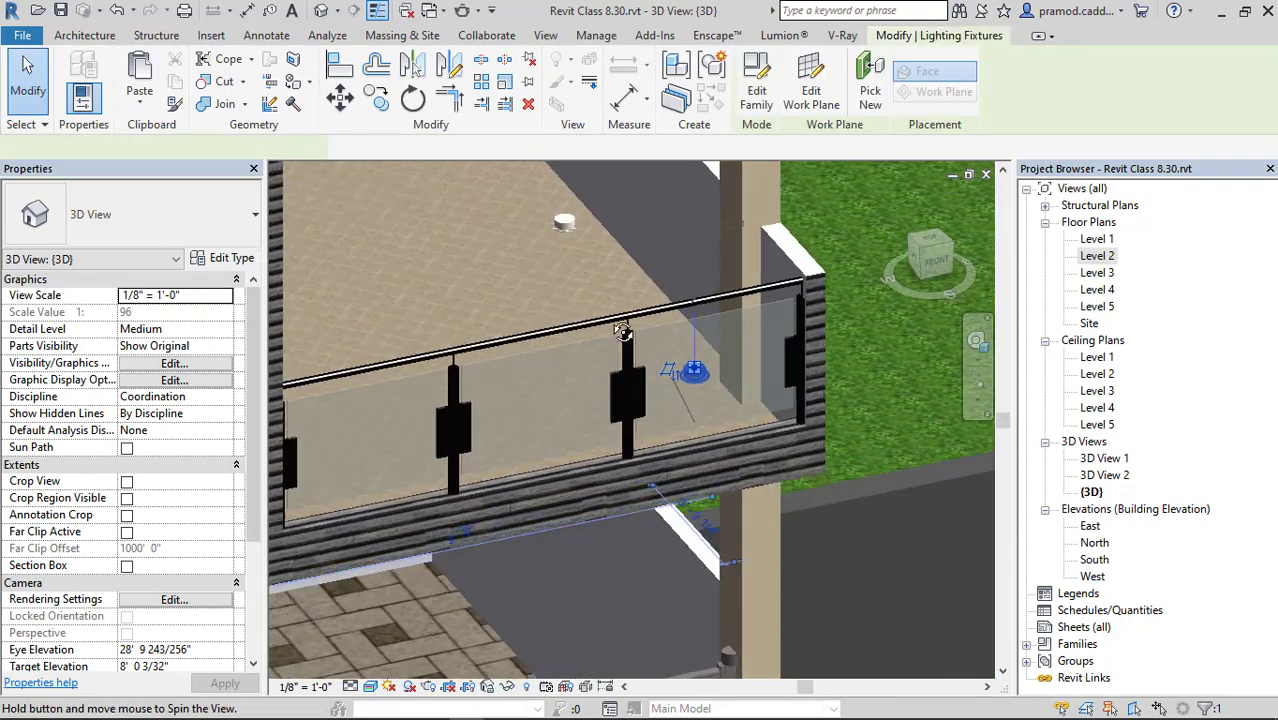
{"action": "left_click", "coordinate": [561, 226], "text": "ctrl"}
{"action": "key", "text": "Escape"}
Isolate the two walls below the glass-railed balcony together with the floor slab above them.
{"action": "middle_click_drag", "start_coordinate": [560, 230], "coordinate": [616, 314], "text": "shift"}
{"action": "left_click", "coordinate": [534, 336]}
{"action": "left_click", "coordinate": [584, 316], "text": "ctrl"}
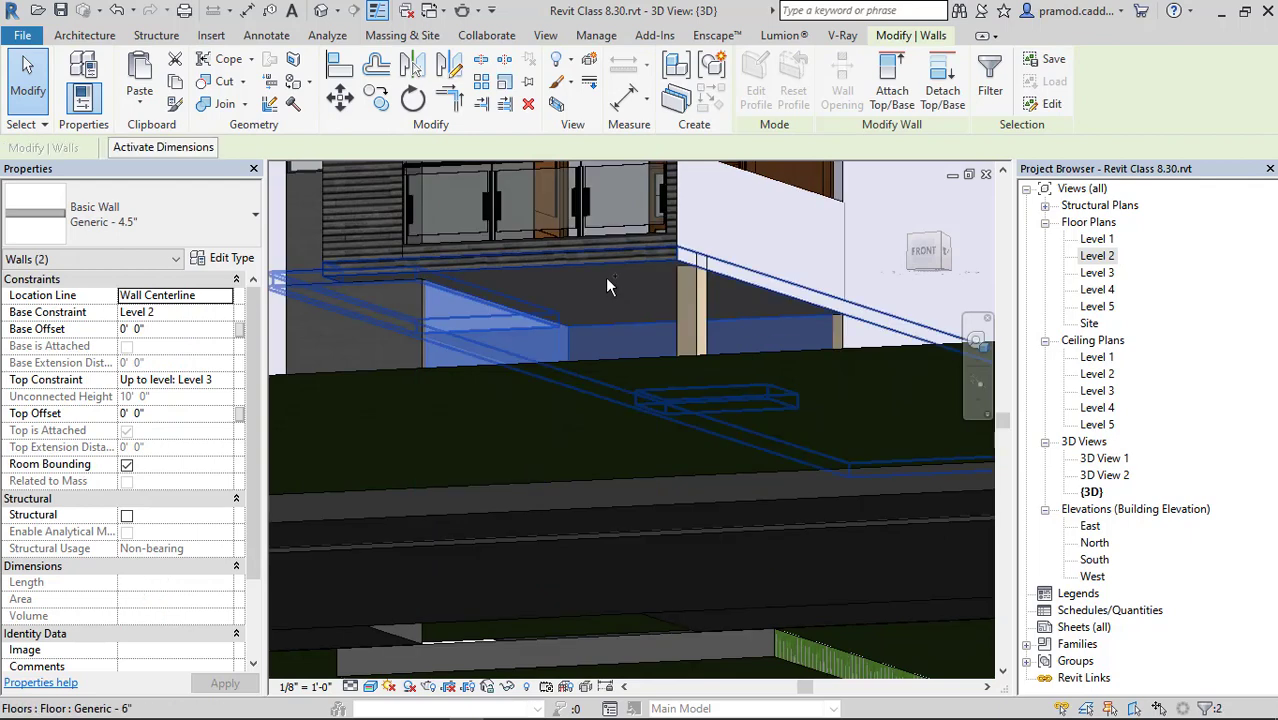
{"action": "left_click", "coordinate": [605, 277], "text": "ctrl"}
{"action": "left_click", "coordinate": [507, 686]}
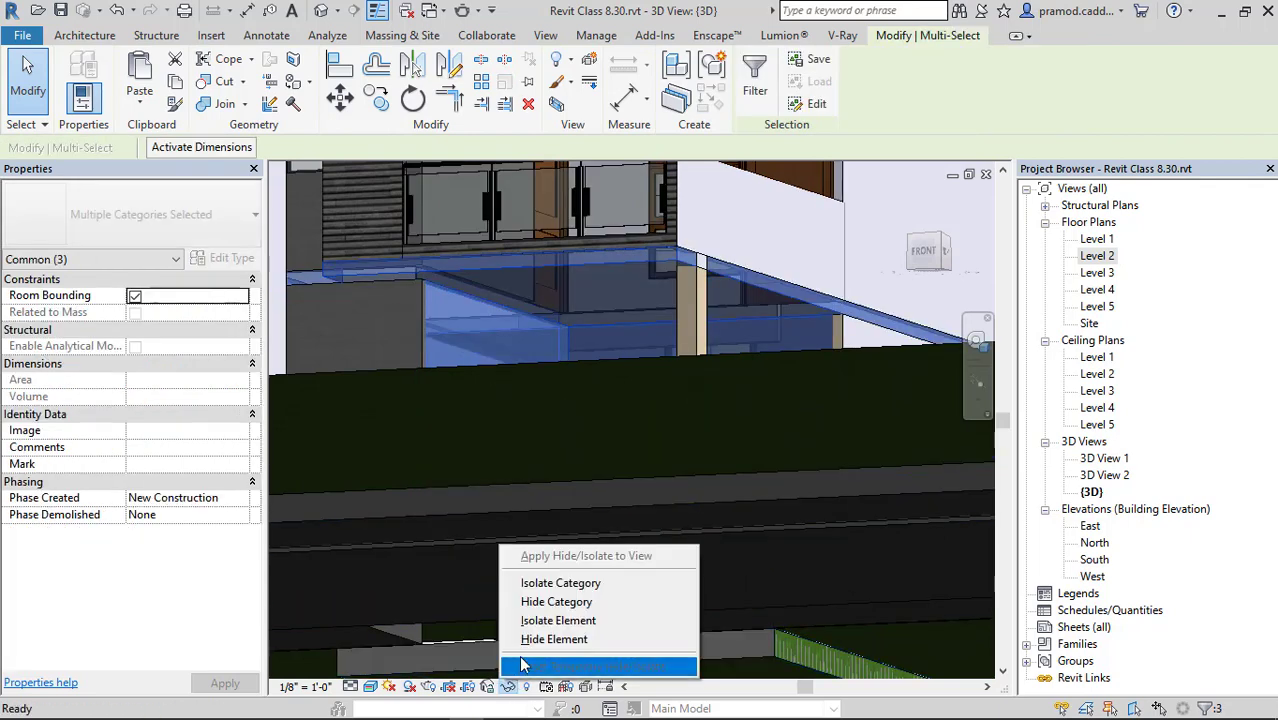
{"action": "left_click", "coordinate": [557, 621]}
{"action": "middle_click_drag", "start_coordinate": [557, 621], "coordinate": [928, 283], "text": "shift"}
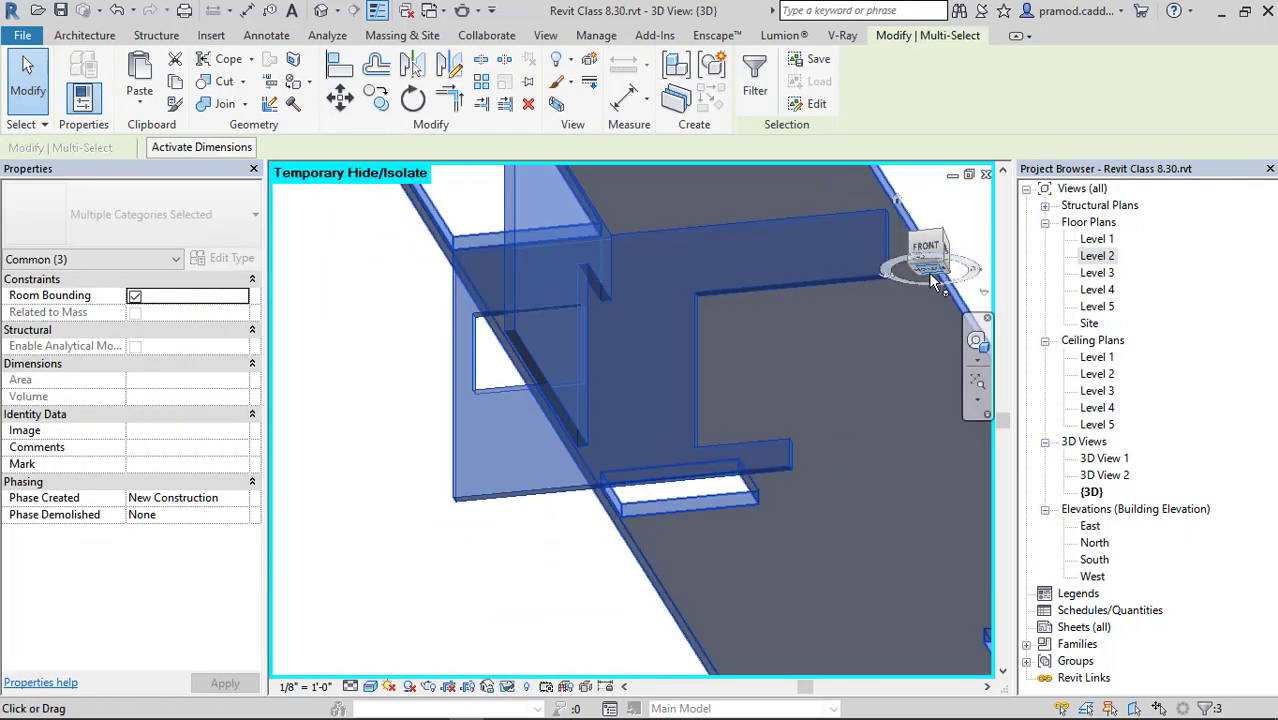
Place eight 100mm Trimless Downlights on the slab's underside: three in the front row, three along the rear wall and two midway.
{"action": "left_click", "coordinate": [85, 35]}
{"action": "left_click", "coordinate": [222, 95]}
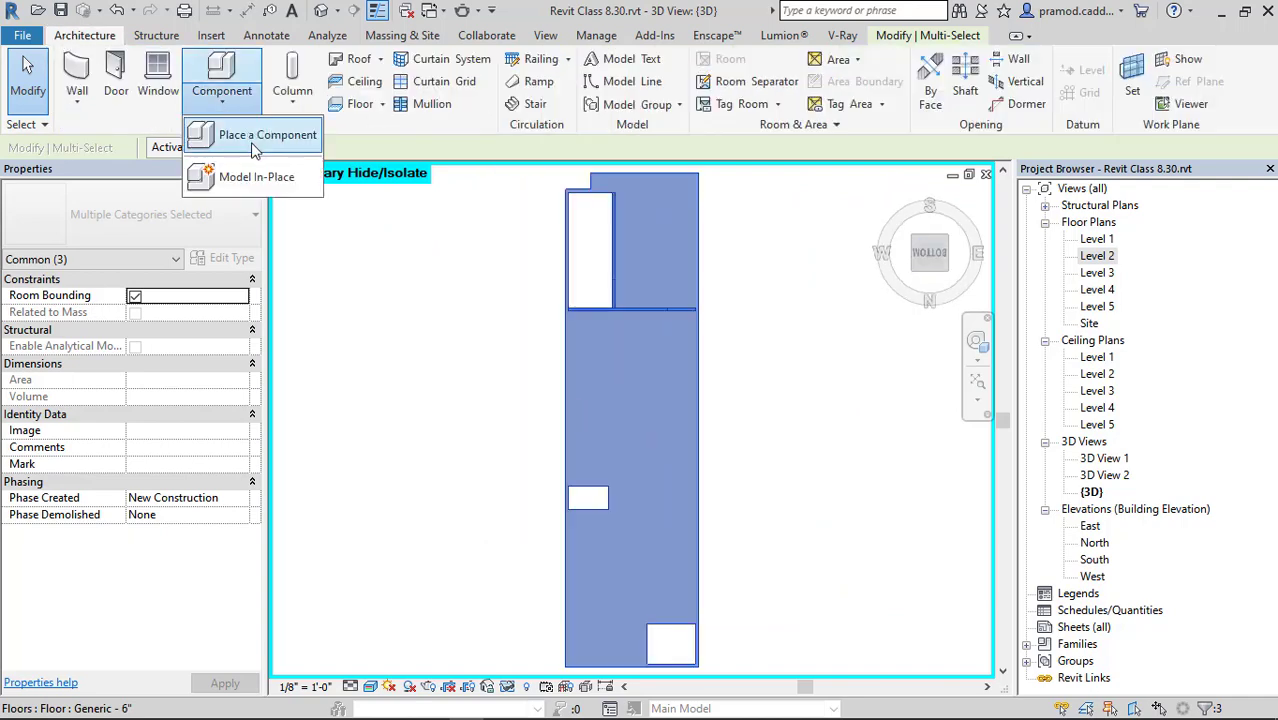
{"action": "left_click", "coordinate": [264, 138]}
{"action": "scroll", "coordinate": [618, 195], "scroll_direction": "up", "scroll_amount": 5}
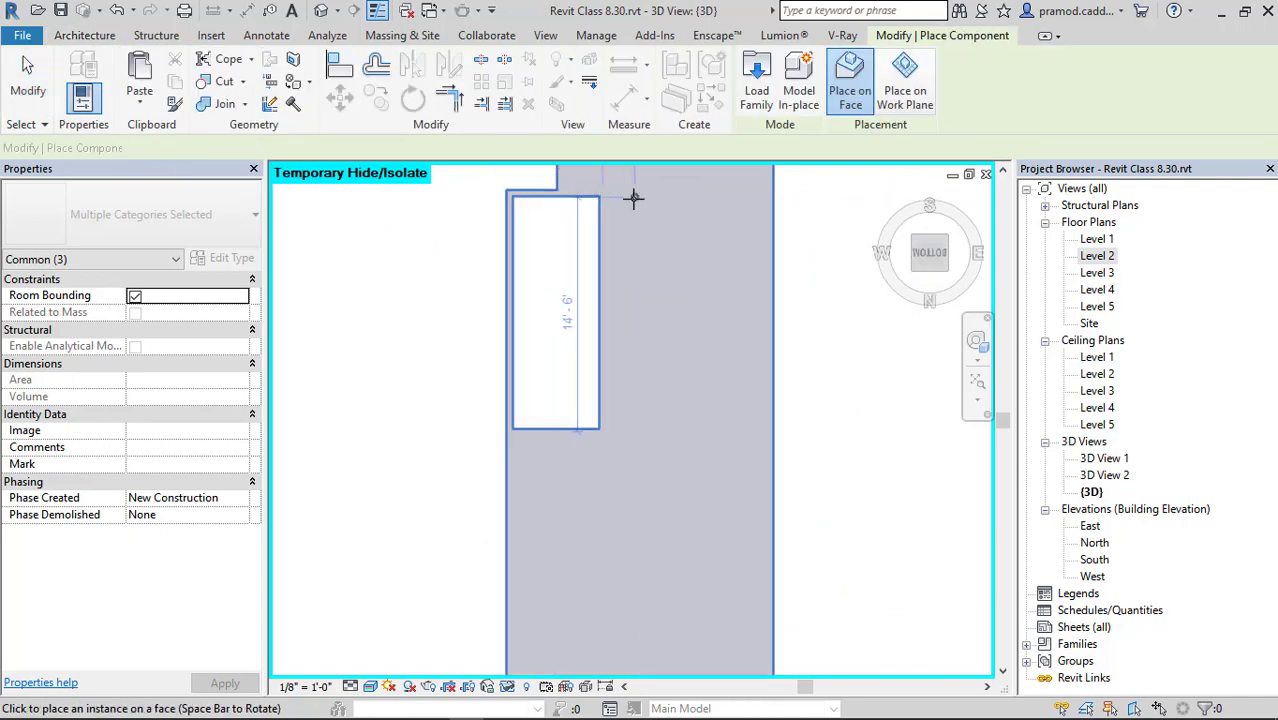
{"action": "left_click", "coordinate": [624, 207]}
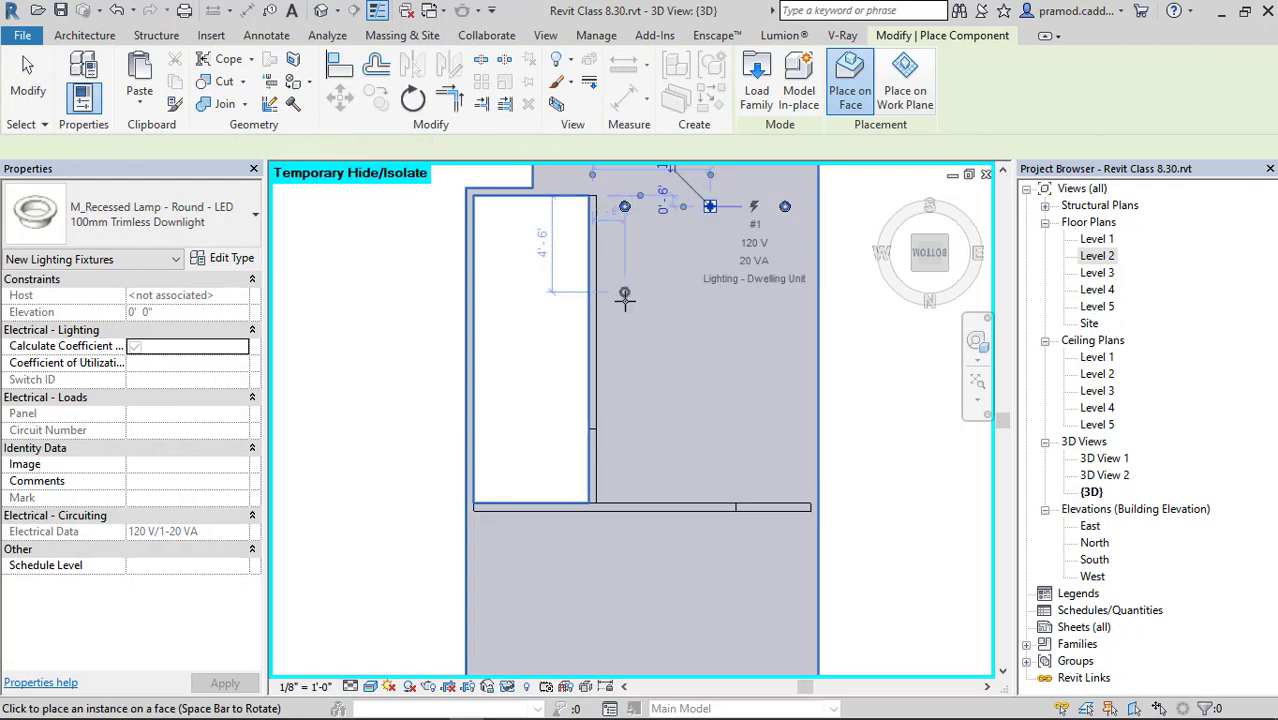
{"action": "left_click", "coordinate": [624, 350]}
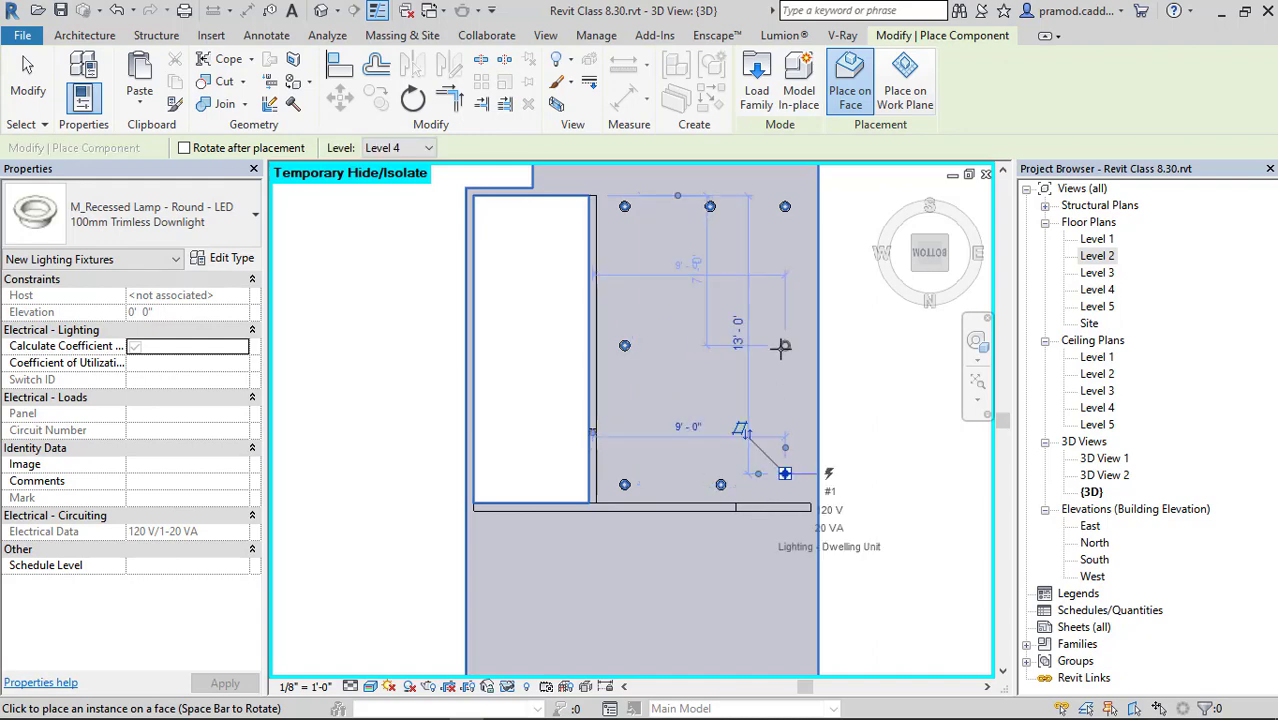
{"action": "key", "text": "Escape"}
{"action": "key", "text": "Escape"}
Nudge the rear middle downlight to 5' 10" from the side wall and the rear outer one to 13' 6" from the opening's front edge.
{"action": "left_click", "coordinate": [721, 484]}
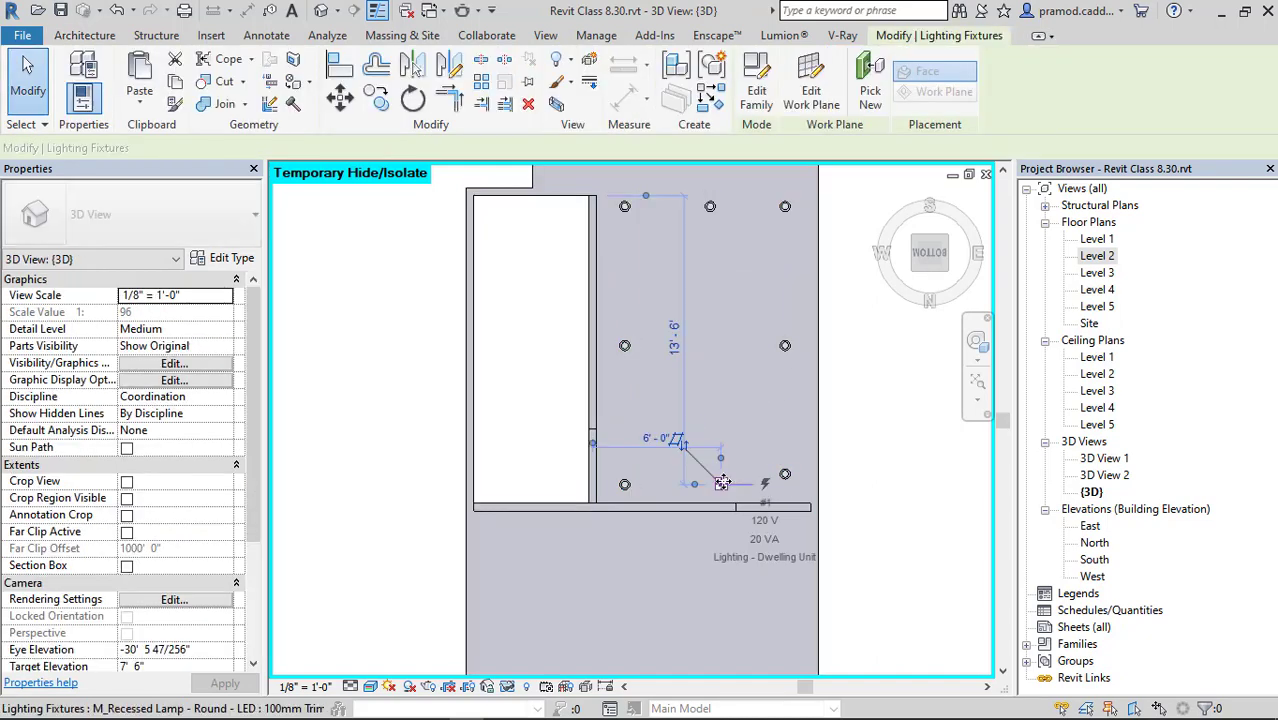
{"action": "left_click", "coordinate": [785, 479]}
{"action": "key", "text": "Down"}
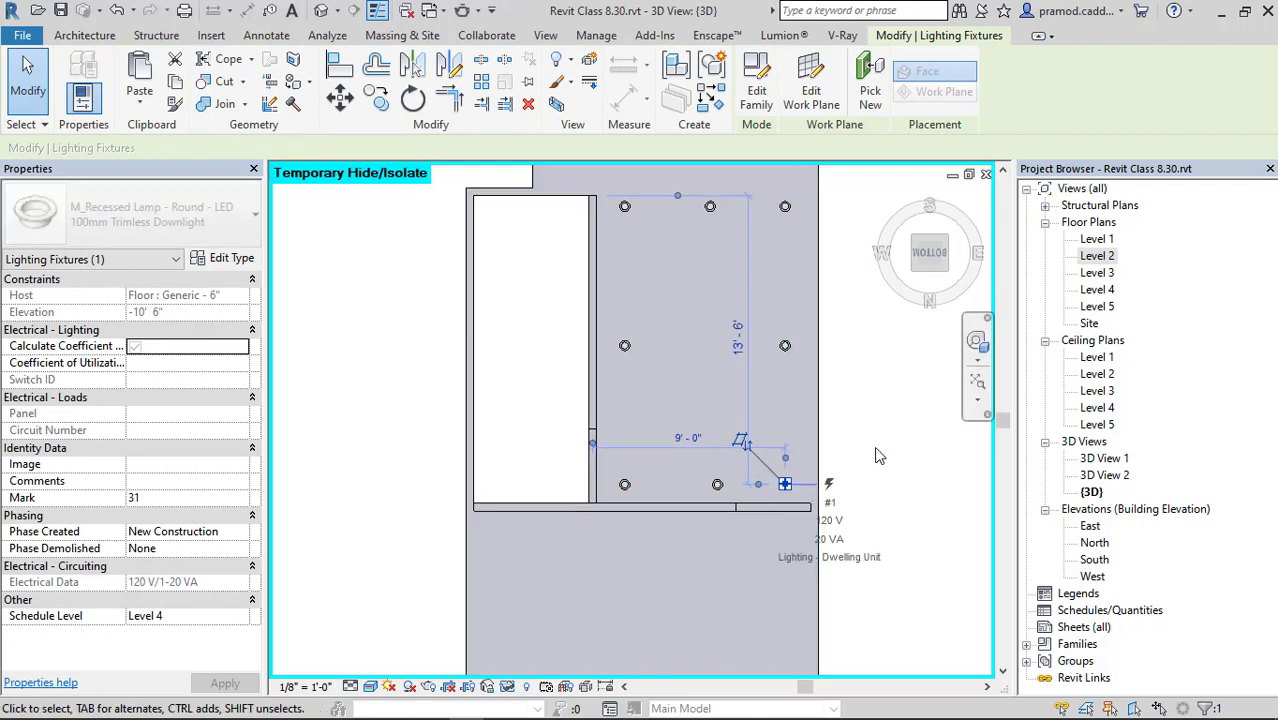
Nudge the middle downlights of the front and rear rows toward the side wall to centre them in their rows.
{"action": "left_click", "coordinate": [710, 206]}
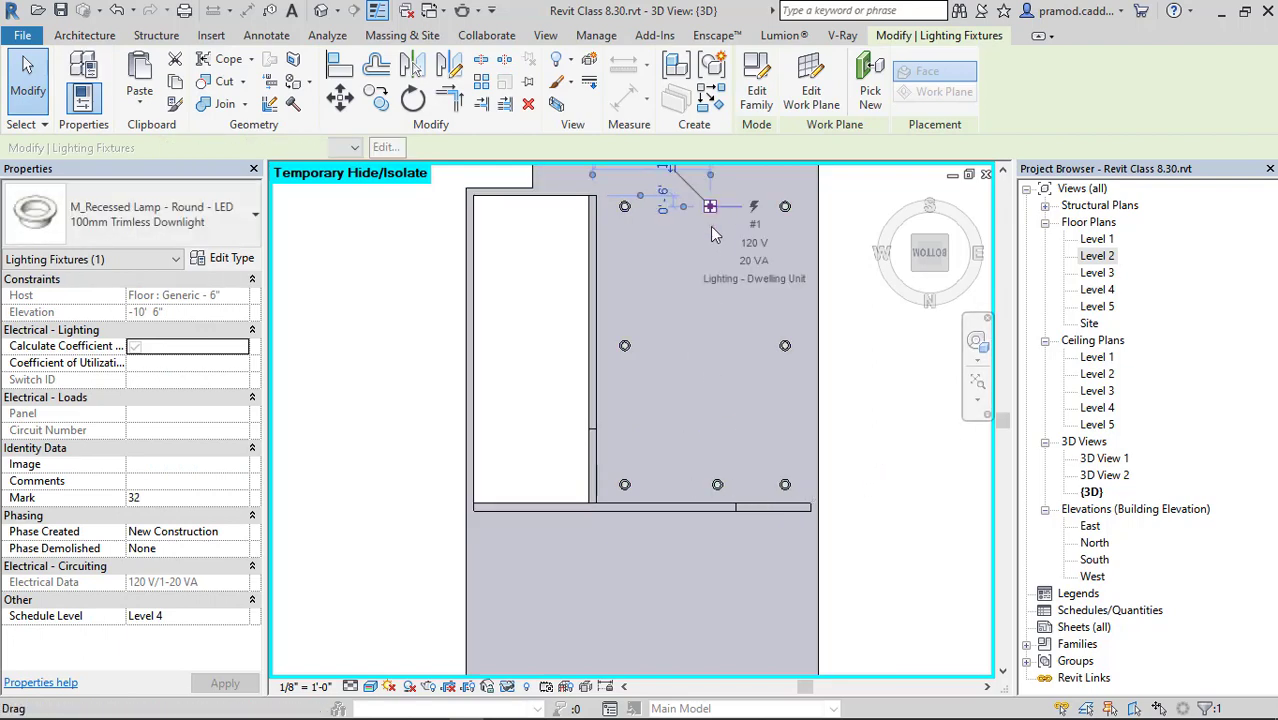
{"action": "left_click", "coordinate": [718, 487], "text": "ctrl"}
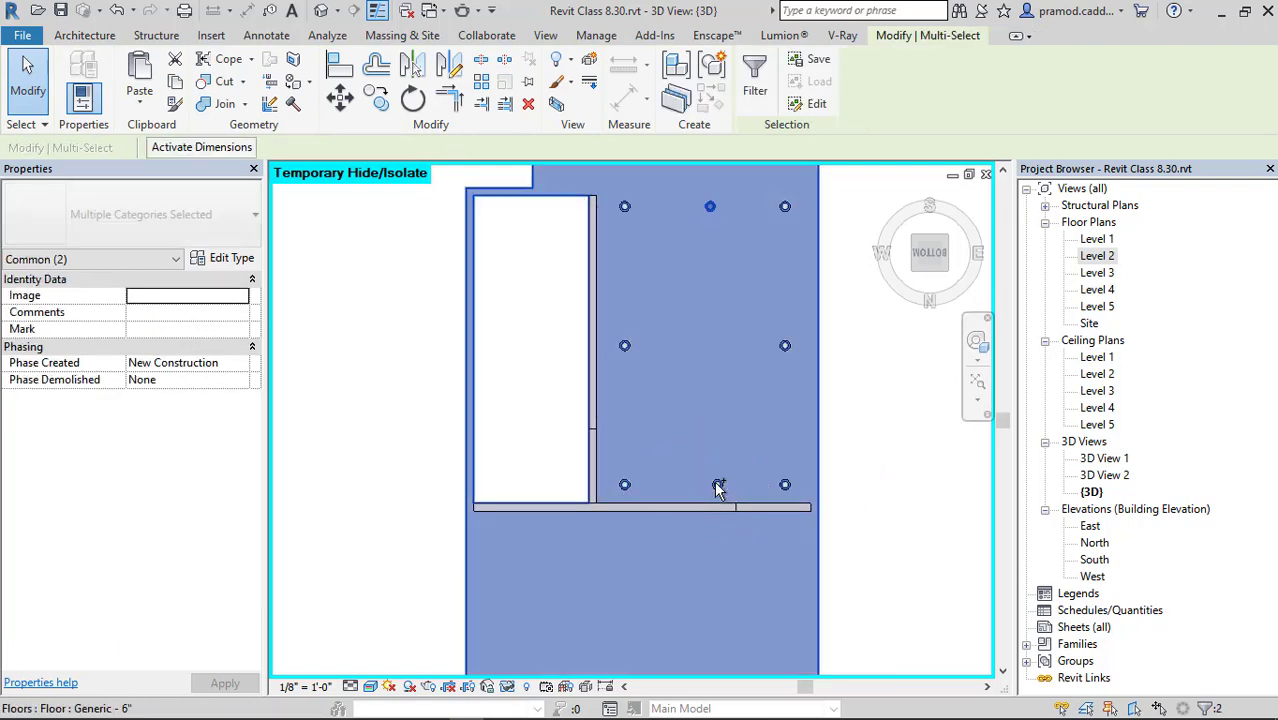
{"action": "key", "text": "Left"}
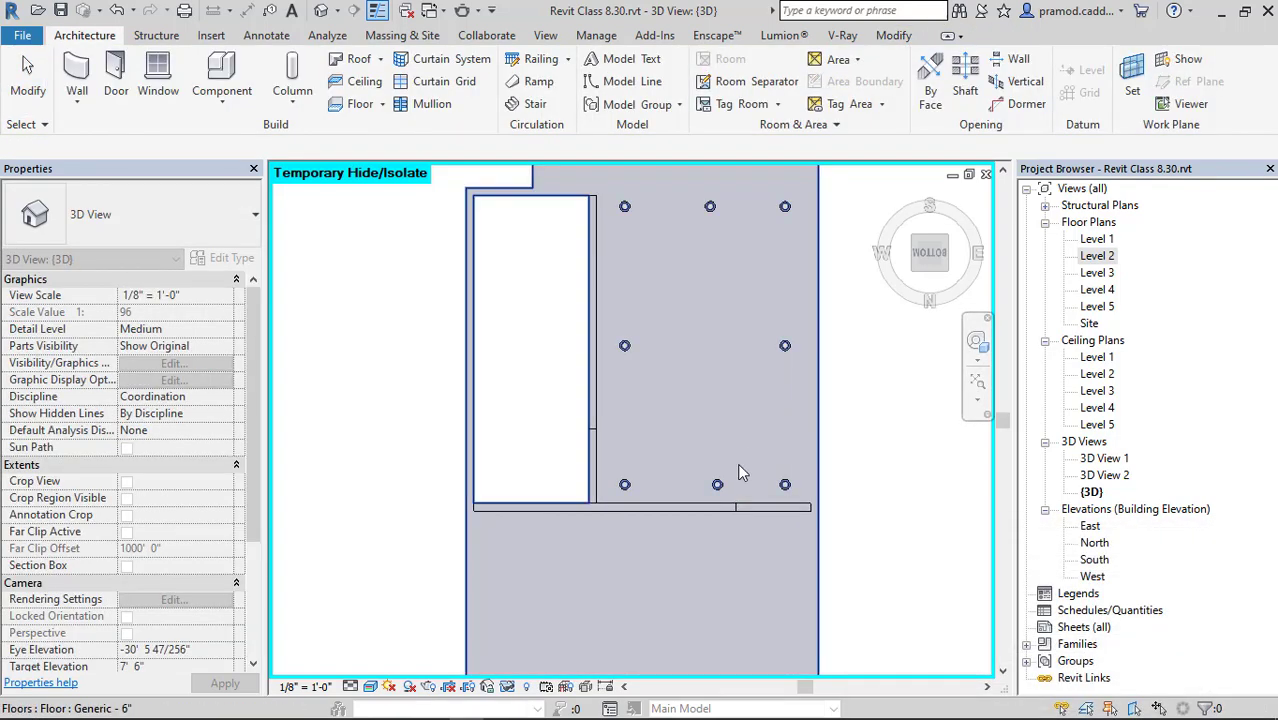
{"action": "left_click", "coordinate": [719, 485]}
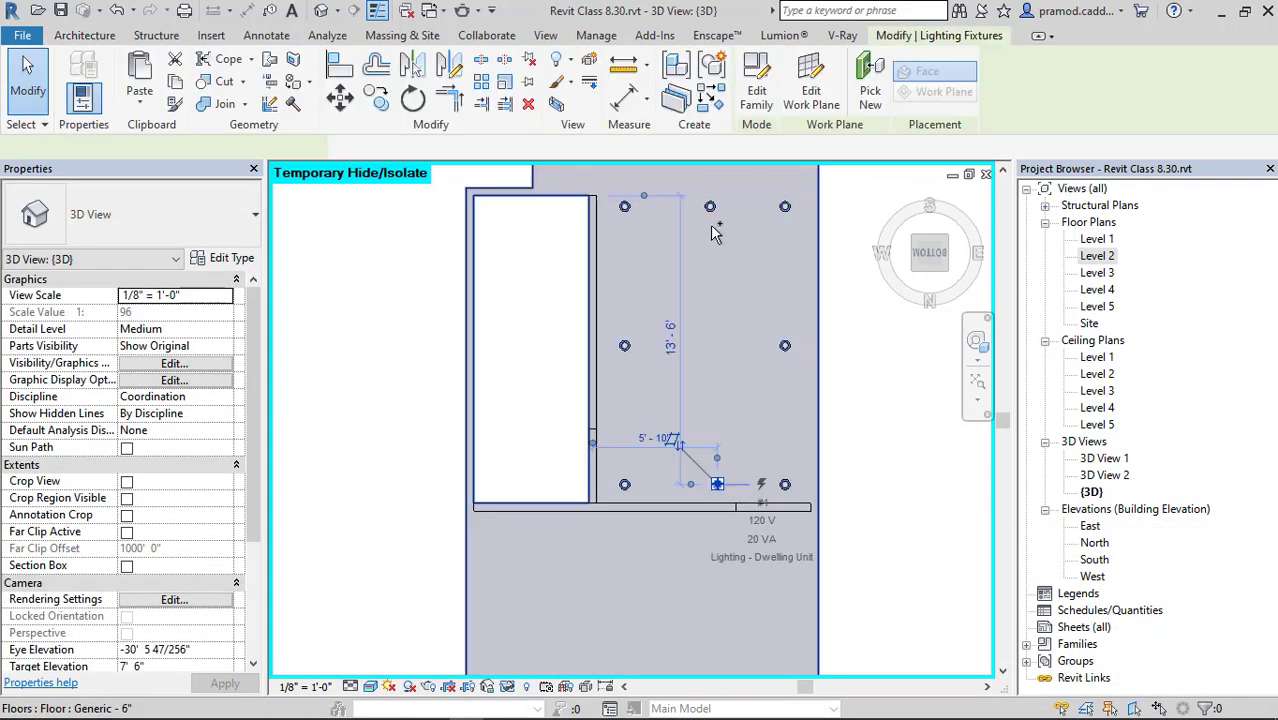
{"action": "left_click", "coordinate": [862, 436]}
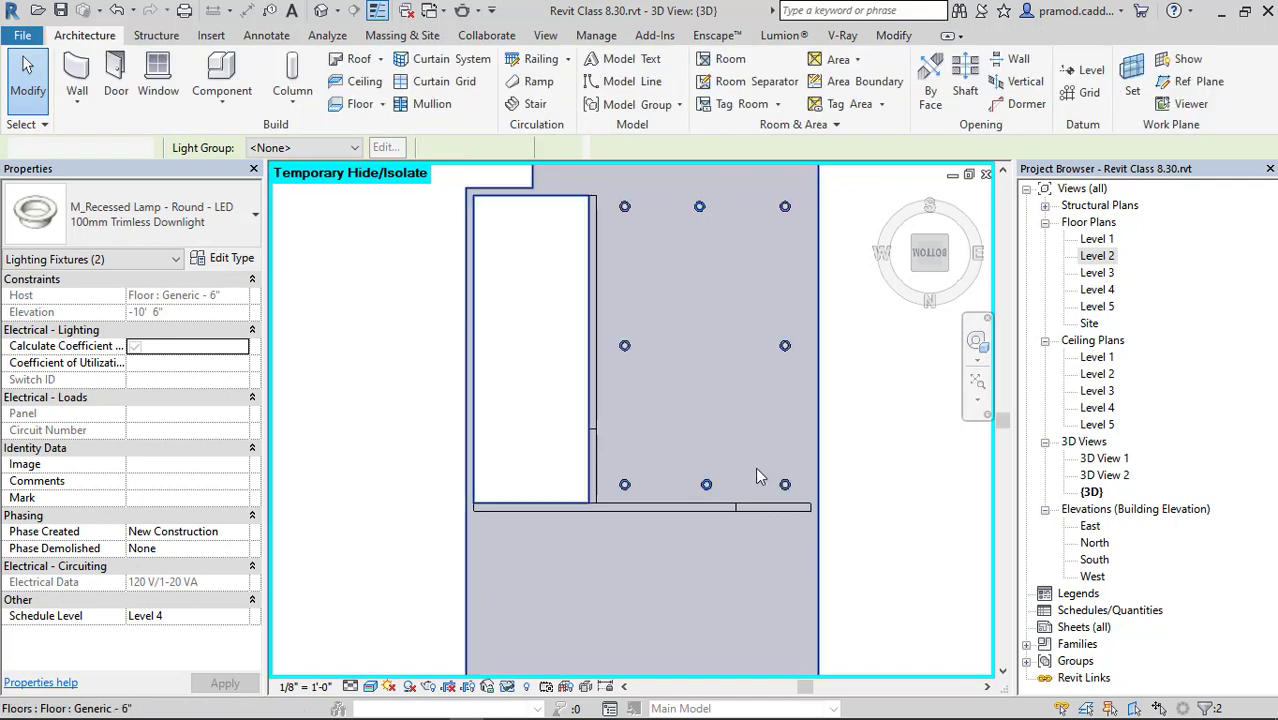
{"action": "left_click", "coordinate": [714, 488]}
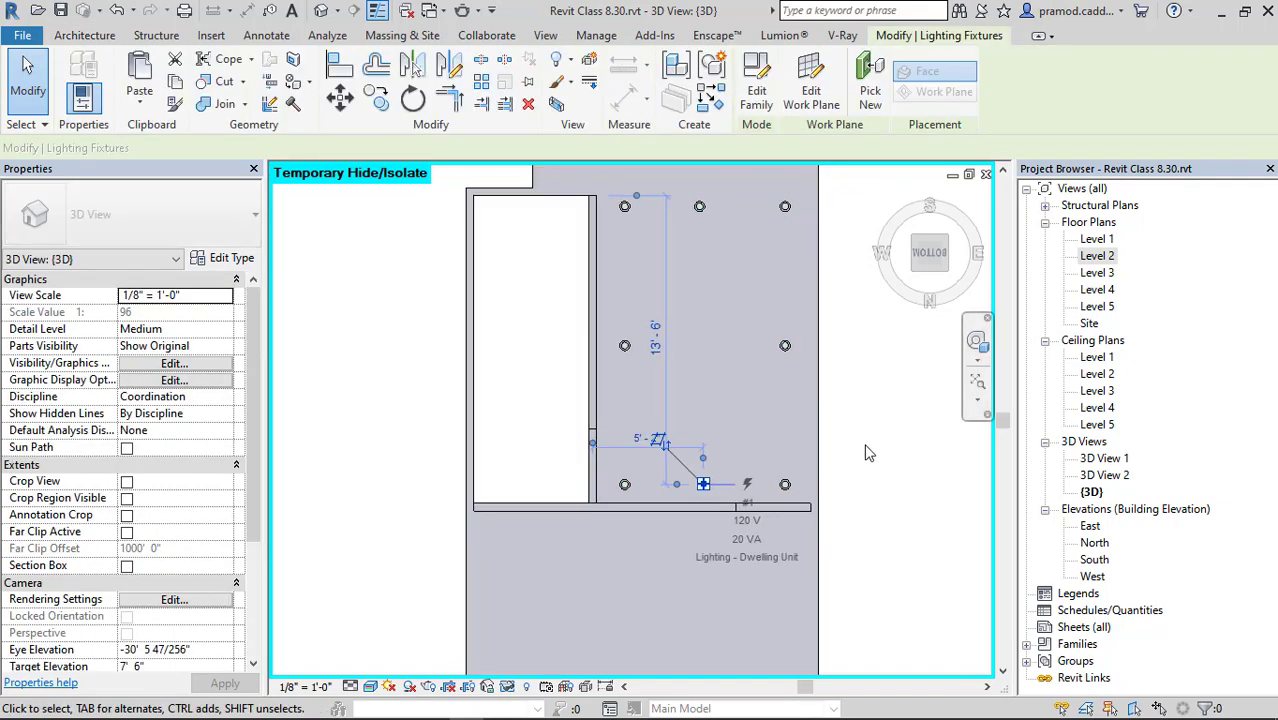
{"action": "left_click", "coordinate": [866, 448]}
Reset the temporary hide/isolate to bring back the full house and view its front elevation.
{"action": "middle_click_drag", "start_coordinate": [704, 403], "coordinate": [741, 484], "text": "shift"}
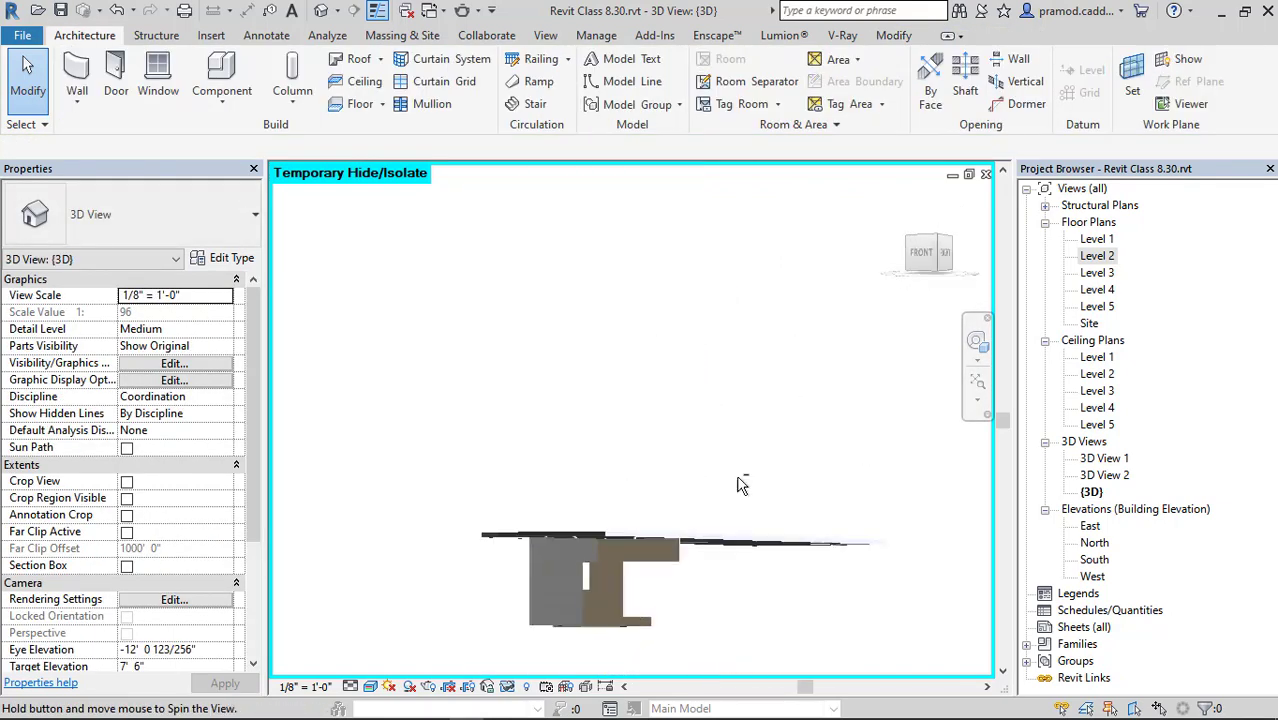
{"action": "left_click", "coordinate": [896, 40]}
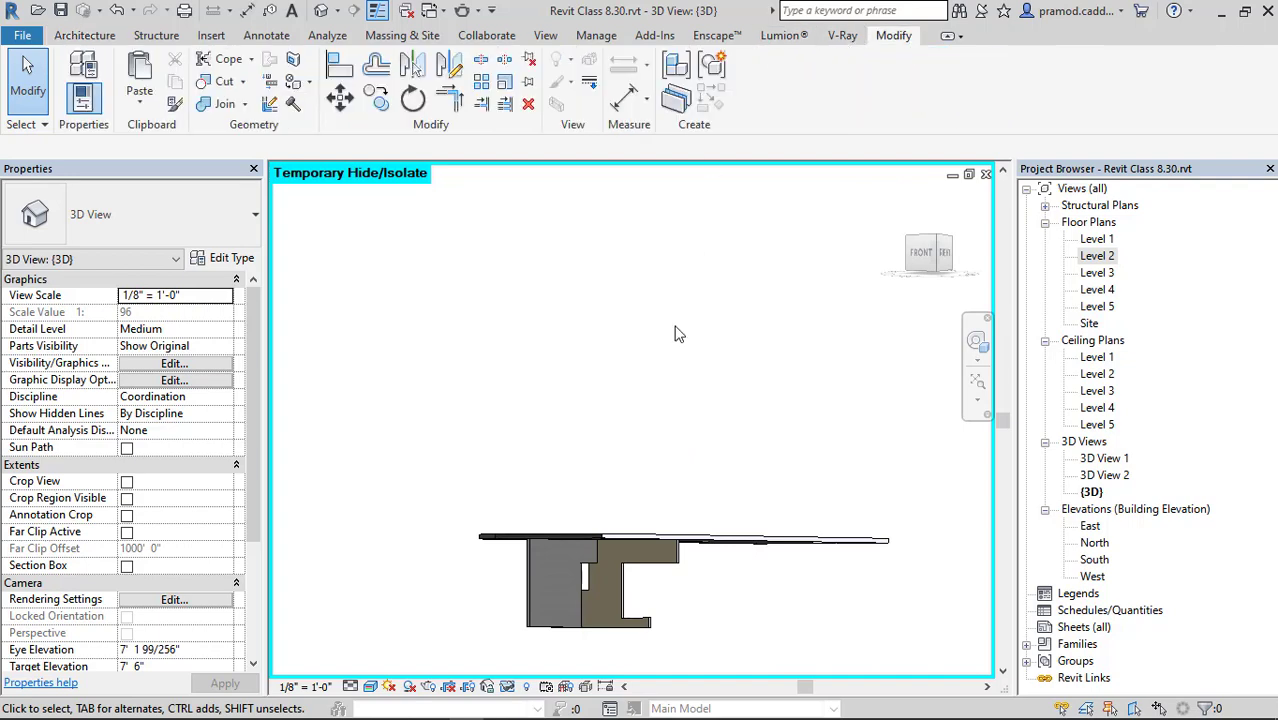
{"action": "left_click", "coordinate": [506, 686]}
{"action": "left_click", "coordinate": [585, 663]}
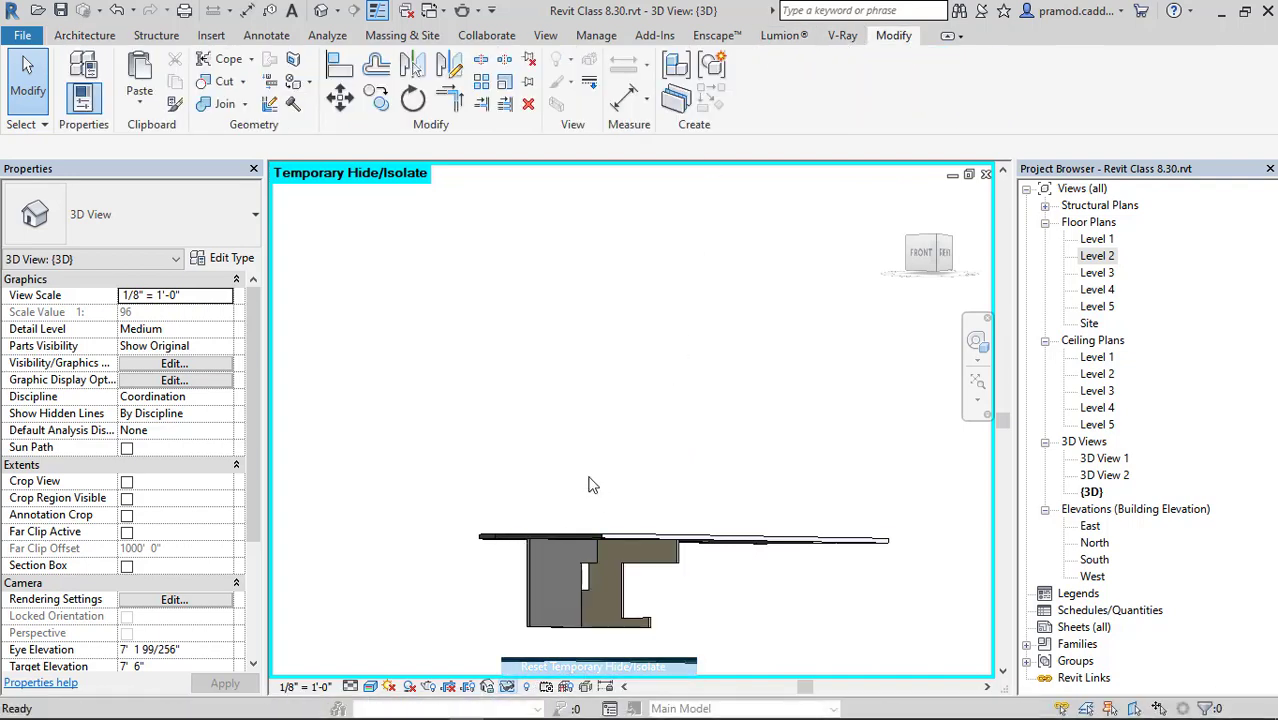
{"action": "middle_click_drag", "start_coordinate": [667, 477], "coordinate": [718, 390], "text": "shift"}
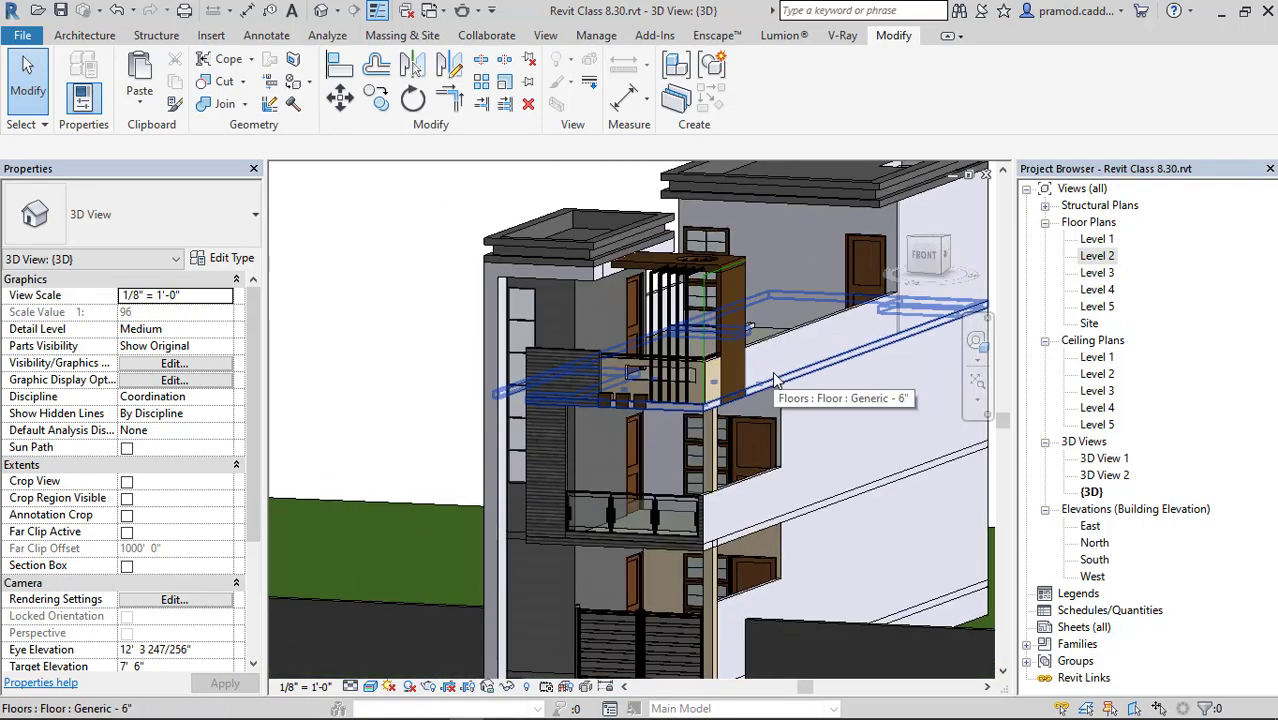
{"action": "middle_click_drag", "start_coordinate": [670, 462], "coordinate": [773, 408], "text": "shift"}
{"action": "middle_click_drag", "start_coordinate": [666, 502], "coordinate": [664, 452]}
Switch to Chrome and search Google Images for "wall paint texture".
{"action": "mouse_move", "coordinate": [533, 704]}
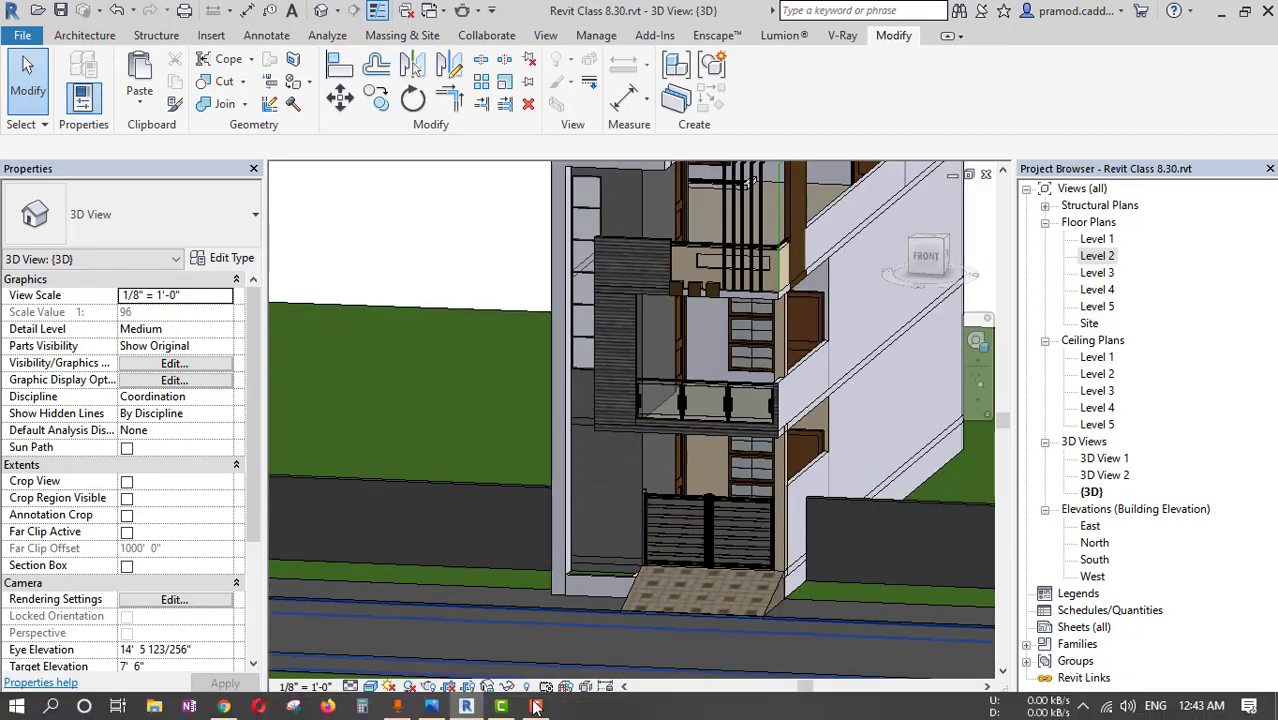
{"action": "left_click", "coordinate": [222, 707]}
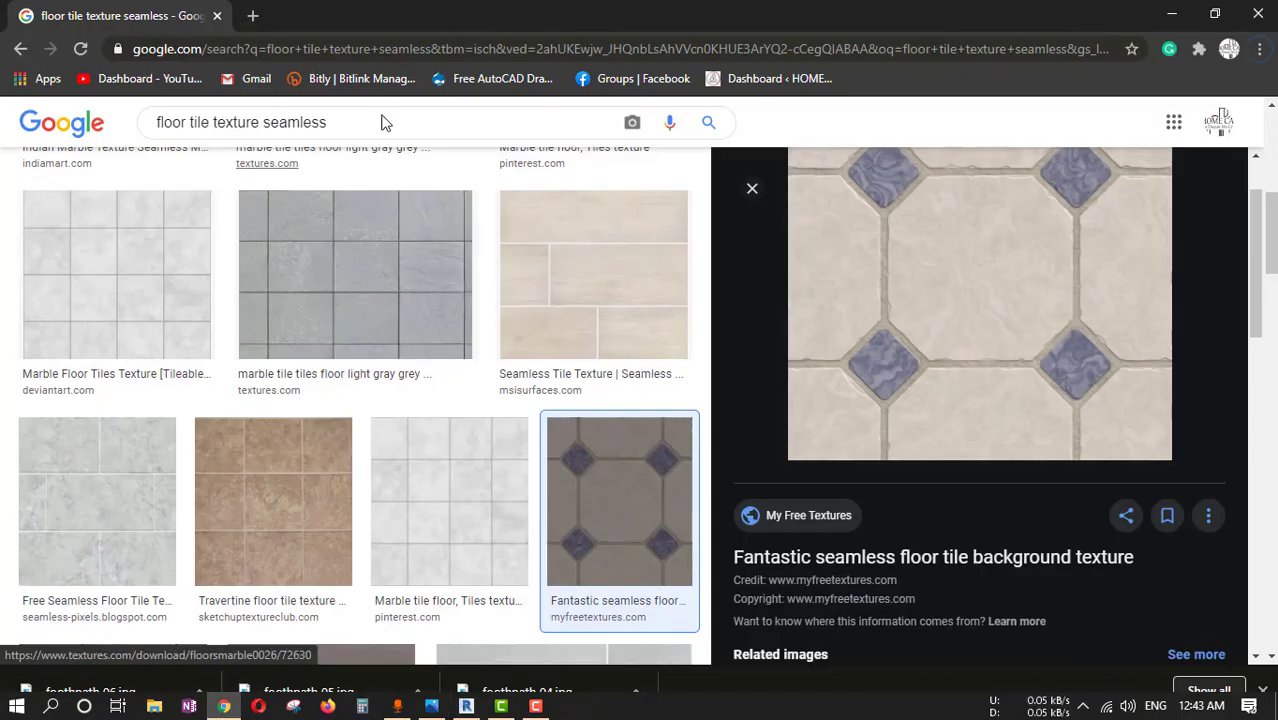
{"action": "left_click", "coordinate": [253, 14]}
{"action": "left_click", "coordinate": [208, 11]}
{"action": "scroll", "coordinate": [339, 134], "scroll_direction": "up", "scroll_amount": 5}
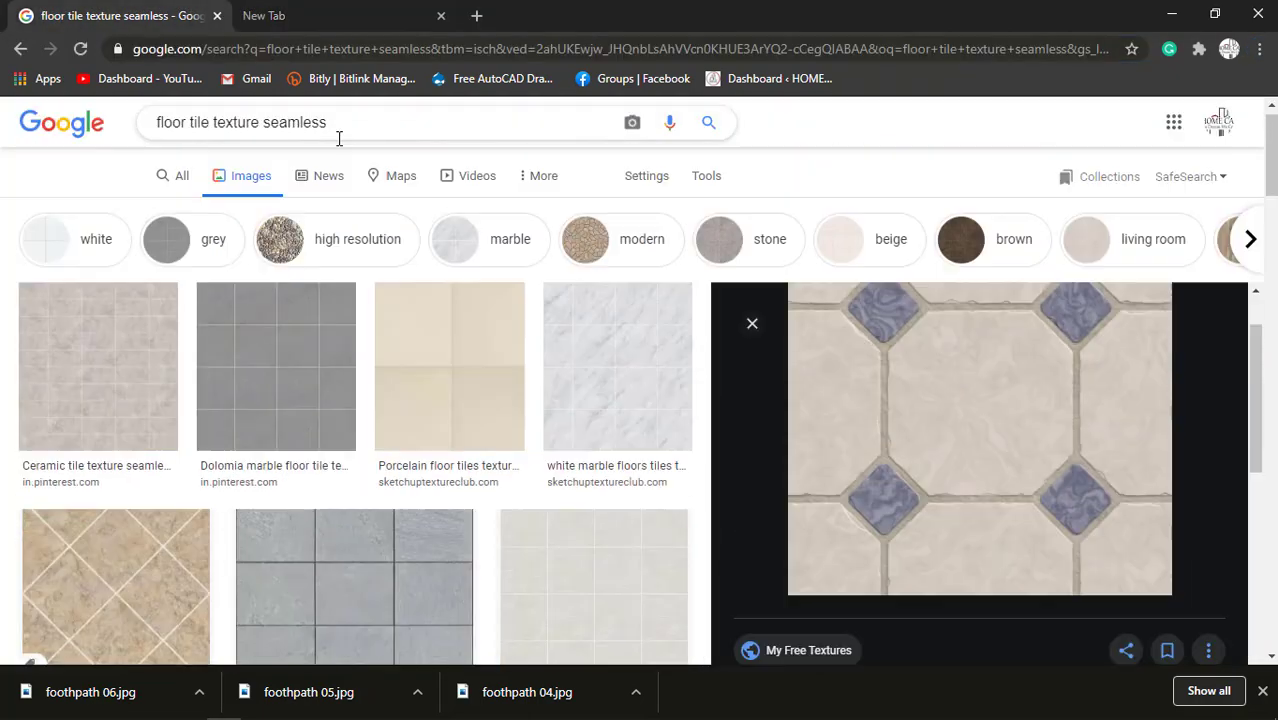
{"action": "left_click_drag", "start_coordinate": [330, 136], "coordinate": [118, 145]}
{"action": "type", "text": "wall "}
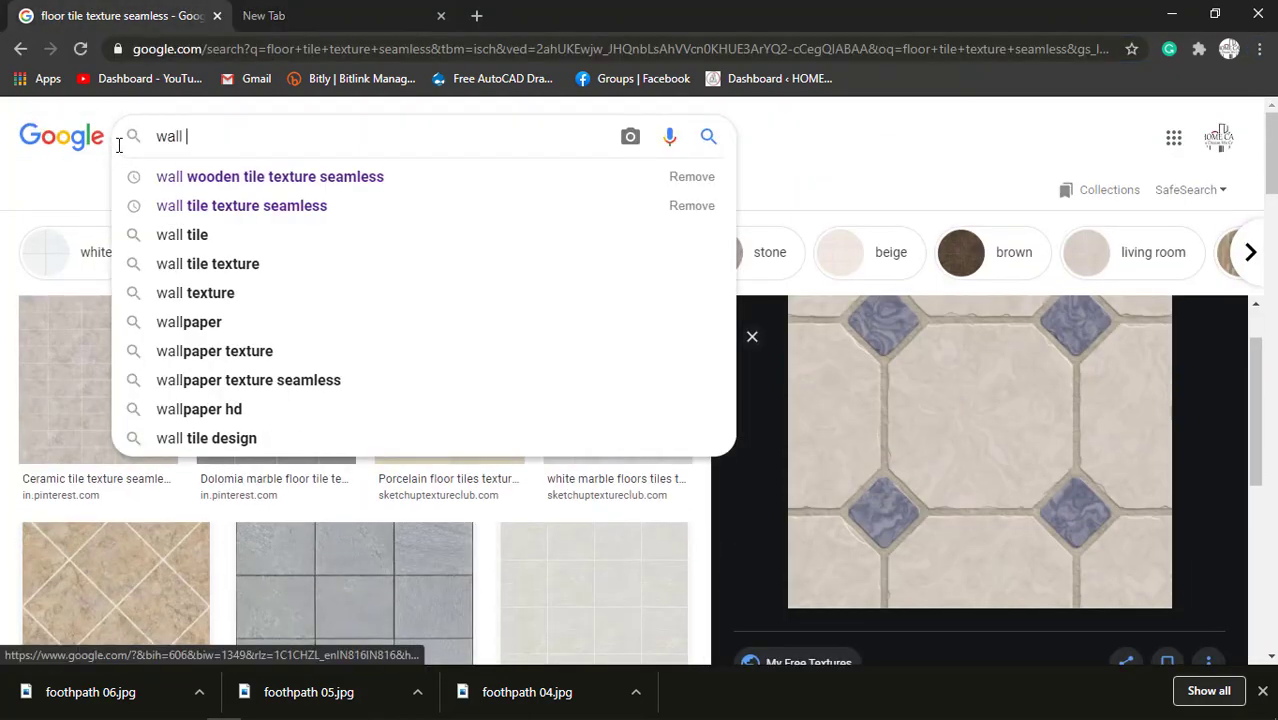
{"action": "type", "text": "pai"}
{"action": "key", "text": "Down"}
{"action": "key", "text": "Down"}
{"action": "key", "text": "Down"}
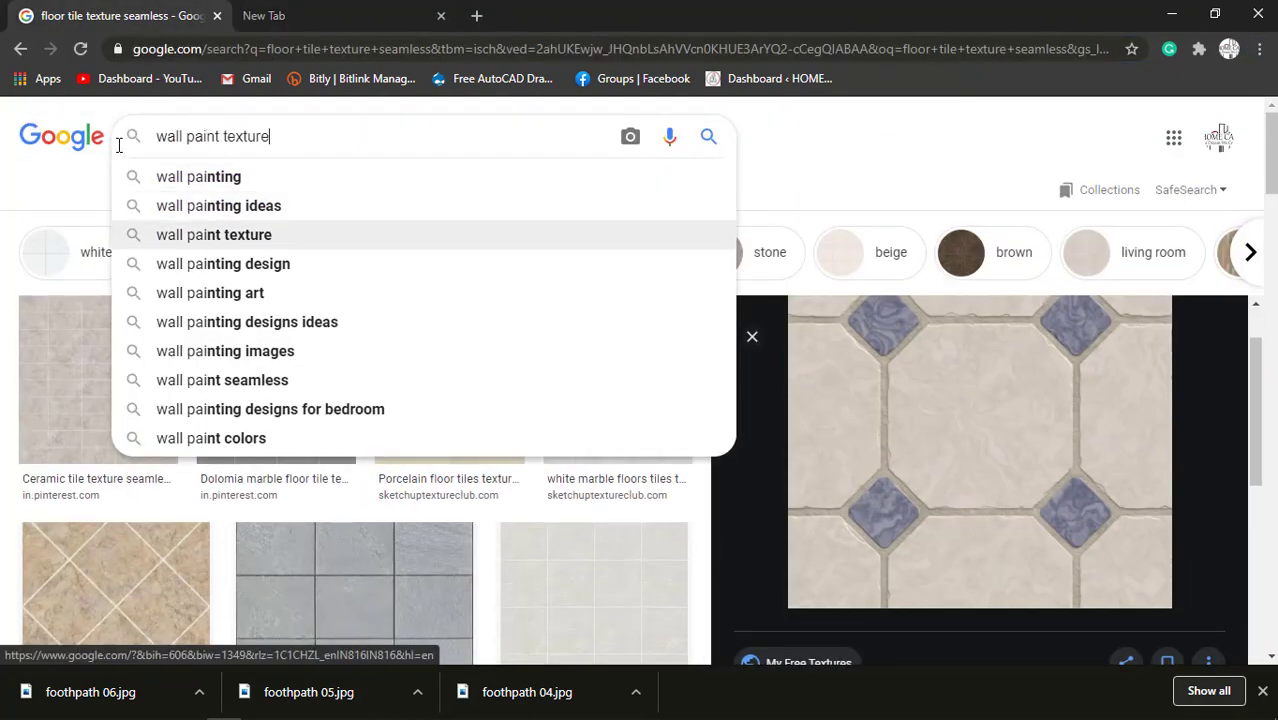
{"action": "key", "text": "Return"}
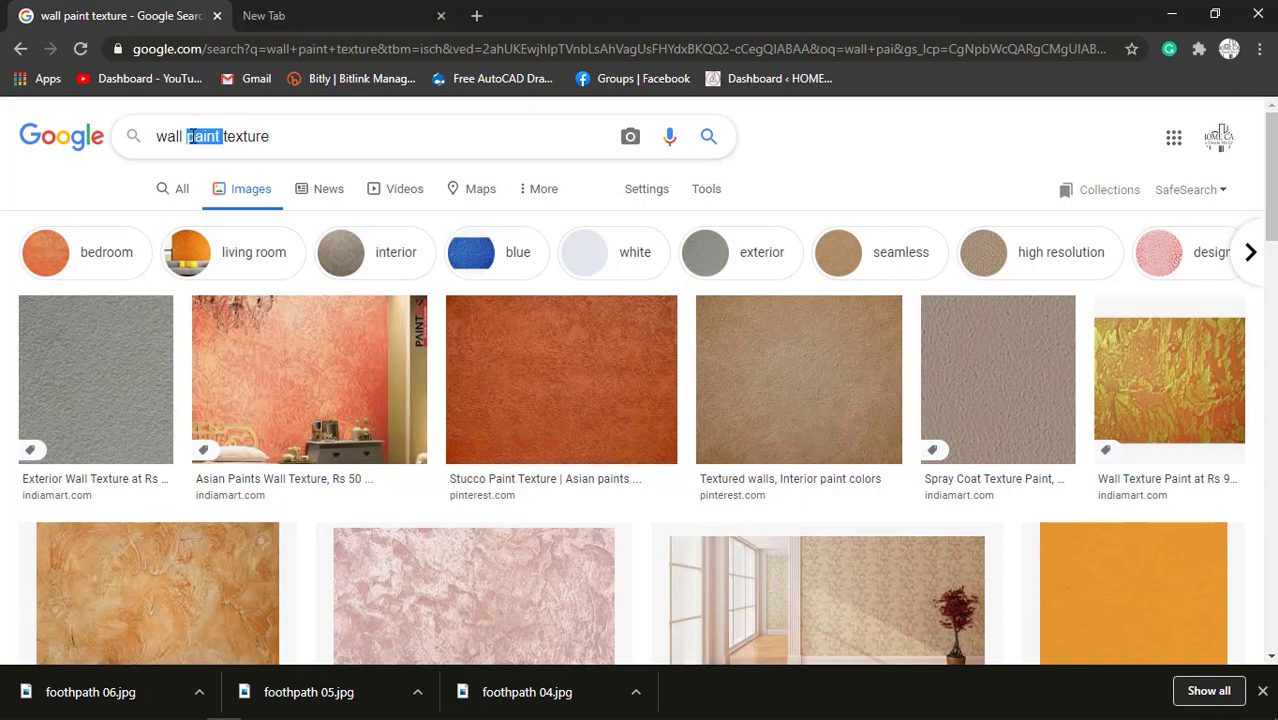
Change the image search to "wall texture tree design" and look over the first results.
{"action": "key", "text": "BackSpace"}
{"action": "type", "text": "tree"}
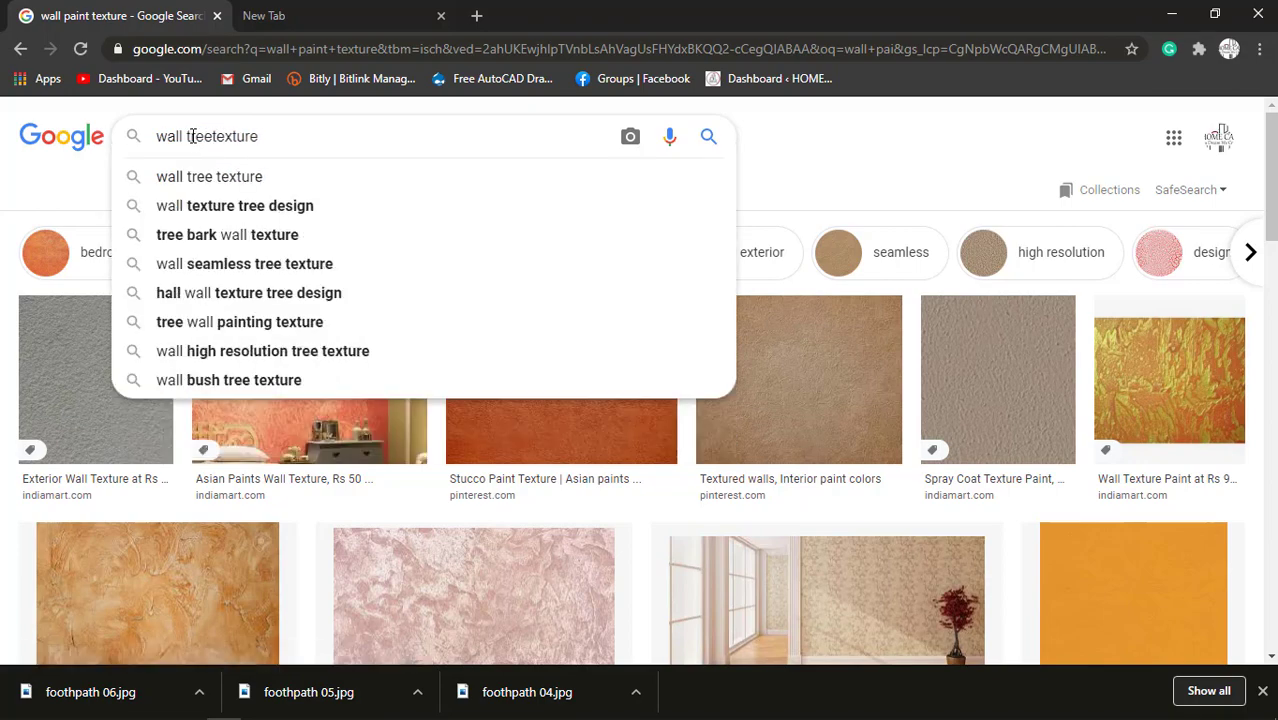
{"action": "key", "text": "Down"}
{"action": "key", "text": "Down"}
{"action": "key", "text": "Return"}
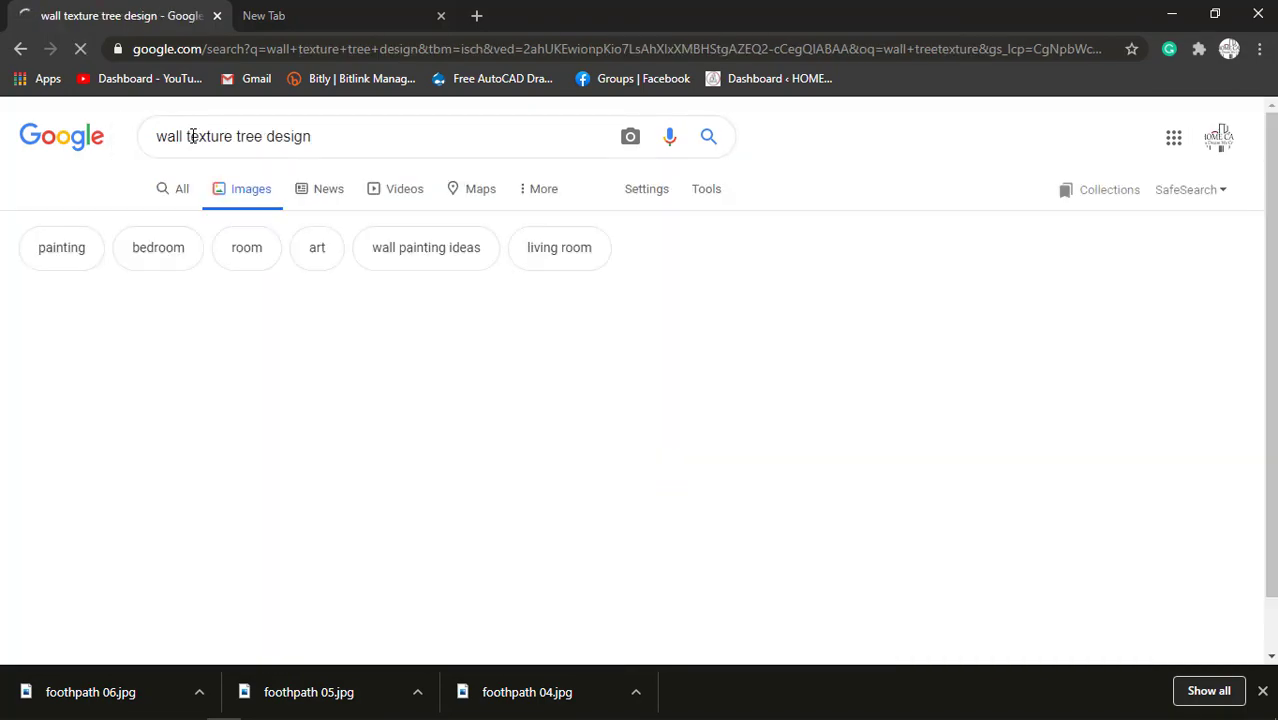
{"action": "scroll", "coordinate": [698, 373], "scroll_direction": "down", "scroll_amount": 3}
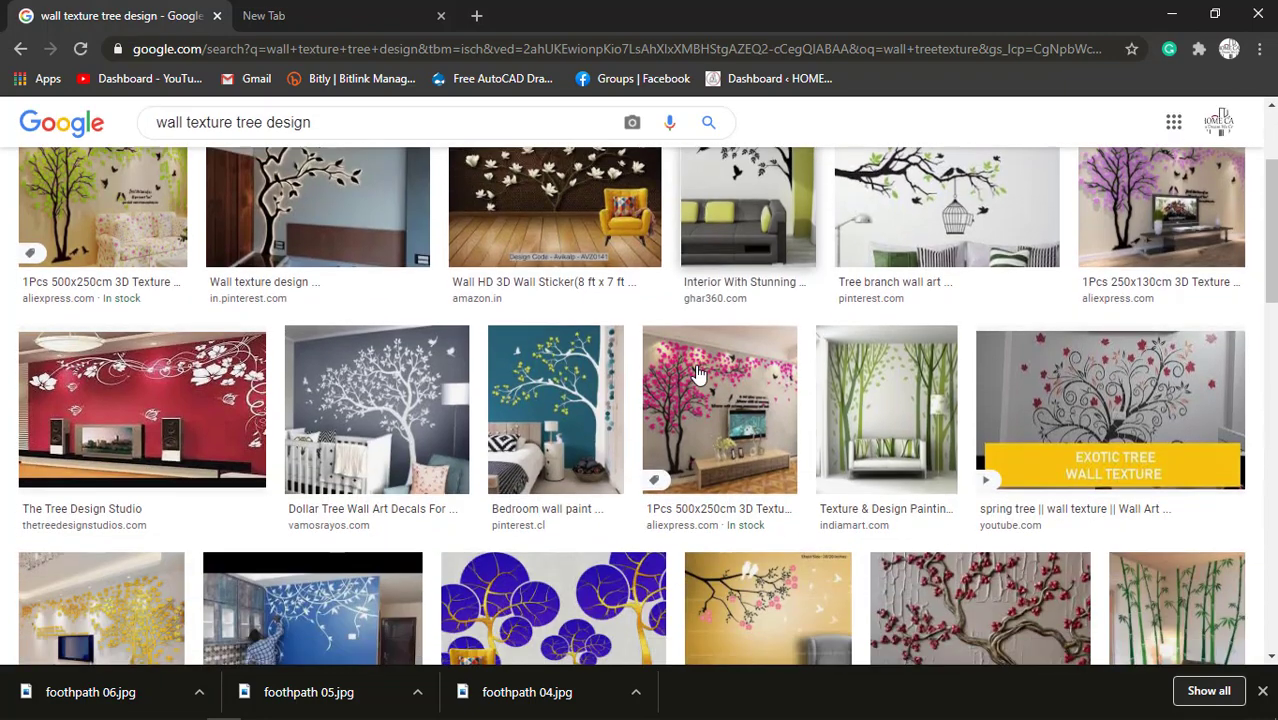
{"action": "scroll", "coordinate": [600, 300], "scroll_direction": "up", "scroll_amount": 3}
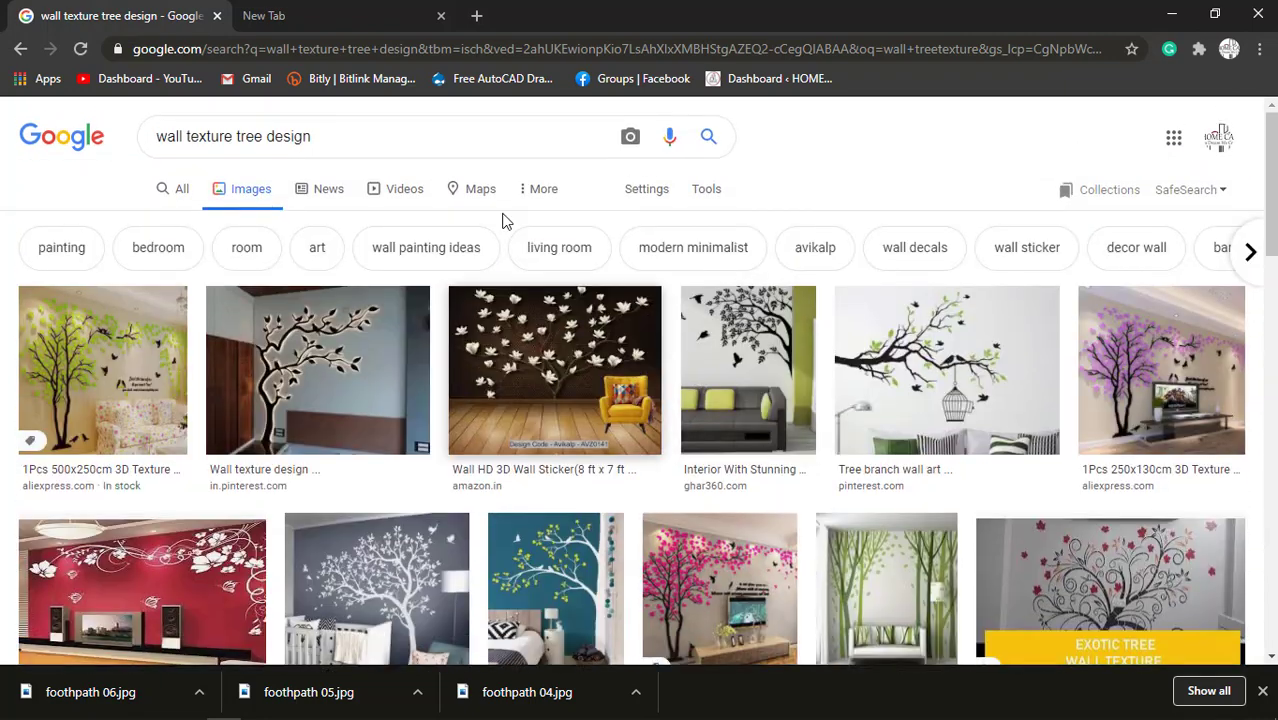
Extend the image search to "wall texture tree design seamlee" and look through the results for a usable tree pattern.
{"action": "left_click", "coordinate": [347, 139]}
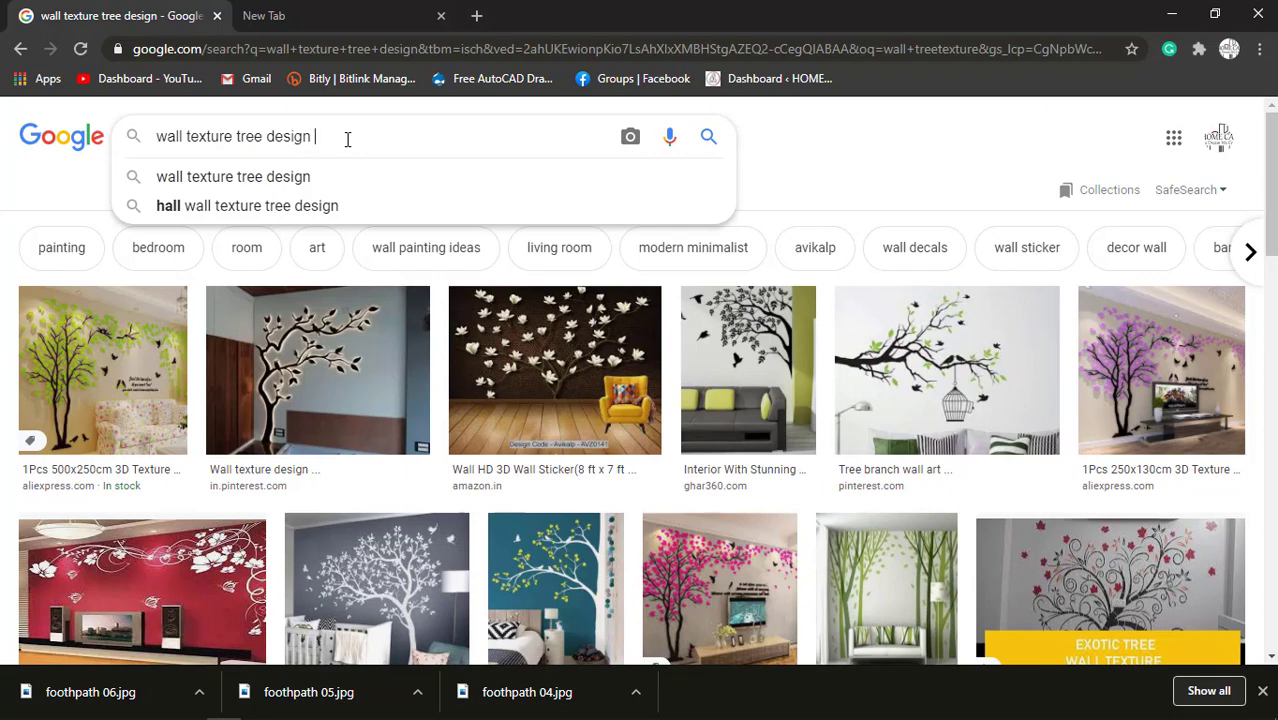
{"action": "type", "text": "sear"}
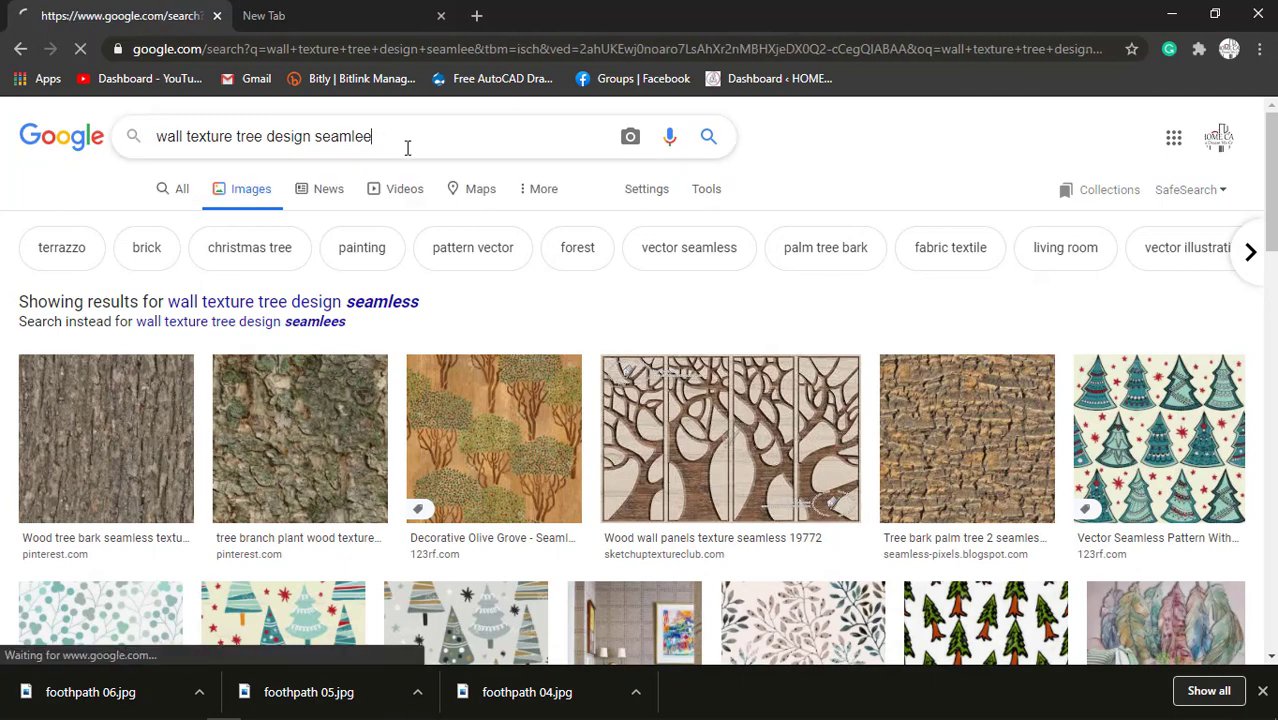
{"action": "key", "text": "Return"}
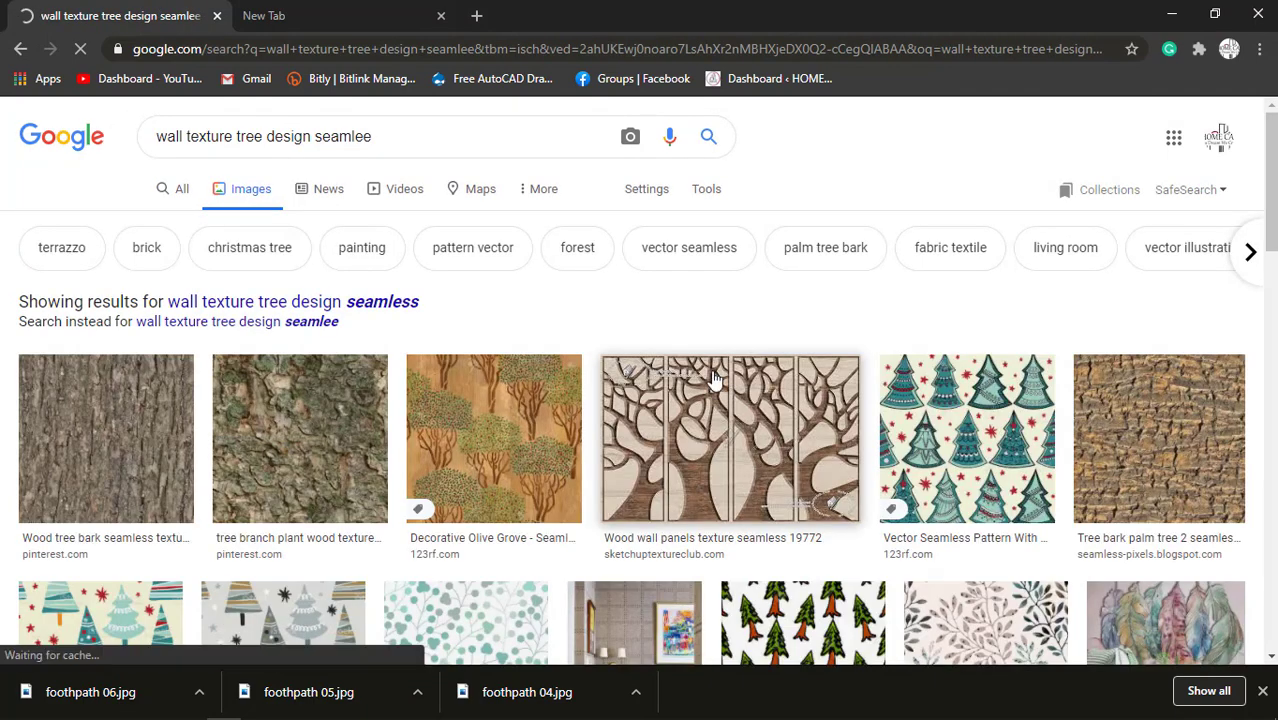
{"action": "scroll", "coordinate": [715, 379], "scroll_direction": "down", "scroll_amount": 3}
{"action": "scroll", "coordinate": [715, 379], "scroll_direction": "down", "scroll_amount": 5}
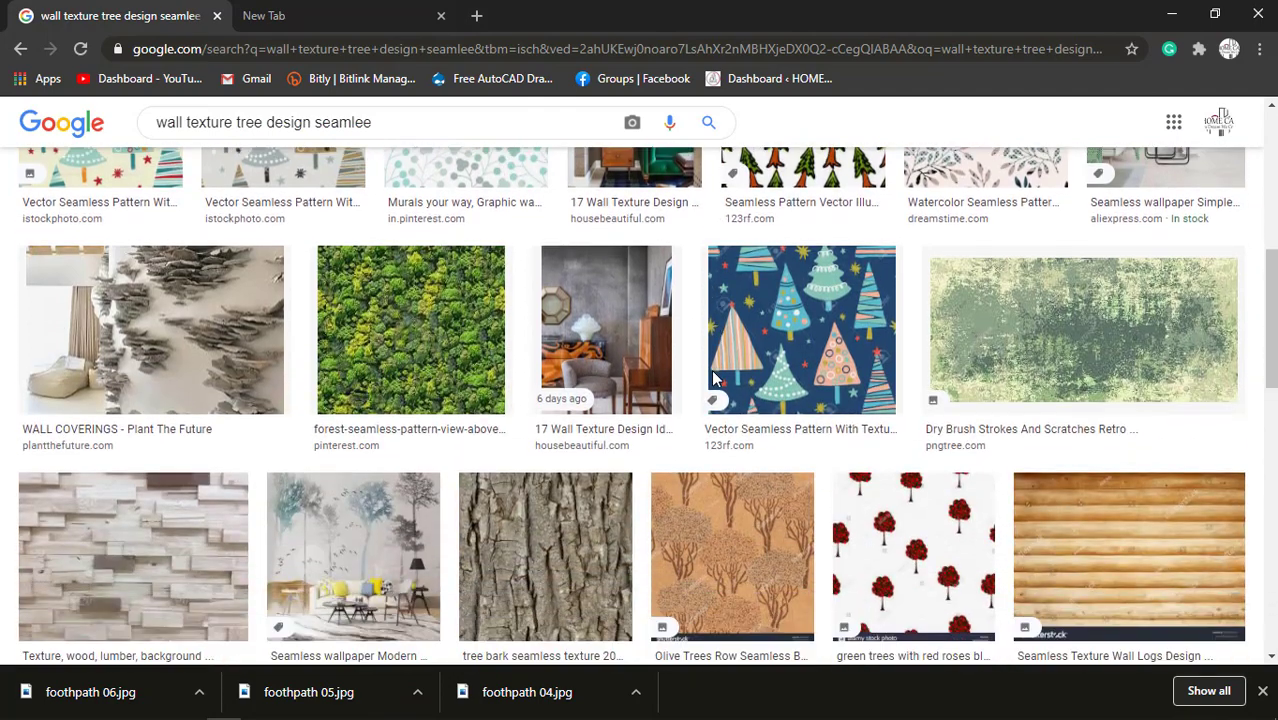
{"action": "scroll", "coordinate": [715, 379], "scroll_direction": "down", "scroll_amount": 5}
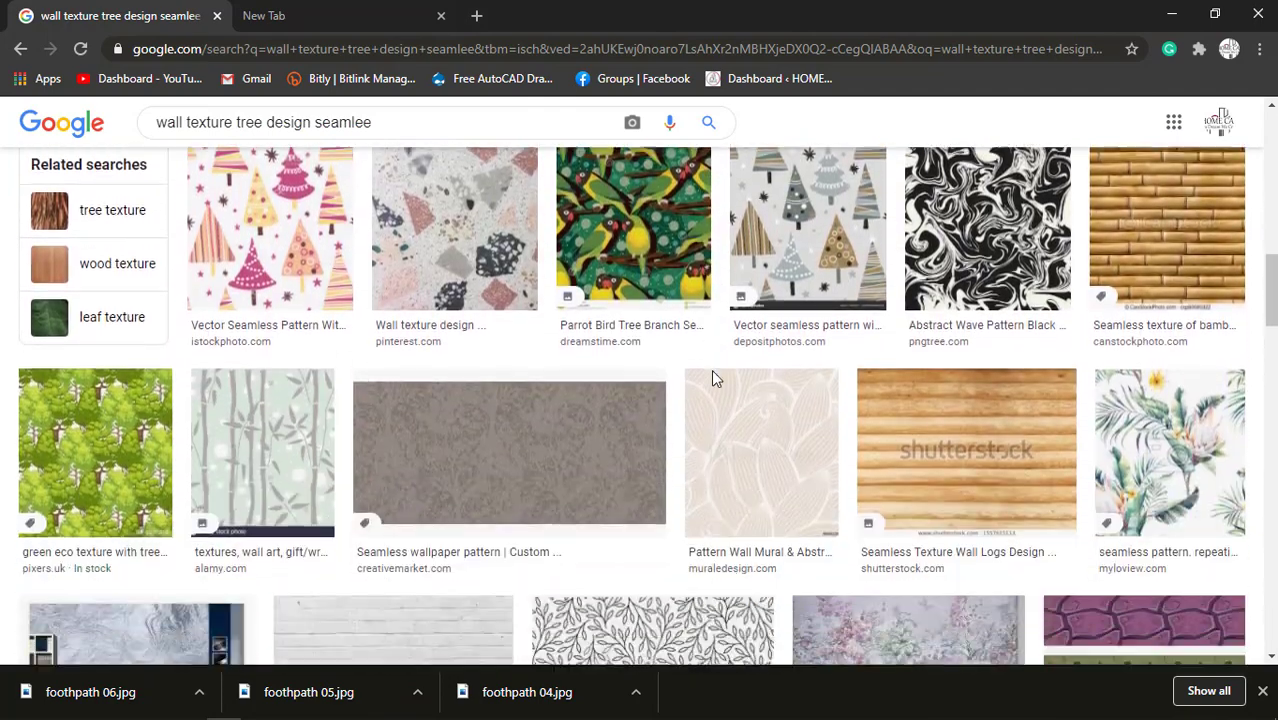
{"action": "scroll", "coordinate": [715, 379], "scroll_direction": "down", "scroll_amount": 7}
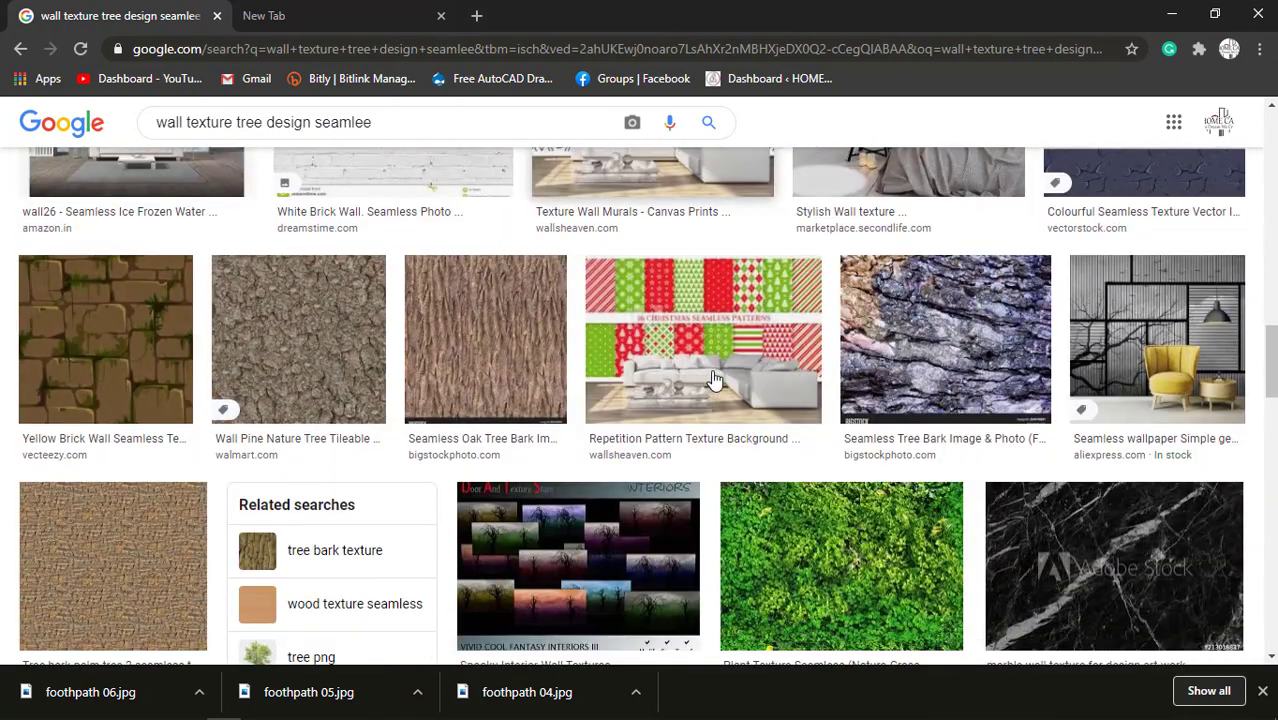
{"action": "scroll", "coordinate": [713, 379], "scroll_direction": "down", "scroll_amount": 3}
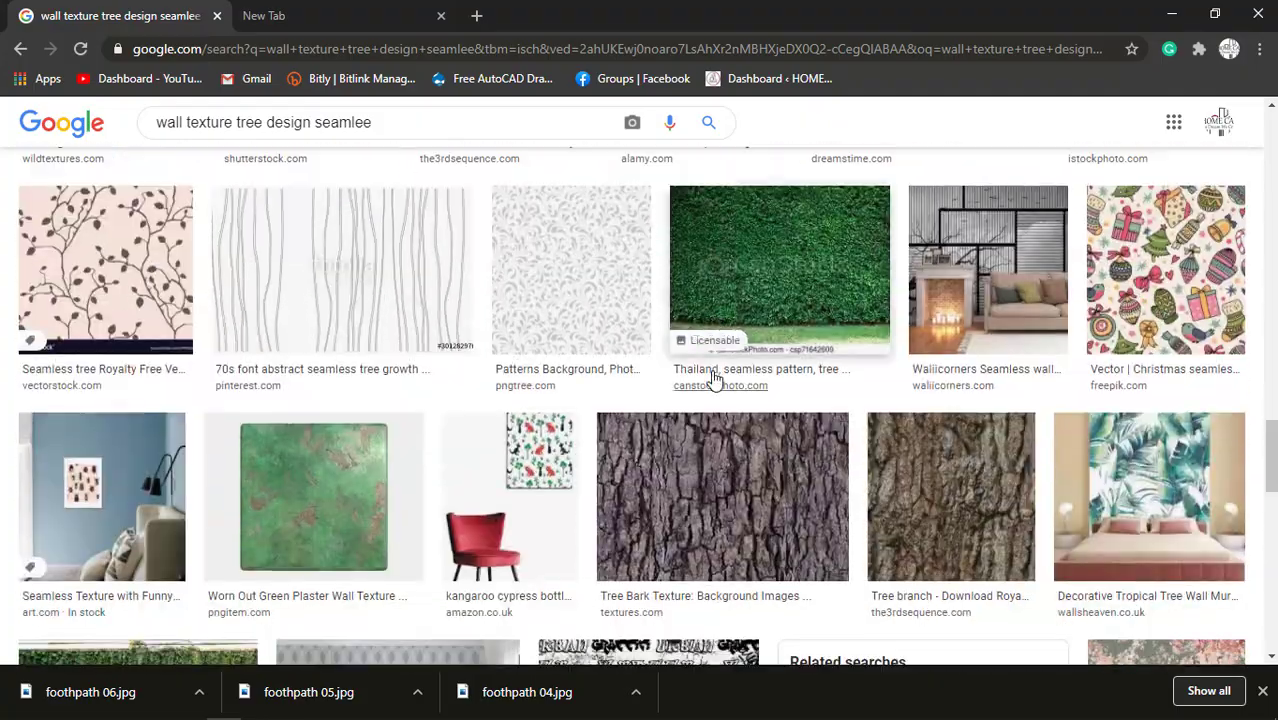
{"action": "scroll", "coordinate": [713, 379], "scroll_direction": "up", "scroll_amount": 15}
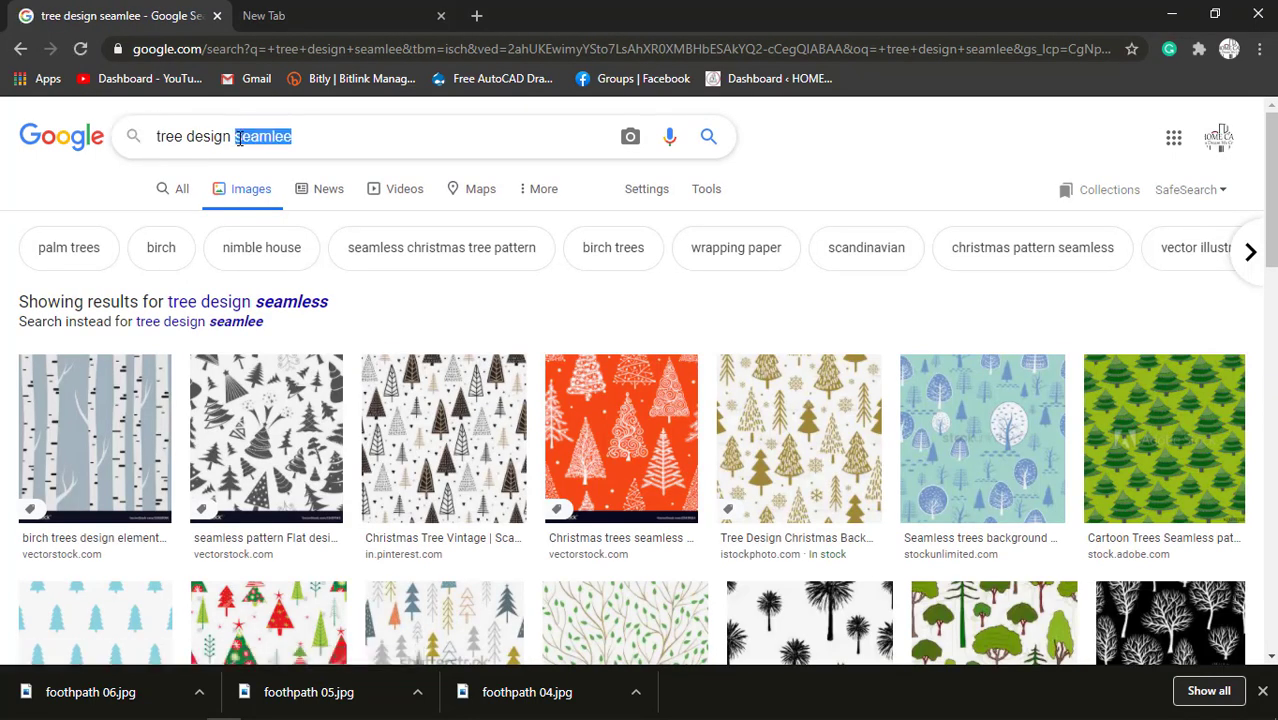
Shorten the image search to "tree design" and look through the results for a suitable tree silhouette.
{"action": "key", "text": "Return"}
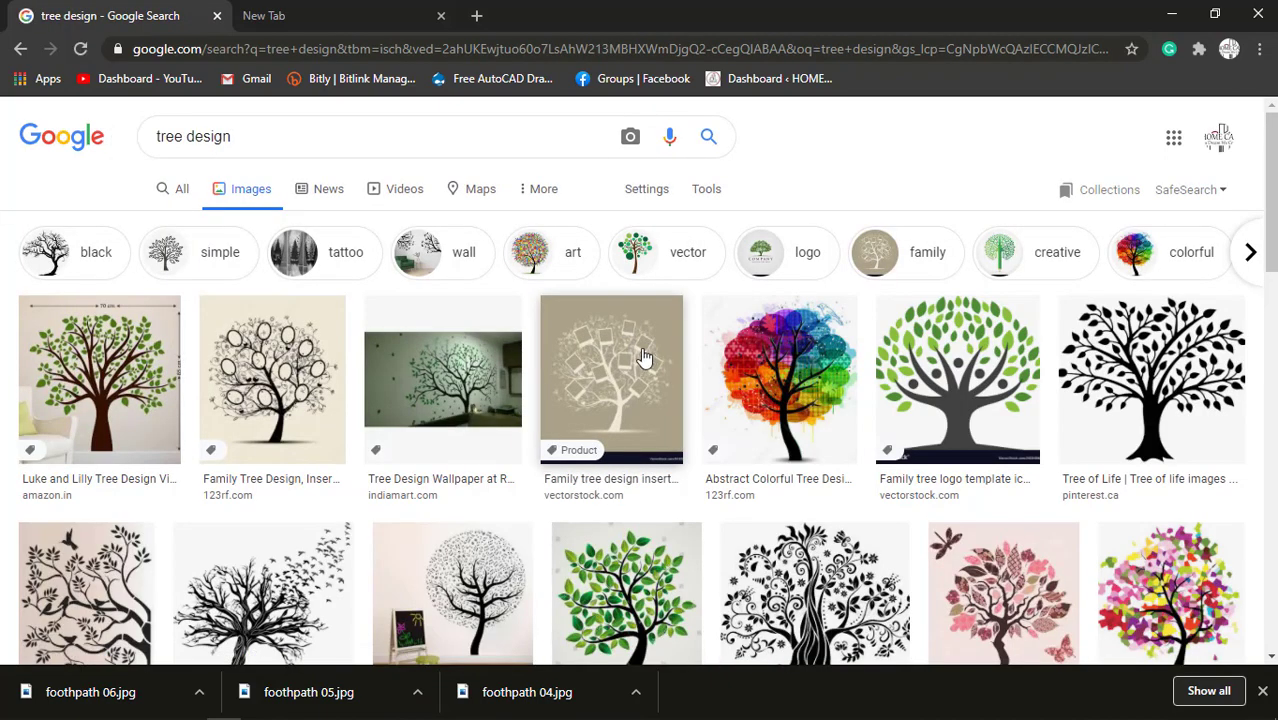
{"action": "scroll", "coordinate": [700, 392], "scroll_direction": "down", "scroll_amount": 1}
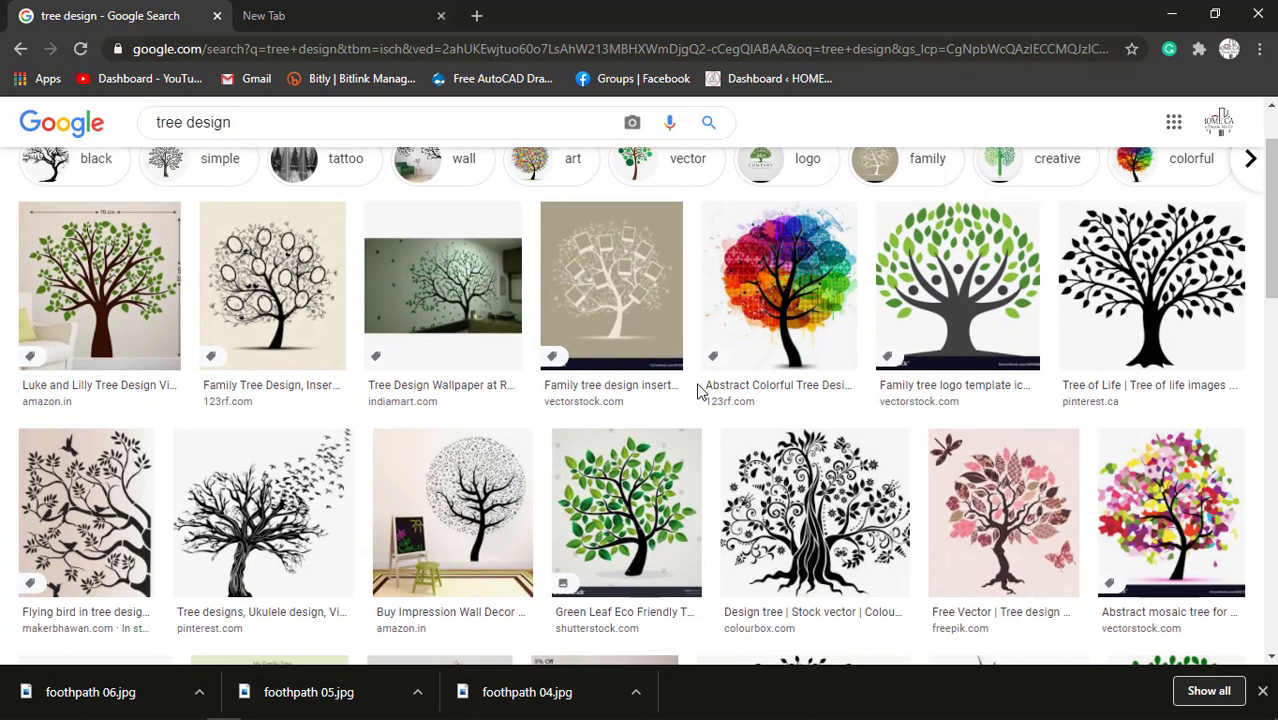
{"action": "scroll", "coordinate": [700, 392], "scroll_direction": "down", "scroll_amount": 3}
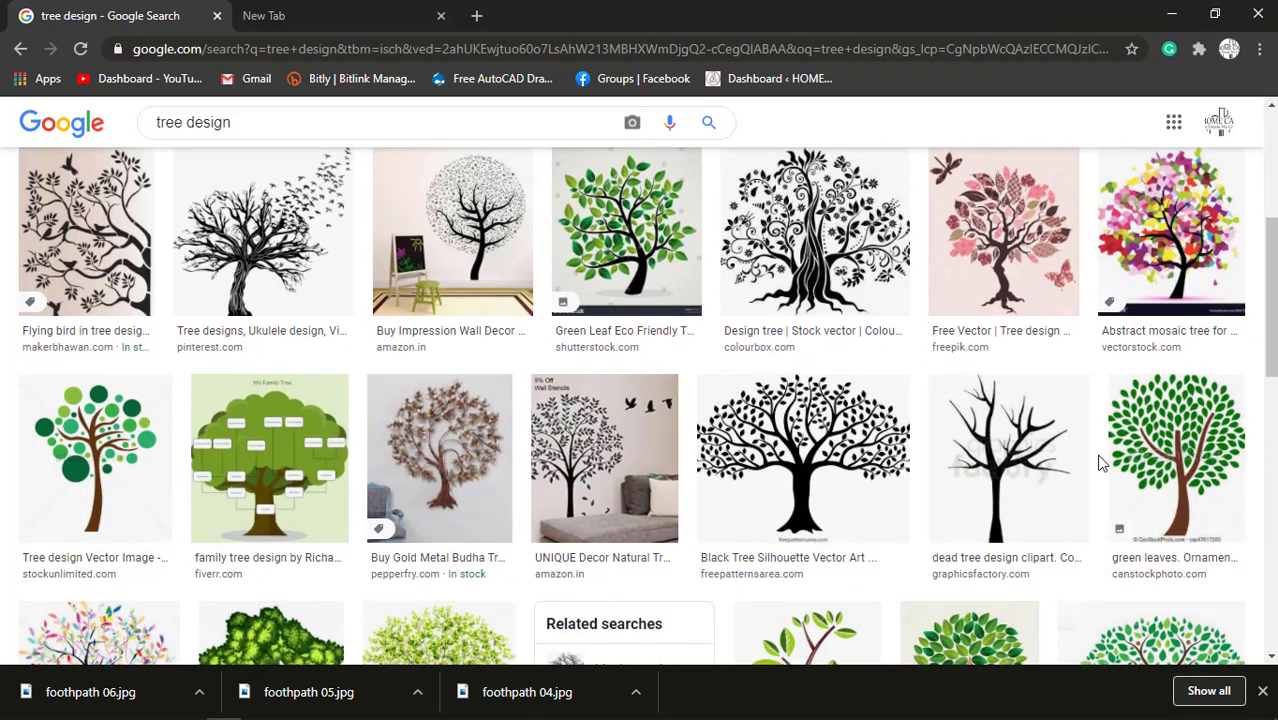
{"action": "scroll", "coordinate": [1080, 462], "scroll_direction": "down", "scroll_amount": 3}
{"action": "scroll", "coordinate": [864, 485], "scroll_direction": "down", "scroll_amount": 2}
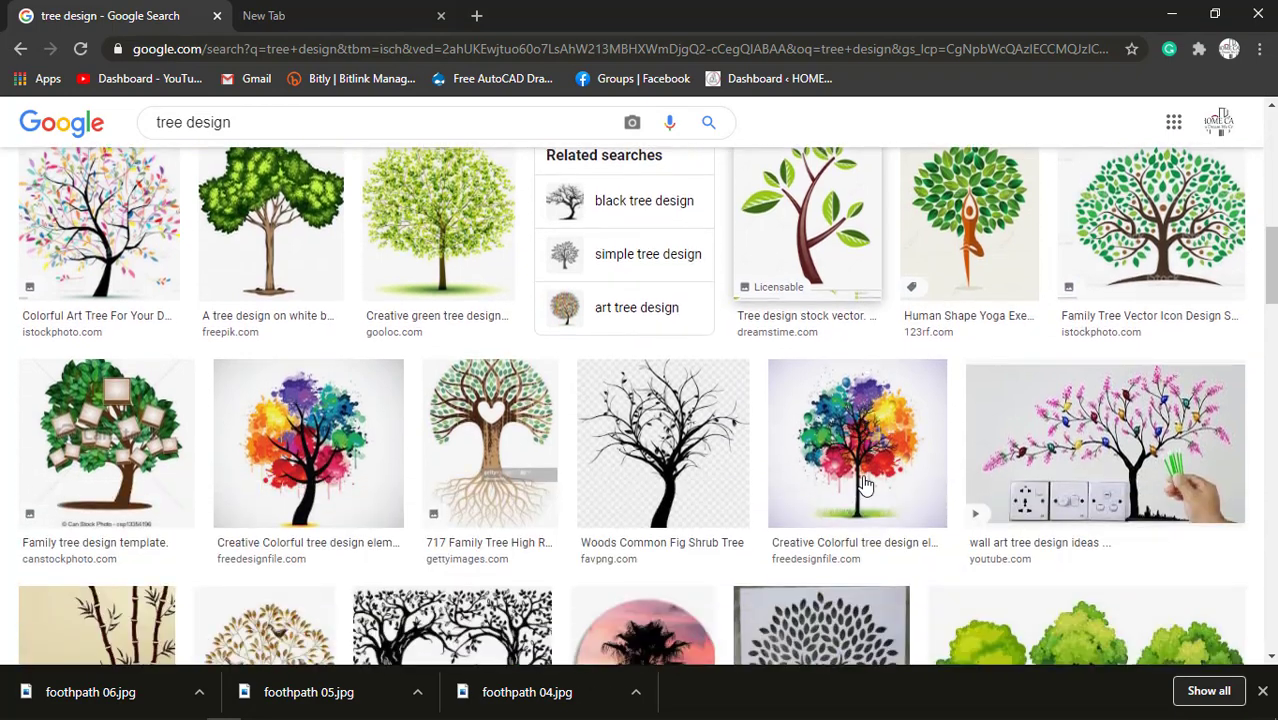
{"action": "scroll", "coordinate": [865, 485], "scroll_direction": "down", "scroll_amount": 1}
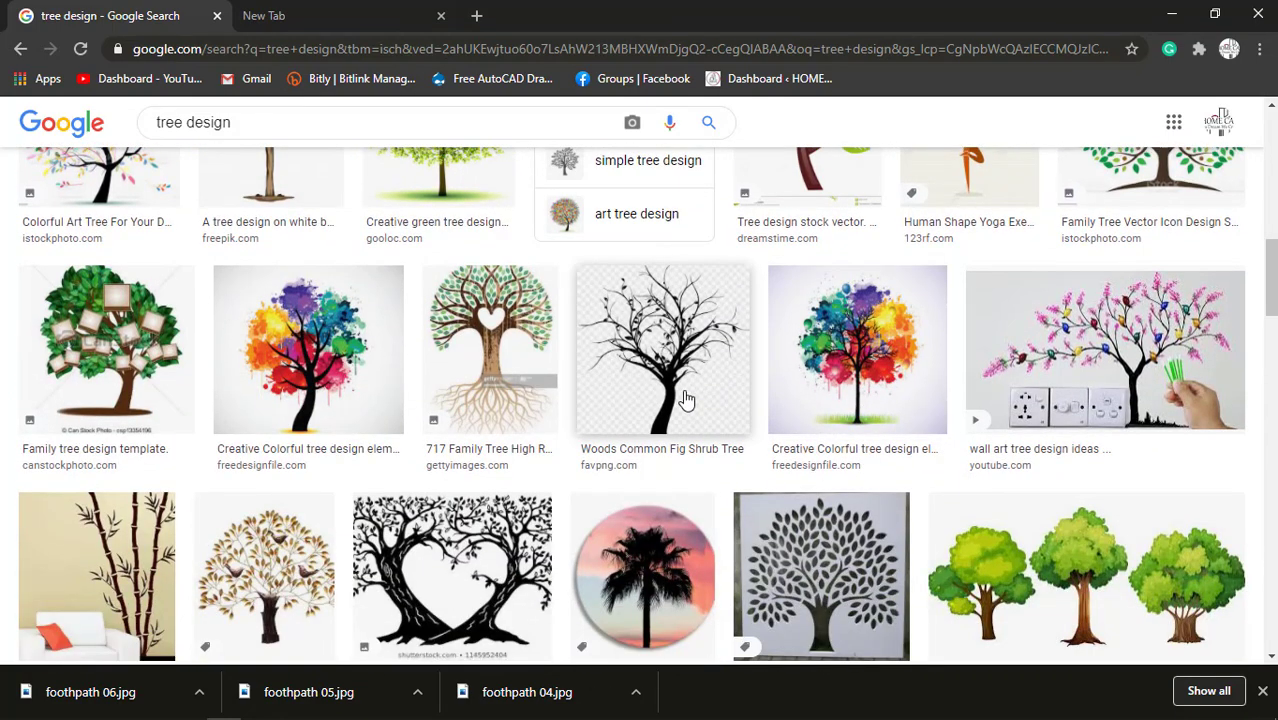
{"action": "scroll", "coordinate": [686, 399], "scroll_direction": "down", "scroll_amount": 4}
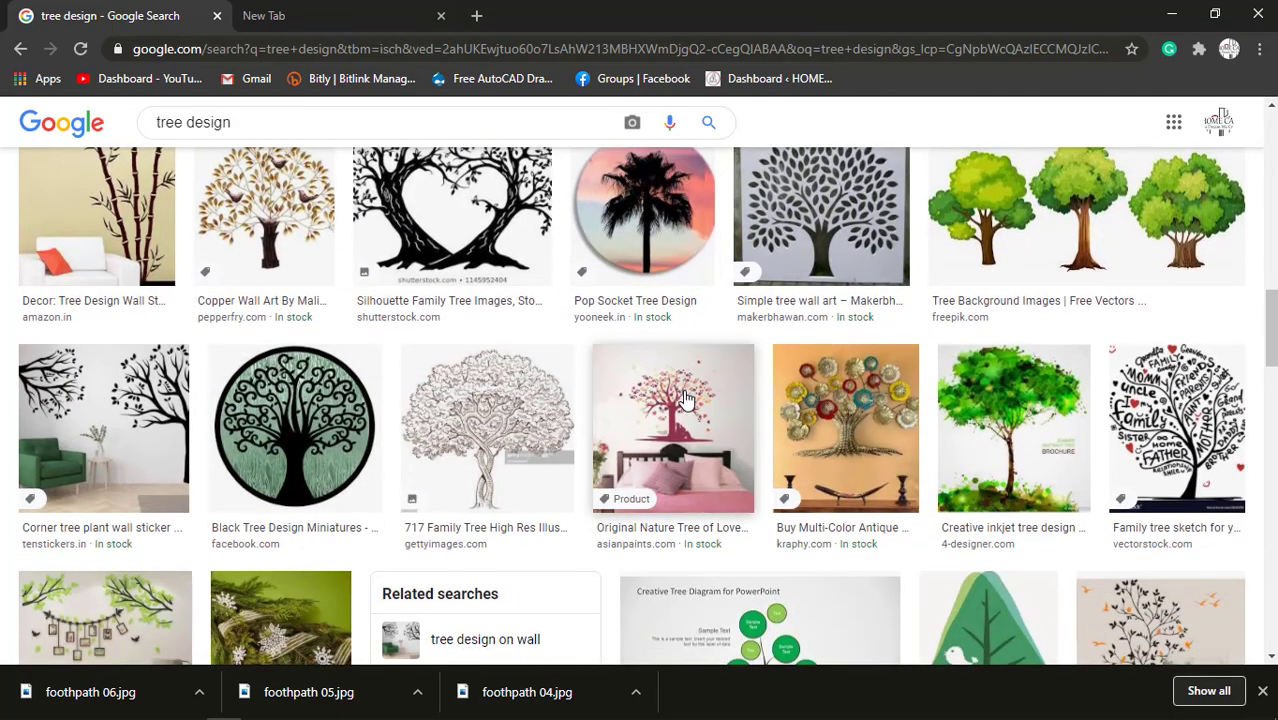
{"action": "scroll", "coordinate": [686, 399], "scroll_direction": "down", "scroll_amount": 2}
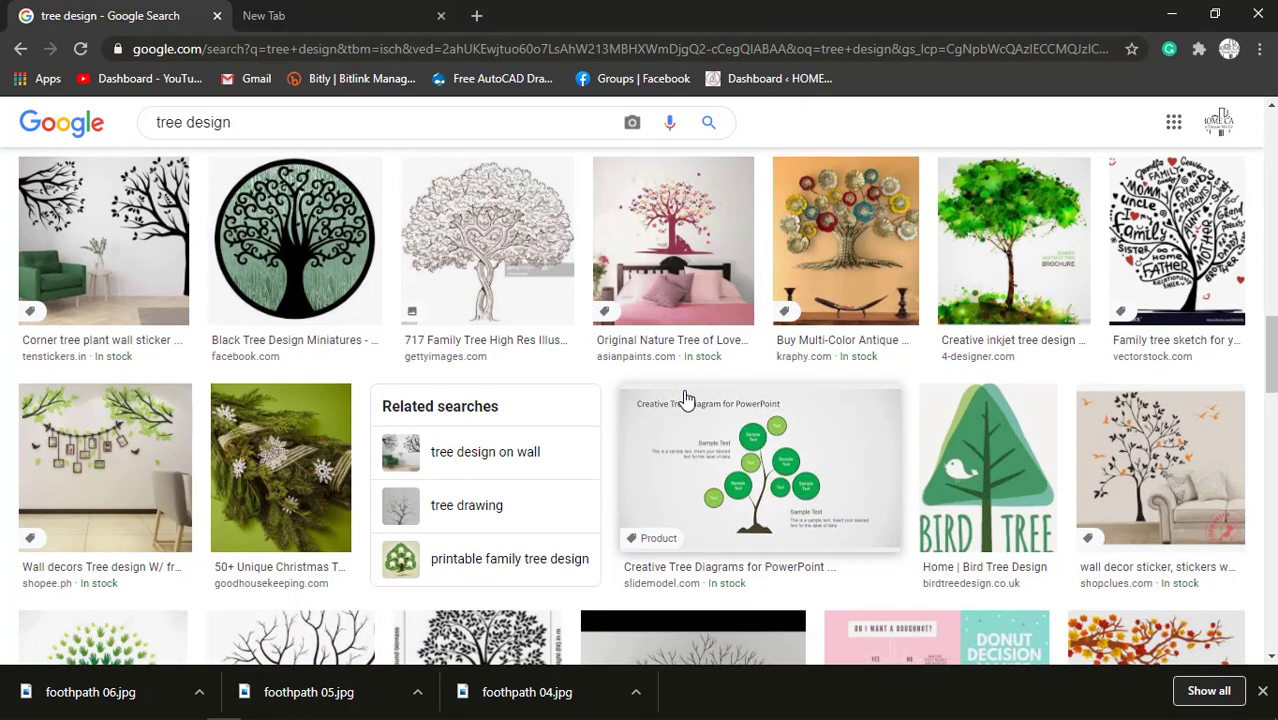
{"action": "scroll", "coordinate": [686, 399], "scroll_direction": "down", "scroll_amount": 3}
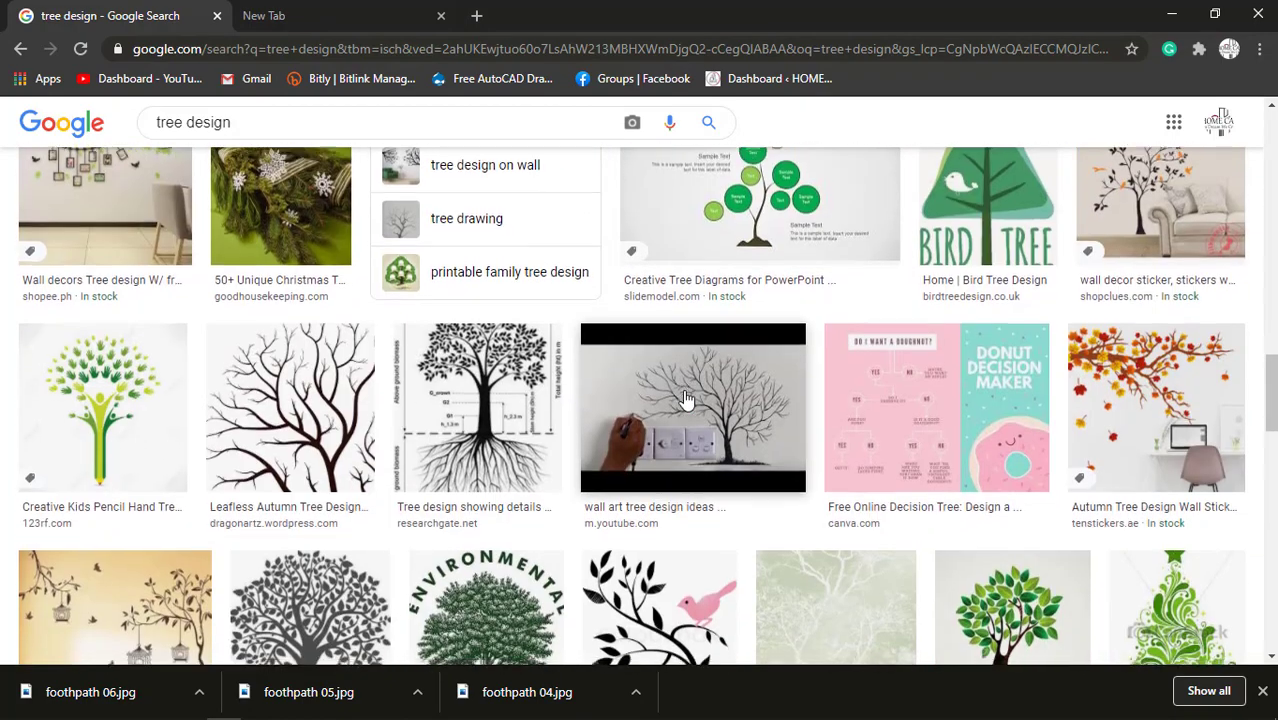
{"action": "scroll", "coordinate": [686, 399], "scroll_direction": "down", "scroll_amount": 2}
{"action": "scroll", "coordinate": [686, 399], "scroll_direction": "up", "scroll_amount": 15}
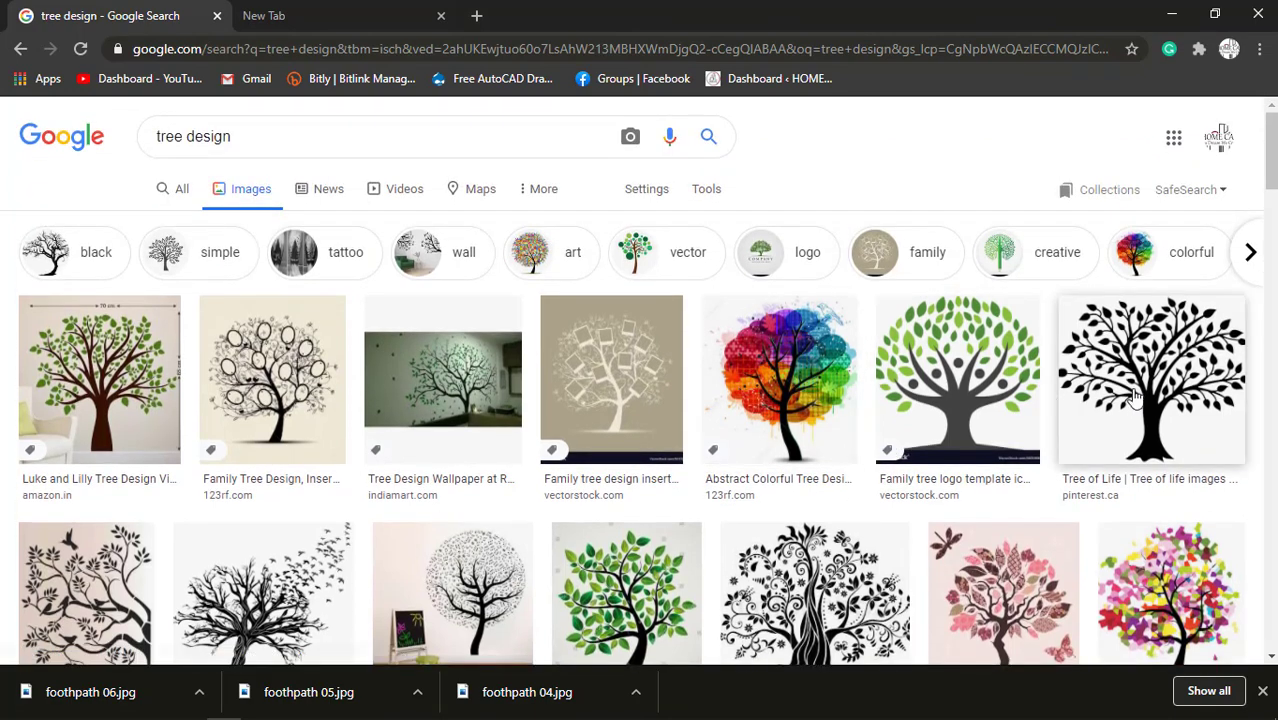
Preview the black Tree of Life image from pinterest.ca, and filter the tree design results to "simple".
{"action": "left_click", "coordinate": [1135, 398]}
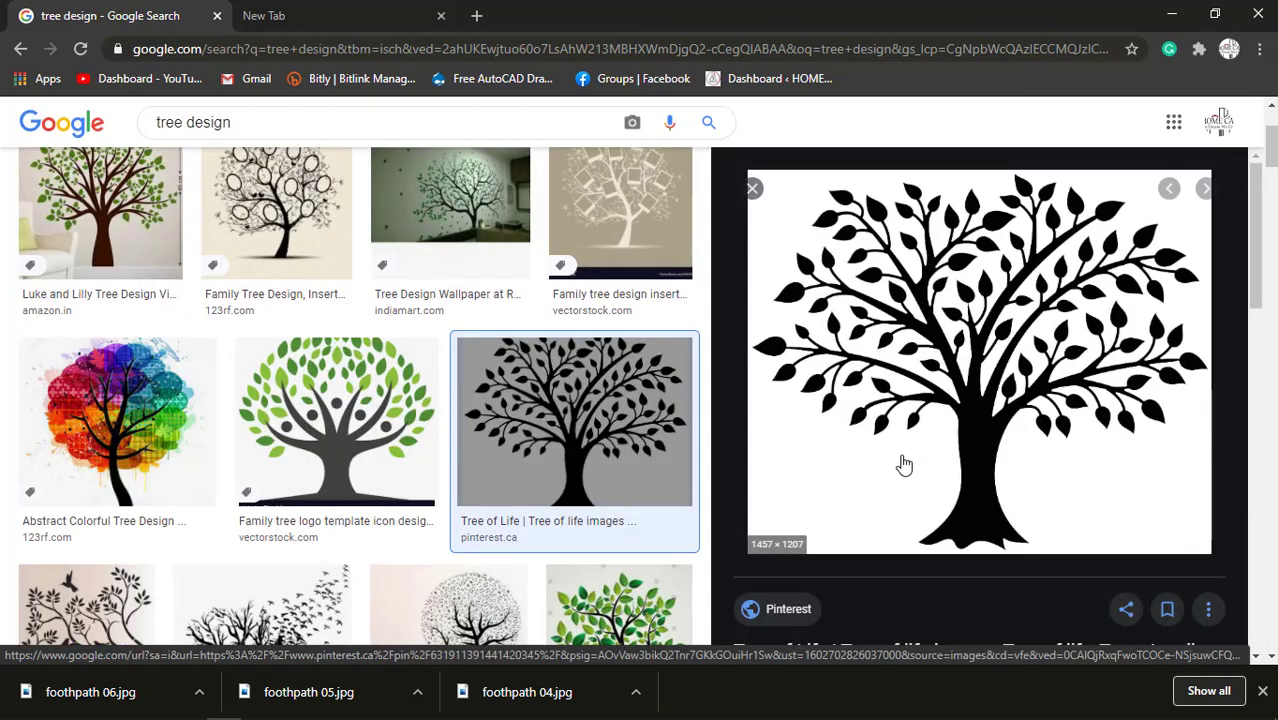
{"action": "scroll", "coordinate": [414, 399], "scroll_direction": "up", "scroll_amount": 3}
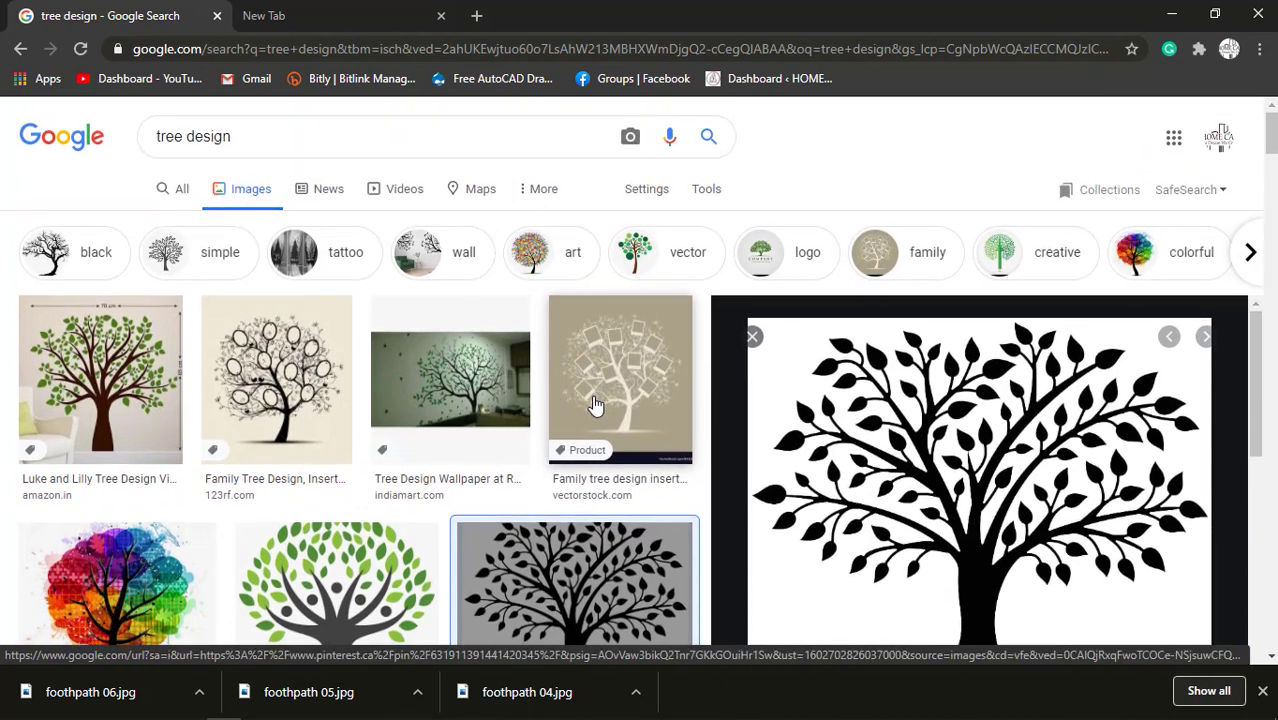
{"action": "left_click", "coordinate": [210, 262]}
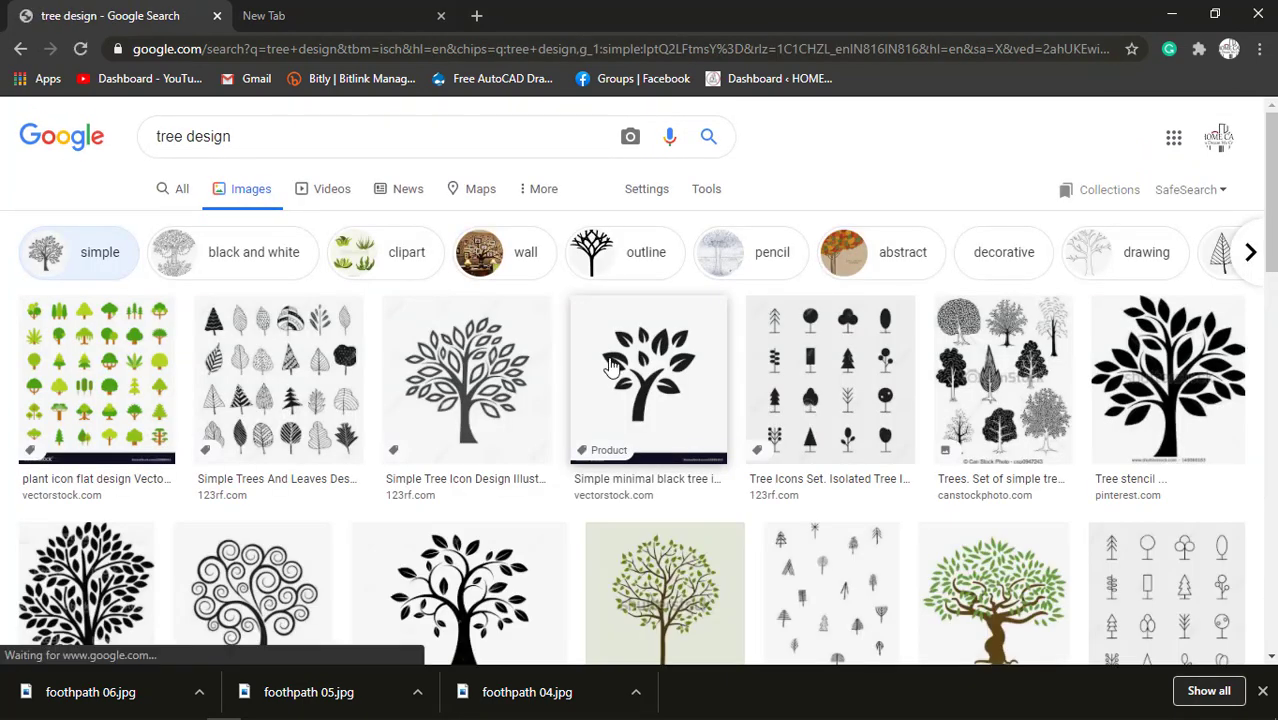
{"action": "scroll", "coordinate": [612, 368], "scroll_direction": "down", "scroll_amount": 2}
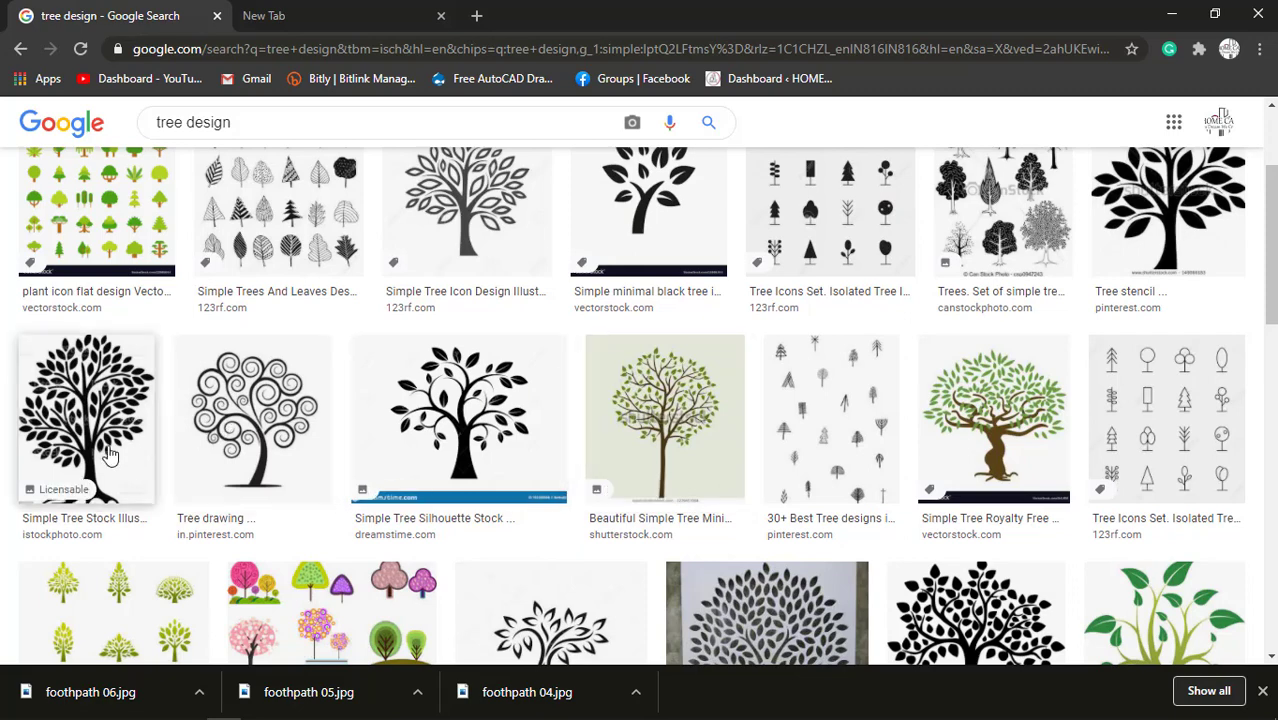
Preview the Simple Tree Stock Illustration from istockphoto.com and examine its related images for a similar black tree.
{"action": "left_click", "coordinate": [86, 420]}
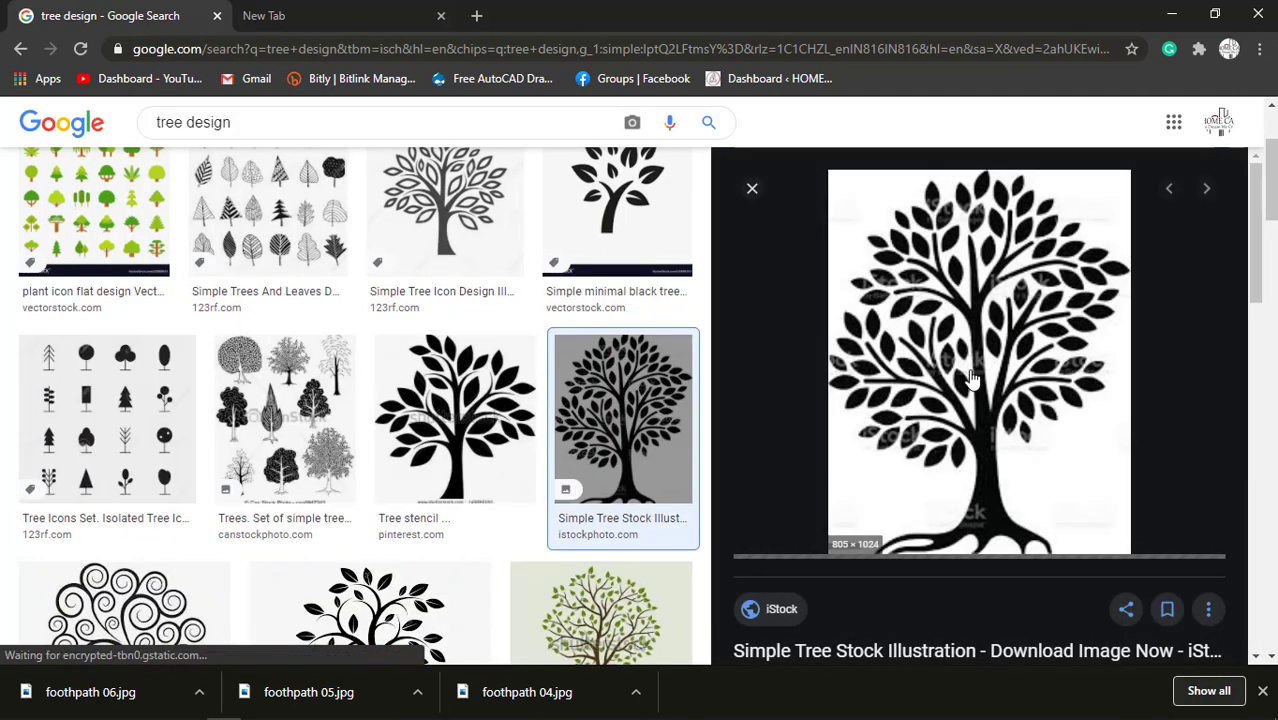
{"action": "scroll", "coordinate": [970, 377], "scroll_direction": "down", "scroll_amount": 4}
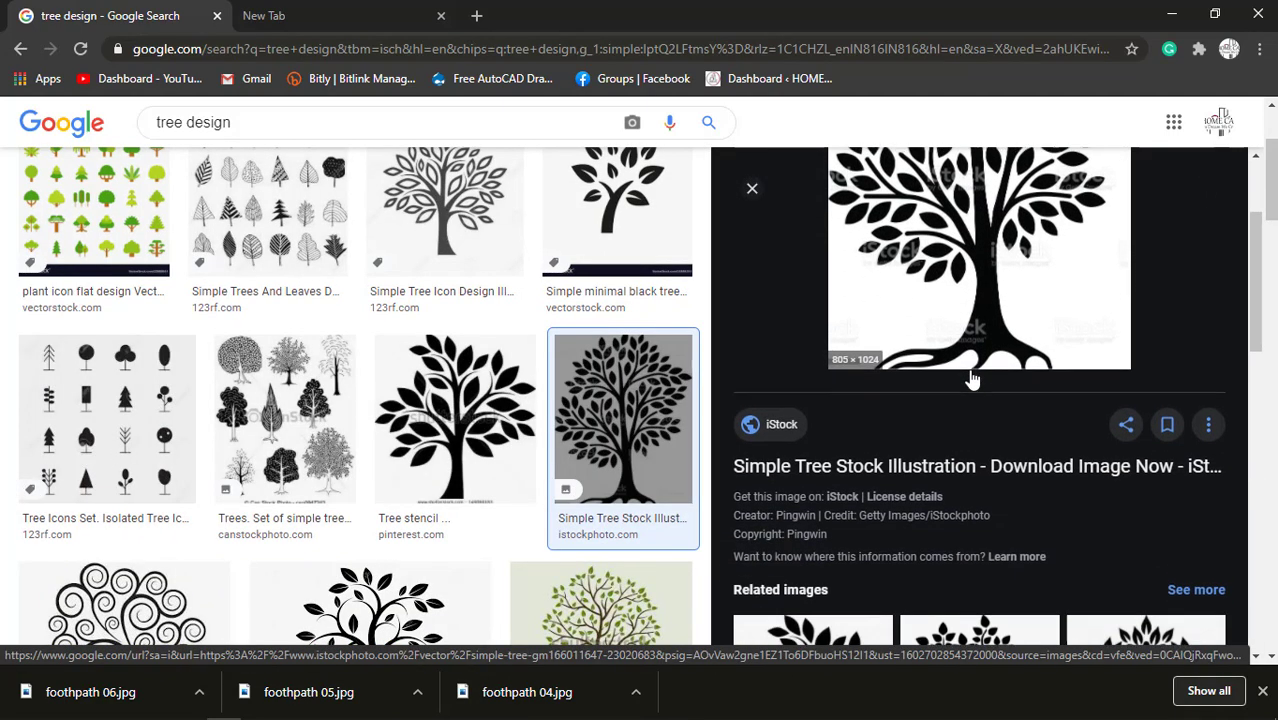
{"action": "scroll", "coordinate": [985, 510], "scroll_direction": "down", "scroll_amount": 3}
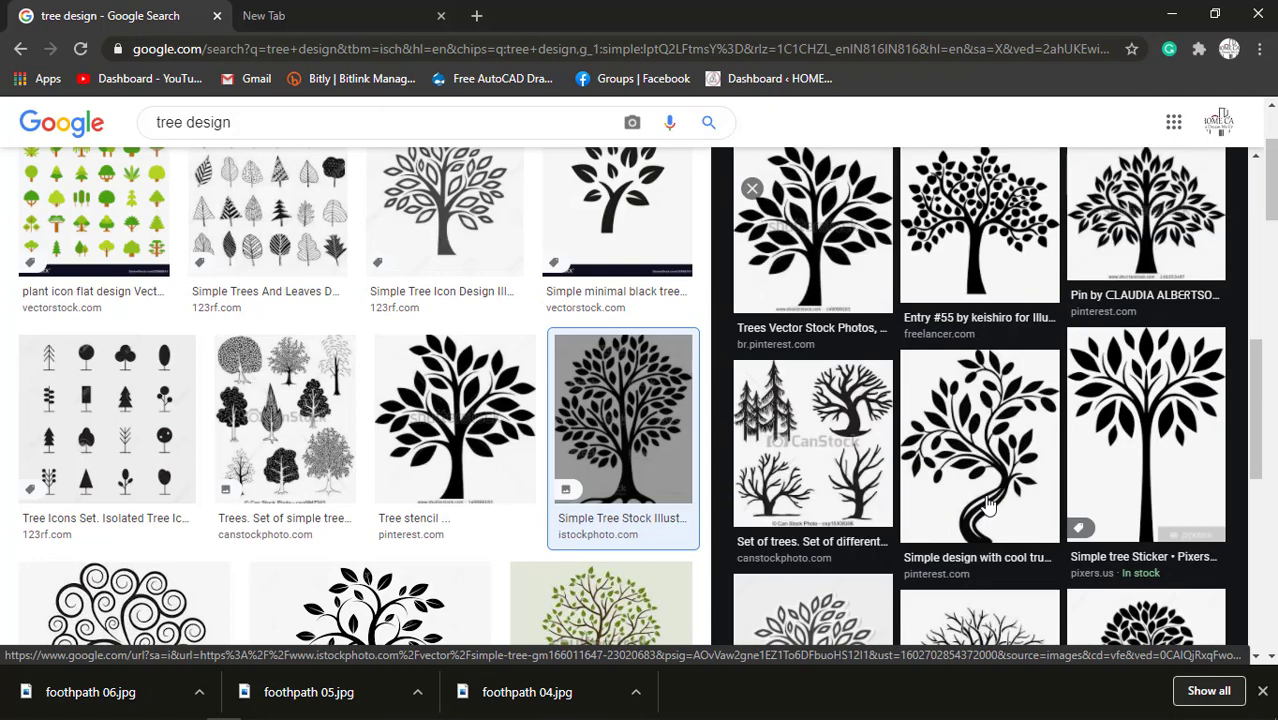
{"action": "scroll", "coordinate": [990, 494], "scroll_direction": "up", "scroll_amount": 6}
{"action": "scroll", "coordinate": [1018, 365], "scroll_direction": "down", "scroll_amount": 5}
{"action": "scroll", "coordinate": [1050, 390], "scroll_direction": "down", "scroll_amount": 1}
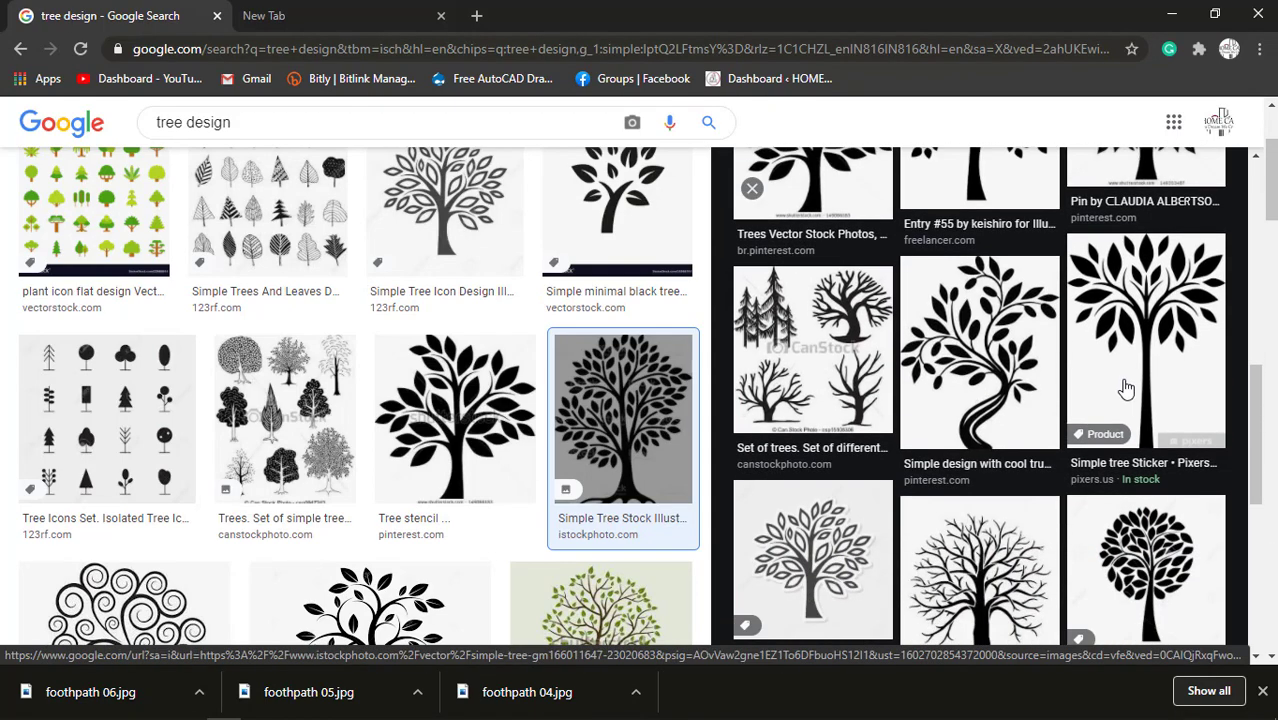
Preview the Simple tree Sticker from pixers.us, open its page in a new tab, and return to the image results.
{"action": "left_click", "coordinate": [1120, 385]}
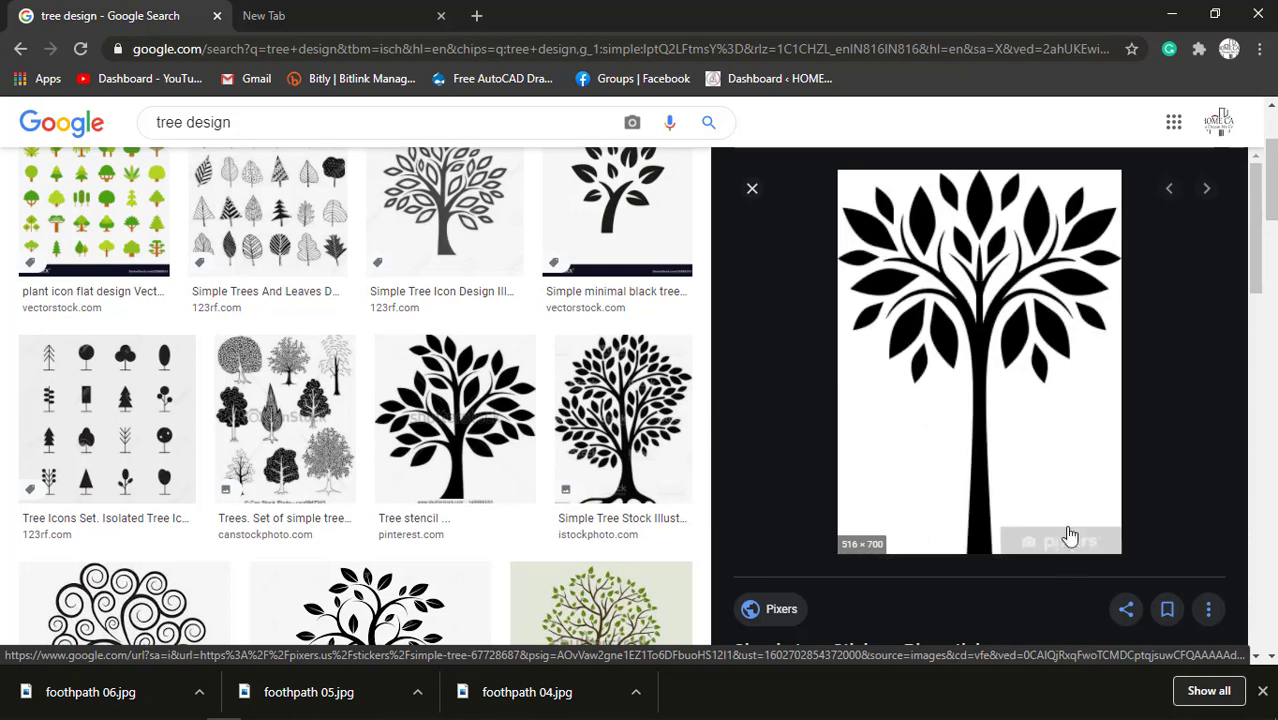
{"action": "left_click", "coordinate": [1031, 461]}
{"action": "left_click", "coordinate": [145, 12]}
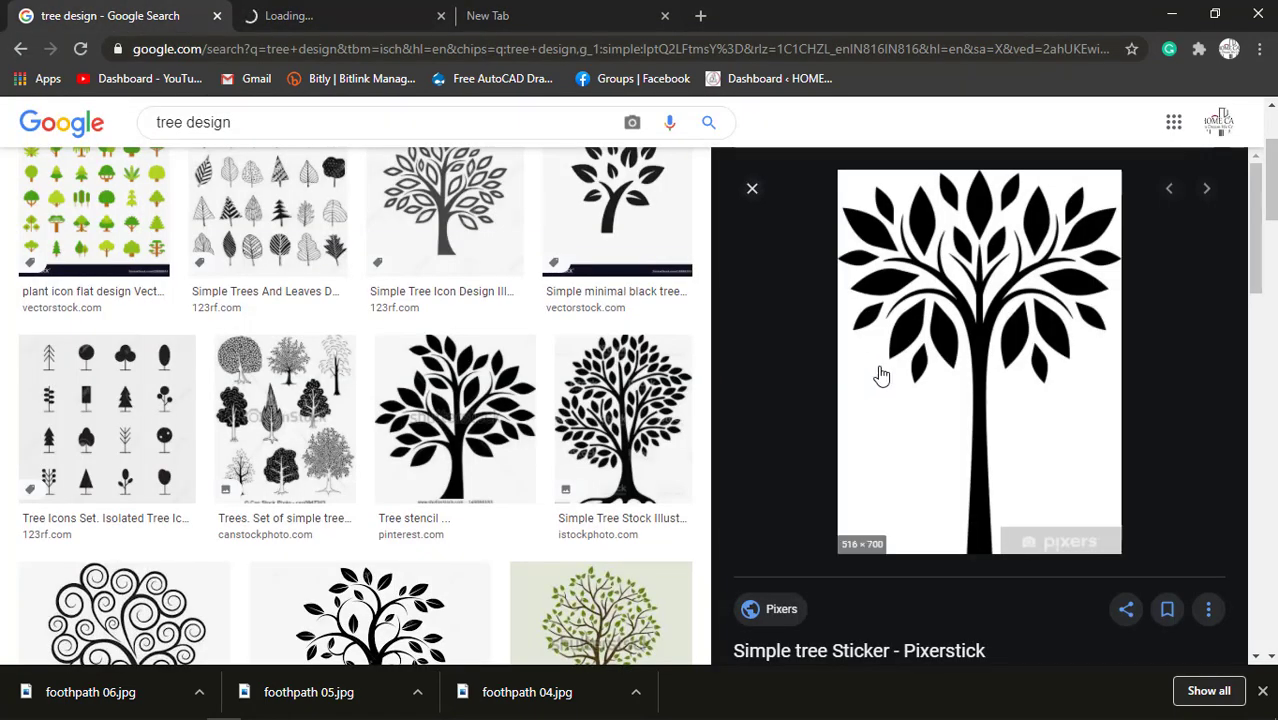
Preview the Black tree silhouette from canstockphoto.com and look through its related images.
{"action": "scroll", "coordinate": [881, 376], "scroll_direction": "down", "scroll_amount": 4}
{"action": "scroll", "coordinate": [1100, 330], "scroll_direction": "down", "scroll_amount": 3}
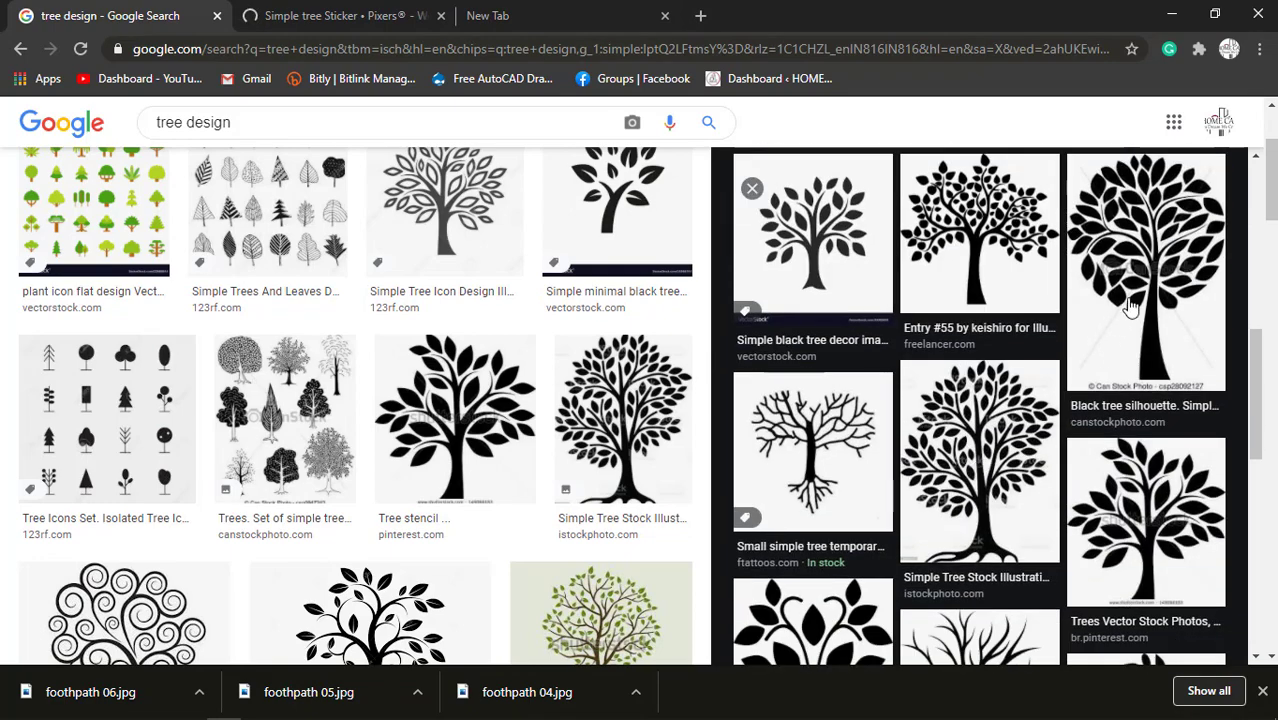
{"action": "left_click", "coordinate": [1145, 290]}
{"action": "scroll", "coordinate": [1078, 391], "scroll_direction": "down", "scroll_amount": 5}
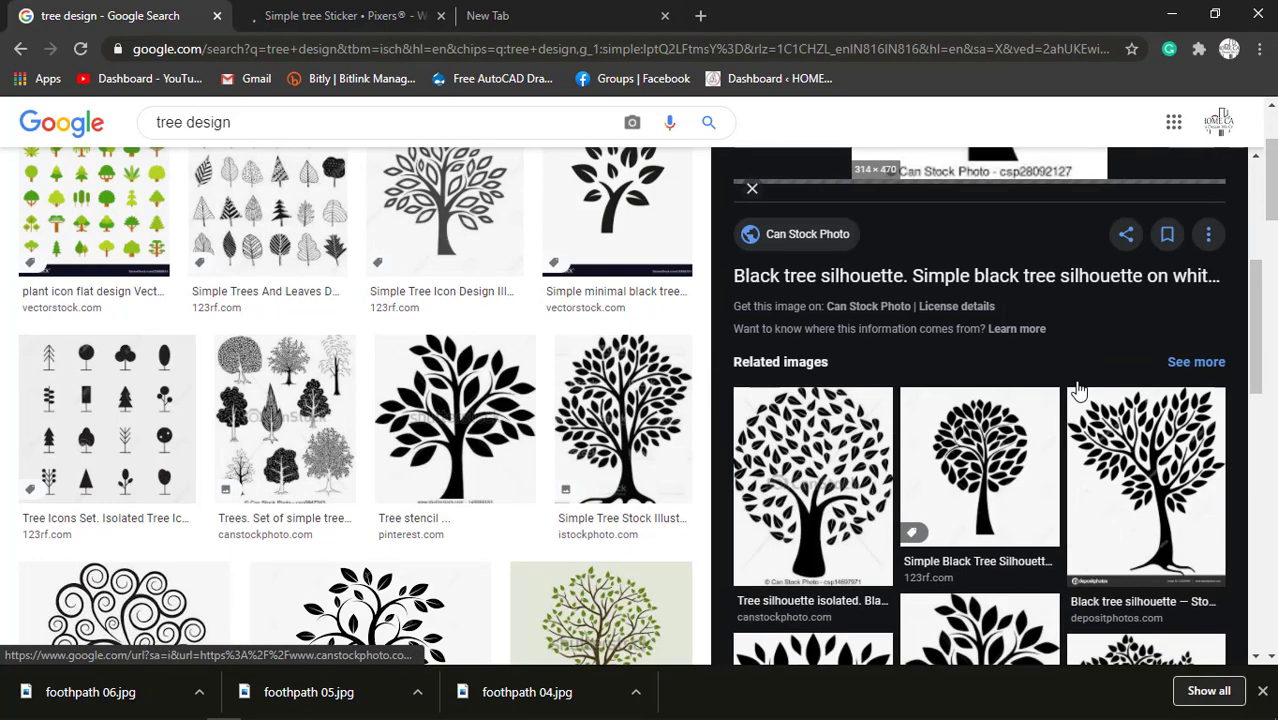
Preview the Simple black tree silhouette from 123rf.com and examine its related images for a better tree shape.
{"action": "left_click", "coordinate": [989, 278]}
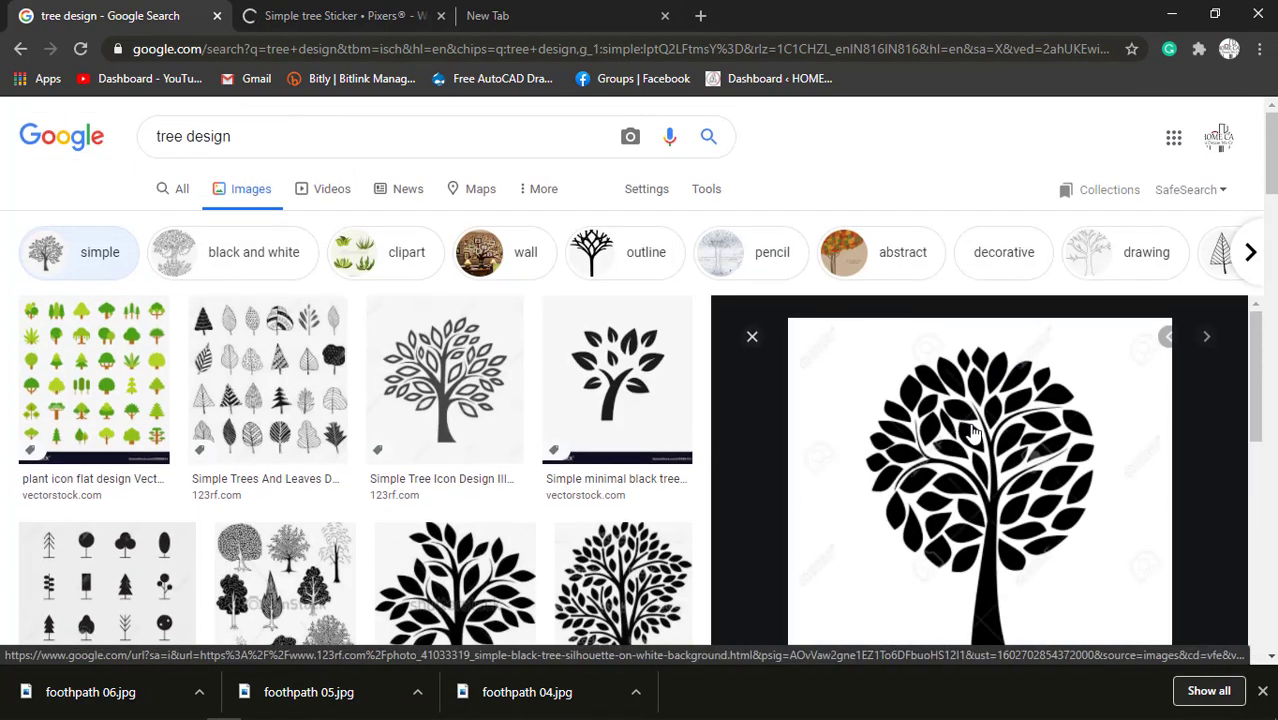
{"action": "scroll", "coordinate": [1000, 430], "scroll_direction": "down", "scroll_amount": 2}
{"action": "scroll", "coordinate": [1050, 430], "scroll_direction": "up", "scroll_amount": 1}
{"action": "scroll", "coordinate": [1144, 424], "scroll_direction": "down", "scroll_amount": 5}
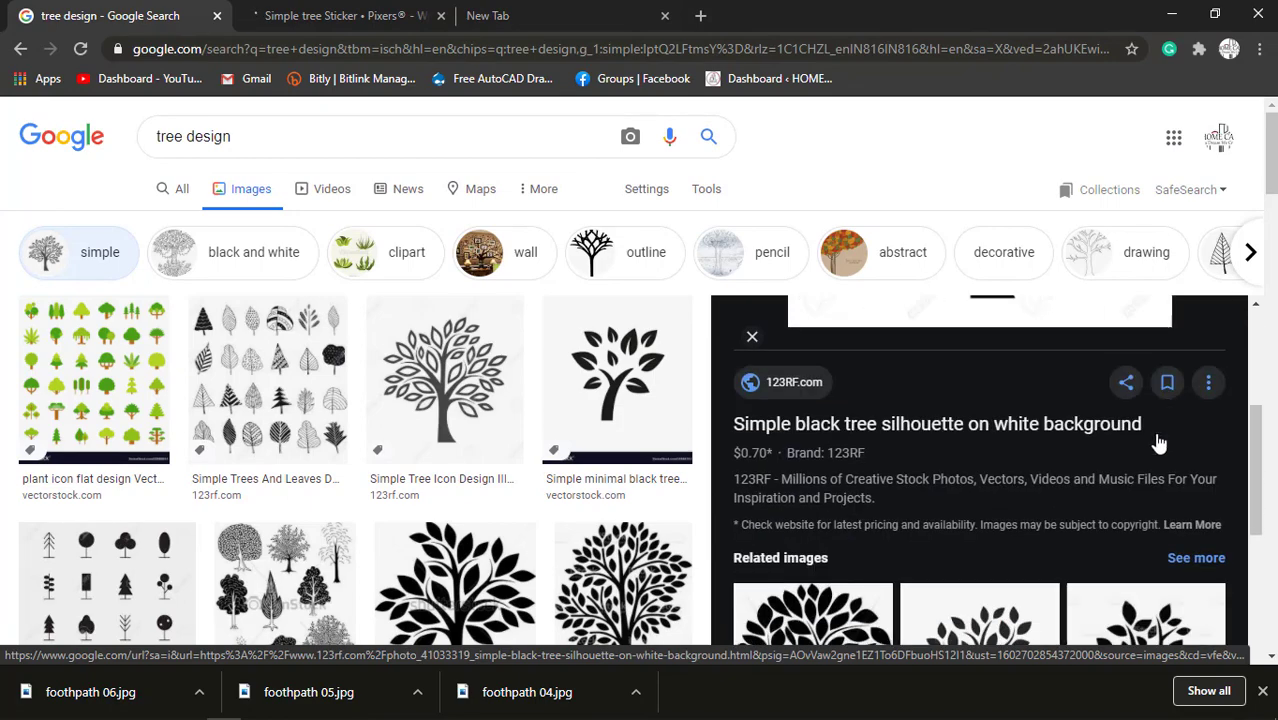
{"action": "scroll", "coordinate": [510, 482], "scroll_direction": "down", "scroll_amount": 3}
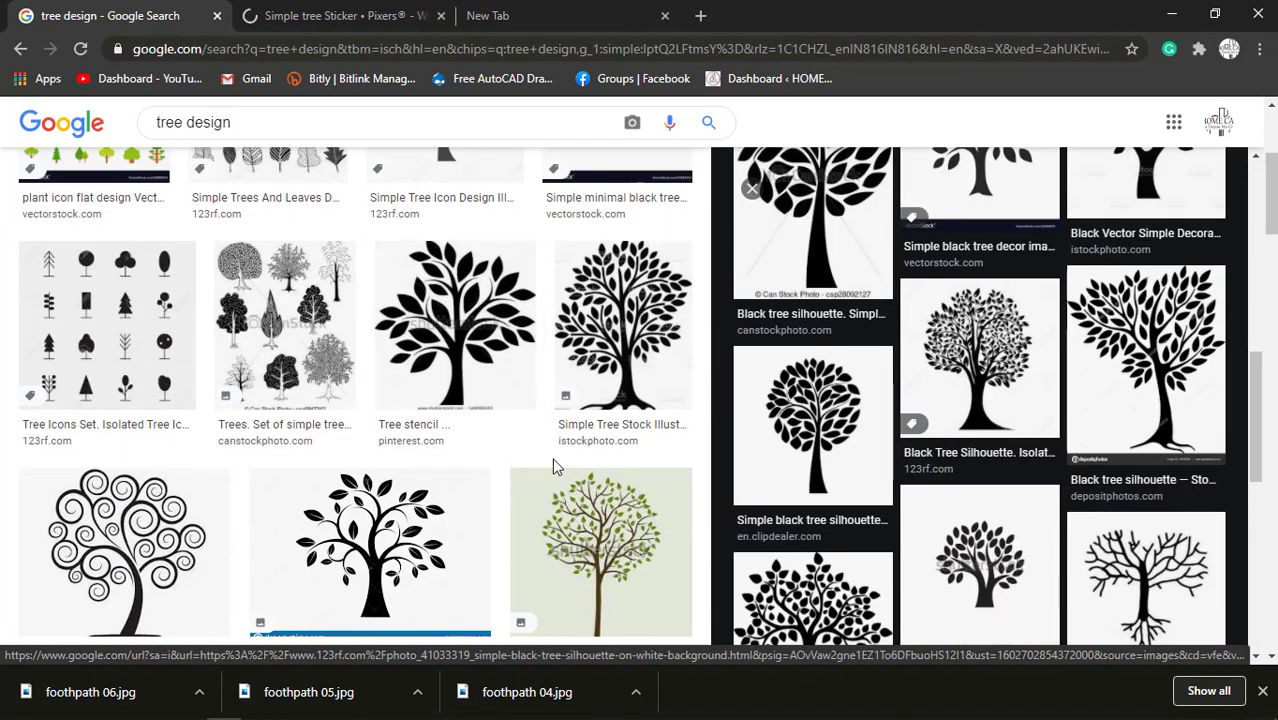
Look further through the simple tree design results and preview the olive tree drawing from pinterest.com.
{"action": "scroll", "coordinate": [552, 458], "scroll_direction": "down", "scroll_amount": 2}
{"action": "scroll", "coordinate": [624, 412], "scroll_direction": "down", "scroll_amount": 5}
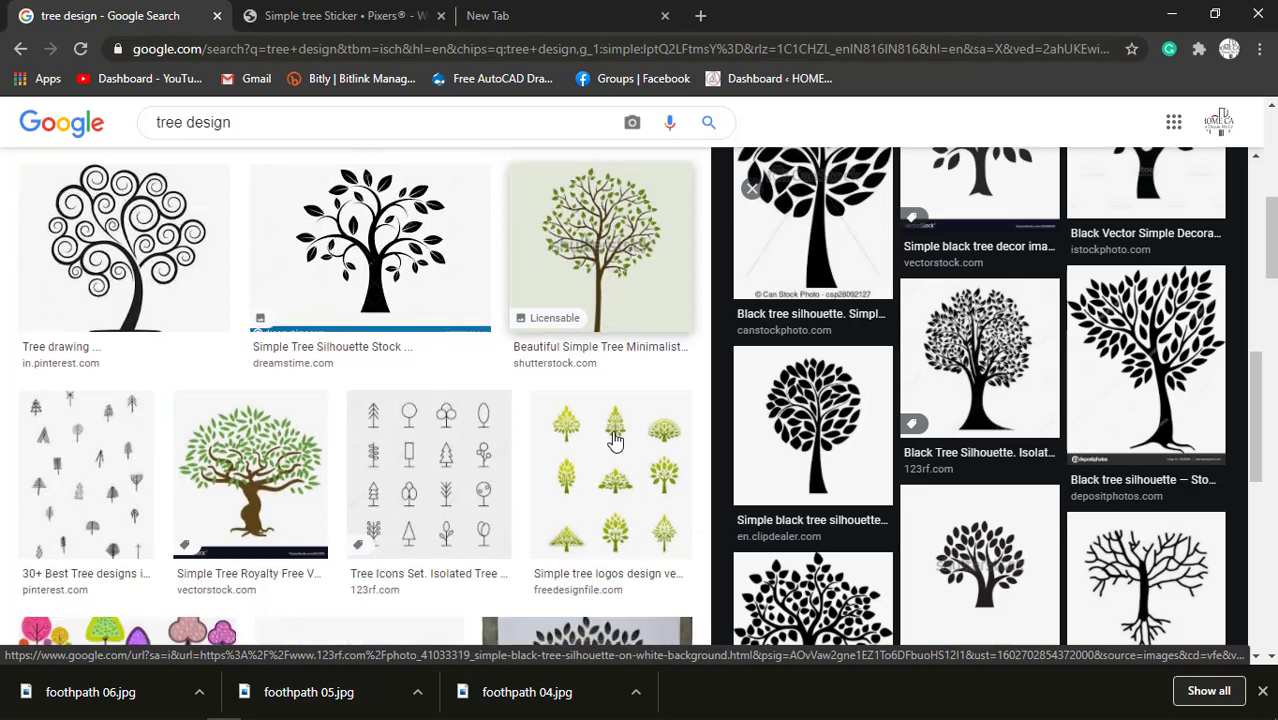
{"action": "scroll", "coordinate": [616, 441], "scroll_direction": "down", "scroll_amount": 1}
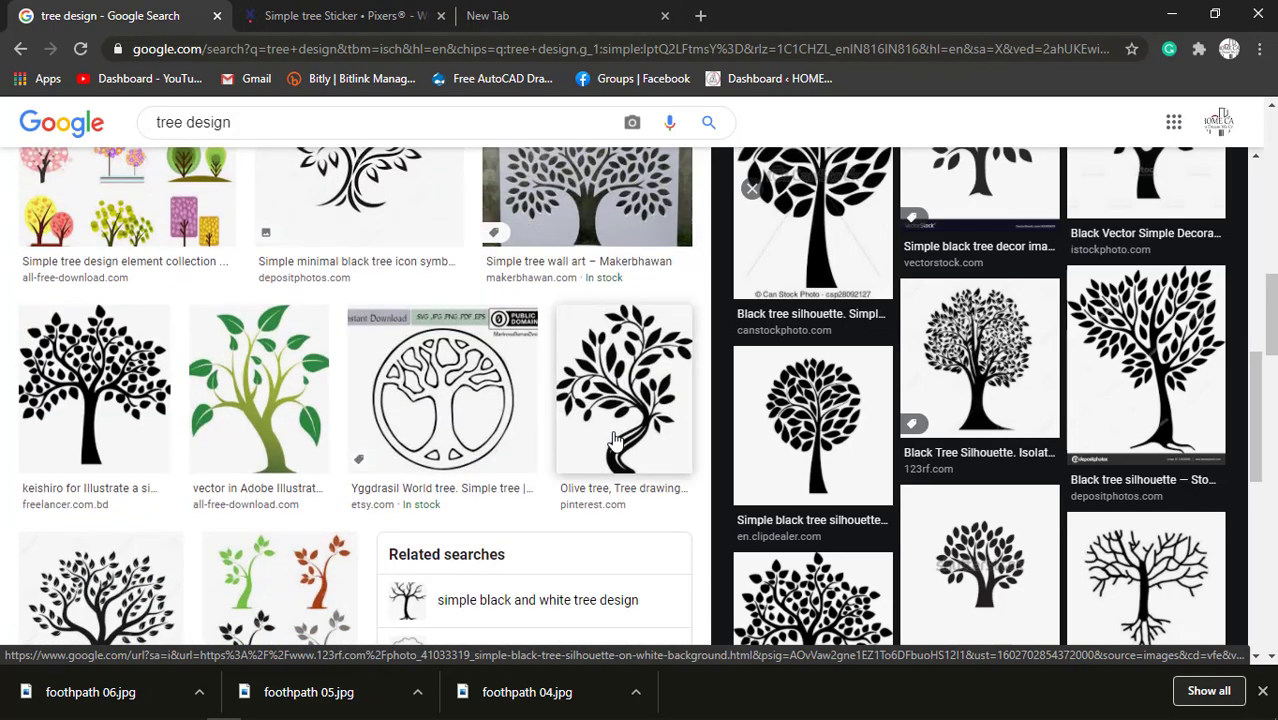
{"action": "left_click", "coordinate": [616, 441]}
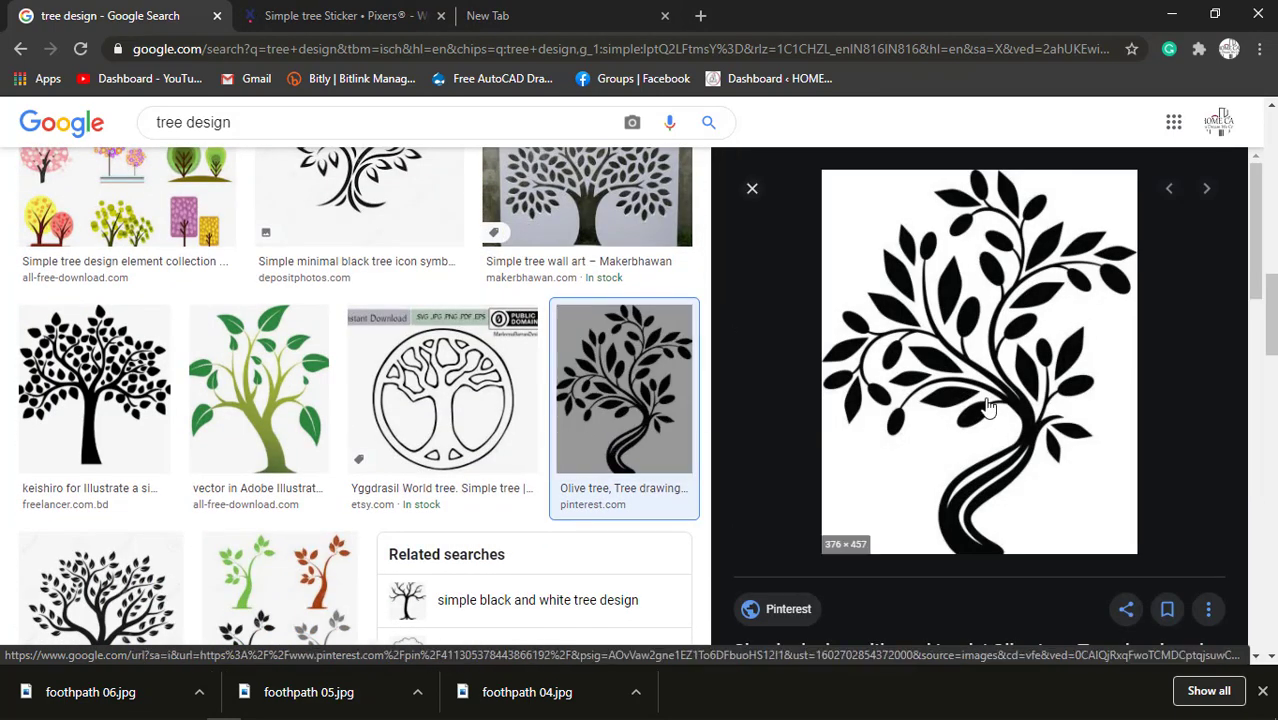
Examine the Simple Tree sticker artwork on the opened pixers.us product page.
{"action": "left_click", "coordinate": [300, 14]}
{"action": "scroll", "coordinate": [662, 451], "scroll_direction": "down", "scroll_amount": 4}
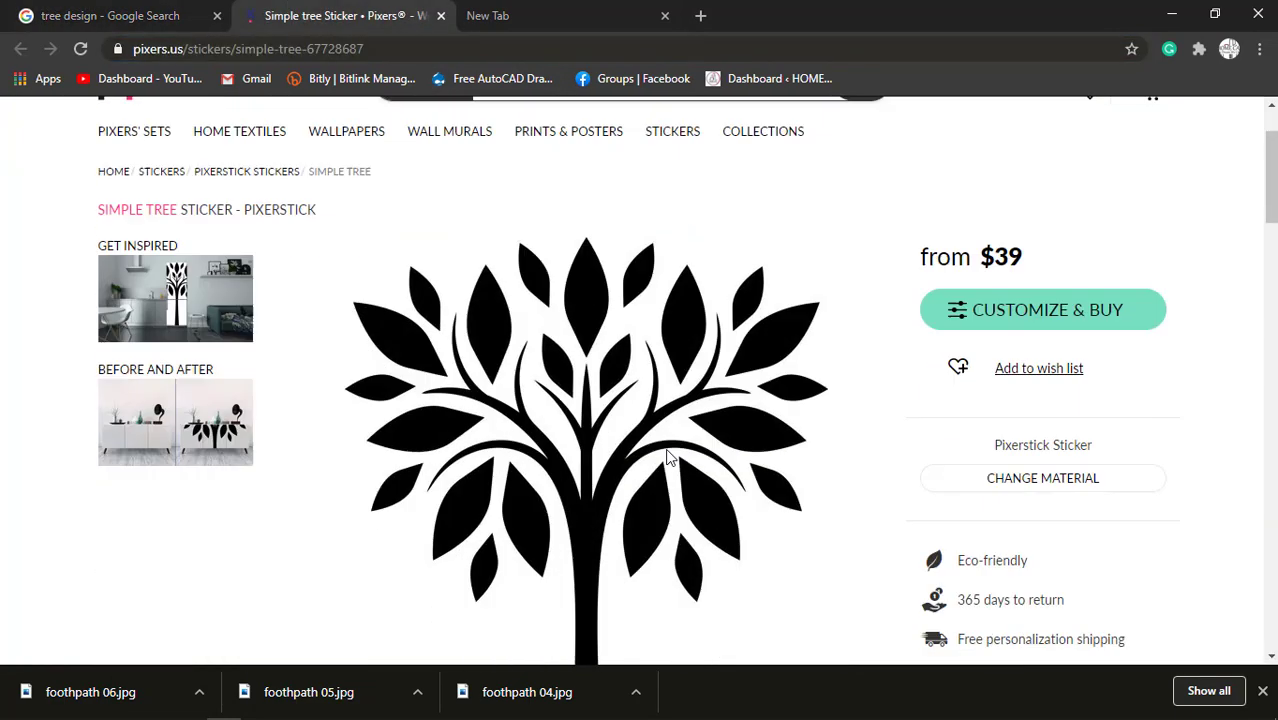
{"action": "scroll", "coordinate": [670, 457], "scroll_direction": "down", "scroll_amount": 2}
{"action": "scroll", "coordinate": [670, 457], "scroll_direction": "up", "scroll_amount": 4}
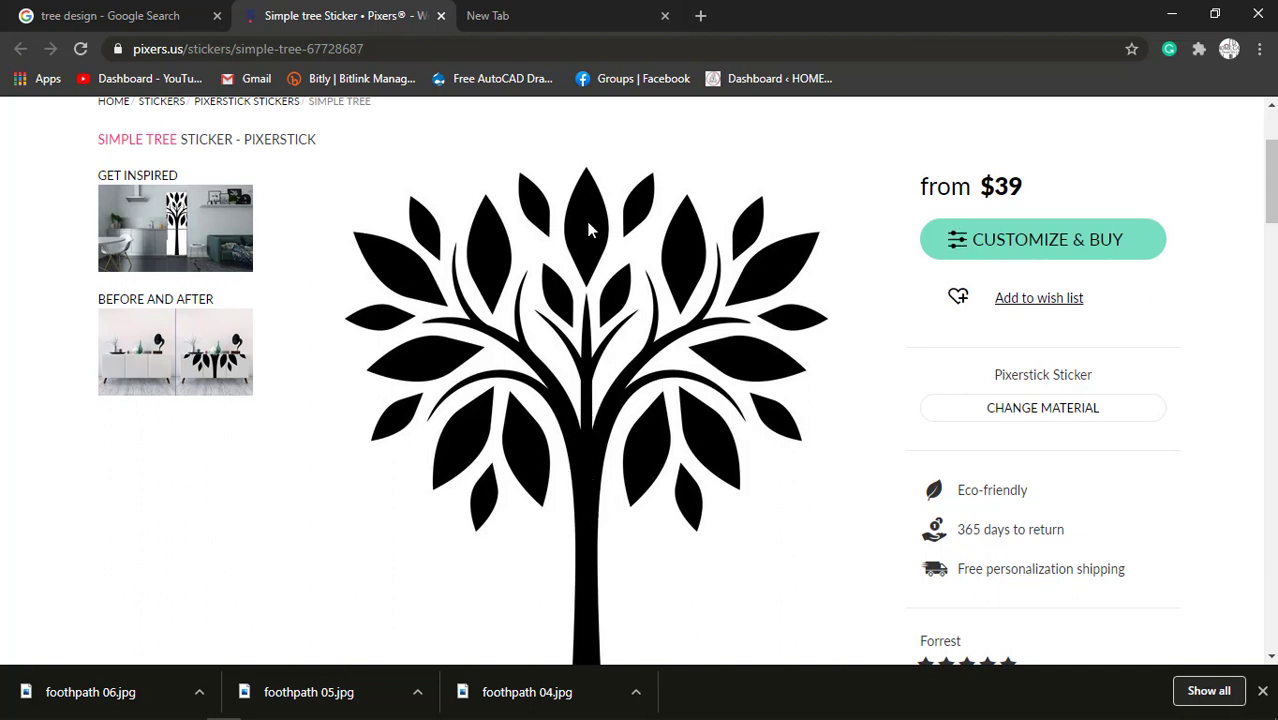
{"action": "key", "text": "ctrl"}
Switch to Revit and paint the first-floor balcony walls and the upper terrace wall with the 1.white material.
{"action": "mouse_move", "coordinate": [499, 717]}
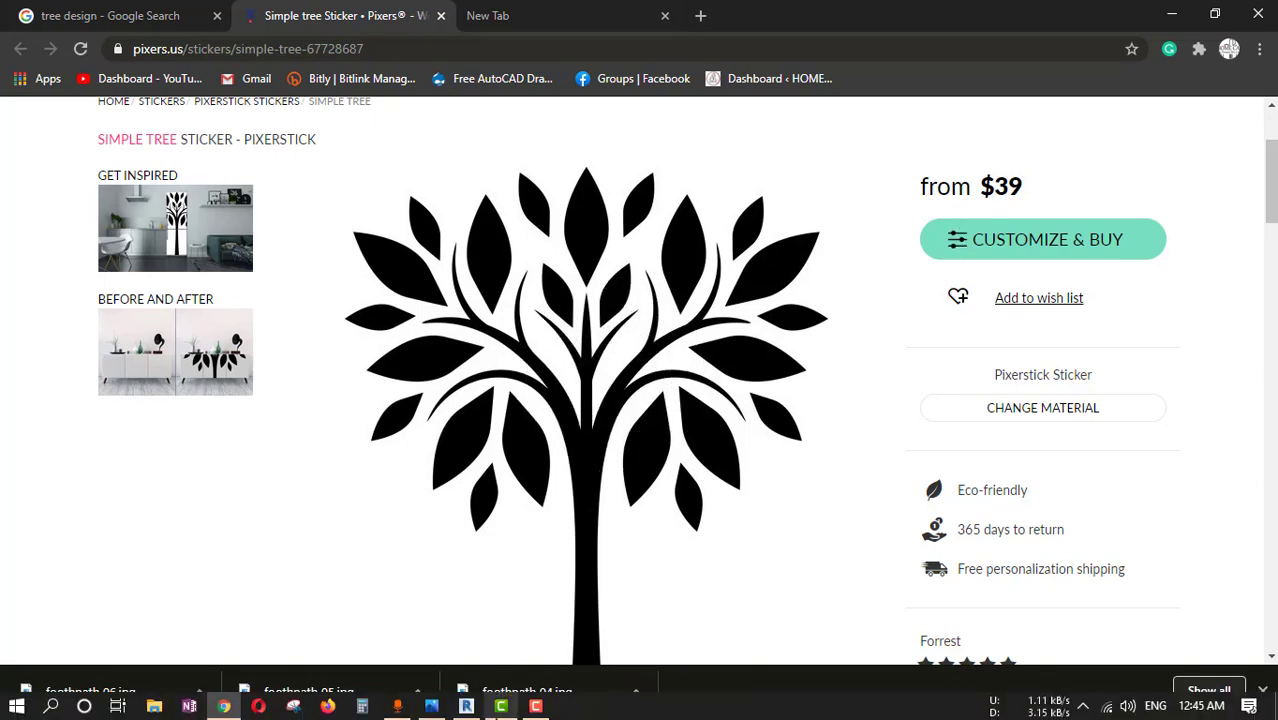
{"action": "left_click", "coordinate": [466, 706]}
{"action": "scroll", "coordinate": [636, 497], "scroll_direction": "up", "scroll_amount": 2}
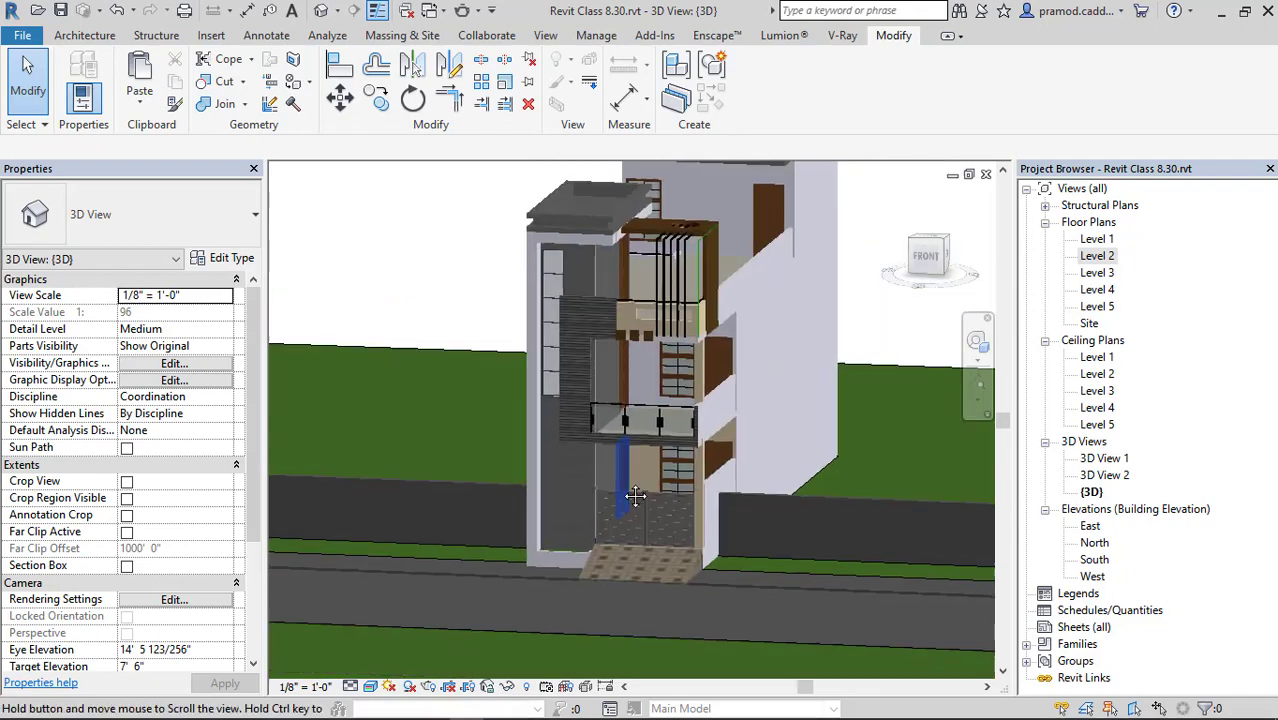
{"action": "mouse_move", "coordinate": [636, 497]}
{"action": "middle_mouse_down", "text": "shift"}
{"action": "mouse_move", "coordinate": [660, 460]}
{"action": "mouse_move", "coordinate": [651, 473]}
{"action": "mouse_move", "coordinate": [504, 452]}
{"action": "middle_mouse_up", "text": "shift"}
{"action": "scroll", "coordinate": [504, 452], "scroll_direction": "up", "scroll_amount": 2}
{"action": "key", "text": "p"}
{"action": "key", "text": "t"}
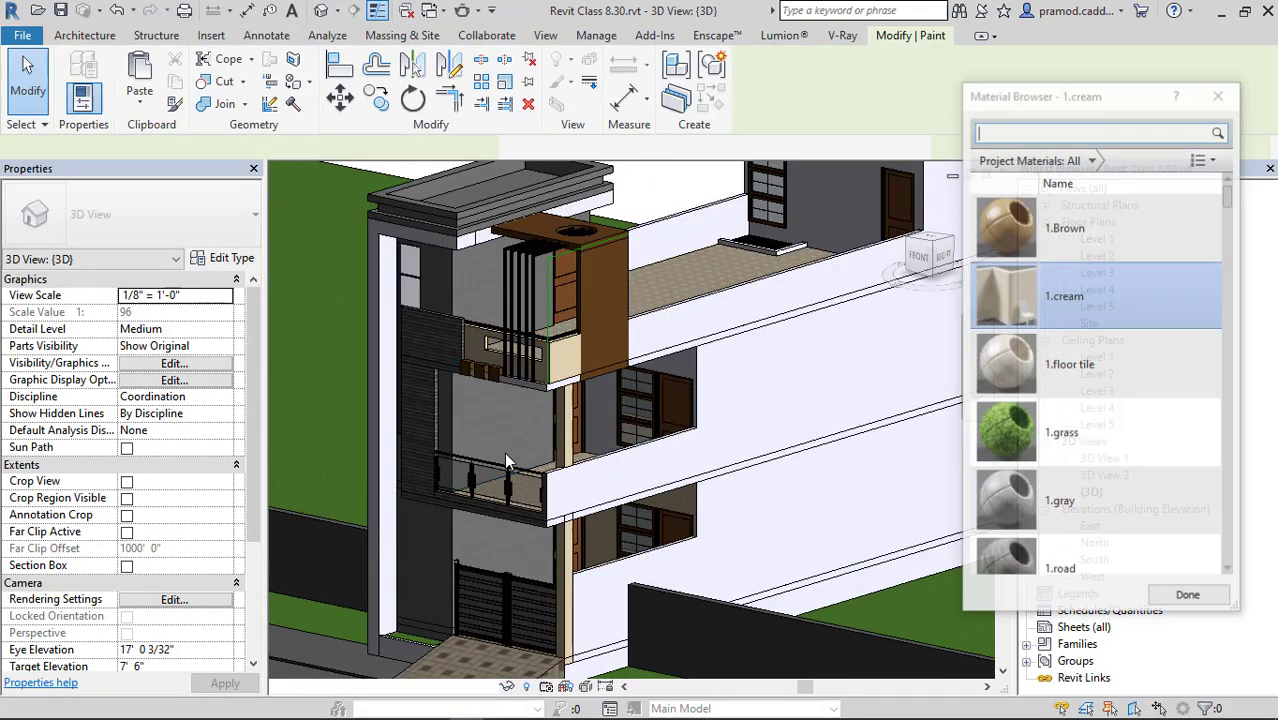
{"action": "scroll", "coordinate": [1063, 392], "scroll_direction": "down", "scroll_amount": 3}
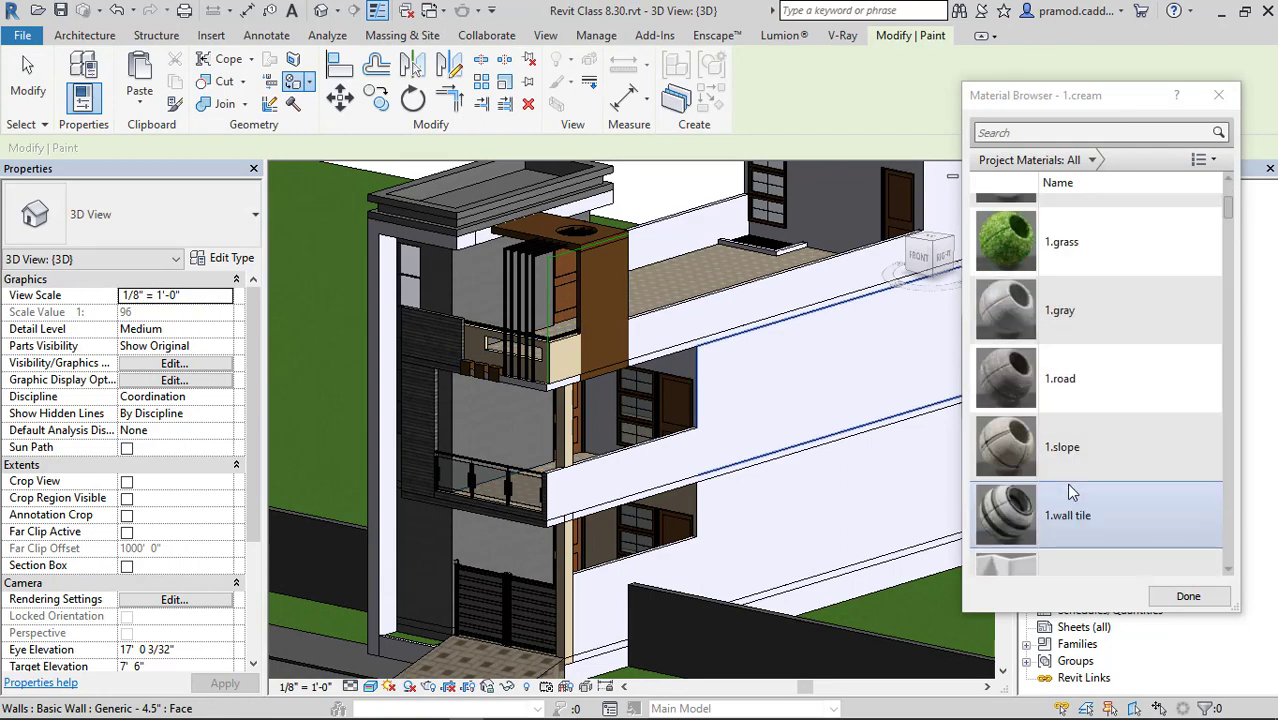
{"action": "left_click", "coordinate": [1073, 557]}
{"action": "middle_click_drag", "start_coordinate": [486, 427], "coordinate": [556, 320], "text": "shift"}
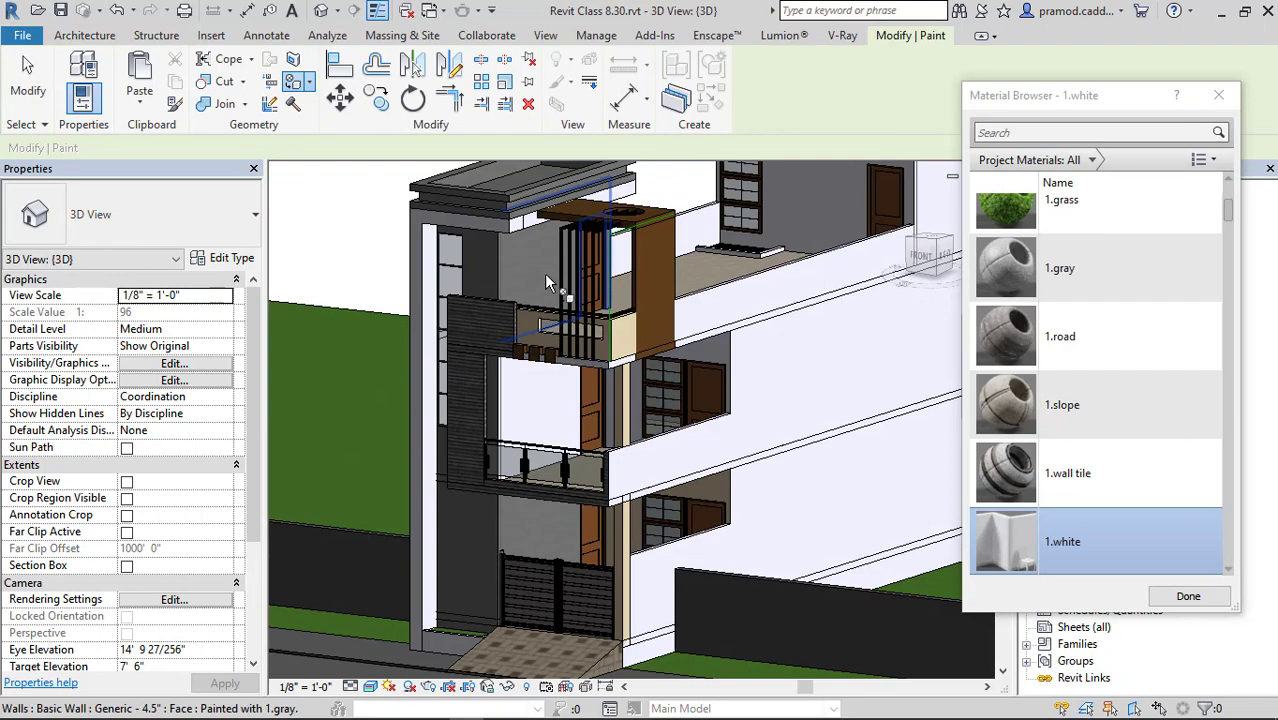
{"action": "middle_click_drag", "start_coordinate": [555, 508], "coordinate": [674, 323], "text": "shift"}
{"action": "scroll", "coordinate": [556, 408], "scroll_direction": "up", "scroll_amount": 4}
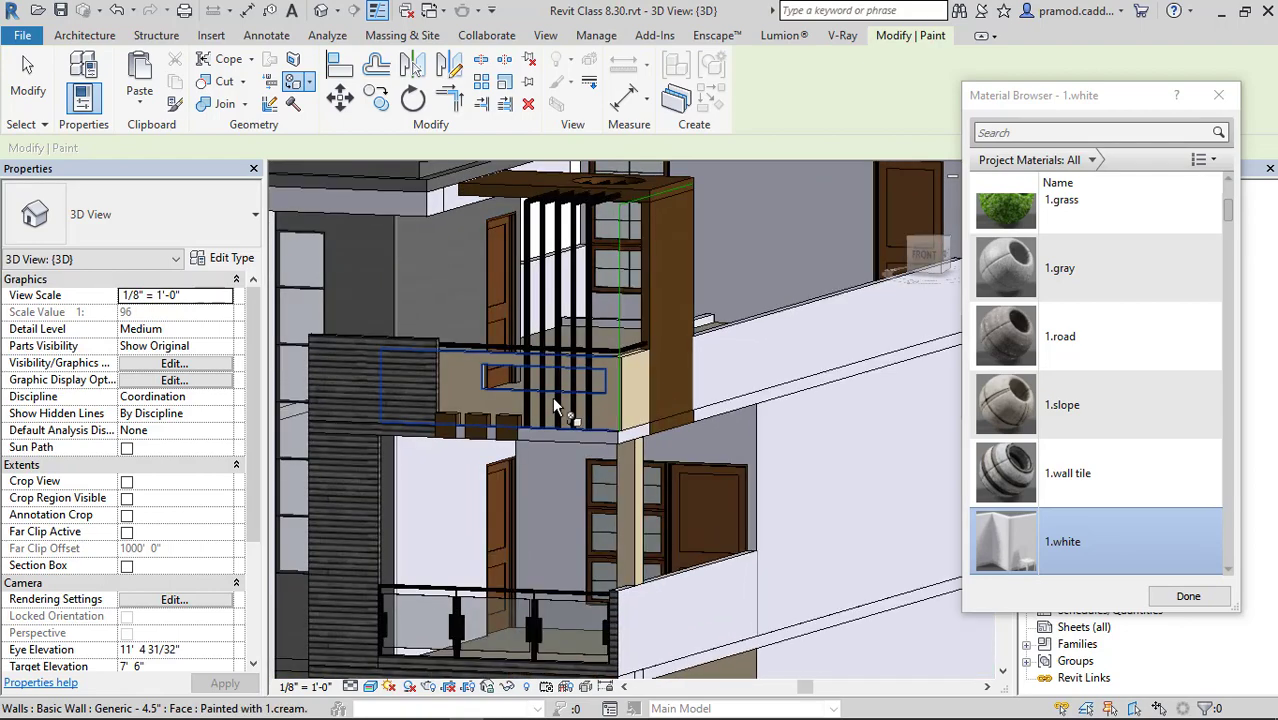
{"action": "mouse_move", "coordinate": [556, 408]}
{"action": "middle_mouse_down", "text": "shift"}
{"action": "mouse_move", "coordinate": [530, 500]}
{"action": "mouse_move", "coordinate": [523, 490]}
{"action": "mouse_move", "coordinate": [609, 450]}
{"action": "middle_mouse_up", "text": "shift"}
{"action": "scroll", "coordinate": [523, 490], "scroll_direction": "down", "scroll_amount": 2}
{"action": "key", "text": "Escape"}
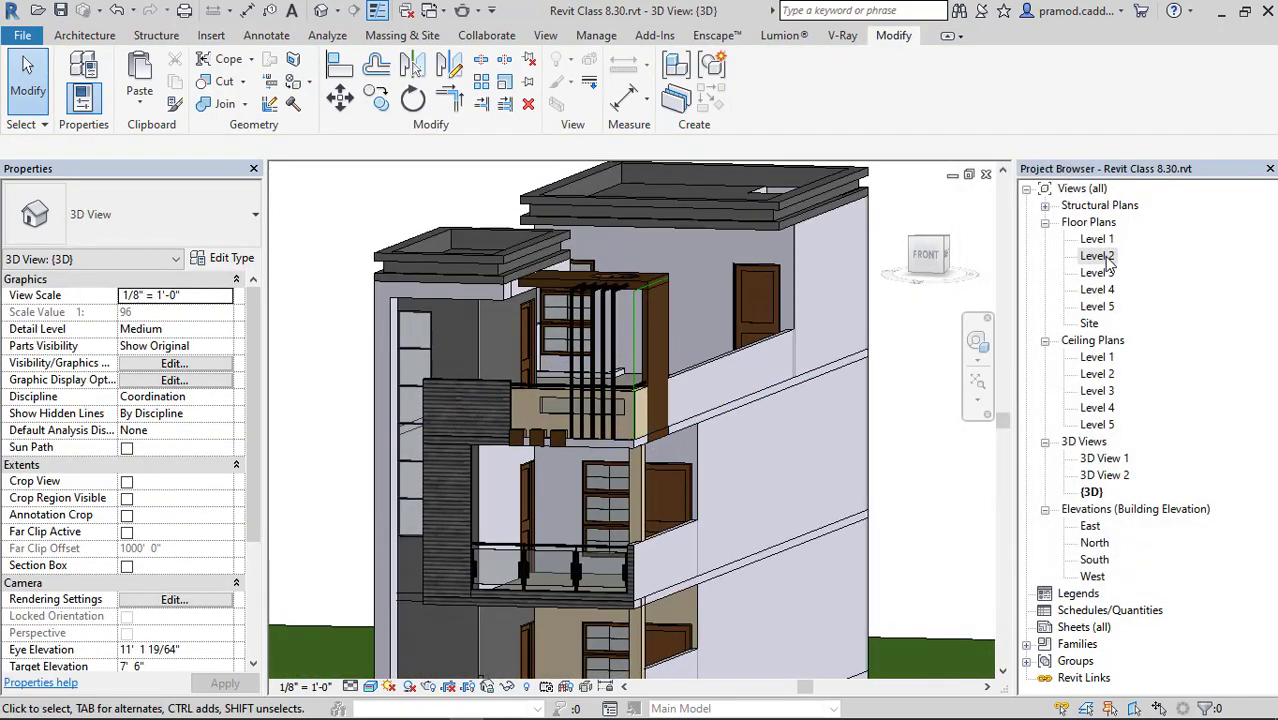
Create a perspective camera view from the Level 3 floor plan, with the eye south of the road and the target behind the house.
{"action": "double_click", "coordinate": [1098, 273]}
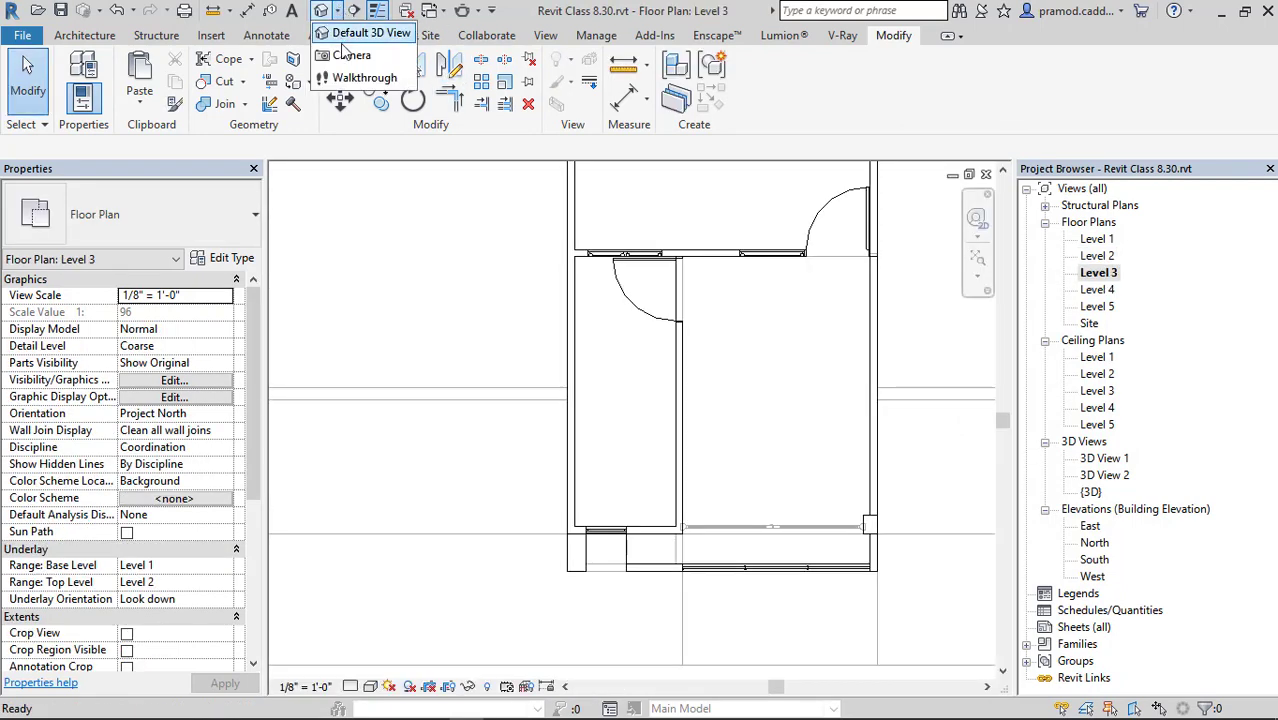
{"action": "scroll", "coordinate": [641, 494], "scroll_direction": "down", "scroll_amount": 6}
{"action": "middle_click_drag", "start_coordinate": [654, 497], "coordinate": [634, 396]}
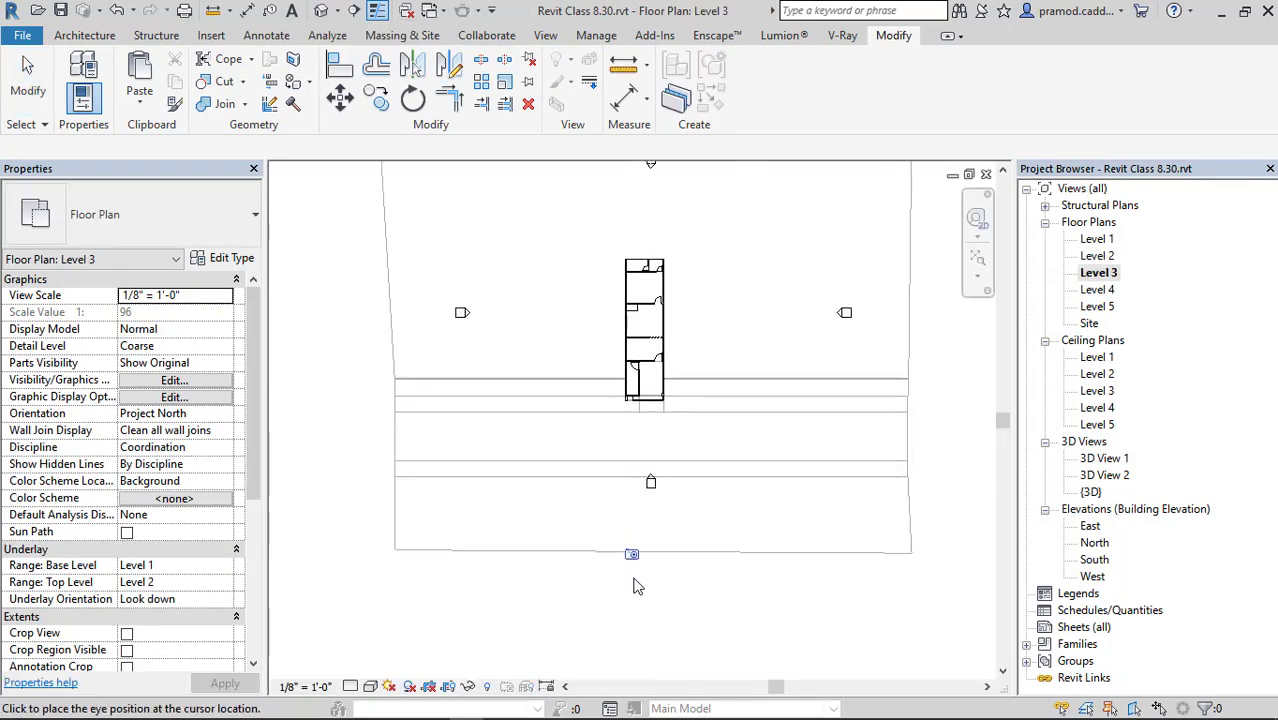
{"action": "left_click", "coordinate": [649, 644]}
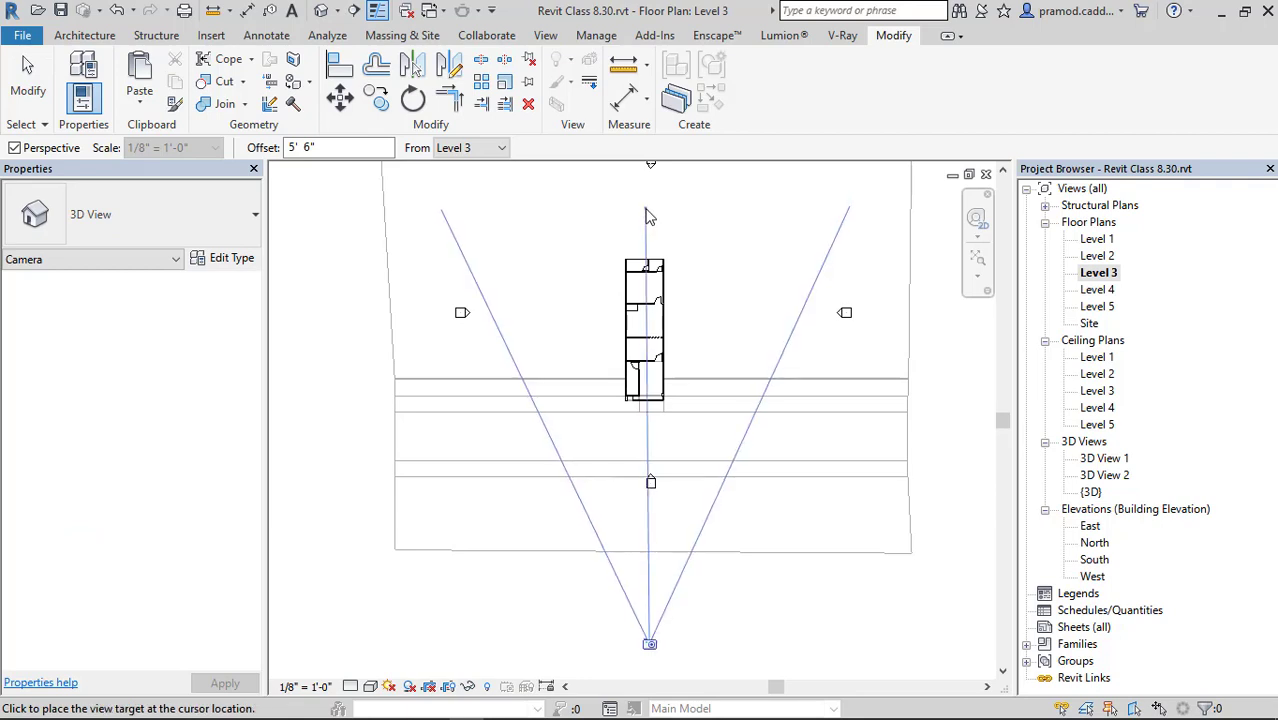
{"action": "left_click", "coordinate": [646, 217]}
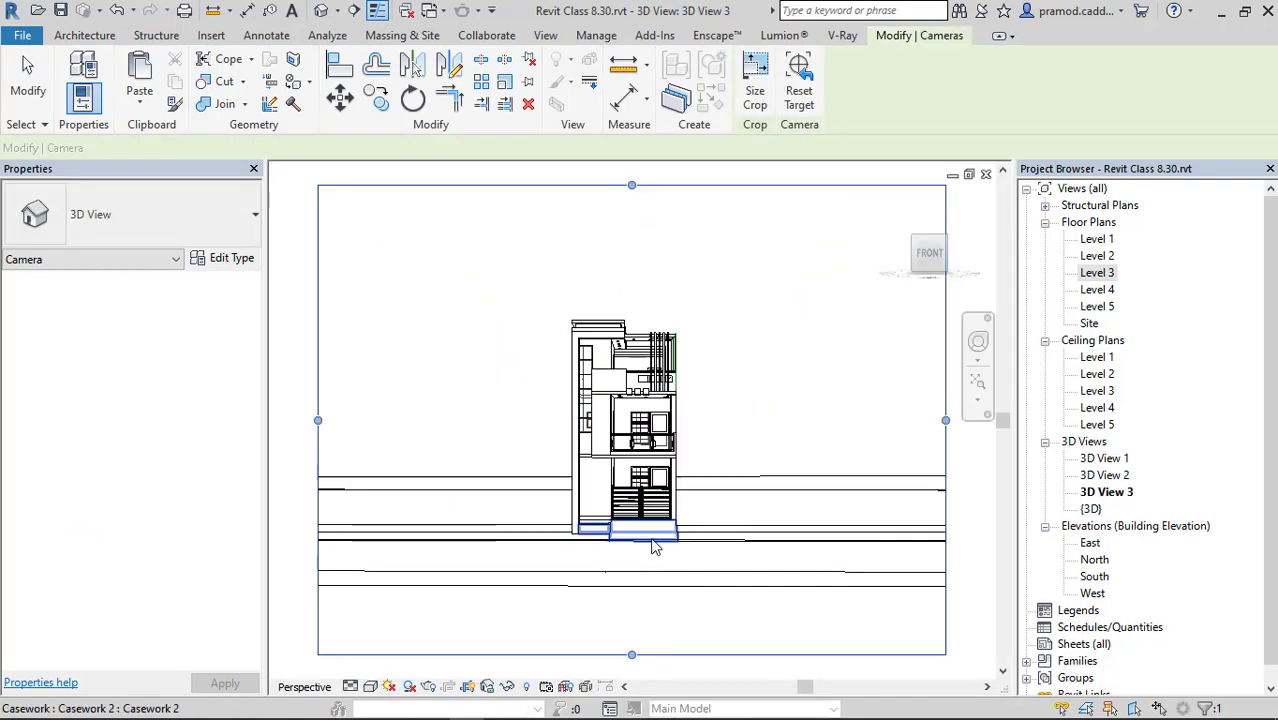
Tighten the new camera view's crop region on all four sides so it frames the house's front elevation.
{"action": "left_click_drag", "start_coordinate": [638, 562], "coordinate": [637, 556]}
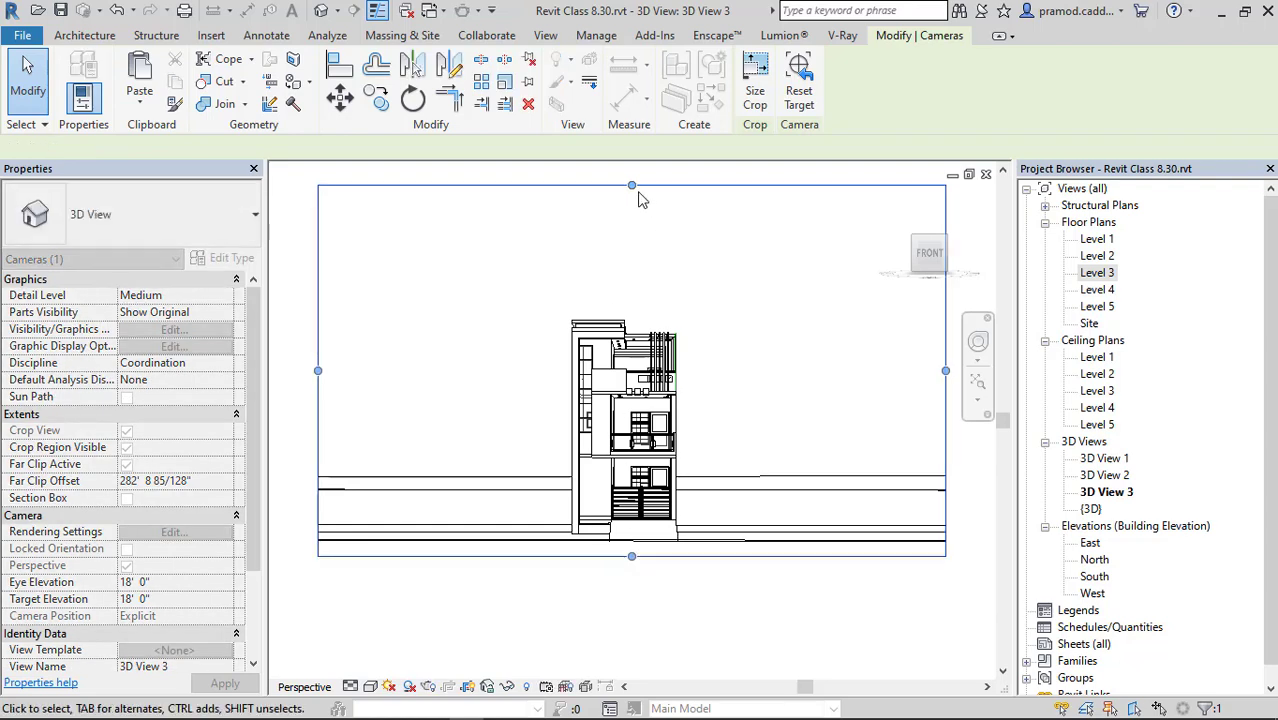
{"action": "left_click_drag", "start_coordinate": [631, 186], "coordinate": [637, 300]}
{"action": "left_click_drag", "start_coordinate": [945, 428], "coordinate": [826, 429]}
{"action": "left_click_drag", "start_coordinate": [332, 438], "coordinate": [491, 428]}
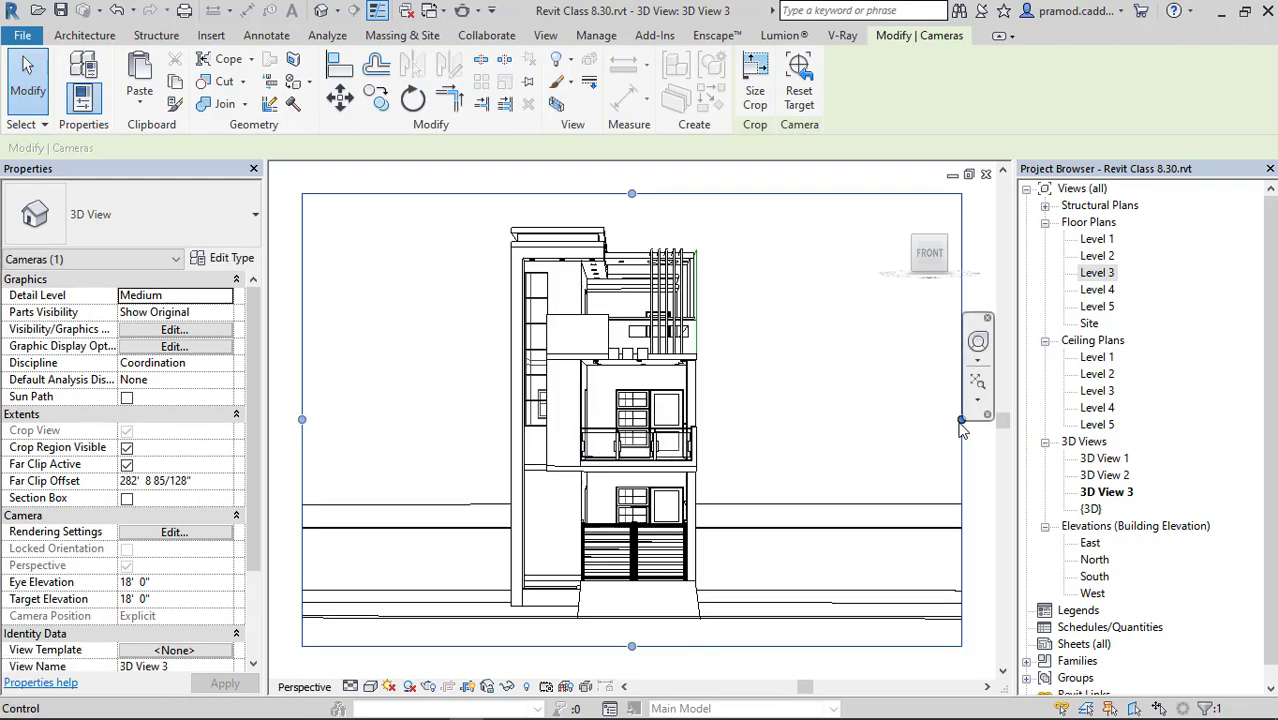
{"action": "left_click_drag", "start_coordinate": [962, 428], "coordinate": [850, 432]}
{"action": "left_click_drag", "start_coordinate": [632, 652], "coordinate": [632, 658]}
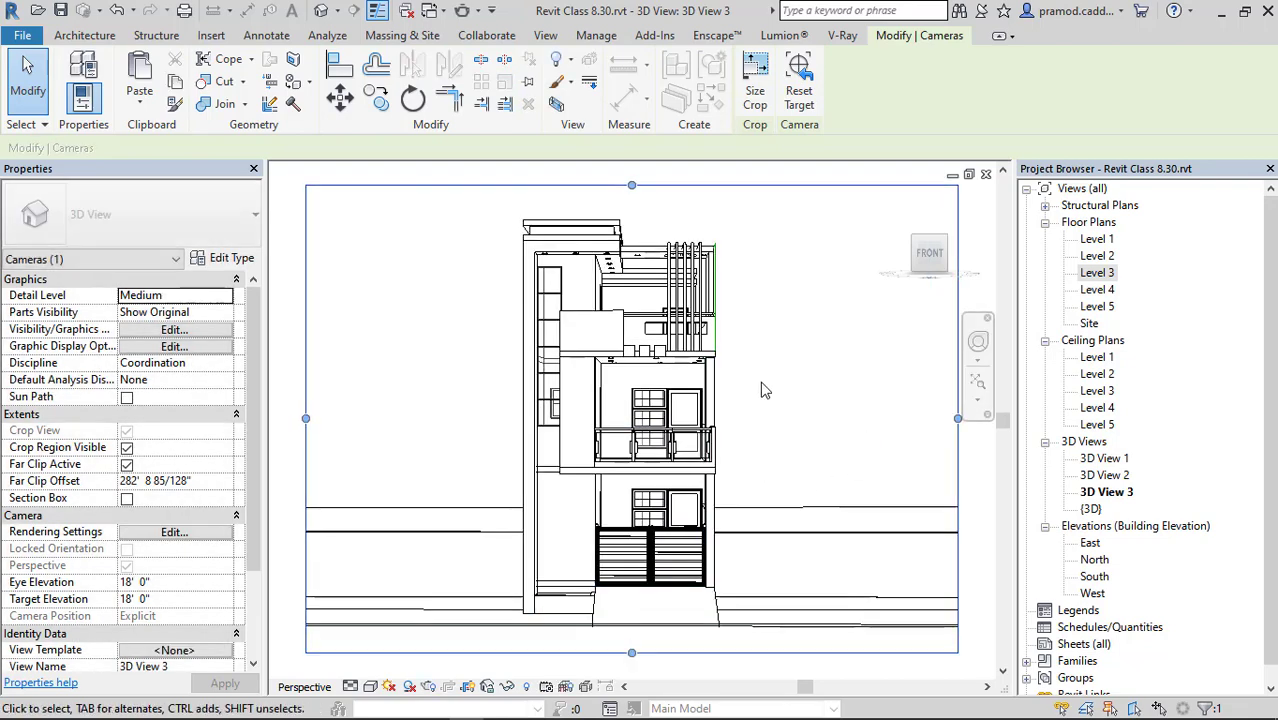
Set the camera view's visual style to Realistic, then save its orientation and lock the view.
{"action": "left_click", "coordinate": [370, 688]}
{"action": "left_click", "coordinate": [412, 648]}
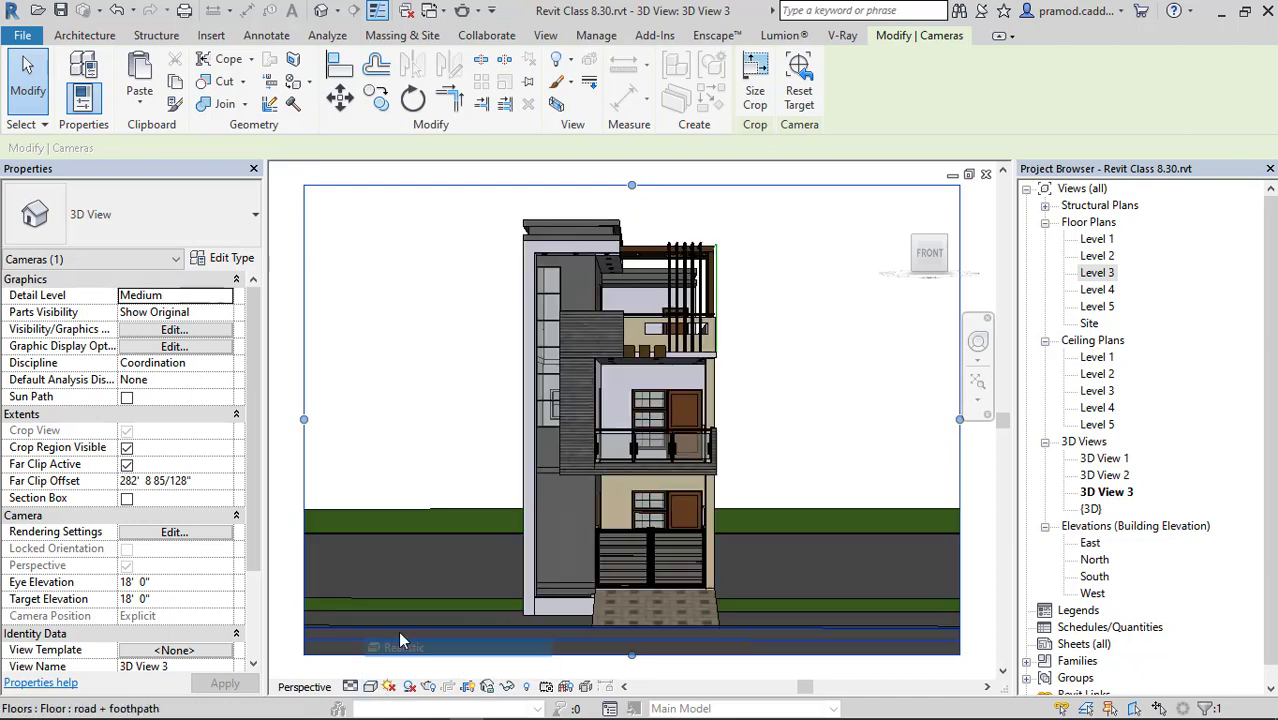
{"action": "left_click", "coordinate": [486, 688]}
{"action": "left_click", "coordinate": [523, 629]}
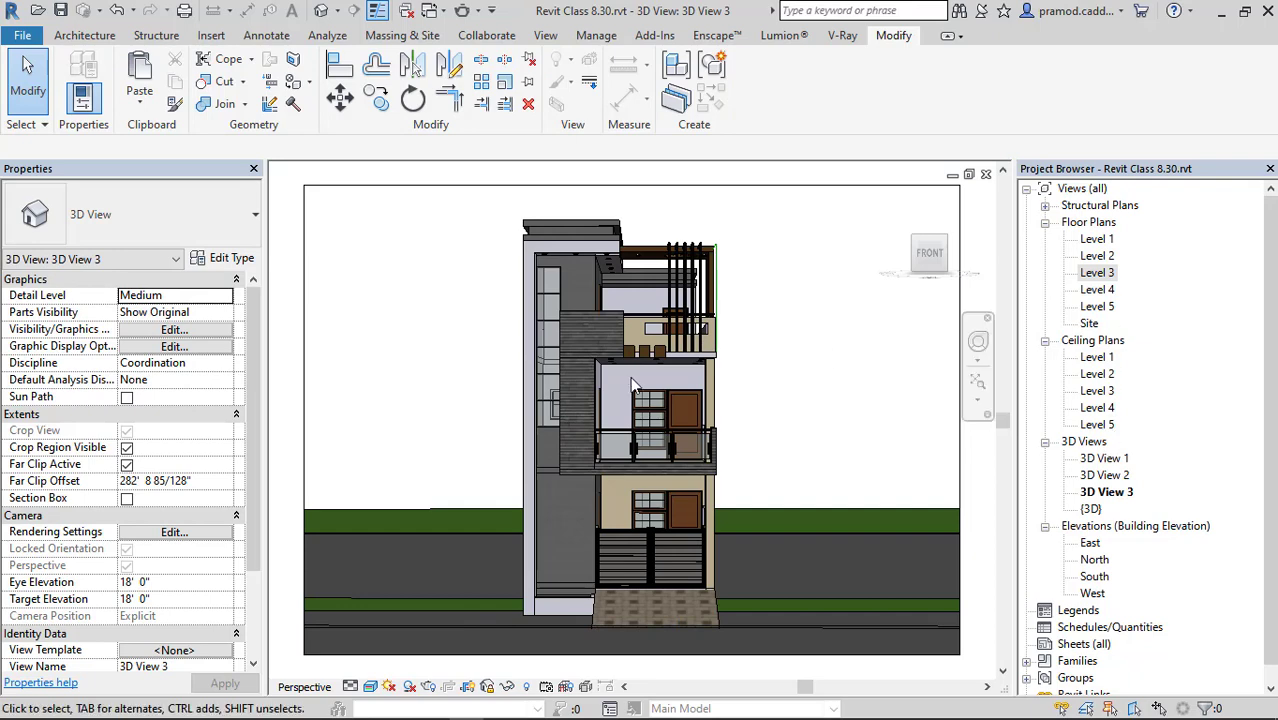
In the view's graphic display options, turn off Show Edges and turn on anti-aliased smooth lines and Cast Shadows.
{"action": "left_click", "coordinate": [370, 687]}
{"action": "left_click", "coordinate": [430, 543]}
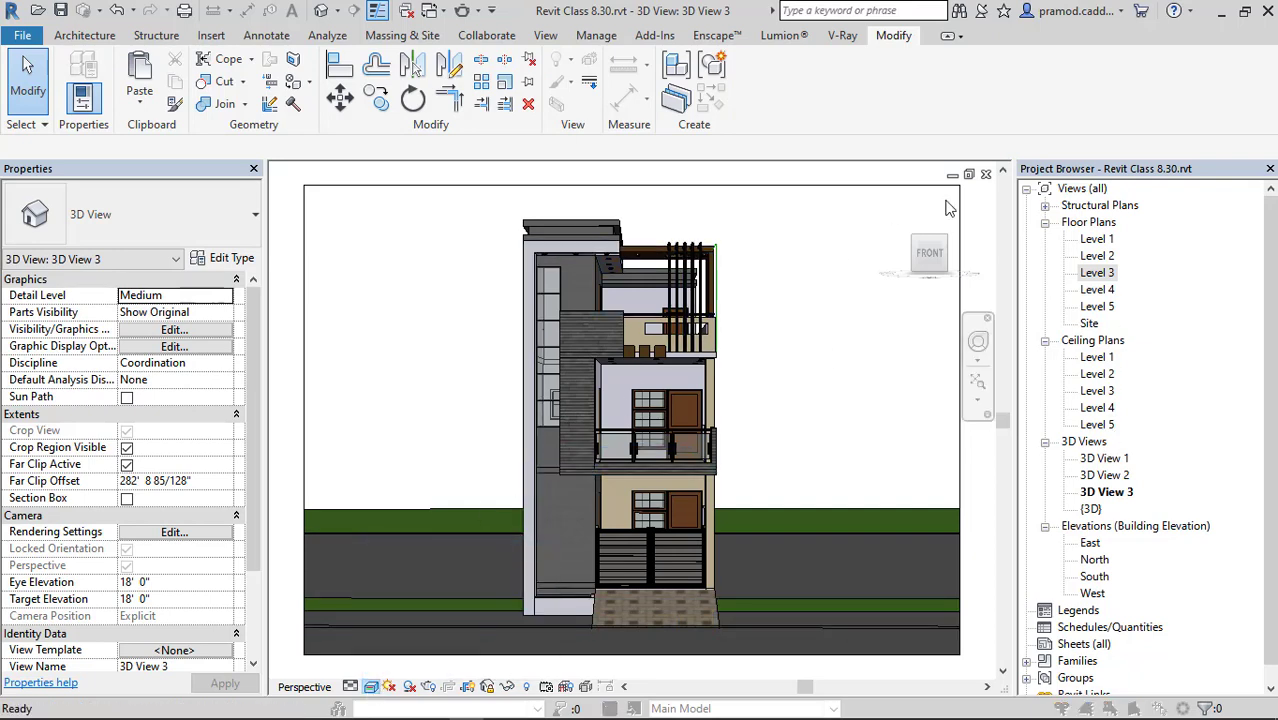
{"action": "left_click", "coordinate": [1012, 119]}
{"action": "left_click", "coordinate": [1012, 95]}
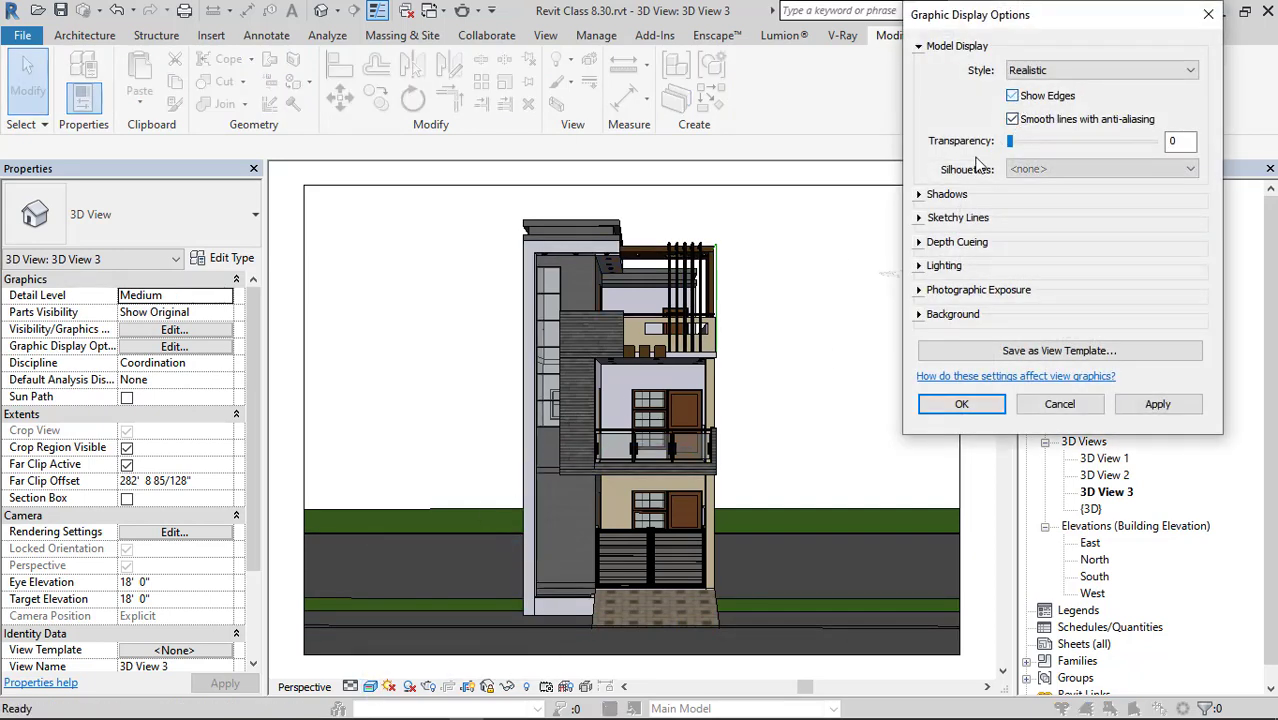
{"action": "left_click", "coordinate": [930, 194]}
{"action": "left_click", "coordinate": [1040, 208]}
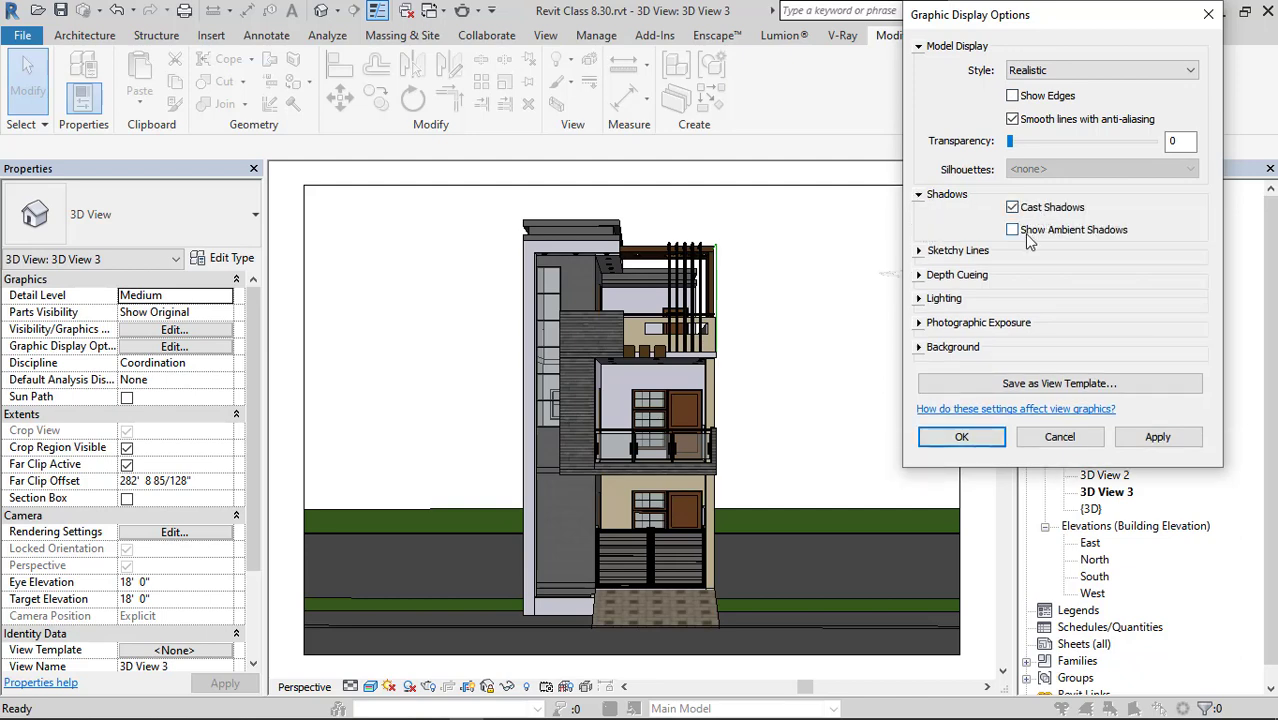
{"action": "left_click", "coordinate": [920, 194]}
Set the view's lighting to Sun 60, Ambient Light 20 and Shadows 20, and its background to Sky.
{"action": "left_click", "coordinate": [919, 266]}
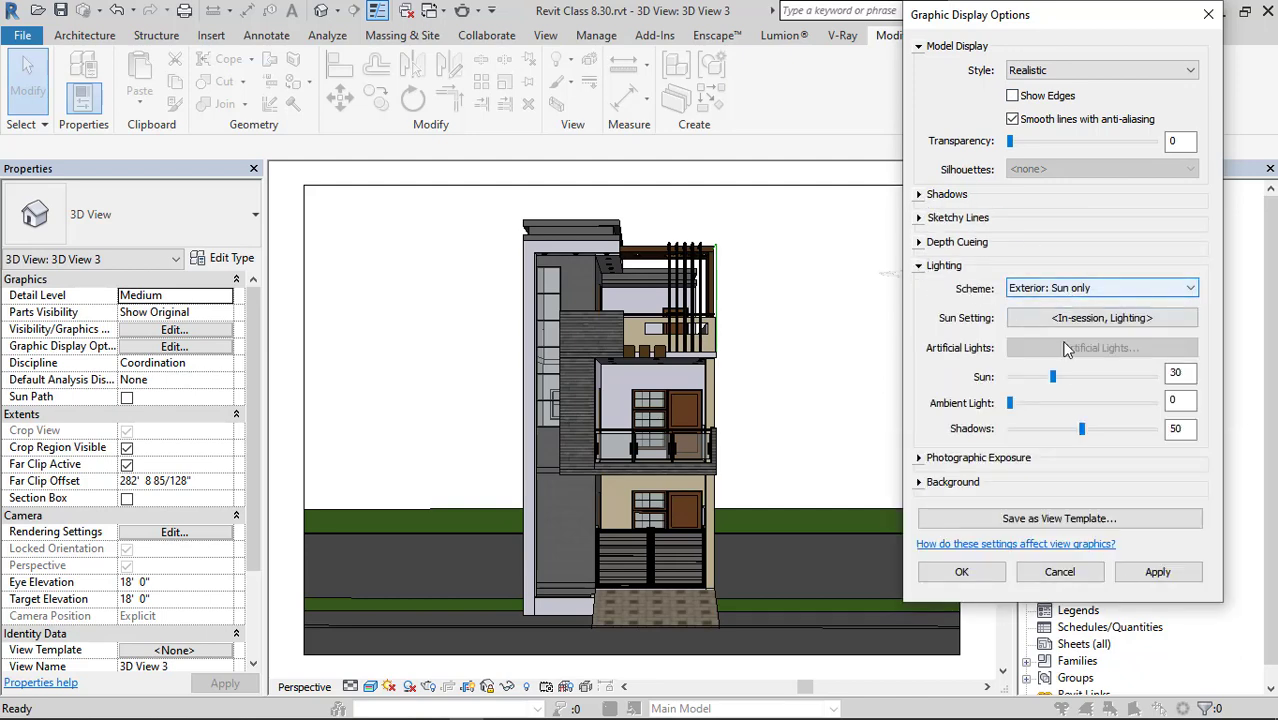
{"action": "left_click_drag", "start_coordinate": [1188, 374], "coordinate": [1151, 375]}
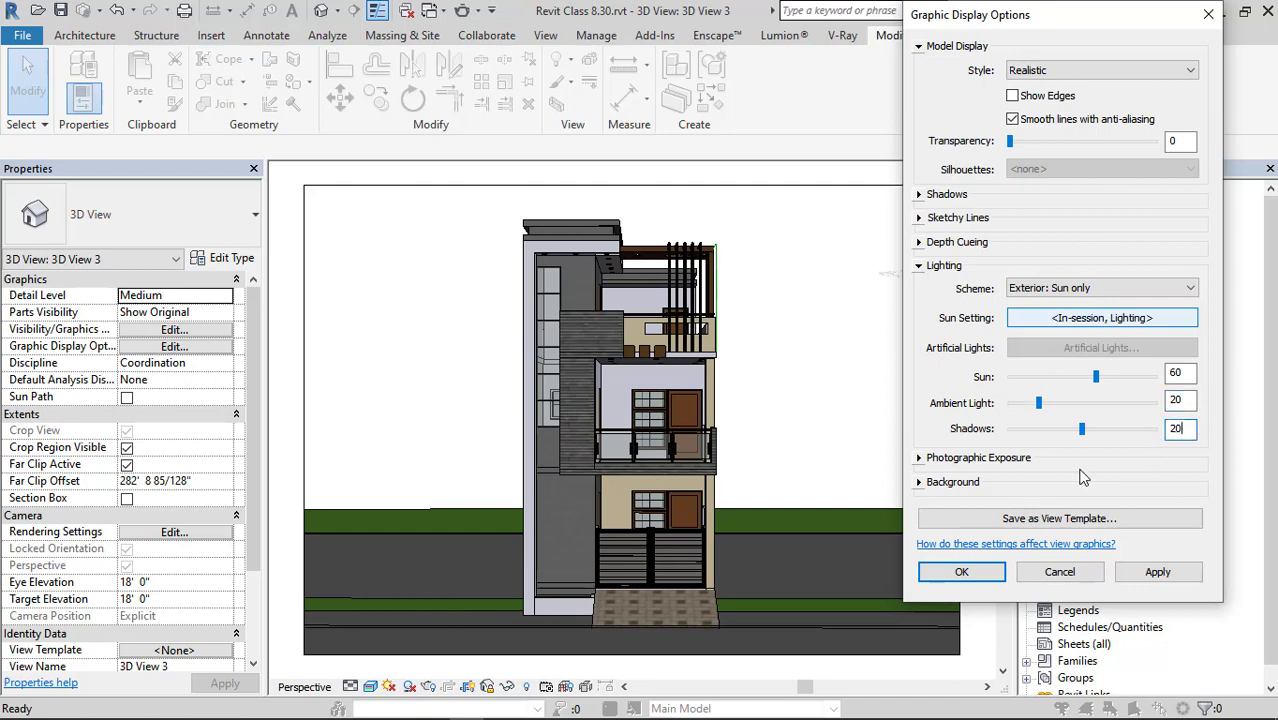
{"action": "left_click", "coordinate": [921, 483]}
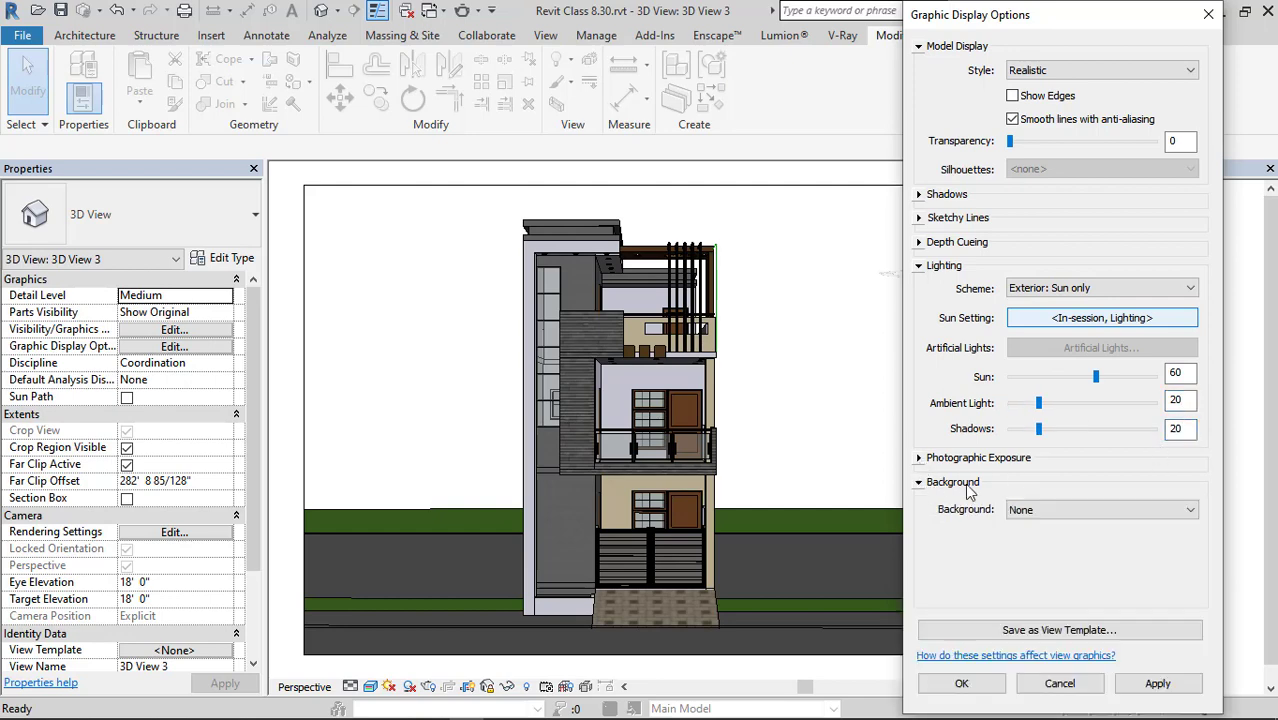
{"action": "left_click", "coordinate": [1069, 510]}
{"action": "left_click", "coordinate": [1052, 535]}
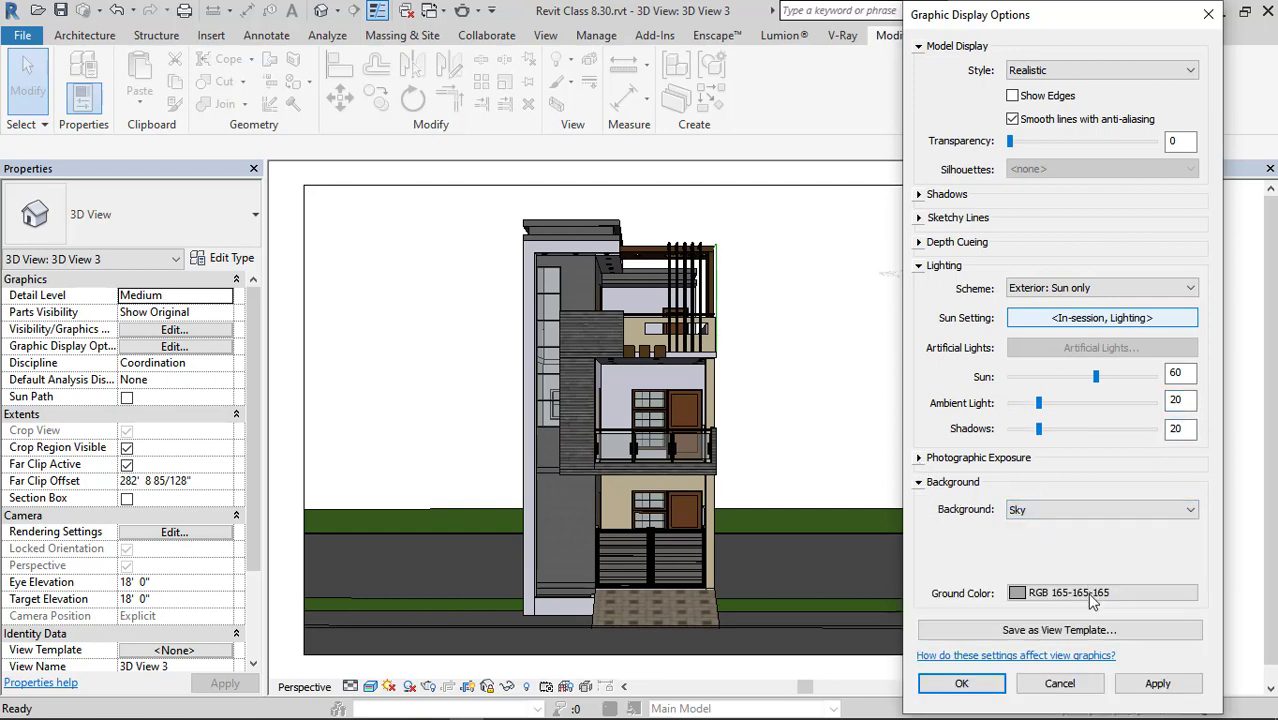
Change the view's background to Gradient with a light cyan sky color of RGB 187-255-255, and apply the display options.
{"action": "left_click", "coordinate": [1060, 512]}
{"action": "left_click", "coordinate": [1050, 551]}
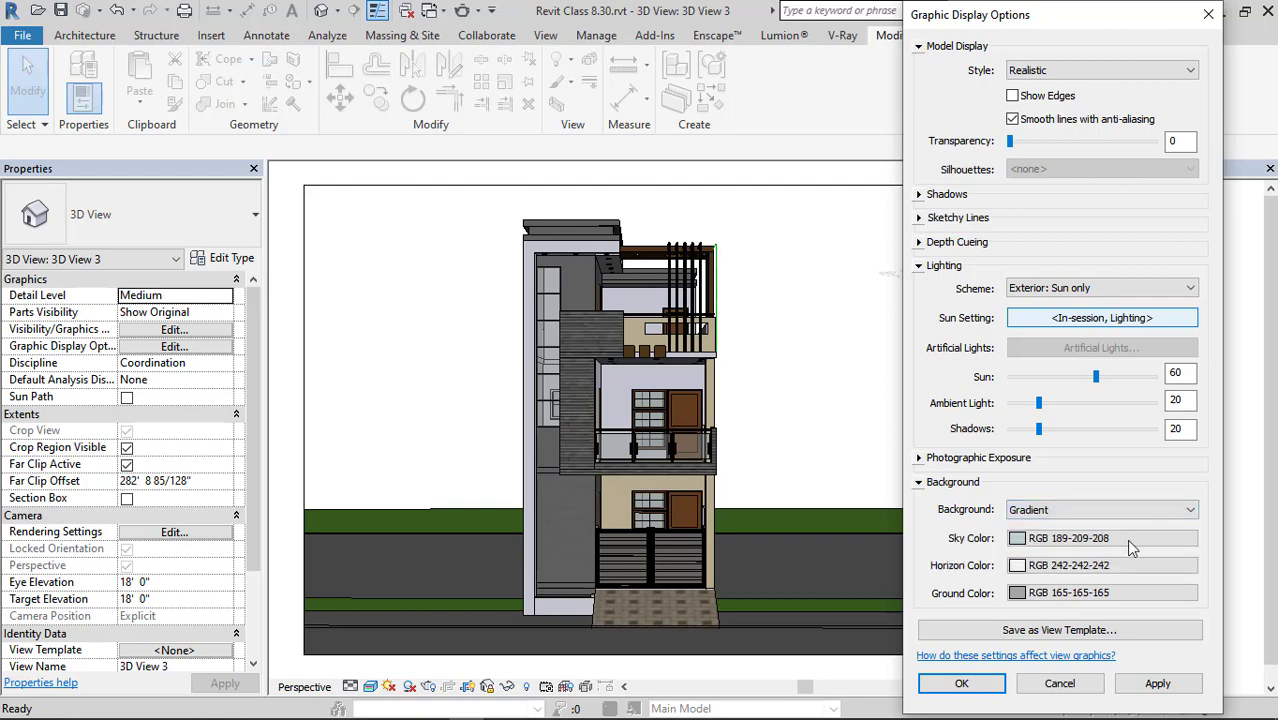
{"action": "left_click", "coordinate": [1126, 539]}
{"action": "left_click", "coordinate": [956, 232]}
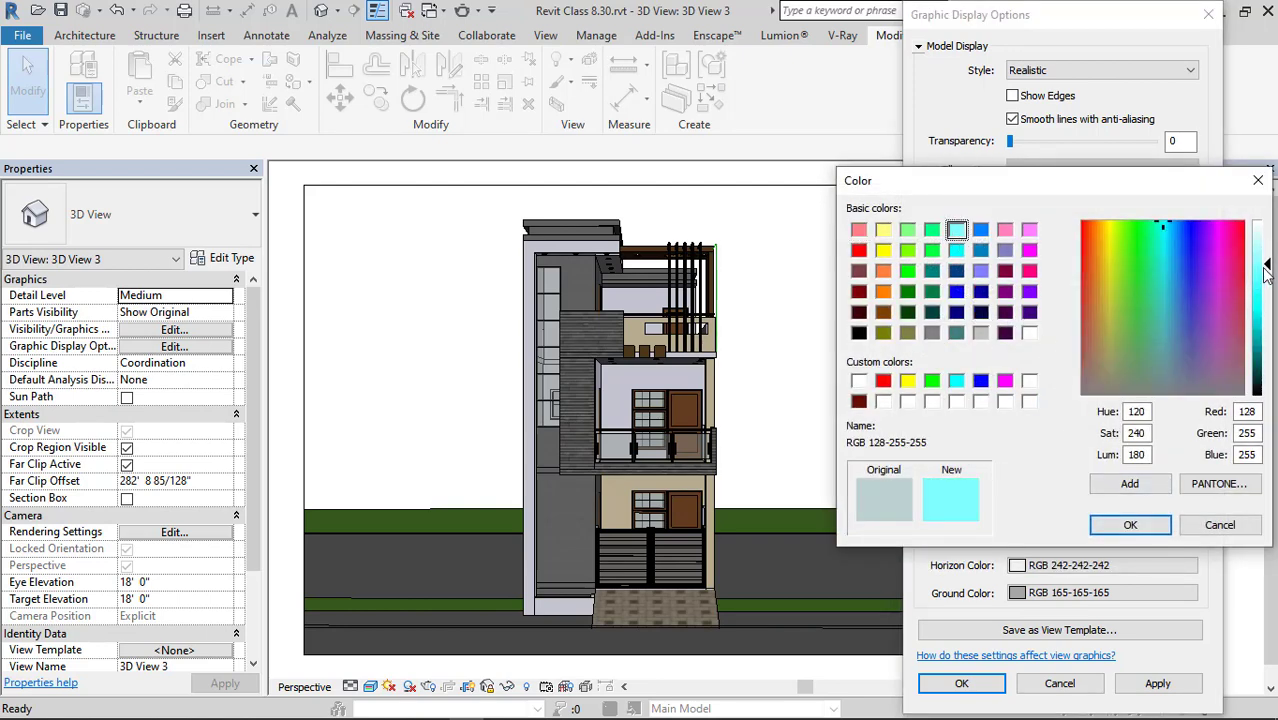
{"action": "left_click_drag", "start_coordinate": [1266, 268], "coordinate": [1268, 257]}
{"action": "left_click", "coordinate": [1130, 525]}
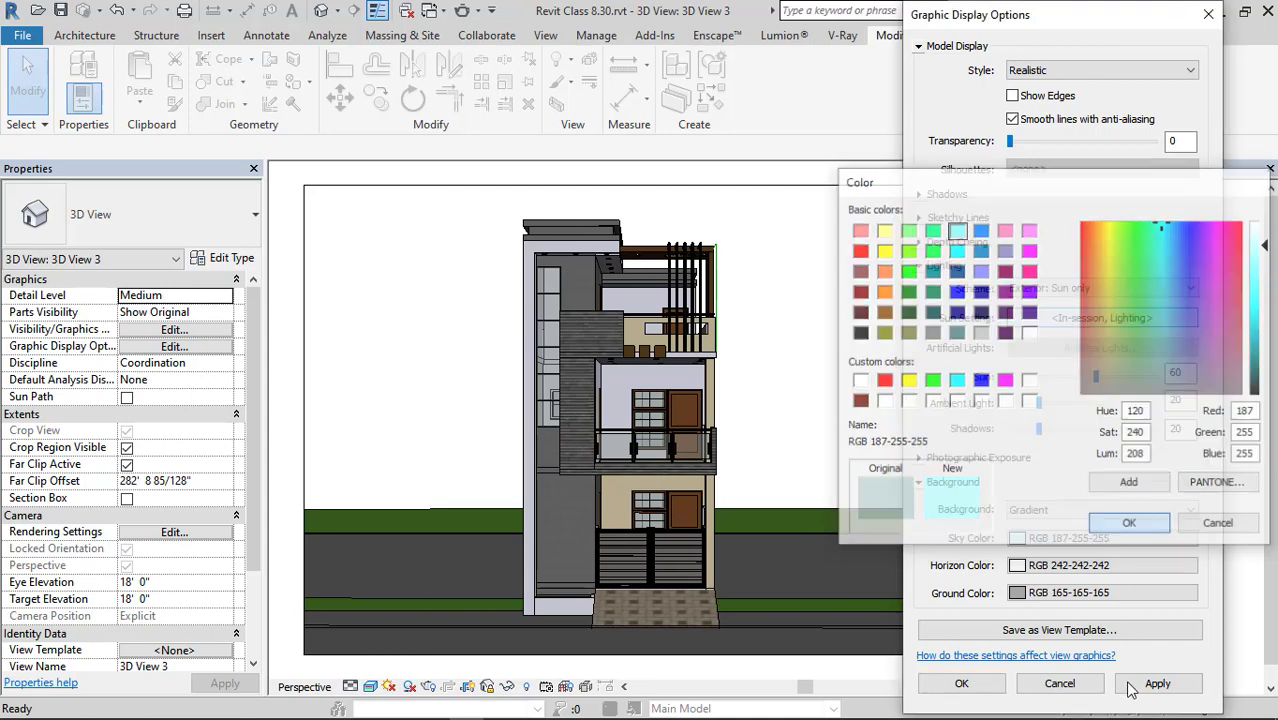
{"action": "left_click", "coordinate": [1150, 684]}
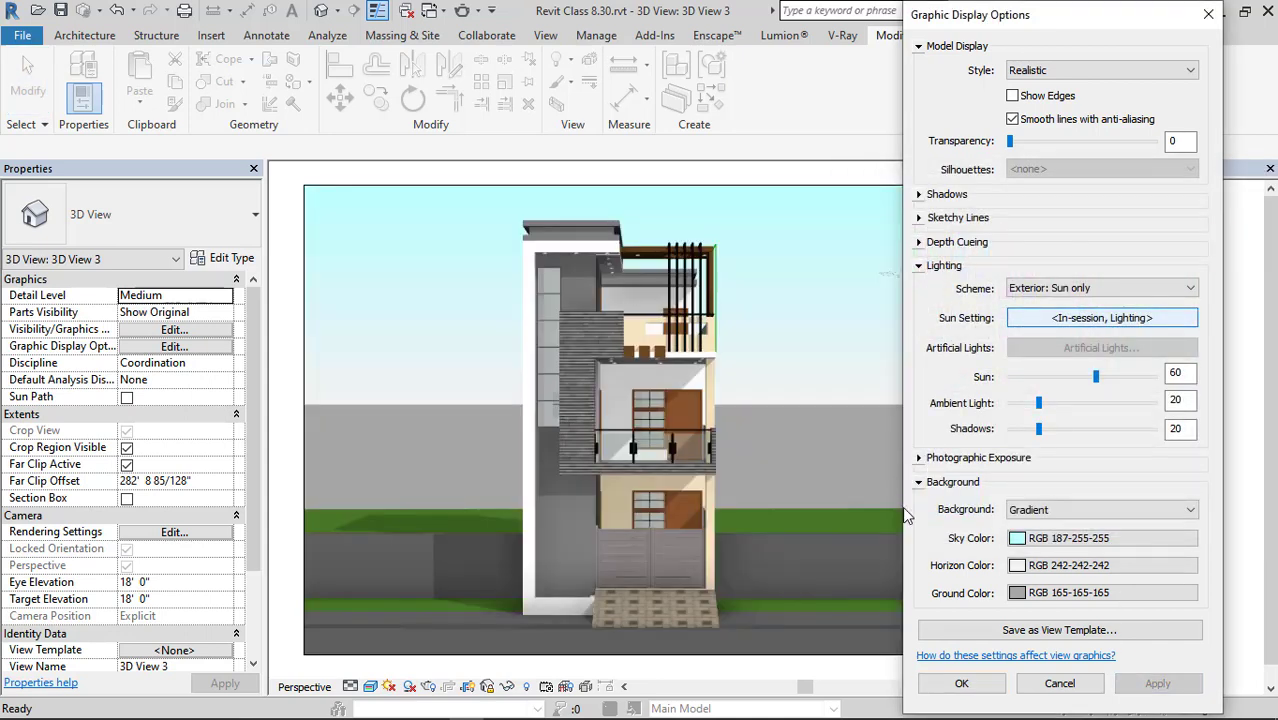
{"action": "left_click", "coordinate": [961, 684]}
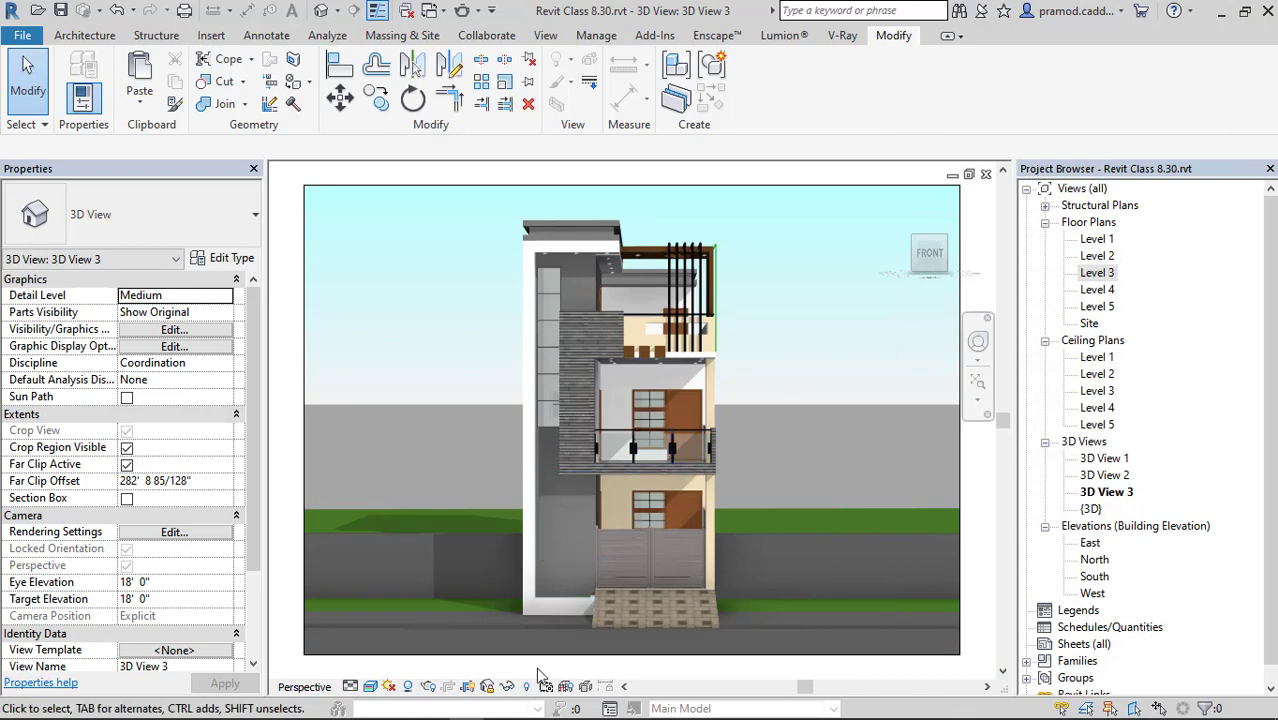
Check the earlier camera views 3D View 2 and 3D View 1, and delete 3D View 1 from the project.
{"action": "double_click", "coordinate": [1097, 478]}
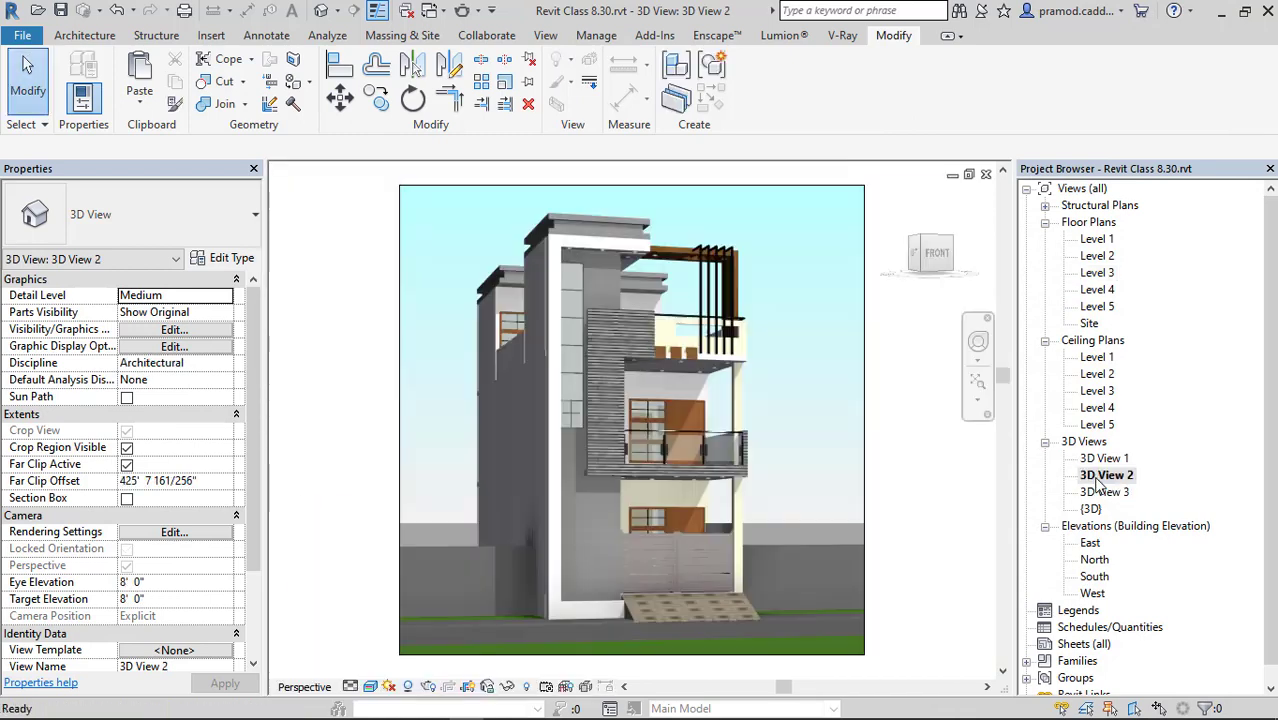
{"action": "double_click", "coordinate": [1105, 459]}
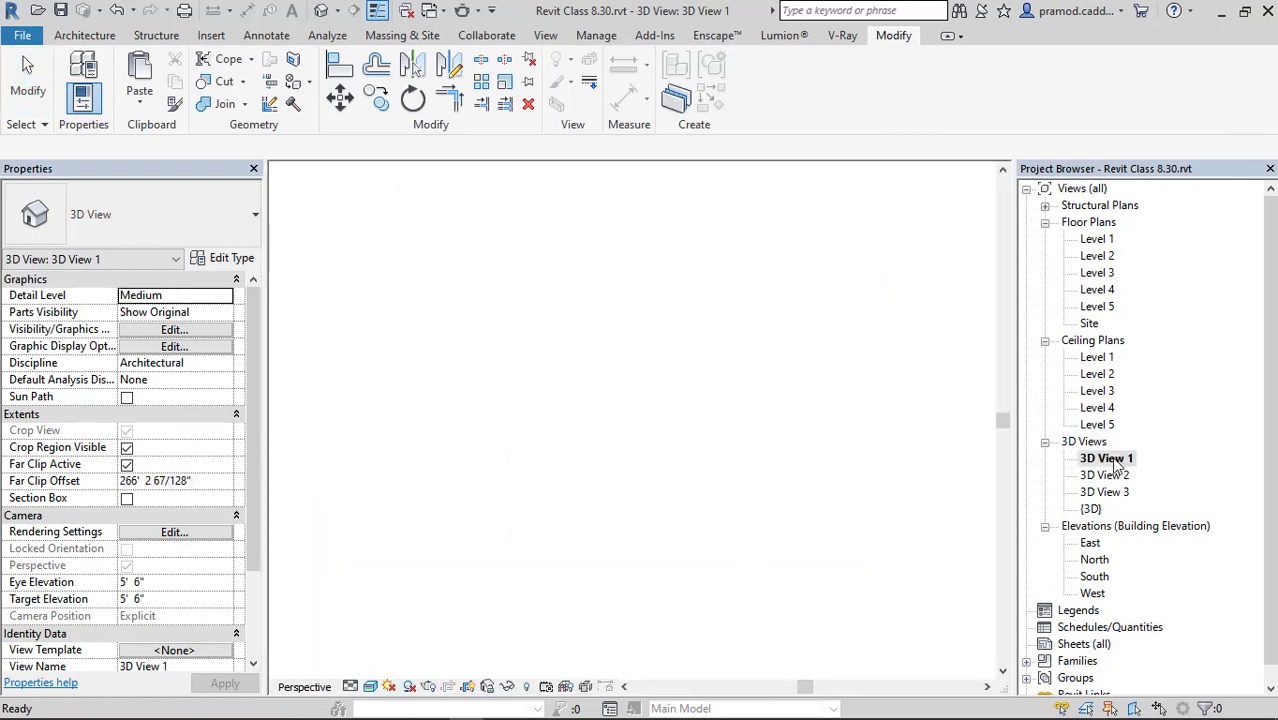
{"action": "right_click", "coordinate": [1105, 462]}
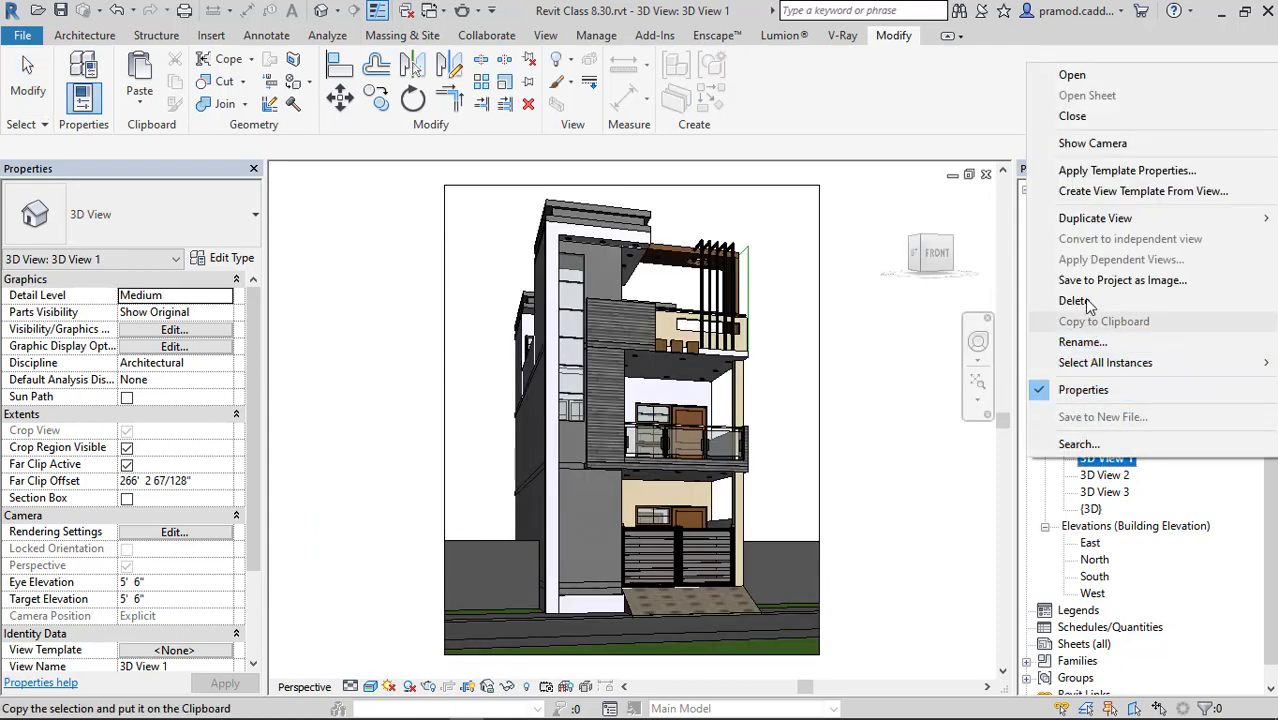
{"action": "left_click", "coordinate": [1075, 299]}
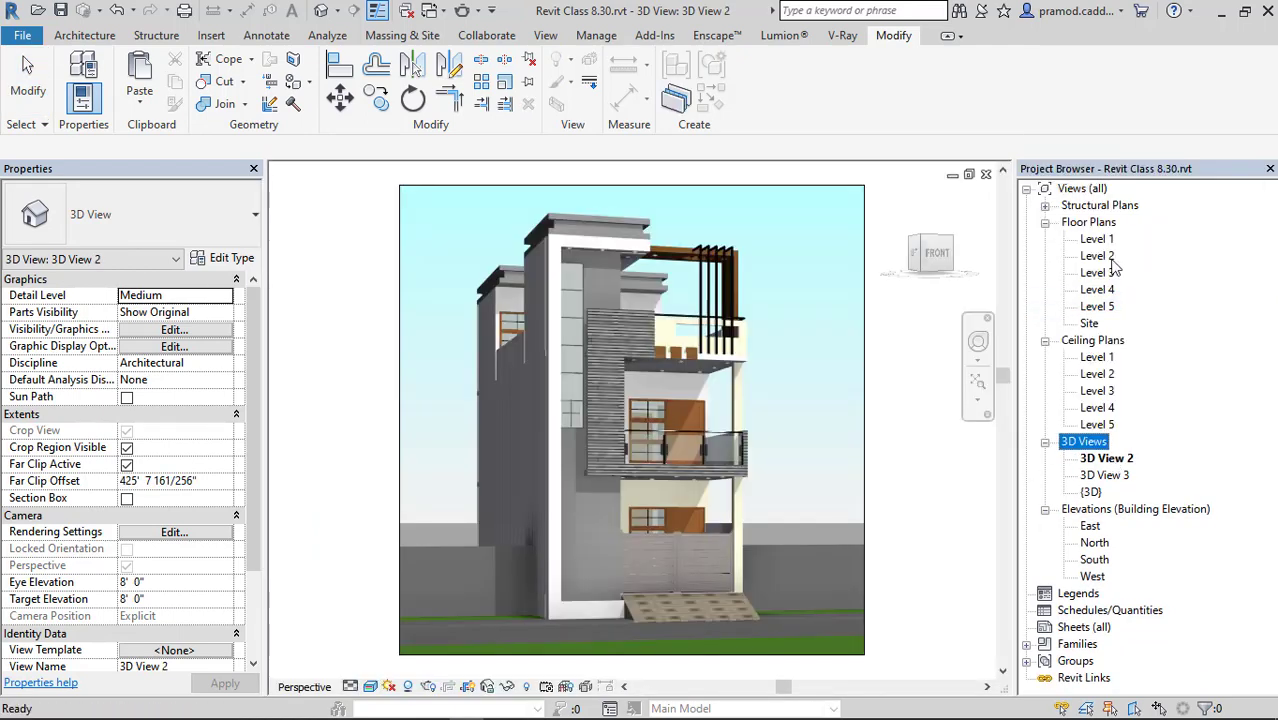
In the Level 2 floor plan, place a camera in front of the house to its right, aimed diagonally back across the building.
{"action": "double_click", "coordinate": [1097, 256]}
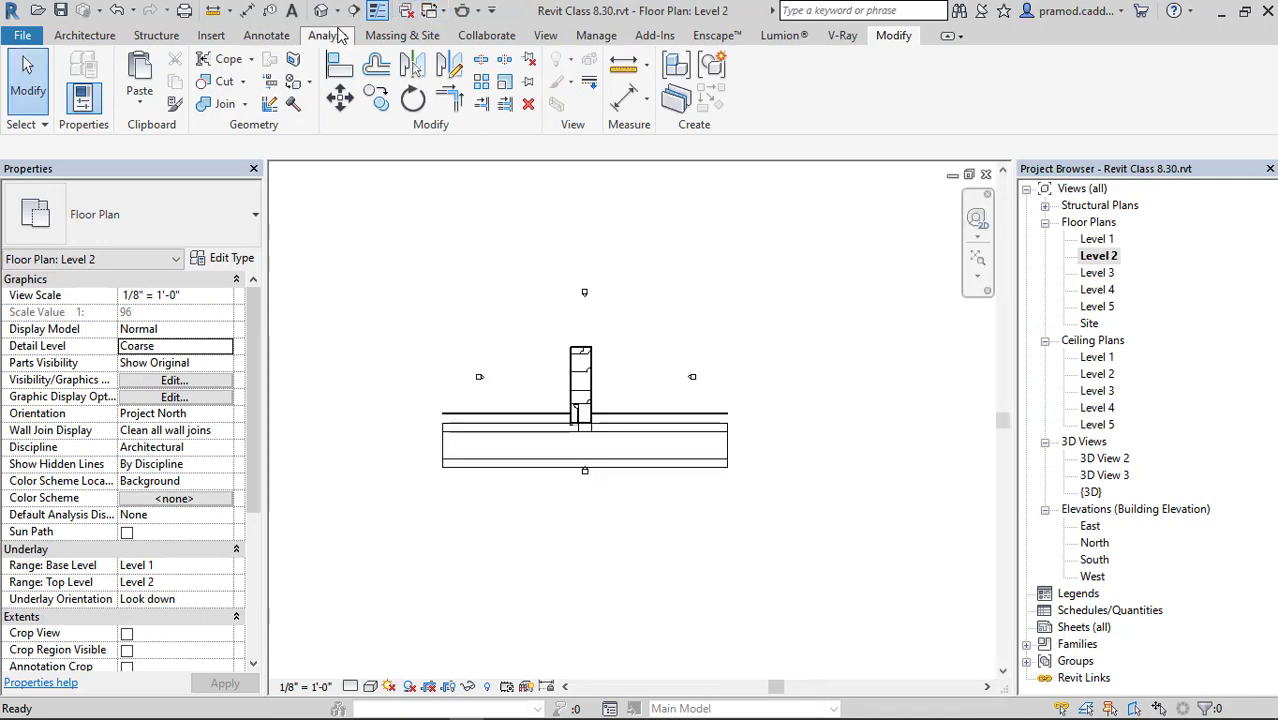
{"action": "left_click", "coordinate": [337, 10]}
{"action": "left_click", "coordinate": [350, 56]}
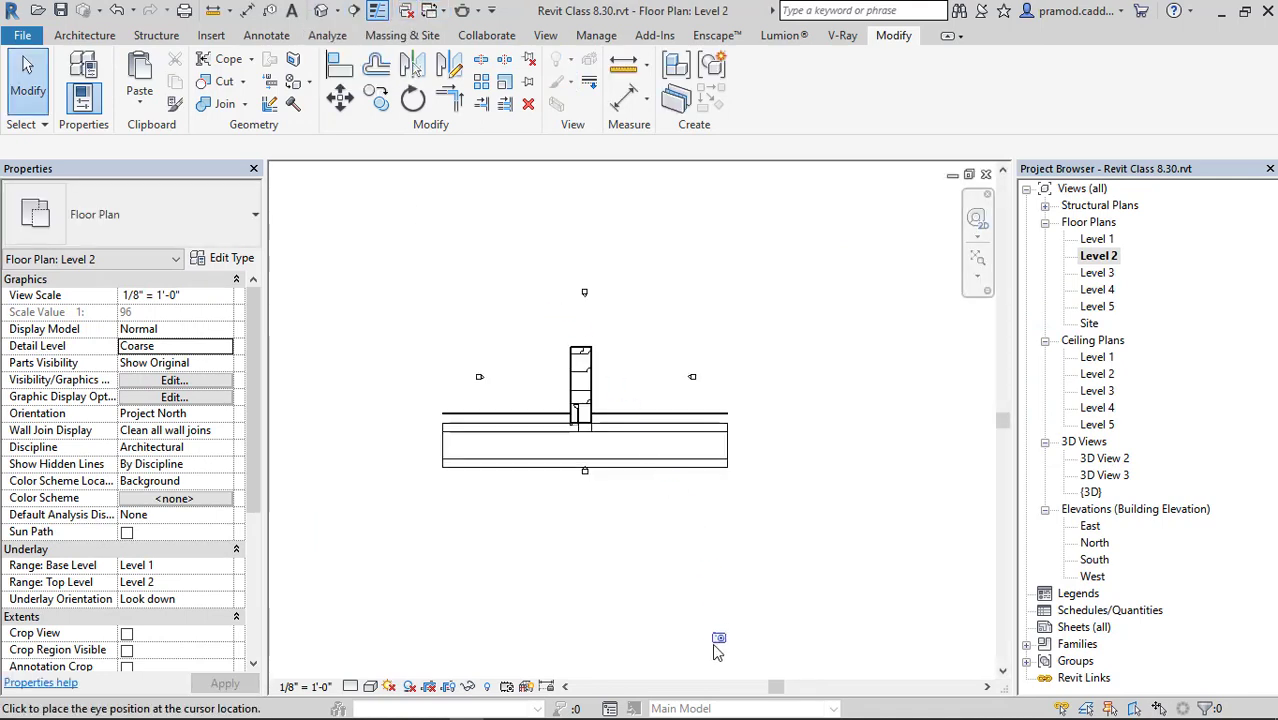
{"action": "left_click", "coordinate": [659, 667]}
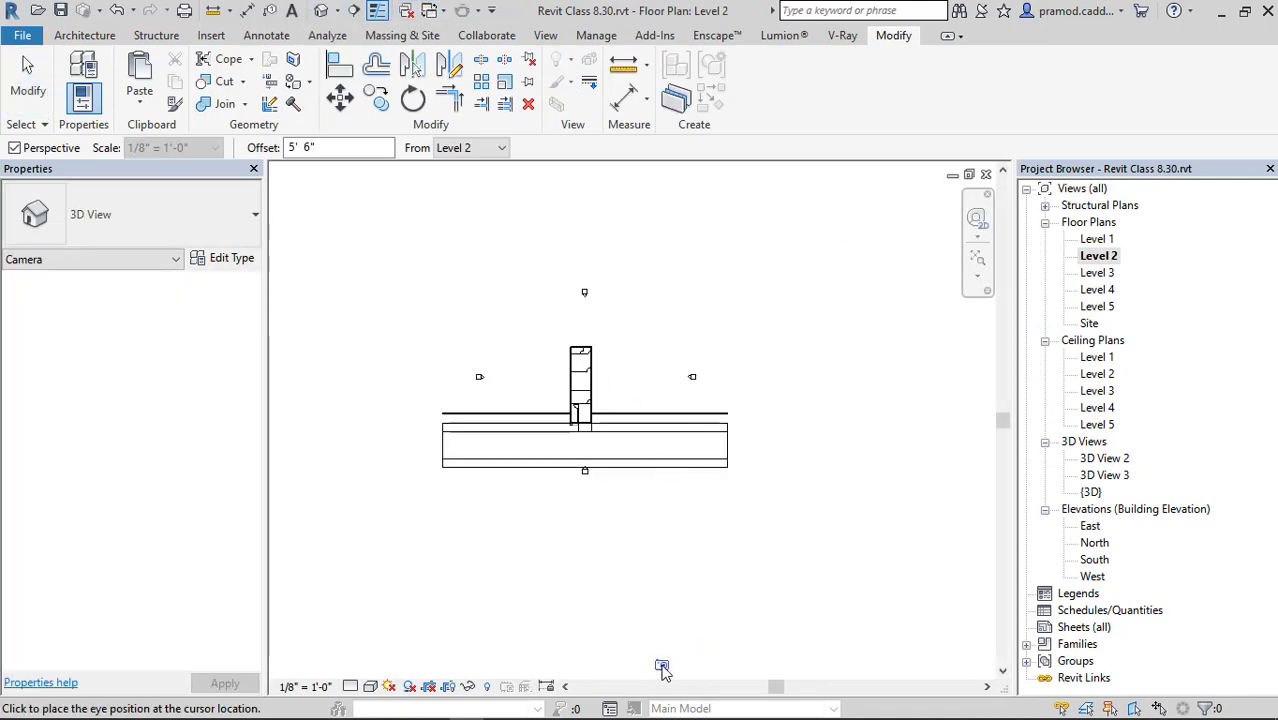
{"action": "left_click", "coordinate": [472, 284]}
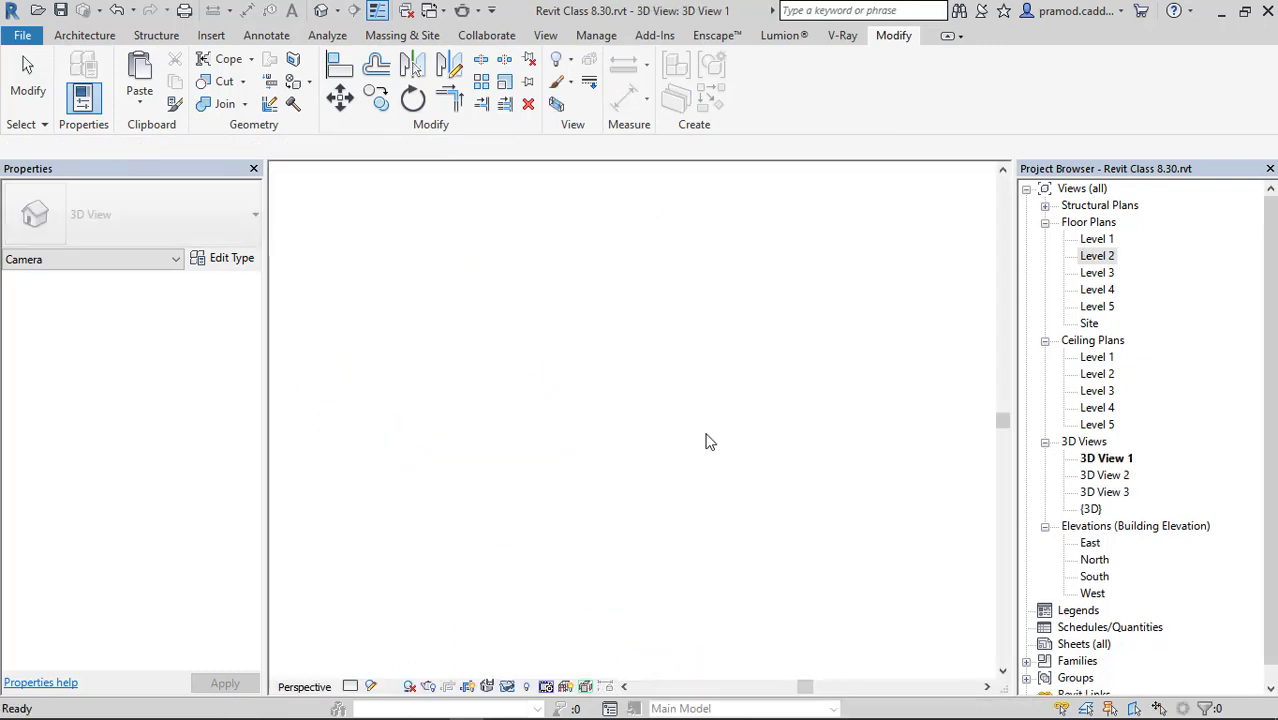
Tighten the new camera view's crop region on all four sides so it closely frames the house's front and right side.
{"action": "left_click_drag", "start_coordinate": [631, 654], "coordinate": [653, 467]}
{"action": "left_click_drag", "start_coordinate": [316, 330], "coordinate": [631, 330]}
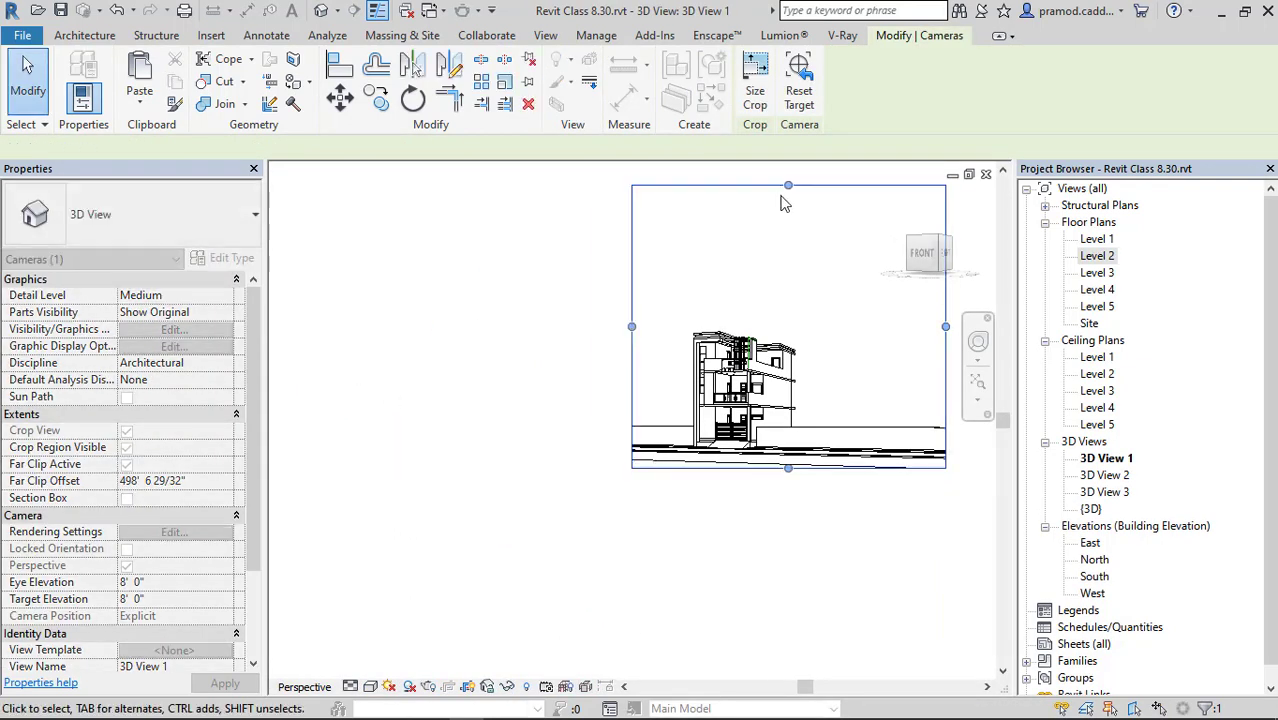
{"action": "left_click_drag", "start_coordinate": [788, 186], "coordinate": [788, 314]}
{"action": "left_click_drag", "start_coordinate": [945, 388], "coordinate": [841, 383]}
{"action": "left_click_drag", "start_coordinate": [946, 420], "coordinate": [843, 420]}
{"action": "mouse_move", "coordinate": [318, 420]}
{"action": "left_mouse_down"}
{"action": "mouse_move", "coordinate": [388, 424]}
{"action": "mouse_move", "coordinate": [340, 420]}
{"action": "left_mouse_up"}
{"action": "left_click_drag", "start_coordinate": [591, 655], "coordinate": [591, 643]}
{"action": "left_click_drag", "start_coordinate": [843, 413], "coordinate": [820, 410]}
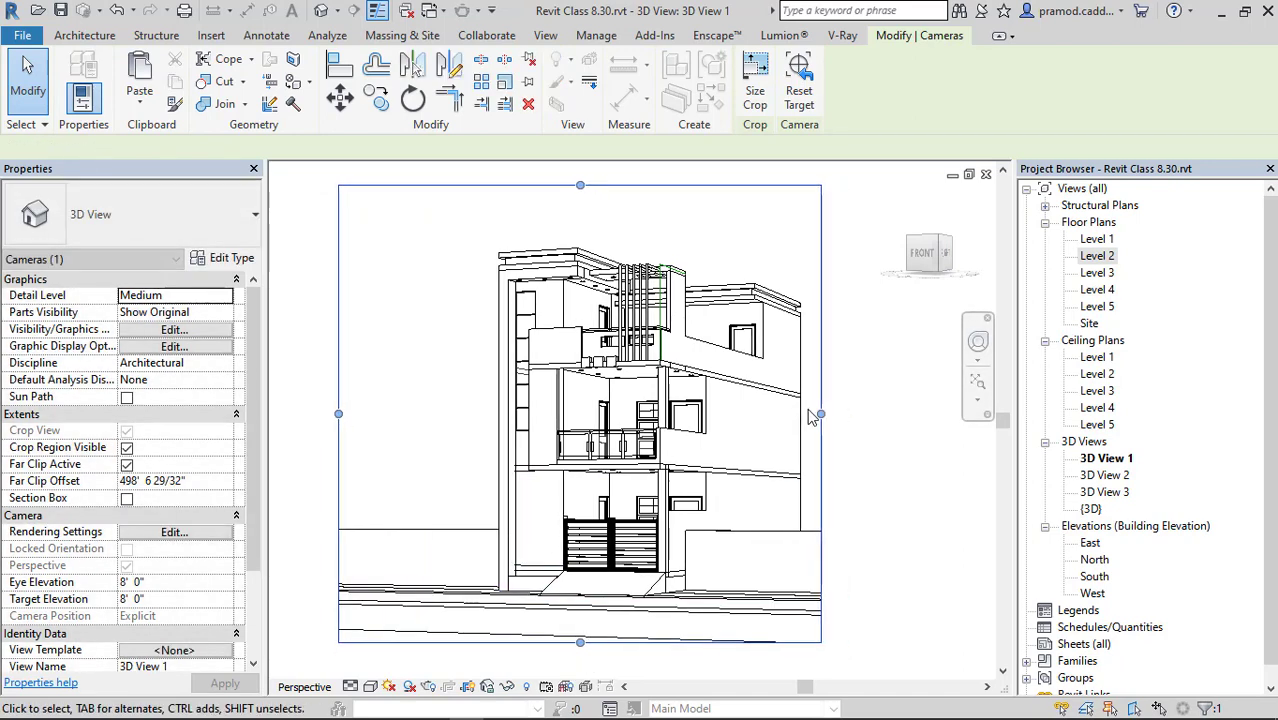
{"action": "left_click_drag", "start_coordinate": [646, 181], "coordinate": [642, 215]}
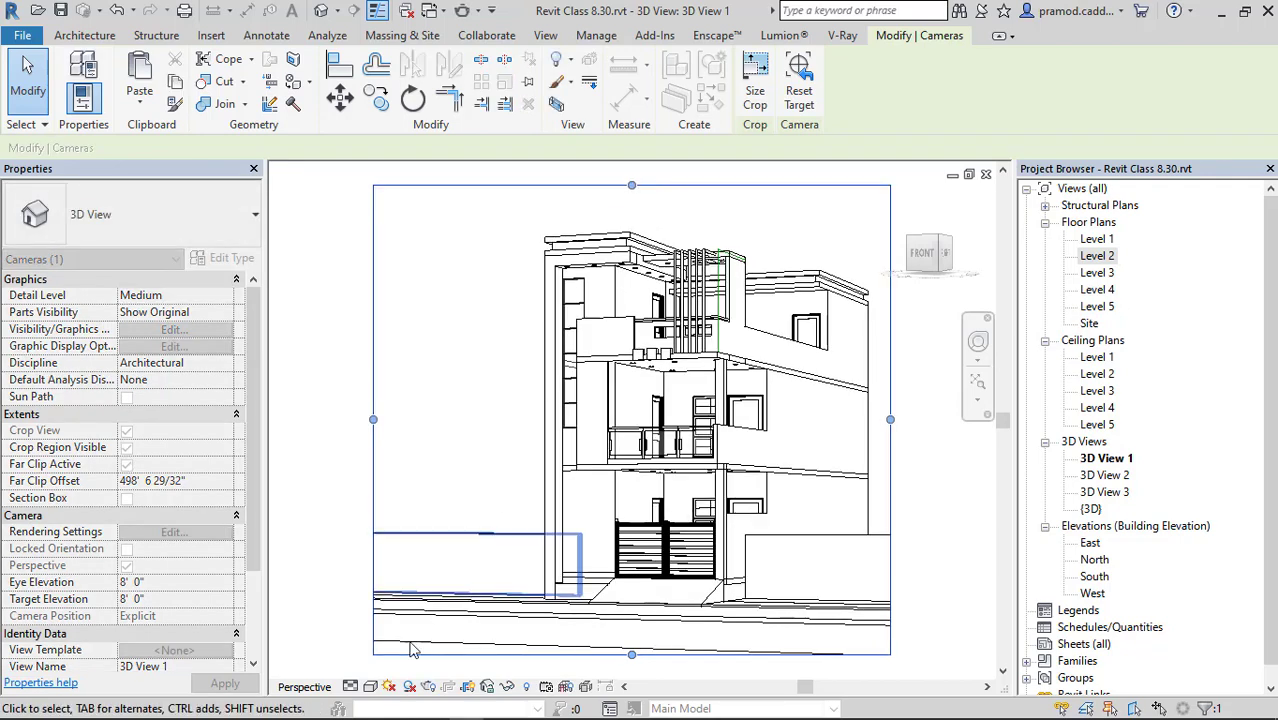
Set the angled camera view's visual style to Realistic, and save its orientation and lock the view.
{"action": "left_click", "coordinate": [370, 686]}
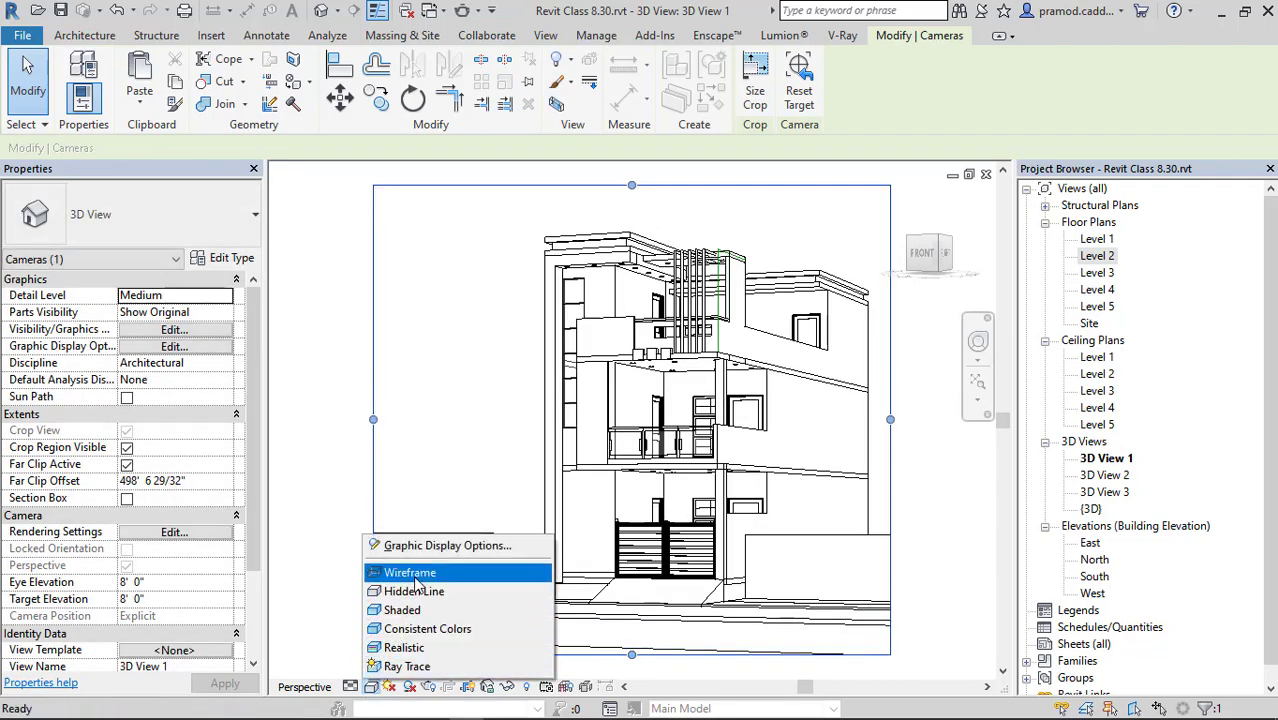
{"action": "left_click", "coordinate": [408, 650]}
{"action": "left_click", "coordinate": [487, 686]}
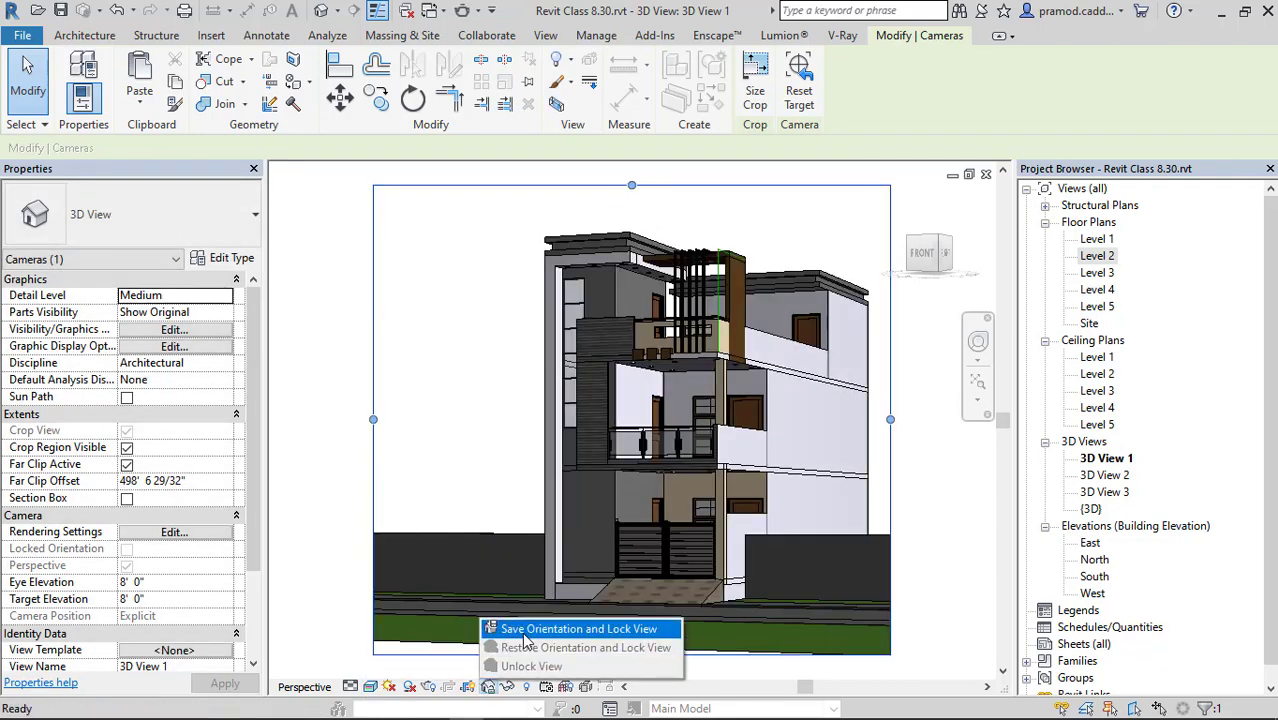
{"action": "left_click", "coordinate": [570, 628]}
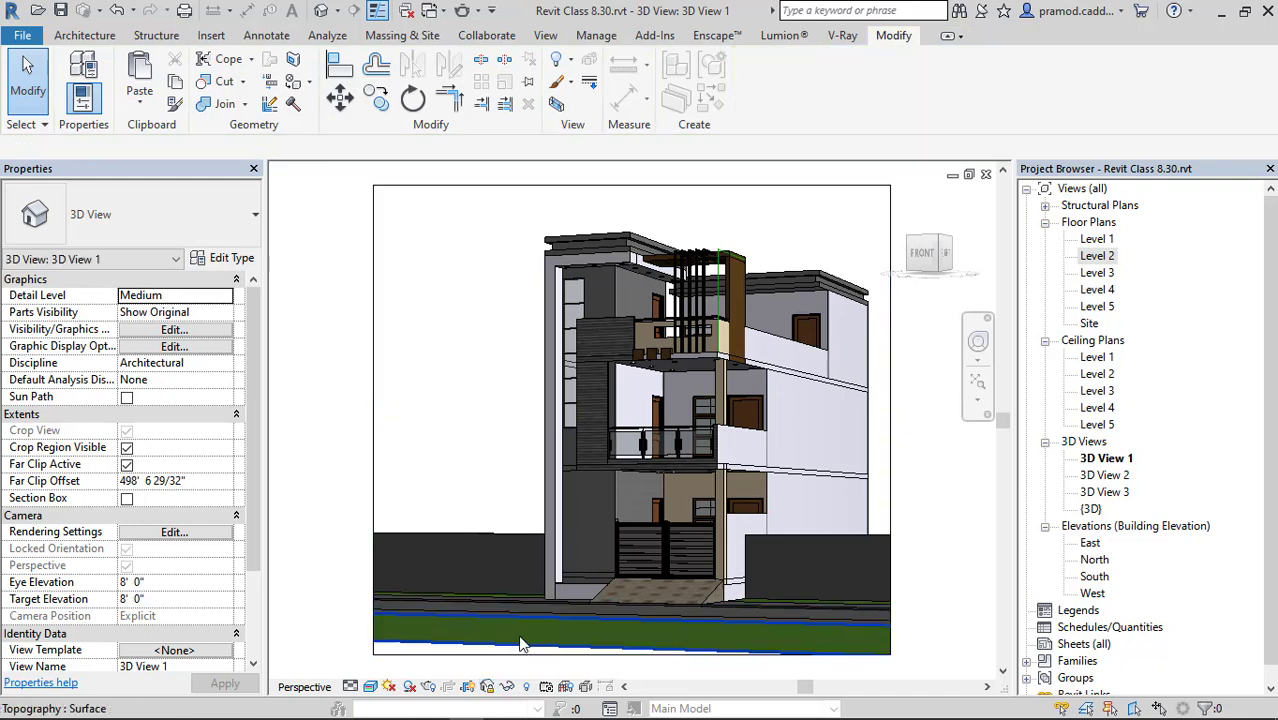
Trim the lower edge of the camera view's crop region slightly, up to the grass strip in front of the road.
{"action": "left_click", "coordinate": [629, 652]}
{"action": "left_click_drag", "start_coordinate": [629, 640], "coordinate": [631, 637]}
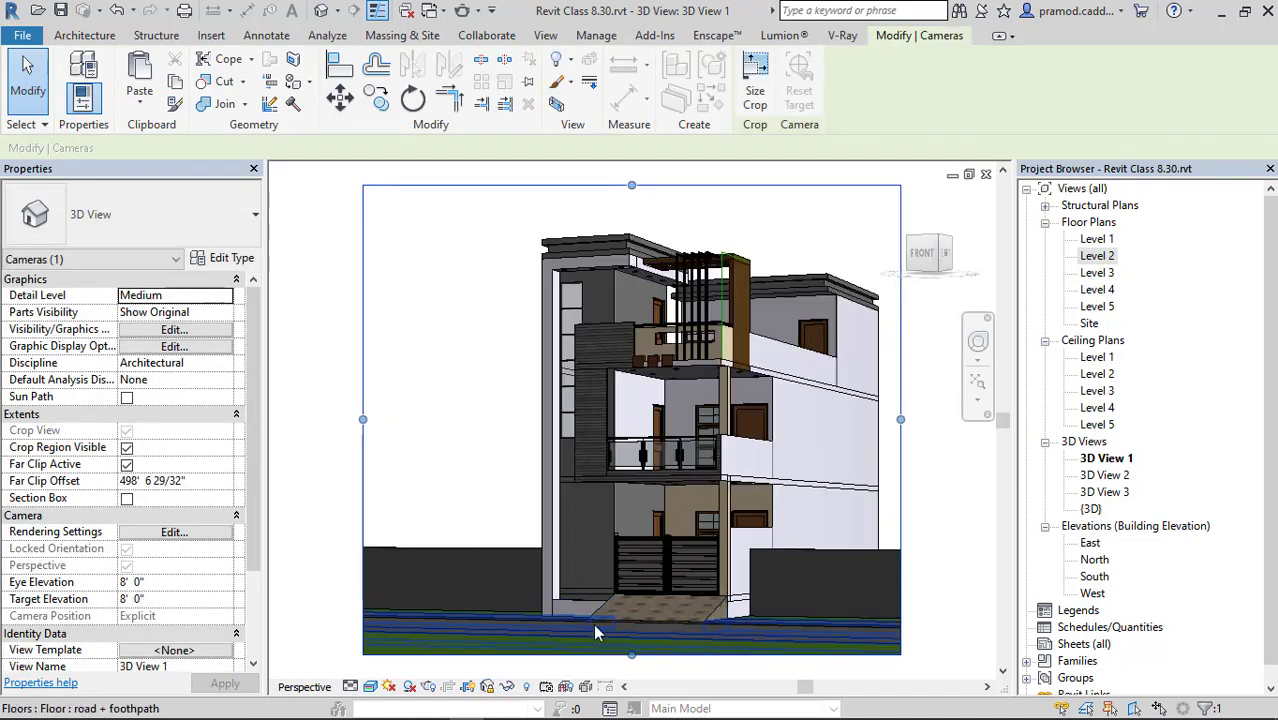
In the angled view's graphic display options, turn off Show Edges and turn on anti-aliased smooth lines and Cast Shadows.
{"action": "left_click", "coordinate": [370, 686]}
{"action": "left_click", "coordinate": [440, 545]}
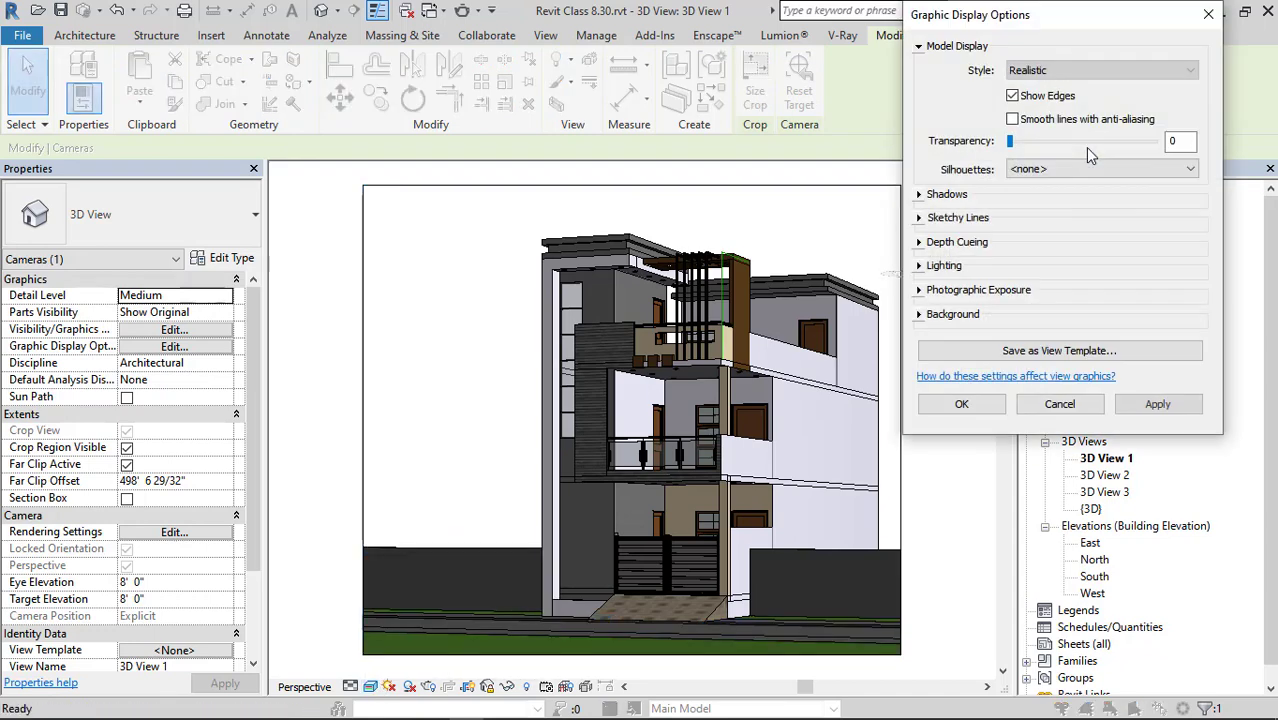
{"action": "left_click", "coordinate": [1030, 99]}
{"action": "left_click", "coordinate": [920, 195]}
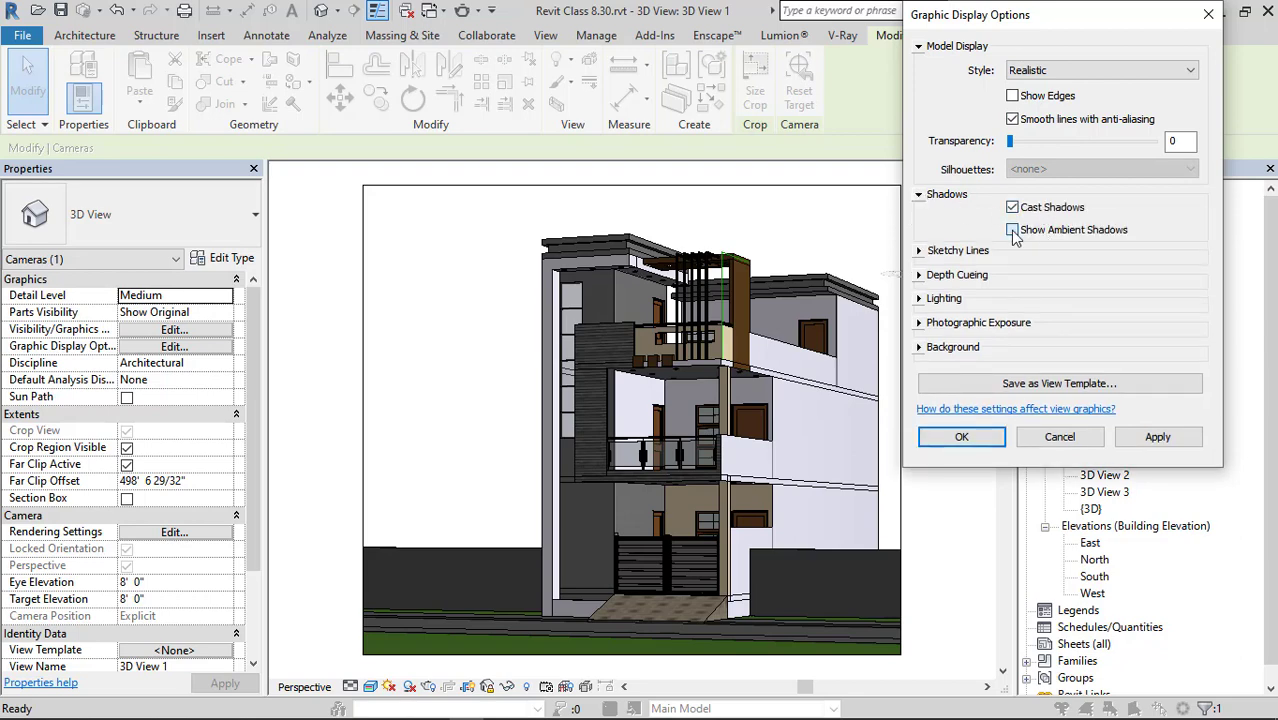
{"action": "left_click", "coordinate": [918, 196]}
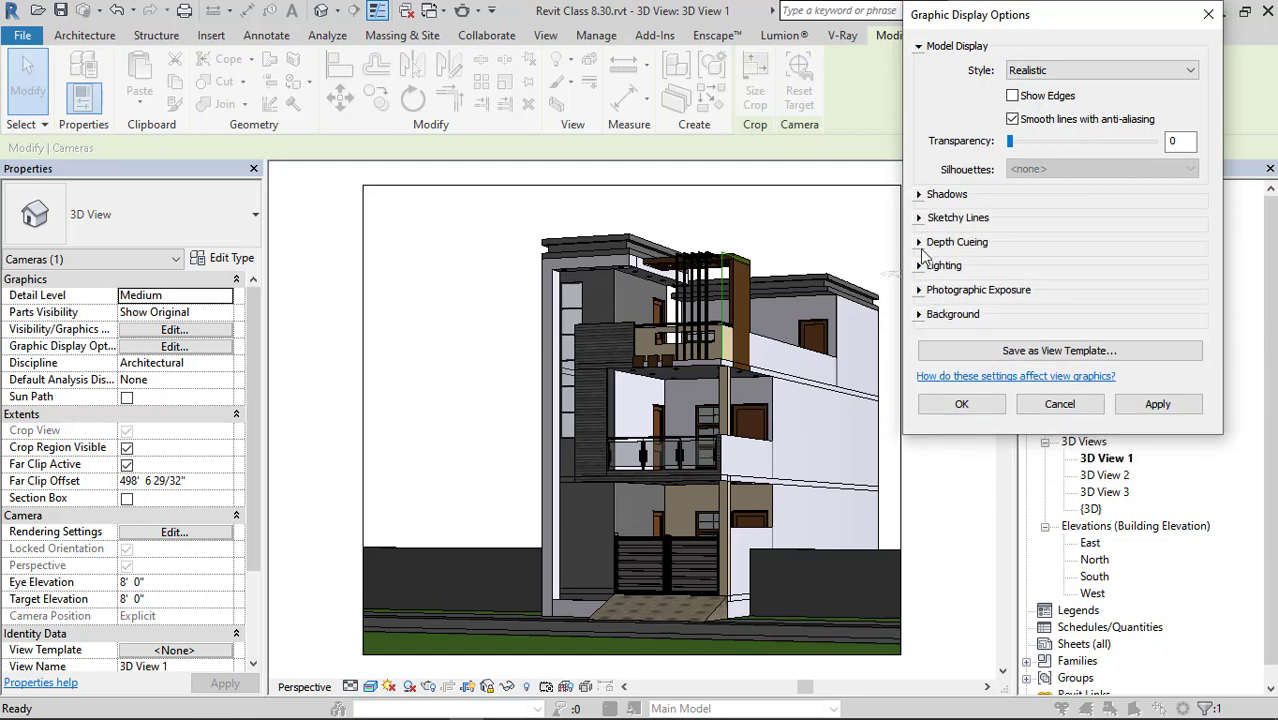
Set the view's lighting scheme to Interior: Artificial only and apply it to preview the house at night.
{"action": "left_click", "coordinate": [920, 266]}
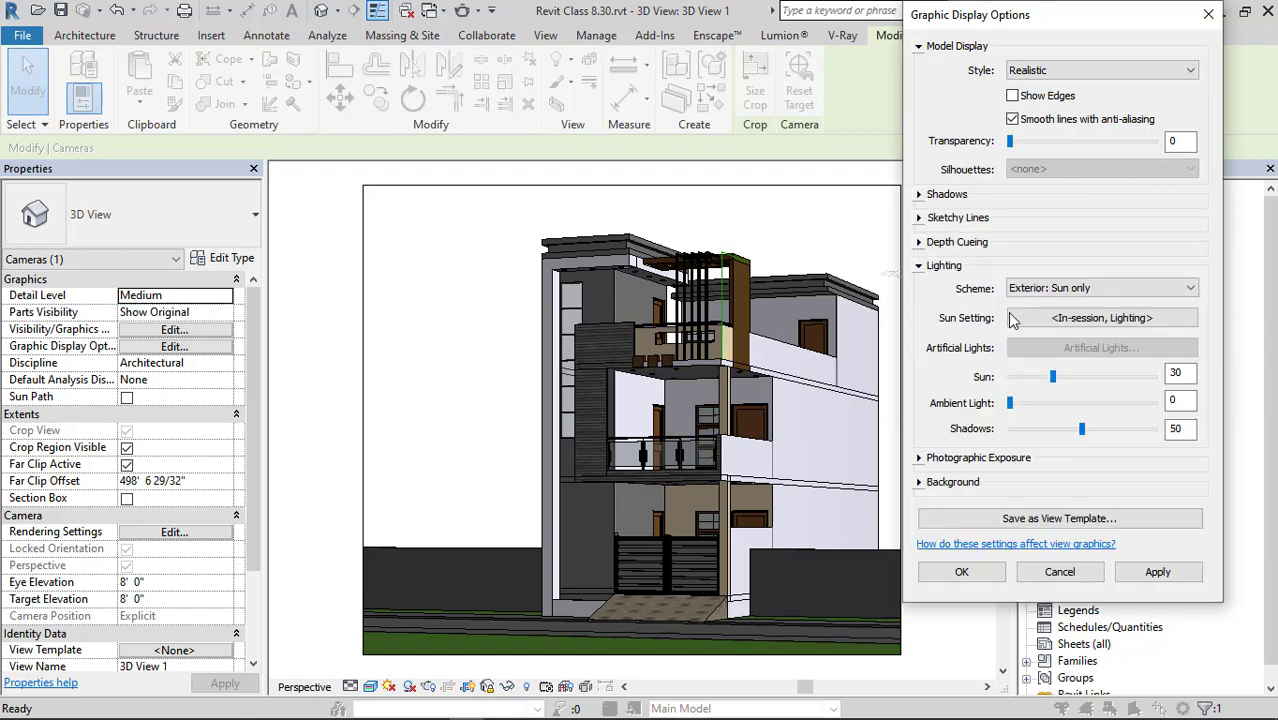
{"action": "left_click", "coordinate": [1094, 293]}
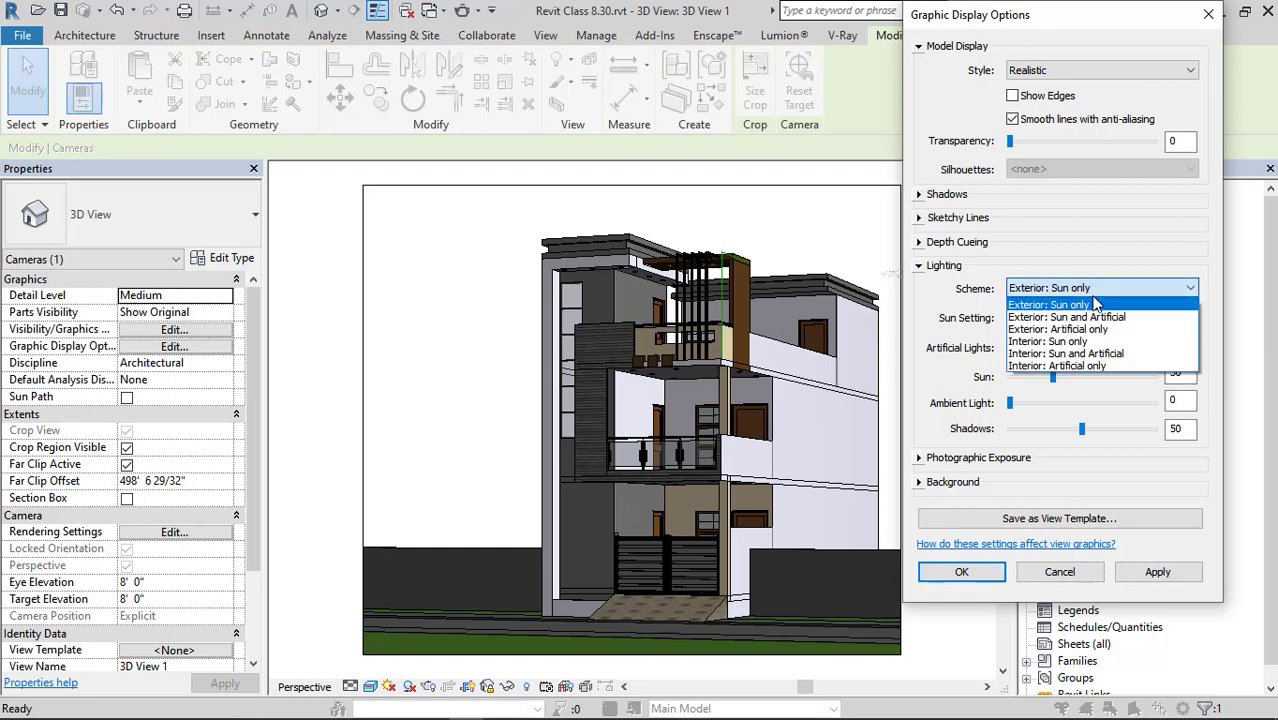
{"action": "left_click", "coordinate": [1097, 366]}
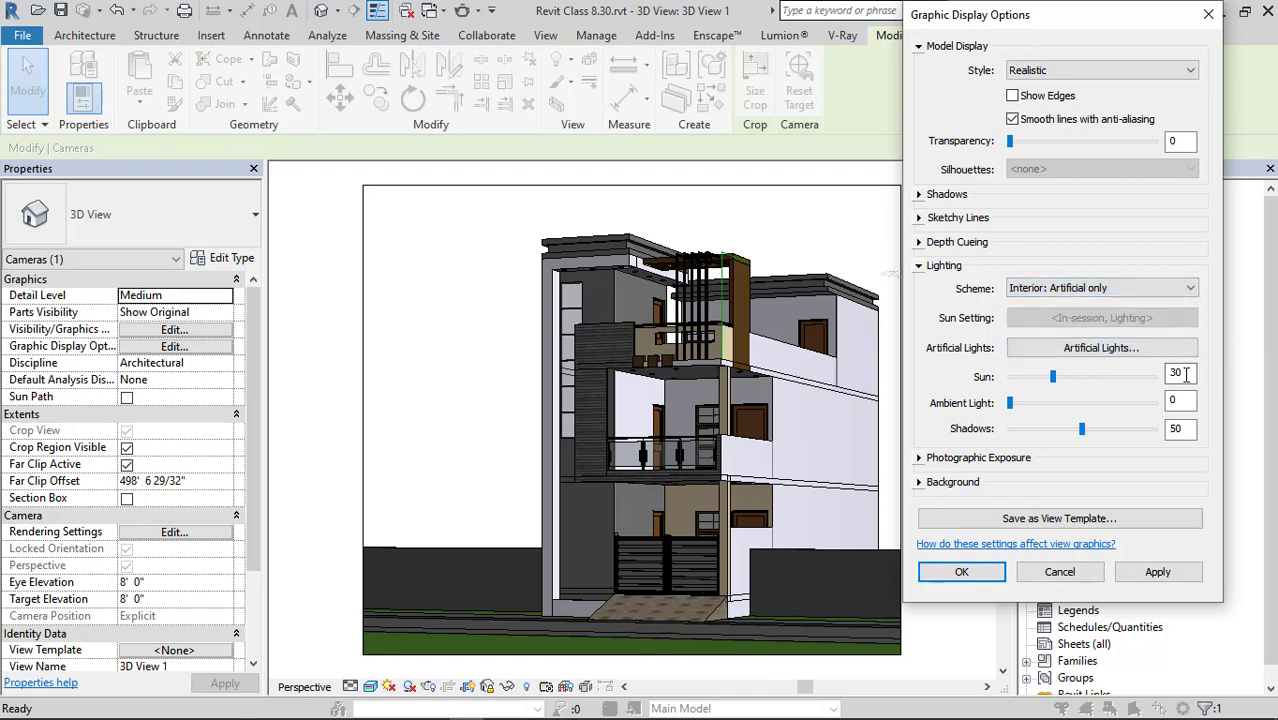
{"action": "left_click", "coordinate": [1150, 575]}
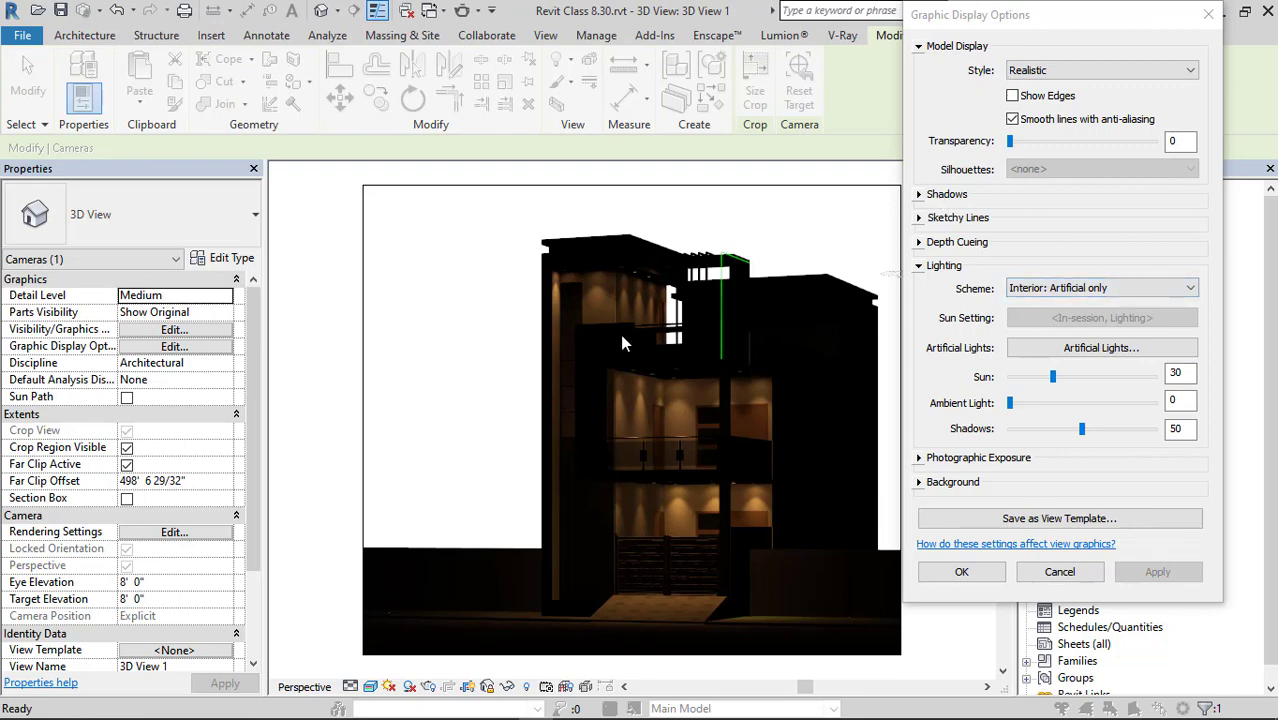
Set the angled view's background to Sky and apply it.
{"action": "left_click", "coordinate": [919, 483]}
{"action": "left_click", "coordinate": [1088, 510]}
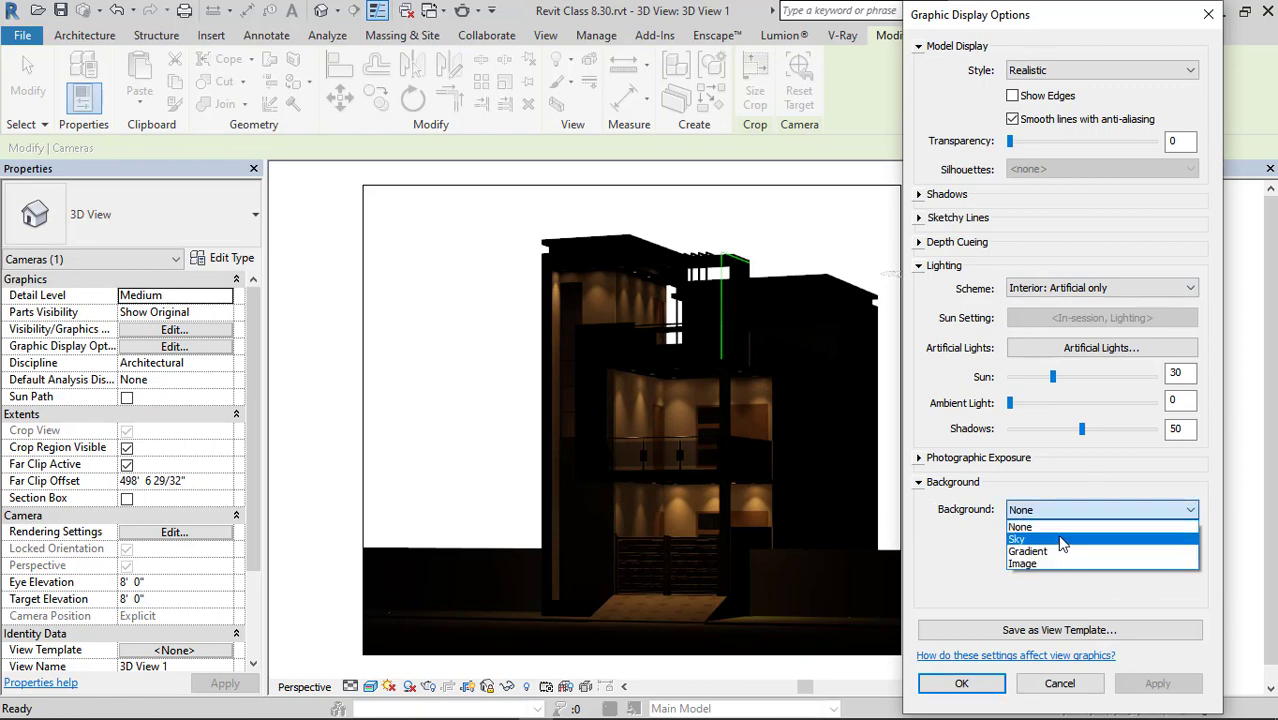
{"action": "left_click", "coordinate": [1076, 534]}
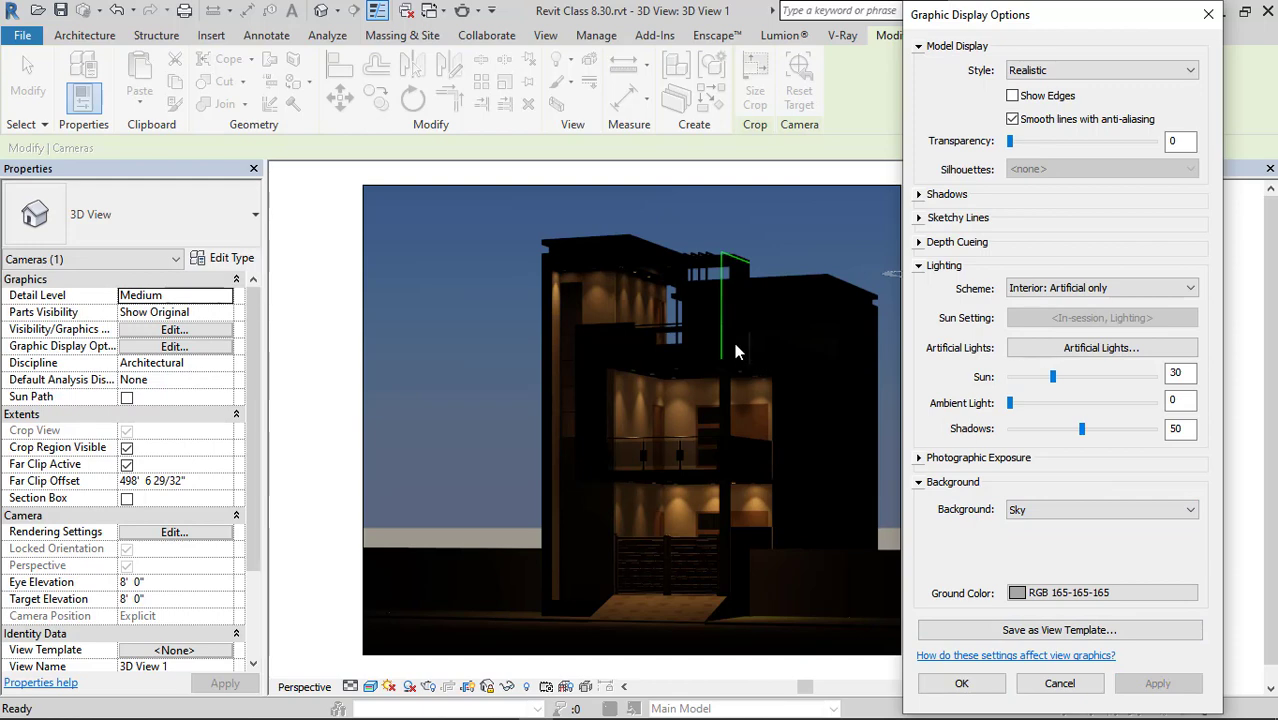
Set the lighting scheme to Exterior: Sun only with Sun 60, Ambient Light 20 and Shadows 20, and apply the display options.
{"action": "left_click", "coordinate": [1100, 289]}
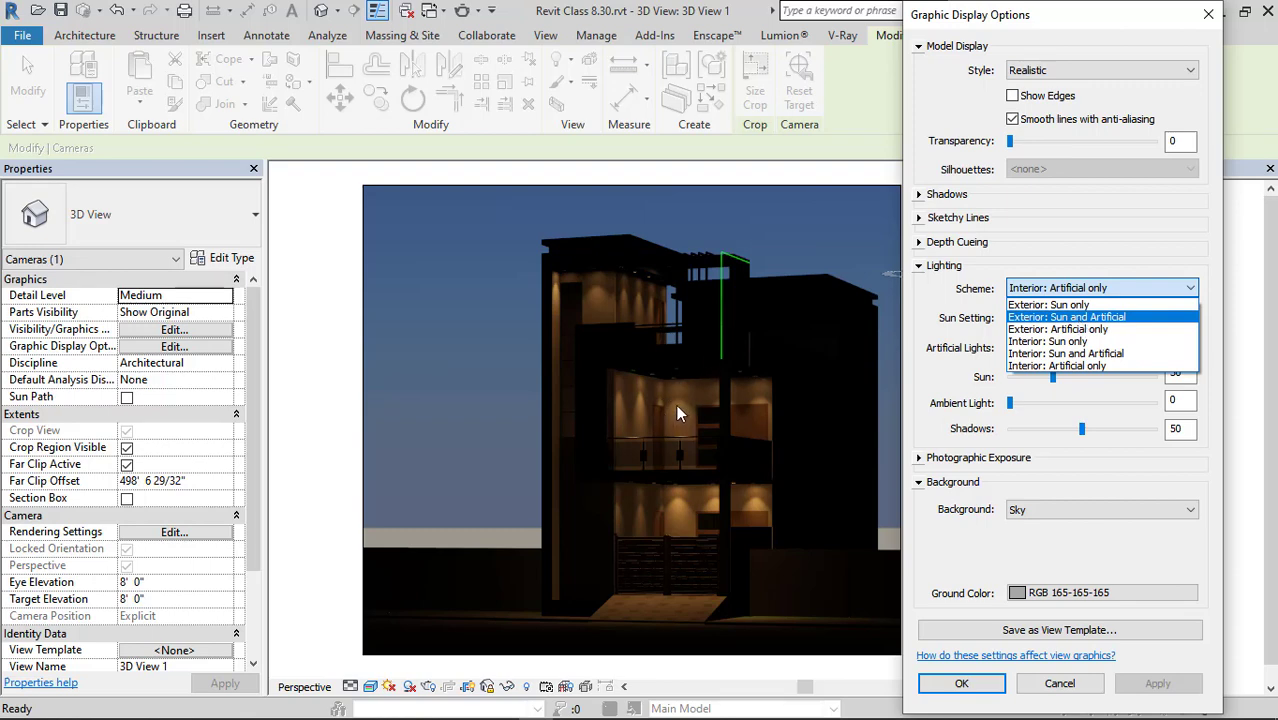
{"action": "left_click", "coordinate": [1076, 305]}
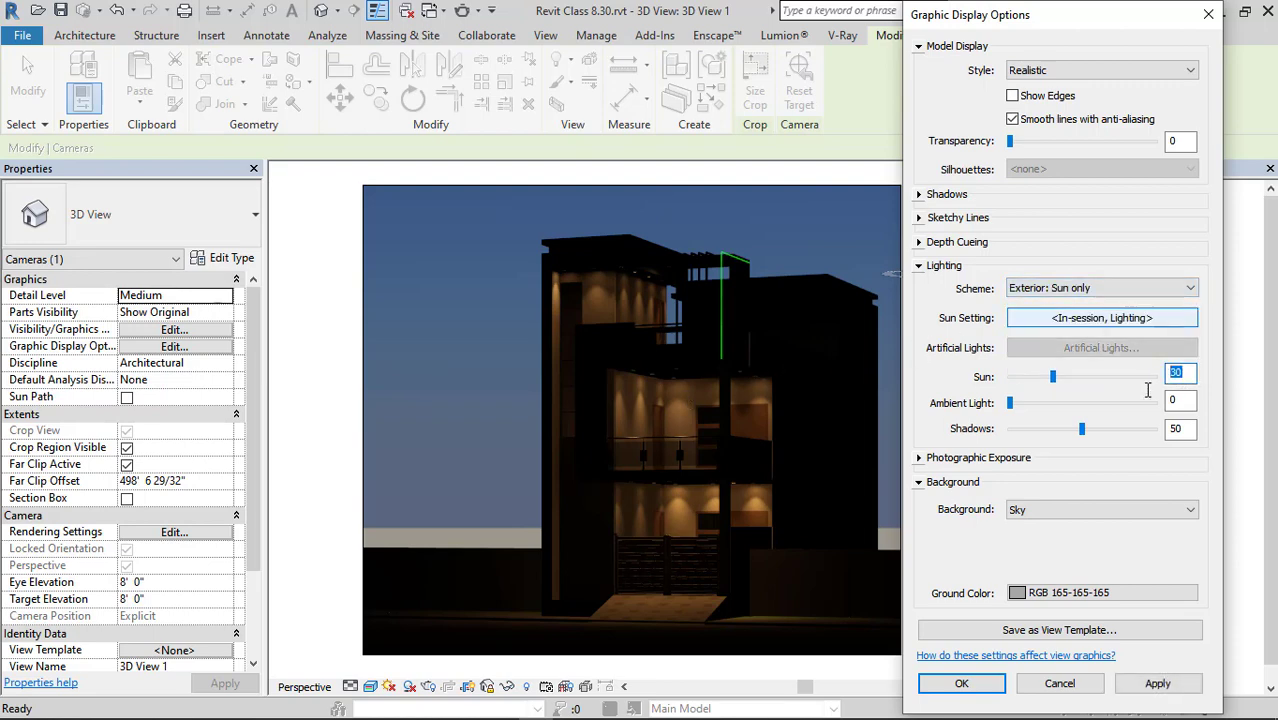
{"action": "type", "text": "60"}
{"action": "key", "text": "Tab"}
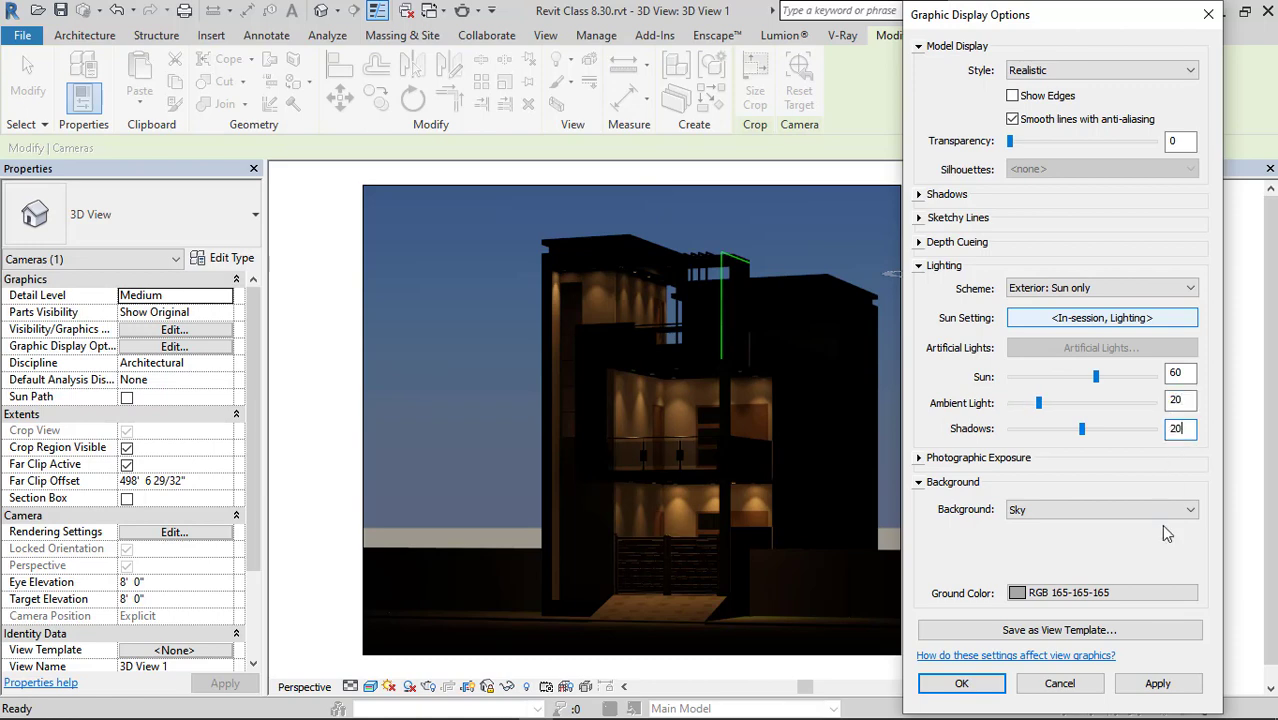
{"action": "type", "text": "20"}
{"action": "left_click", "coordinate": [1157, 683]}
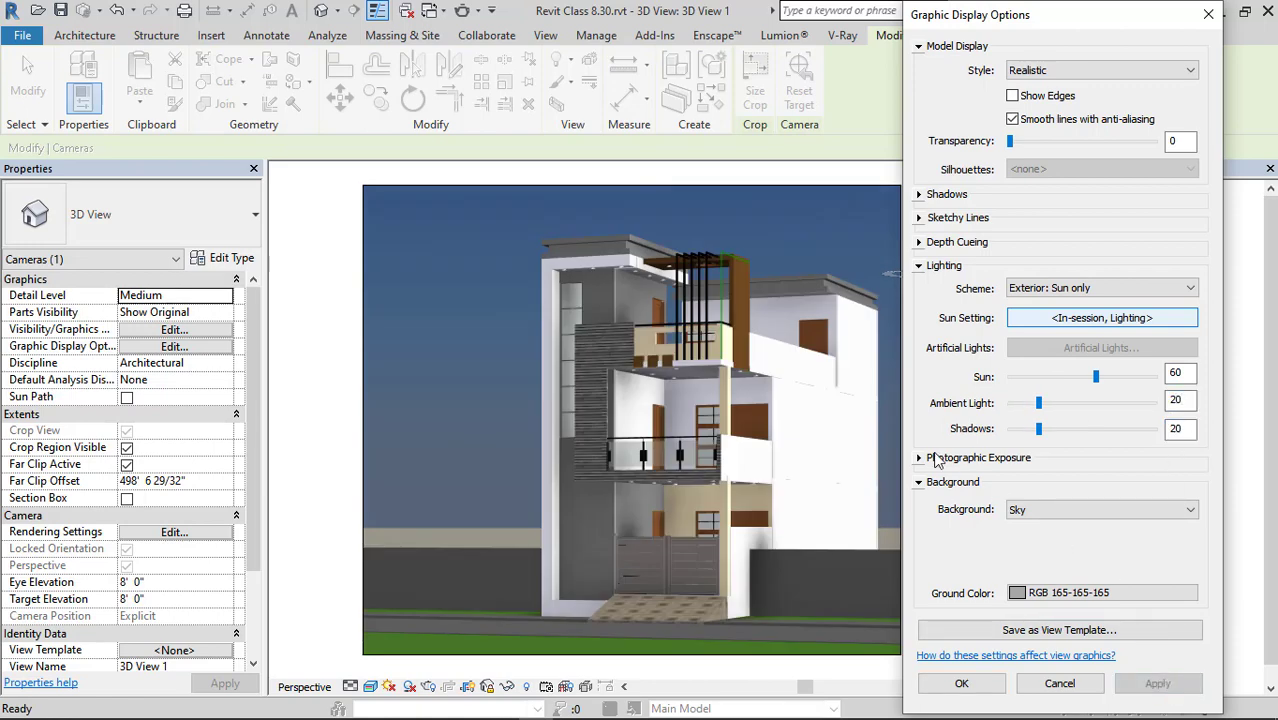
{"action": "left_click", "coordinate": [962, 684]}
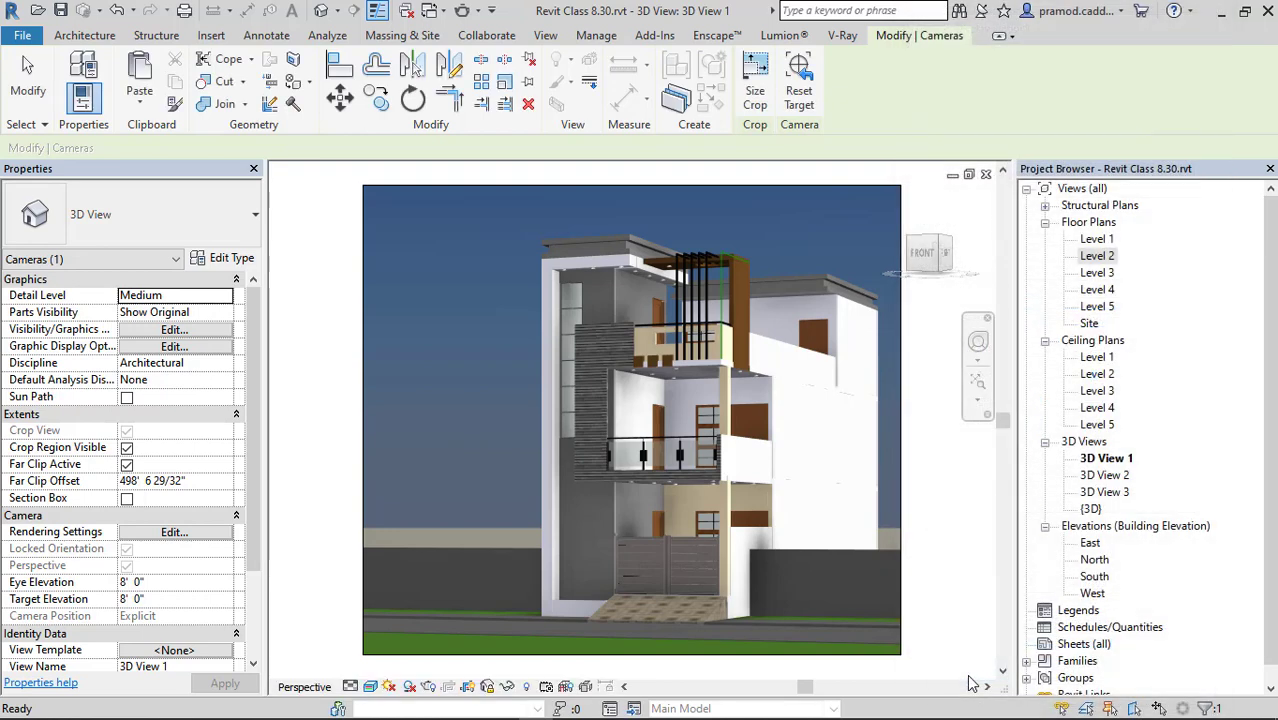
{"action": "key", "text": "Escape"}
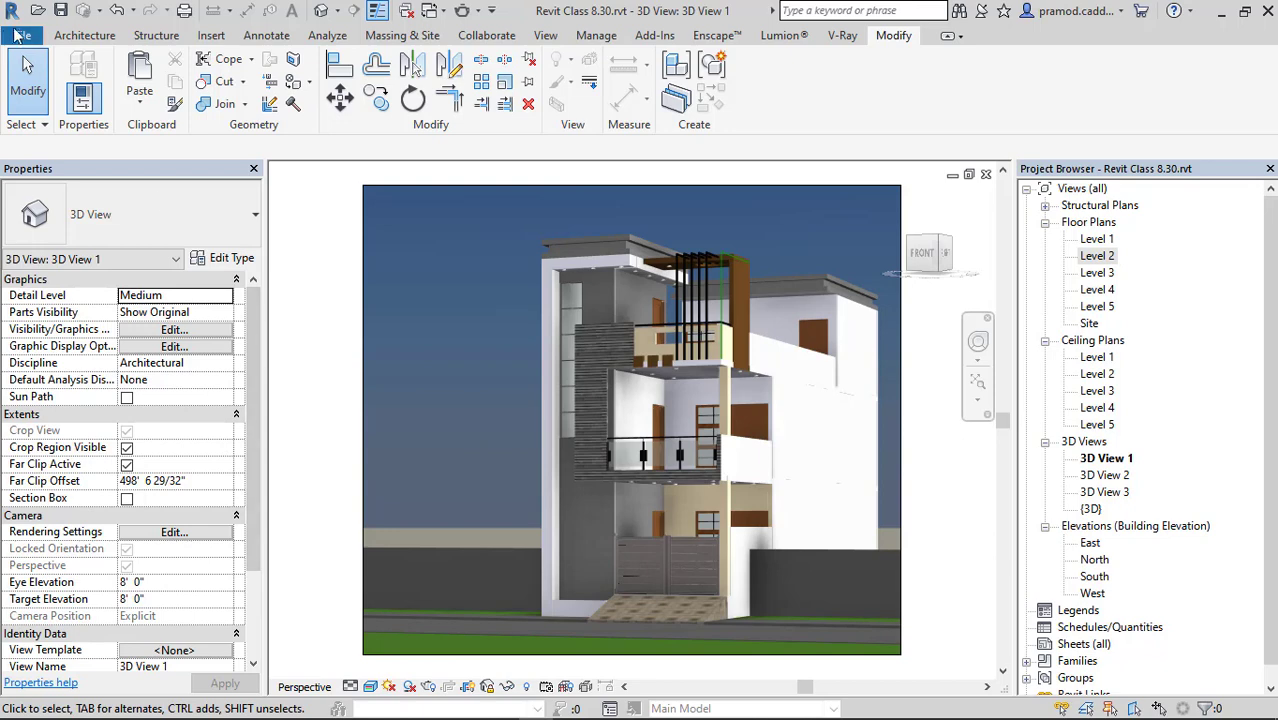
Open 3D View 2 and set its graphic display background to Sky, applying it to the view.
{"action": "double_click", "coordinate": [1104, 476]}
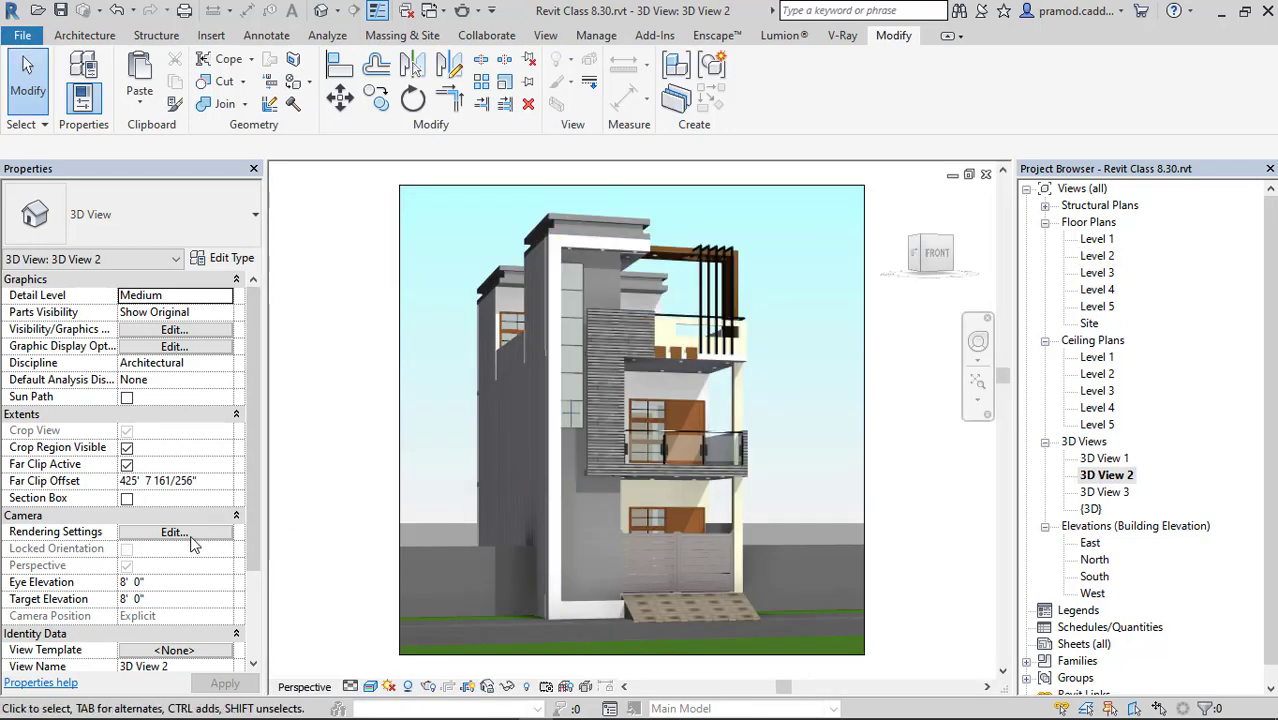
{"action": "left_click", "coordinate": [369, 686]}
{"action": "left_click", "coordinate": [430, 542]}
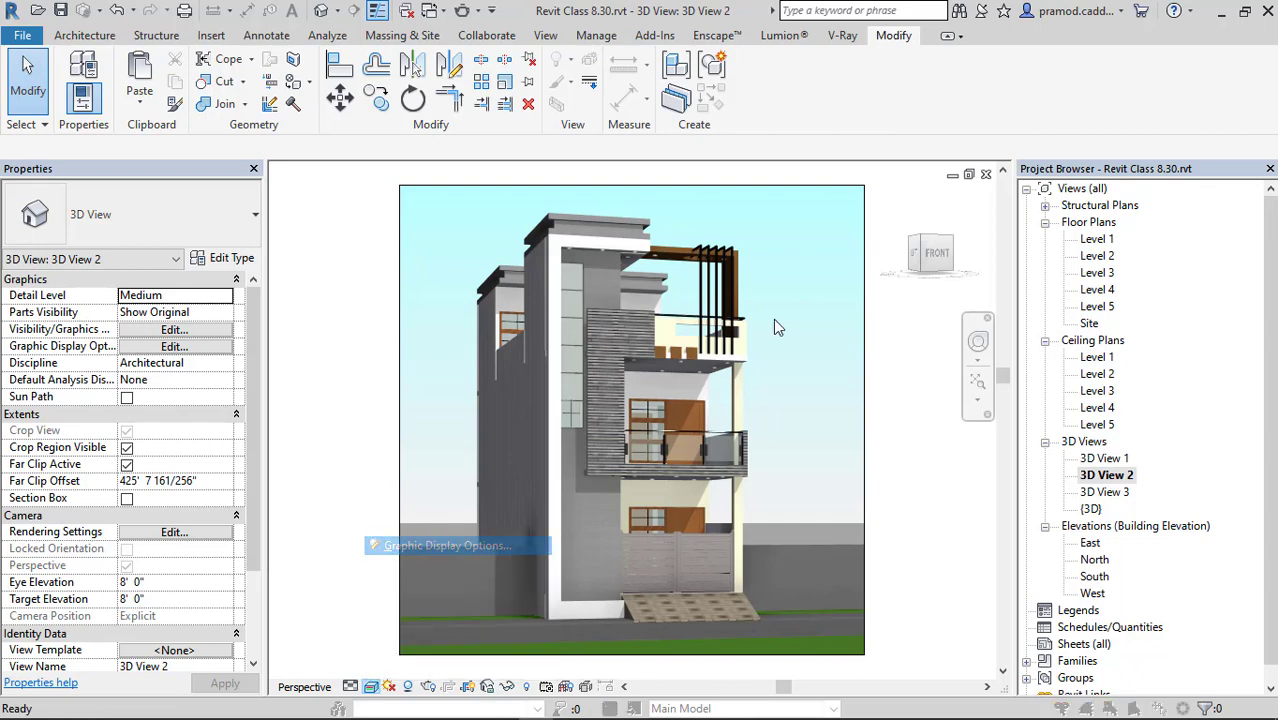
{"action": "left_click", "coordinate": [919, 314]}
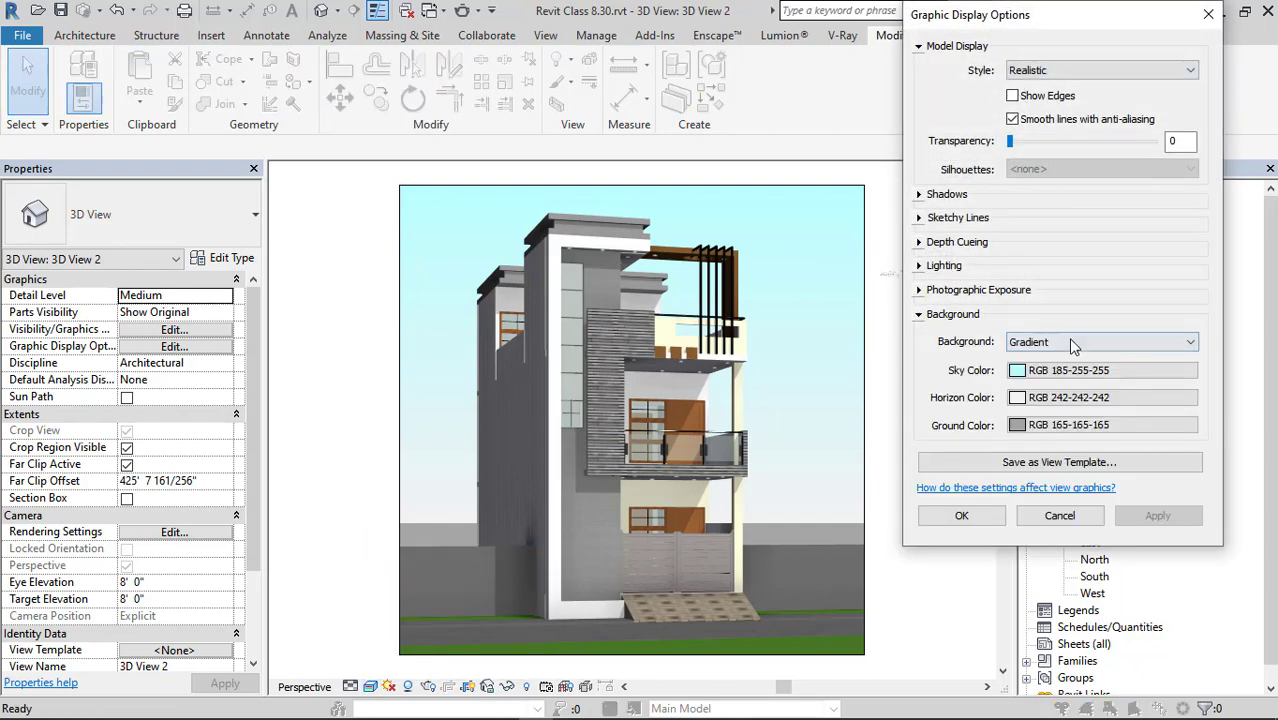
{"action": "left_click", "coordinate": [1070, 342]}
{"action": "left_click", "coordinate": [1060, 372]}
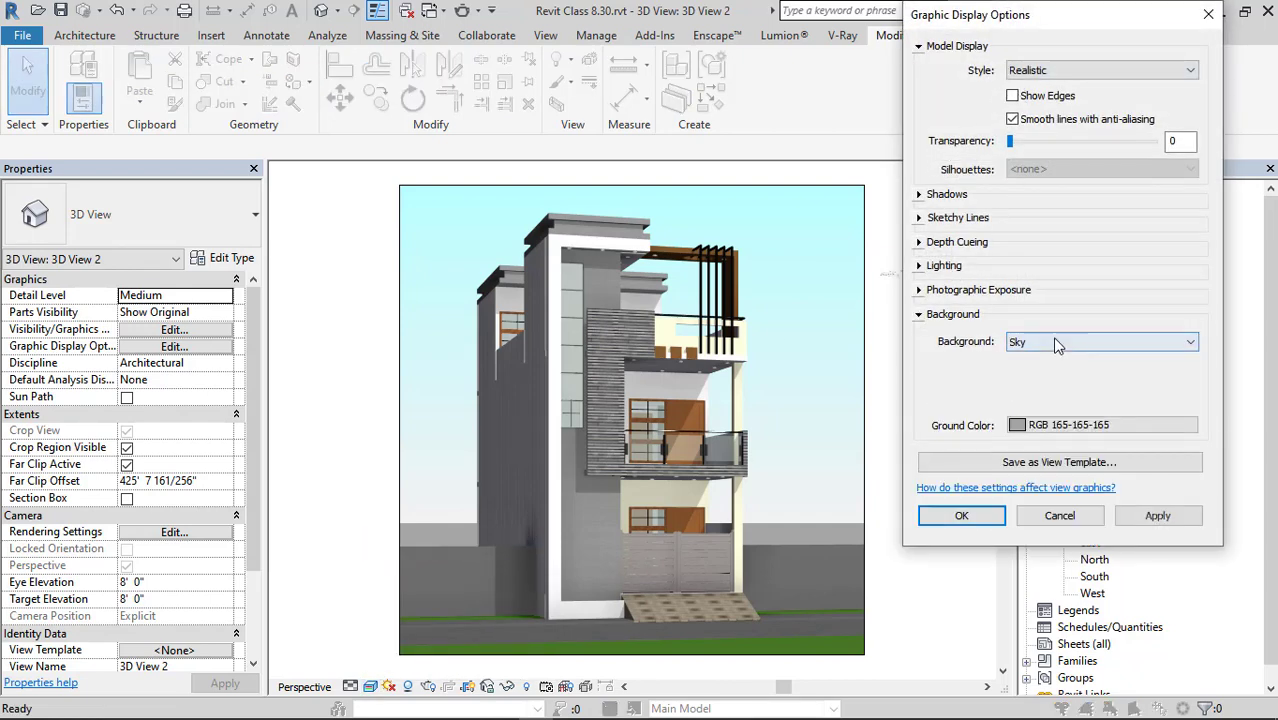
{"action": "left_click", "coordinate": [1138, 513]}
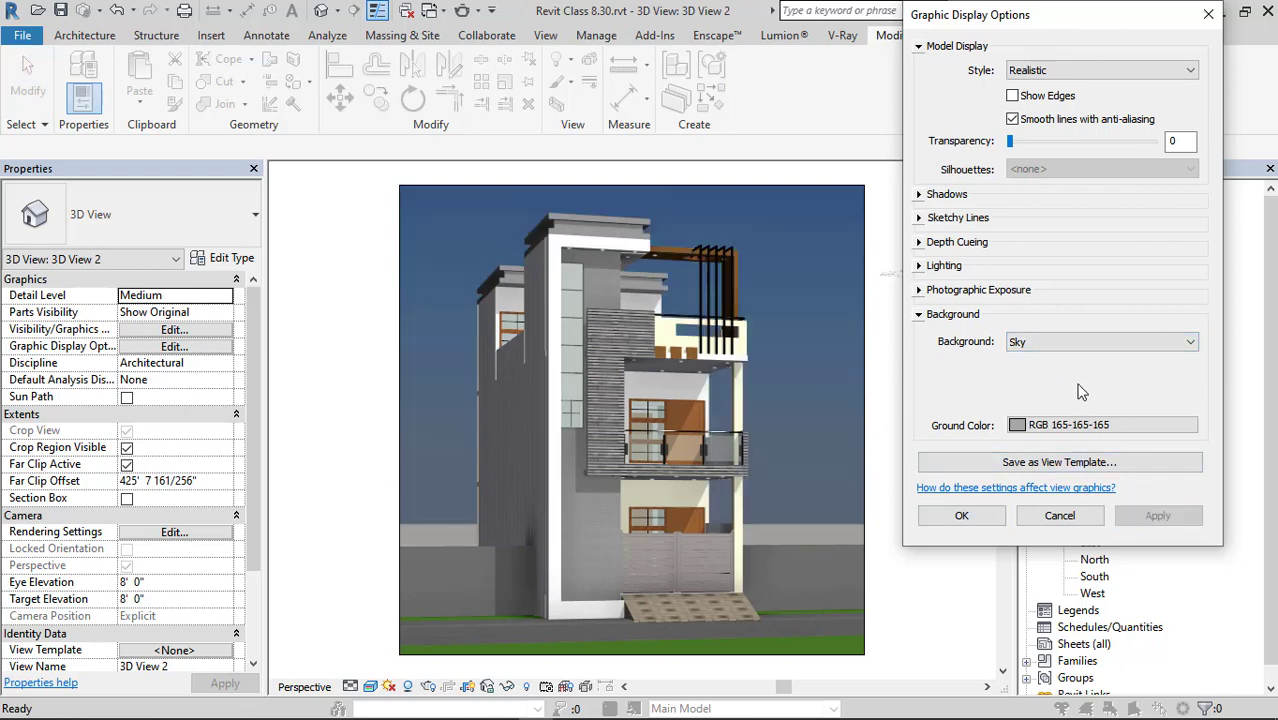
Switch the background of 3D View 2 back to Gradient and apply it.
{"action": "left_click", "coordinate": [1060, 345]}
{"action": "left_click", "coordinate": [1040, 372]}
{"action": "left_click", "coordinate": [1038, 347]}
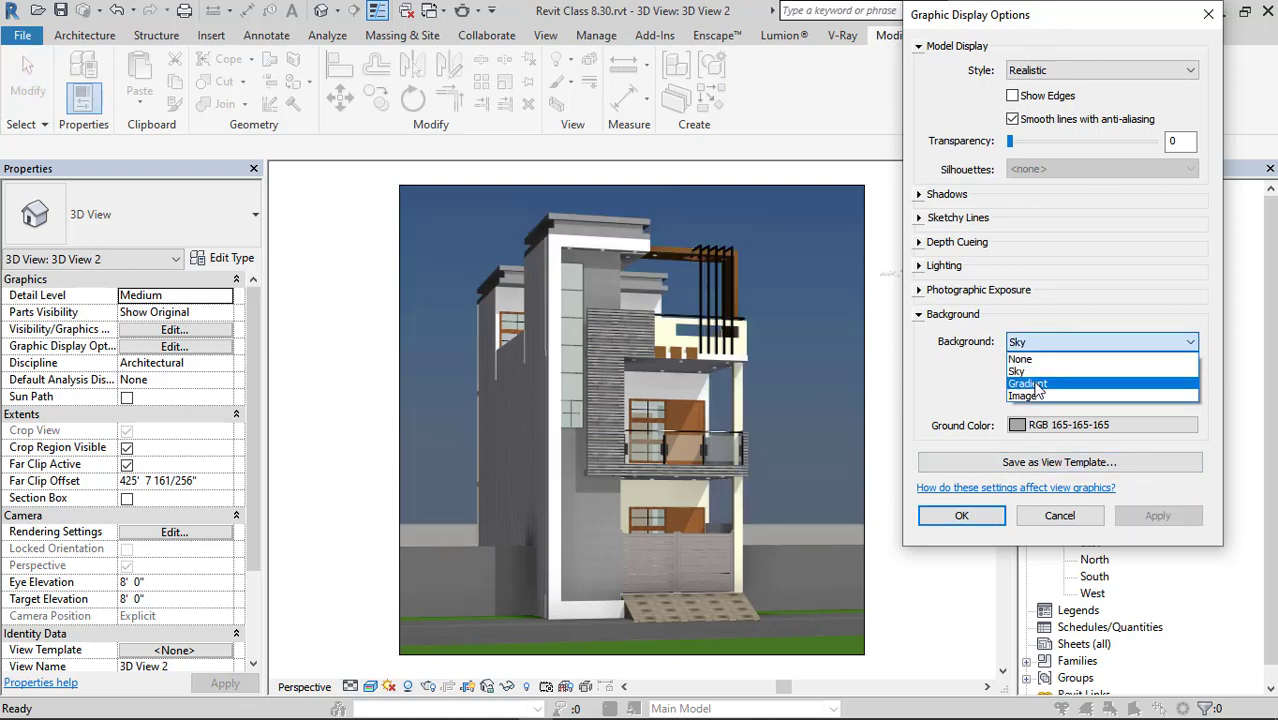
{"action": "left_click", "coordinate": [1038, 386]}
{"action": "left_click", "coordinate": [1157, 515]}
{"action": "left_click", "coordinate": [1063, 370]}
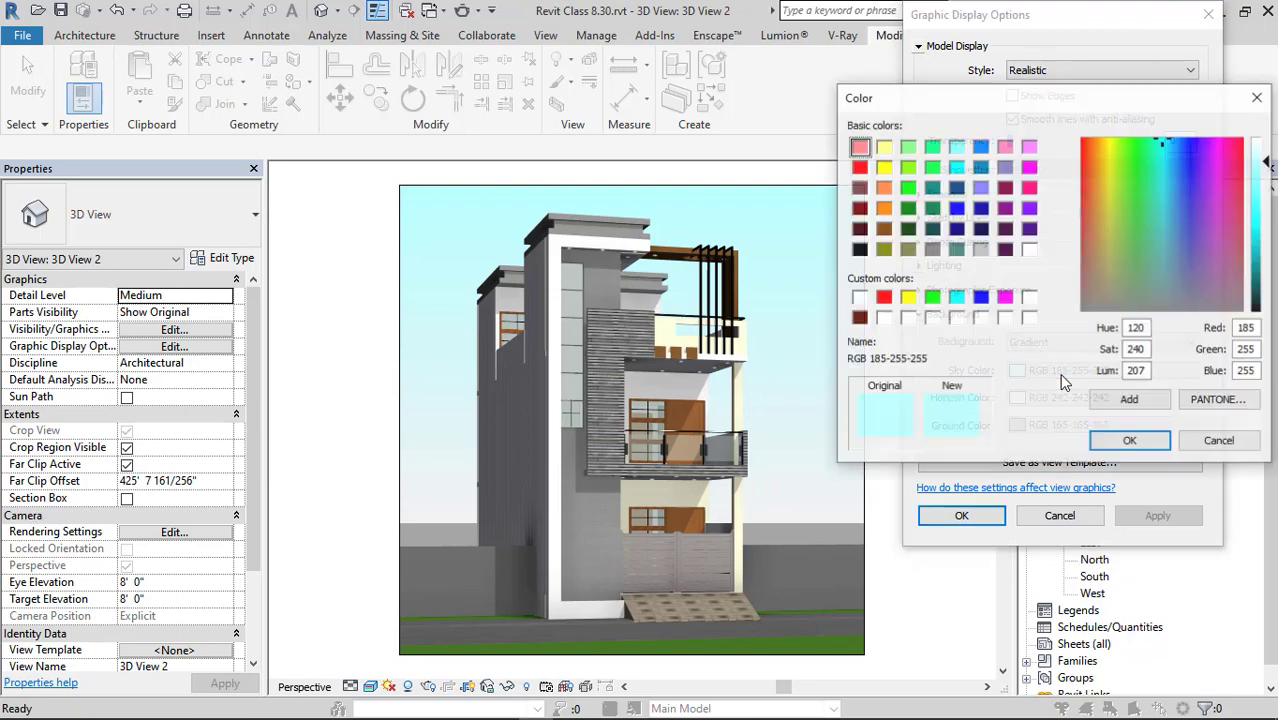
{"action": "key", "text": "Escape"}
{"action": "left_click", "coordinate": [1060, 515]}
Open the front camera view 3D View 3.
{"action": "double_click", "coordinate": [1106, 492]}
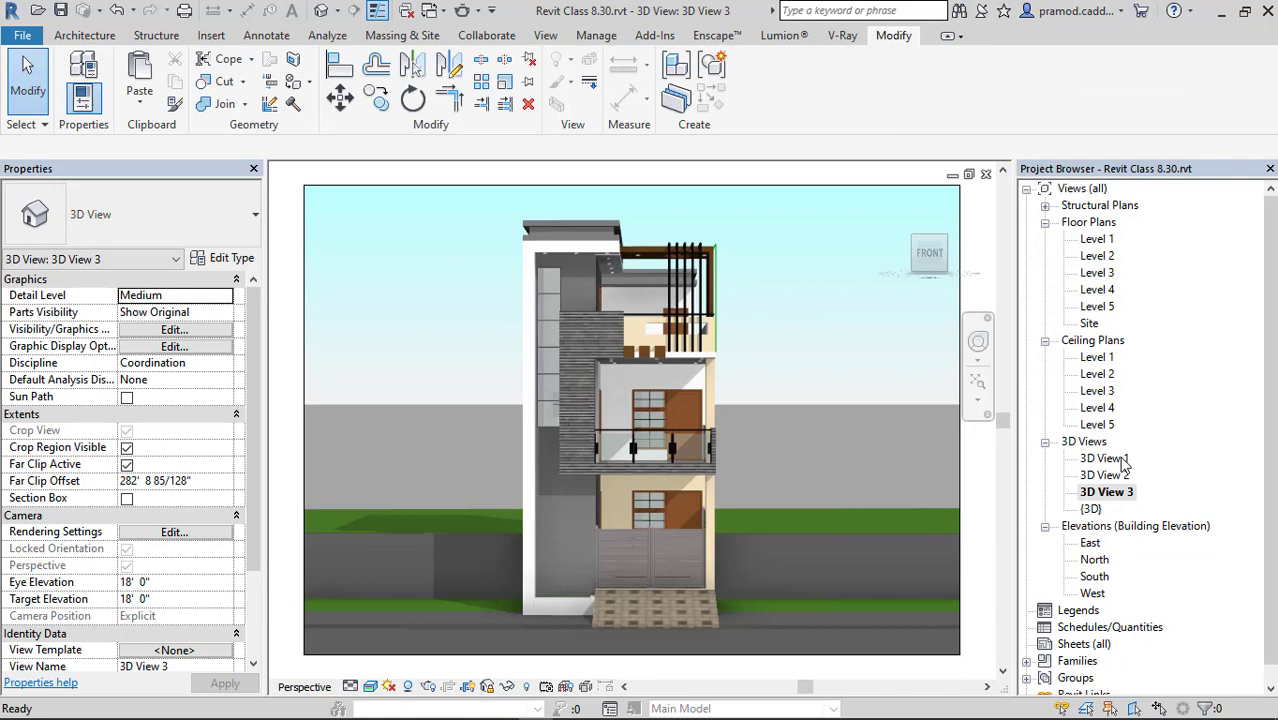
Open 3D View 1 and apply a Gradient background in its graphic display options.
{"action": "double_click", "coordinate": [1105, 458]}
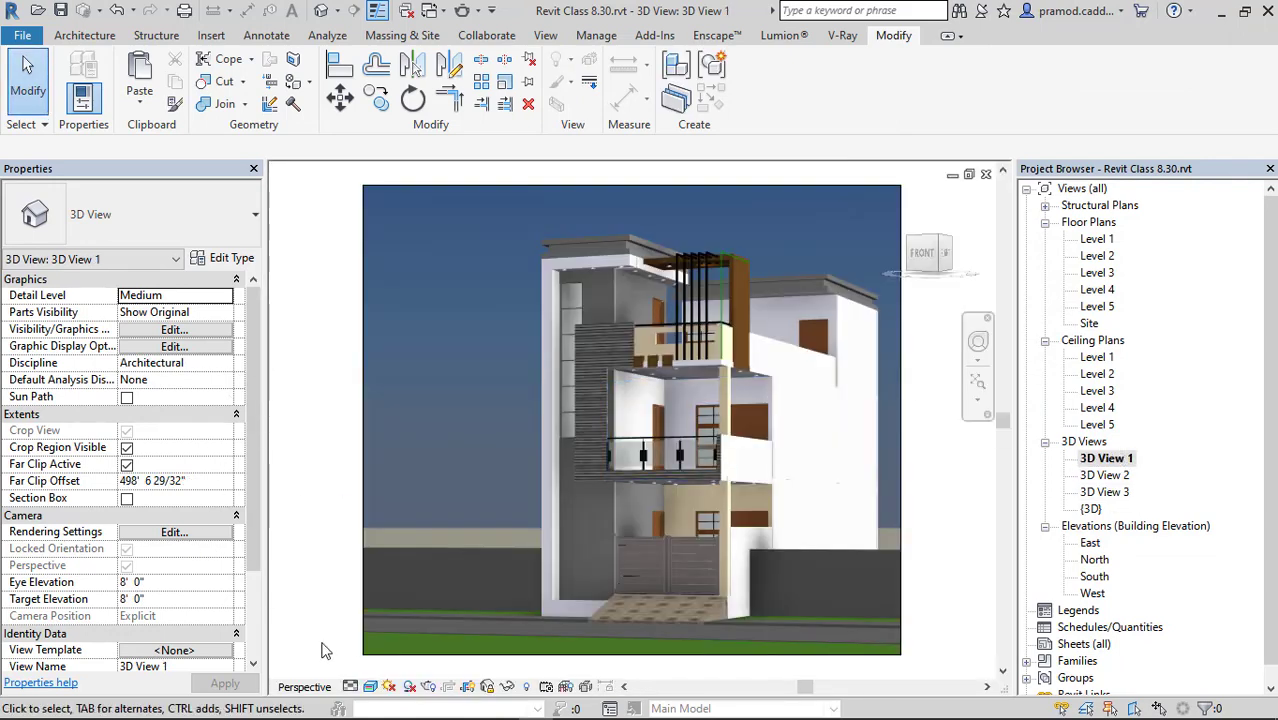
{"action": "left_click", "coordinate": [370, 687]}
{"action": "left_click", "coordinate": [420, 540]}
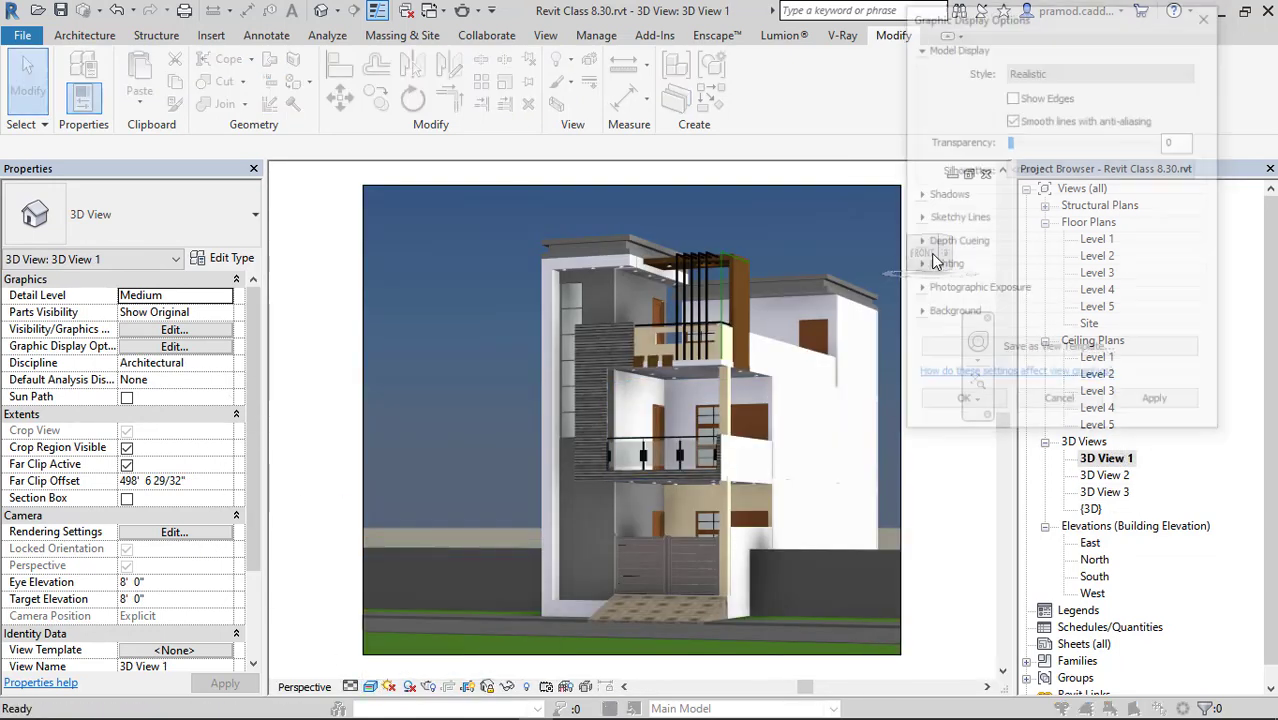
{"action": "left_click", "coordinate": [919, 314]}
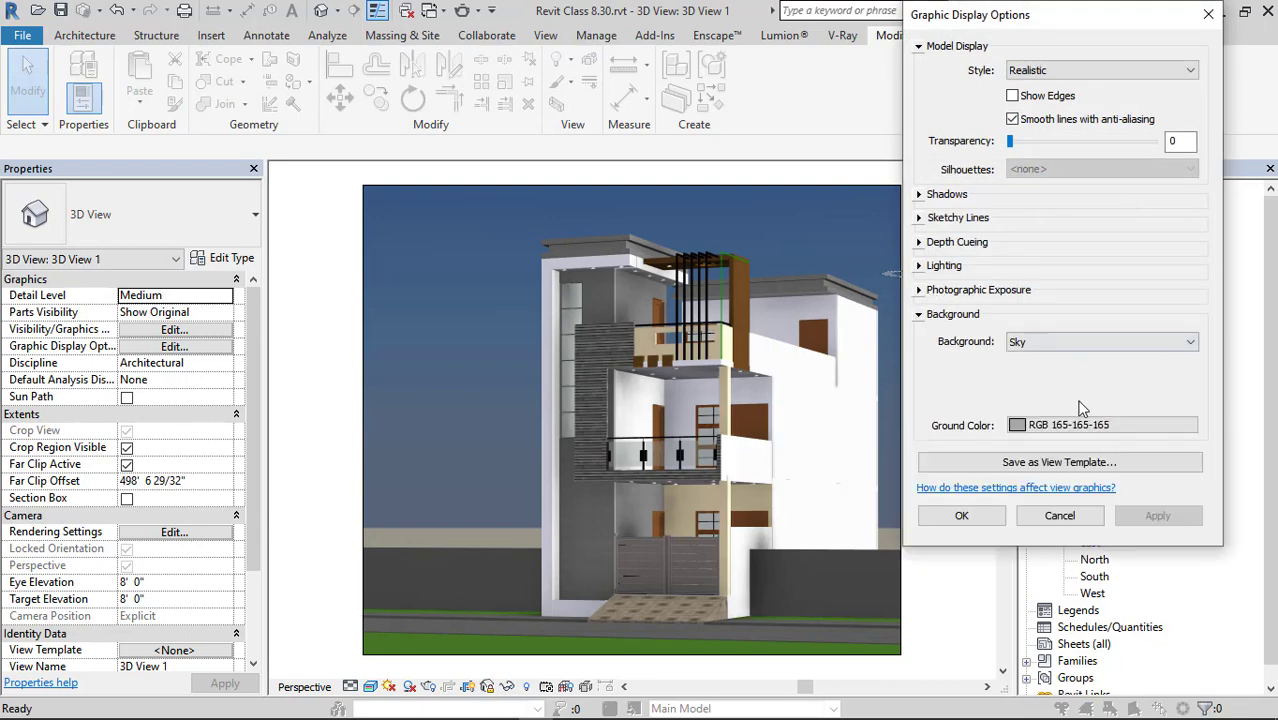
{"action": "left_click", "coordinate": [1065, 342]}
{"action": "left_click", "coordinate": [1052, 383]}
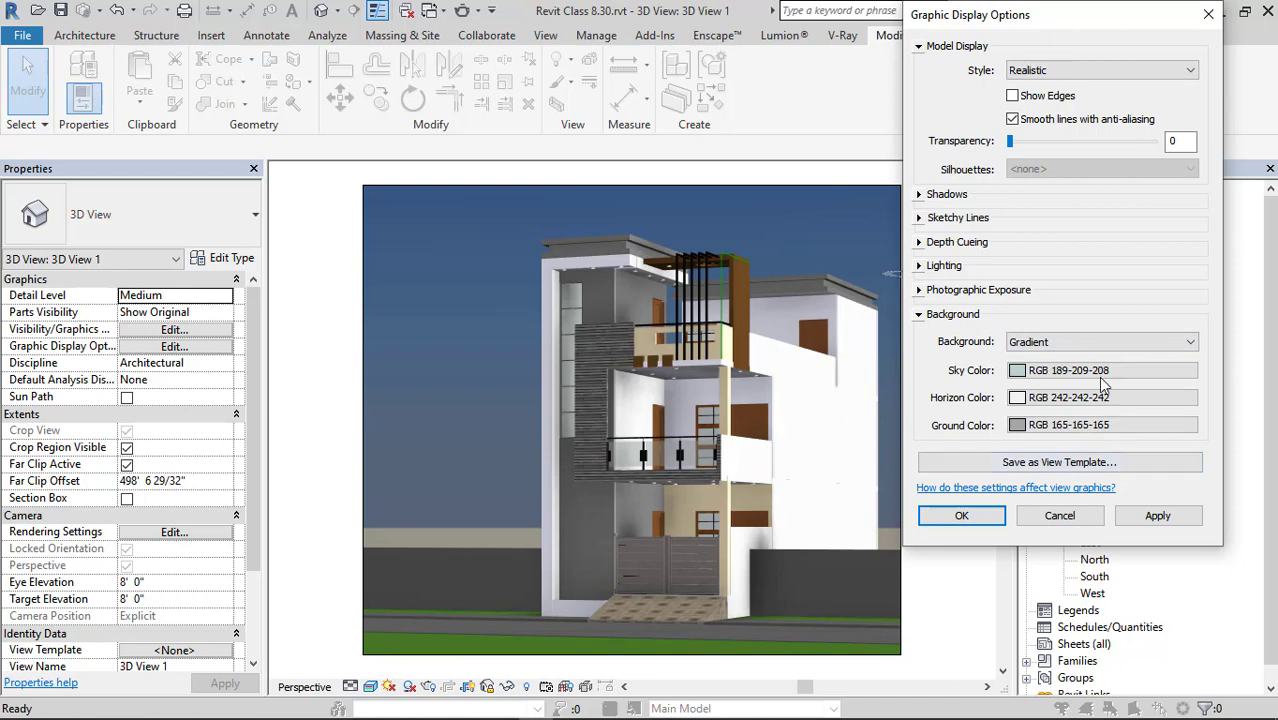
{"action": "left_click", "coordinate": [1156, 518]}
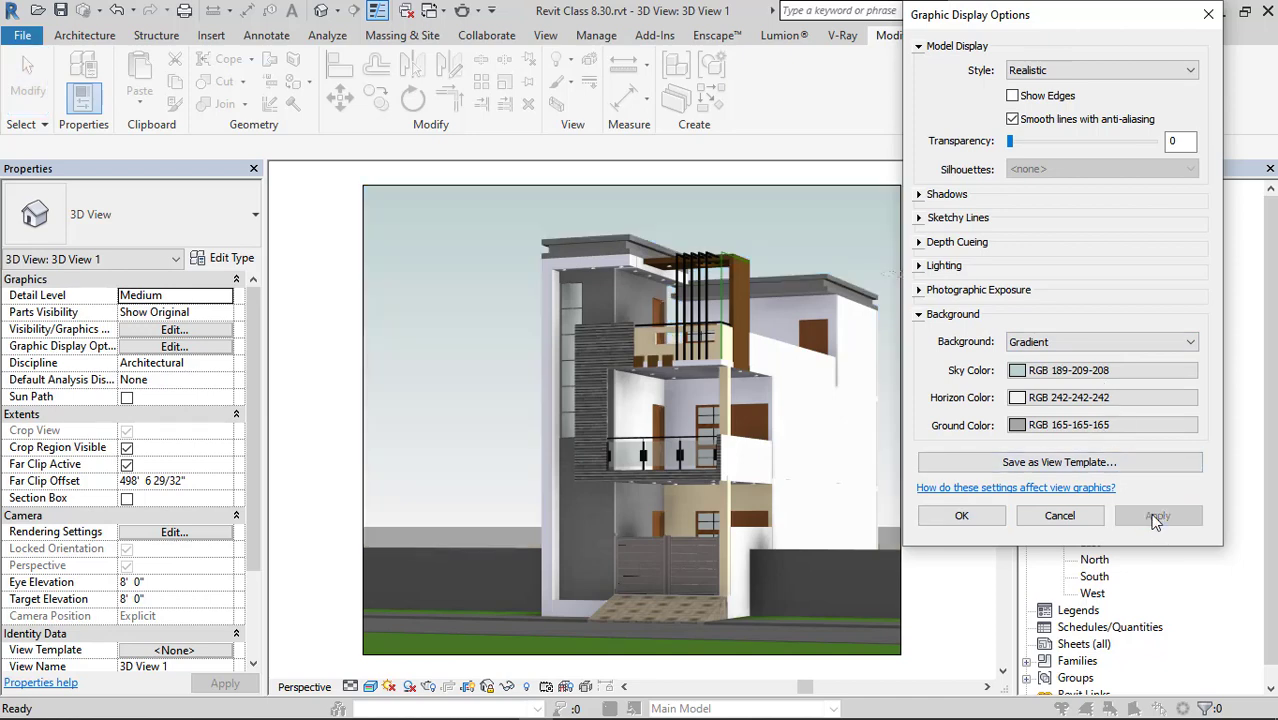
Set the gradient's sky color in 3D View 1 to light cyan, RGB 170-255-255, and accept the display options.
{"action": "left_click", "coordinate": [1095, 372]}
{"action": "left_click", "coordinate": [957, 297]}
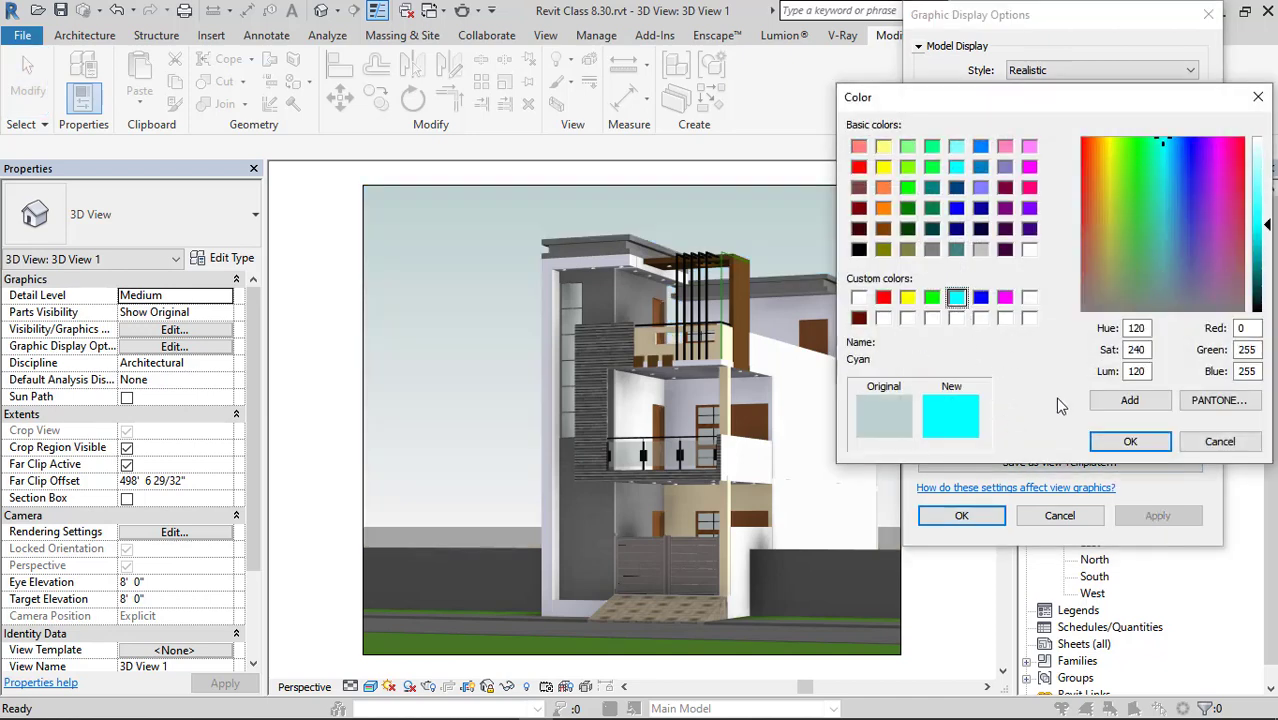
{"action": "left_click", "coordinate": [1130, 443]}
{"action": "left_click", "coordinate": [1060, 371]}
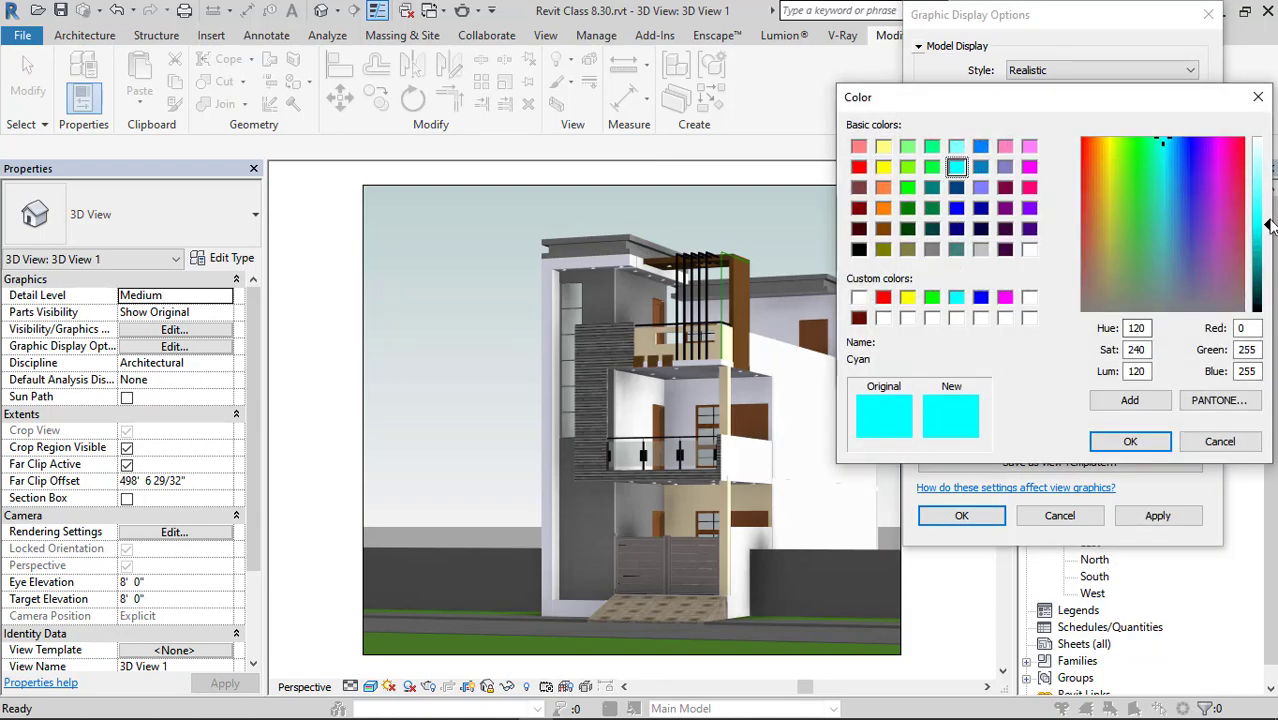
{"action": "left_click_drag", "start_coordinate": [1268, 224], "coordinate": [1268, 167]}
{"action": "left_click", "coordinate": [1130, 441]}
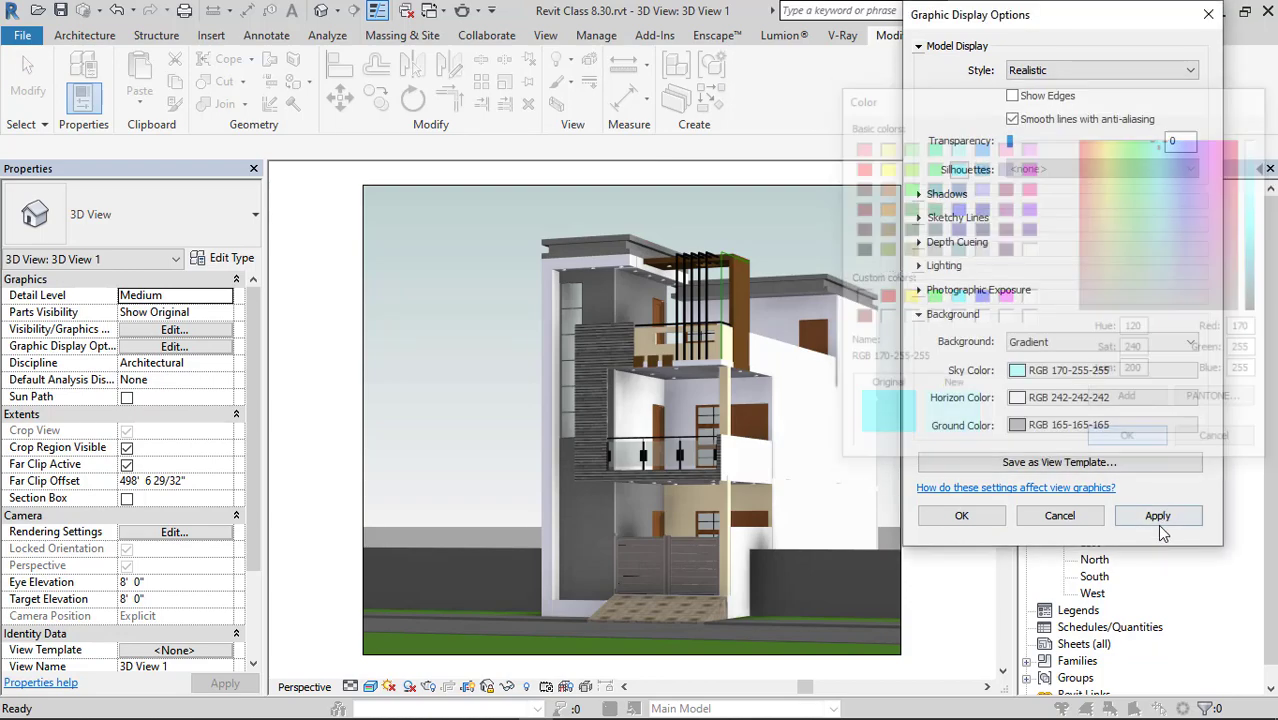
{"action": "left_click", "coordinate": [966, 516]}
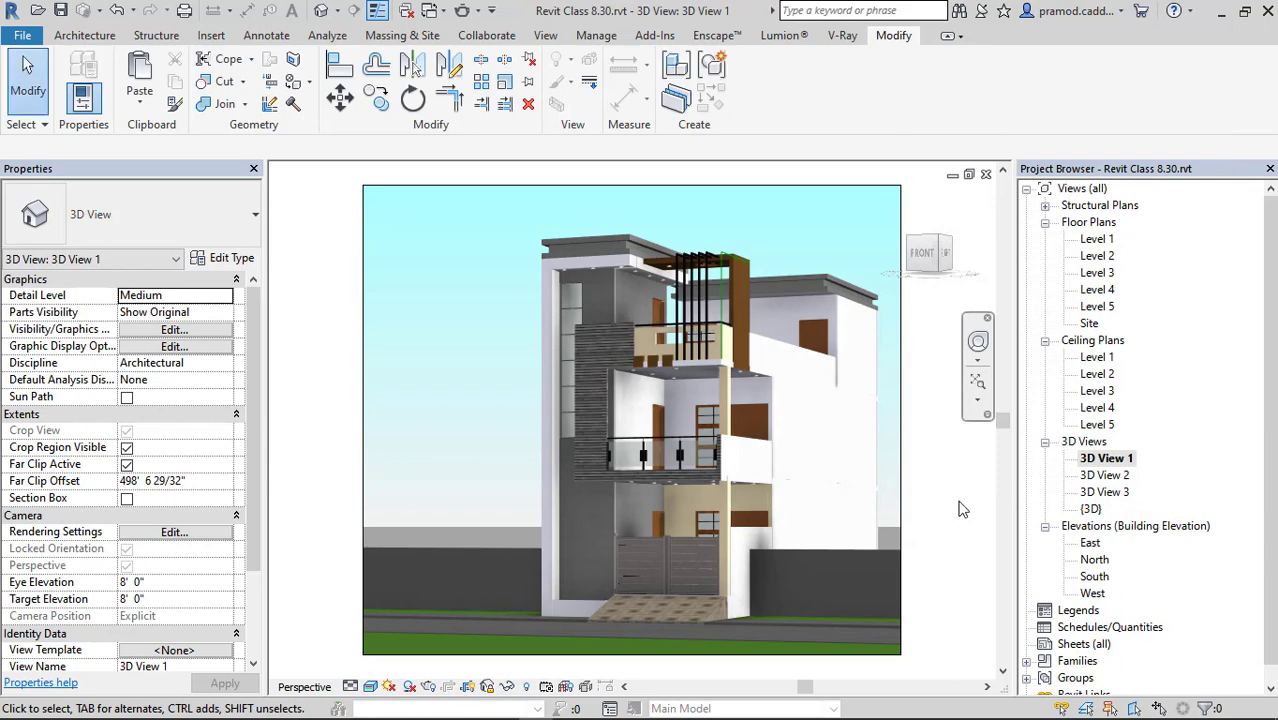
{"action": "double_click", "coordinate": [1104, 492]}
{"action": "left_click", "coordinate": [1099, 478]}
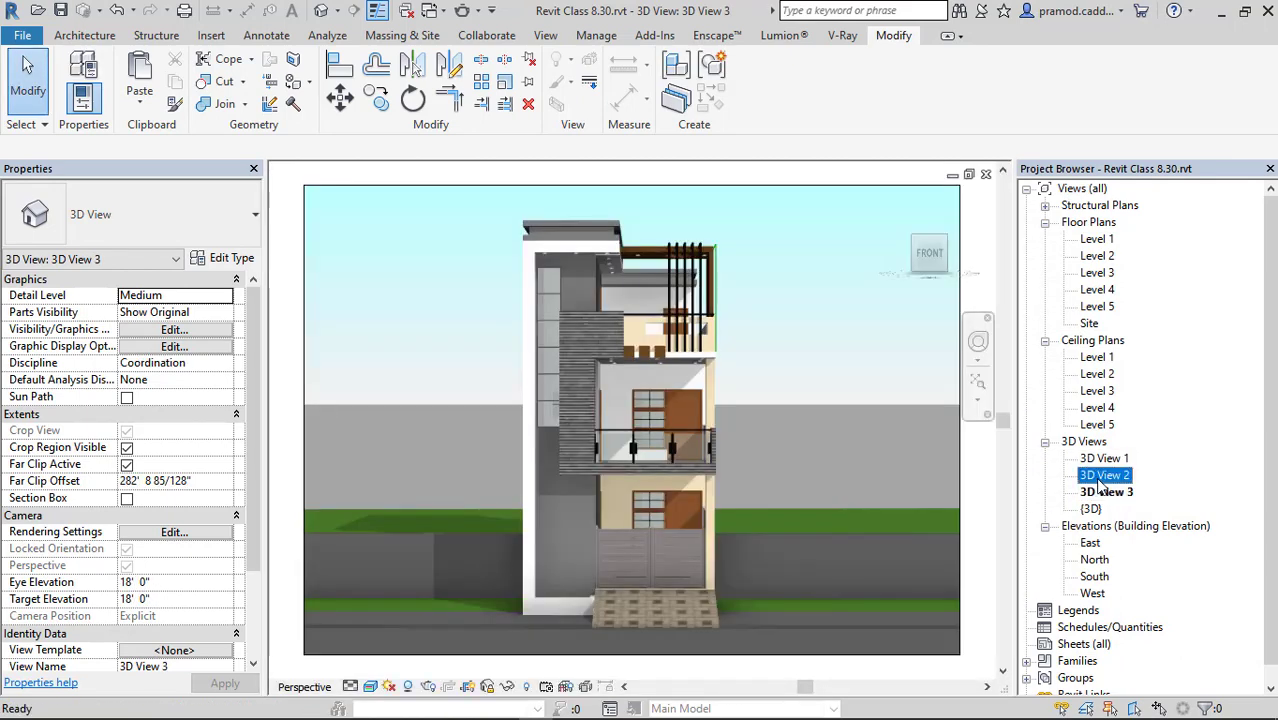
{"action": "double_click", "coordinate": [1102, 476]}
{"action": "double_click", "coordinate": [1100, 492]}
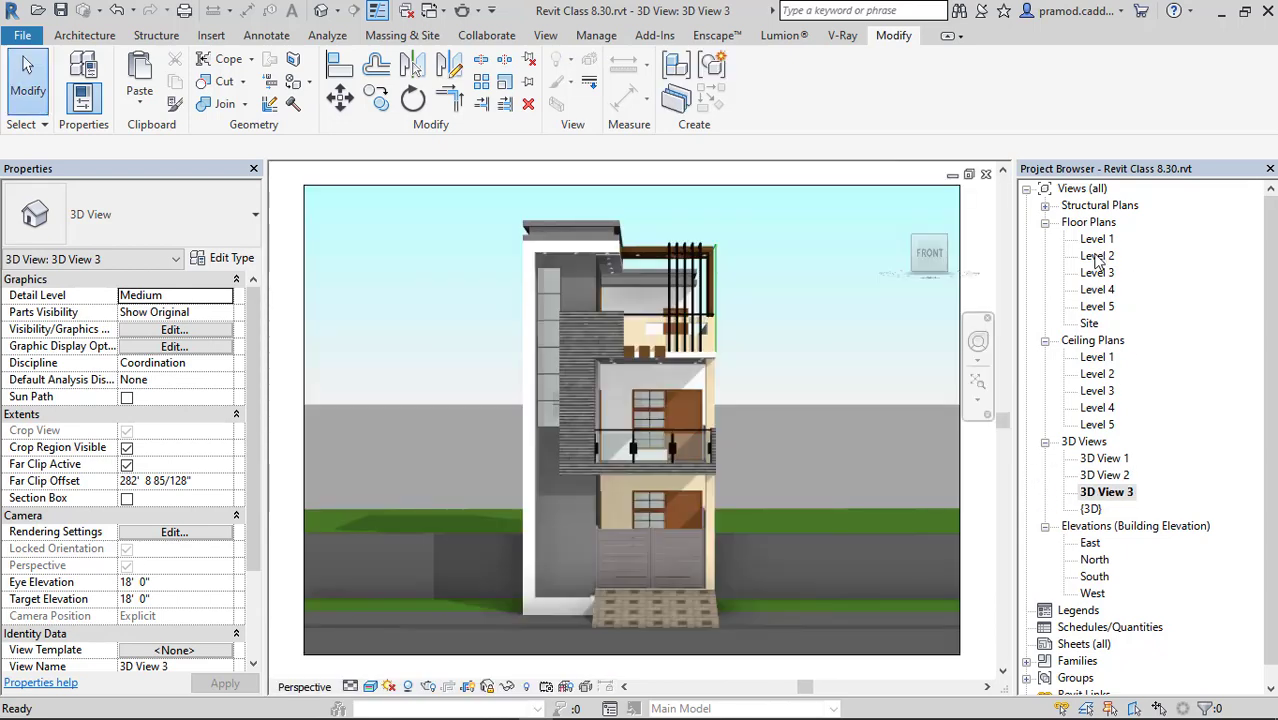
Place a perspective camera in the Level 2 floor plan, centred well in front of the building, with its target behind the house.
{"action": "double_click", "coordinate": [1097, 256]}
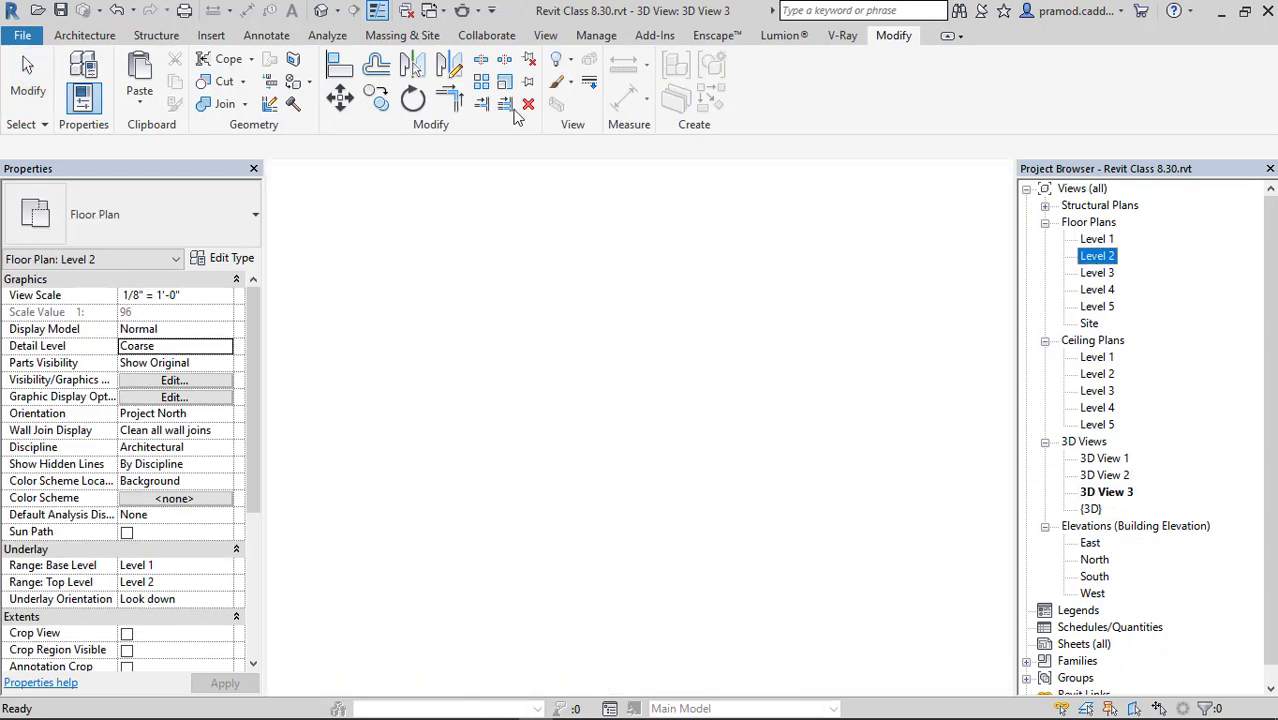
{"action": "left_click", "coordinate": [337, 12]}
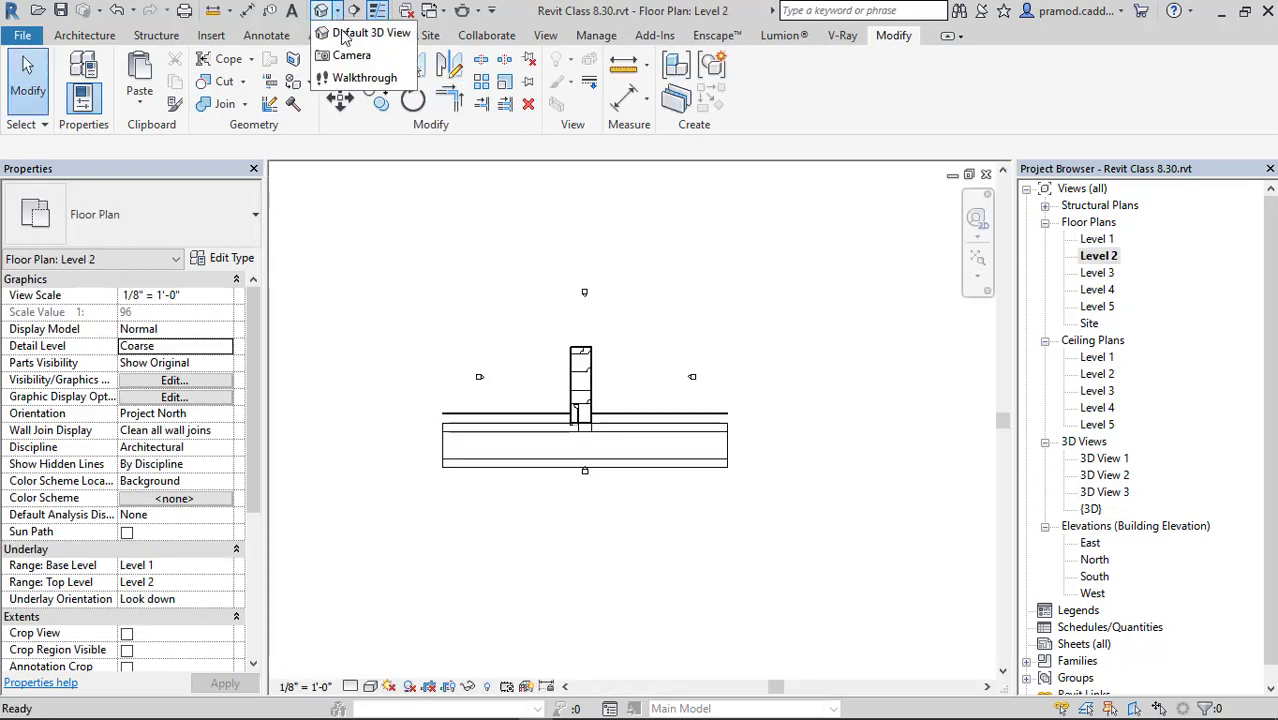
{"action": "left_click", "coordinate": [342, 52]}
{"action": "left_click", "coordinate": [579, 655]}
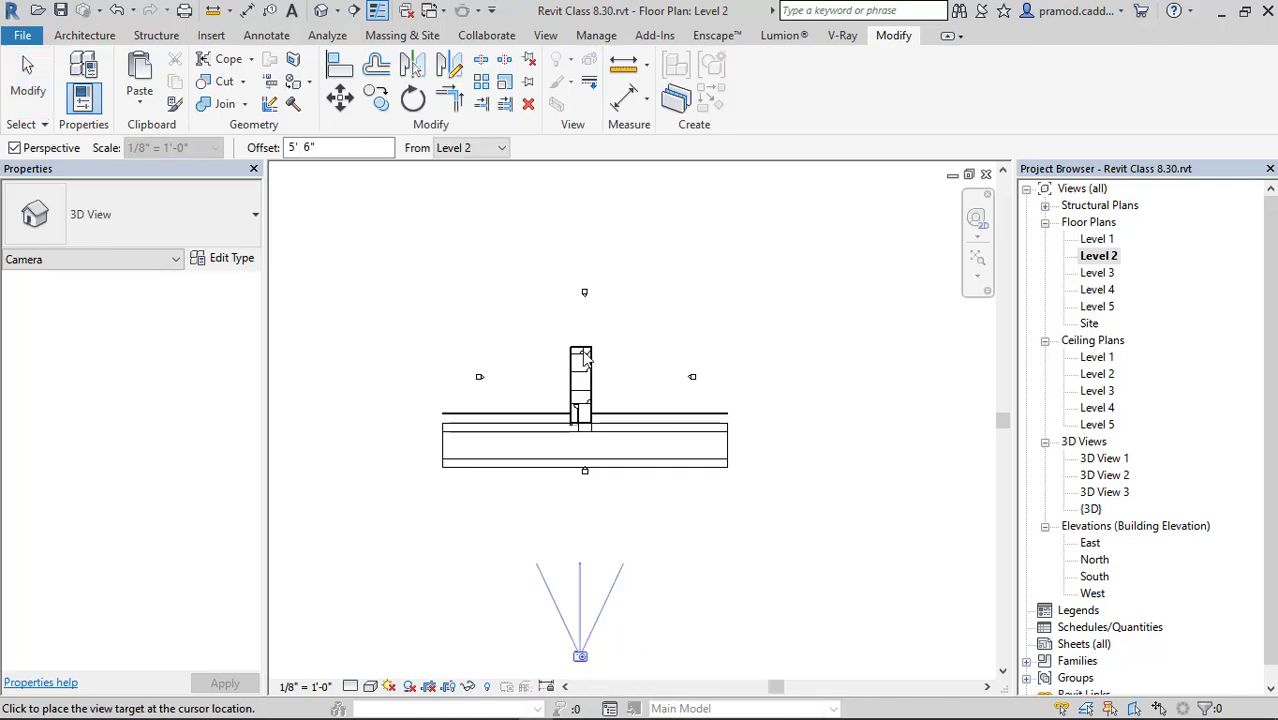
{"action": "left_click", "coordinate": [583, 279]}
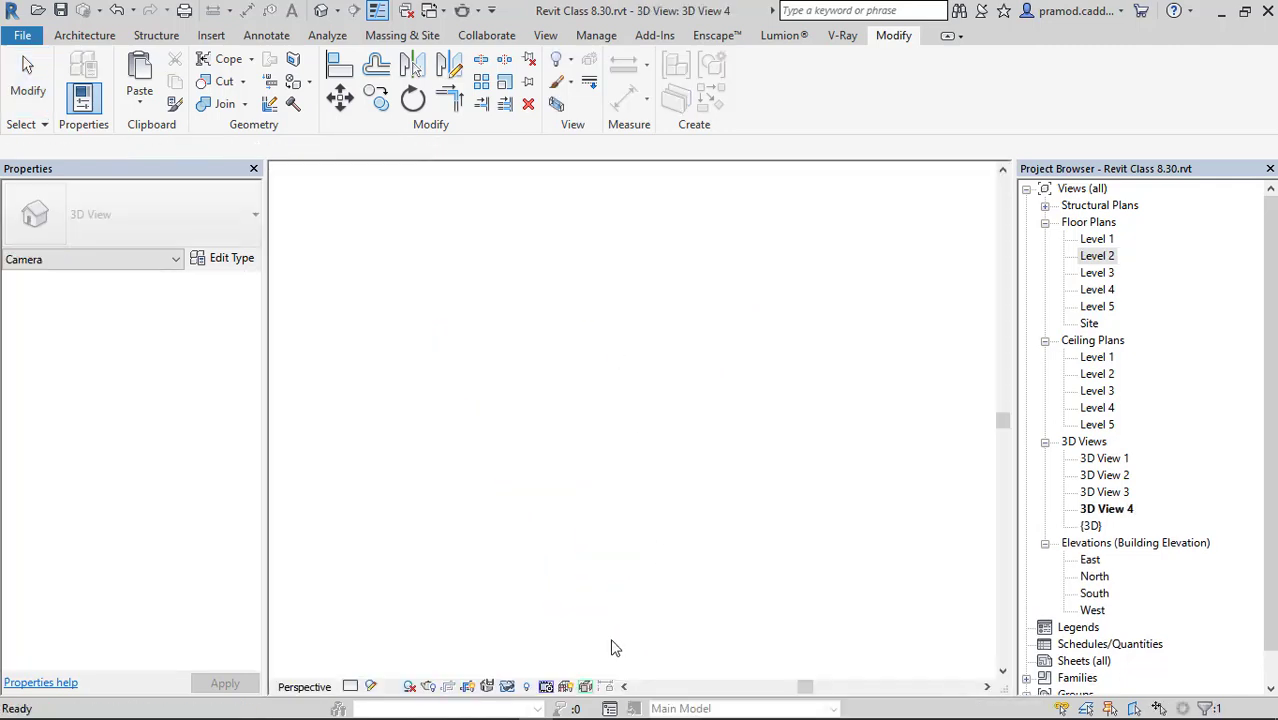
Crop the new camera view closely around the house, leaving some margin on both sides.
{"action": "left_click_drag", "start_coordinate": [634, 462], "coordinate": [633, 457]}
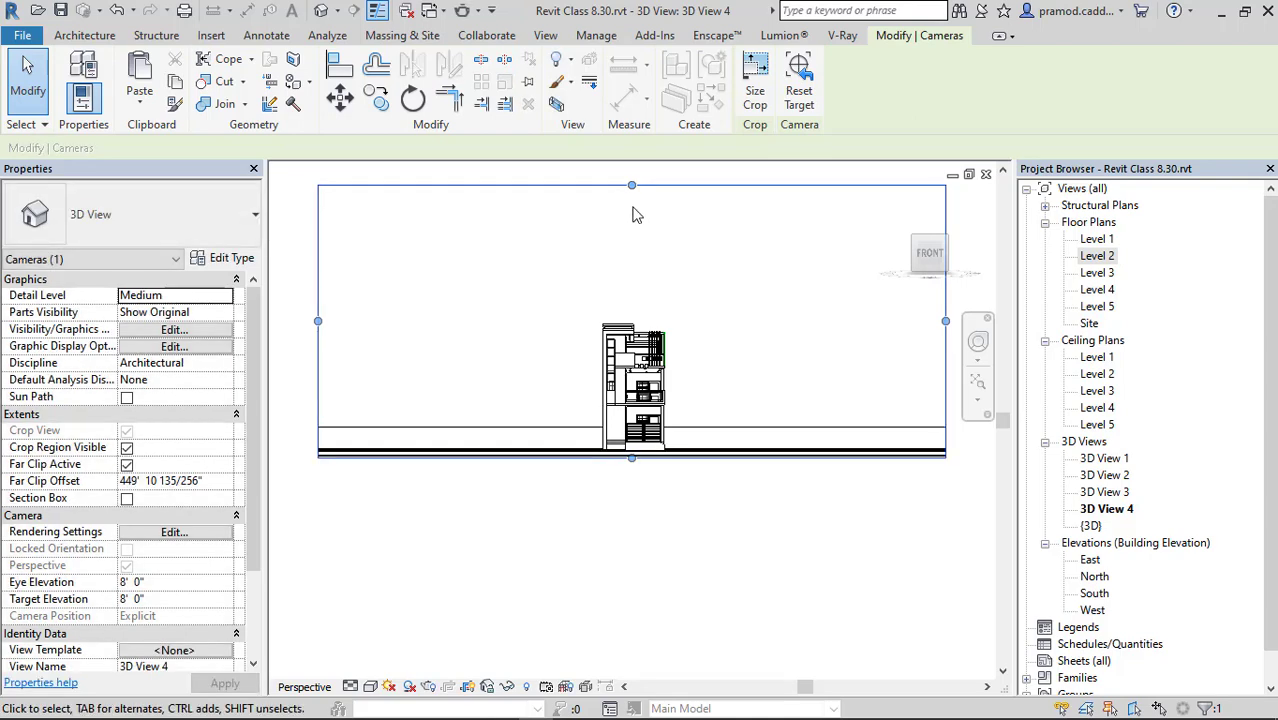
{"action": "left_click_drag", "start_coordinate": [632, 186], "coordinate": [631, 316]}
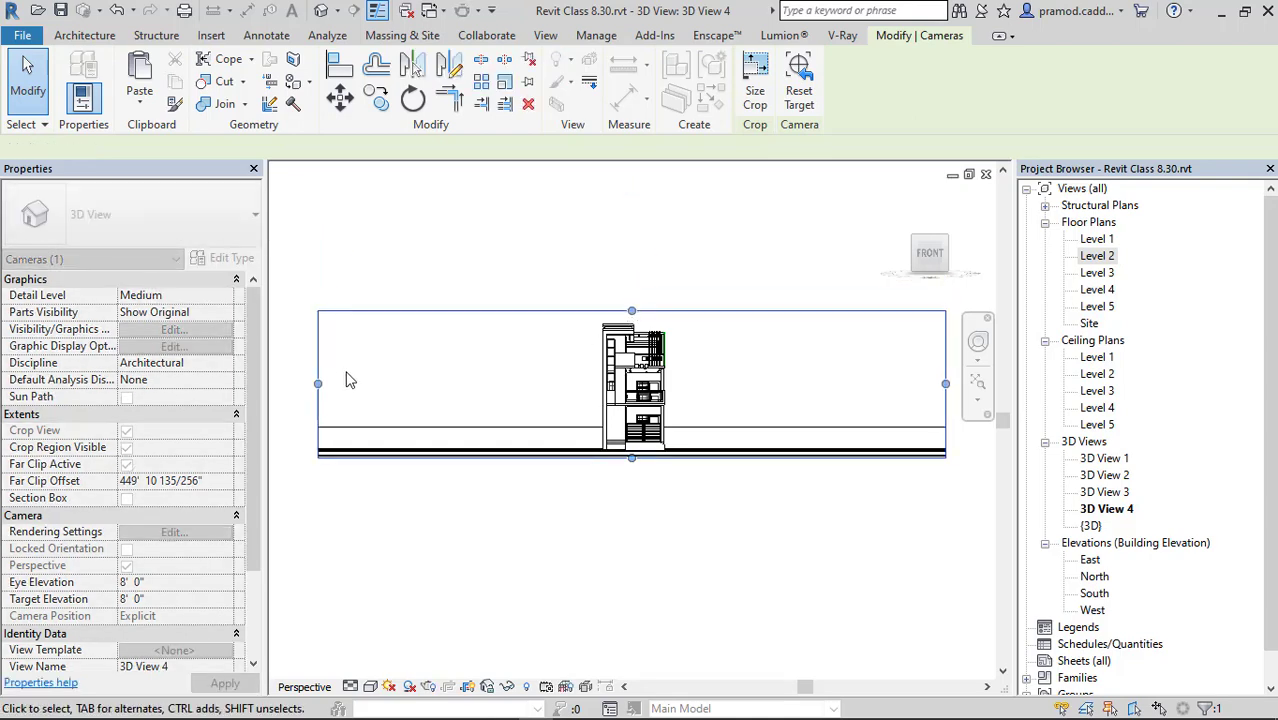
{"action": "left_click_drag", "start_coordinate": [319, 383], "coordinate": [548, 383]}
{"action": "left_click_drag", "start_coordinate": [945, 384], "coordinate": [693, 385]}
{"action": "middle_click", "coordinate": [707, 399]}
{"action": "middle_click", "coordinate": [707, 399]}
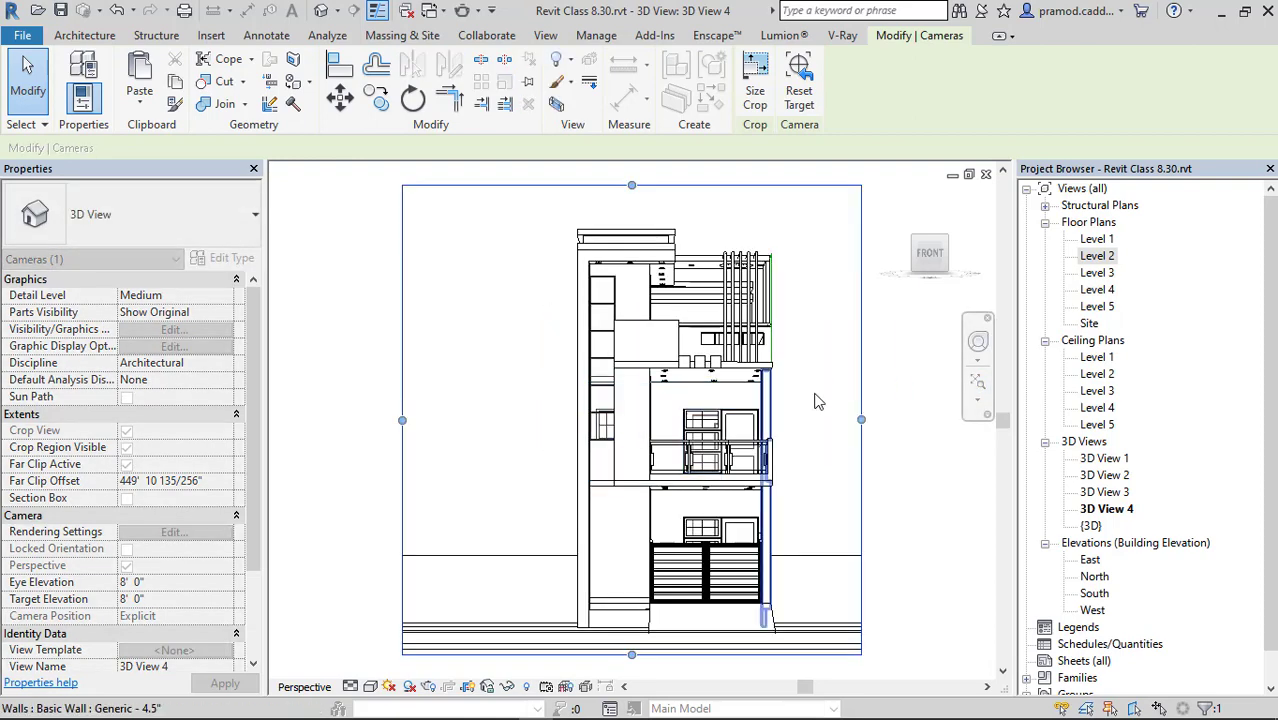
{"action": "left_click_drag", "start_coordinate": [861, 420], "coordinate": [919, 421]}
{"action": "left_click", "coordinate": [869, 429]}
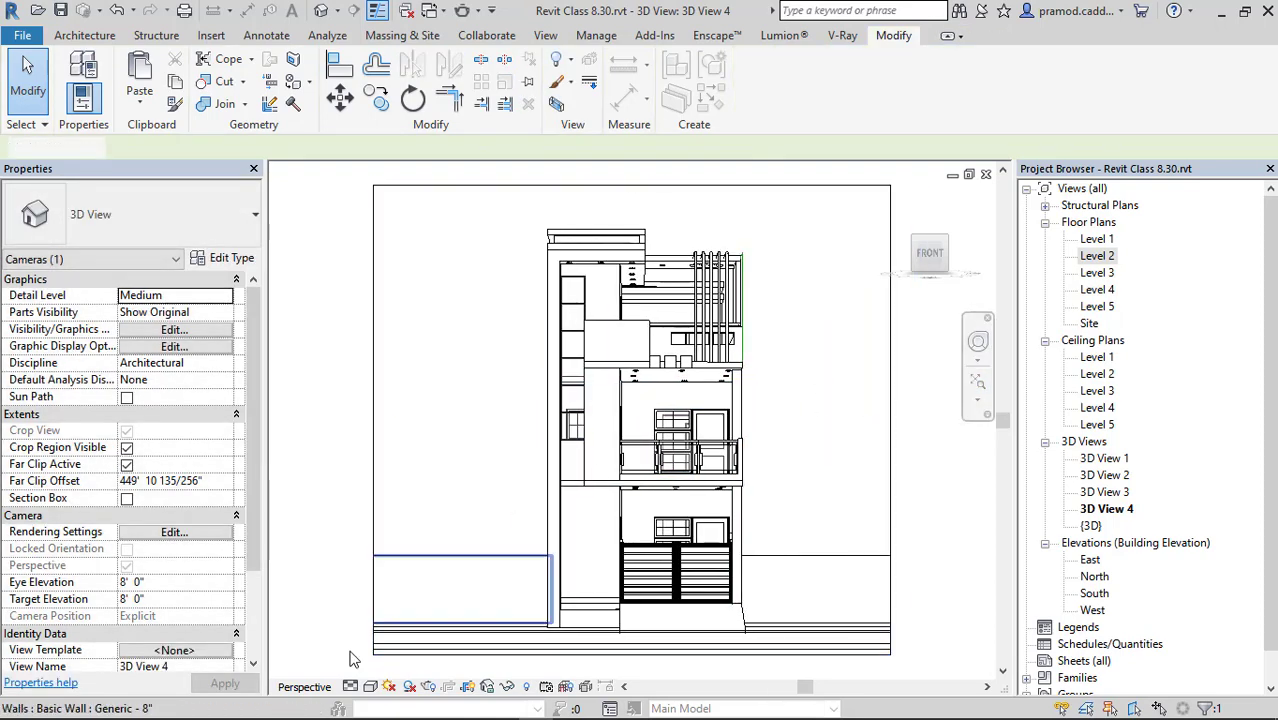
Set 3D View 4 to the Realistic visual style, with edges hidden and Smooth lines with anti-aliasing enabled.
{"action": "left_click", "coordinate": [370, 686]}
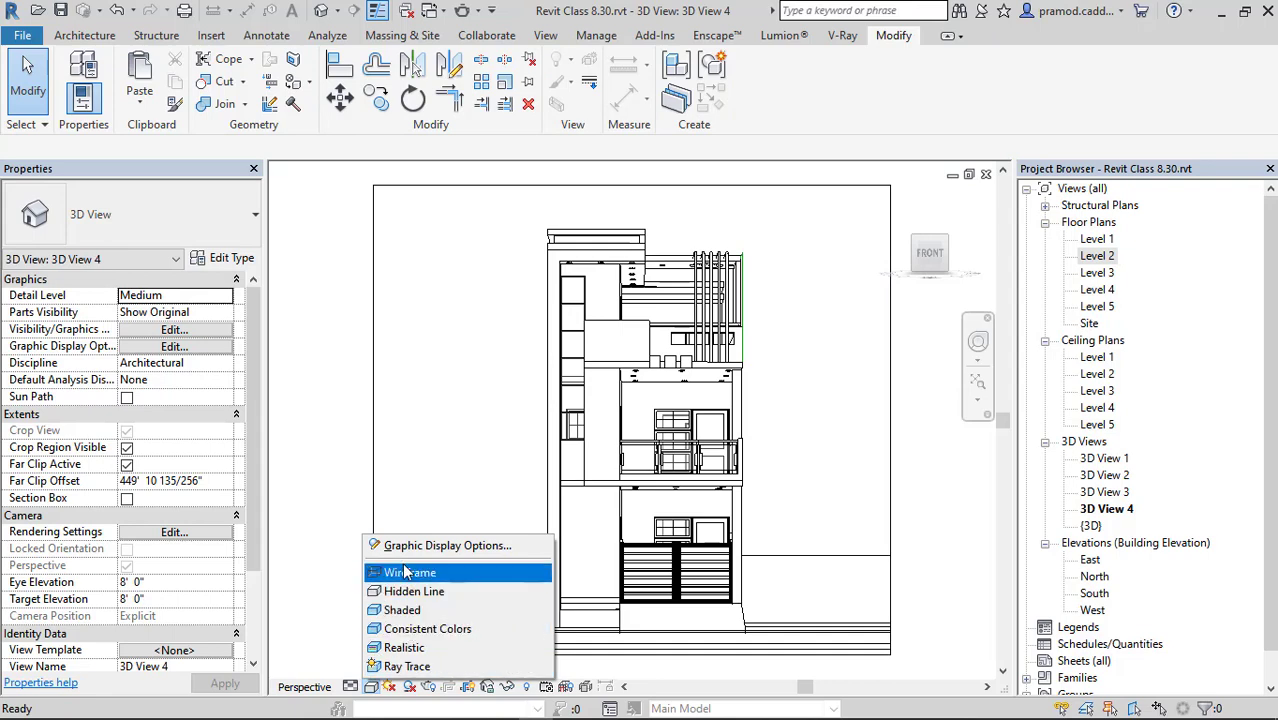
{"action": "left_click", "coordinate": [404, 647]}
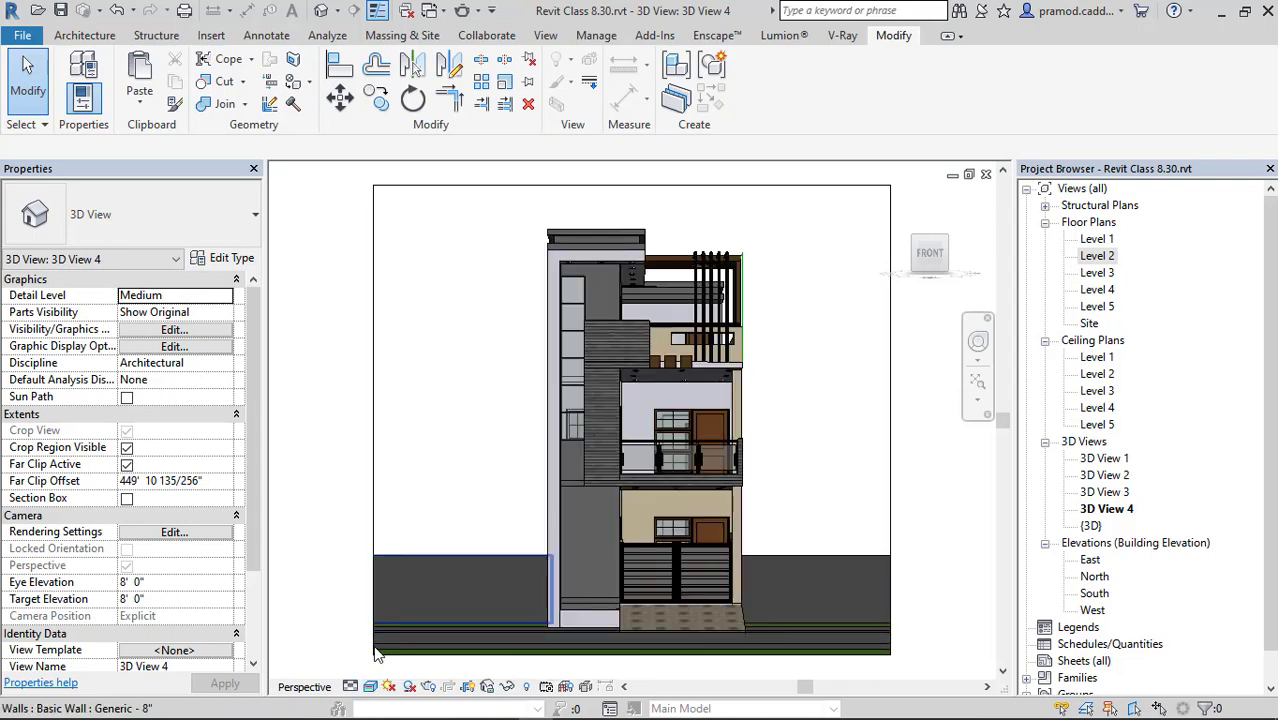
{"action": "left_click", "coordinate": [370, 686]}
{"action": "left_click", "coordinate": [437, 550]}
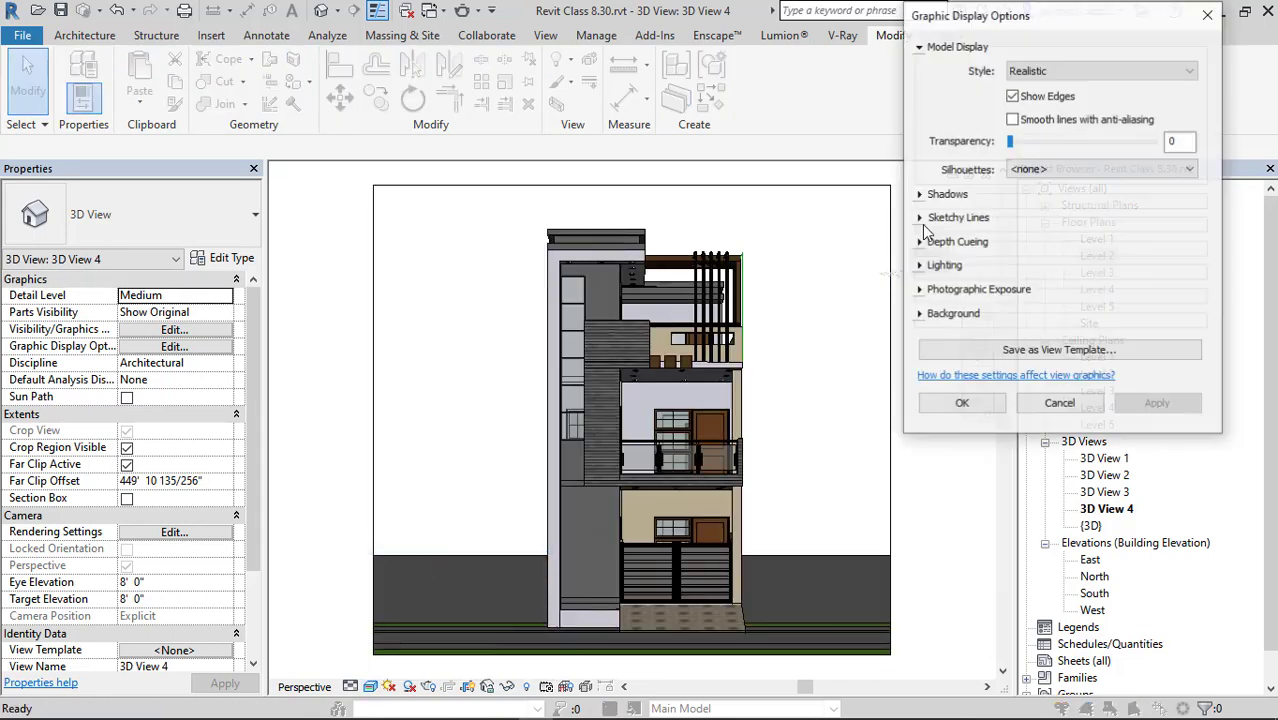
{"action": "left_click", "coordinate": [1055, 70]}
{"action": "left_click", "coordinate": [1055, 70]}
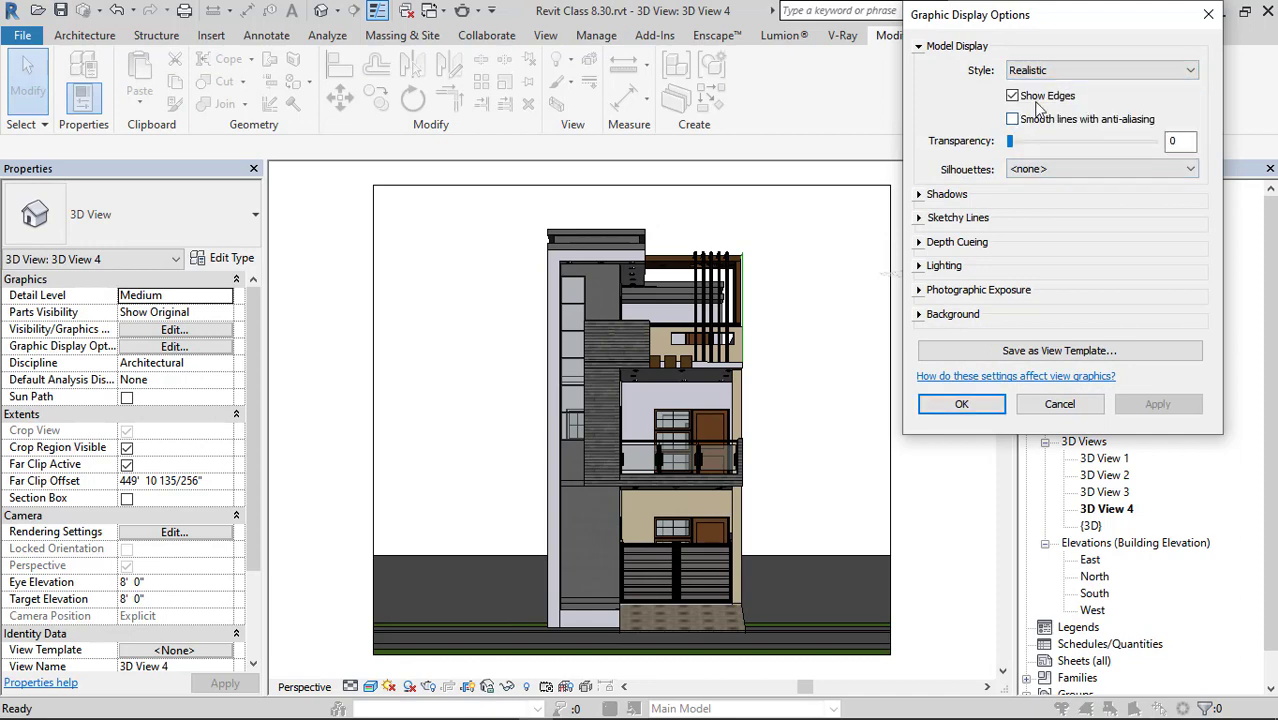
{"action": "left_click", "coordinate": [1040, 96]}
{"action": "left_click", "coordinate": [1040, 120]}
Enable Cast Shadows for 3D View 4 and set the lighting to Sun 60, Ambient Light 20 and Shadows 20.
{"action": "left_click", "coordinate": [919, 194]}
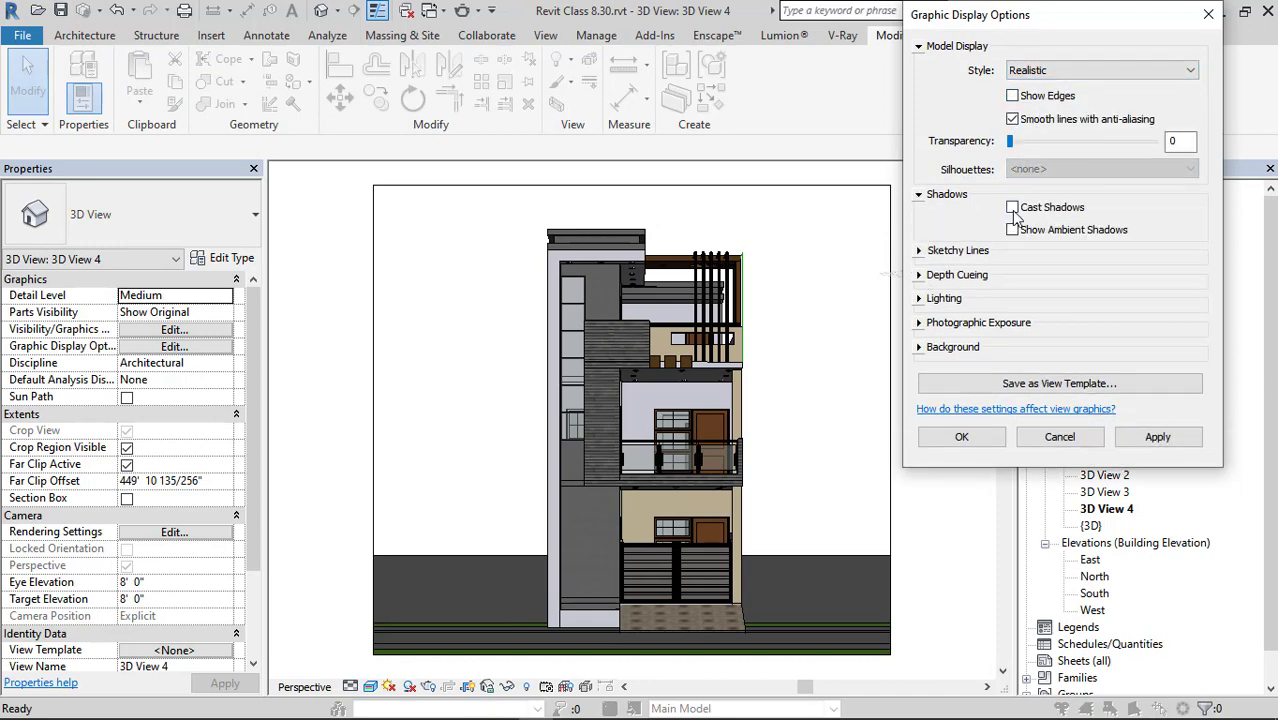
{"action": "left_click", "coordinate": [1012, 207]}
{"action": "left_click", "coordinate": [921, 195]}
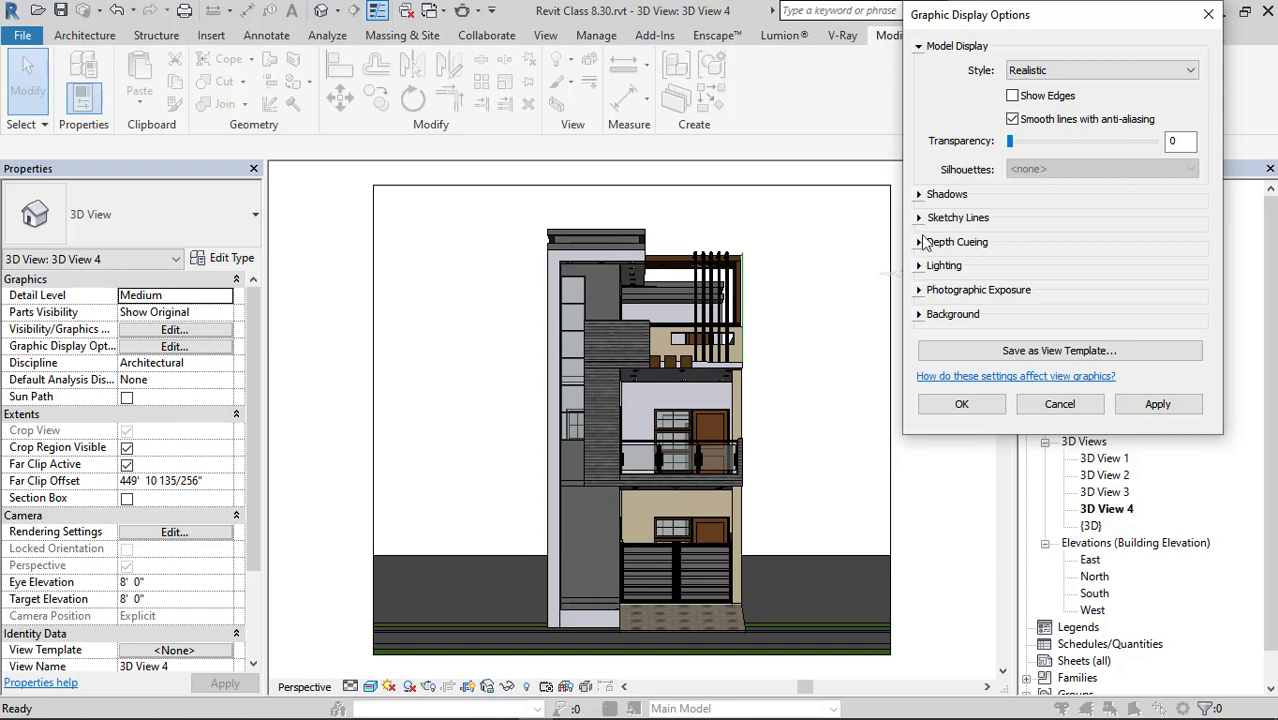
{"action": "left_click", "coordinate": [919, 266]}
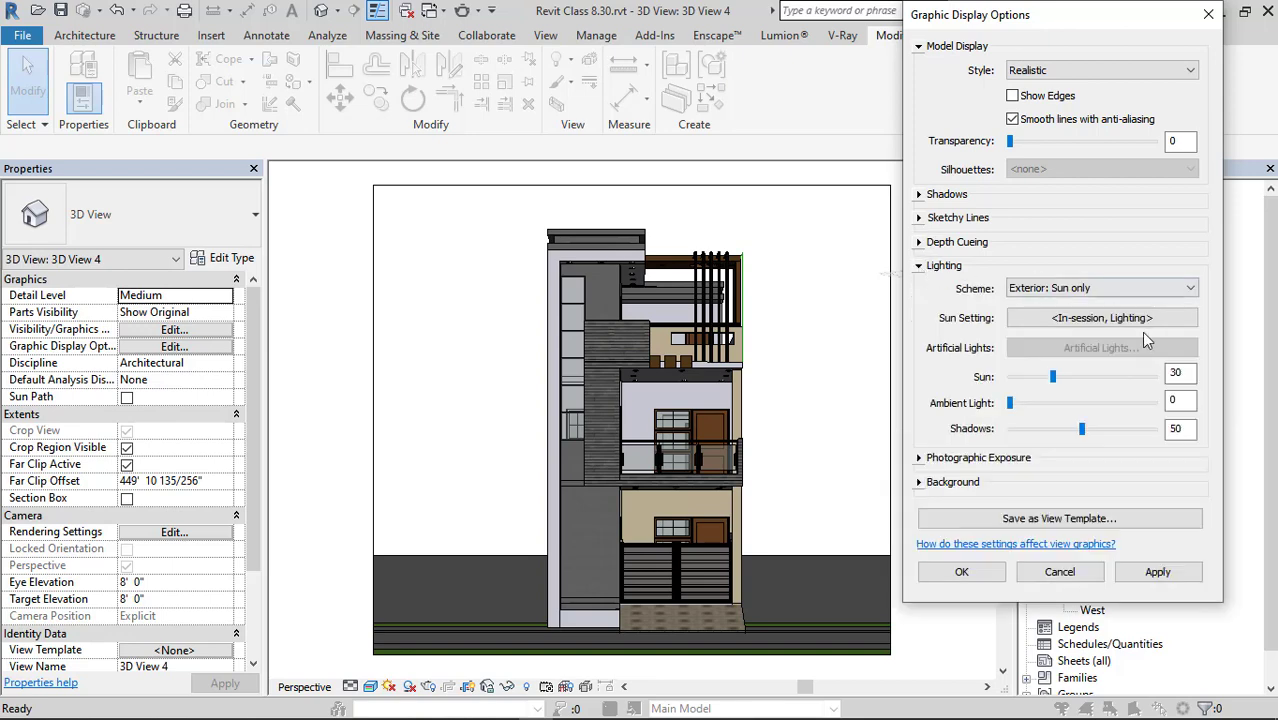
{"action": "left_click_drag", "start_coordinate": [1188, 373], "coordinate": [1162, 375]}
{"action": "type", "text": "60"}
{"action": "key", "text": "Tab"}
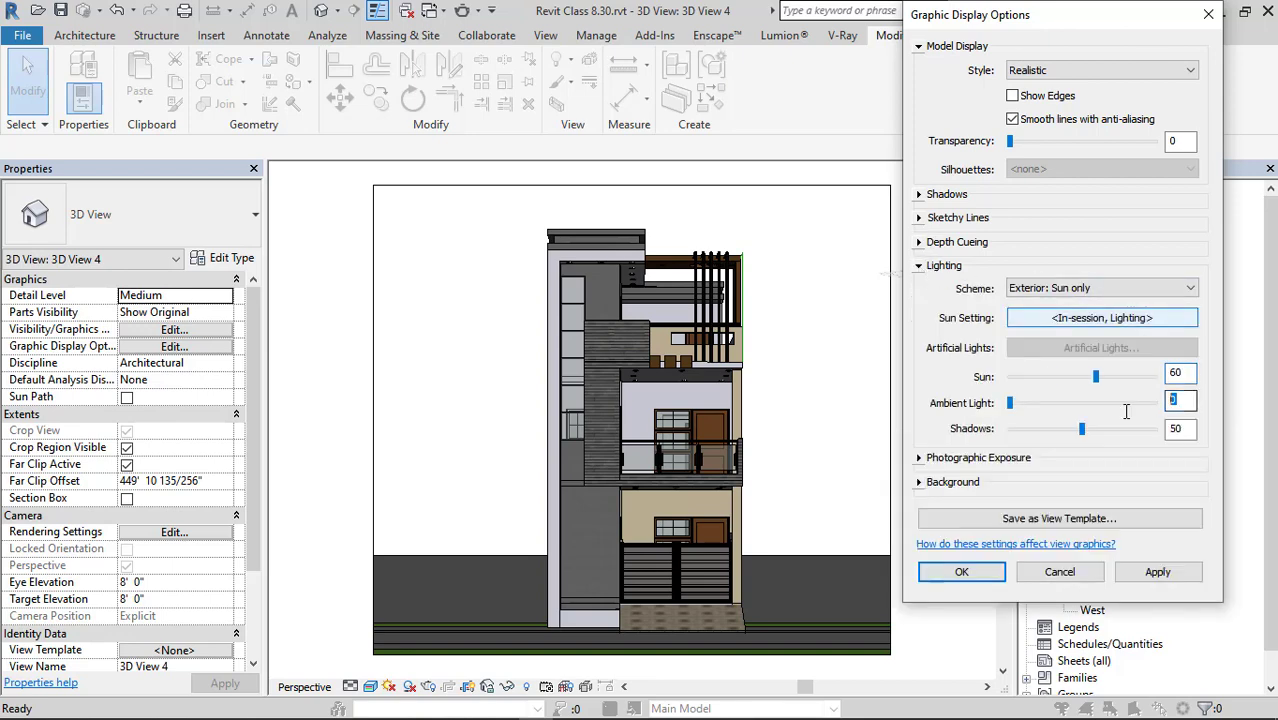
{"action": "key", "text": "Tab"}
{"action": "type", "text": "2"}
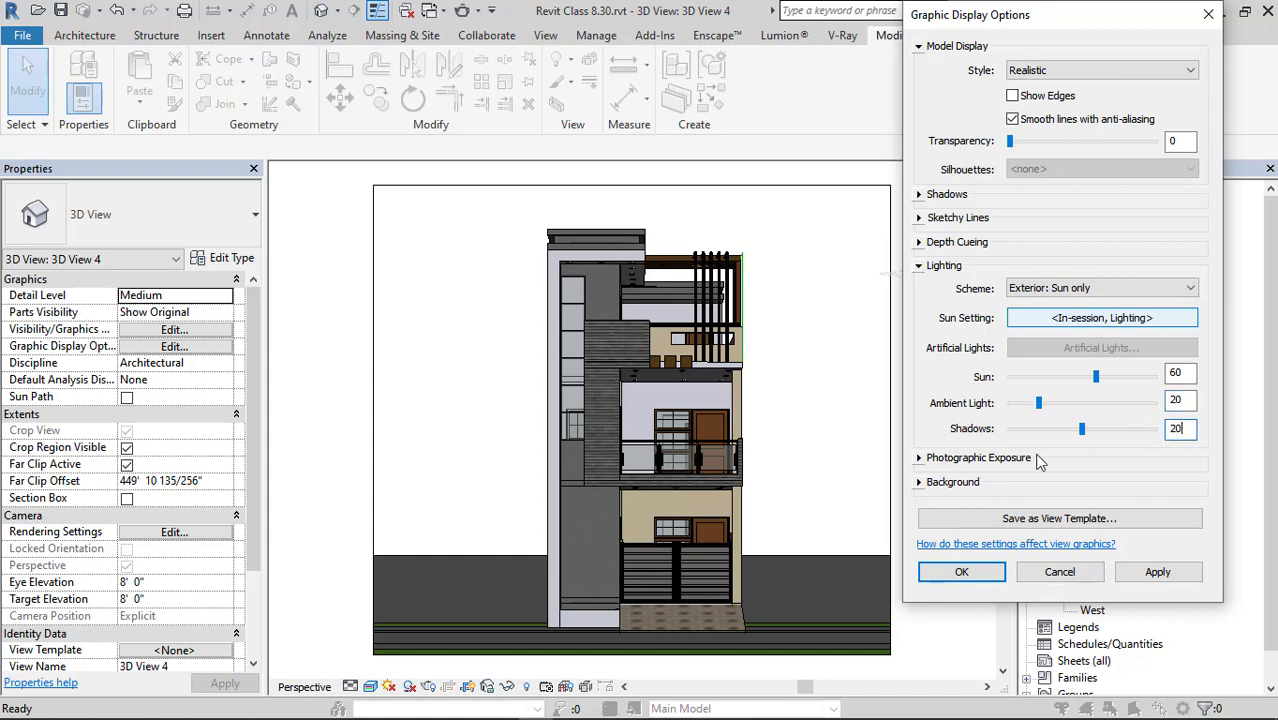
Give 3D View 4 a Gradient background with sky color RGB 183-255-255 and accept the display options.
{"action": "left_click", "coordinate": [920, 482]}
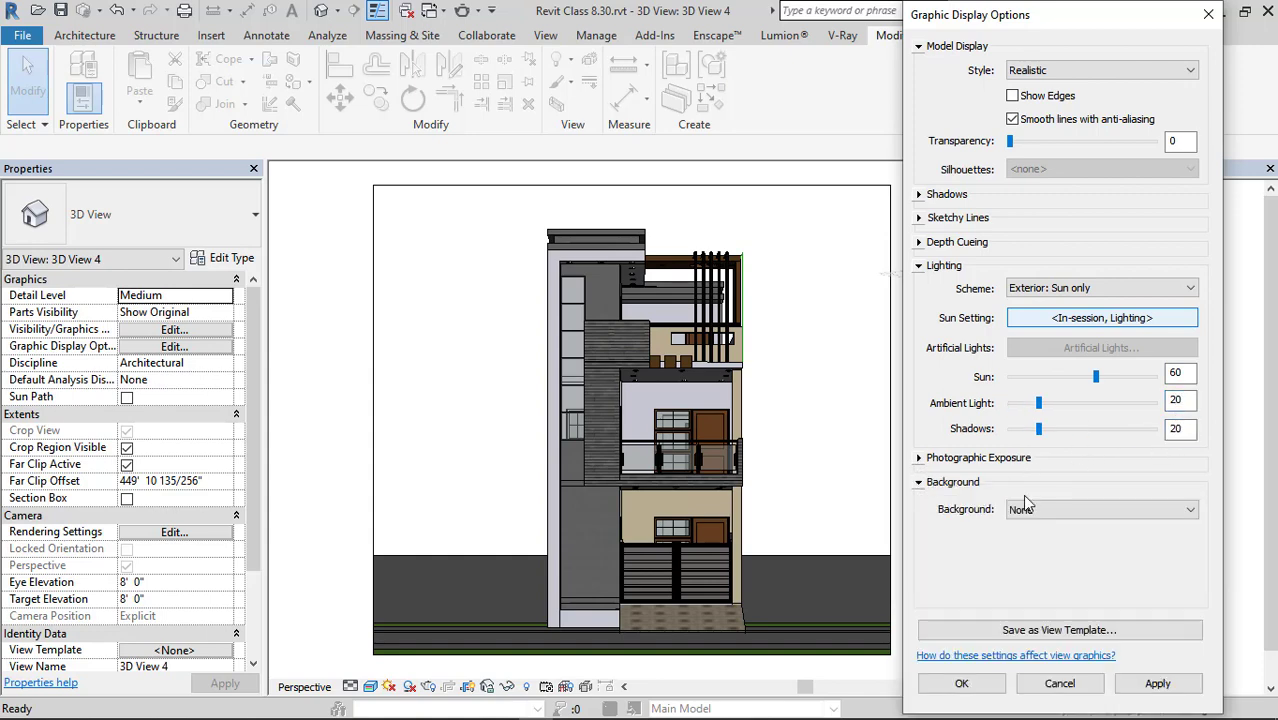
{"action": "left_click", "coordinate": [1100, 510]}
{"action": "left_click", "coordinate": [1038, 549]}
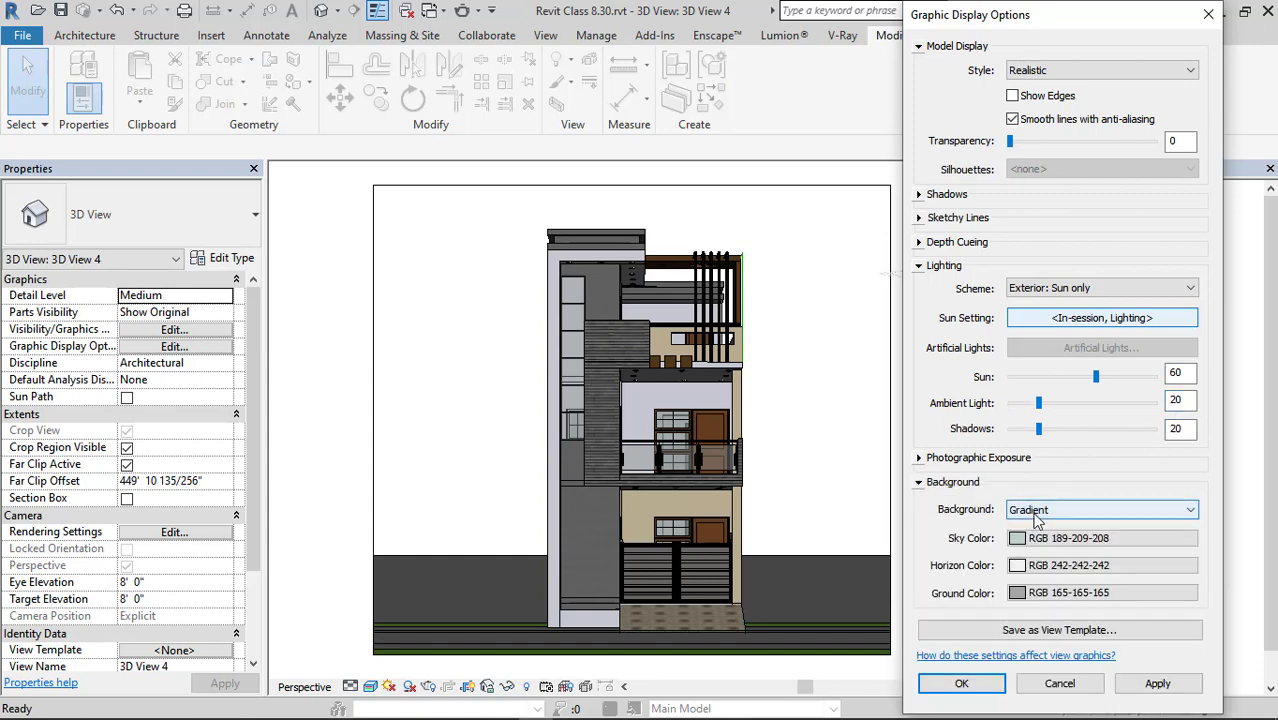
{"action": "left_click", "coordinate": [1042, 538]}
{"action": "left_click", "coordinate": [956, 382]}
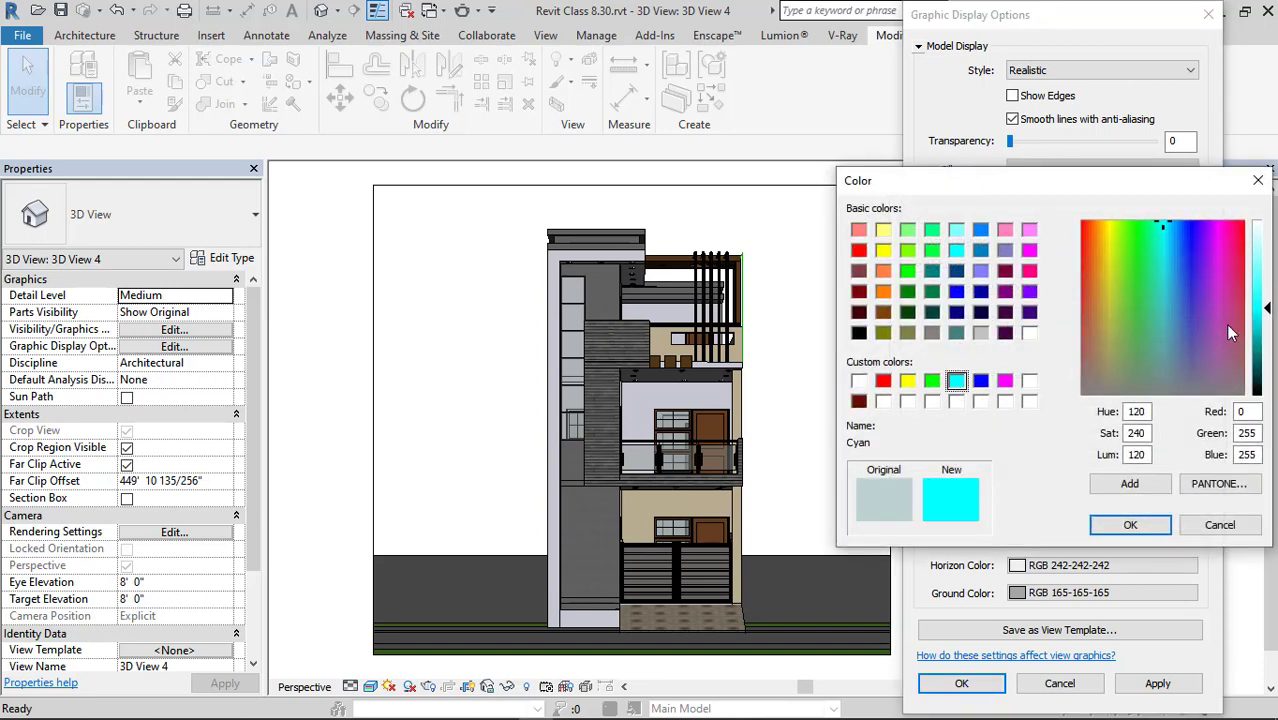
{"action": "left_click_drag", "start_coordinate": [1267, 316], "coordinate": [1267, 246]}
{"action": "left_click", "coordinate": [1130, 525]}
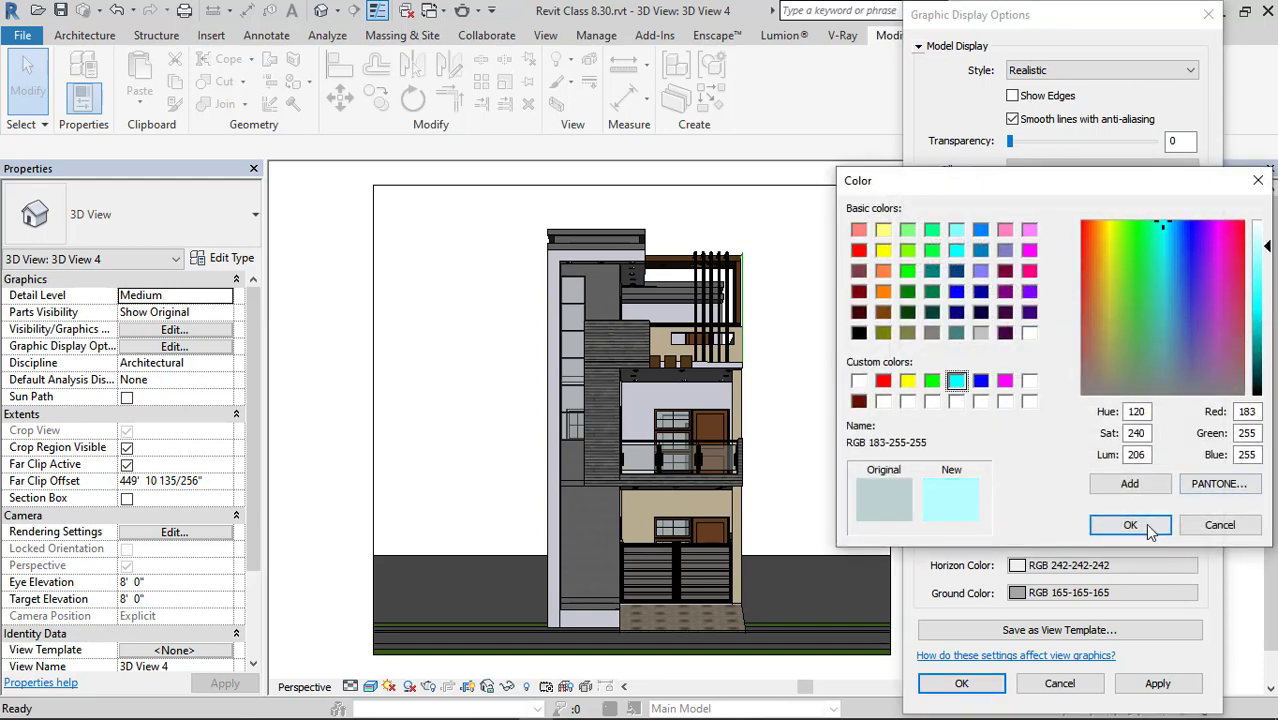
{"action": "left_click", "coordinate": [1157, 684]}
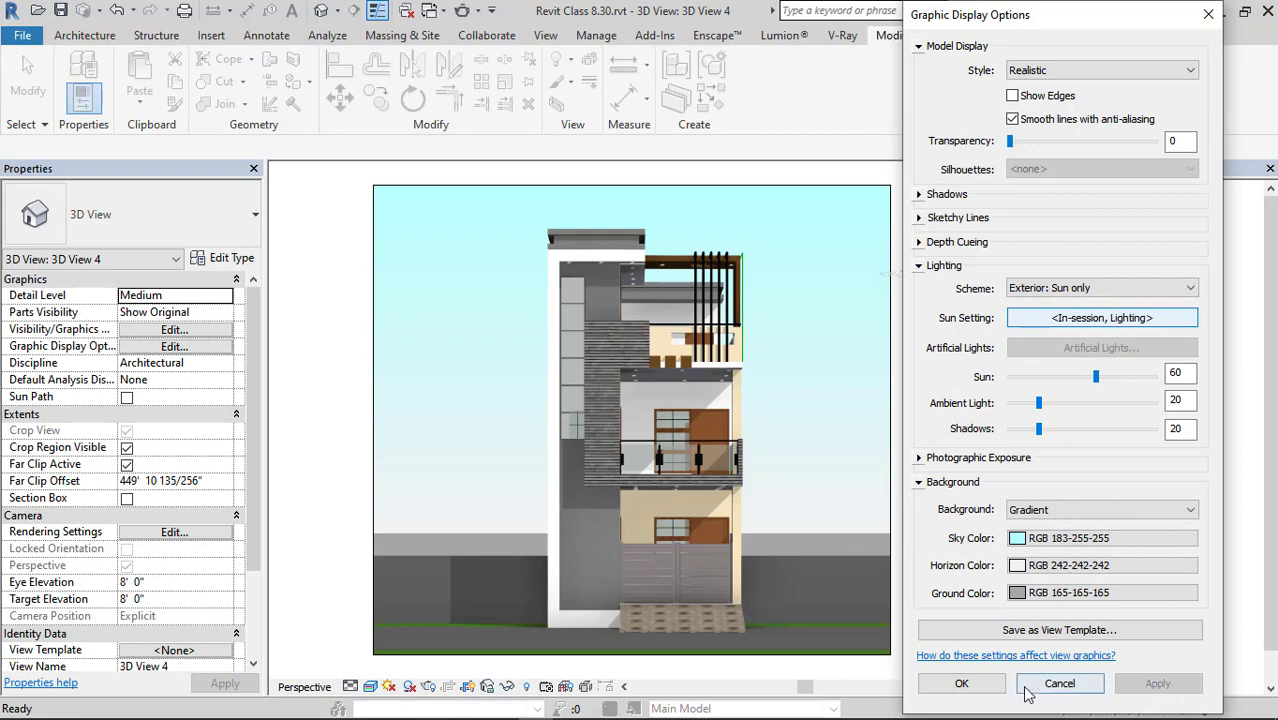
{"action": "left_click", "coordinate": [962, 684]}
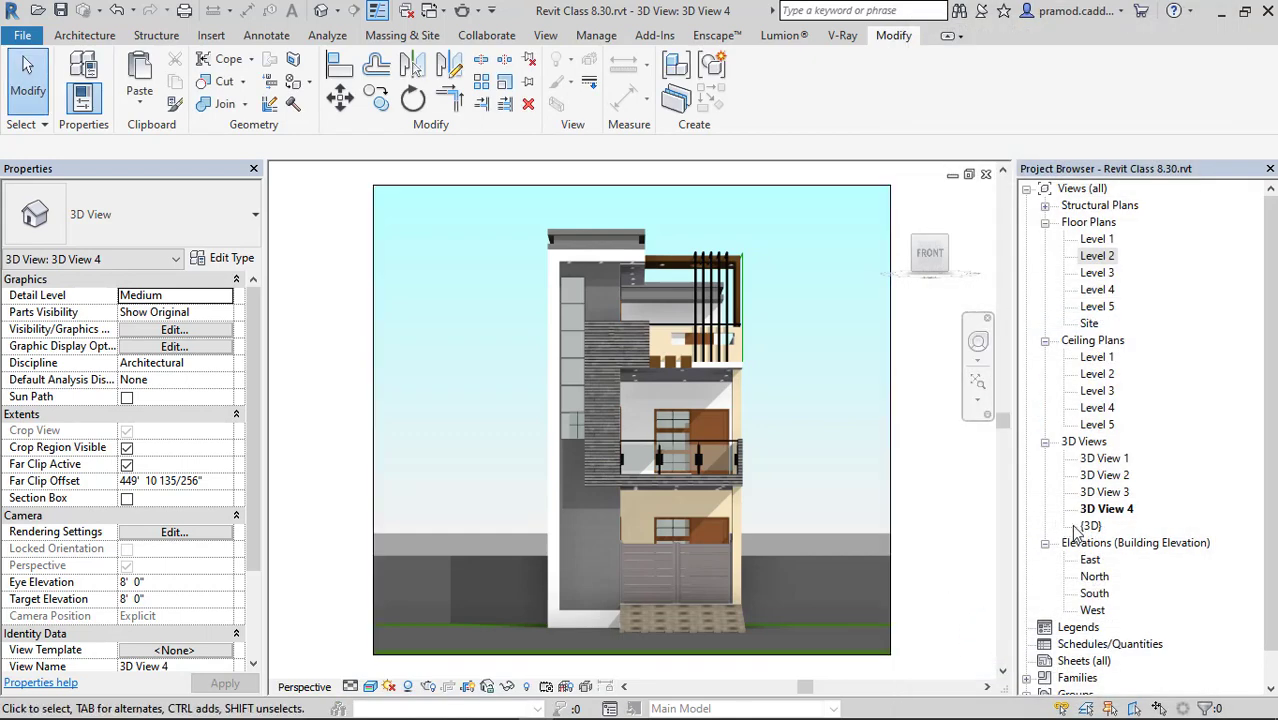
Save the orientation of 3D View 4 and lock it, and delete 3D View 3 from the project.
{"action": "left_click", "coordinate": [489, 687]}
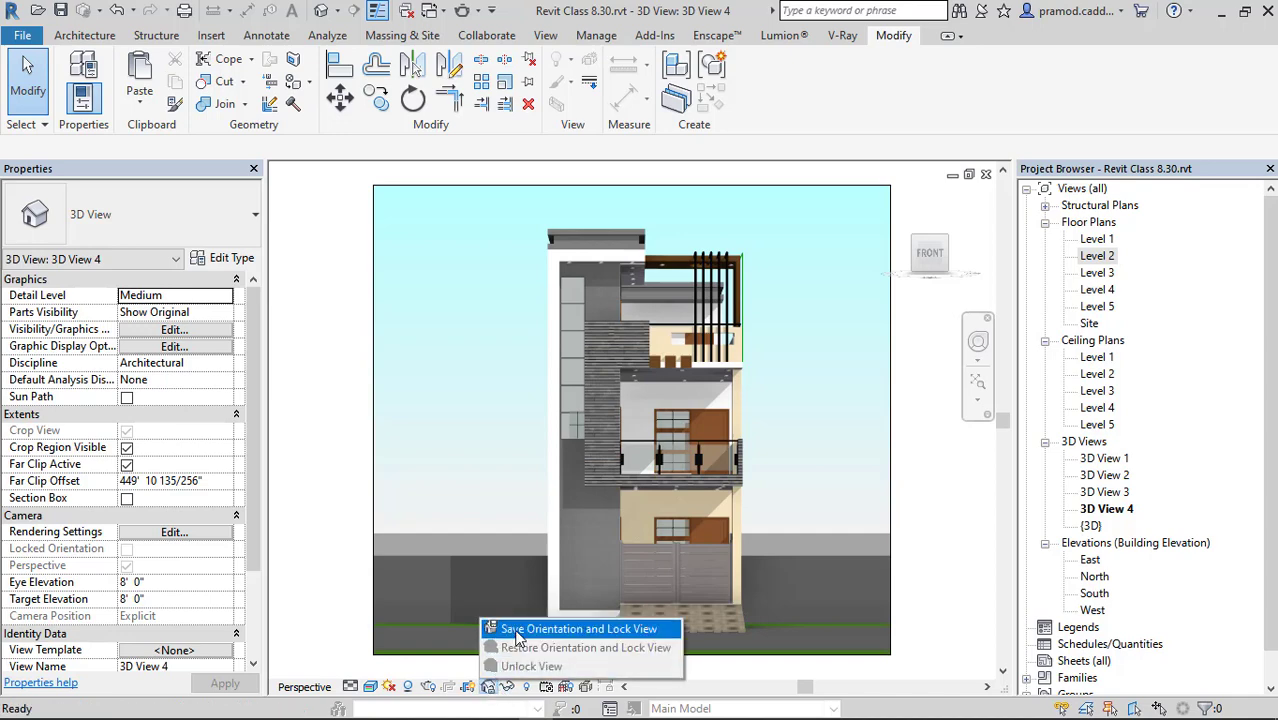
{"action": "left_click", "coordinate": [520, 630]}
{"action": "right_click", "coordinate": [1110, 498]}
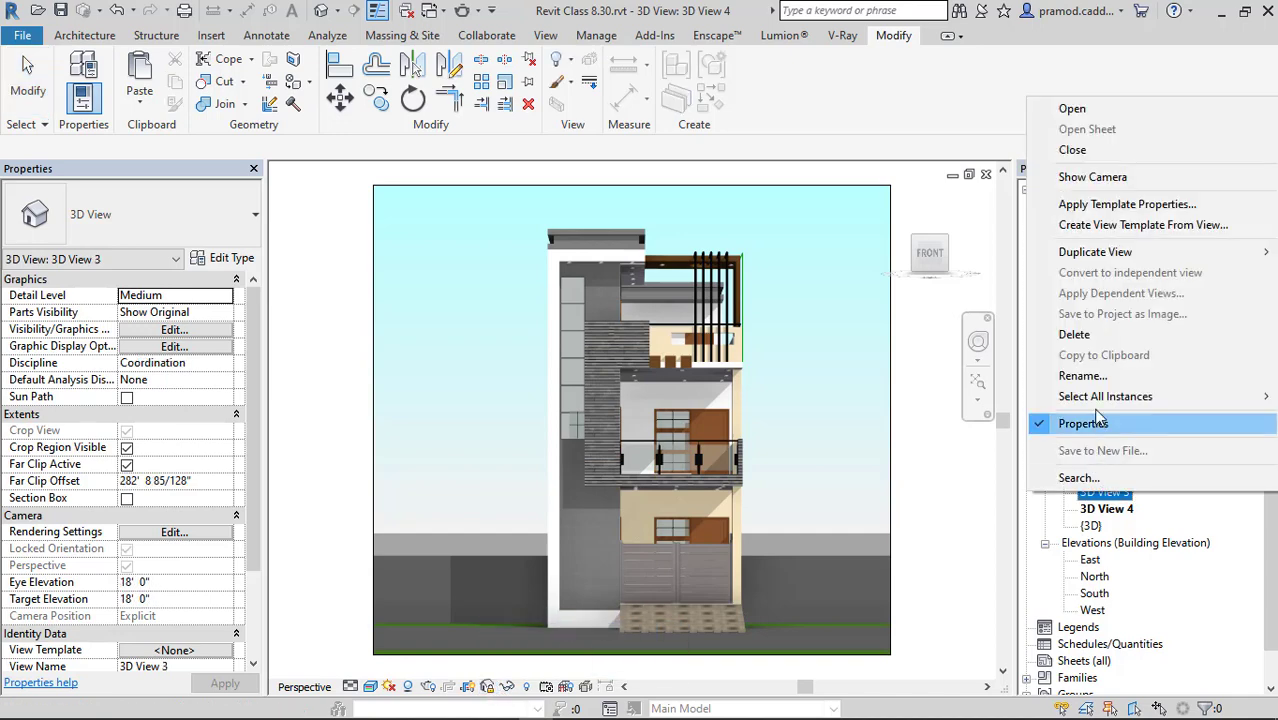
{"action": "left_click", "coordinate": [1080, 333]}
Check the other saved camera view, 3D View 2, and return to 3D View 4.
{"action": "left_click", "coordinate": [1084, 441]}
{"action": "double_click", "coordinate": [1104, 458]}
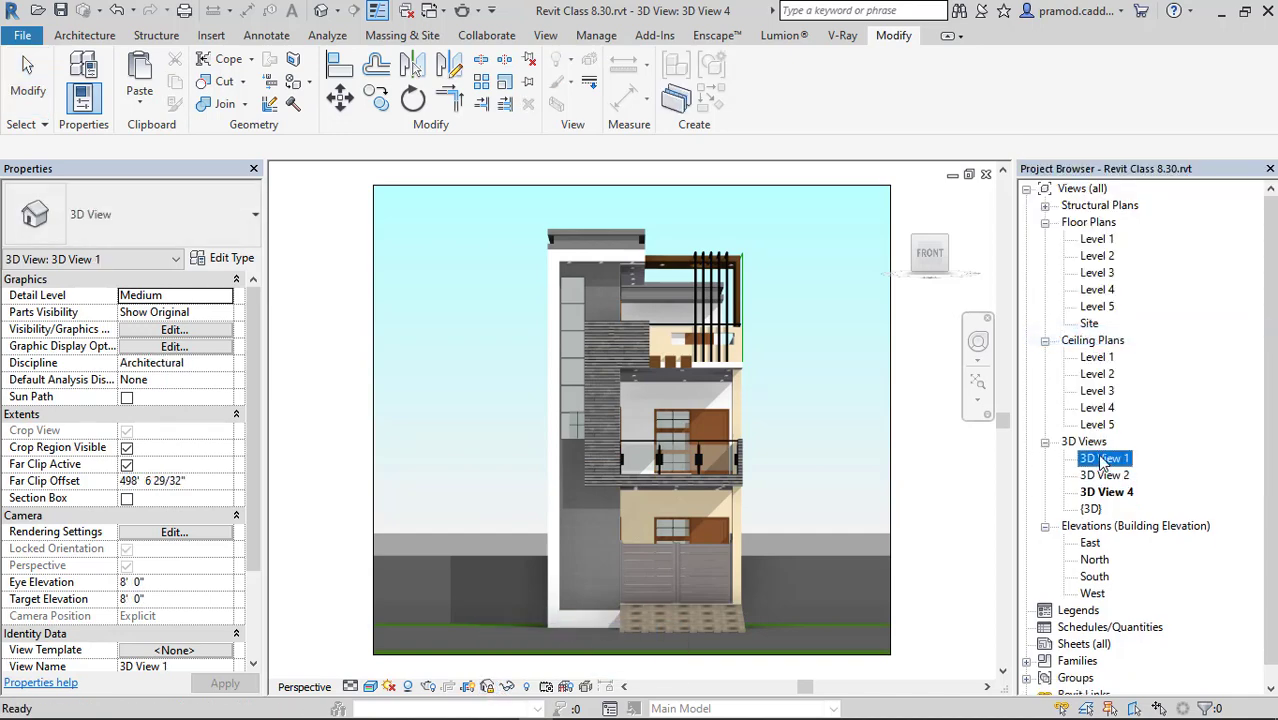
{"action": "double_click", "coordinate": [1104, 476]}
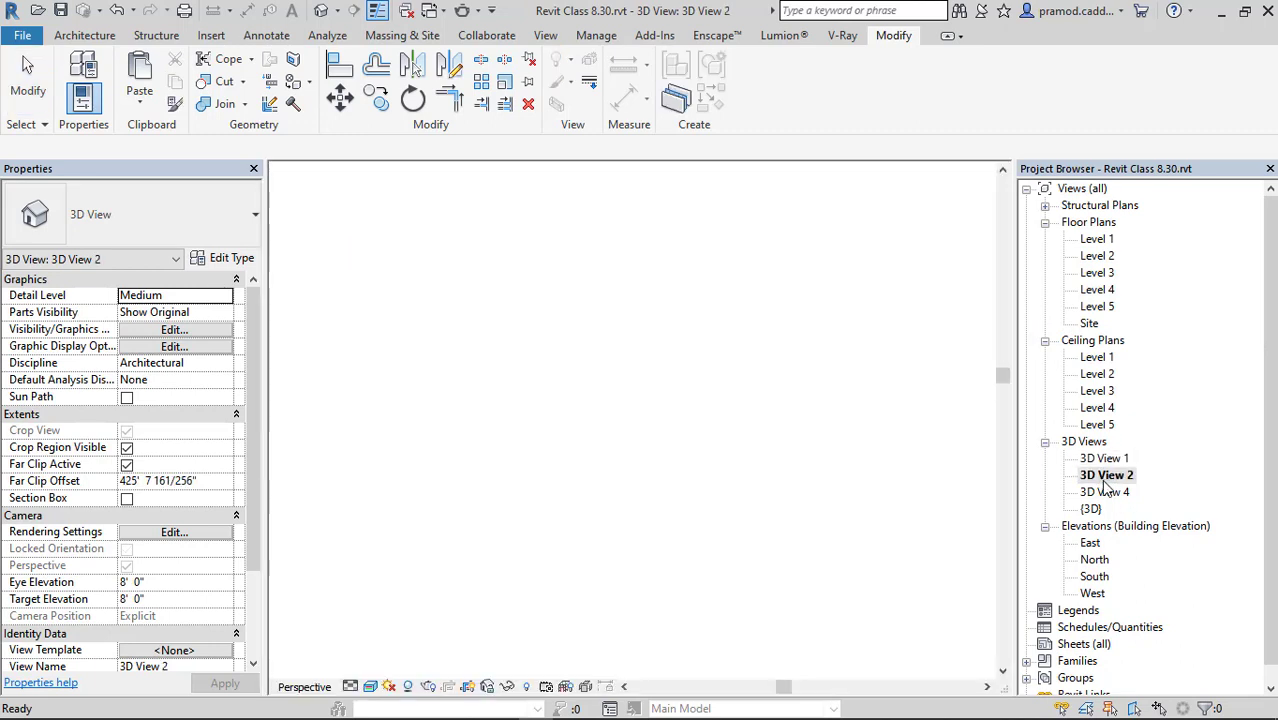
{"action": "double_click", "coordinate": [1102, 493]}
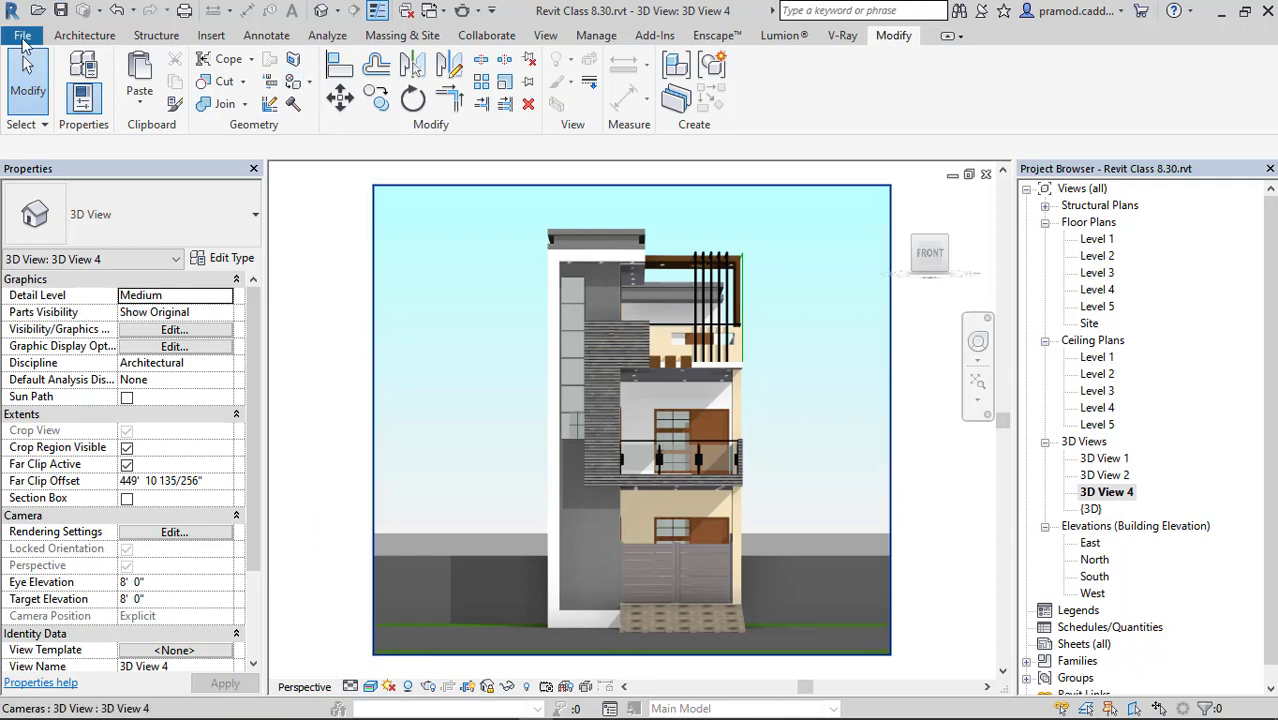
In the default 3D view, temporarily isolate the upper storey's overhanging slab and the wall with window and door openings beneath it.
{"action": "left_click", "coordinate": [321, 10]}
{"action": "middle_click_drag", "start_coordinate": [700, 365], "coordinate": [612, 336], "text": "shift"}
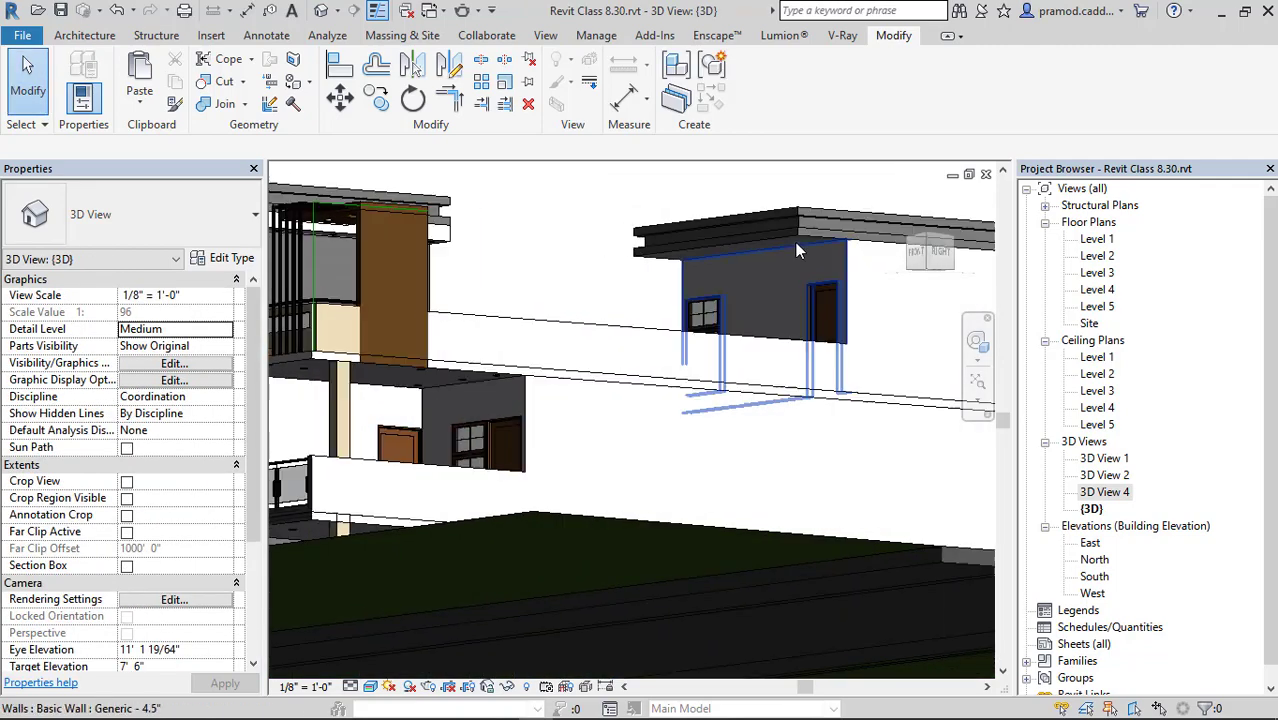
{"action": "left_click", "coordinate": [799, 230]}
{"action": "scroll", "coordinate": [799, 230], "scroll_direction": "up", "scroll_amount": 3}
{"action": "left_click", "coordinate": [760, 286], "text": "ctrl"}
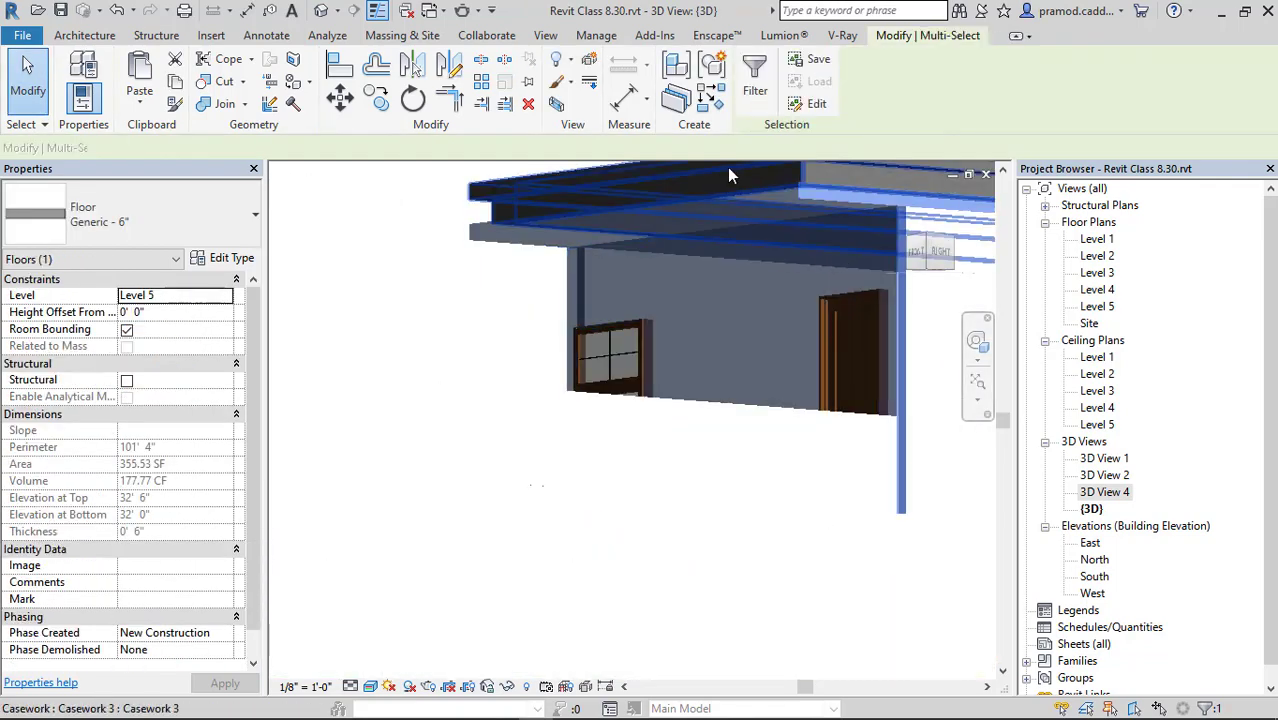
{"action": "left_click", "coordinate": [507, 686]}
{"action": "left_click", "coordinate": [546, 622]}
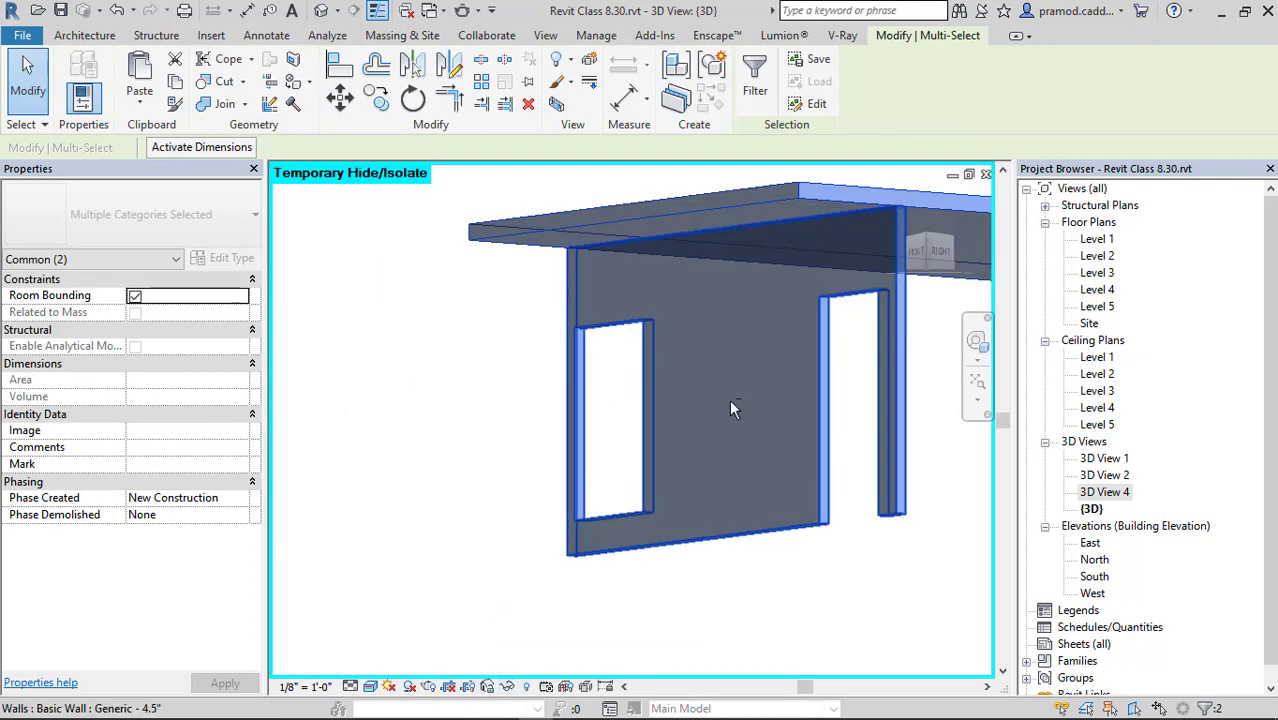
Place four M_Recessed Lamp - Round - LED 100mm Trimless Downlights in a row on the slab overhang's underside, about 2'-2" from the wall.
{"action": "middle_click_drag", "start_coordinate": [730, 405], "coordinate": [820, 310], "text": "shift"}
{"action": "left_click", "coordinate": [934, 268]}
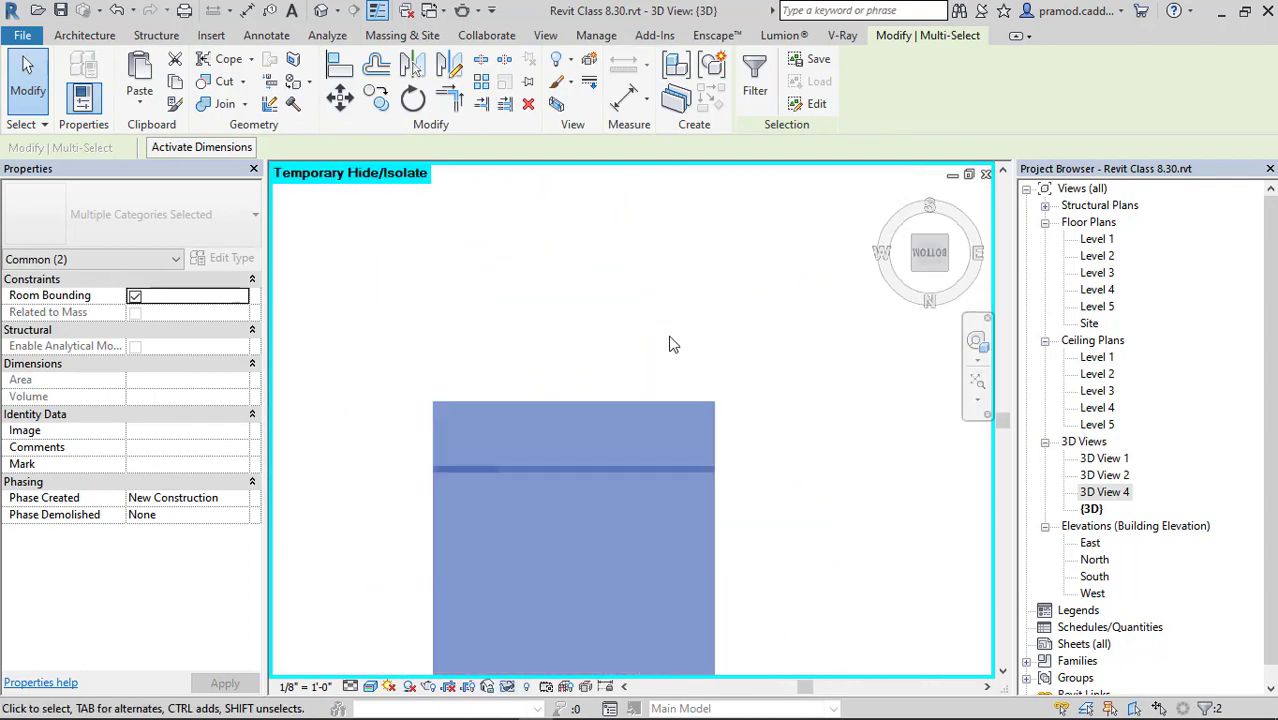
{"action": "left_click", "coordinate": [88, 38]}
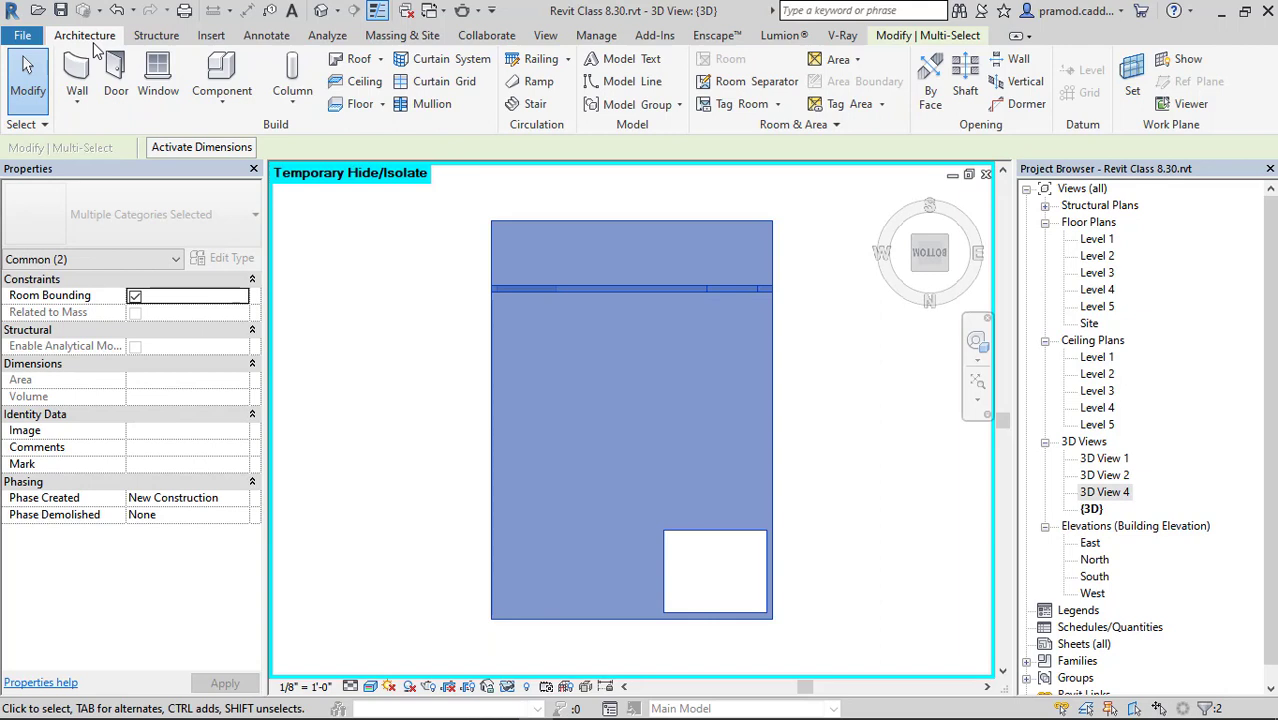
{"action": "left_click", "coordinate": [222, 92]}
{"action": "left_click", "coordinate": [258, 138]}
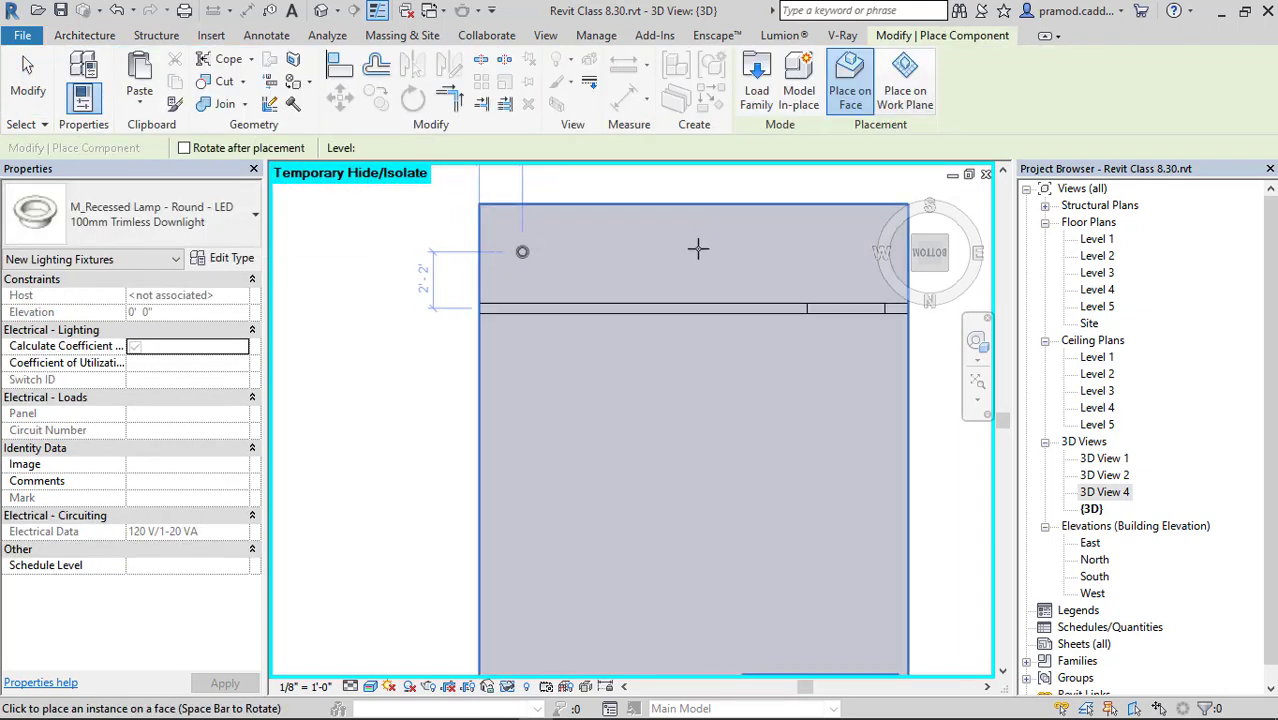
{"action": "left_click", "coordinate": [522, 251]}
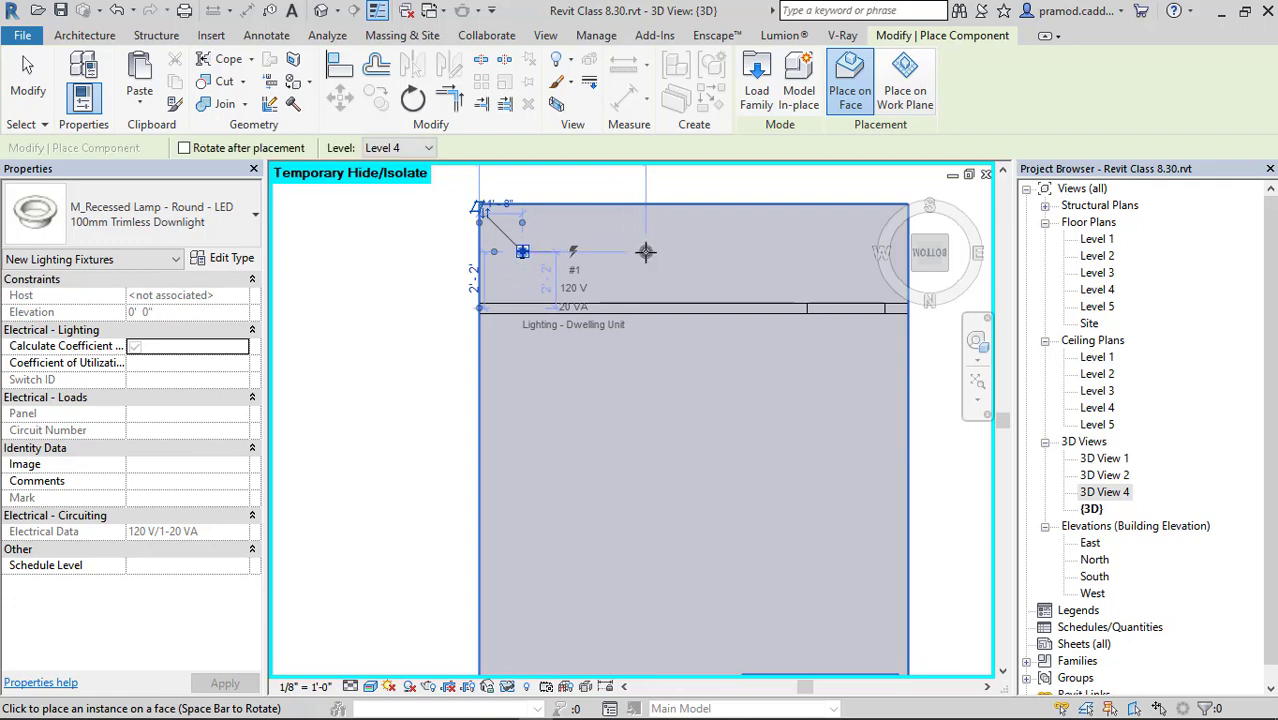
{"action": "left_click", "coordinate": [645, 251]}
{"action": "left_click", "coordinate": [761, 252]}
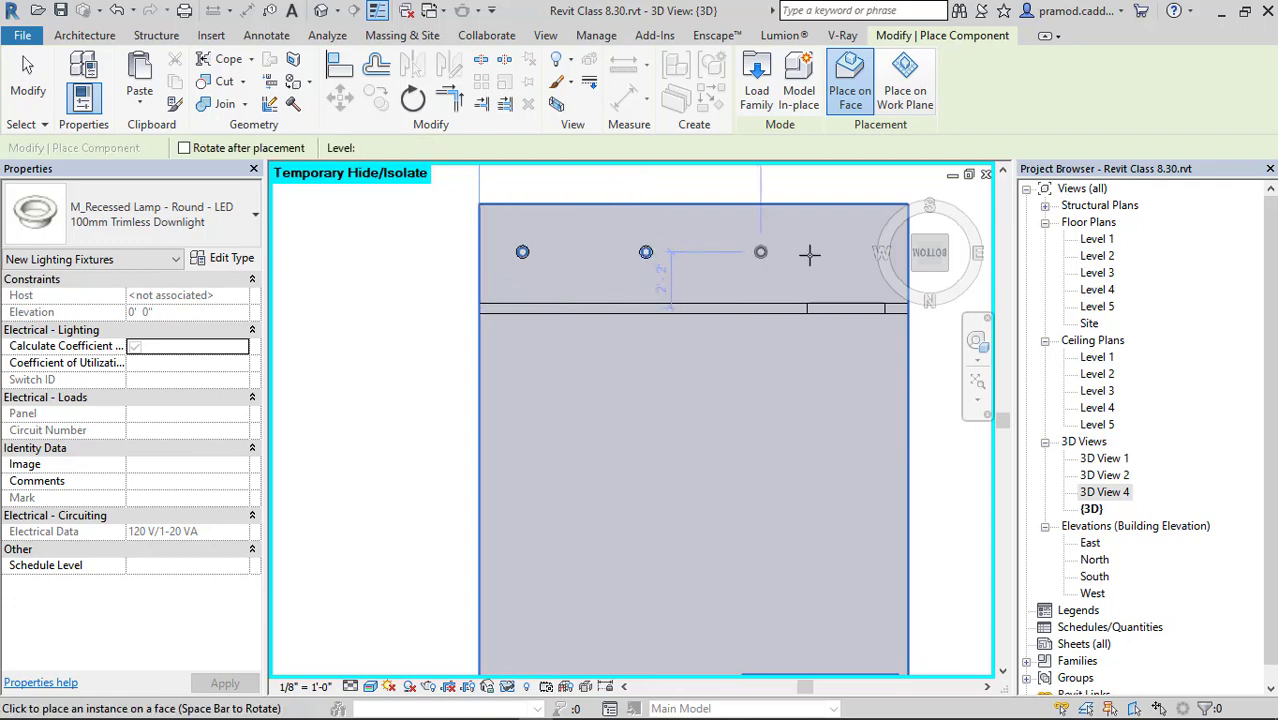
{"action": "middle_click_drag", "start_coordinate": [853, 254], "coordinate": [802, 252]}
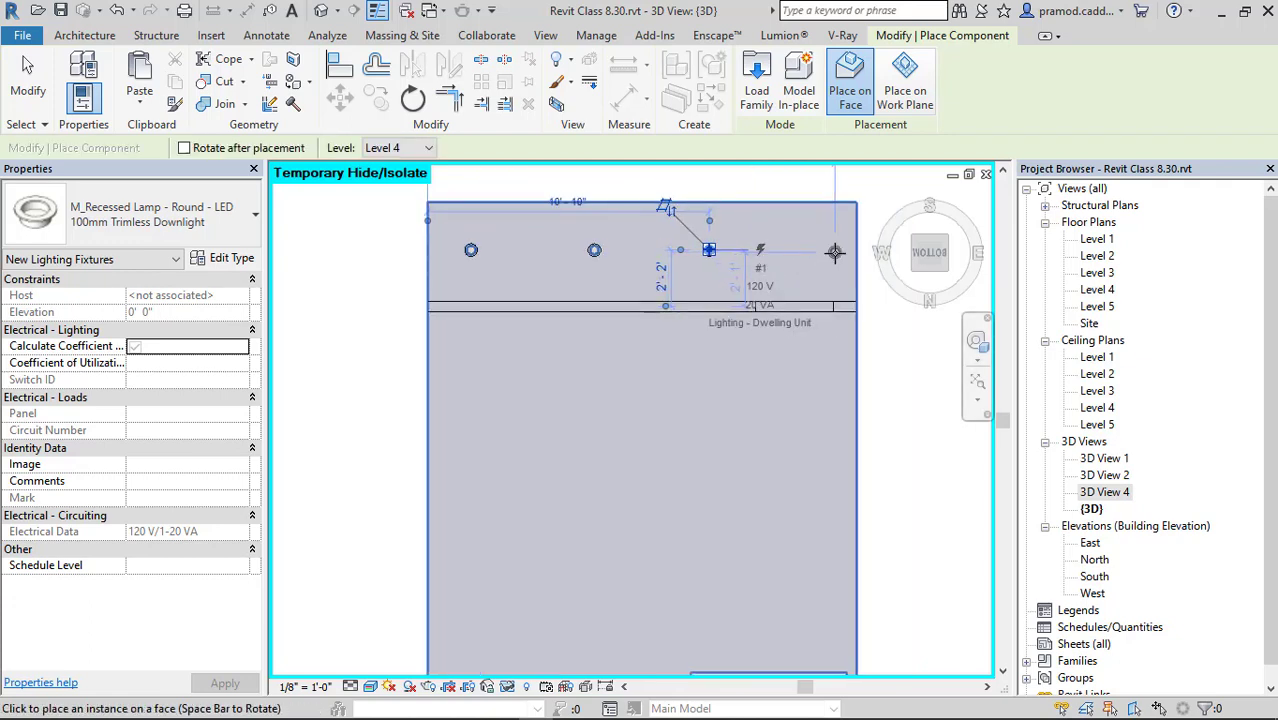
{"action": "left_click", "coordinate": [832, 250]}
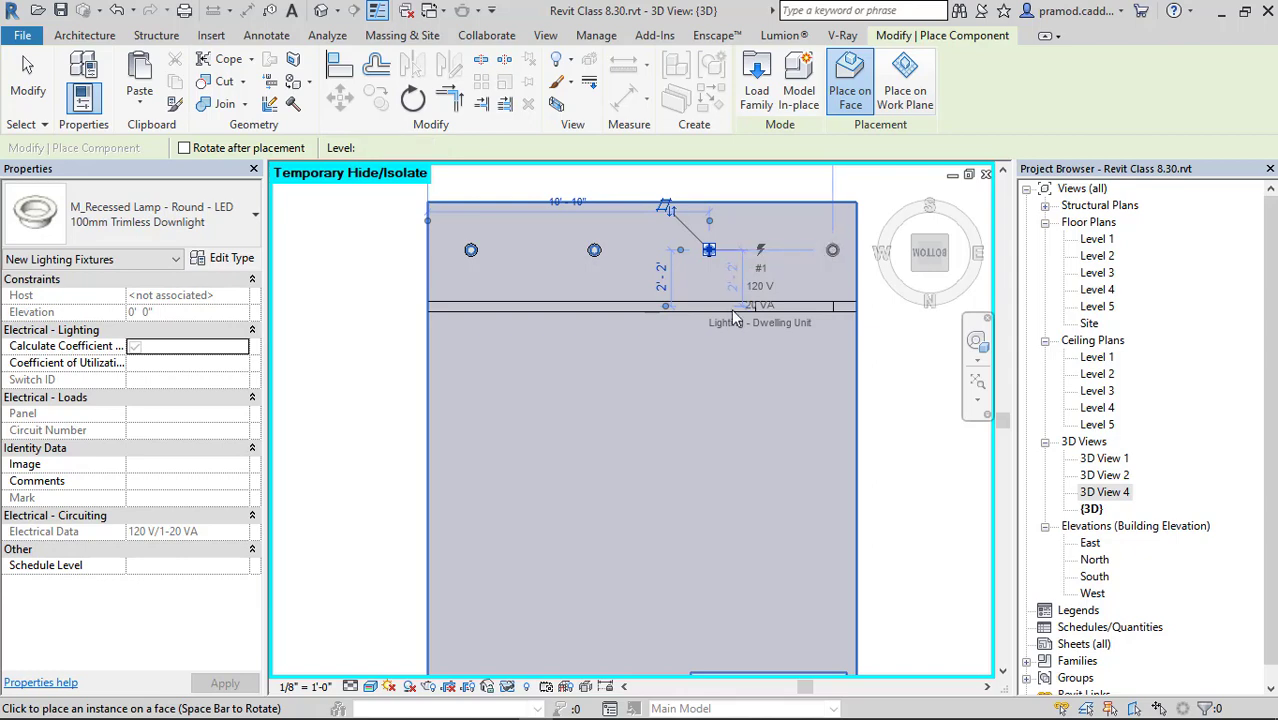
Reset the temporary hide/isolate so the whole house is shown, and finish placing downlights.
{"action": "left_click", "coordinate": [507, 686]}
{"action": "left_click", "coordinate": [590, 665]}
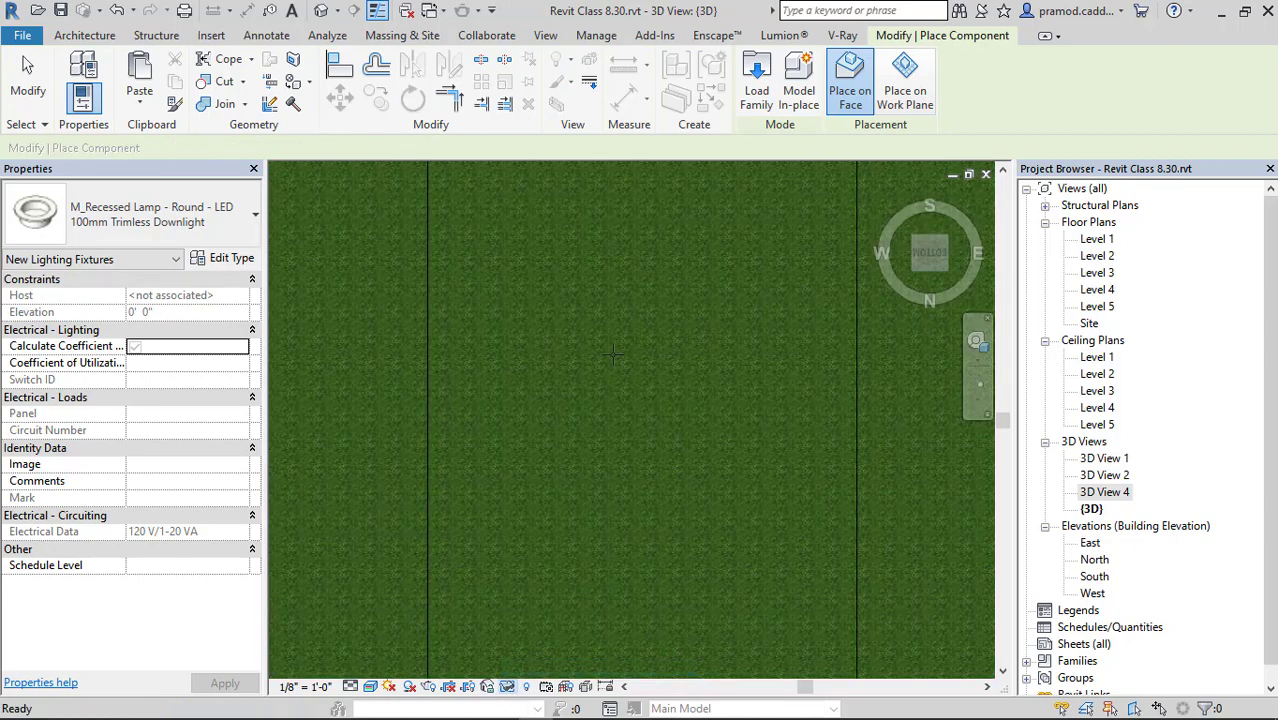
{"action": "middle_click_drag", "start_coordinate": [600, 600], "coordinate": [613, 520], "text": "shift"}
{"action": "middle_click_drag", "start_coordinate": [596, 503], "coordinate": [759, 496], "text": "shift"}
{"action": "scroll", "coordinate": [795, 465], "scroll_direction": "up", "scroll_amount": 4}
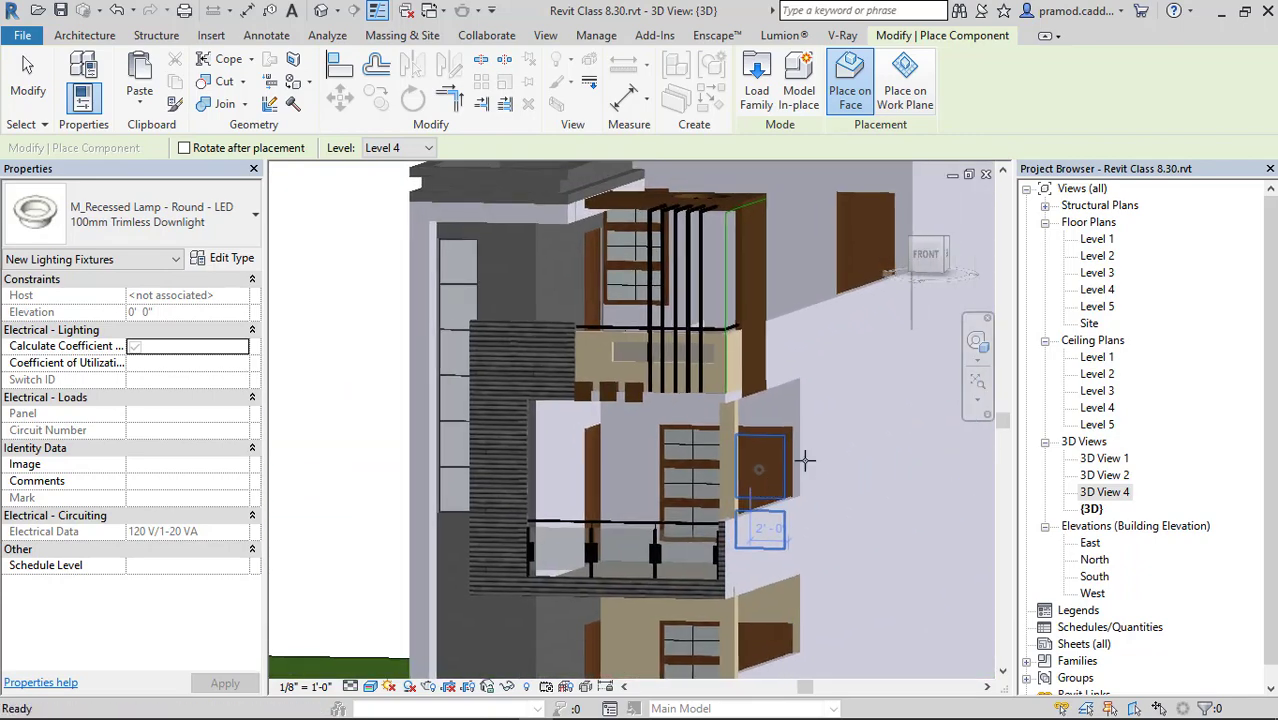
{"action": "middle_click_drag", "start_coordinate": [805, 460], "coordinate": [718, 408], "text": "shift"}
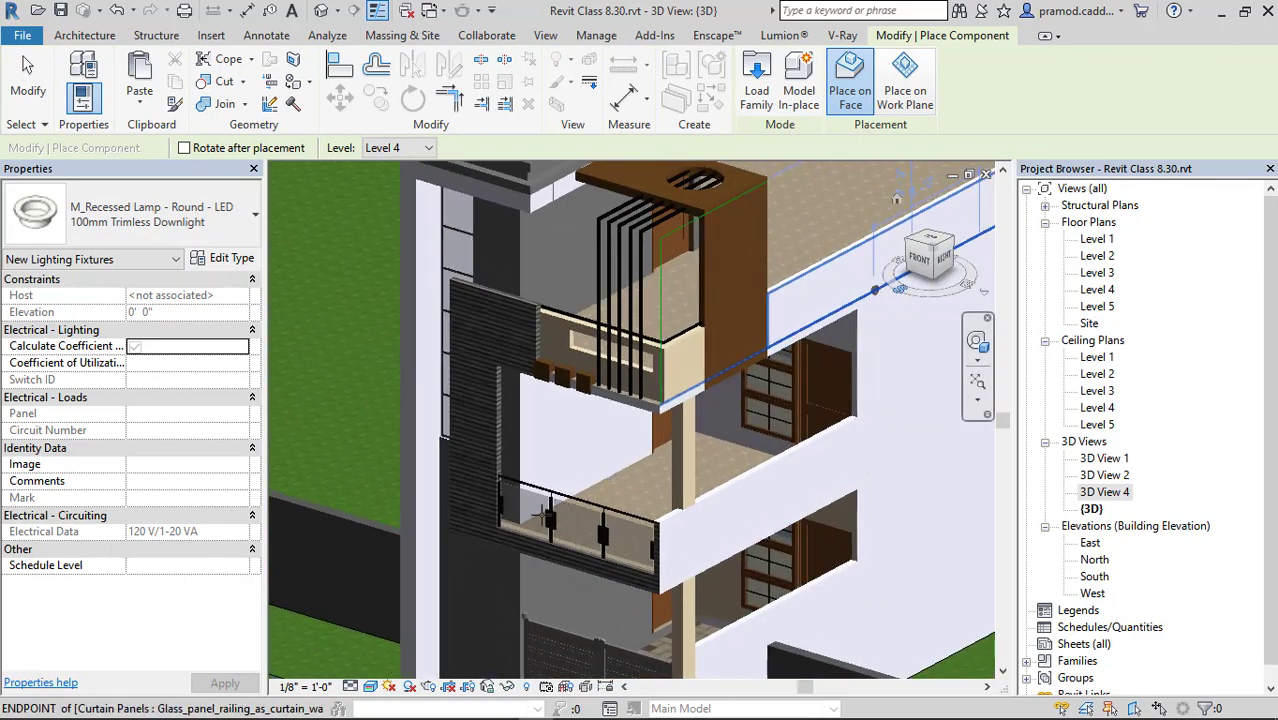
{"action": "scroll", "coordinate": [540, 513], "scroll_direction": "up", "scroll_amount": 3}
{"action": "key", "text": "Escape"}
{"action": "key", "text": "Escape"}
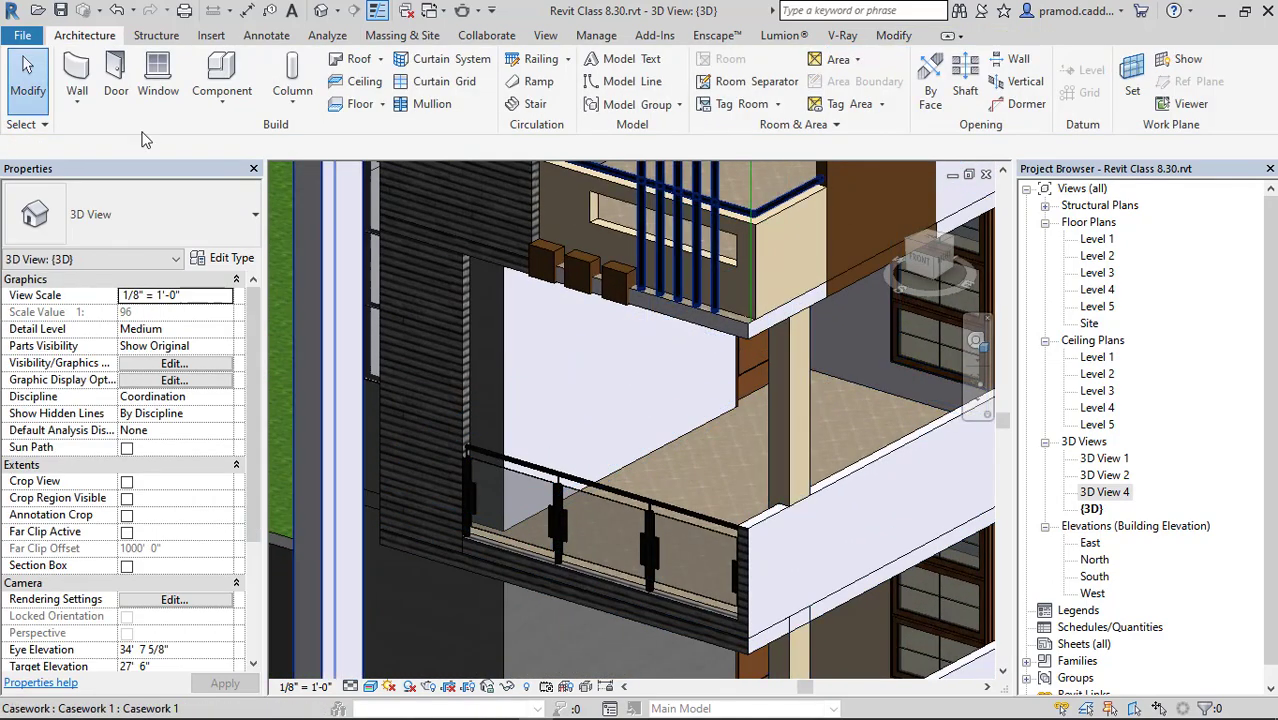
Start a wall sweep and set the Cornice type's profile to Wall Sweep-Brick Soldier Course : 1 Brick.
{"action": "left_click", "coordinate": [77, 108]}
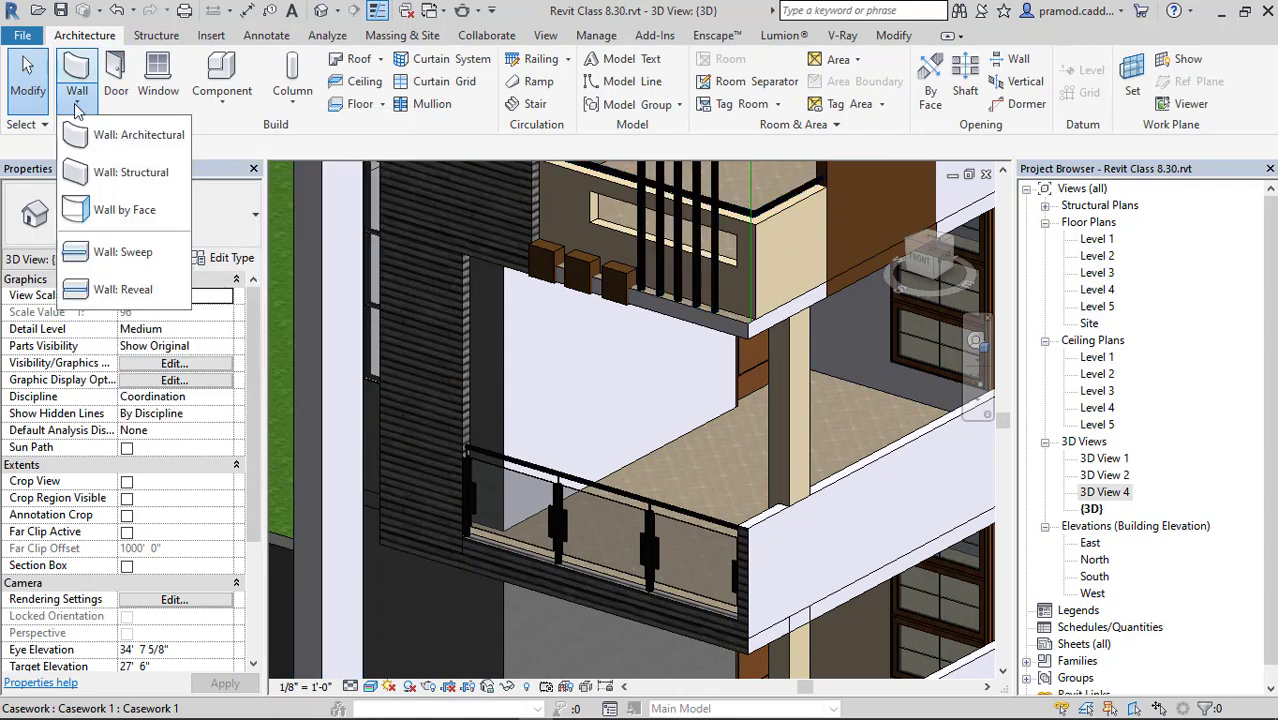
{"action": "left_click", "coordinate": [119, 251]}
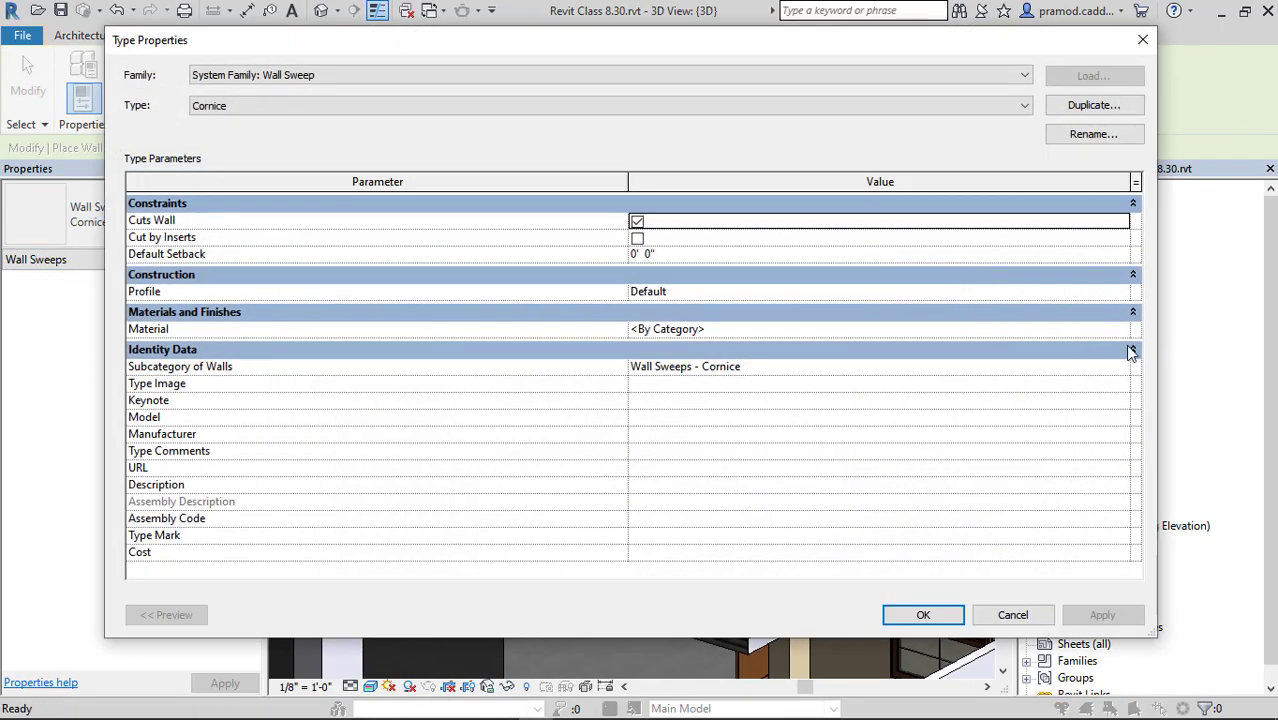
{"action": "left_click", "coordinate": [1120, 298]}
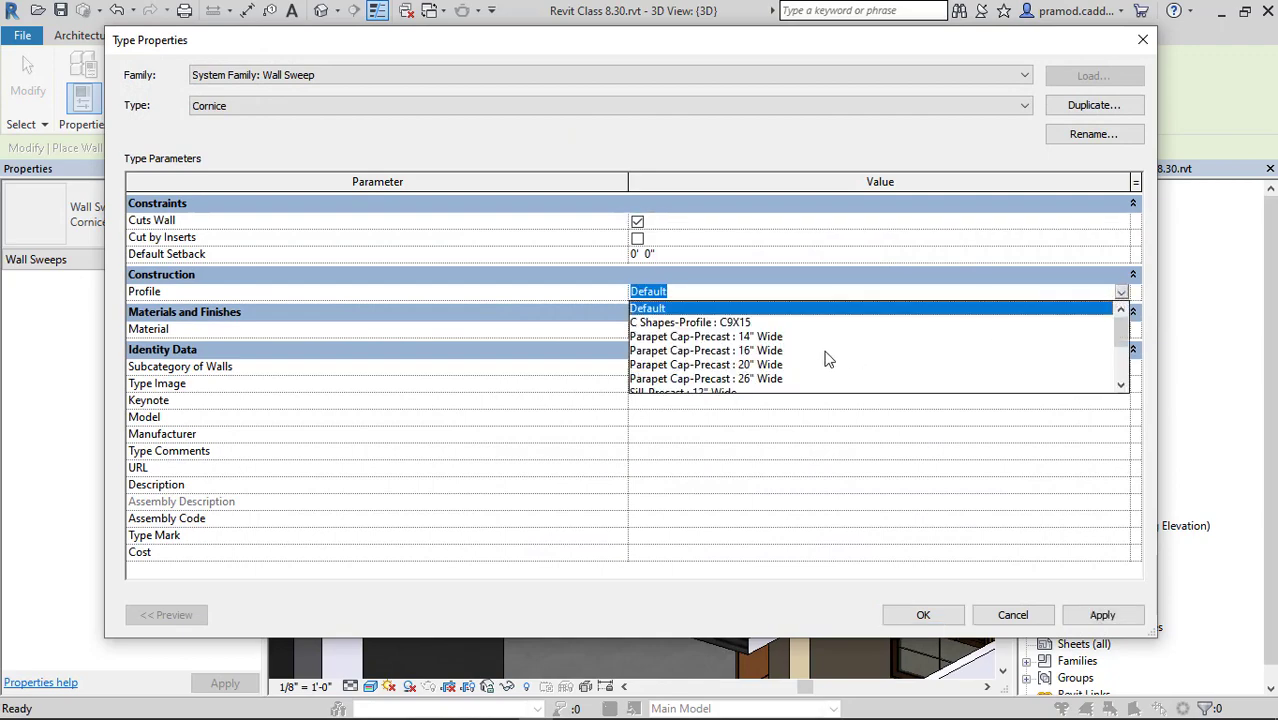
{"action": "scroll", "coordinate": [740, 352], "scroll_direction": "down", "scroll_amount": 1}
{"action": "left_click", "coordinate": [782, 351]}
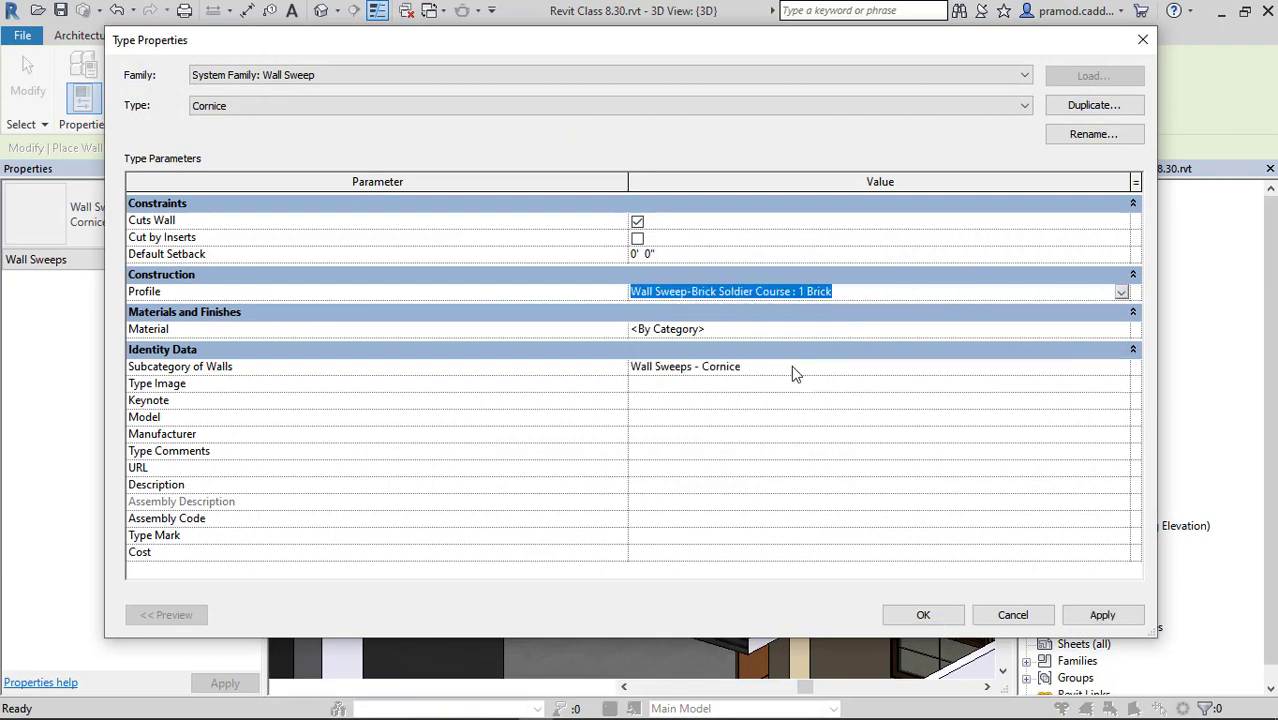
{"action": "left_click", "coordinate": [923, 615]}
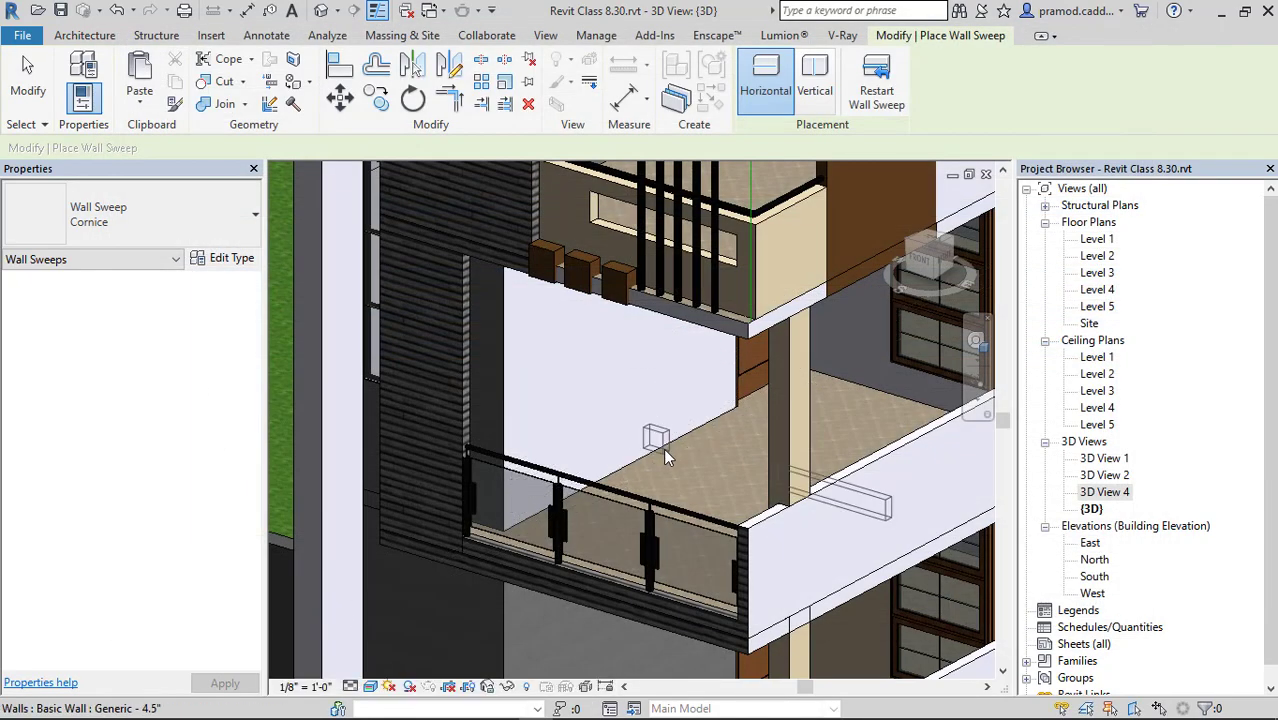
Try a Cornice wall sweep near the base of the balcony's white side wall and delete it.
{"action": "left_click", "coordinate": [659, 449]}
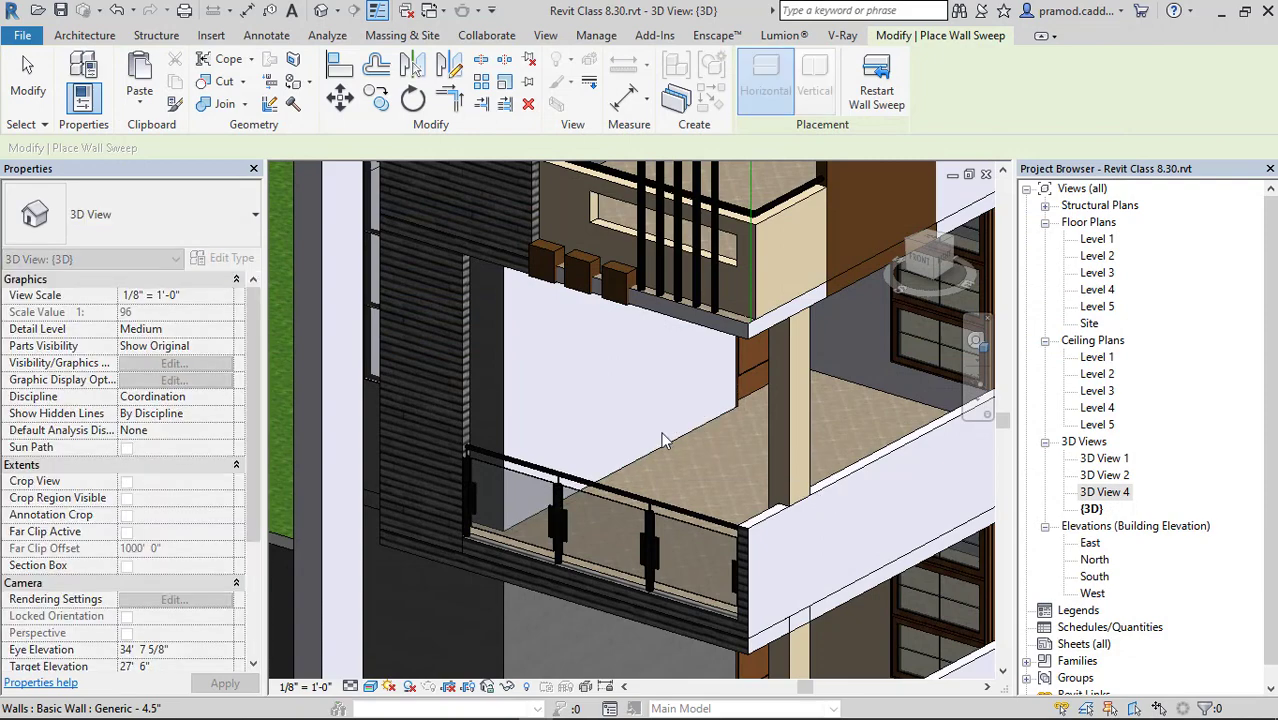
{"action": "key", "text": "Escape"}
{"action": "scroll", "coordinate": [558, 505], "scroll_direction": "up", "scroll_amount": 3}
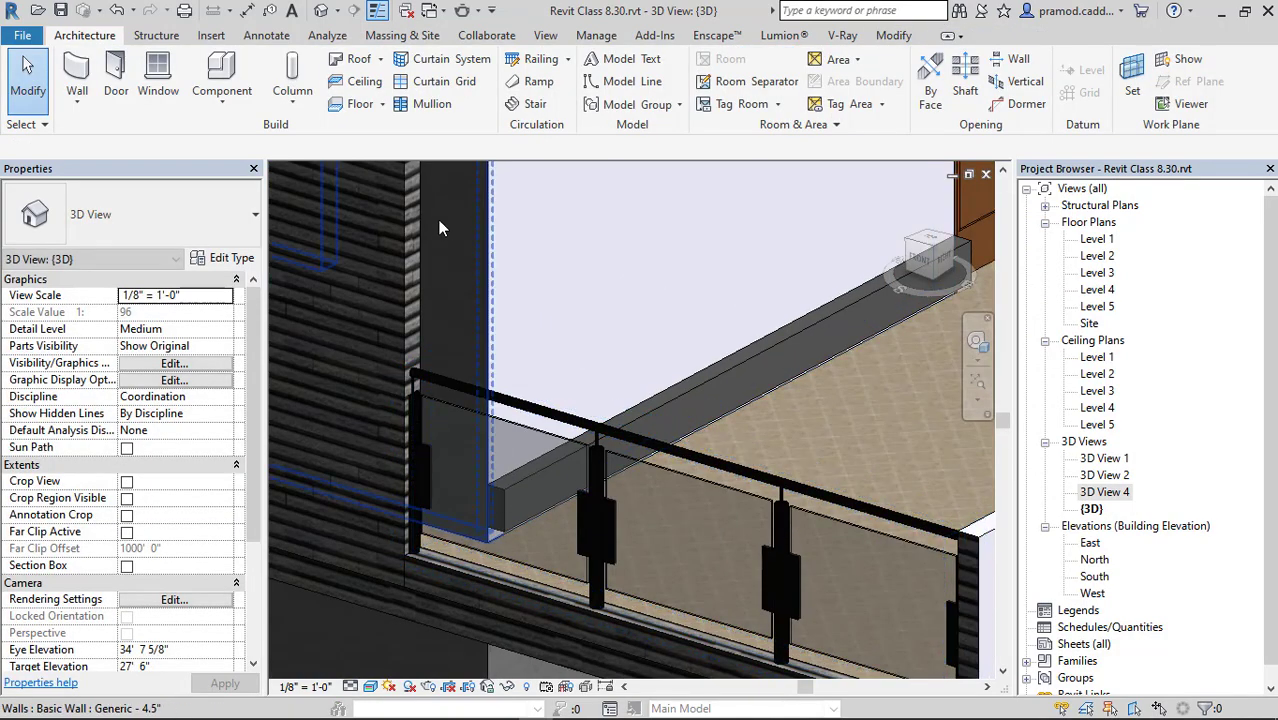
{"action": "left_click", "coordinate": [742, 391]}
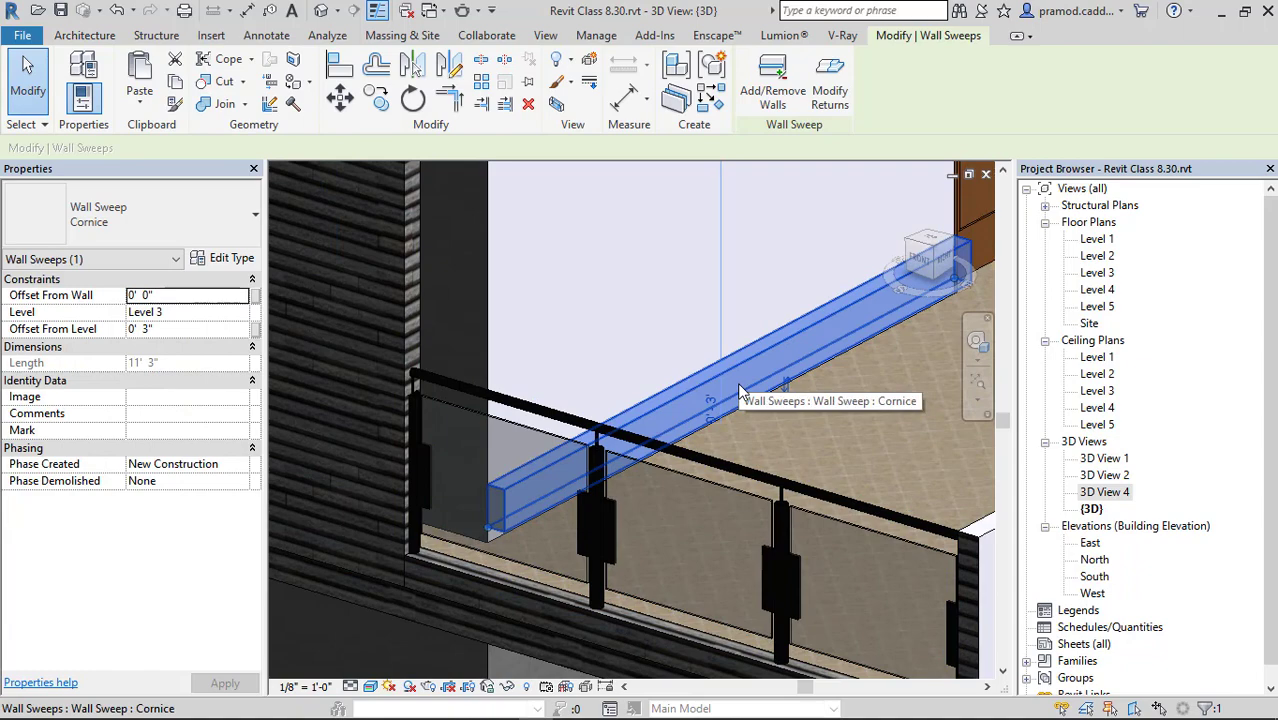
{"action": "key", "text": "Delete"}
Place a Cornice wall sweep along the base of the balcony's white side wall, at 0' 0" from Level 3.
{"action": "left_click", "coordinate": [77, 100]}
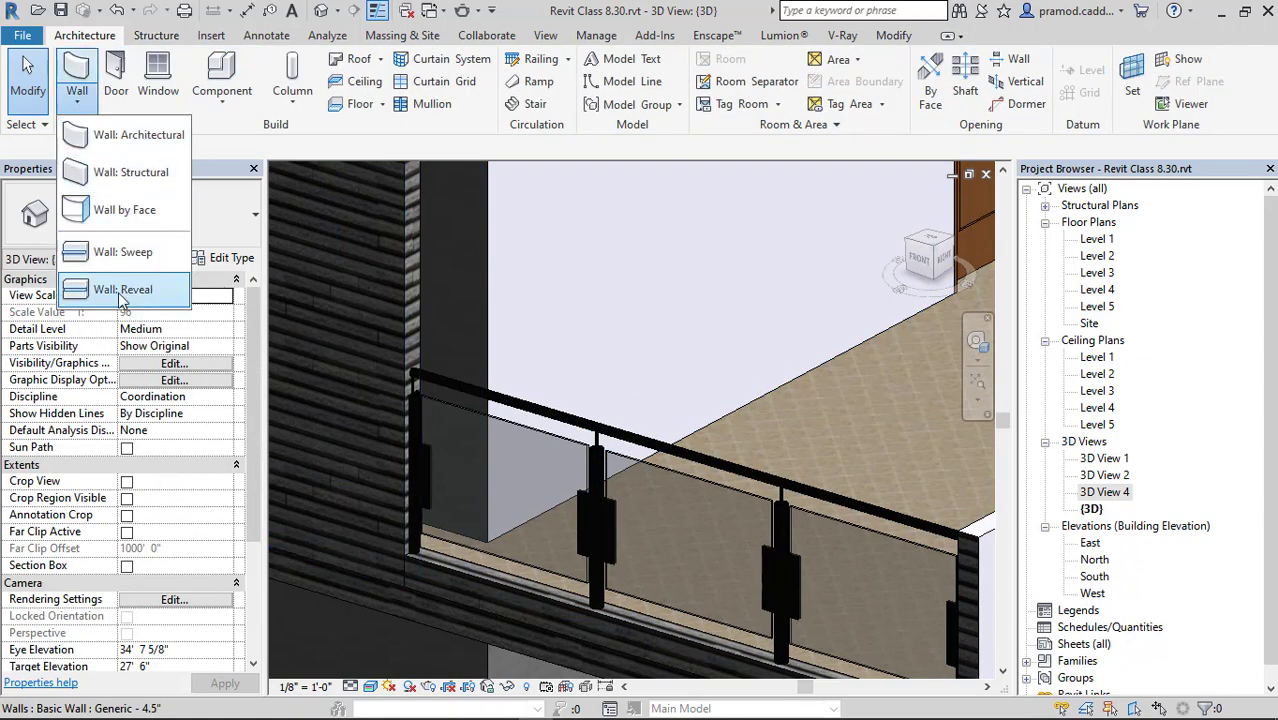
{"action": "left_click", "coordinate": [122, 252]}
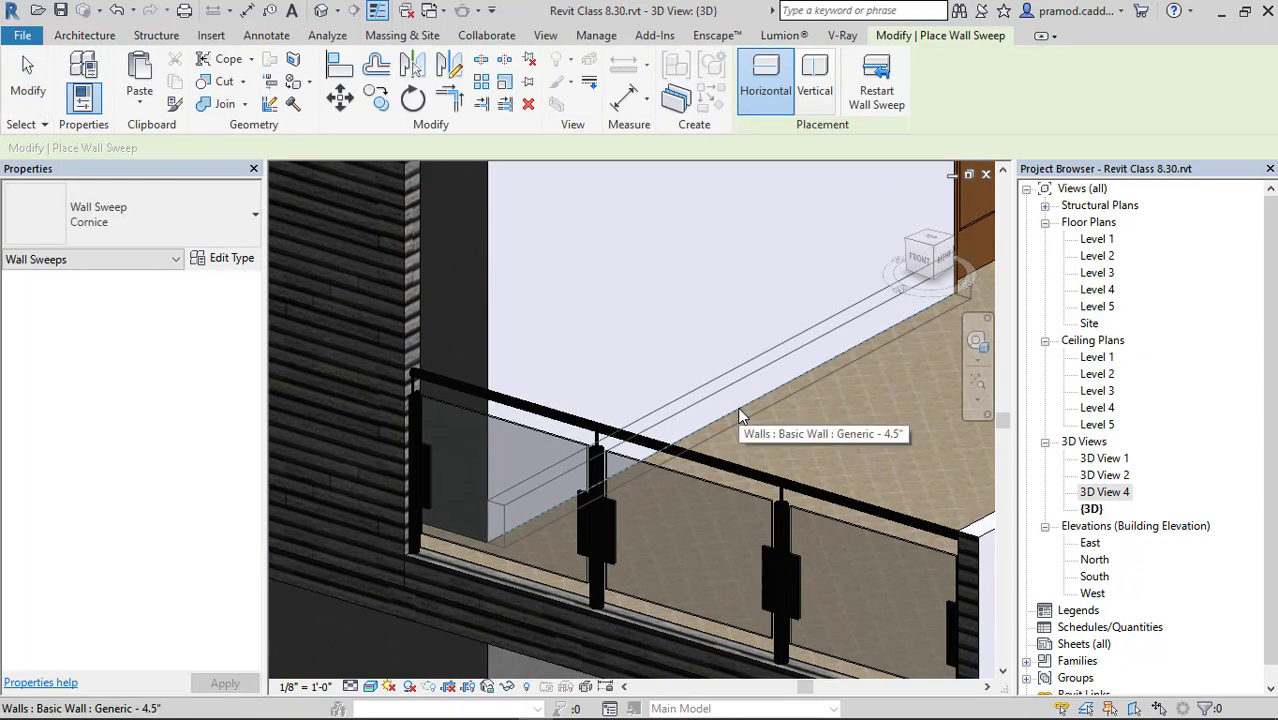
{"action": "left_click", "coordinate": [740, 415]}
{"action": "key", "text": "Escape"}
{"action": "left_click", "coordinate": [672, 415]}
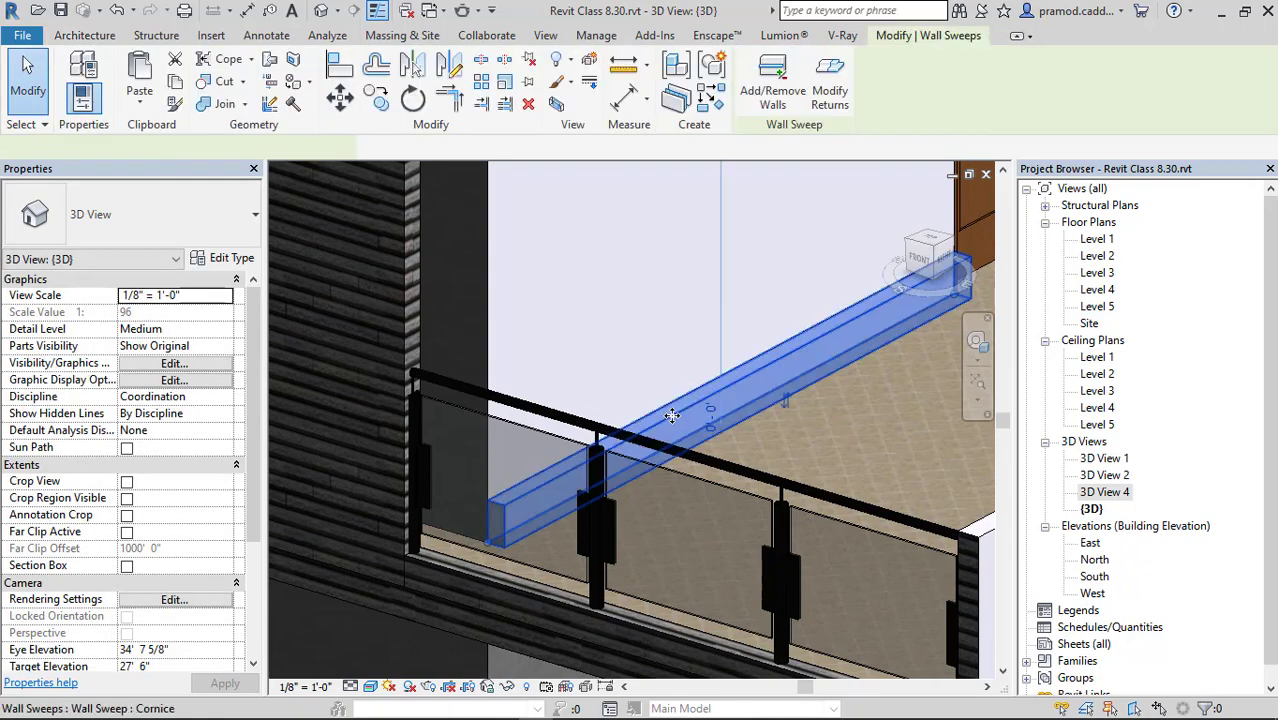
{"action": "scroll", "coordinate": [753, 395], "scroll_direction": "down", "scroll_amount": 3}
{"action": "middle_click_drag", "start_coordinate": [753, 395], "coordinate": [660, 300], "text": "shift"}
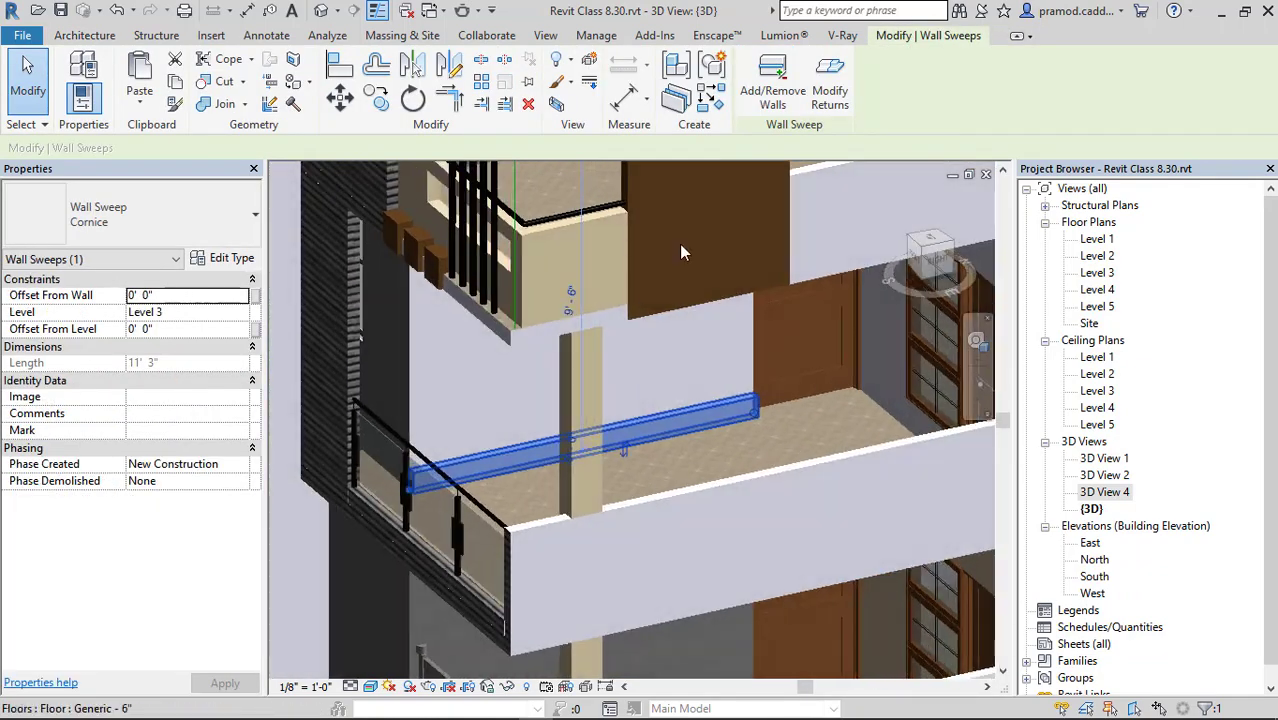
Add a horizontal Cornice wall sweep near the base of the balcony's back wall, below the window beside the door.
{"action": "left_click", "coordinate": [85, 36]}
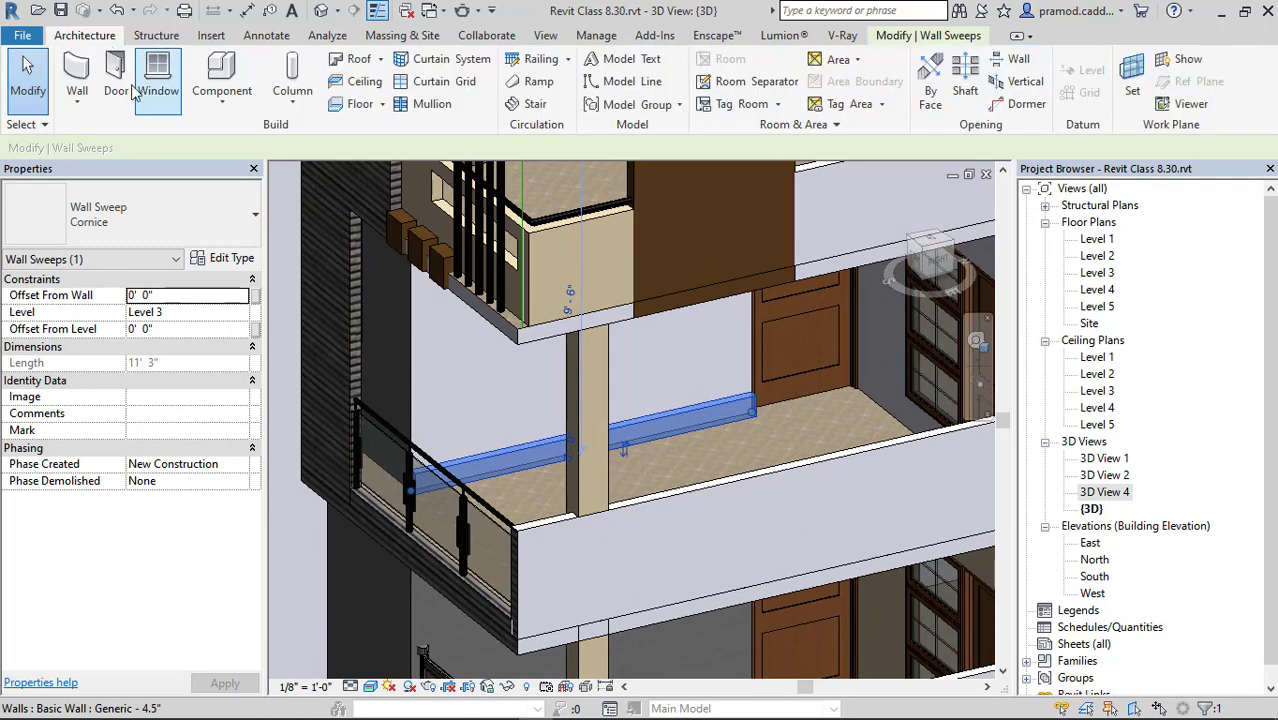
{"action": "left_click", "coordinate": [76, 104]}
{"action": "left_click", "coordinate": [122, 252]}
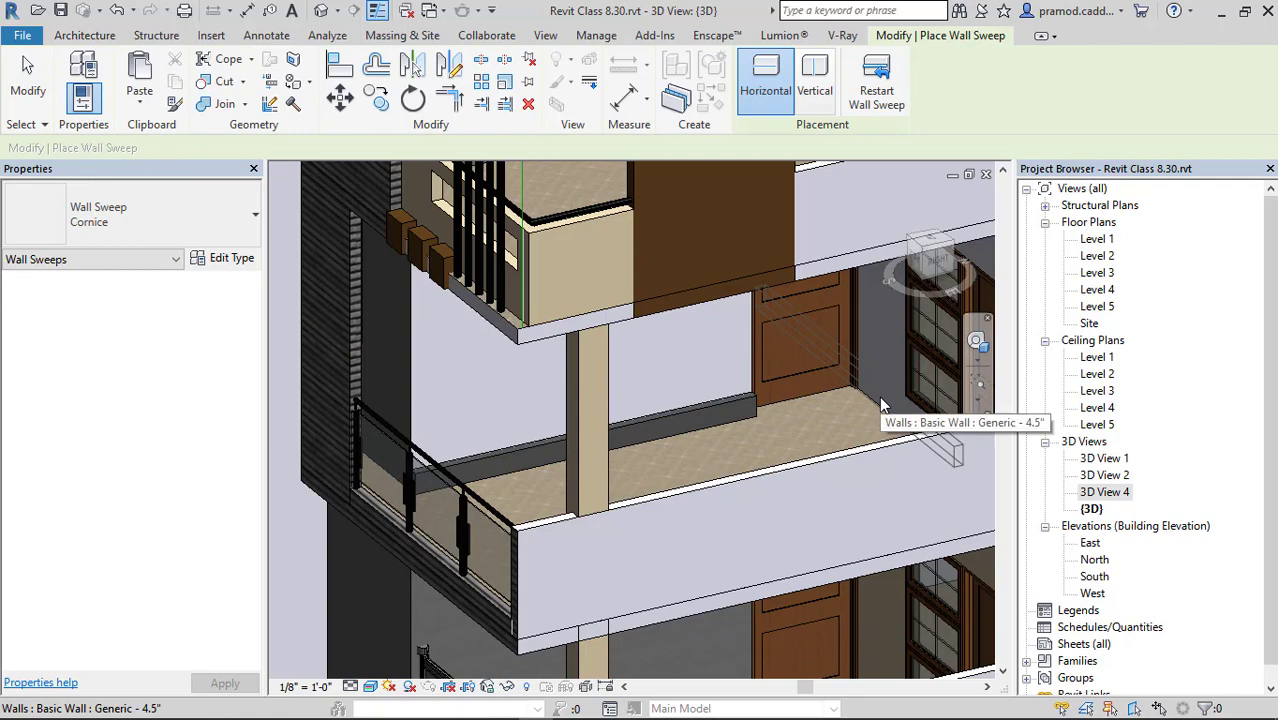
{"action": "key", "text": "Escape"}
{"action": "scroll", "coordinate": [795, 428], "scroll_direction": "down", "scroll_amount": 3}
{"action": "middle_click_drag", "start_coordinate": [795, 428], "coordinate": [876, 394], "text": "shift"}
{"action": "scroll", "coordinate": [773, 392], "scroll_direction": "up", "scroll_amount": 4}
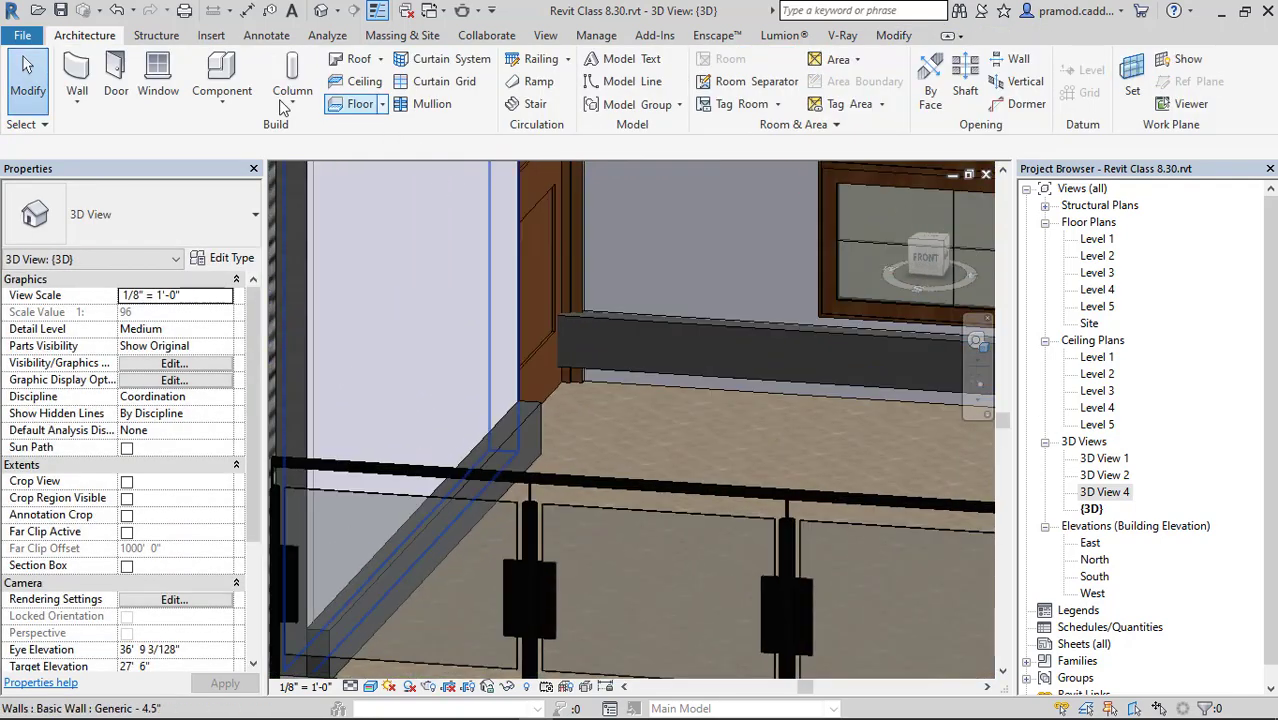
Align the Cornice wall sweep on the balcony's back wall with the balcony floor.
{"action": "key", "text": "a"}
{"action": "key", "text": "l"}
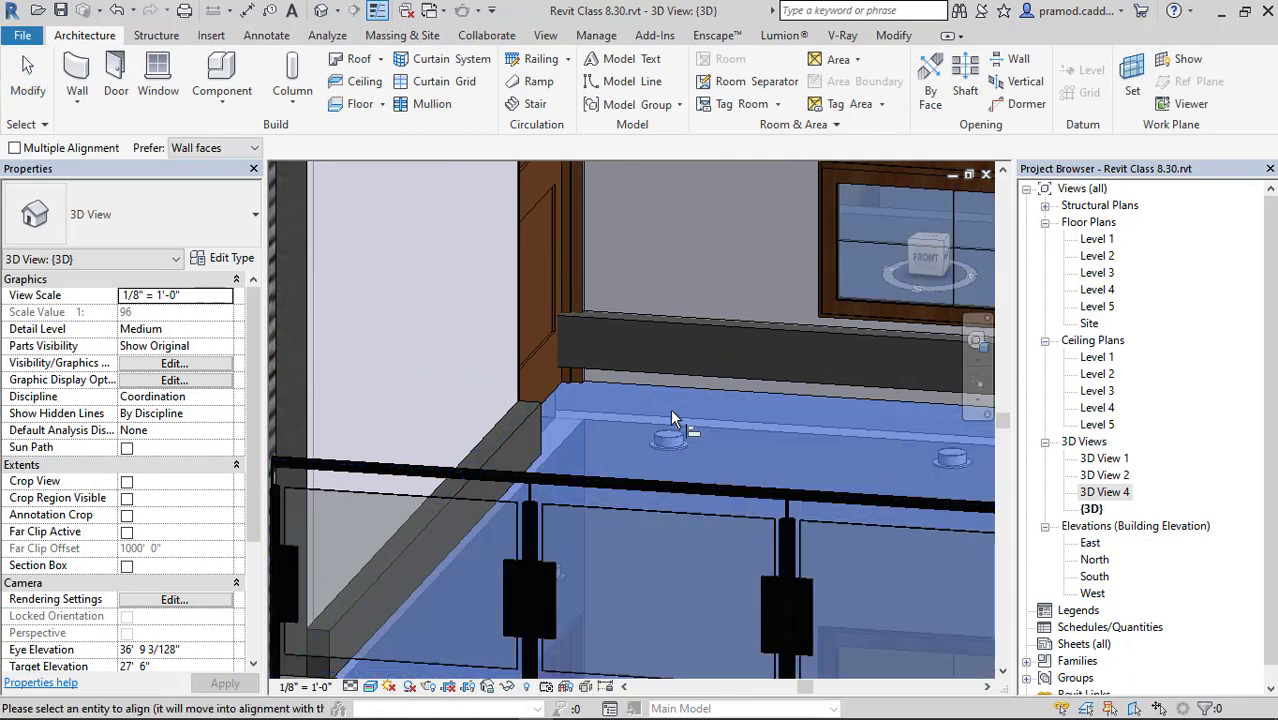
{"action": "scroll", "coordinate": [640, 404], "scroll_direction": "down", "scroll_amount": 3}
{"action": "middle_click_drag", "start_coordinate": [640, 404], "coordinate": [660, 382], "text": "shift"}
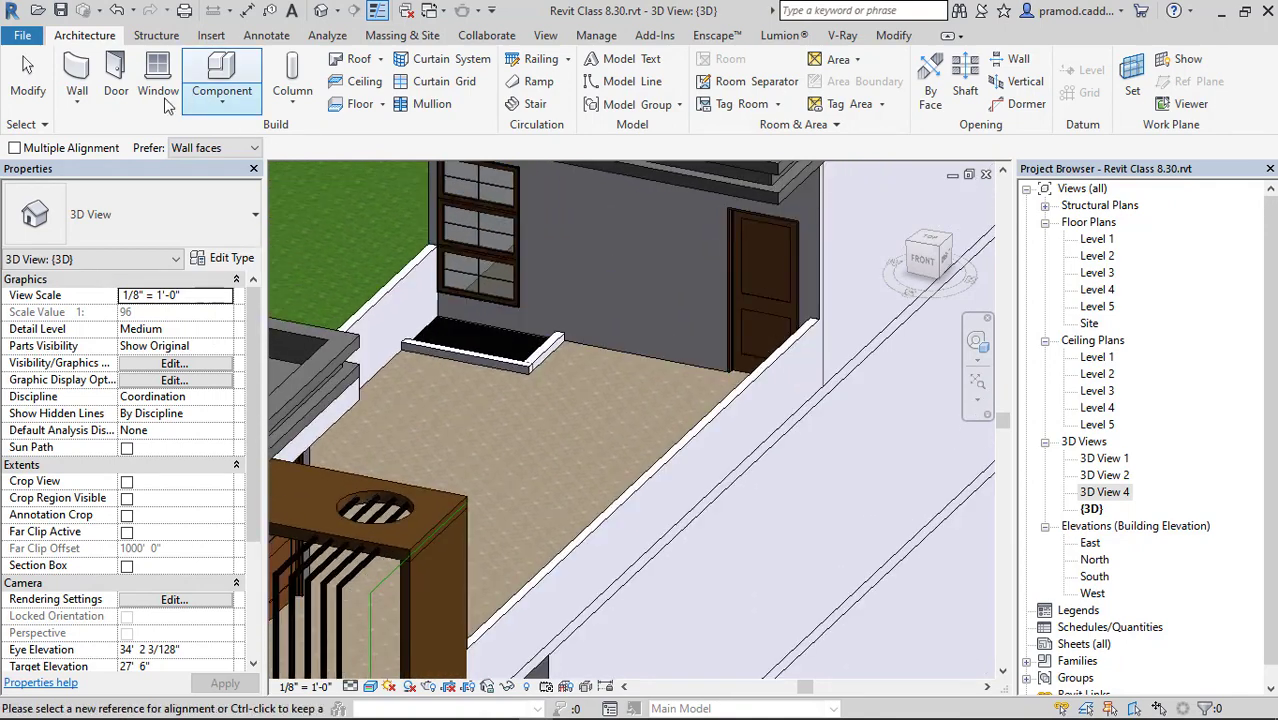
Place a horizontal Cornice wall sweep along the base of the upper terrace's gray wall, between the window and the door.
{"action": "left_click", "coordinate": [77, 101]}
{"action": "left_click", "coordinate": [123, 252]}
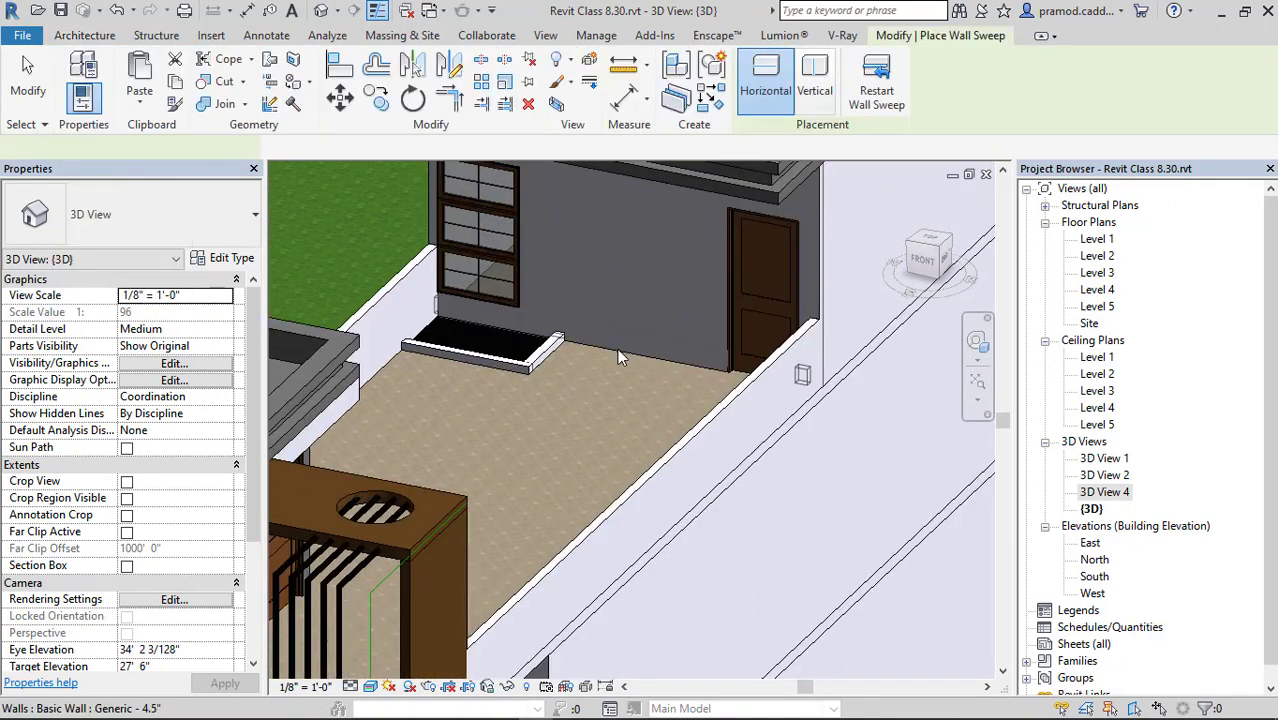
{"action": "left_click", "coordinate": [590, 362]}
{"action": "key", "text": "Escape"}
{"action": "middle_click_drag", "start_coordinate": [597, 385], "coordinate": [581, 428], "text": "shift"}
{"action": "scroll", "coordinate": [730, 372], "scroll_direction": "up", "scroll_amount": 3}
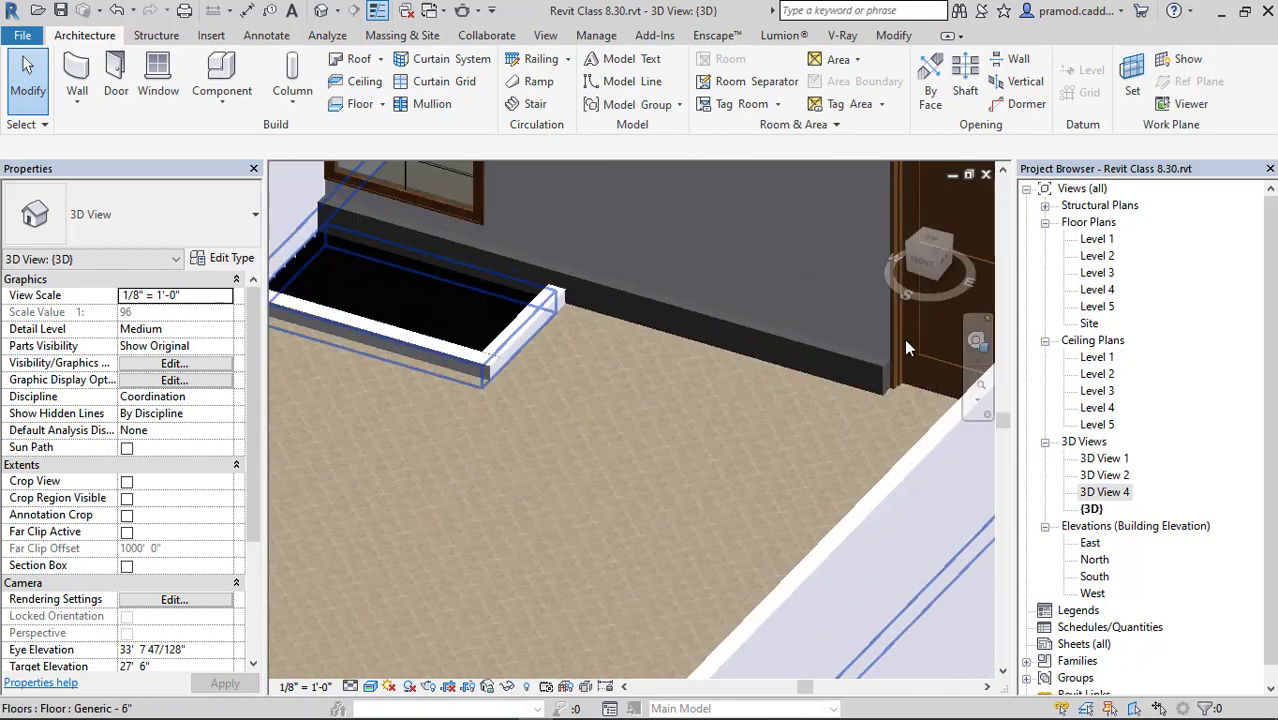
Set the Brick Depth of the Wall Sweep-Brick Soldier Course profile's 1 Brick type to 0' 0 1/2".
{"action": "scroll", "coordinate": [1088, 570], "scroll_direction": "down", "scroll_amount": 1}
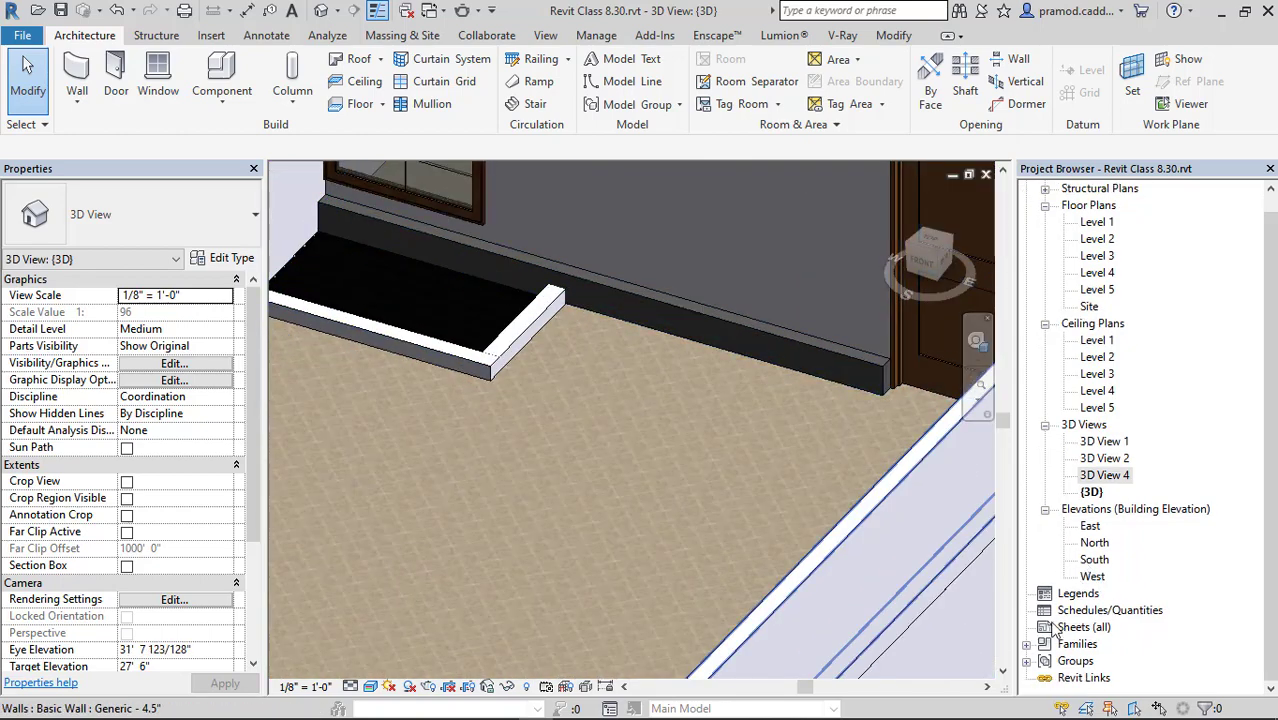
{"action": "left_click", "coordinate": [1030, 645]}
{"action": "left_click", "coordinate": [1027, 645]}
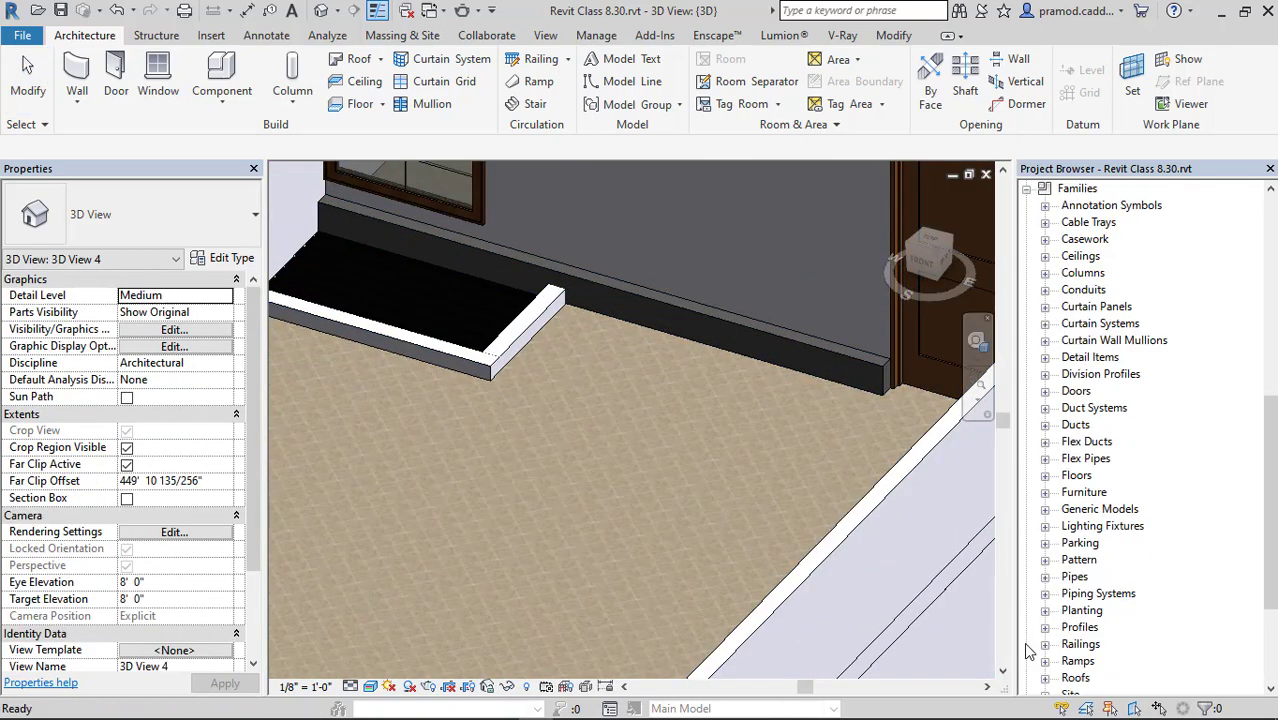
{"action": "scroll", "coordinate": [1075, 540], "scroll_direction": "down", "scroll_amount": 3}
{"action": "left_click", "coordinate": [1045, 526]}
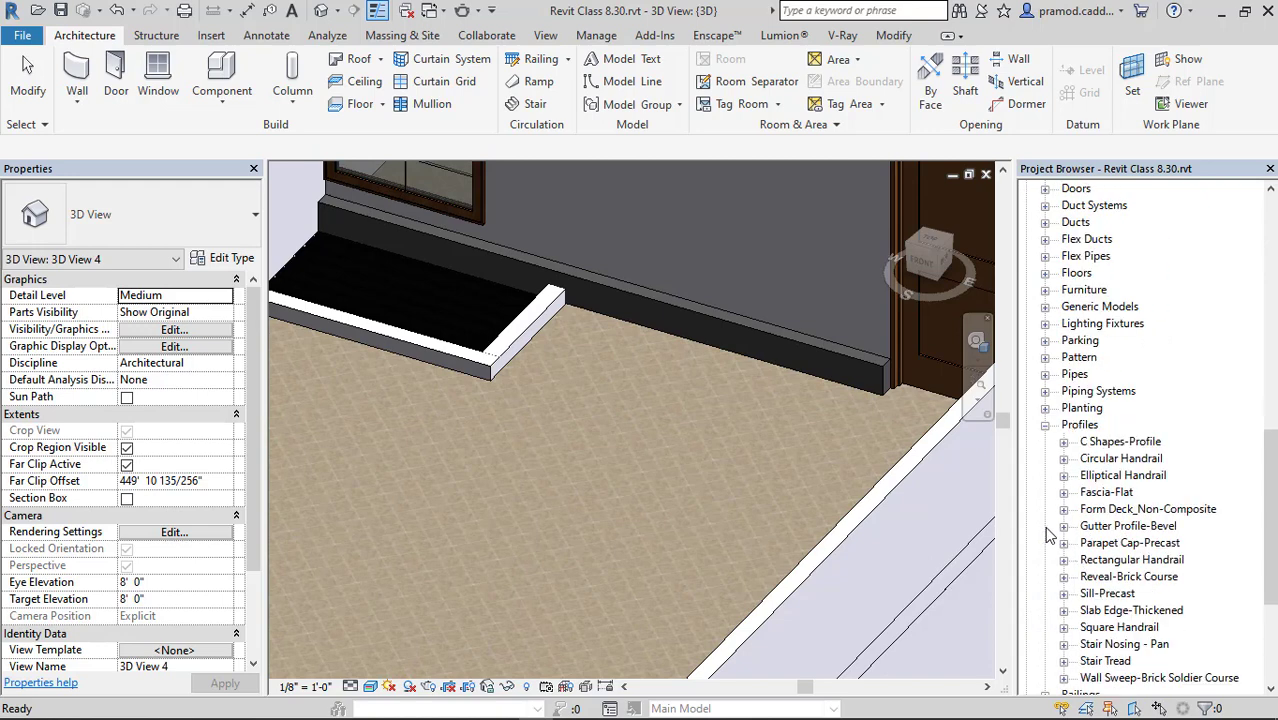
{"action": "scroll", "coordinate": [1120, 545], "scroll_direction": "down", "scroll_amount": 2}
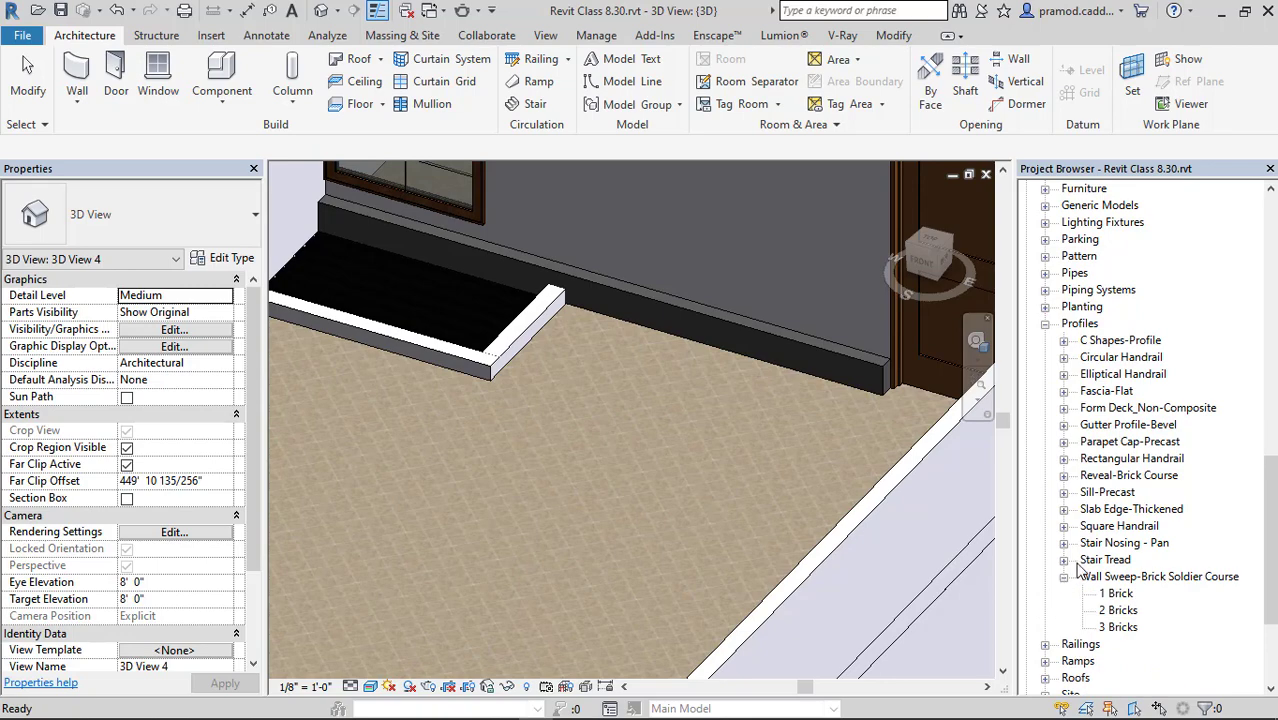
{"action": "scroll", "coordinate": [1100, 550], "scroll_direction": "down", "scroll_amount": 2}
{"action": "double_click", "coordinate": [1117, 509]}
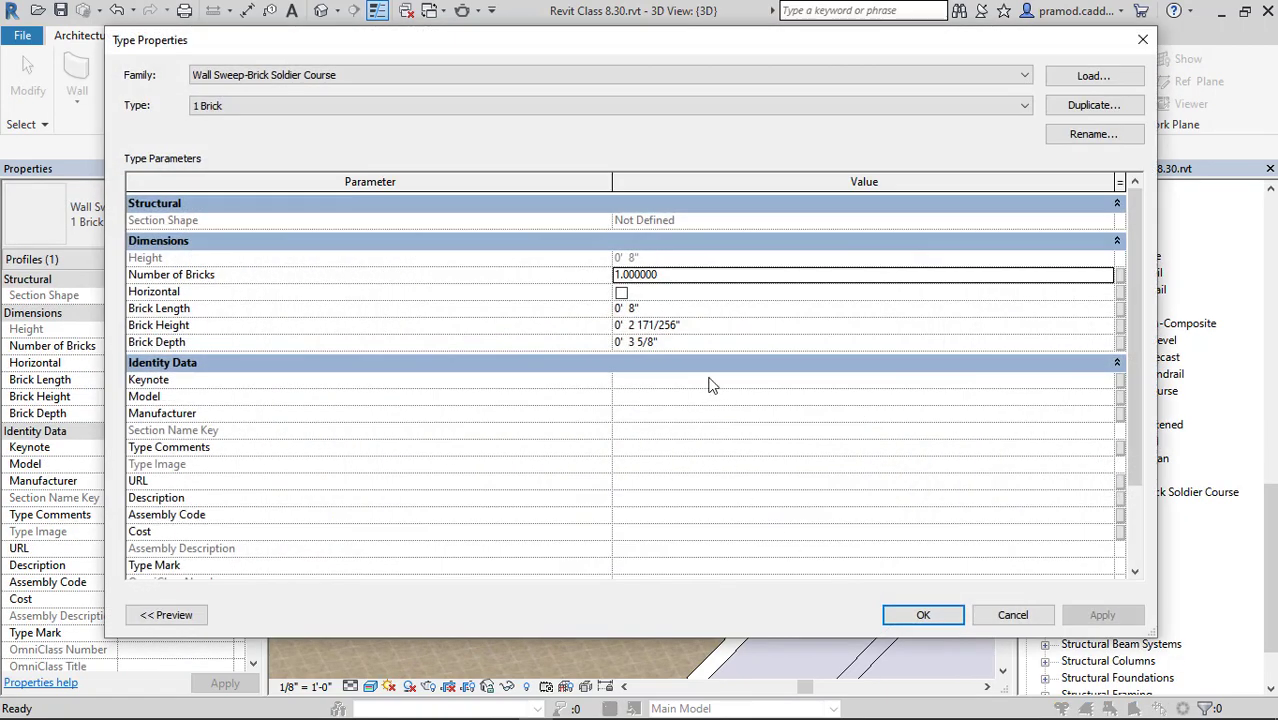
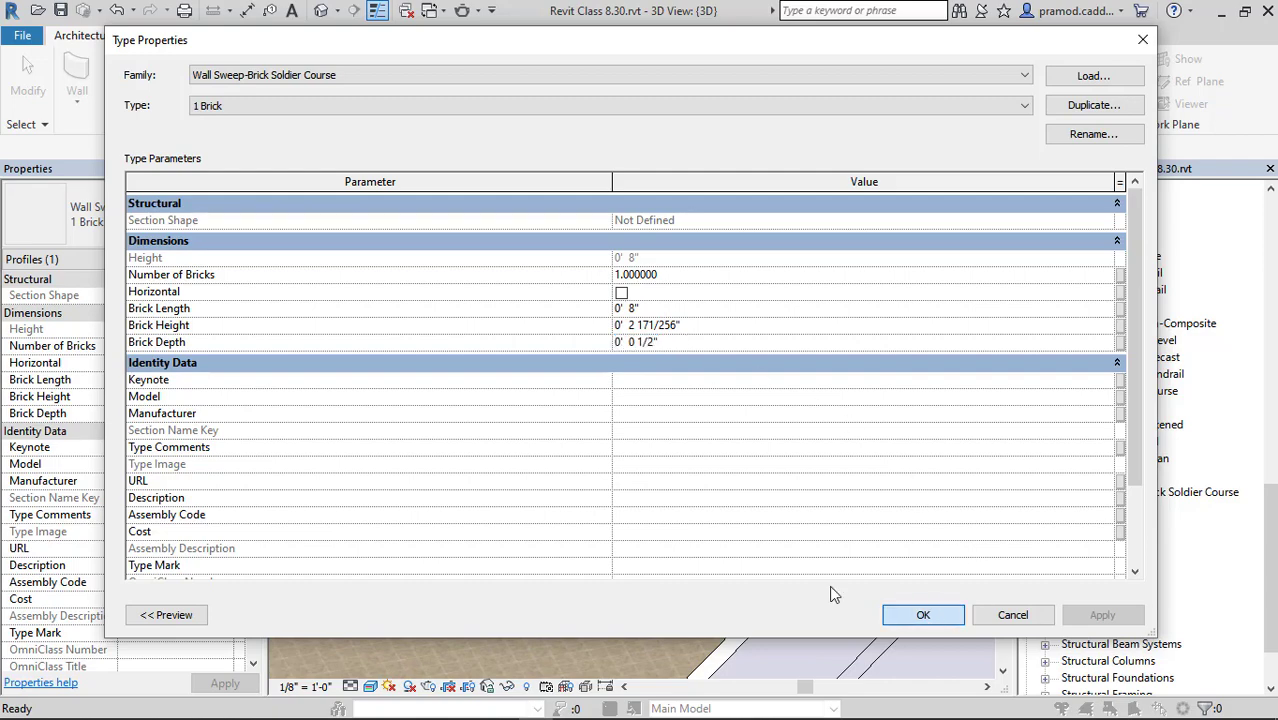
Set the material of the Cornice wall sweep type to 1.floor tile, using the terrace wall's sweep.
{"action": "scroll", "coordinate": [612, 298], "scroll_direction": "down", "scroll_amount": 5}
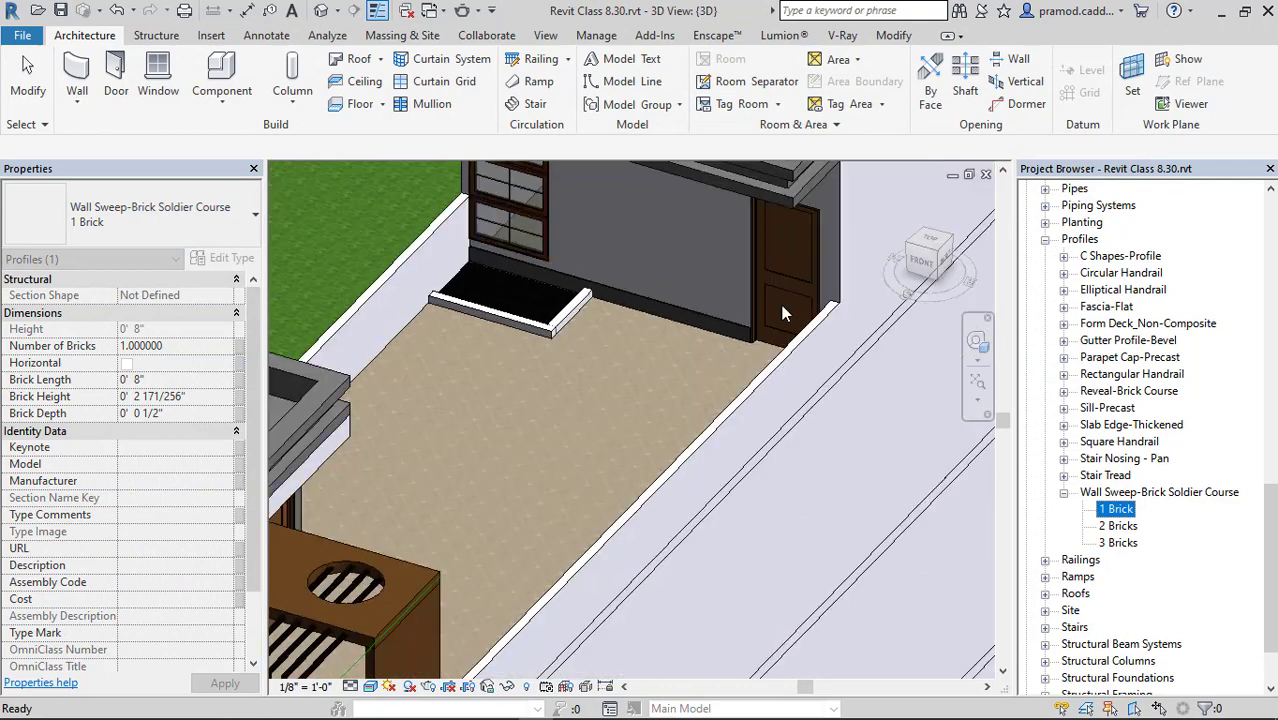
{"action": "left_click", "coordinate": [727, 324]}
{"action": "scroll", "coordinate": [722, 326], "scroll_direction": "up", "scroll_amount": 2}
{"action": "left_click", "coordinate": [710, 331]}
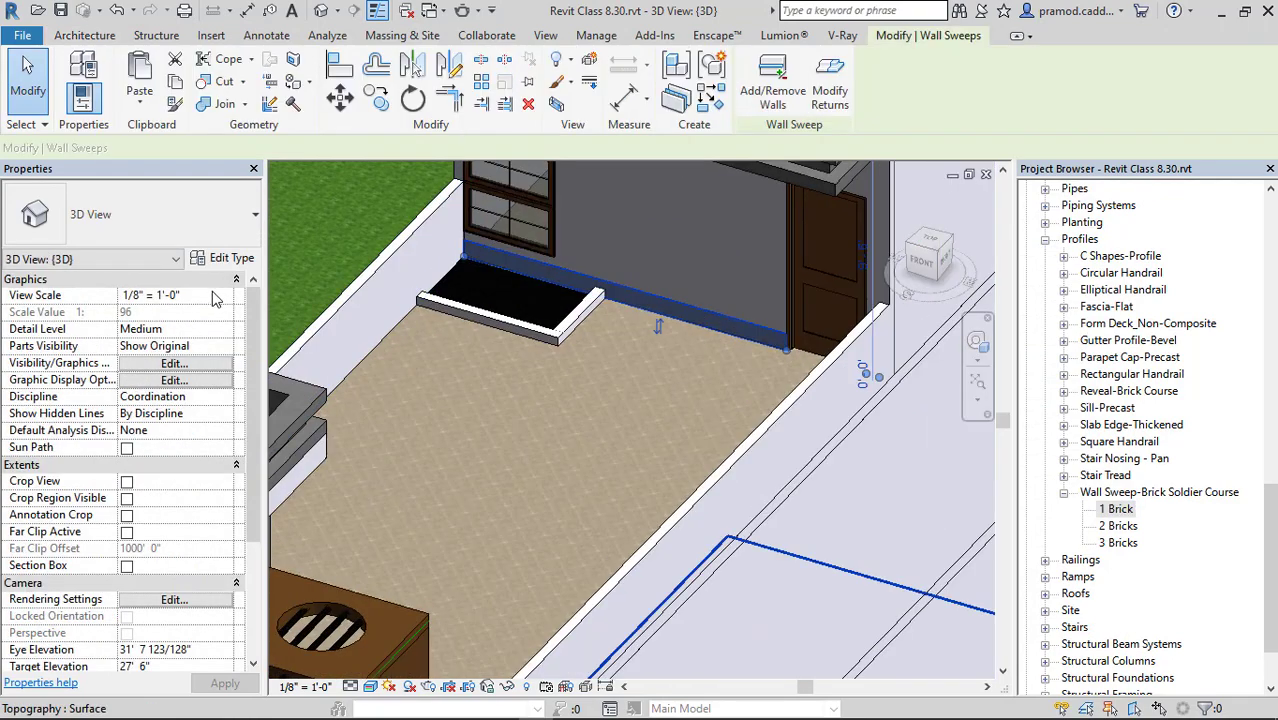
{"action": "left_click", "coordinate": [228, 260]}
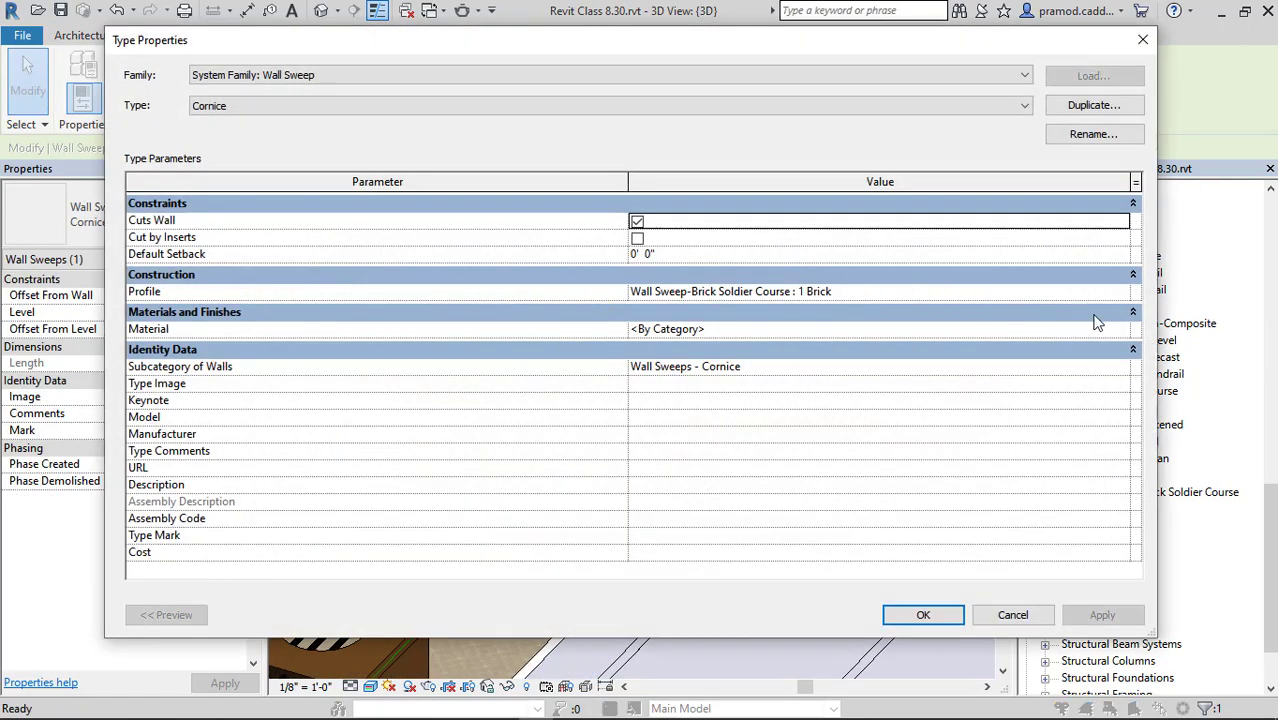
{"action": "left_click", "coordinate": [1124, 331]}
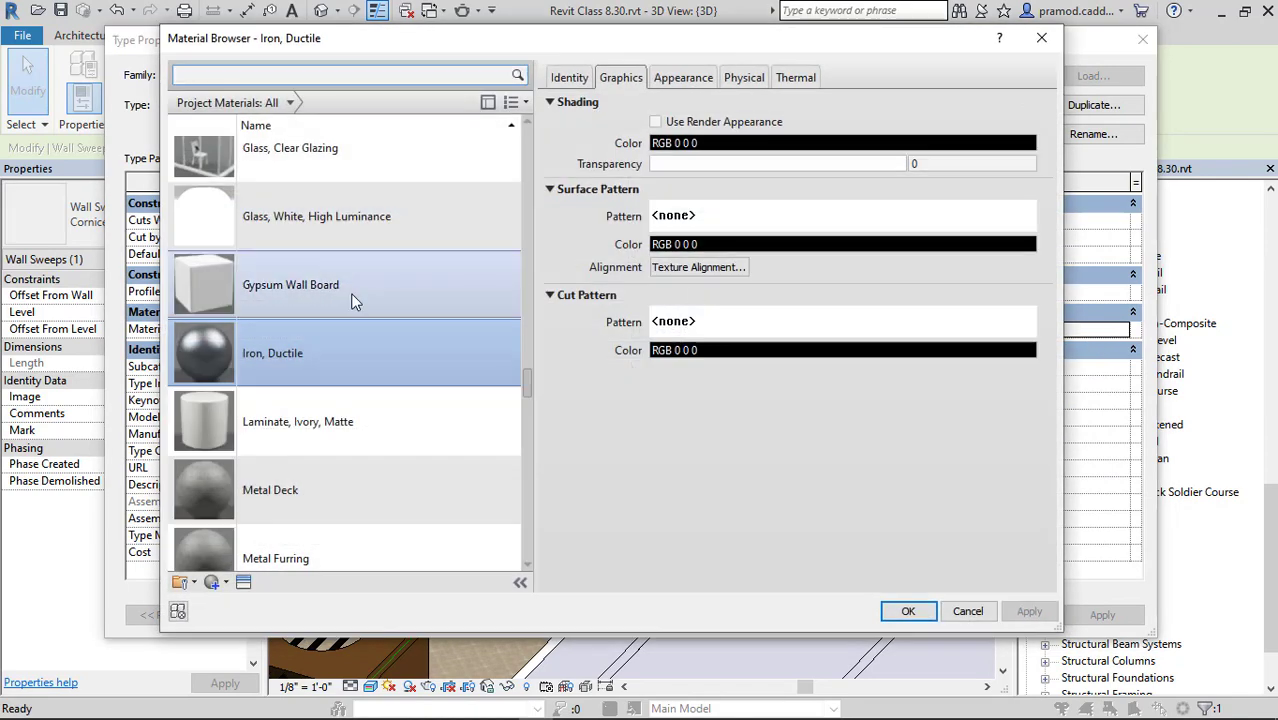
{"action": "scroll", "coordinate": [352, 300], "scroll_direction": "up", "scroll_amount": 5}
{"action": "scroll", "coordinate": [352, 301], "scroll_direction": "up", "scroll_amount": 5}
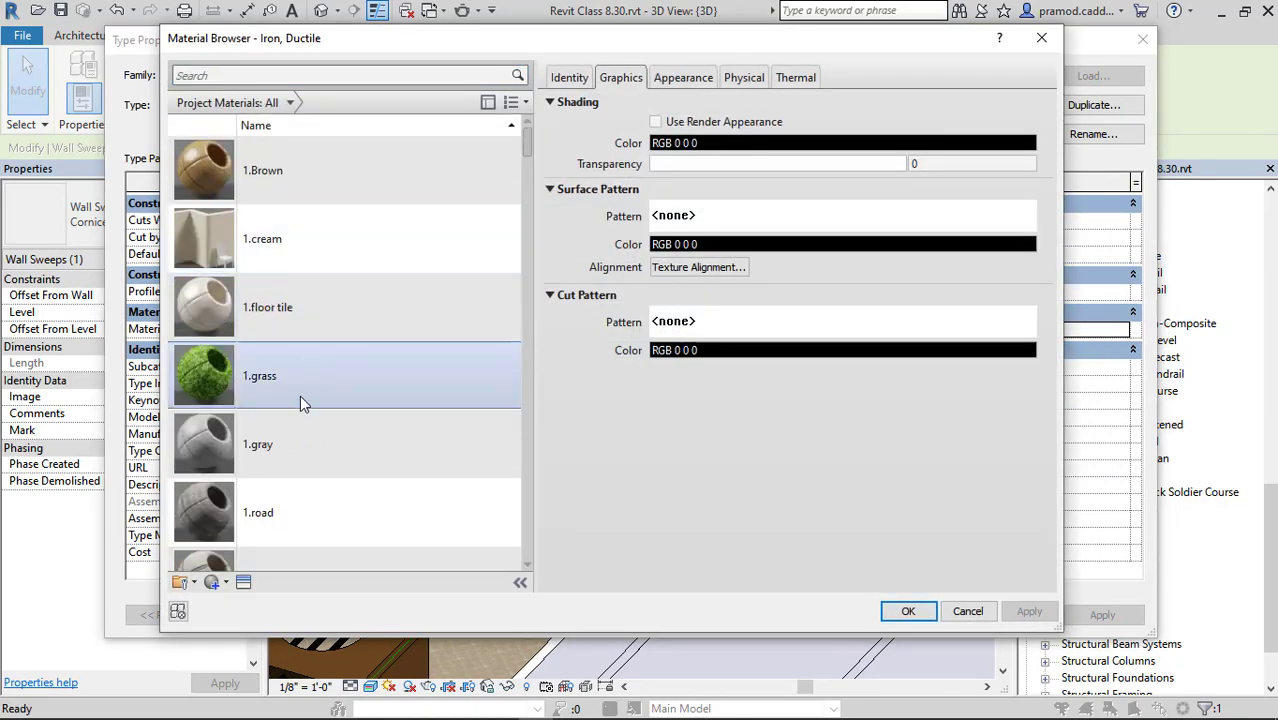
{"action": "scroll", "coordinate": [303, 420], "scroll_direction": "down", "scroll_amount": 3}
{"action": "scroll", "coordinate": [310, 416], "scroll_direction": "up", "scroll_amount": 3}
{"action": "left_click", "coordinate": [314, 327]}
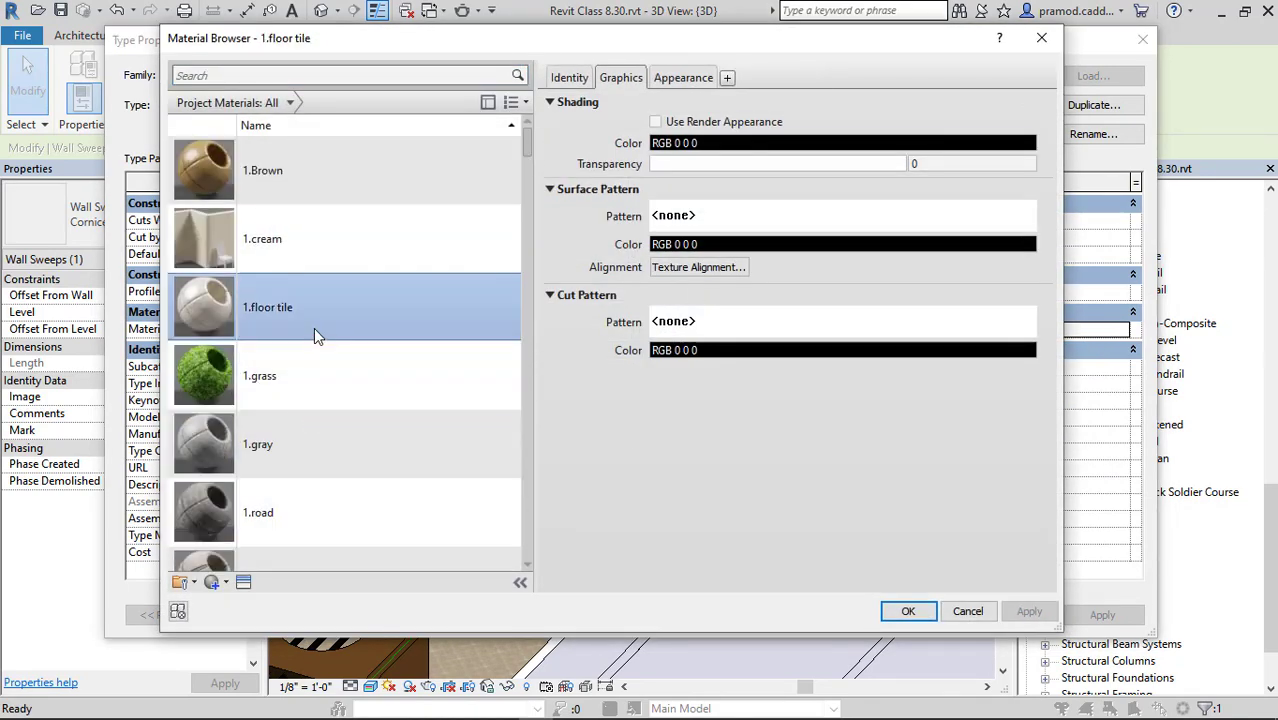
{"action": "left_click", "coordinate": [907, 611]}
{"action": "left_click", "coordinate": [912, 608]}
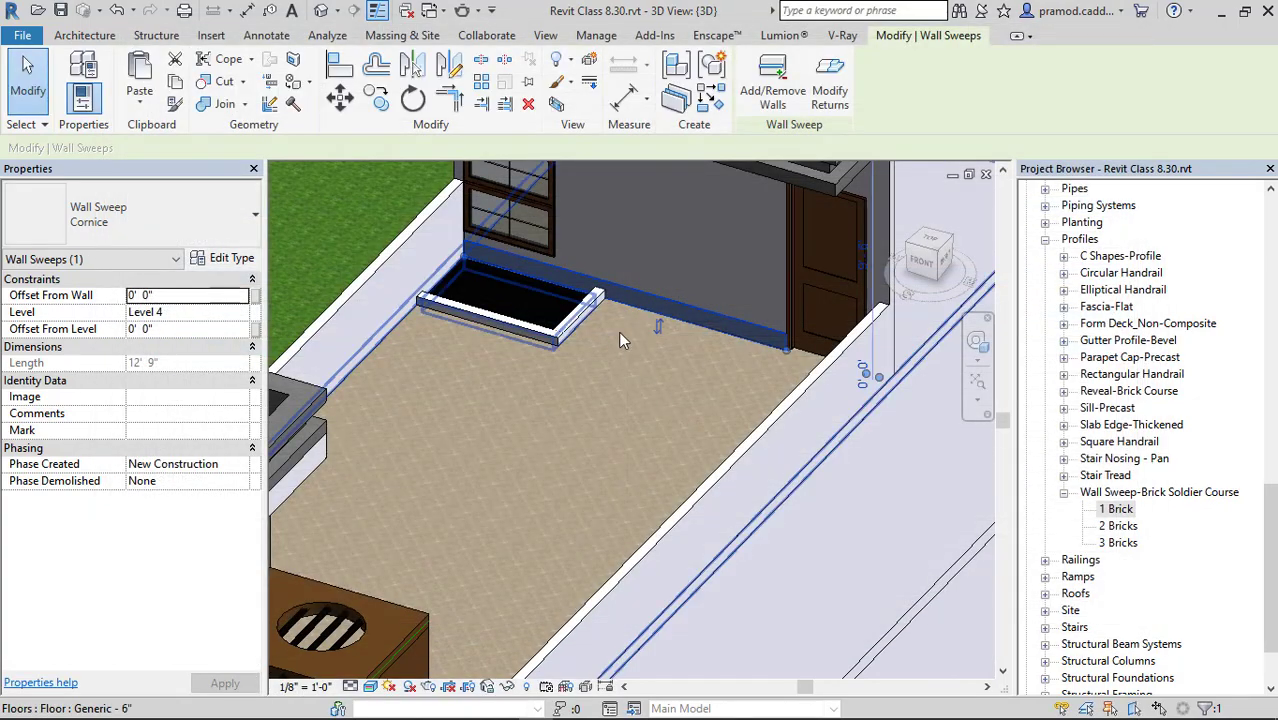
Try creating parts from the Cornice sweep at the base of the Level 3 balcony's side wall and undo it.
{"action": "key", "text": "Escape"}
{"action": "scroll", "coordinate": [617, 335], "scroll_direction": "down", "scroll_amount": 4}
{"action": "middle_click_drag", "start_coordinate": [617, 337], "coordinate": [680, 410], "text": "shift"}
{"action": "middle_click_drag", "start_coordinate": [680, 410], "coordinate": [609, 473]}
{"action": "scroll", "coordinate": [609, 473], "scroll_direction": "up", "scroll_amount": 6}
{"action": "middle_click_drag", "start_coordinate": [812, 457], "coordinate": [631, 333], "text": "shift"}
{"action": "scroll", "coordinate": [722, 420], "scroll_direction": "down", "scroll_amount": 3}
{"action": "scroll", "coordinate": [659, 418], "scroll_direction": "up", "scroll_amount": 2}
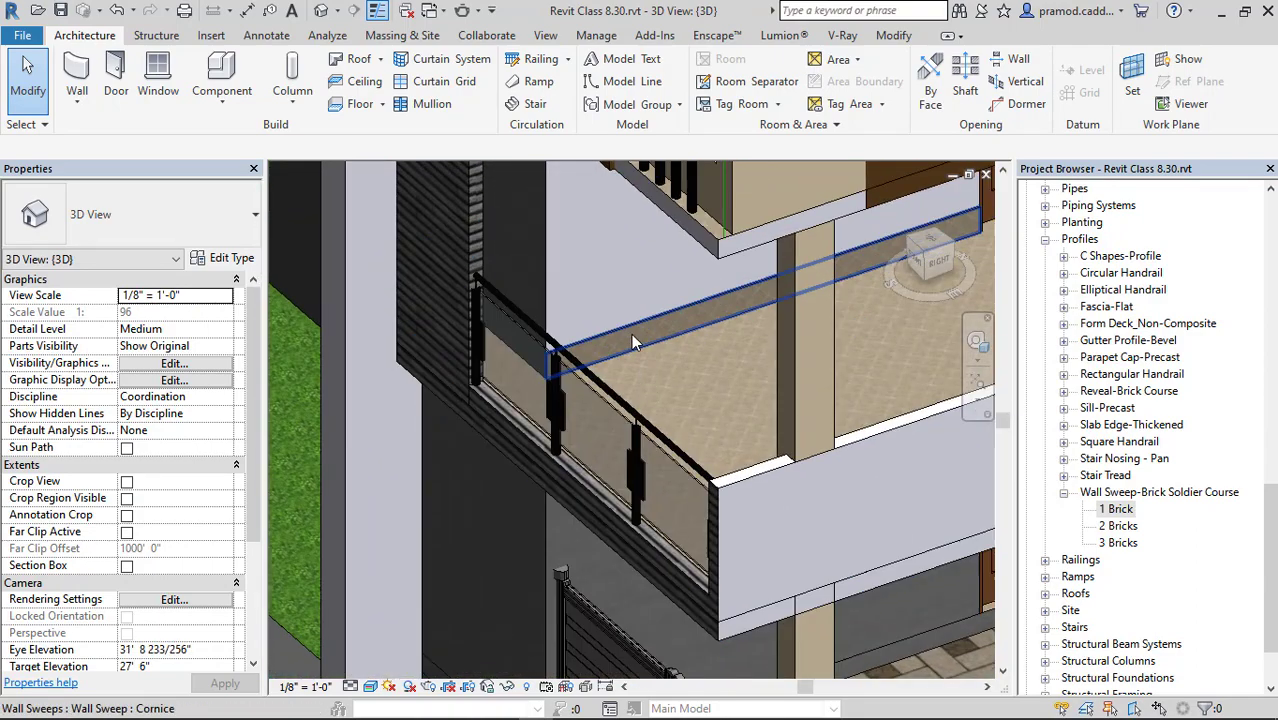
{"action": "left_click", "coordinate": [631, 333]}
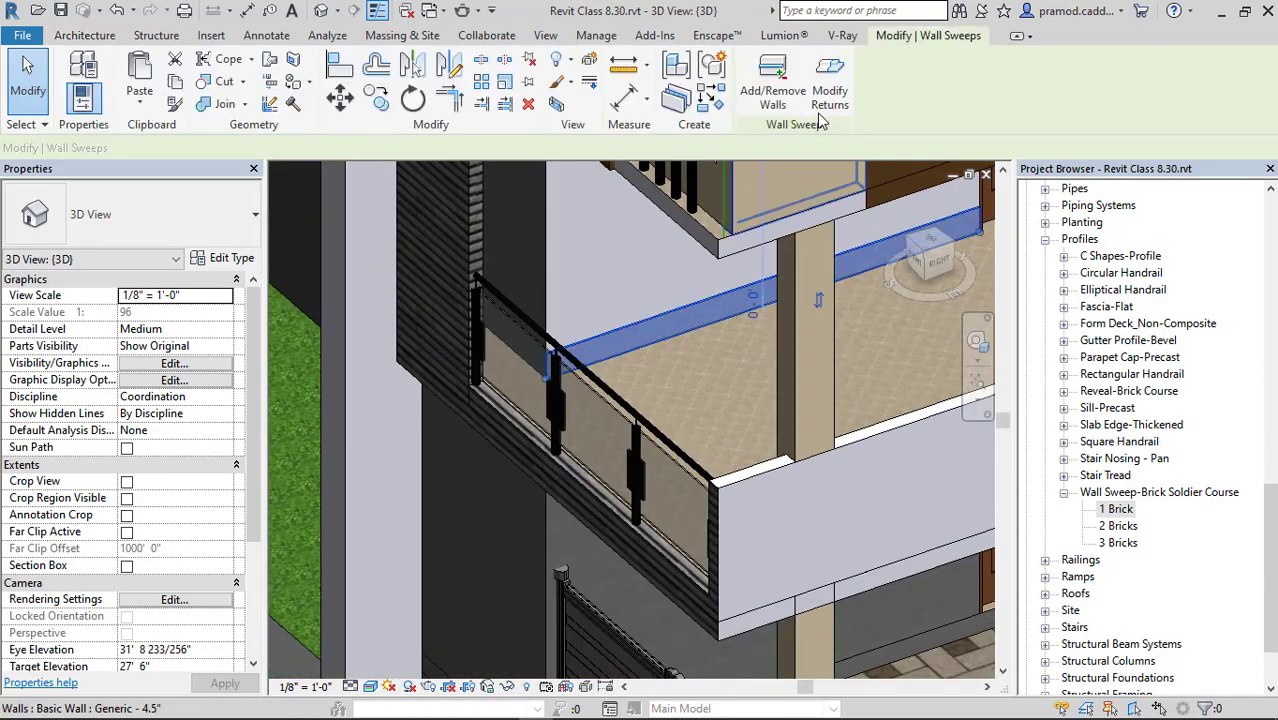
{"action": "left_click", "coordinate": [711, 98]}
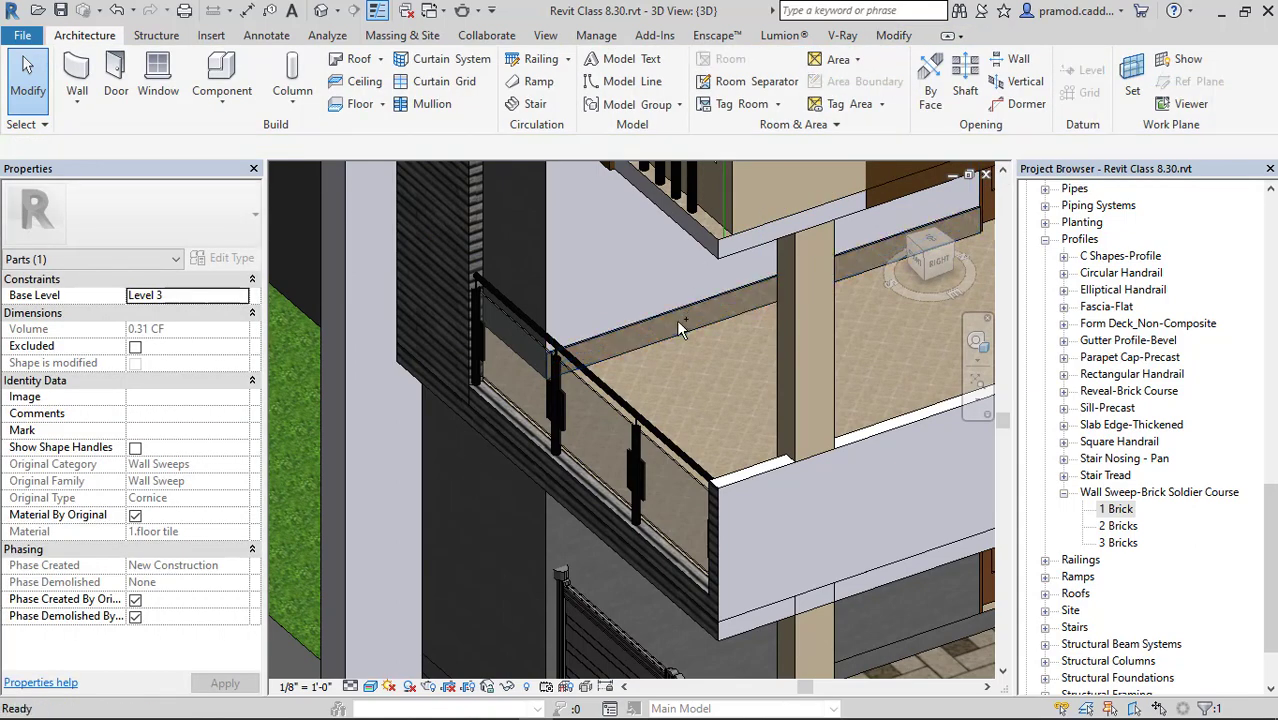
{"action": "left_click", "coordinate": [636, 320]}
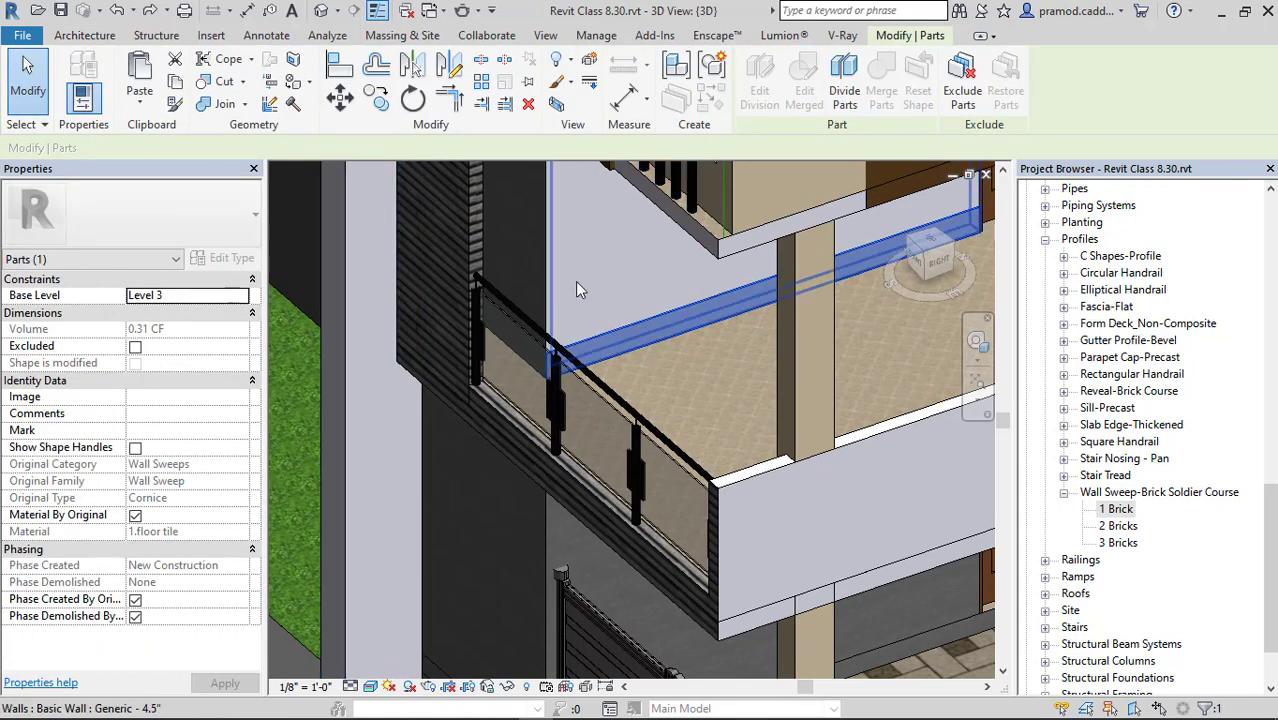
{"action": "middle_click_drag", "start_coordinate": [575, 290], "coordinate": [512, 321], "text": "shift"}
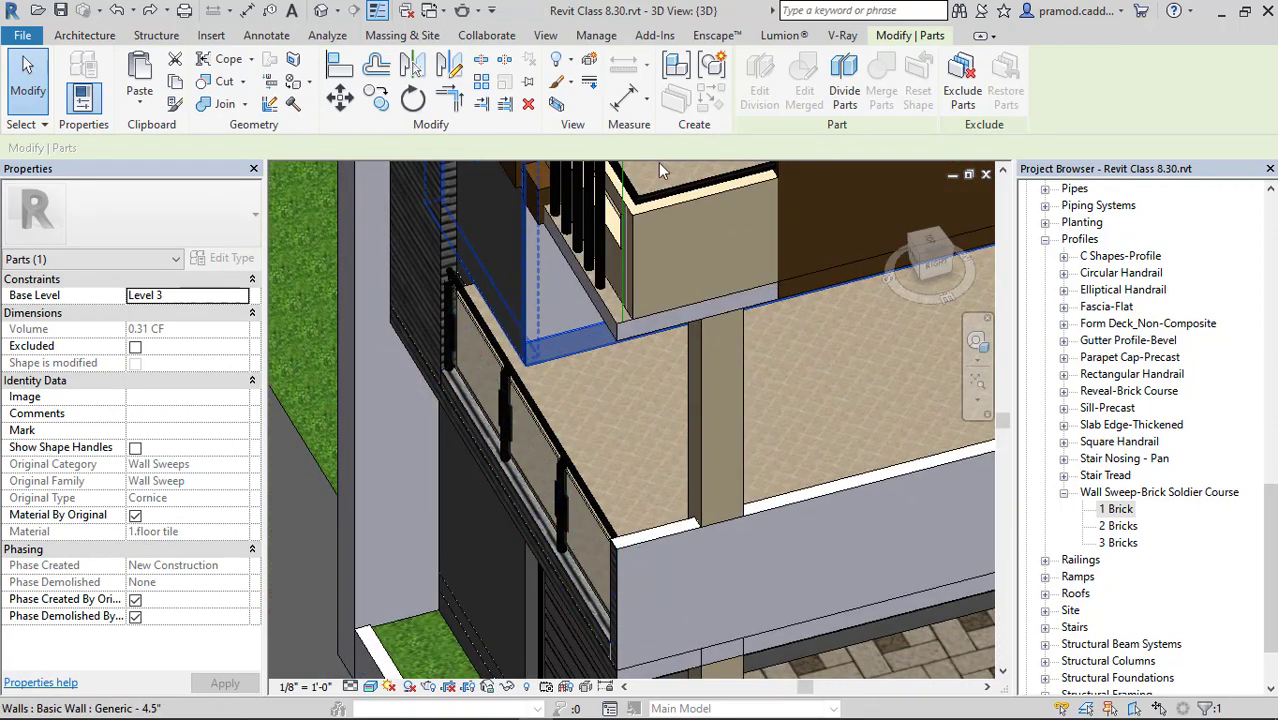
{"action": "key", "text": "Escape"}
{"action": "left_click", "coordinate": [575, 338]}
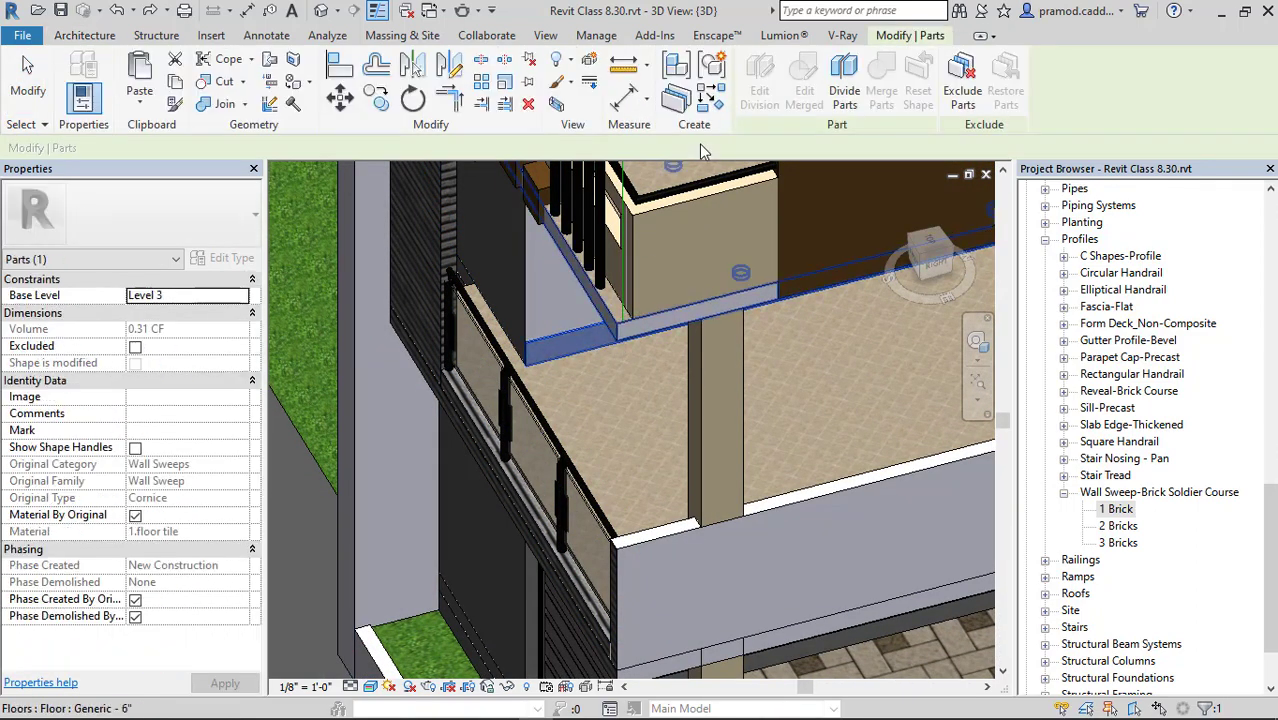
{"action": "key", "text": "Escape"}
{"action": "middle_click_drag", "start_coordinate": [612, 293], "coordinate": [573, 348], "text": "shift"}
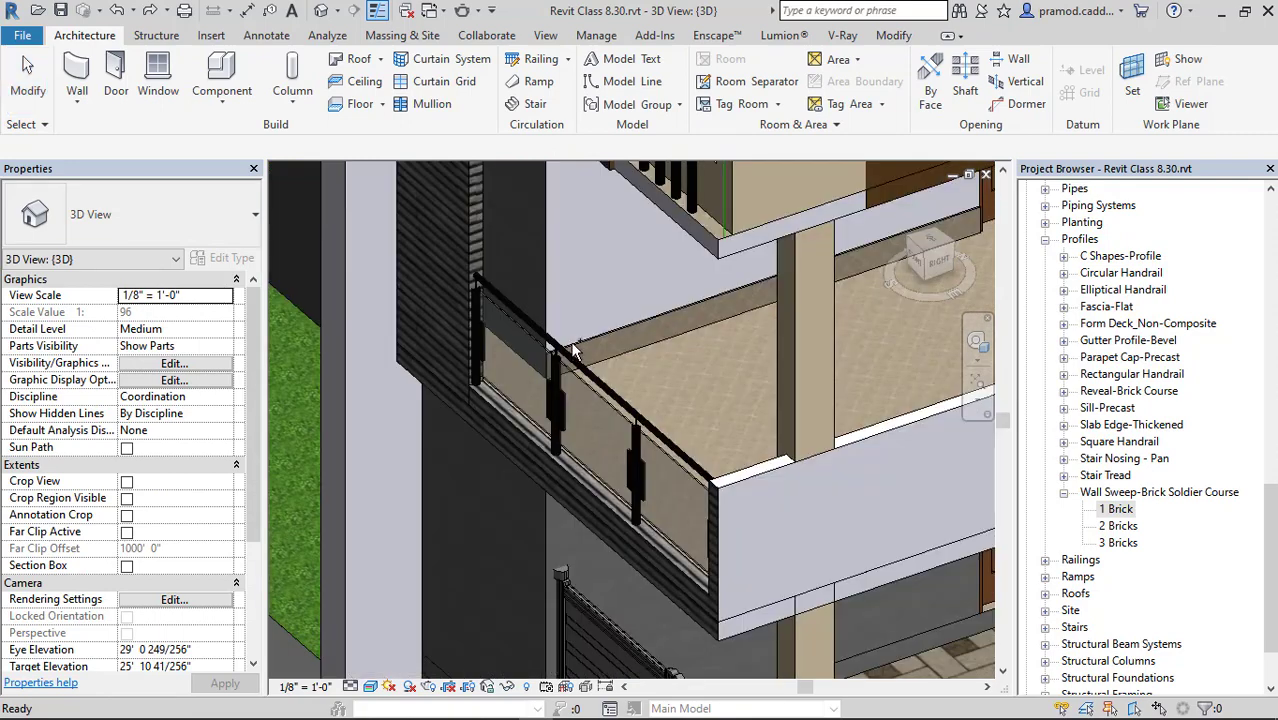
Create a wall sweep similar to the balcony side wall's and place it along the dark wall behind the stone cladding, at Level 3.
{"action": "left_click", "coordinate": [606, 340]}
{"action": "left_click", "coordinate": [711, 100]}
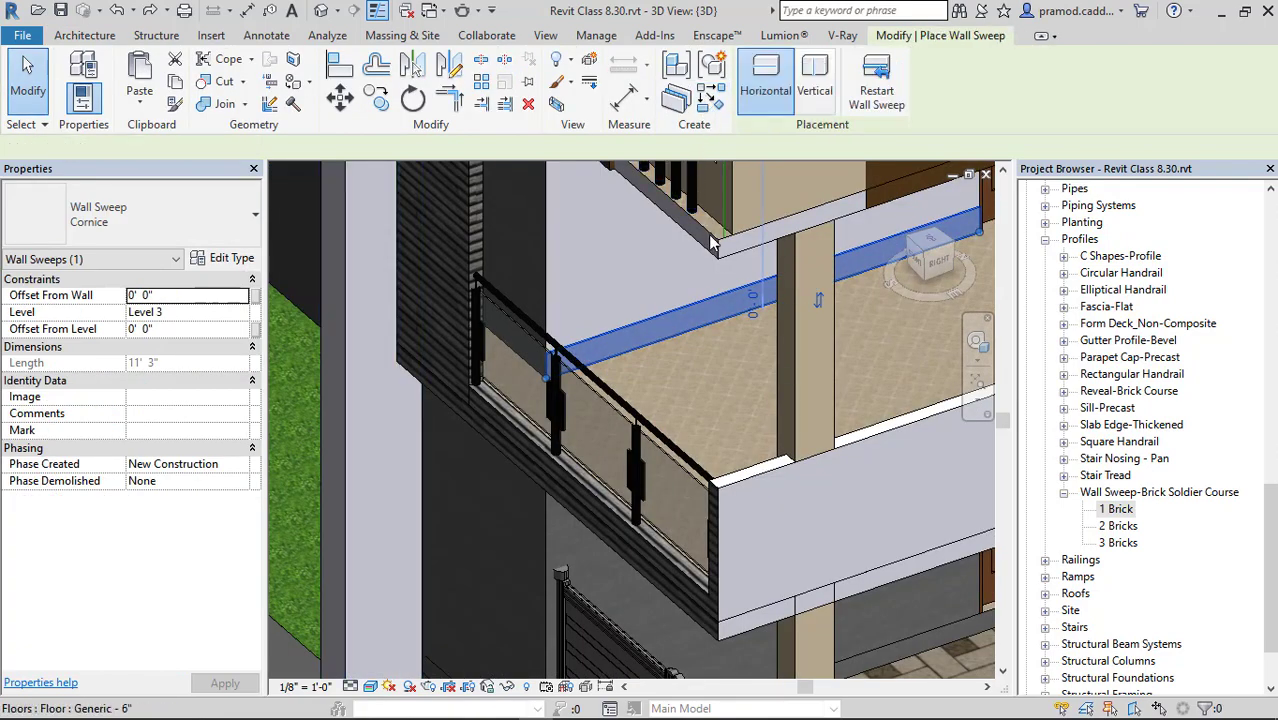
{"action": "middle_click_drag", "start_coordinate": [711, 241], "coordinate": [539, 340], "text": "shift"}
{"action": "scroll", "coordinate": [481, 364], "scroll_direction": "up", "scroll_amount": 3}
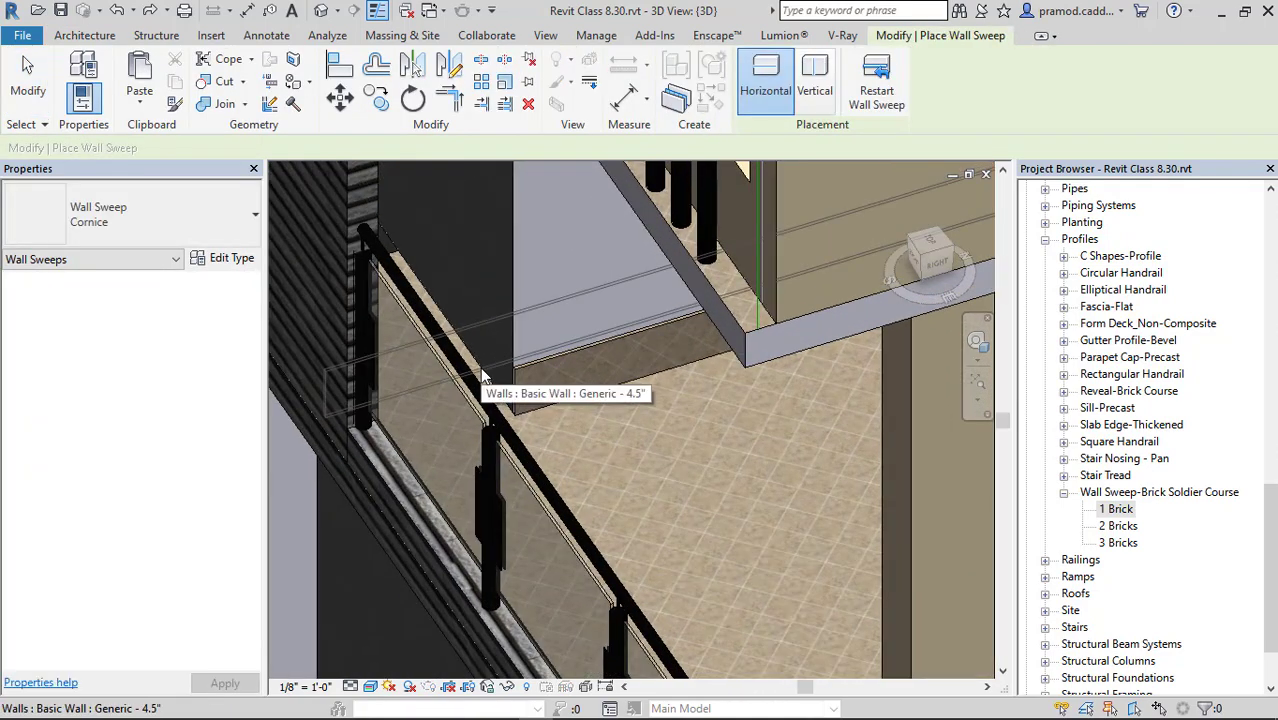
{"action": "middle_click_drag", "start_coordinate": [477, 361], "coordinate": [645, 354], "text": "shift"}
{"action": "key", "text": "Escape"}
Shorten the new Cornice sweep on the dark wall to about 3' 0 3/4", ending near the balcony floor's edge.
{"action": "left_click", "coordinate": [544, 400]}
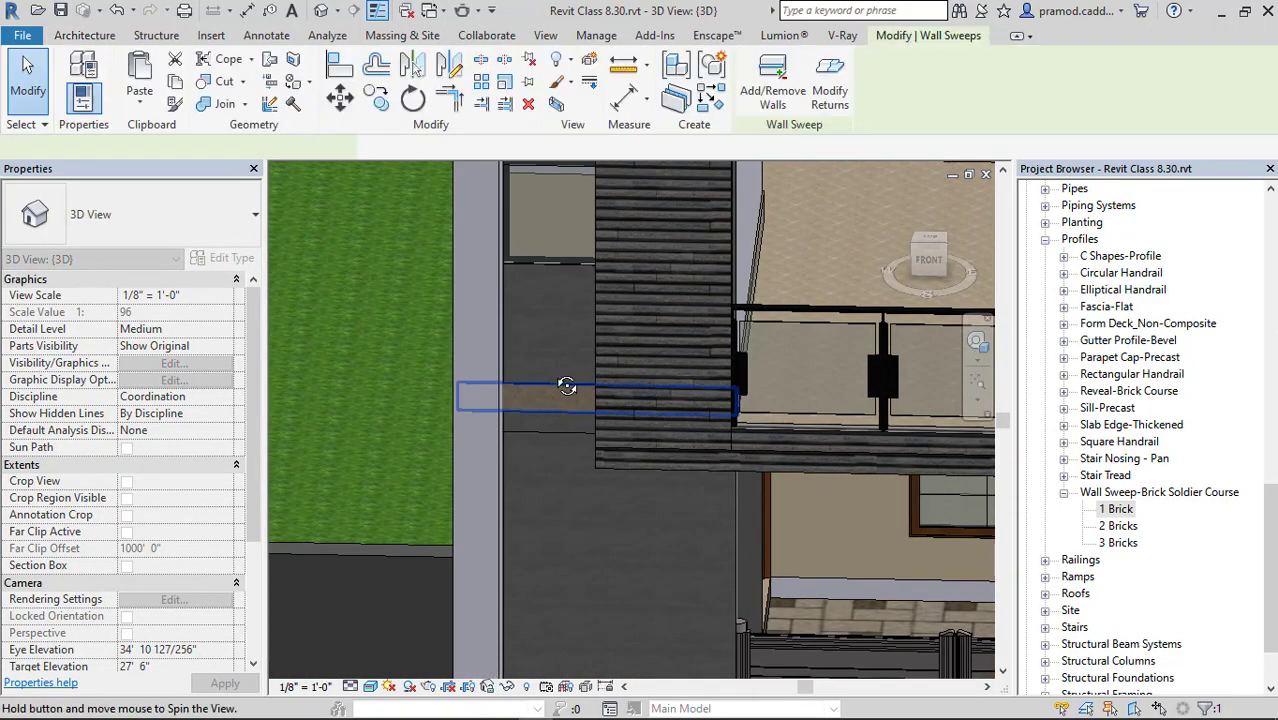
{"action": "left_click_drag", "start_coordinate": [457, 412], "coordinate": [596, 411]}
{"action": "middle_click_drag", "start_coordinate": [645, 420], "coordinate": [750, 442], "text": "shift"}
{"action": "key", "text": "Escape"}
Align the end of the shortened Cornice sweep with the edge of the balcony floor slab beside the stone cladding.
{"action": "scroll", "coordinate": [620, 428], "scroll_direction": "up", "scroll_amount": 3}
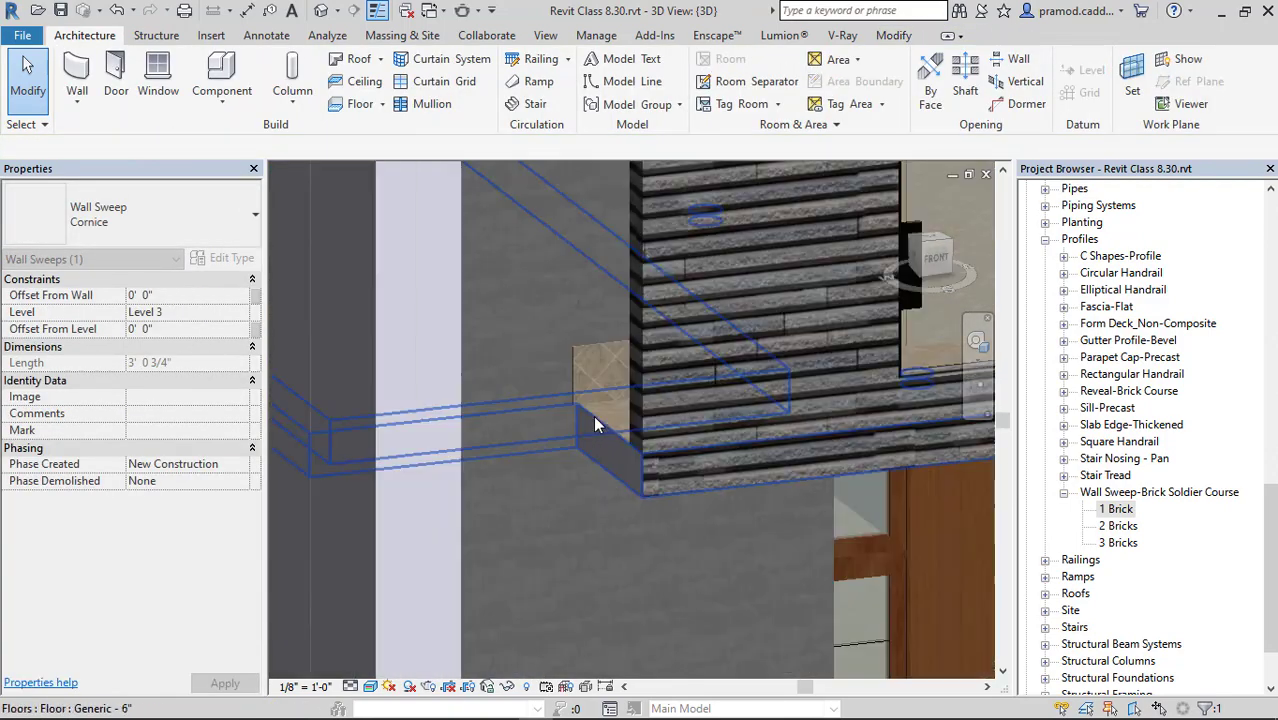
{"action": "scroll", "coordinate": [593, 425], "scroll_direction": "up", "scroll_amount": 3}
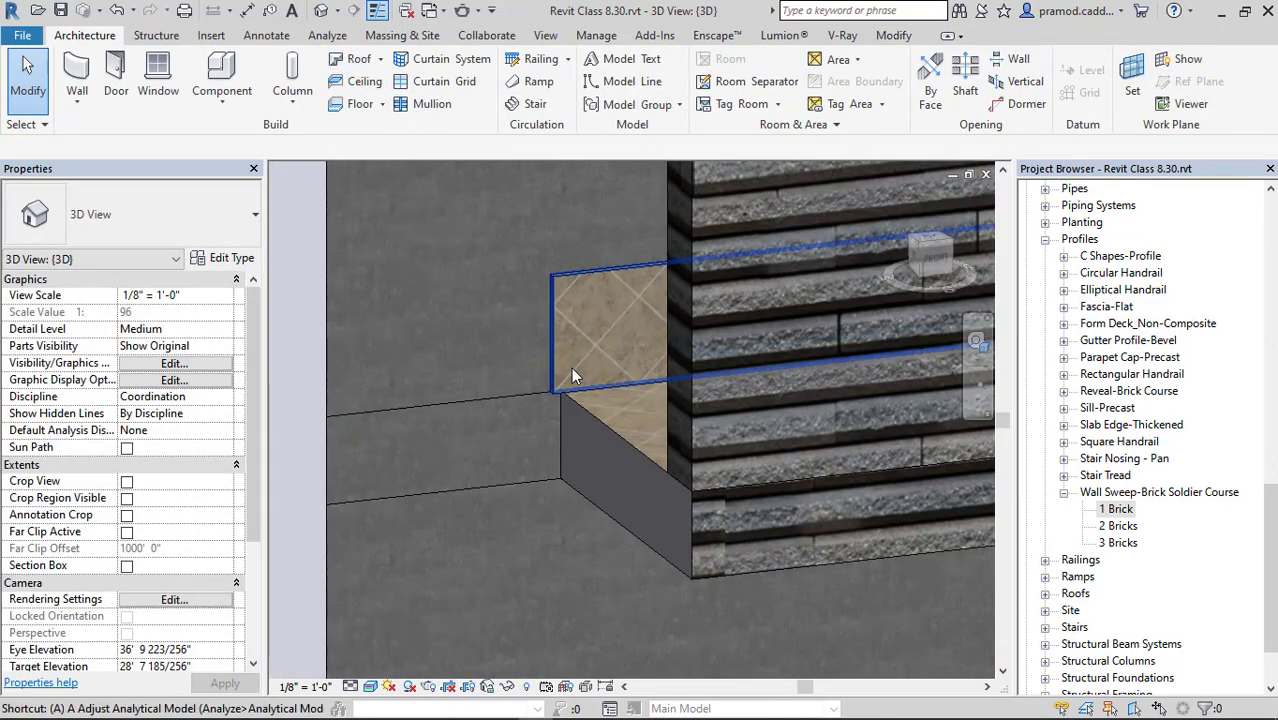
{"action": "scroll", "coordinate": [575, 437], "scroll_direction": "up", "scroll_amount": 2}
{"action": "key", "text": "a"}
{"action": "key", "text": "l"}
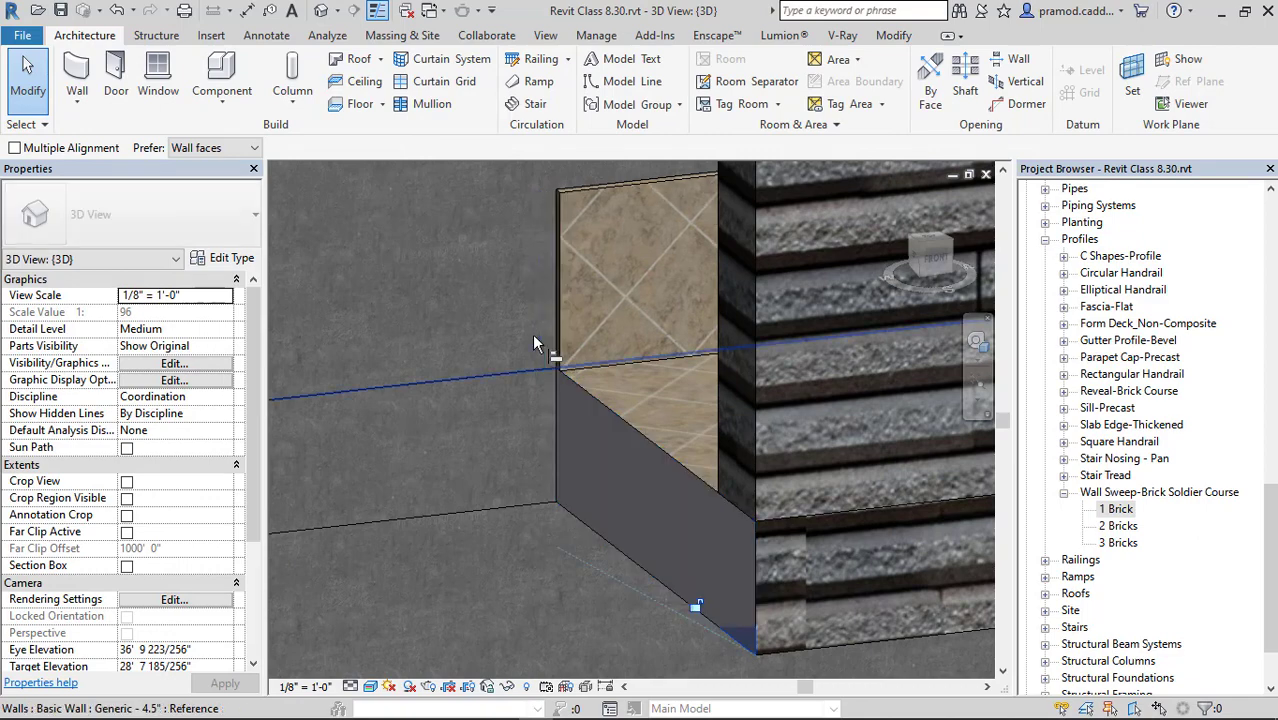
{"action": "scroll", "coordinate": [566, 367], "scroll_direction": "down", "scroll_amount": 5}
{"action": "middle_click_drag", "start_coordinate": [753, 365], "coordinate": [580, 348], "text": "shift"}
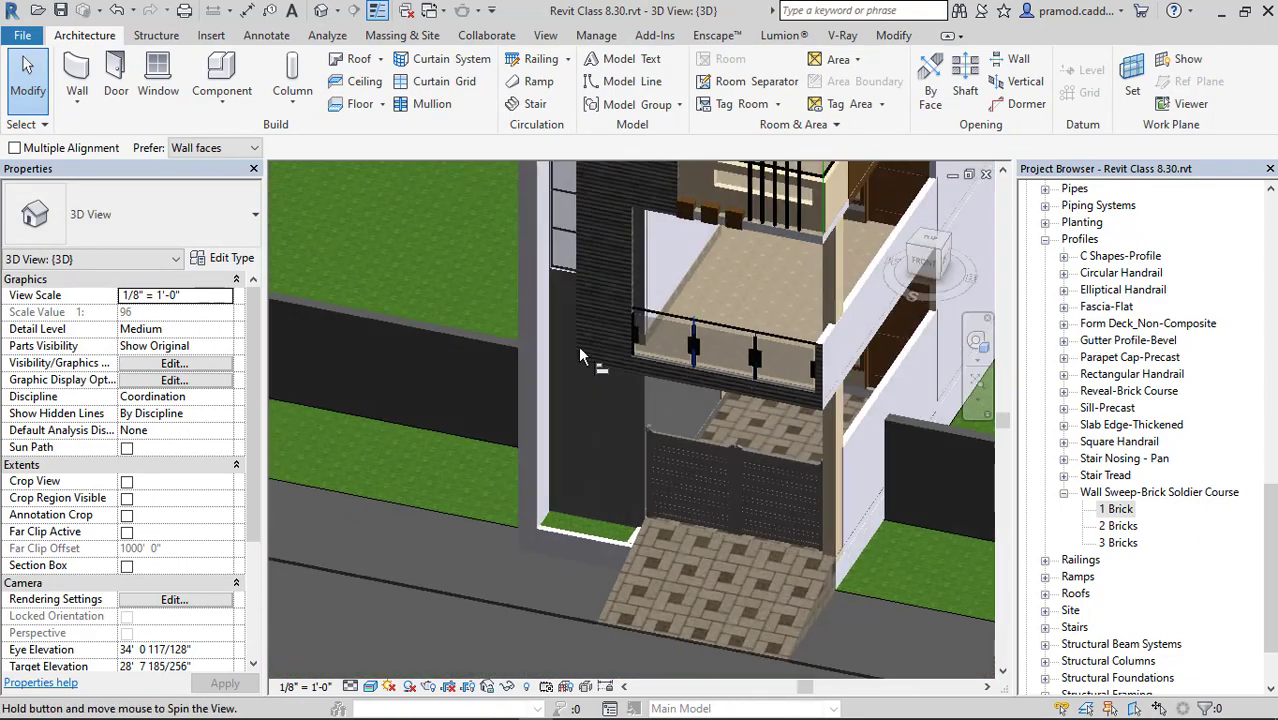
Draw a Generic - 4.5" wall, 3' 0" high, on Level 3 along the balcony slab's side edge behind the stone cladding.
{"action": "scroll", "coordinate": [1082, 258], "scroll_direction": "up", "scroll_amount": 15}
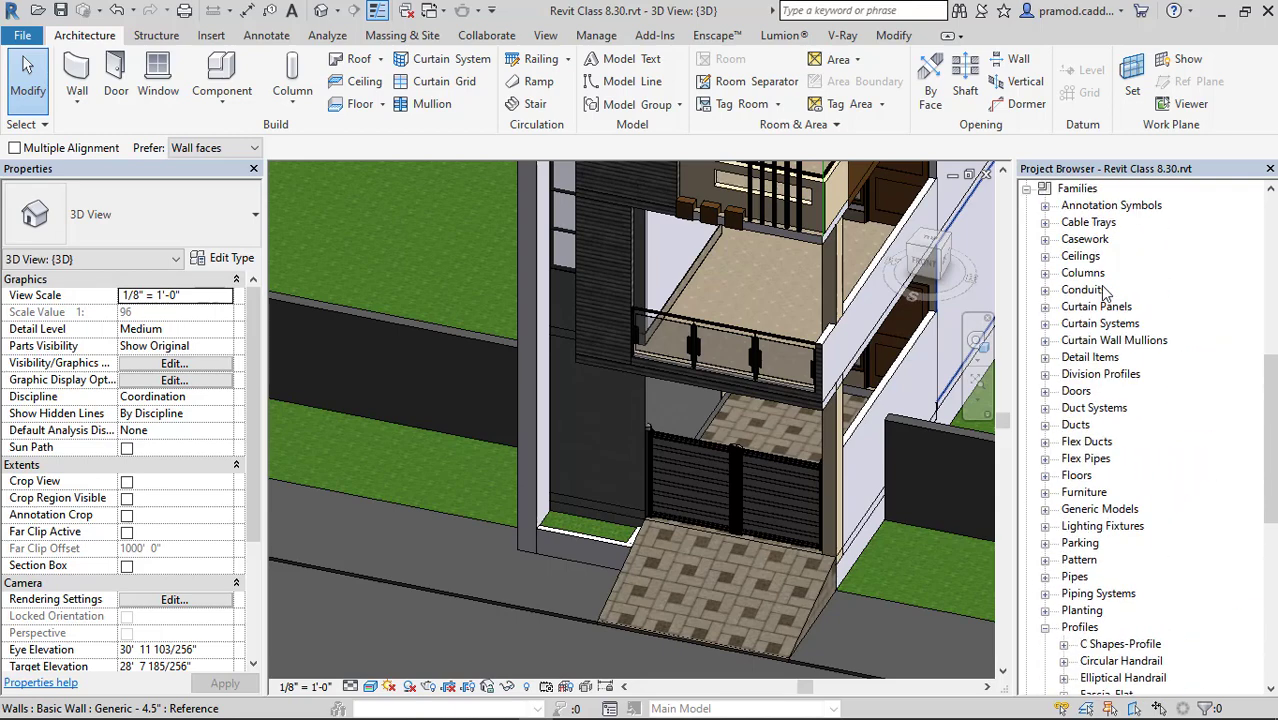
{"action": "scroll", "coordinate": [1110, 280], "scroll_direction": "up", "scroll_amount": 3}
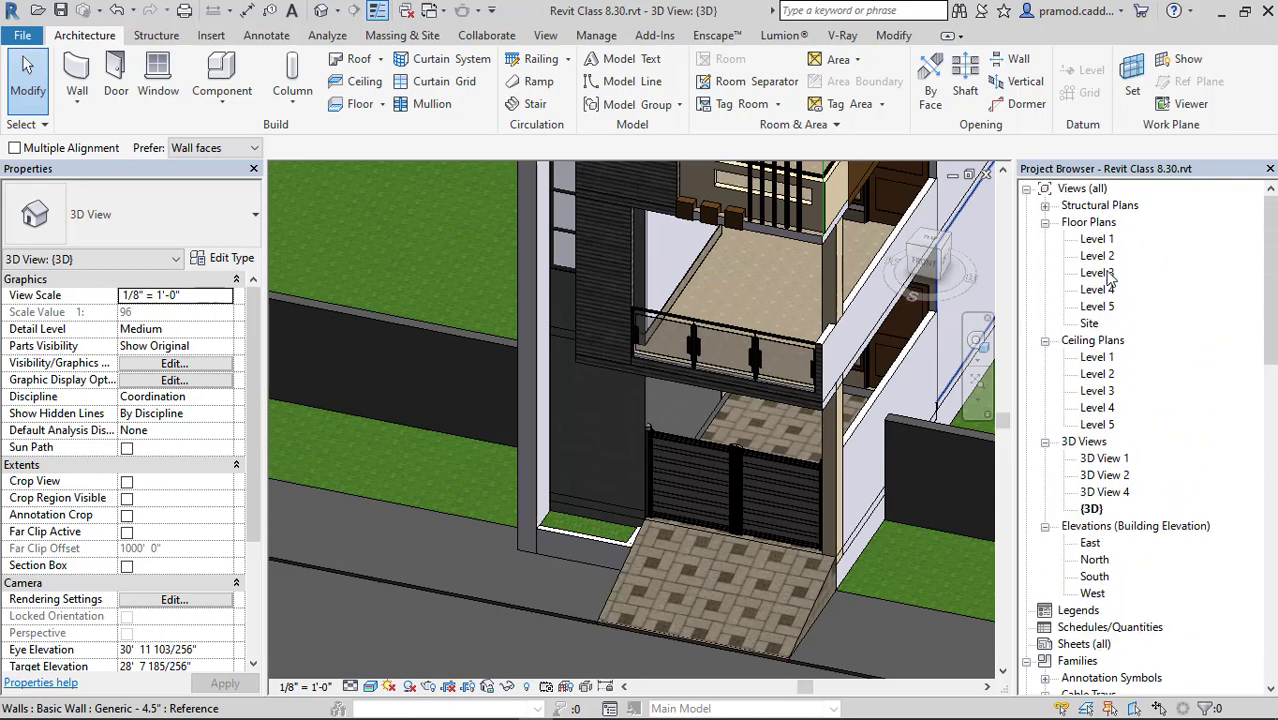
{"action": "double_click", "coordinate": [1106, 274]}
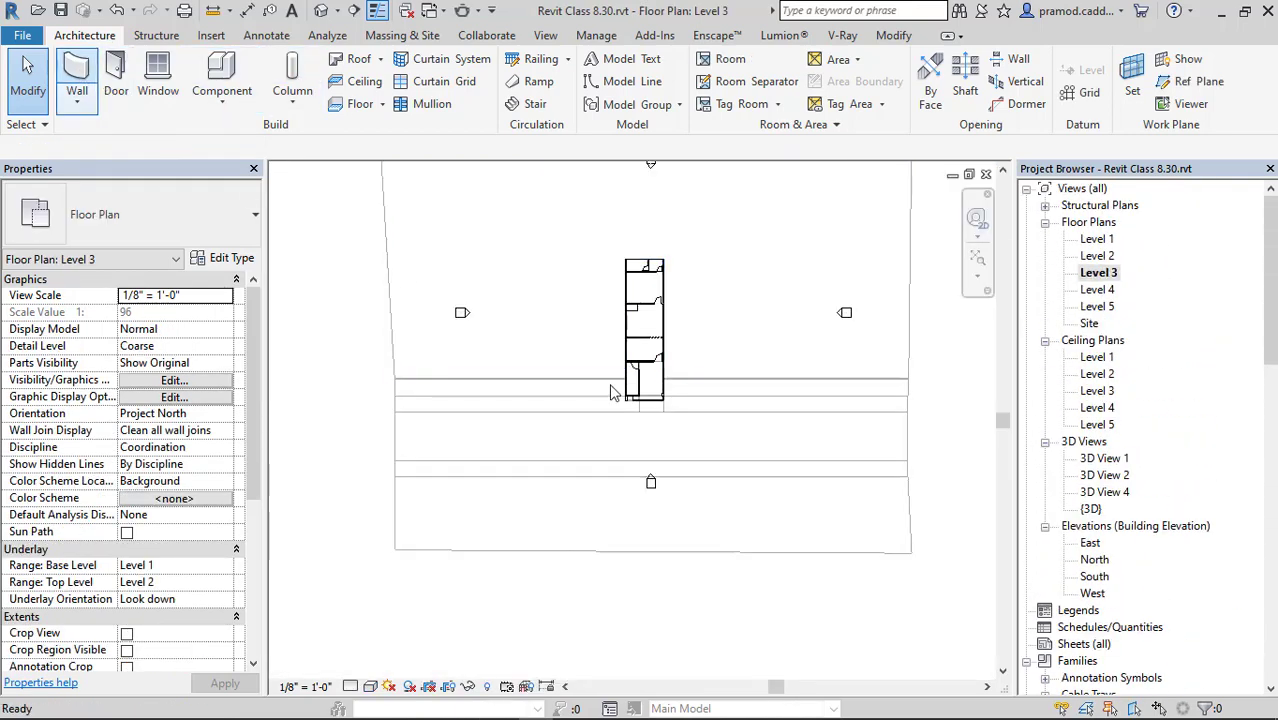
{"action": "key", "text": "w"}
{"action": "key", "text": "a"}
{"action": "scroll", "coordinate": [608, 400], "scroll_direction": "up", "scroll_amount": 5}
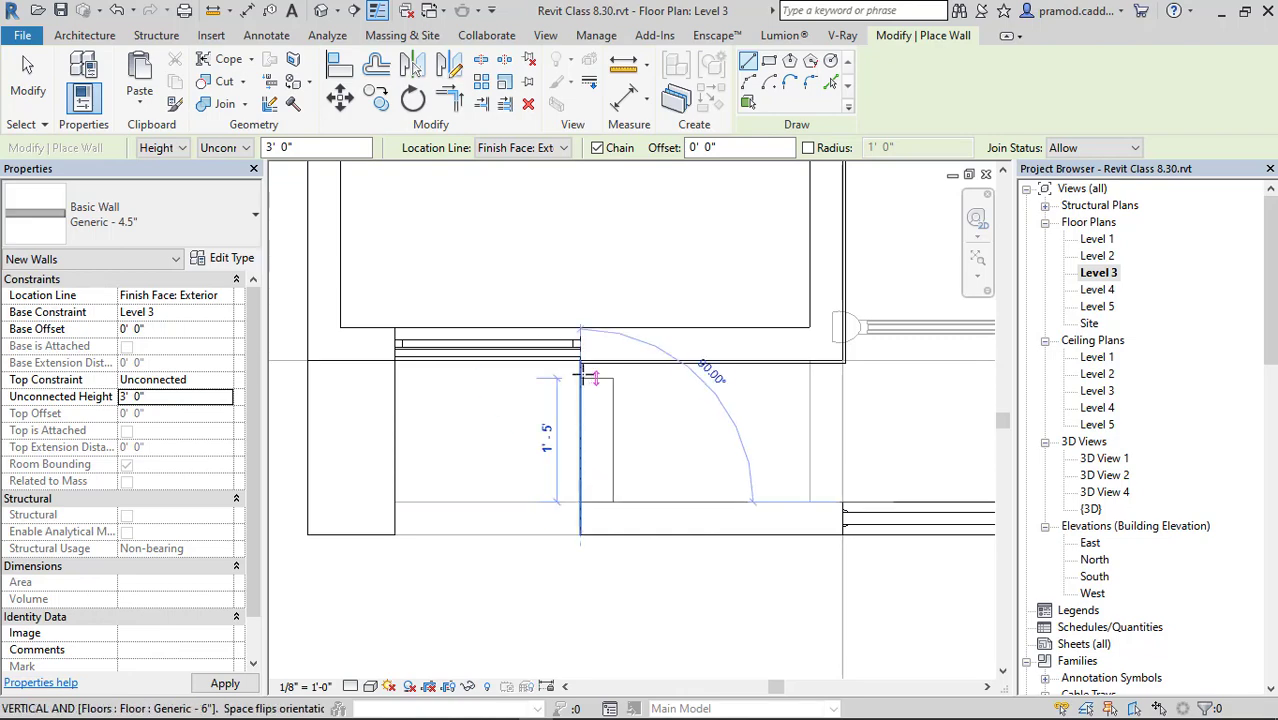
{"action": "key", "text": "Escape"}
{"action": "key", "text": "Escape"}
{"action": "scroll", "coordinate": [612, 372], "scroll_direction": "up", "scroll_amount": 3}
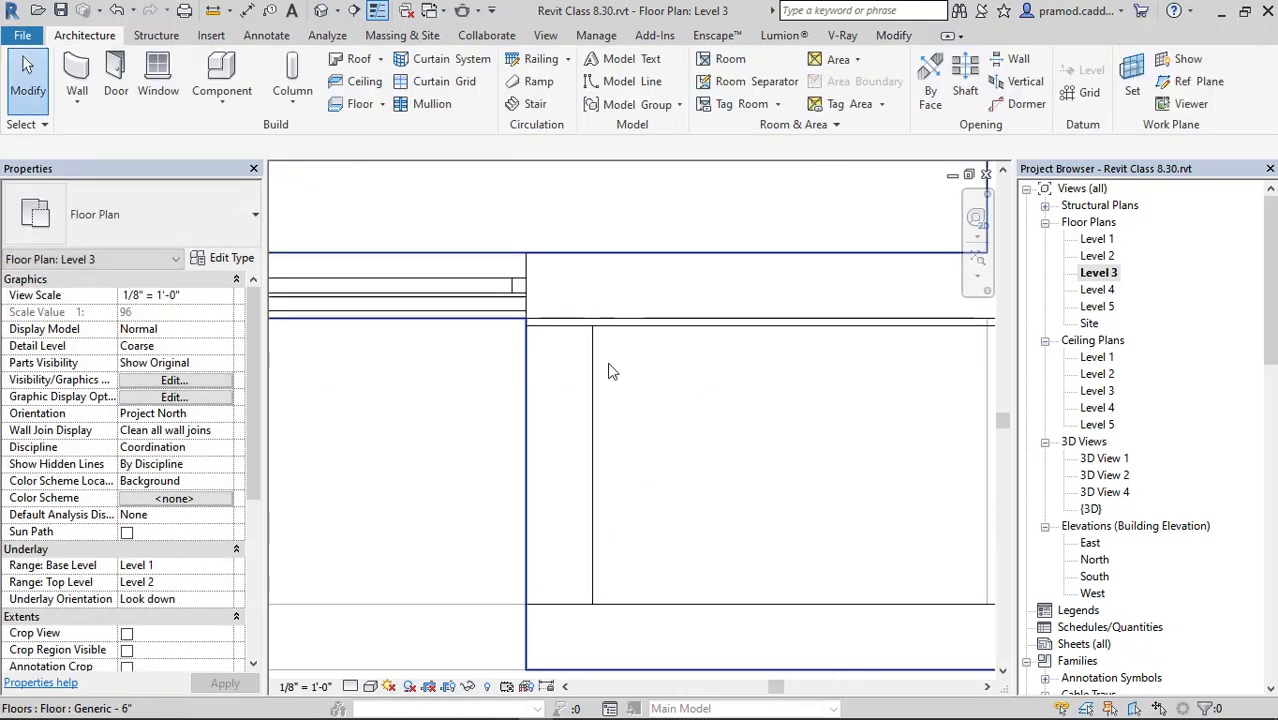
Extend the inner end of the new balcony edge wall to the floor slab's corner at the house wall.
{"action": "left_click", "coordinate": [549, 331]}
{"action": "scroll", "coordinate": [530, 321], "scroll_direction": "up", "scroll_amount": 2}
{"action": "left_click_drag", "start_coordinate": [522, 330], "coordinate": [522, 316]}
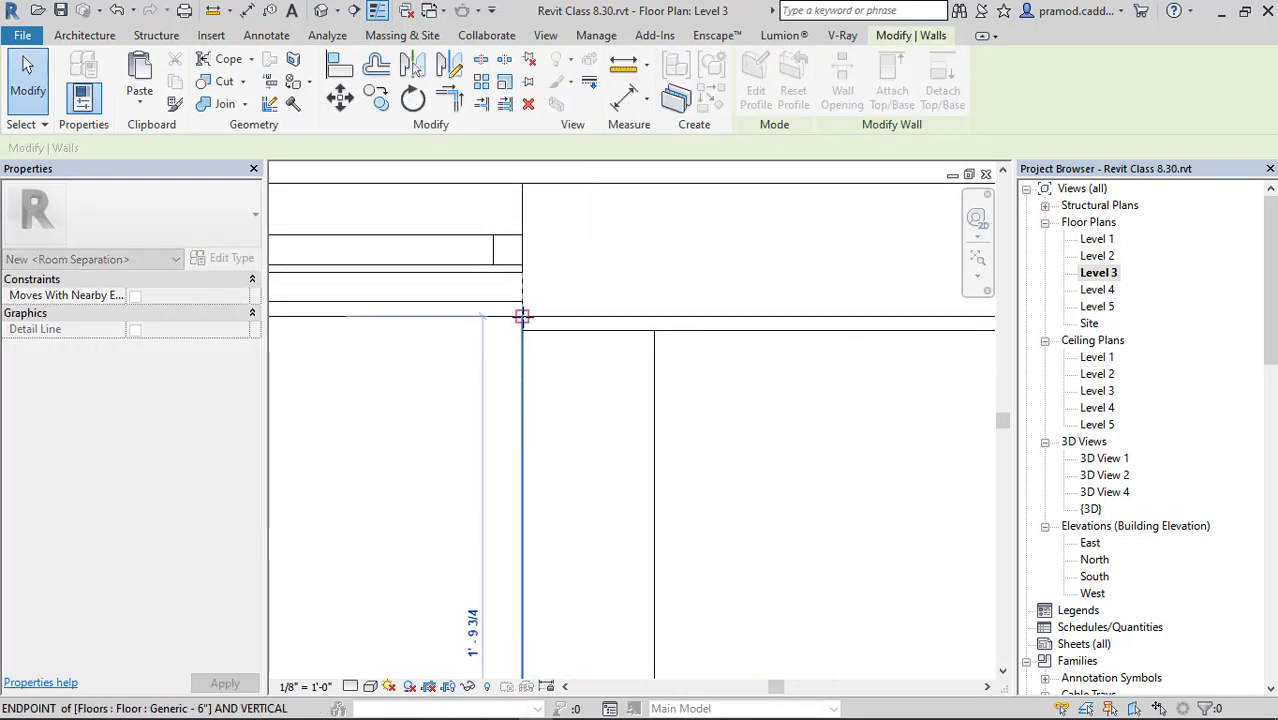
{"action": "left_click", "coordinate": [676, 340]}
{"action": "left_click", "coordinate": [556, 320]}
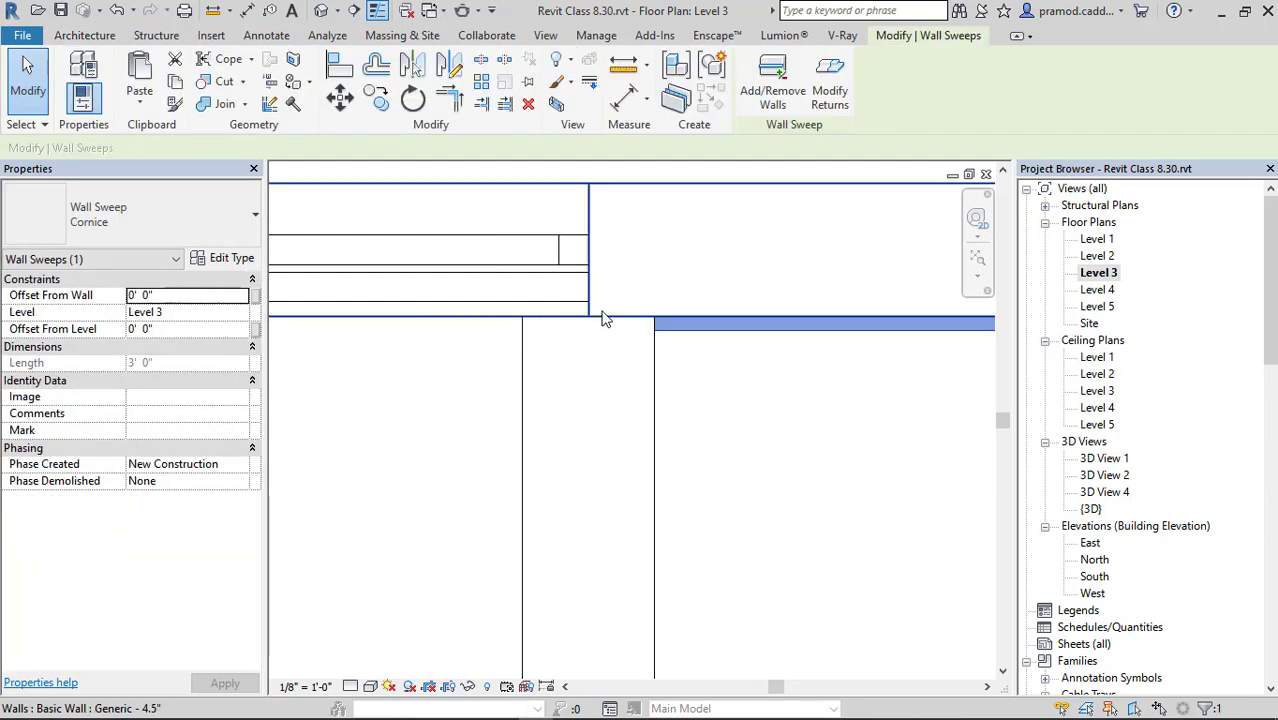
Copy the new balcony edge wall and paste it aligned to the level above Level 3, behind the upper stone cladding.
{"action": "left_click", "coordinate": [320, 11]}
{"action": "key", "text": "Escape"}
{"action": "middle_click_drag", "start_coordinate": [480, 419], "coordinate": [802, 359], "text": "shift"}
{"action": "scroll", "coordinate": [548, 383], "scroll_direction": "up", "scroll_amount": 5}
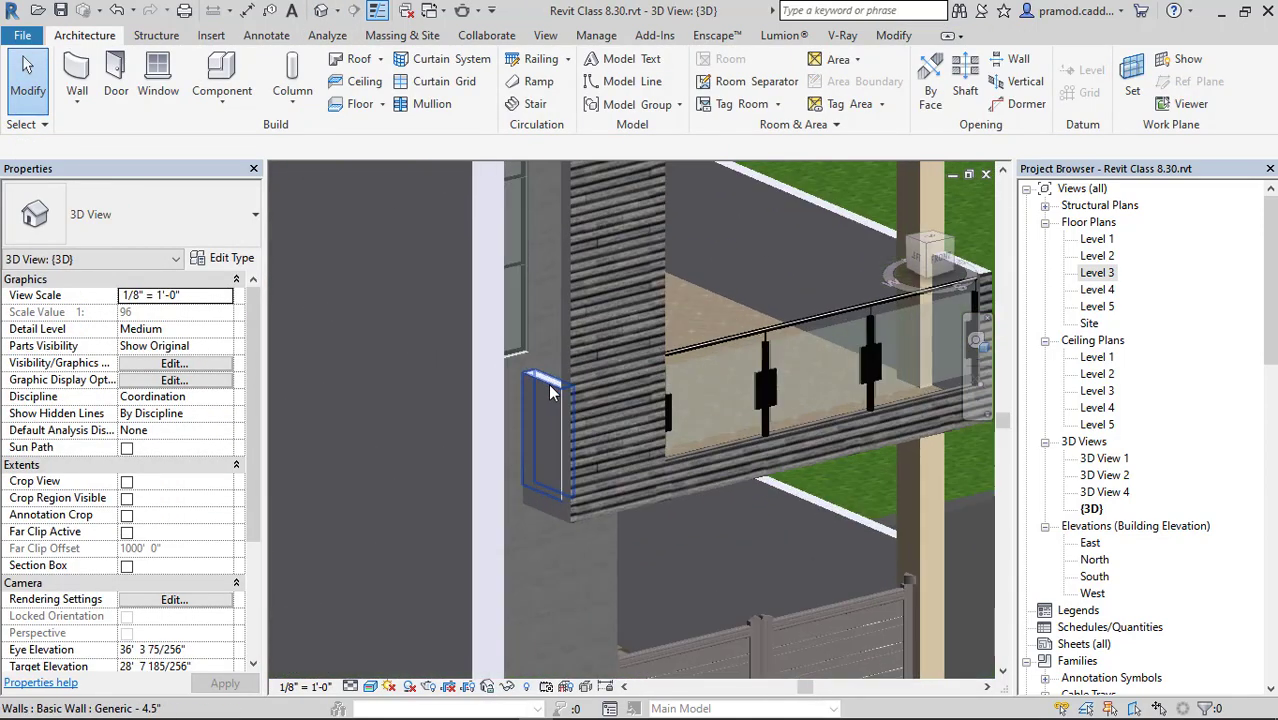
{"action": "left_click", "coordinate": [546, 384]}
{"action": "left_click", "coordinate": [150, 110]}
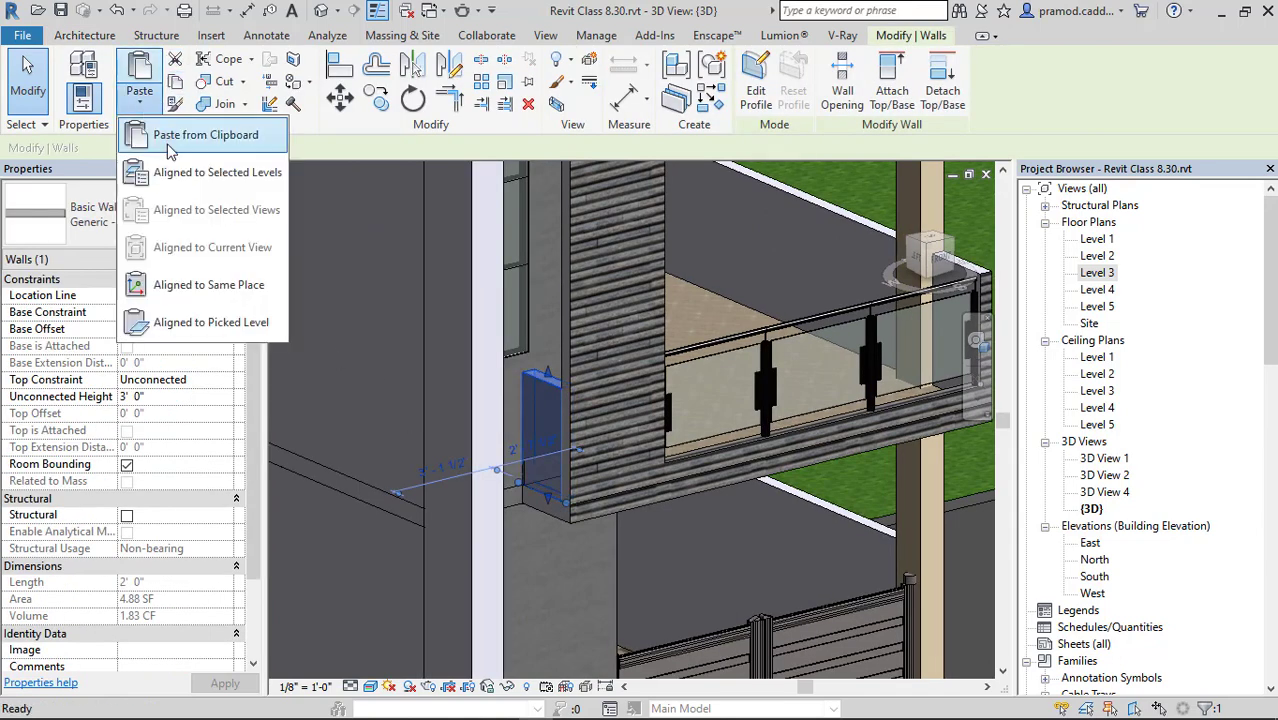
{"action": "left_click", "coordinate": [195, 168]}
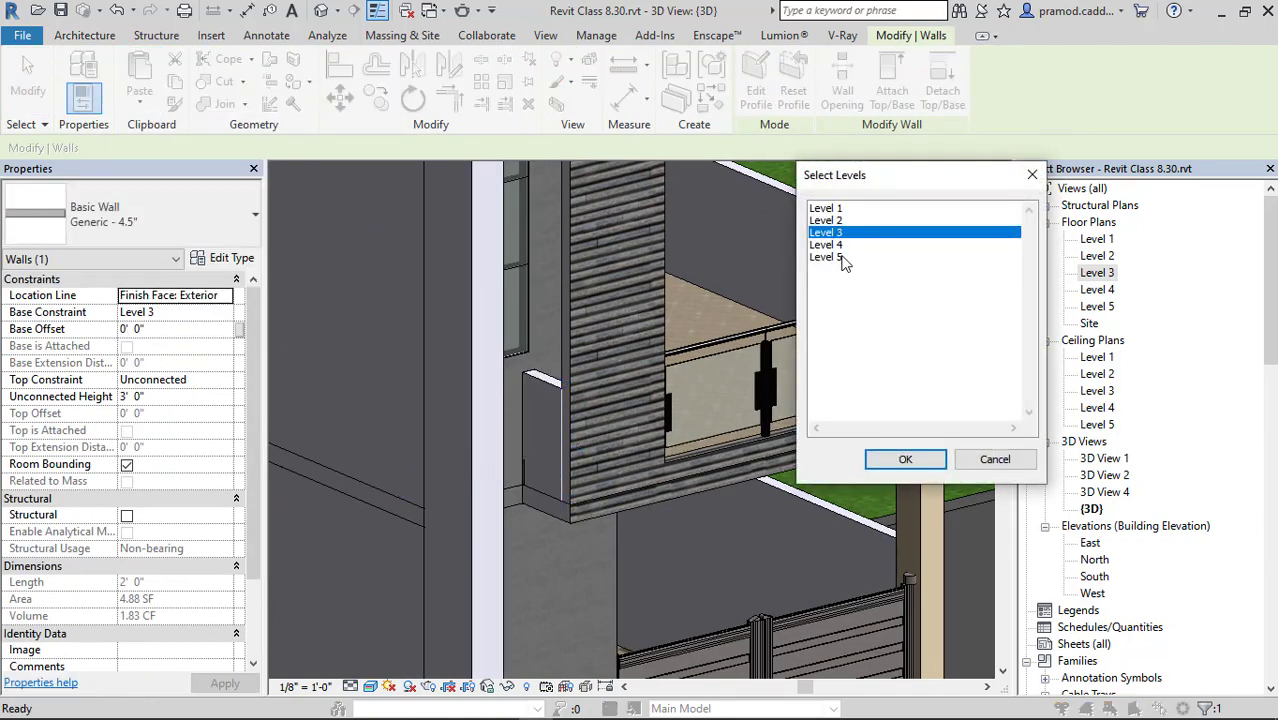
{"action": "left_click", "coordinate": [904, 460]}
{"action": "scroll", "coordinate": [589, 395], "scroll_direction": "down", "scroll_amount": 3}
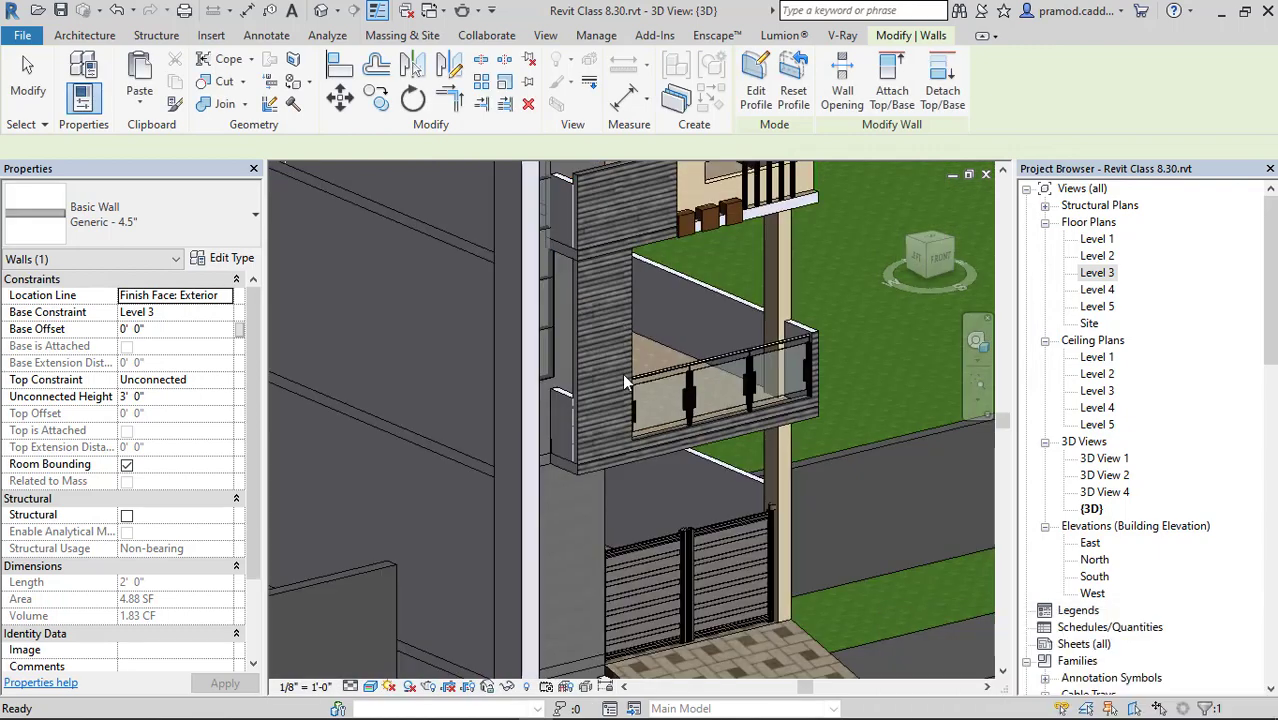
{"action": "key", "text": "Escape"}
{"action": "scroll", "coordinate": [588, 265], "scroll_direction": "up", "scroll_amount": 4}
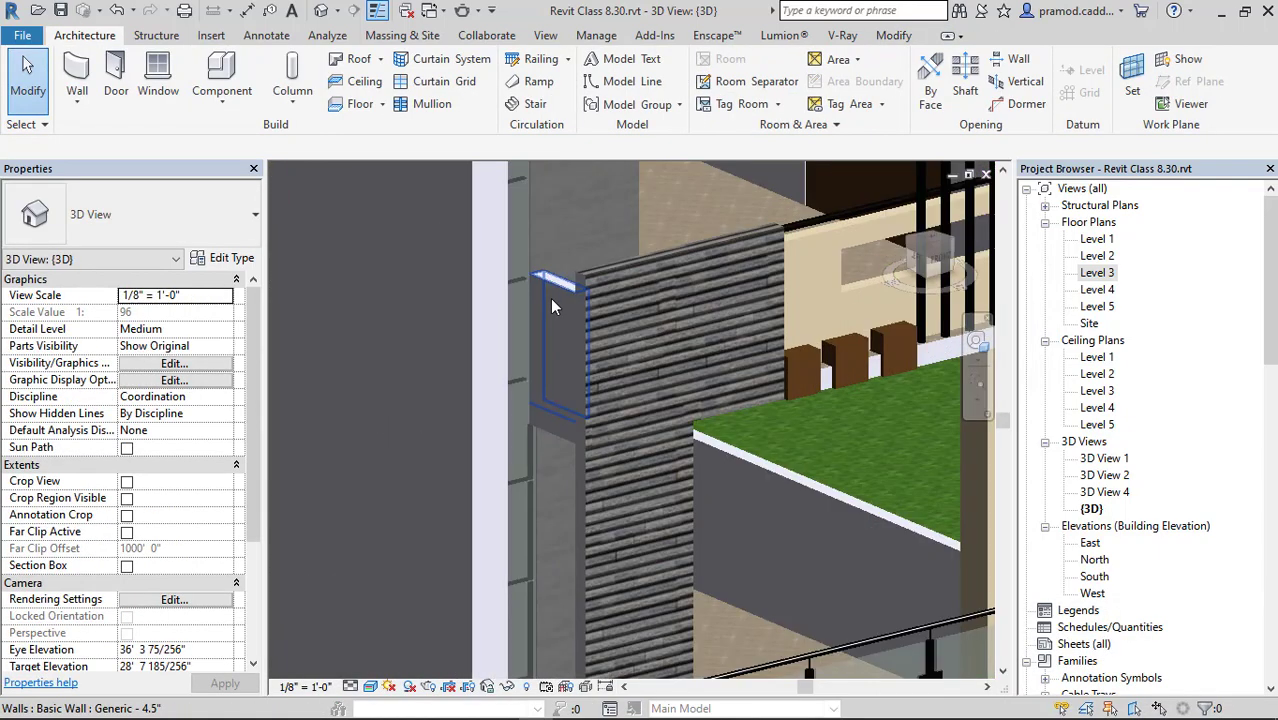
{"action": "left_click", "coordinate": [631, 348]}
{"action": "key", "text": "Escape"}
Place a horizontal wall sweep along the base of the dark walls beside the terrace door.
{"action": "scroll", "coordinate": [633, 348], "scroll_direction": "down", "scroll_amount": 3}
{"action": "middle_click_drag", "start_coordinate": [756, 330], "coordinate": [462, 405], "text": "shift"}
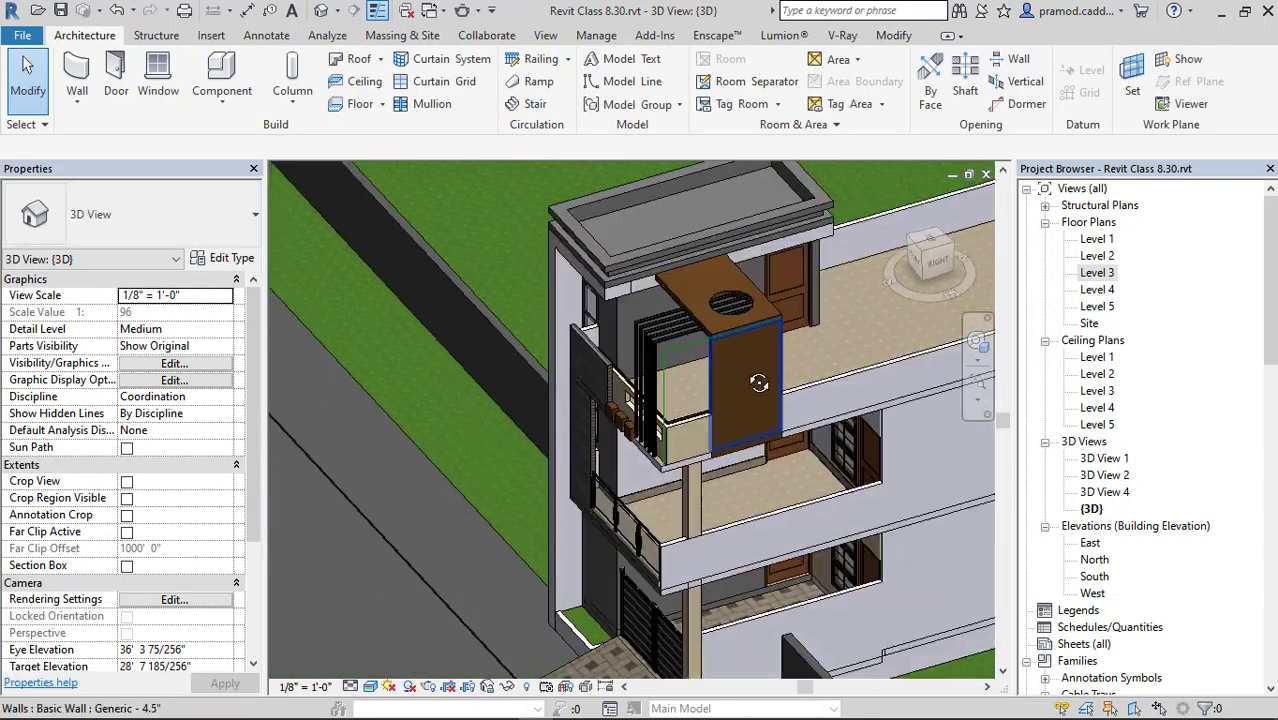
{"action": "middle_click_drag", "start_coordinate": [759, 383], "coordinate": [496, 398], "text": "shift"}
{"action": "scroll", "coordinate": [781, 502], "scroll_direction": "up", "scroll_amount": 2}
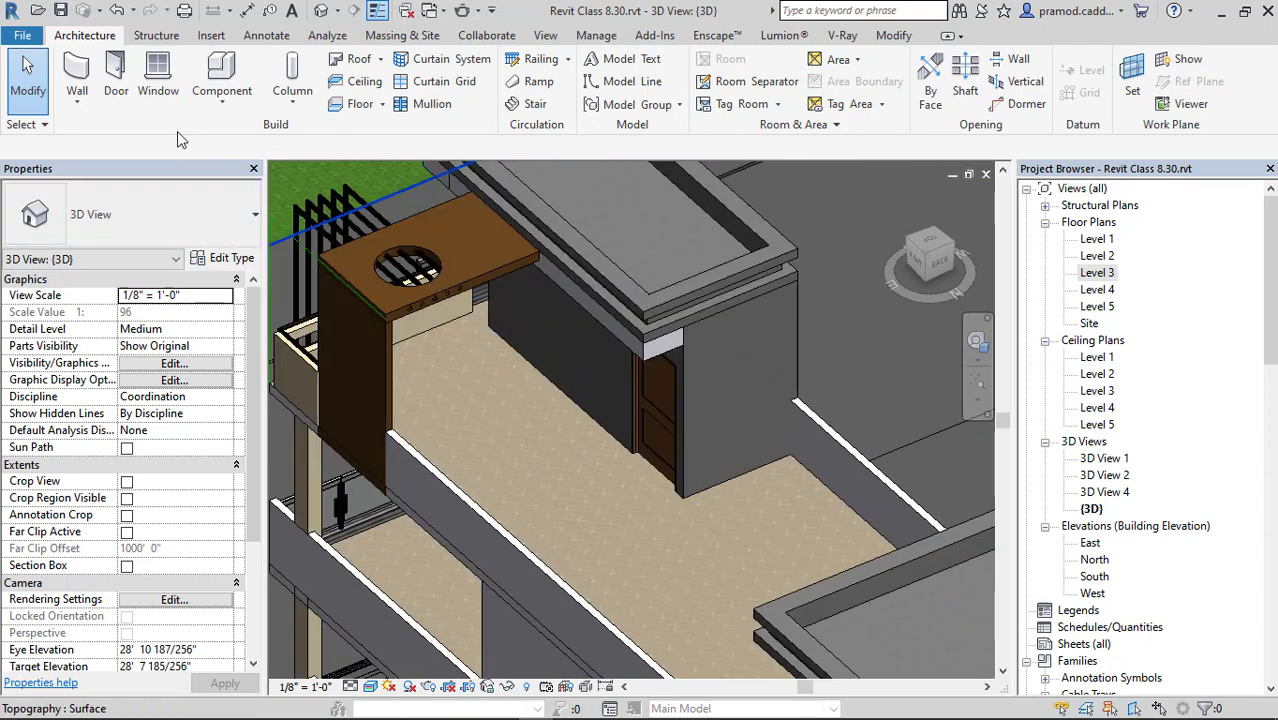
{"action": "left_click", "coordinate": [84, 110]}
{"action": "left_click", "coordinate": [113, 263]}
{"action": "scroll", "coordinate": [699, 514], "scroll_direction": "up", "scroll_amount": 3}
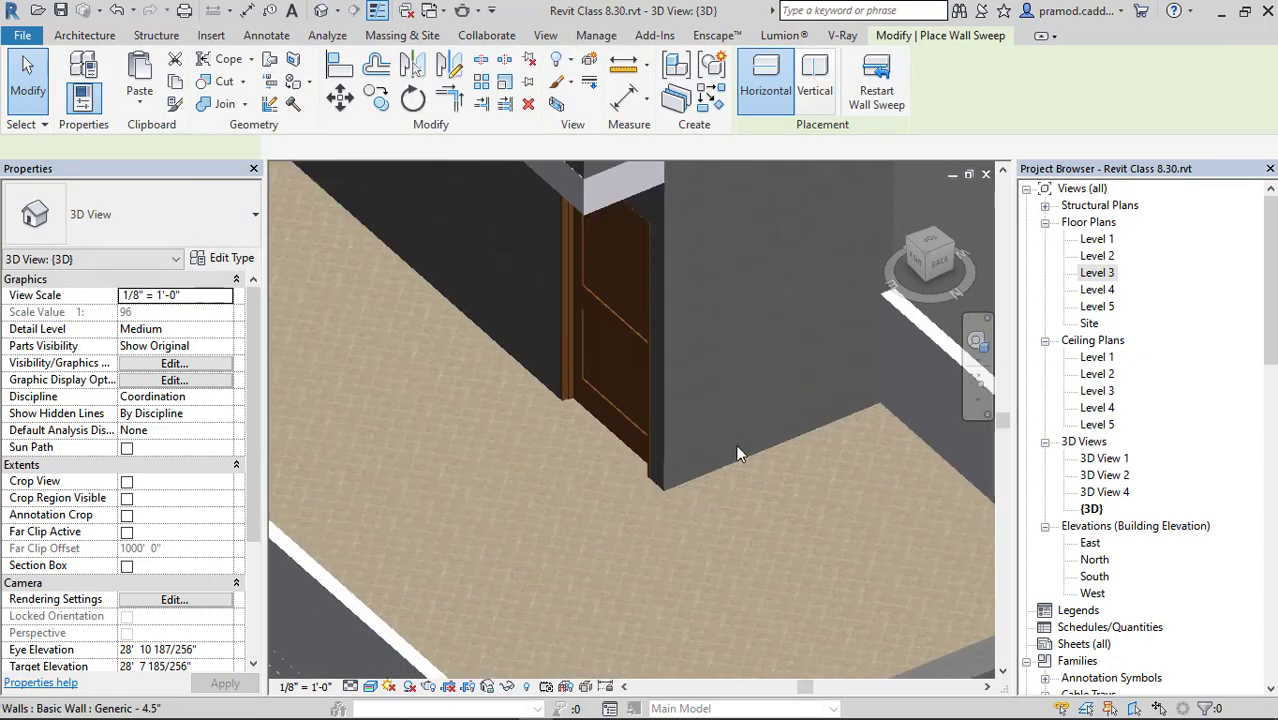
{"action": "key", "text": "Escape"}
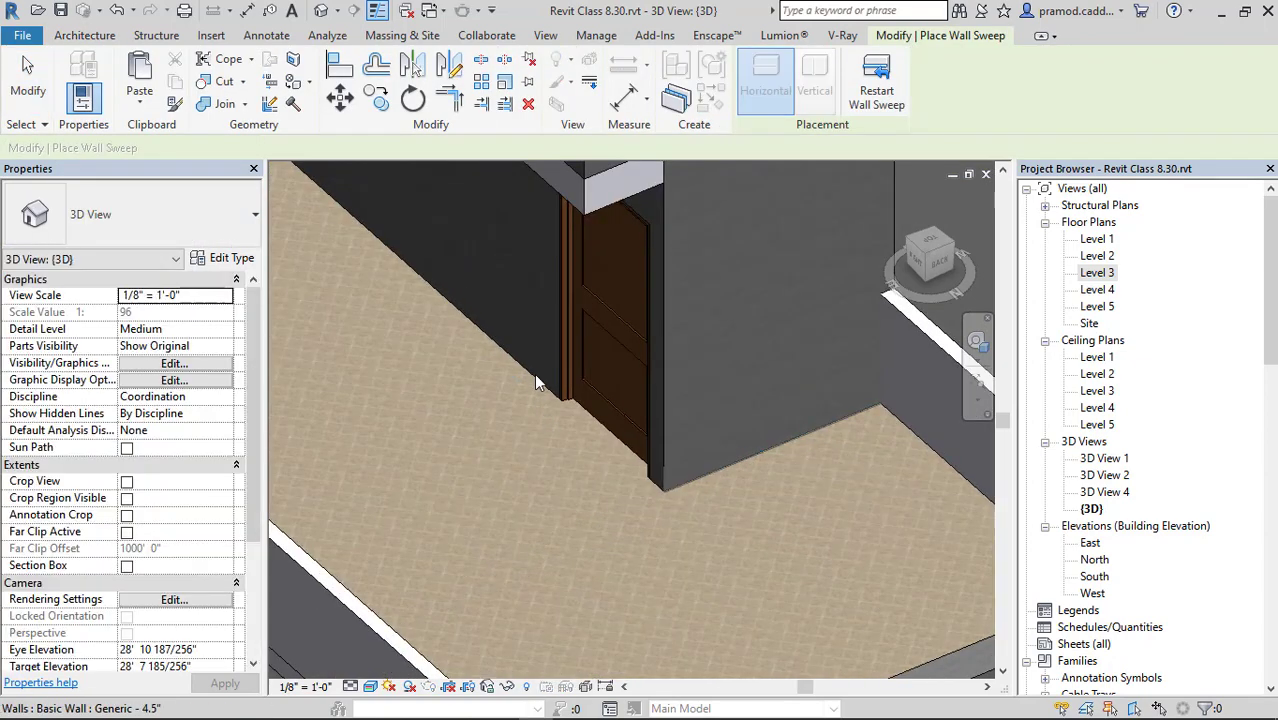
Continue the wall sweep along the base of the same room's front dark wall, behind the stone cladding, and finish placing it.
{"action": "scroll", "coordinate": [534, 373], "scroll_direction": "down", "scroll_amount": 4}
{"action": "middle_click_drag", "start_coordinate": [493, 459], "coordinate": [845, 495], "text": "shift"}
{"action": "middle_click_drag", "start_coordinate": [525, 330], "coordinate": [528, 371], "text": "shift"}
{"action": "scroll", "coordinate": [468, 375], "scroll_direction": "up", "scroll_amount": 3}
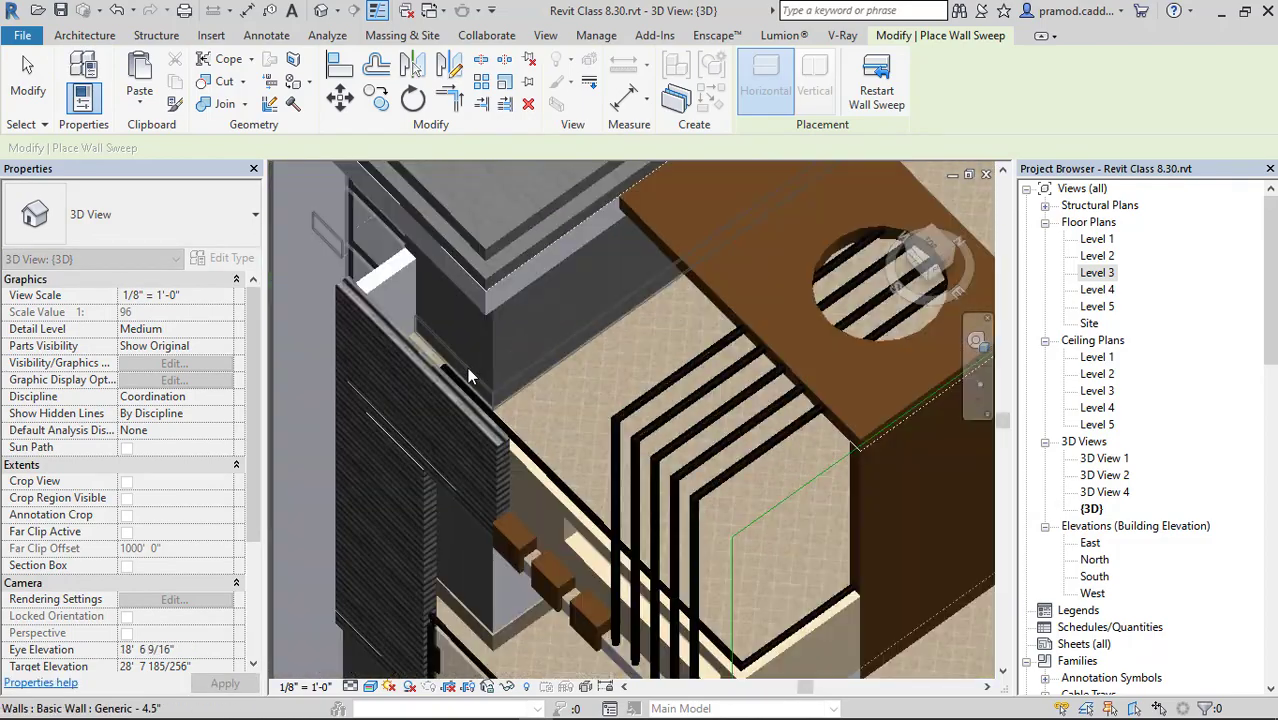
{"action": "scroll", "coordinate": [462, 377], "scroll_direction": "up", "scroll_amount": 2}
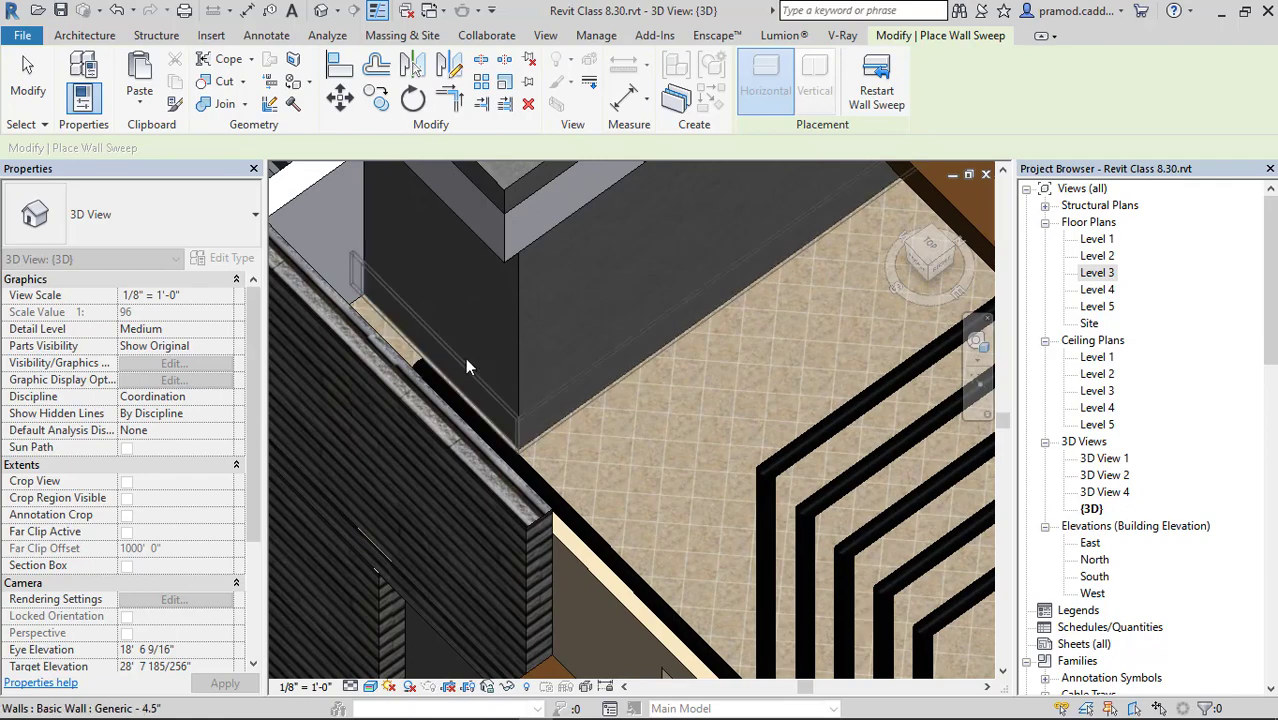
{"action": "scroll", "coordinate": [466, 358], "scroll_direction": "down", "scroll_amount": 3}
{"action": "key", "text": "Escape"}
{"action": "key", "text": "Escape"}
Look over the whole house in 3D and open the camera views 3D View 1, 3D View 2 and 3D View 4.
{"action": "scroll", "coordinate": [507, 357], "scroll_direction": "down", "scroll_amount": 3}
{"action": "middle_click_drag", "start_coordinate": [619, 351], "coordinate": [503, 330], "text": "shift"}
{"action": "scroll", "coordinate": [709, 256], "scroll_direction": "down", "scroll_amount": 3}
{"action": "middle_click_drag", "start_coordinate": [641, 344], "coordinate": [688, 372], "text": "shift"}
{"action": "left_click", "coordinate": [1120, 460]}
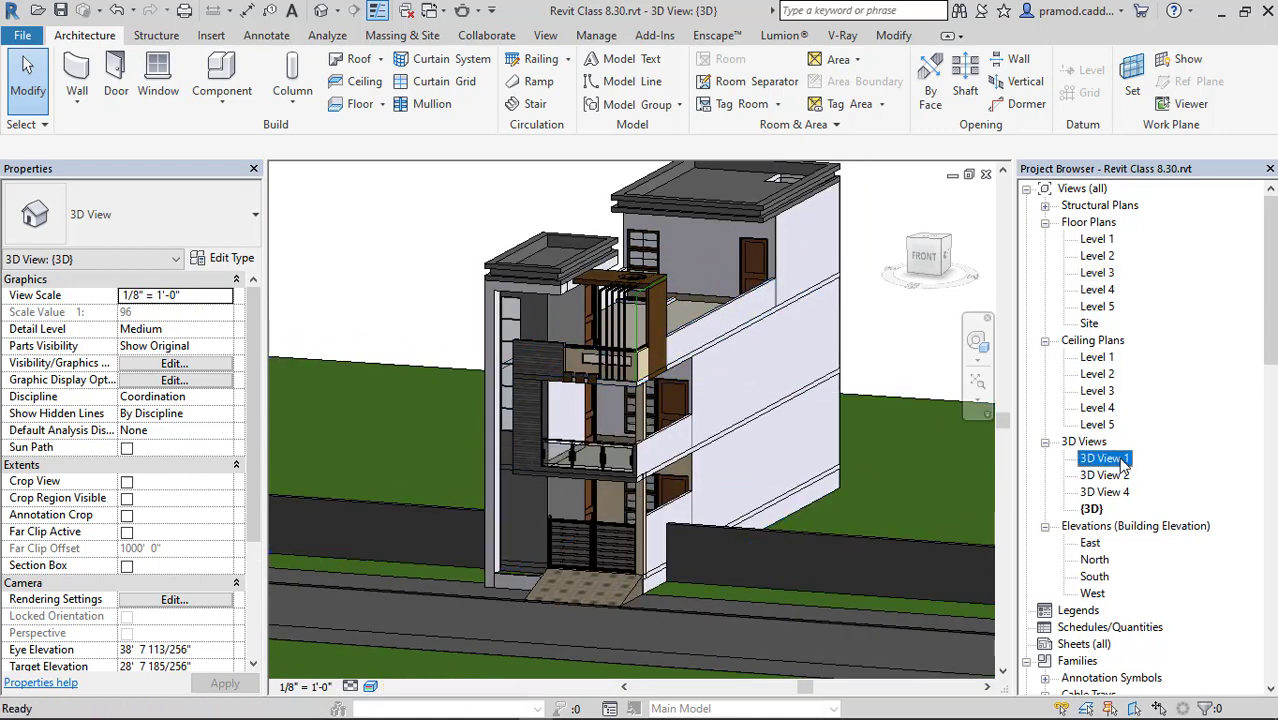
{"action": "double_click", "coordinate": [1120, 460]}
{"action": "double_click", "coordinate": [1120, 476]}
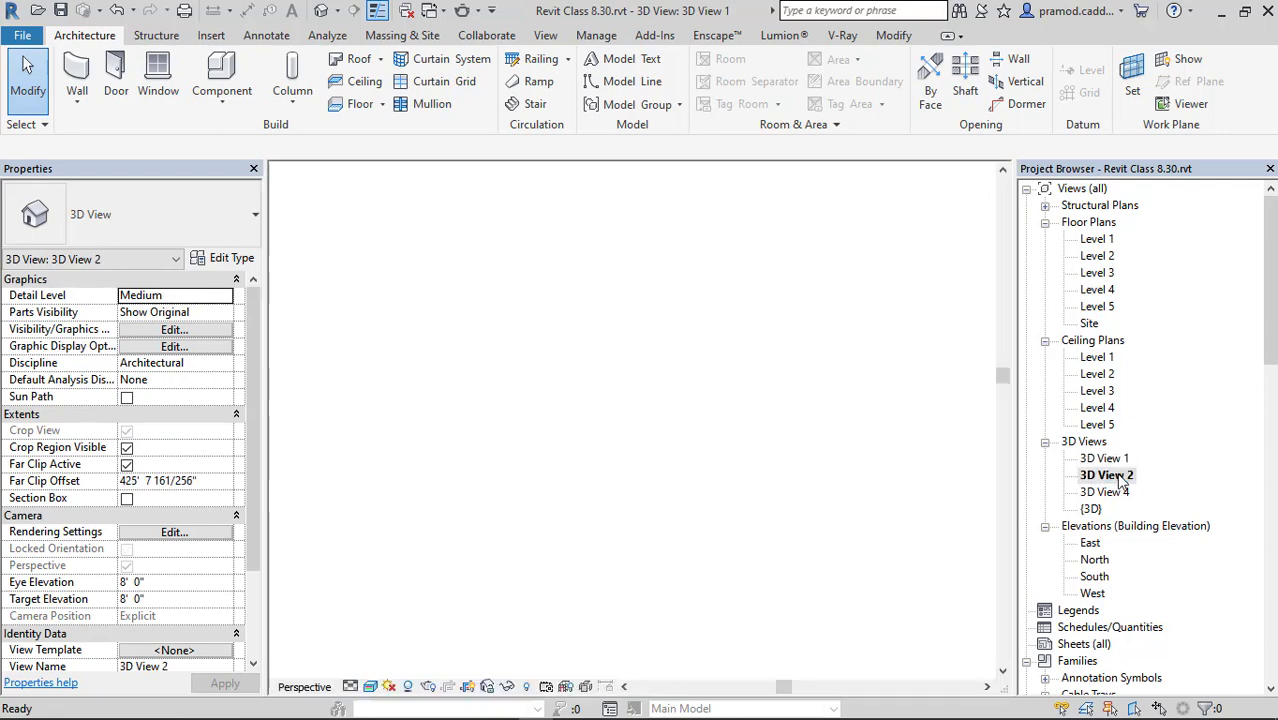
{"action": "double_click", "coordinate": [1118, 492]}
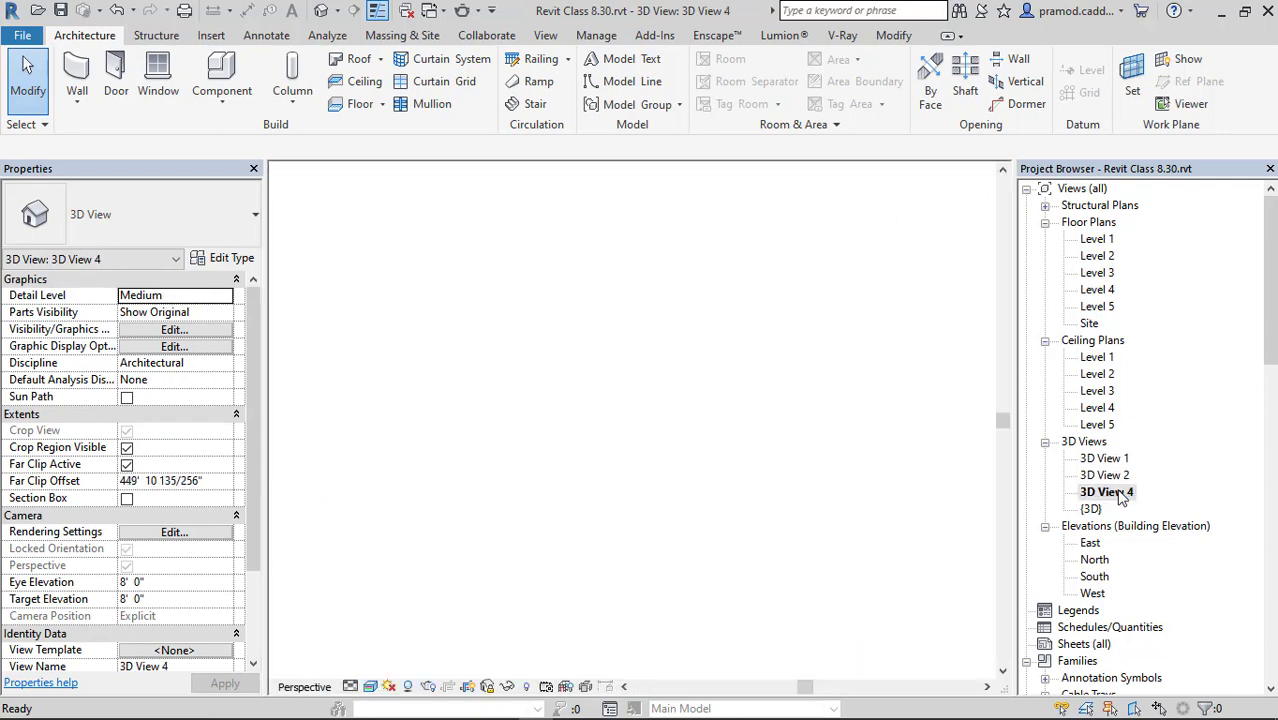
Rename the camera view 3D View 4 as 3D View 3.
{"action": "right_click", "coordinate": [1118, 493]}
{"action": "left_click", "coordinate": [1080, 374]}
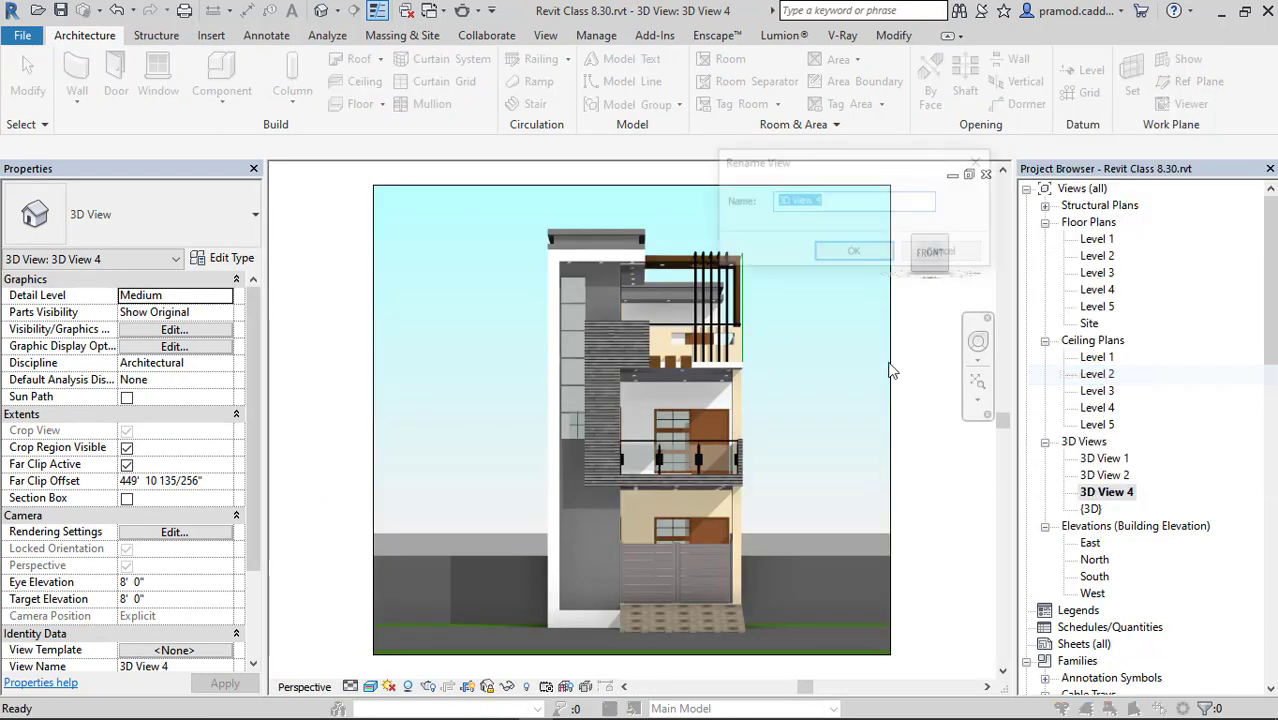
{"action": "left_click", "coordinate": [827, 202]}
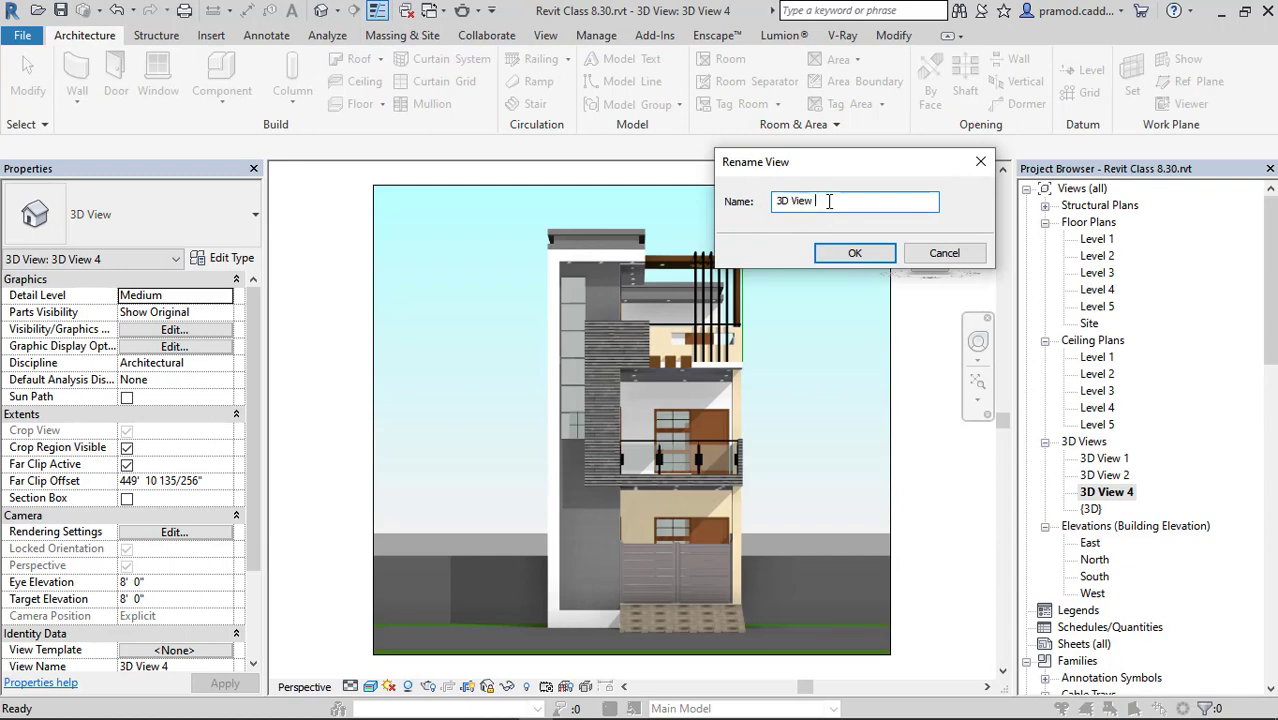
{"action": "type", "text": "3"}
{"action": "left_click", "coordinate": [855, 253]}
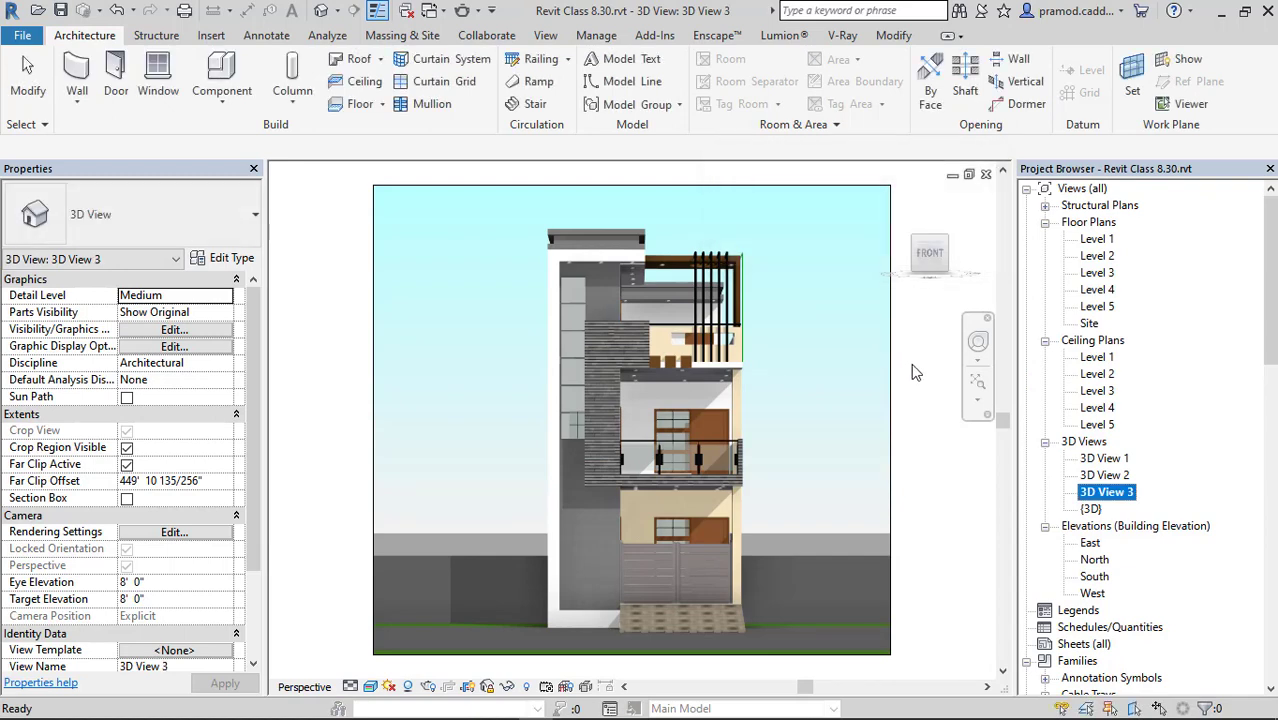
Start an image export and create a folder named "revit images" inside the Project folder for its output.
{"action": "left_click", "coordinate": [22, 35]}
{"action": "mouse_move", "coordinate": [100, 306]}
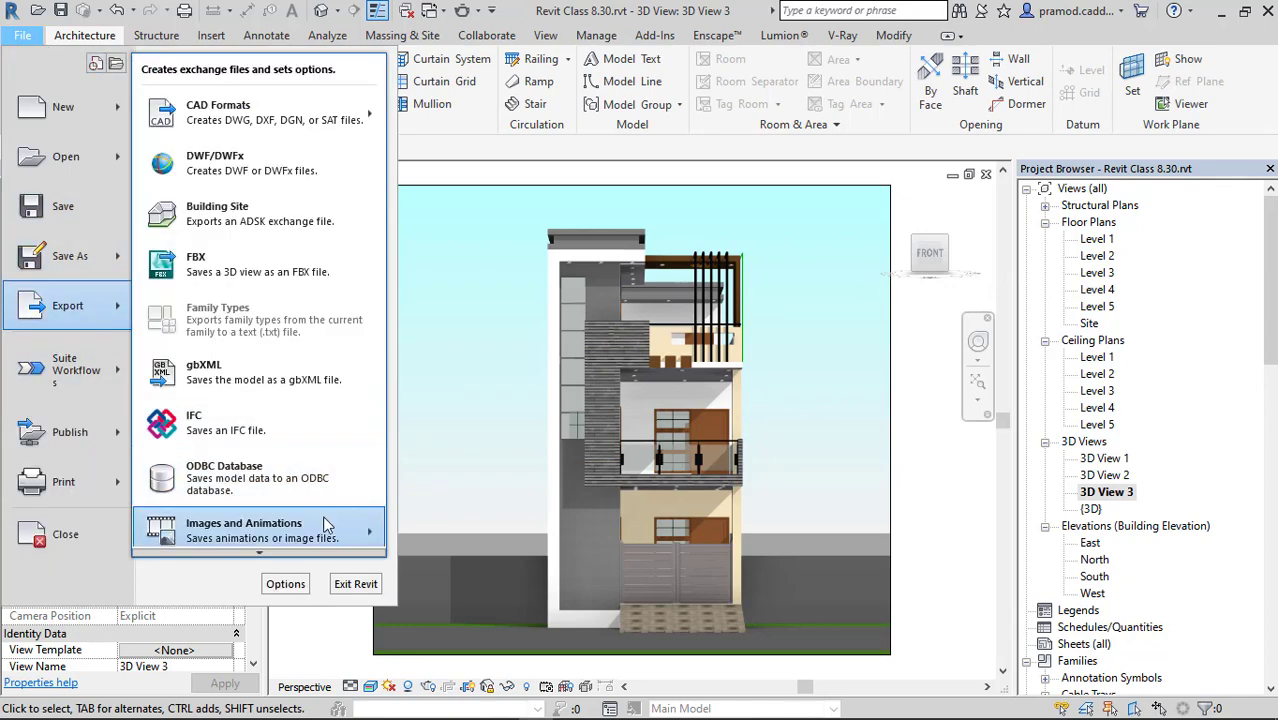
{"action": "mouse_move", "coordinate": [325, 525]}
{"action": "left_click", "coordinate": [429, 577]}
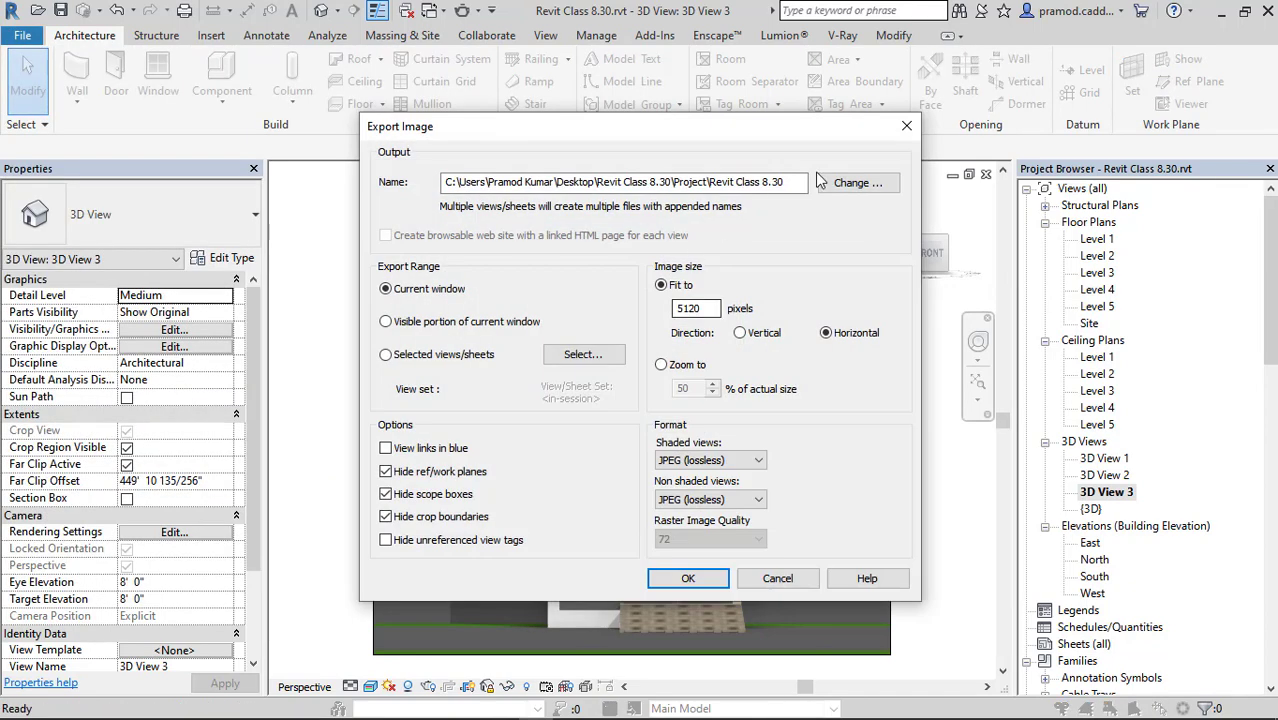
{"action": "left_click", "coordinate": [853, 183]}
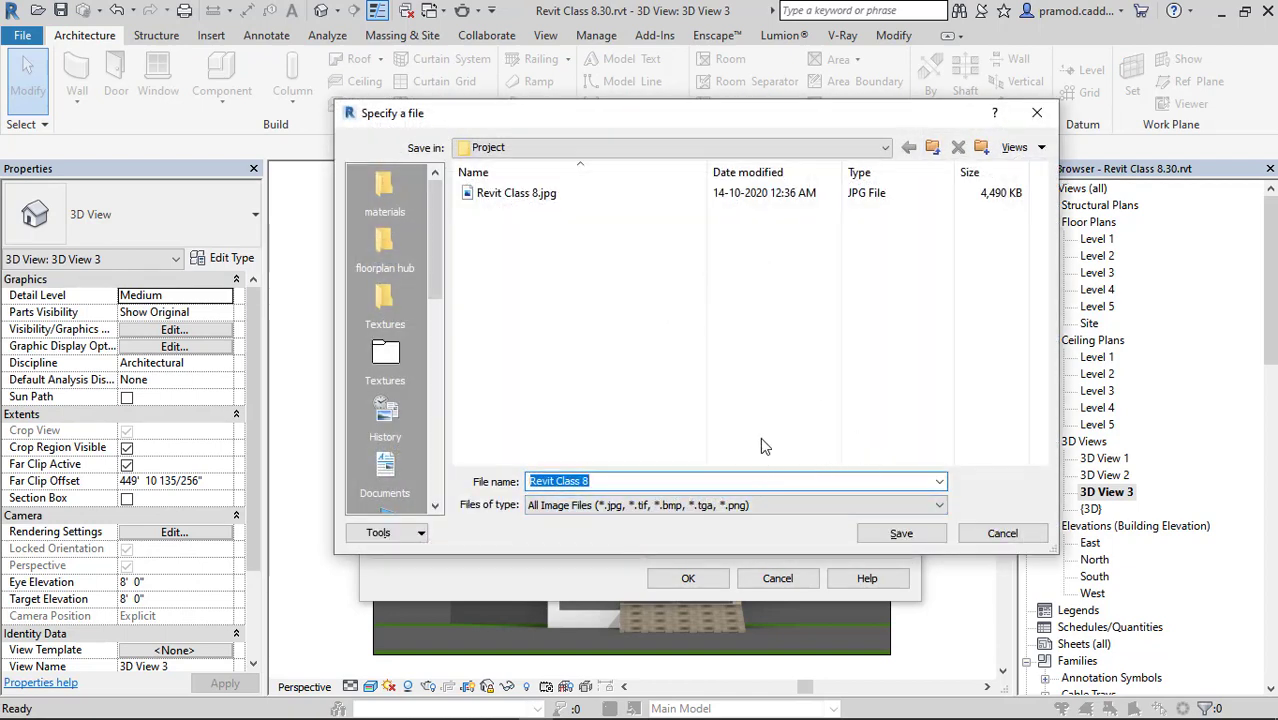
{"action": "left_click", "coordinate": [981, 147]}
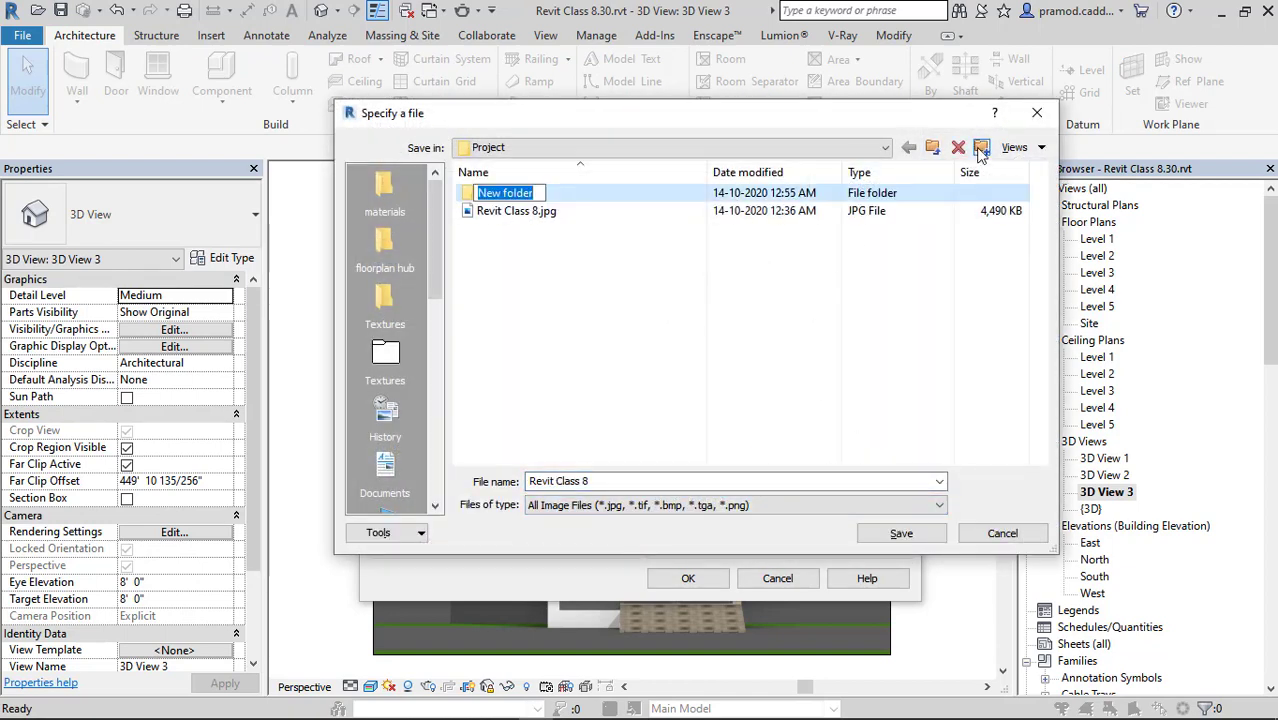
{"action": "type", "text": "revit"}
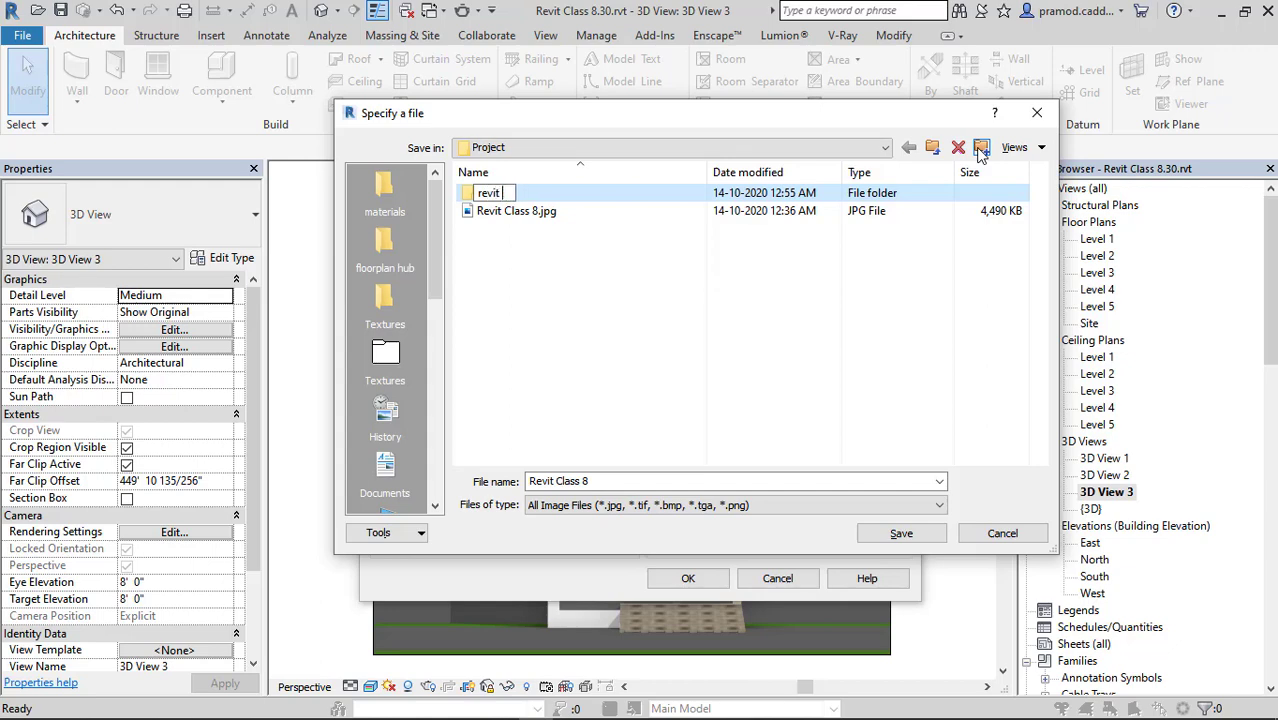
{"action": "type", "text": " images"}
{"action": "key", "text": "Return"}
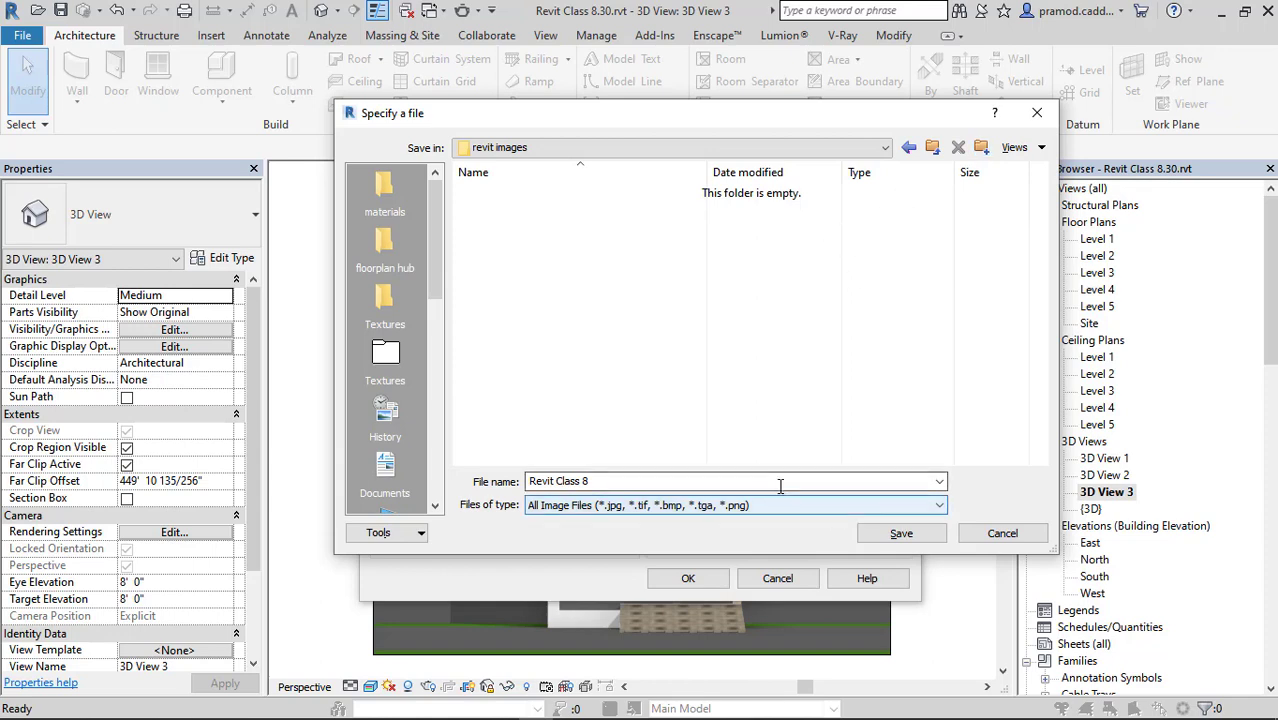
Name the exported image file "revit" and save that output location in the revit images folder.
{"action": "left_click_drag", "start_coordinate": [779, 483], "coordinate": [437, 522]}
{"action": "type", "text": "re"}
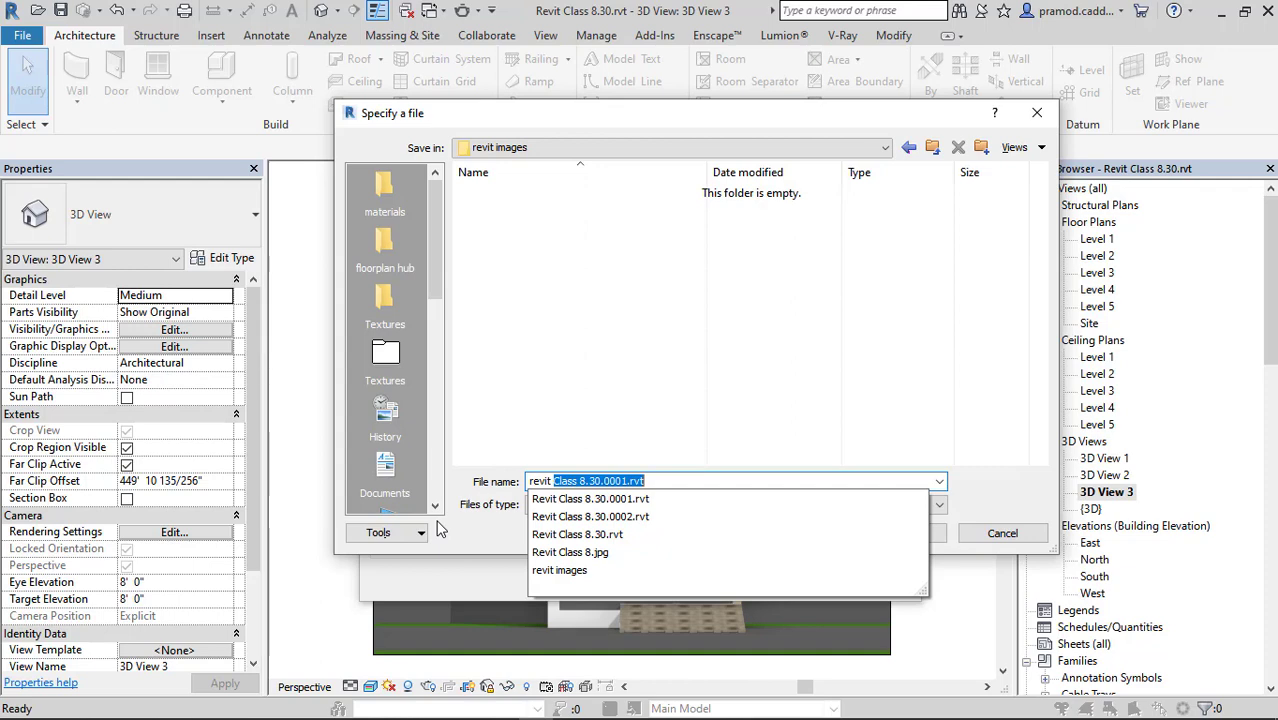
{"action": "key", "text": "BackSpace"}
{"action": "left_click", "coordinate": [900, 533]}
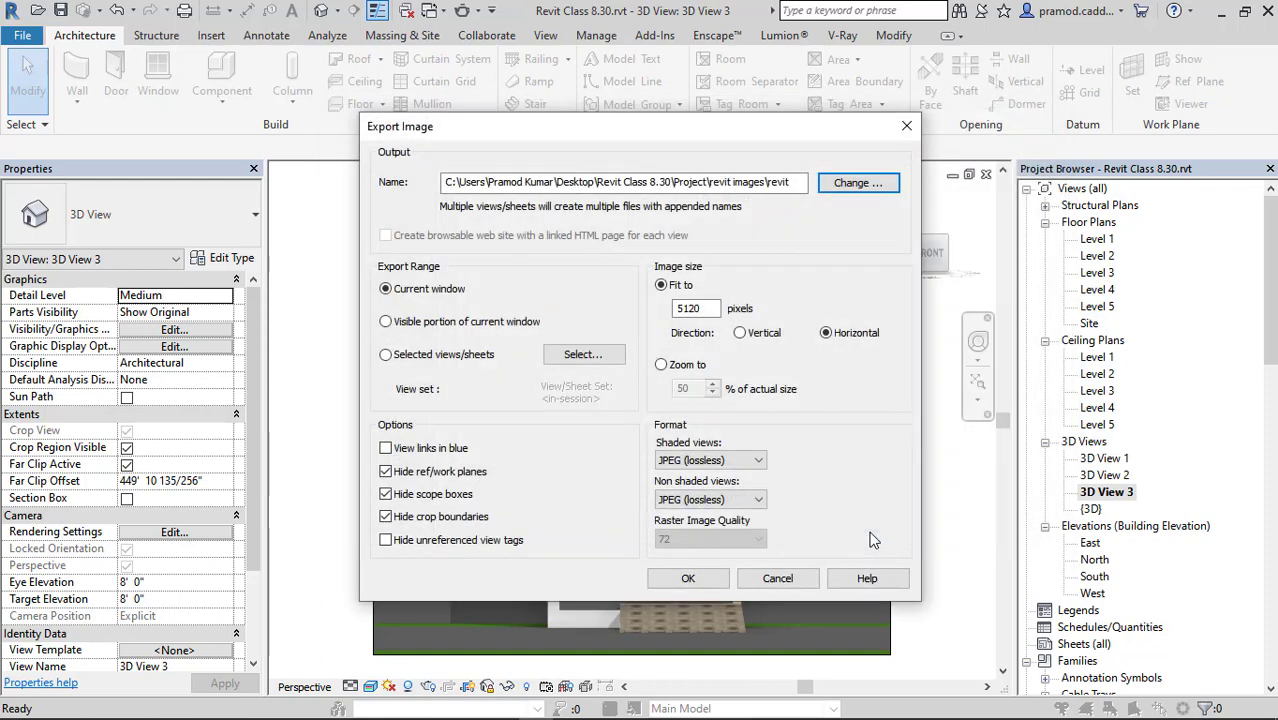
Export 3D View 1, 3D View 2 and 3D View 3 as images without saving the view set, and save the project.
{"action": "left_click", "coordinate": [464, 355]}
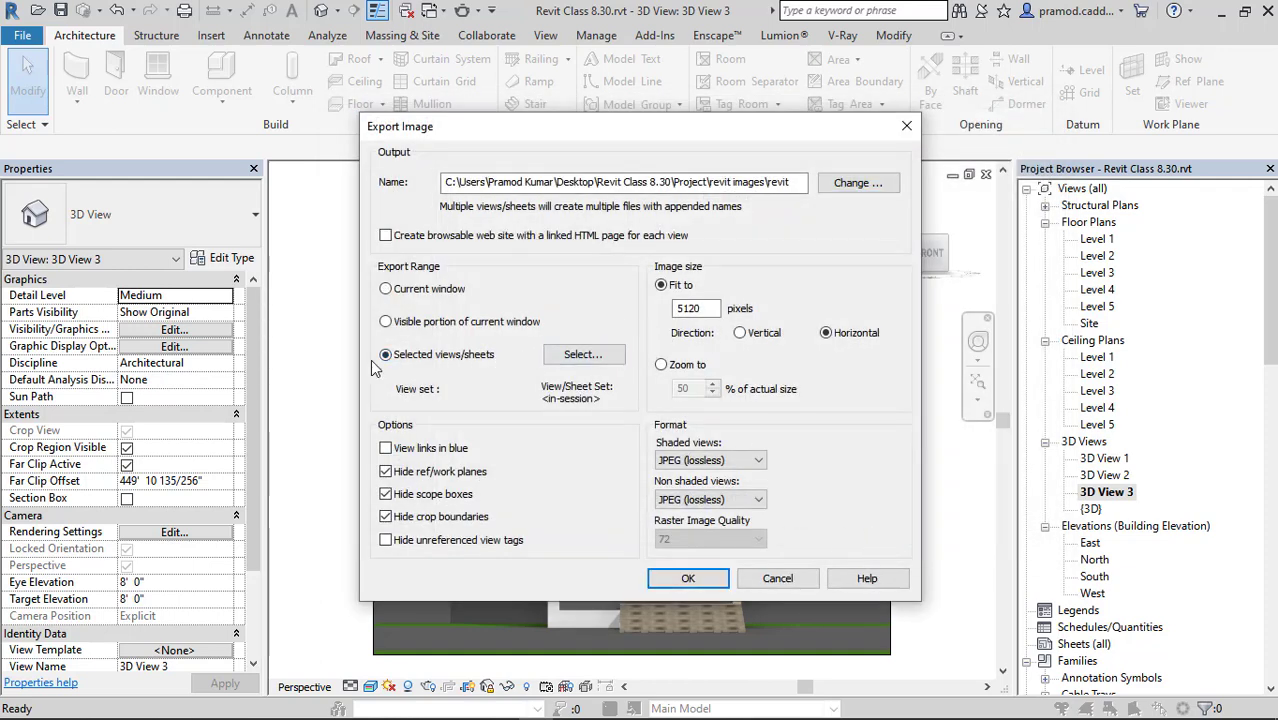
{"action": "left_click", "coordinate": [583, 354]}
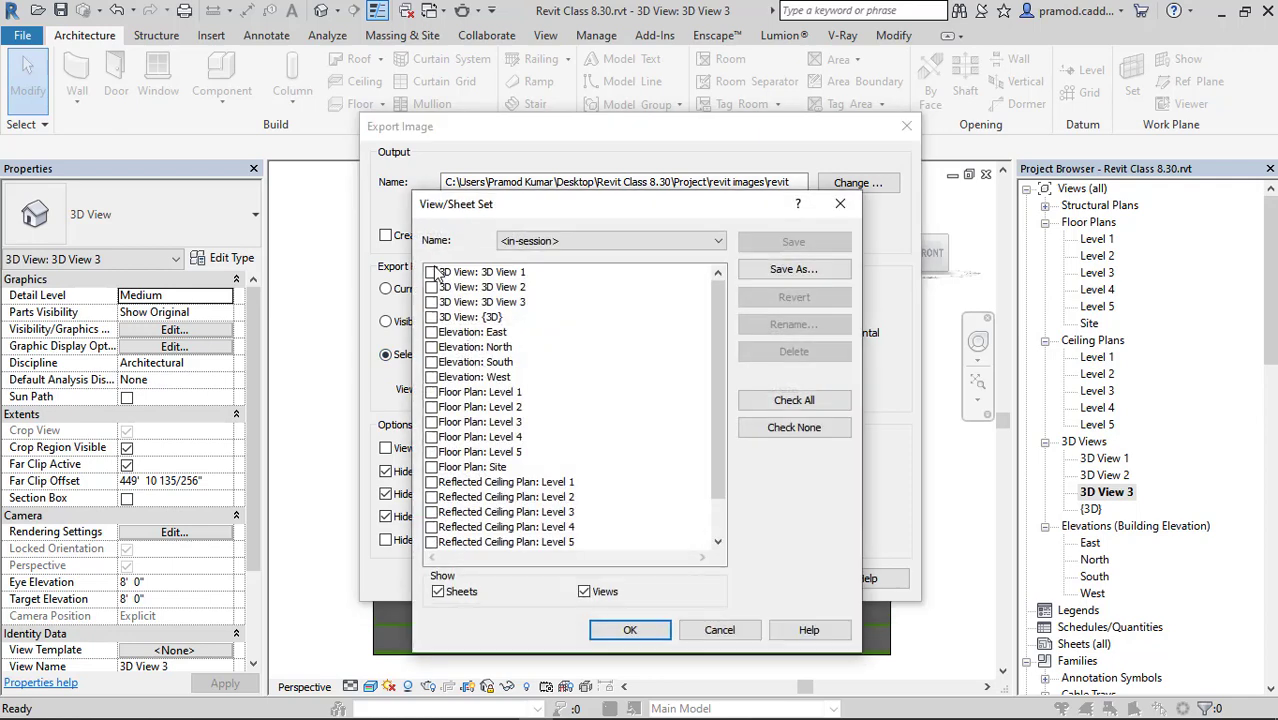
{"action": "left_click", "coordinate": [431, 272]}
{"action": "left_click", "coordinate": [431, 287]}
{"action": "left_click", "coordinate": [431, 302]}
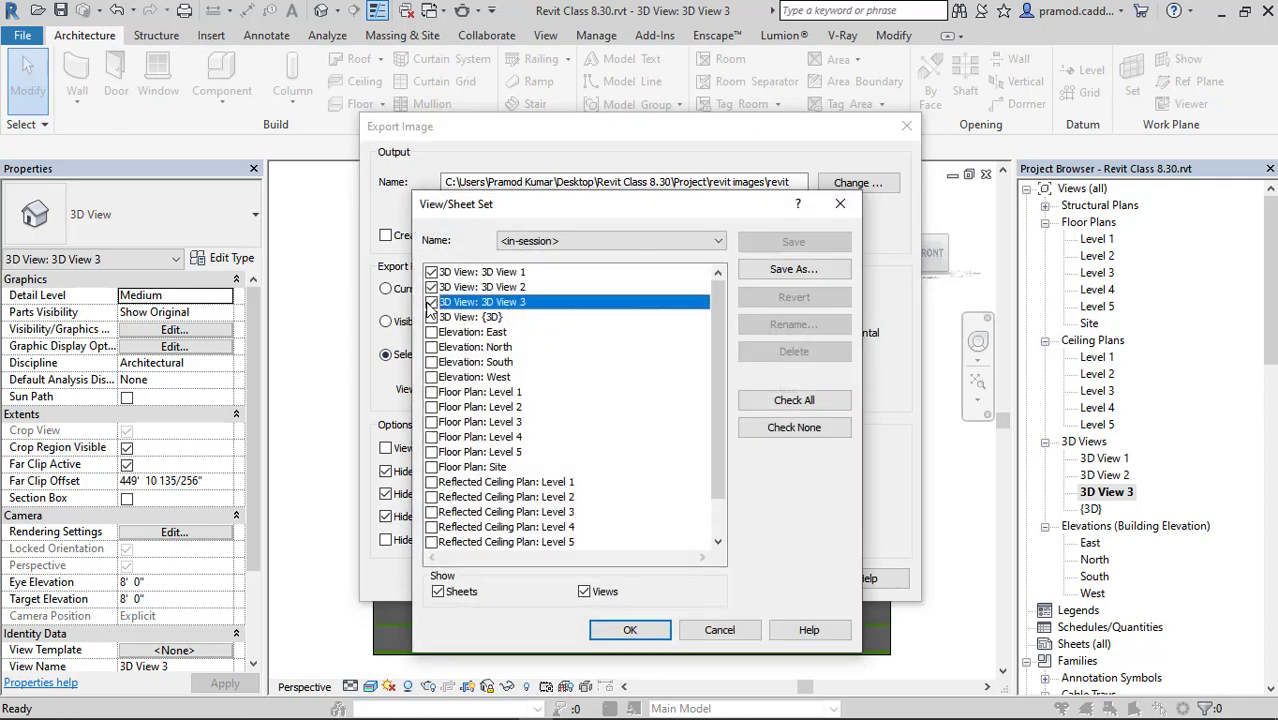
{"action": "left_click", "coordinate": [648, 628]}
{"action": "left_click", "coordinate": [682, 381]}
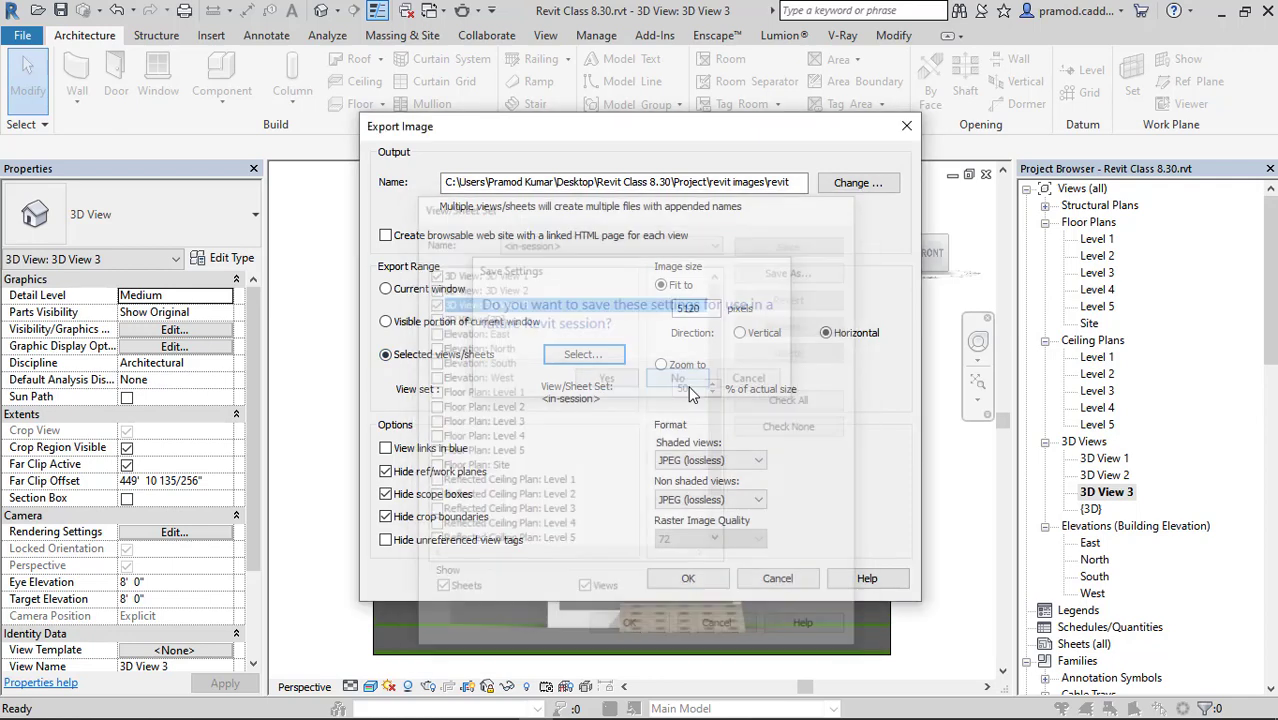
{"action": "left_click", "coordinate": [704, 579]}
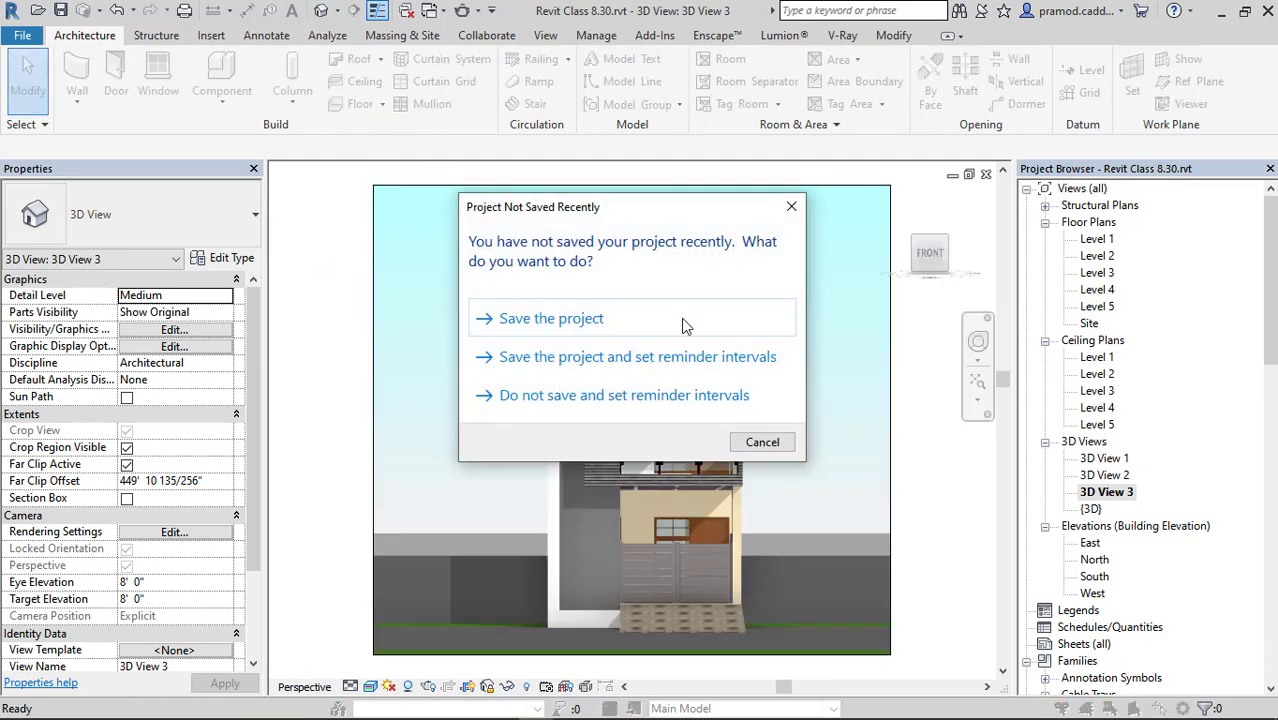
{"action": "left_click", "coordinate": [658, 330]}
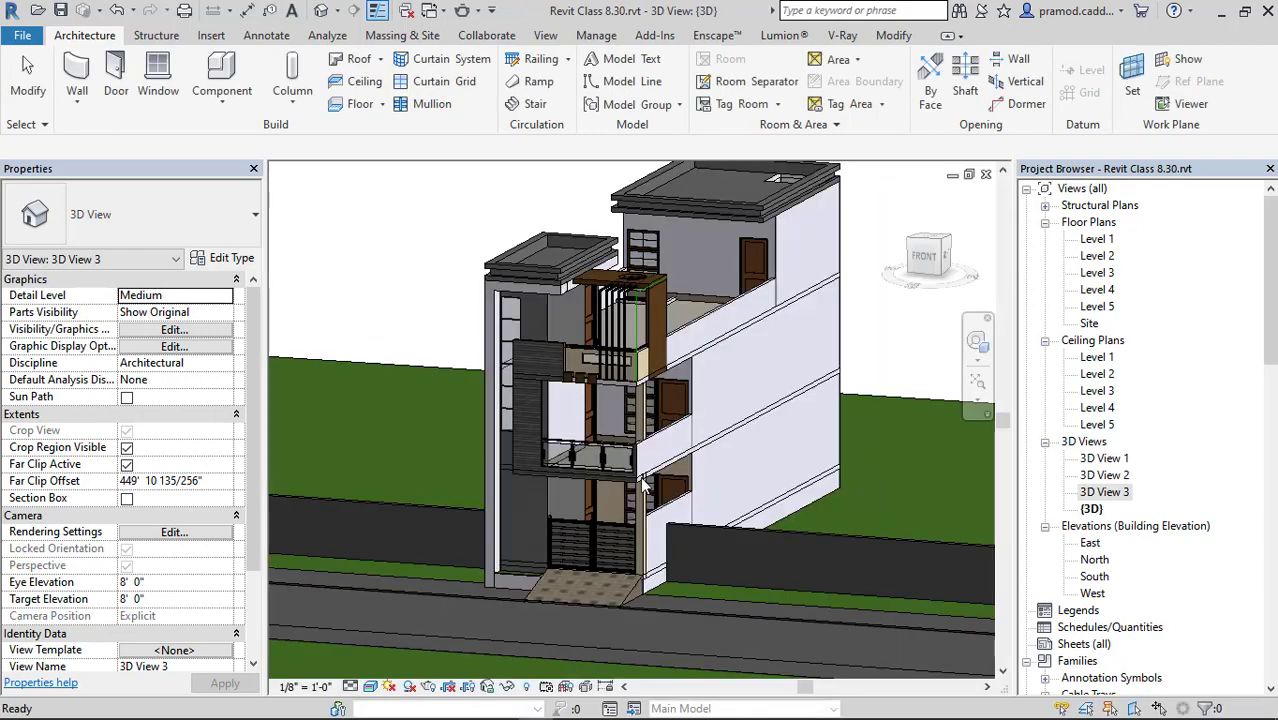
{"action": "scroll", "coordinate": [645, 485], "scroll_direction": "down", "scroll_amount": 3}
{"action": "middle_click_drag", "start_coordinate": [645, 485], "coordinate": [566, 552], "text": "shift"}
{"action": "scroll", "coordinate": [555, 530], "scroll_direction": "up", "scroll_amount": 4}
{"action": "scroll", "coordinate": [551, 504], "scroll_direction": "down", "scroll_amount": 1}
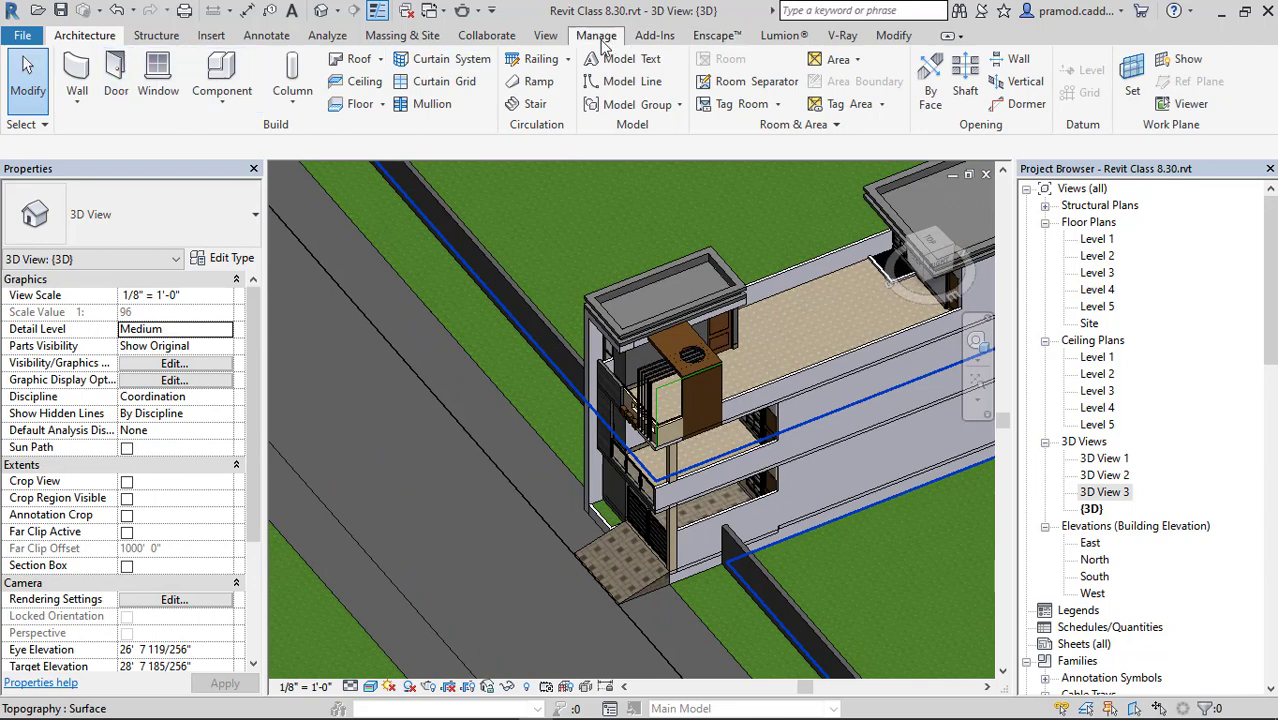
{"action": "key", "text": "p"}
{"action": "key", "text": "t"}
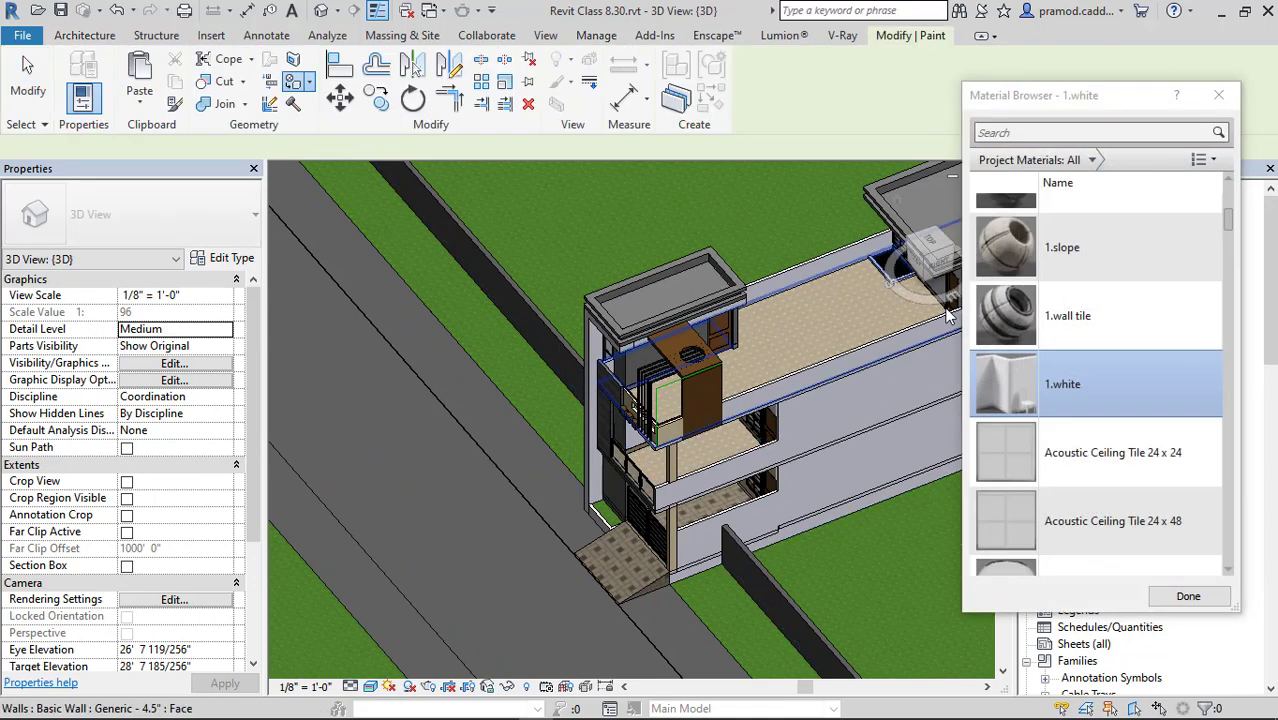
{"action": "scroll", "coordinate": [1068, 393], "scroll_direction": "up", "scroll_amount": 4}
{"action": "scroll", "coordinate": [1069, 393], "scroll_direction": "down", "scroll_amount": 4}
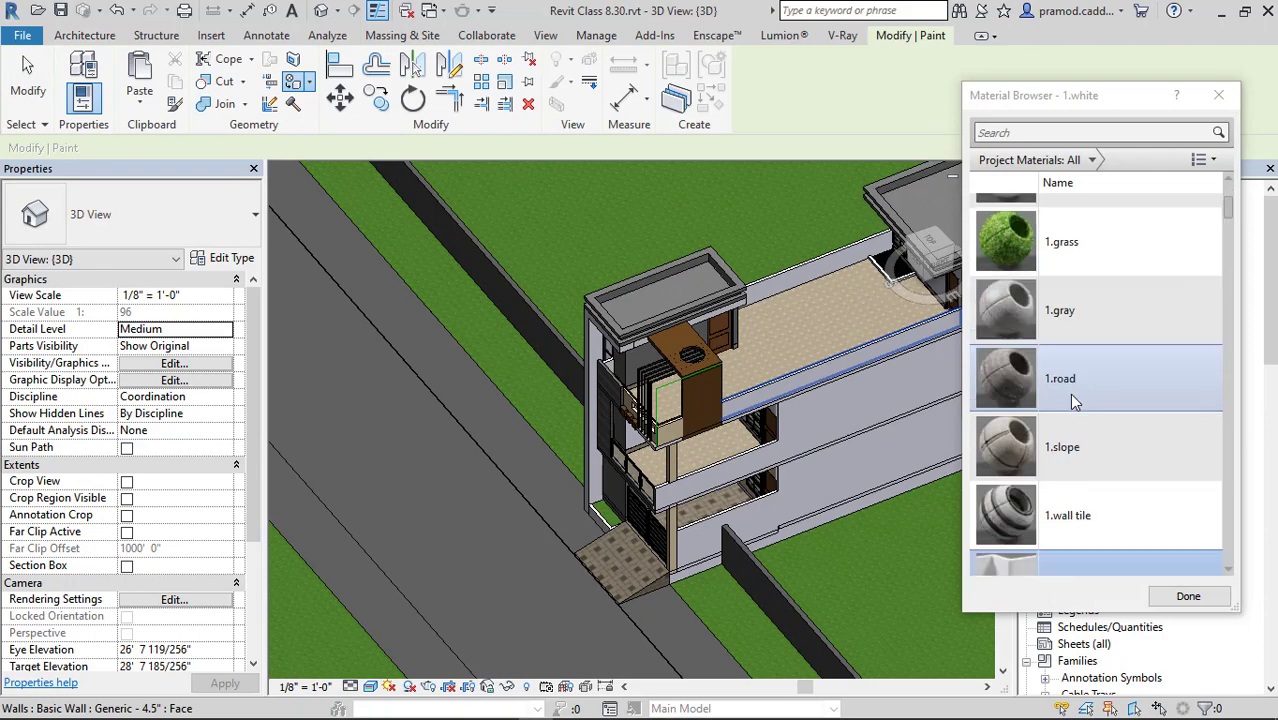
{"action": "scroll", "coordinate": [1069, 393], "scroll_direction": "up", "scroll_amount": 2}
{"action": "key", "text": "Escape"}
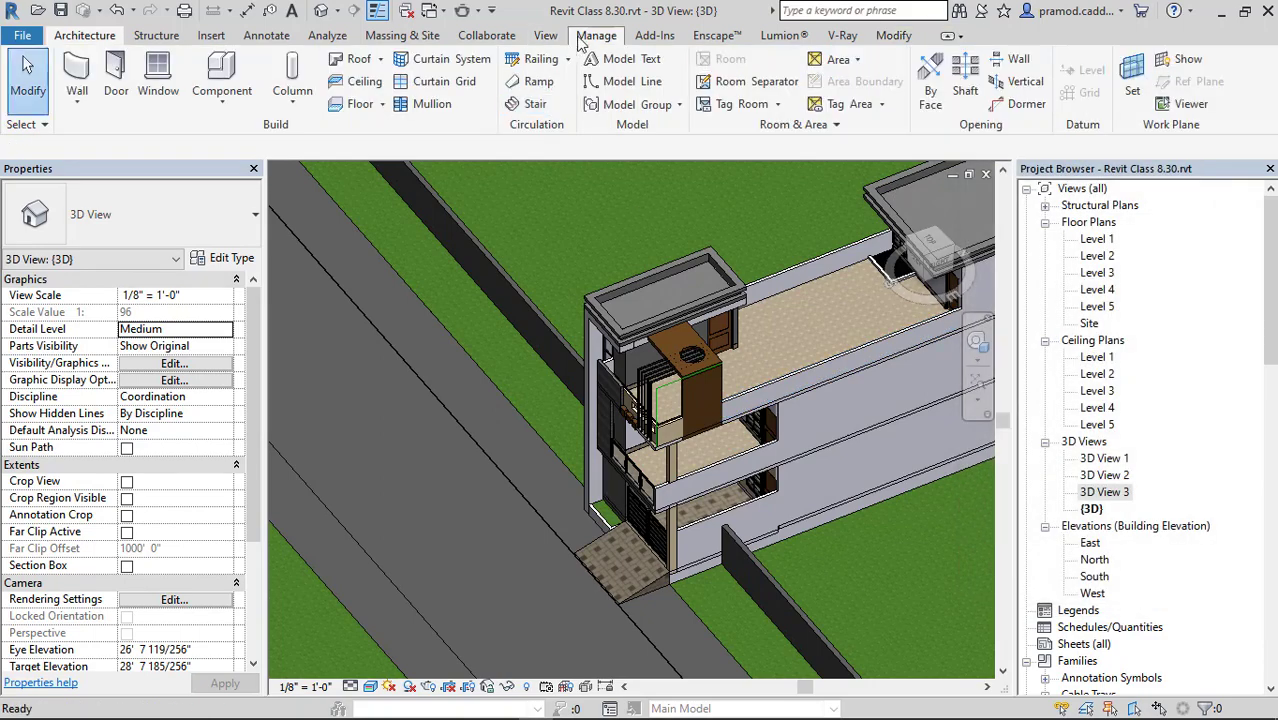
Create a new project material and name it 1.footpath.
{"action": "left_click", "coordinate": [81, 75]}
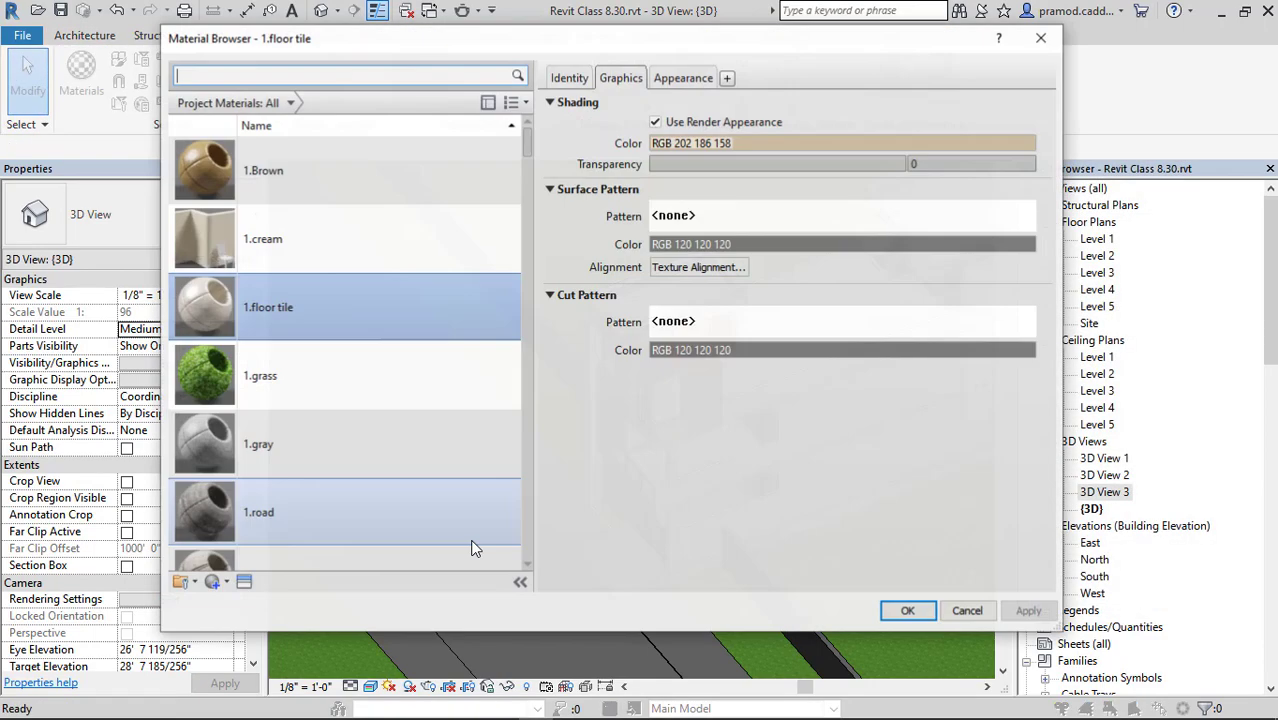
{"action": "left_click", "coordinate": [223, 582]}
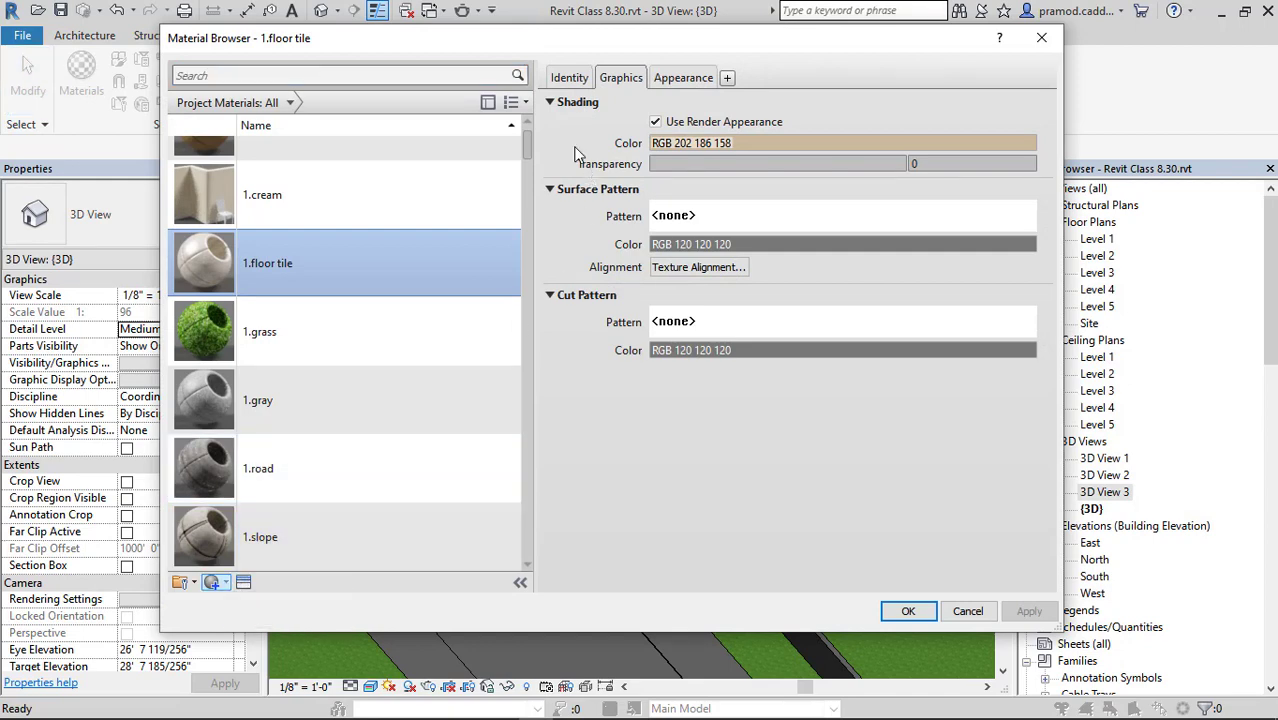
{"action": "left_click", "coordinate": [574, 82]}
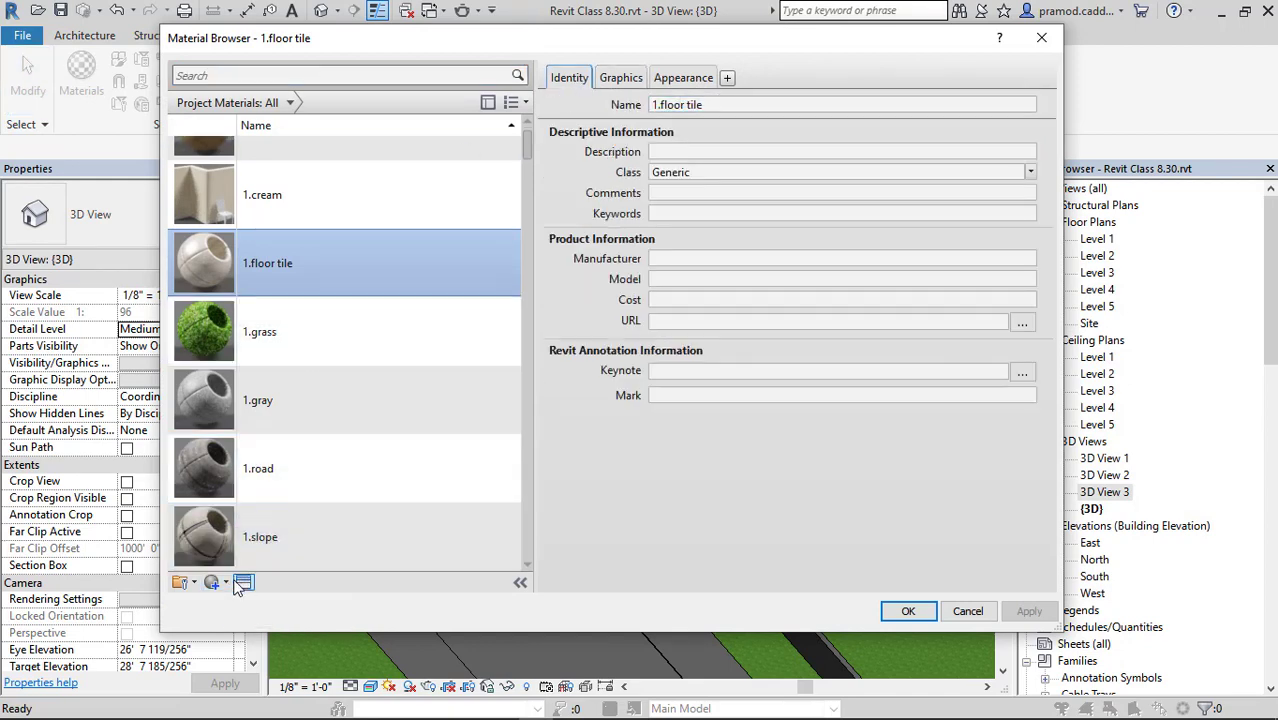
{"action": "left_click", "coordinate": [226, 583]}
{"action": "left_click", "coordinate": [233, 600]}
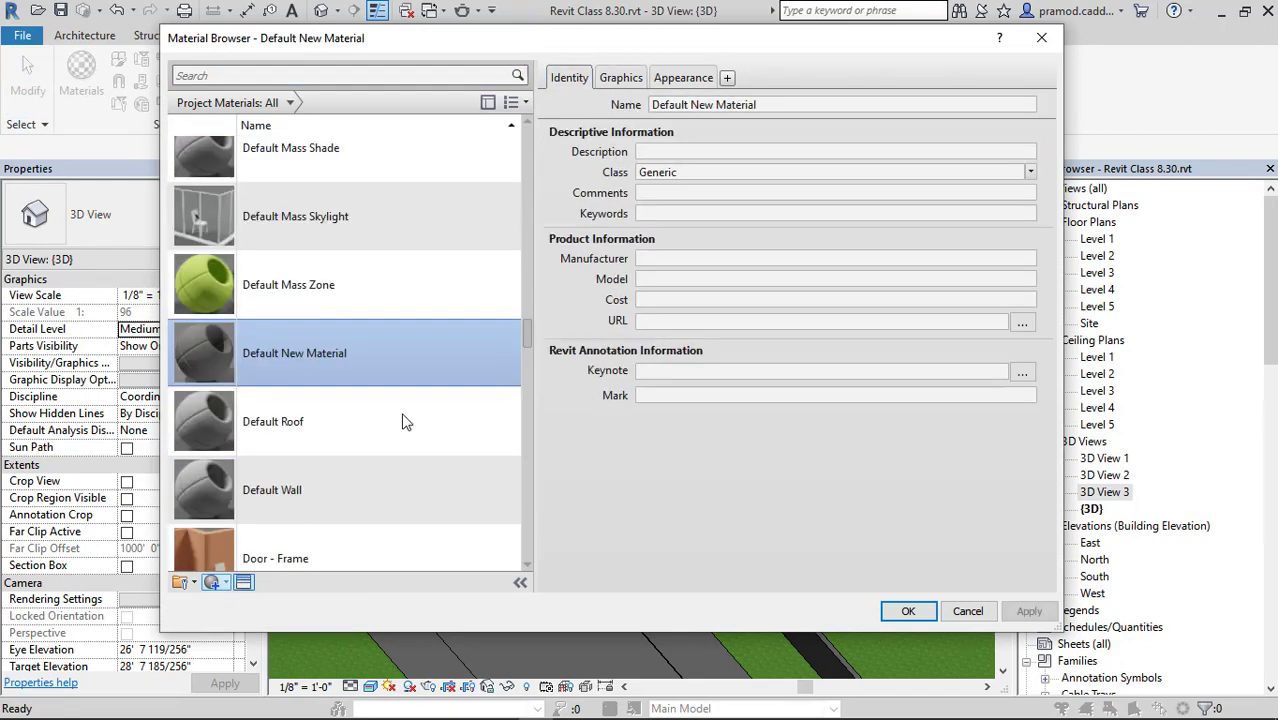
{"action": "left_click", "coordinate": [778, 101]}
{"action": "type", "text": "1."}
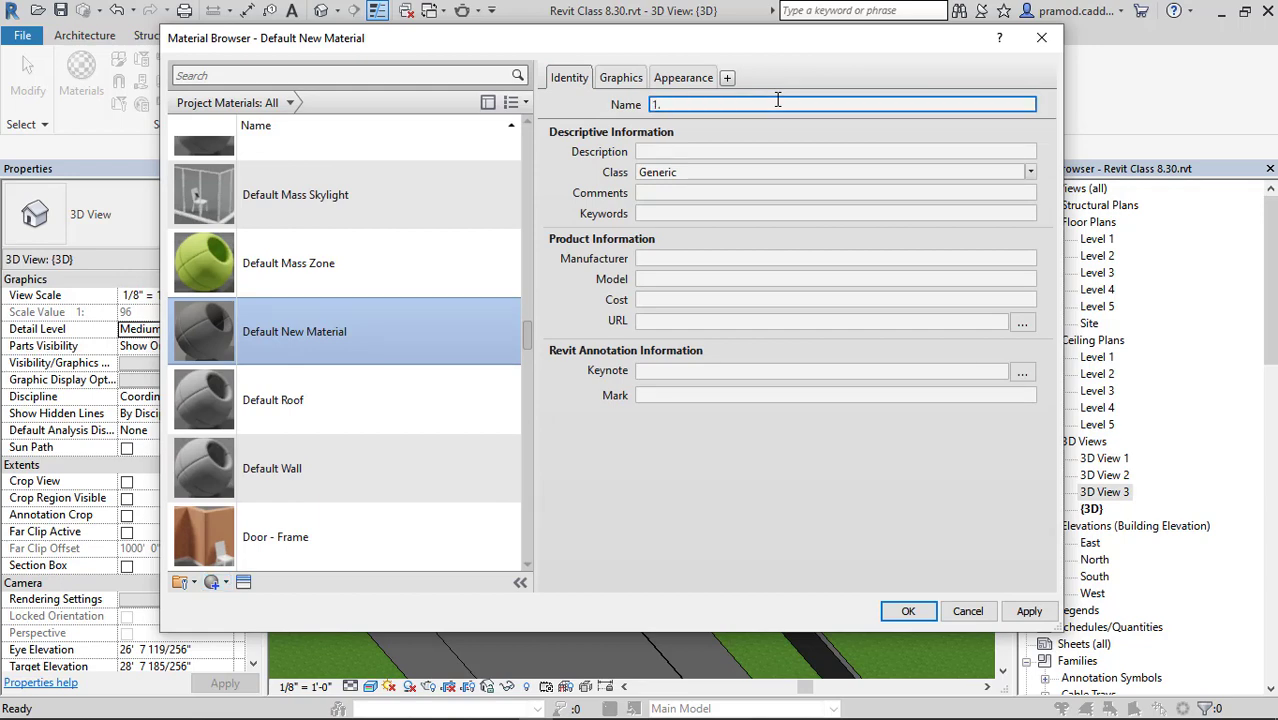
{"action": "type", "text": "footh[ath"}
{"action": "left_click", "coordinate": [689, 108]}
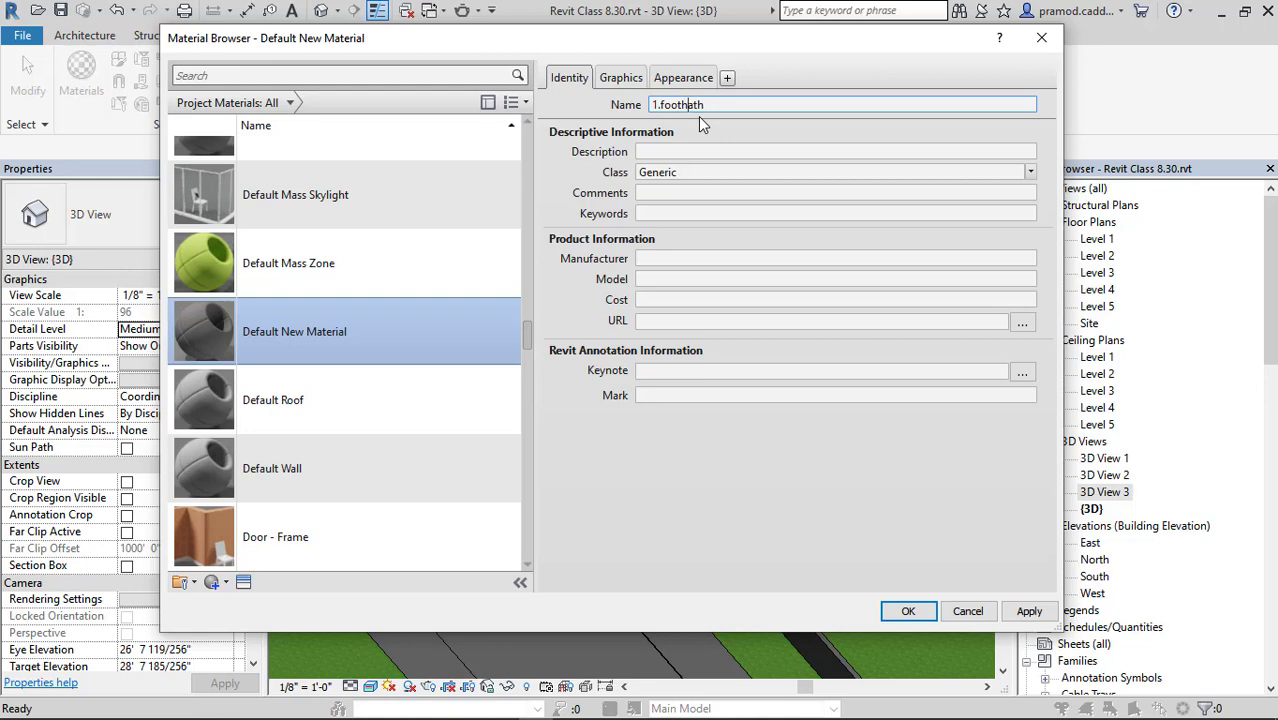
{"action": "type", "text": "p"}
Assign footpath 04.jpg from the Project Works drive's Textures > Footpath folder as the 1.footpath material's appearance image.
{"action": "left_click", "coordinate": [621, 78]}
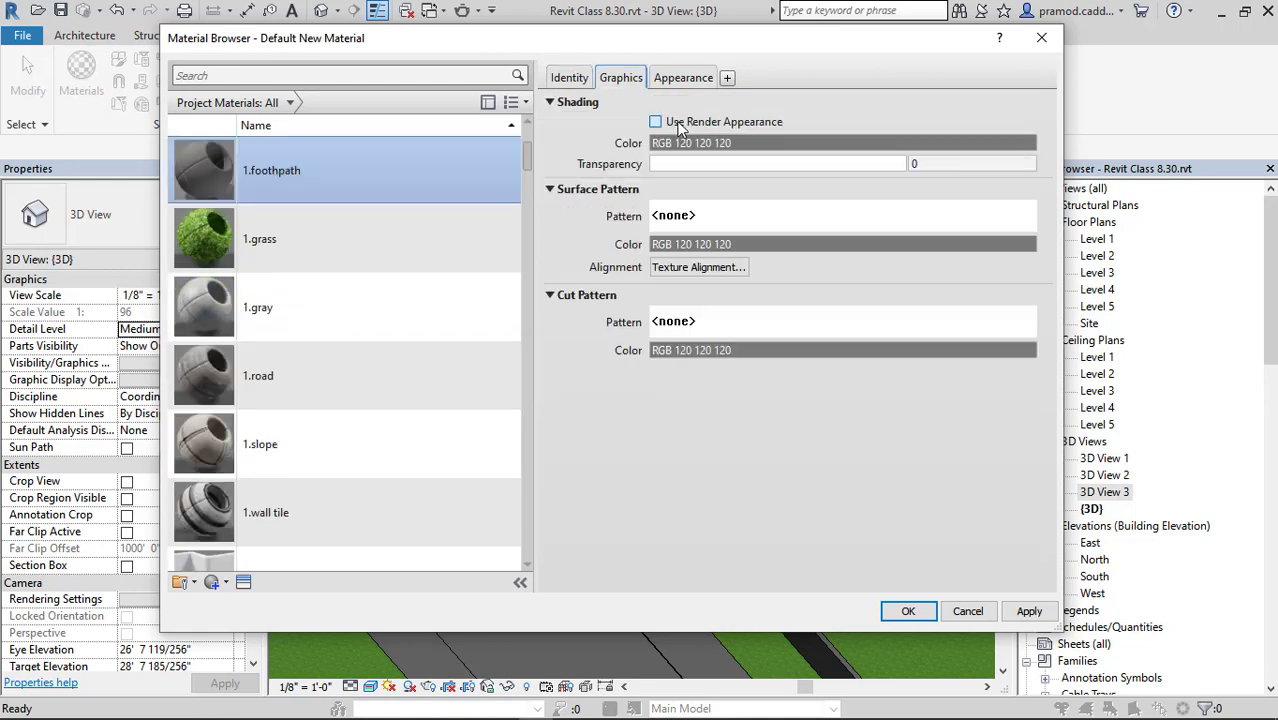
{"action": "left_click", "coordinate": [679, 86]}
{"action": "left_click", "coordinate": [748, 330]}
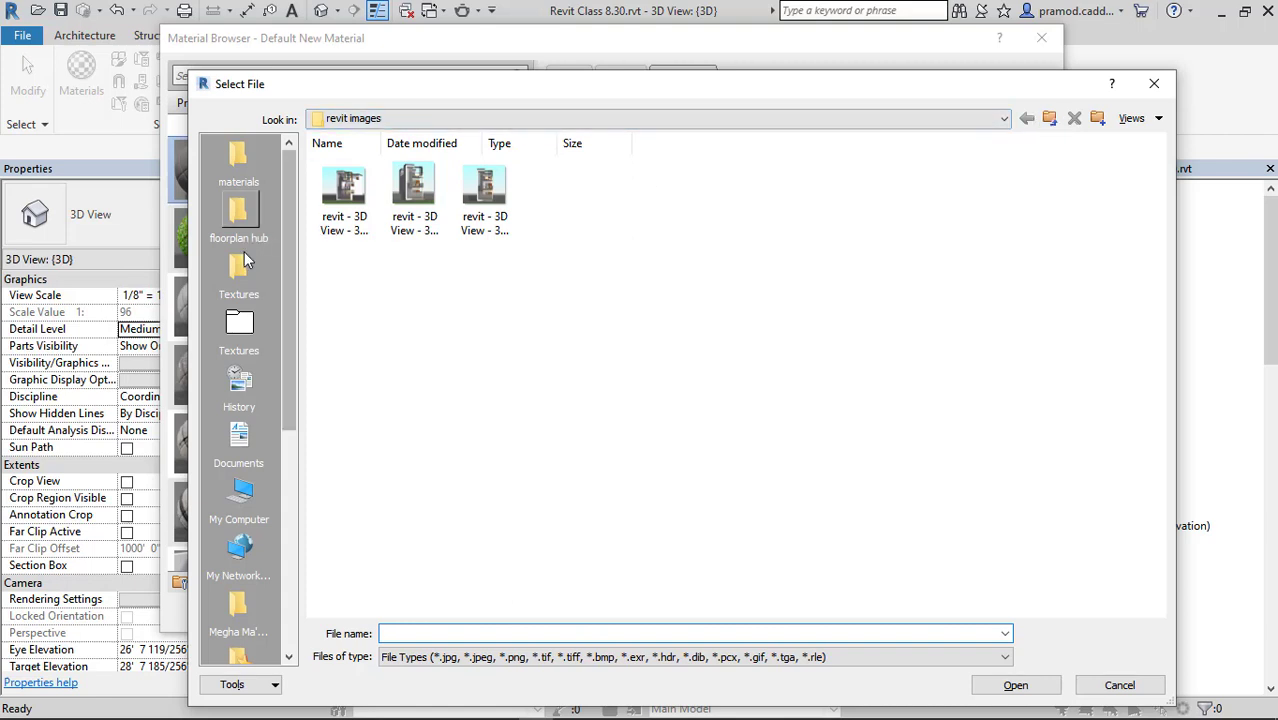
{"action": "left_click", "coordinate": [238, 270]}
{"action": "double_click", "coordinate": [696, 200]}
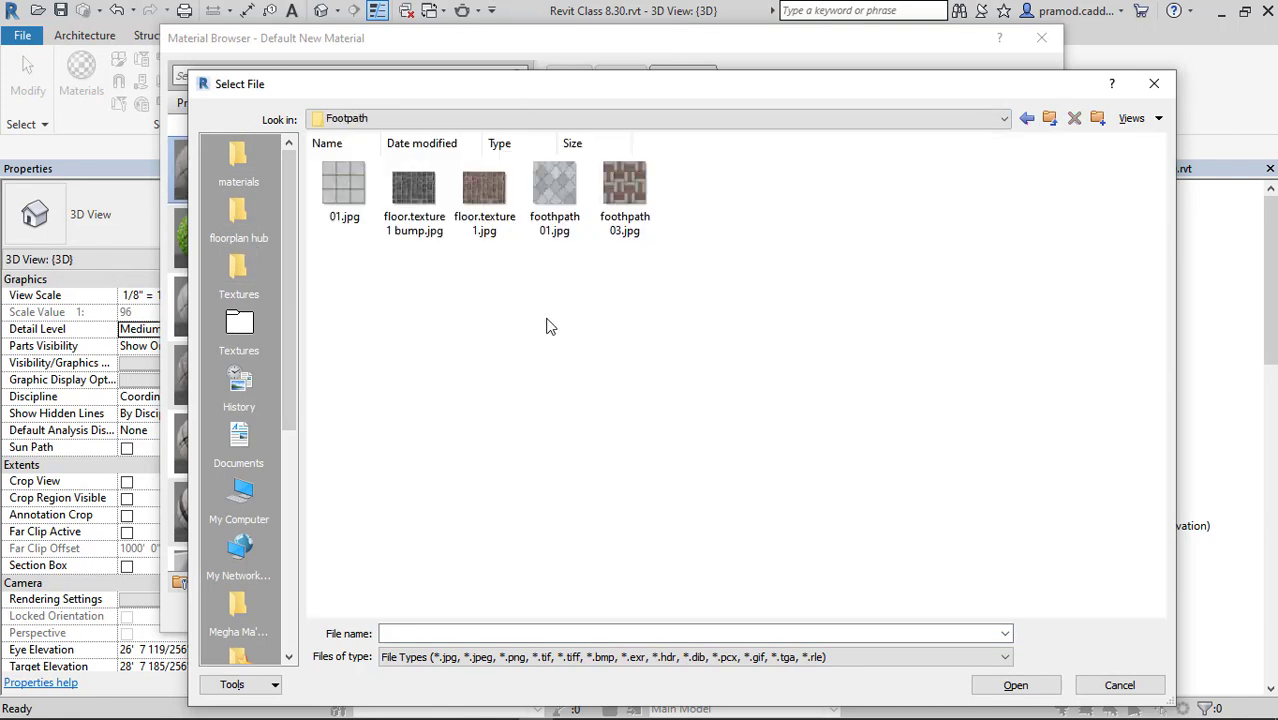
{"action": "left_click", "coordinate": [245, 500]}
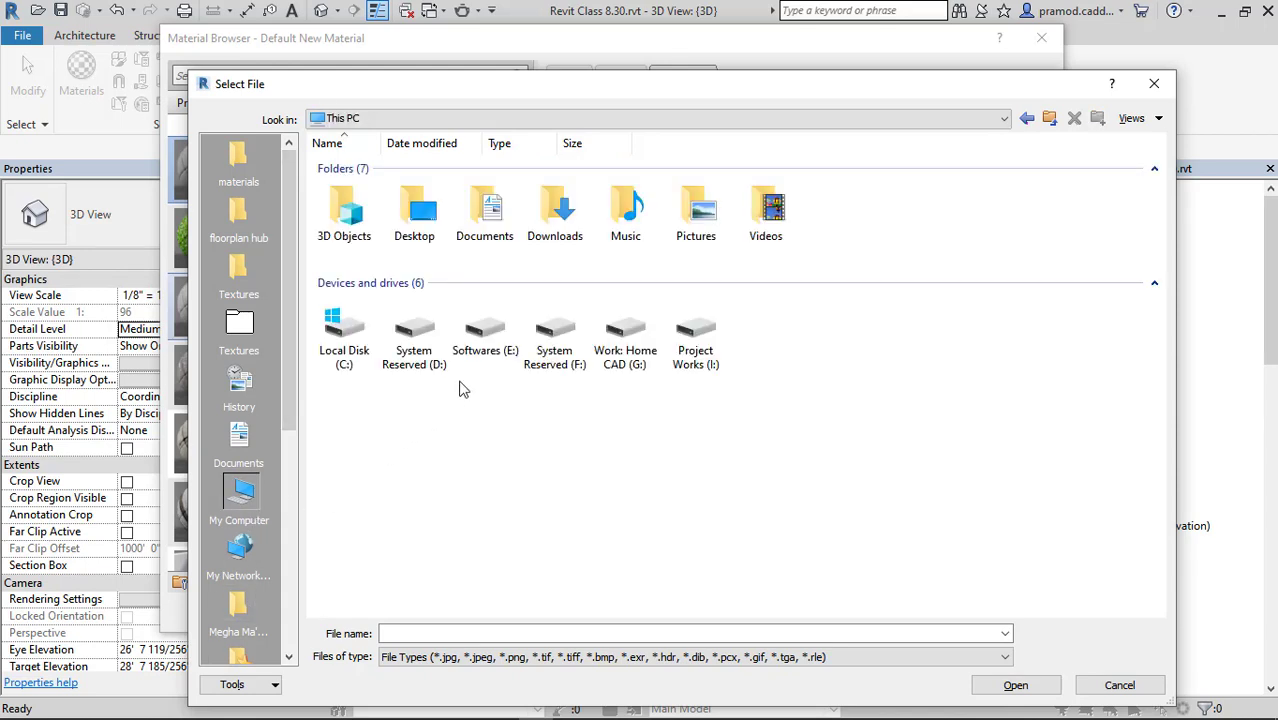
{"action": "double_click", "coordinate": [708, 310]}
{"action": "double_click", "coordinate": [906, 188]}
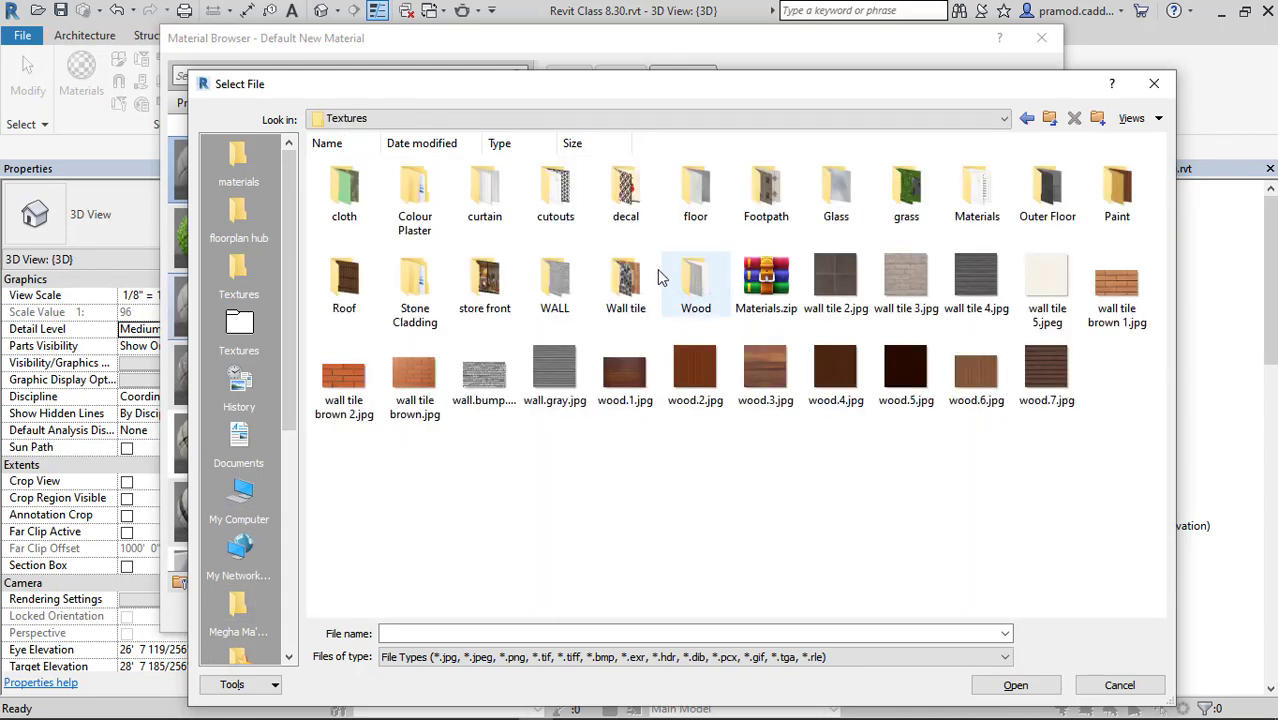
{"action": "double_click", "coordinate": [765, 188]}
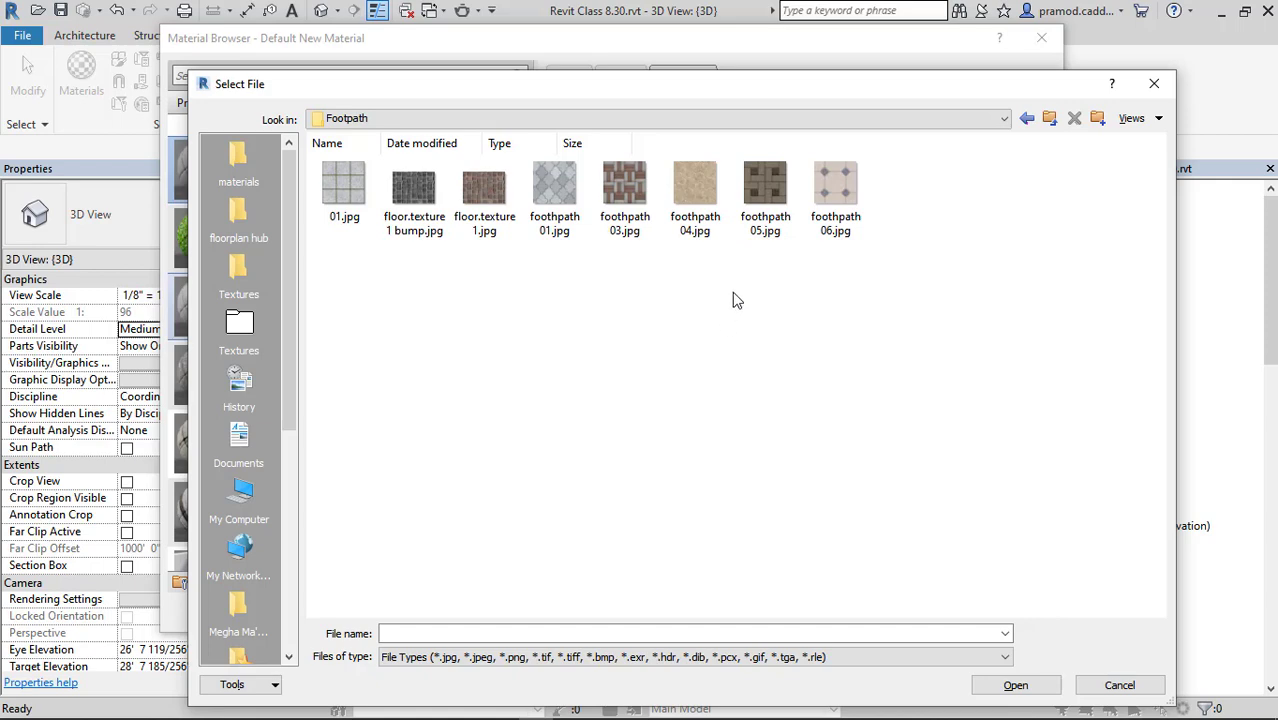
{"action": "left_click", "coordinate": [718, 230]}
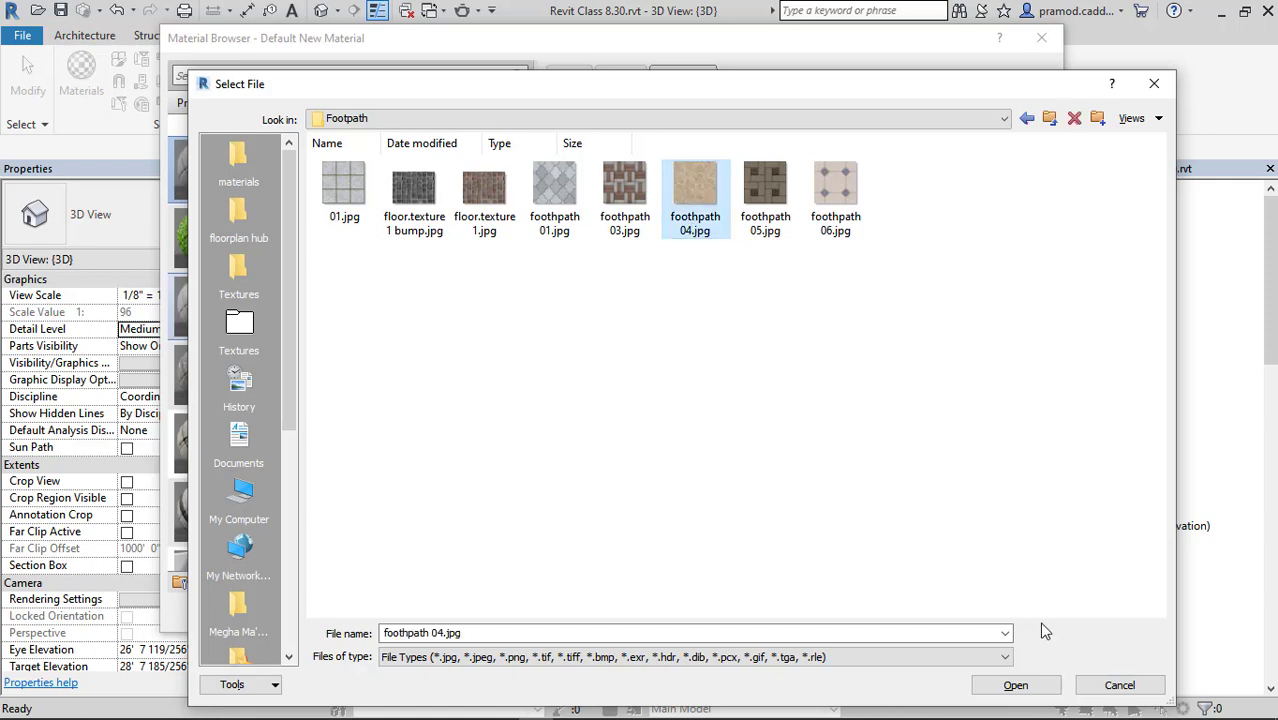
{"action": "left_click", "coordinate": [1013, 685]}
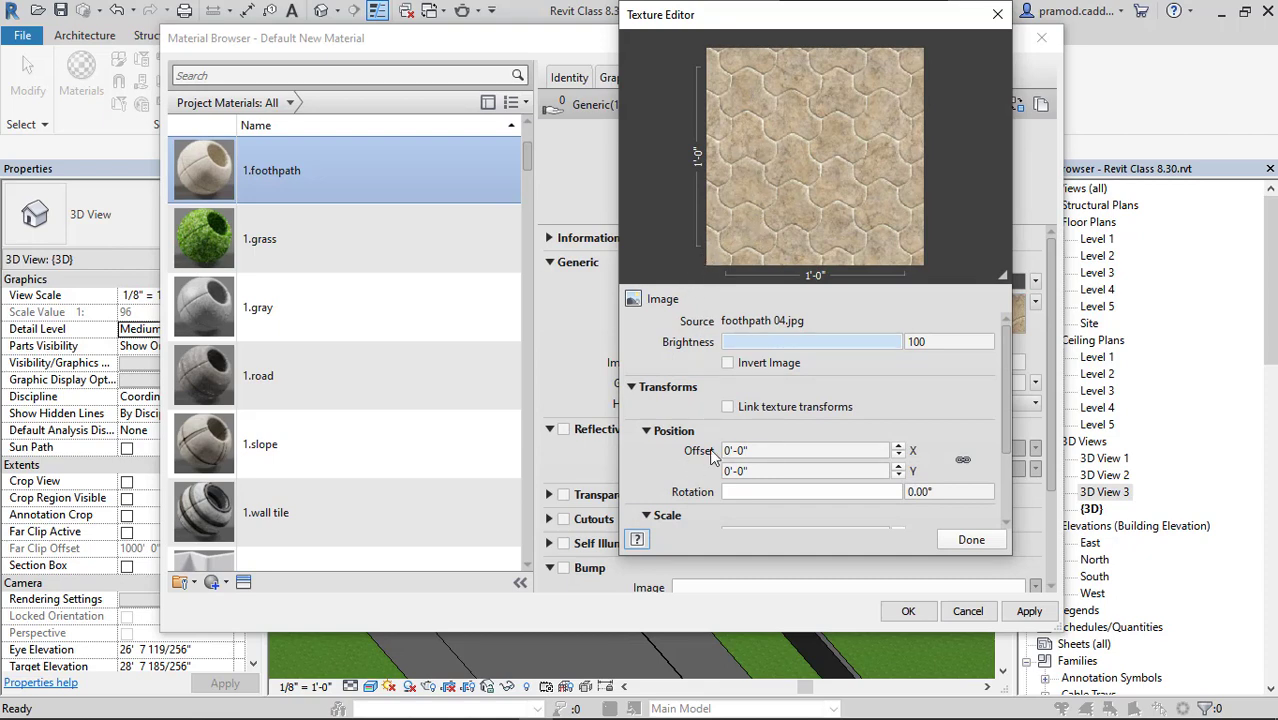
Set the footpath texture's sample size to 3'-6" wide and high, and accept the material changes.
{"action": "scroll", "coordinate": [756, 470], "scroll_direction": "down", "scroll_amount": 3}
{"action": "left_click", "coordinate": [764, 431]}
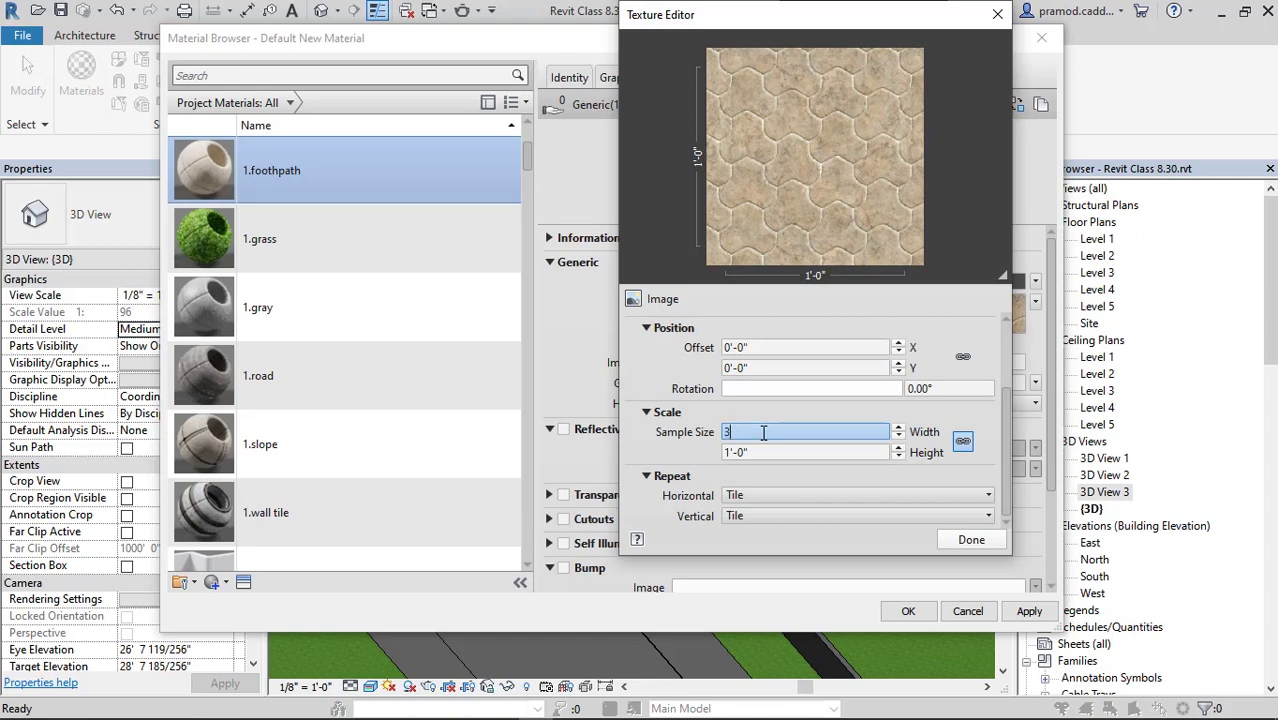
{"action": "type", "text": "3'6\""}
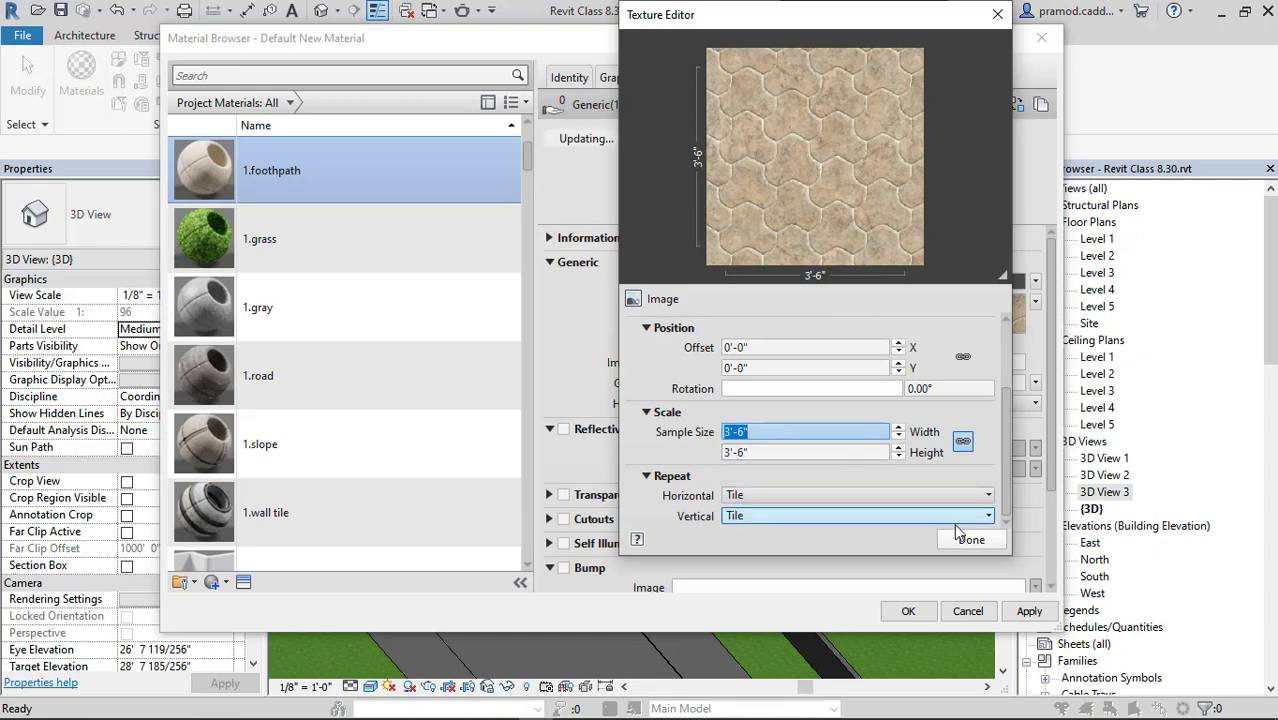
{"action": "left_click", "coordinate": [970, 539]}
{"action": "left_click", "coordinate": [907, 611]}
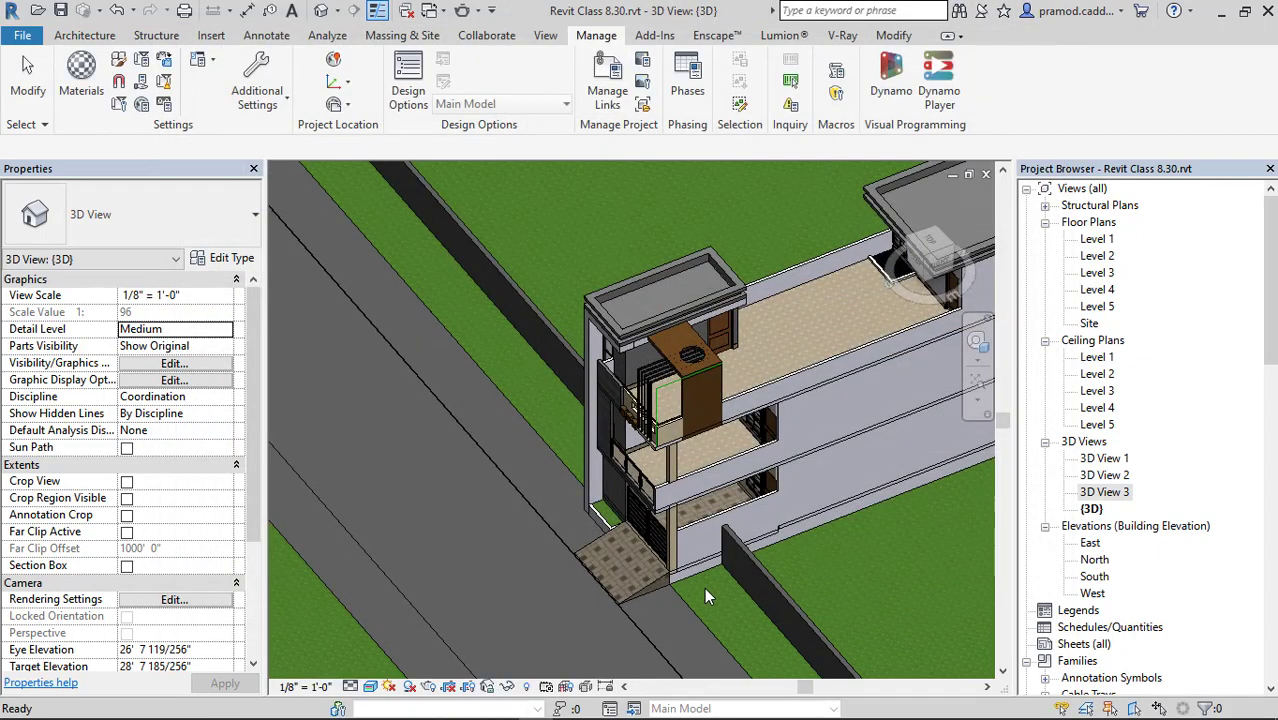
Paint the footpath strip on the house side of the road with the 1.footpath material.
{"action": "key", "text": "p"}
{"action": "key", "text": "t"}
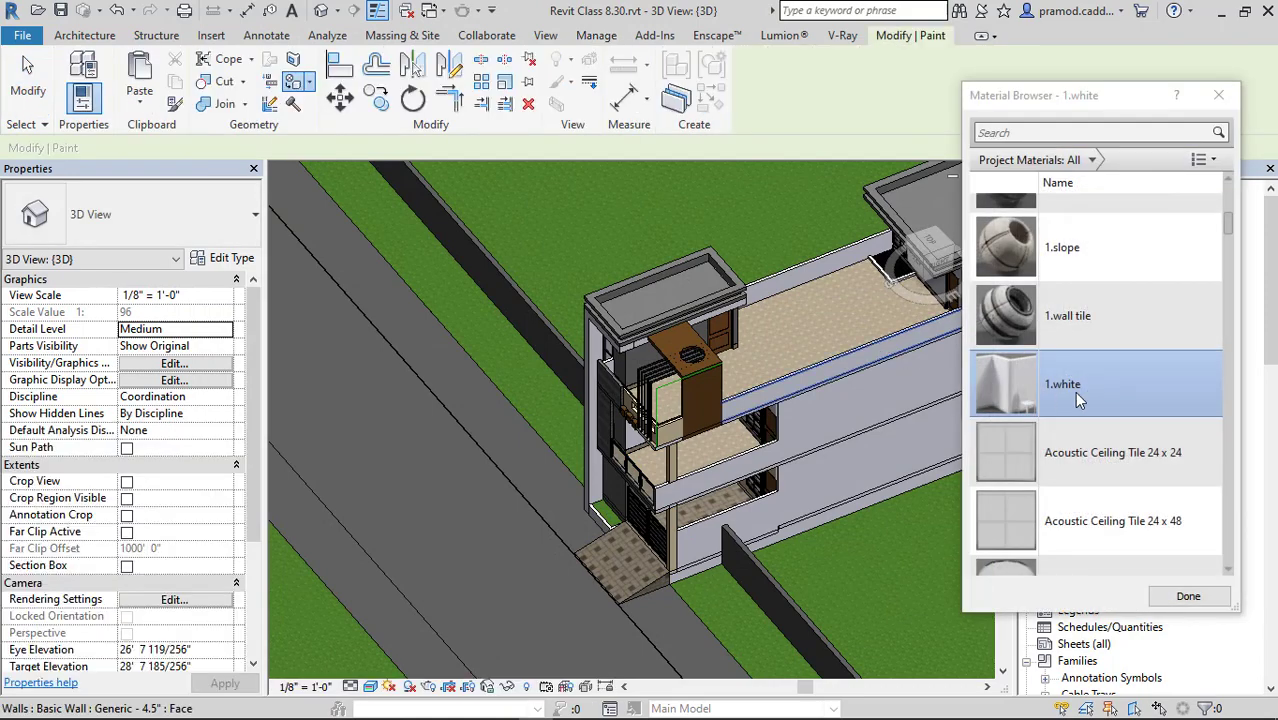
{"action": "scroll", "coordinate": [1074, 391], "scroll_direction": "up", "scroll_amount": 5}
{"action": "left_click", "coordinate": [1075, 432]}
{"action": "scroll", "coordinate": [541, 490], "scroll_direction": "up", "scroll_amount": 8}
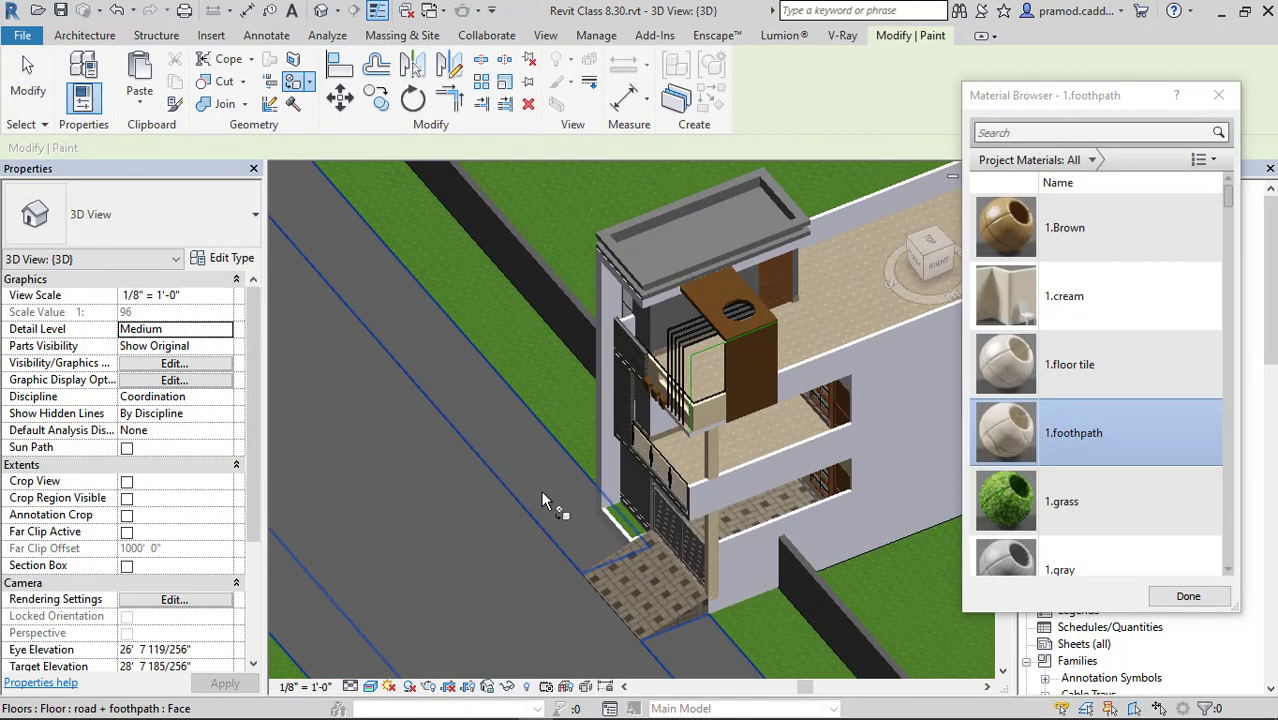
{"action": "scroll", "coordinate": [583, 500], "scroll_direction": "up", "scroll_amount": 2}
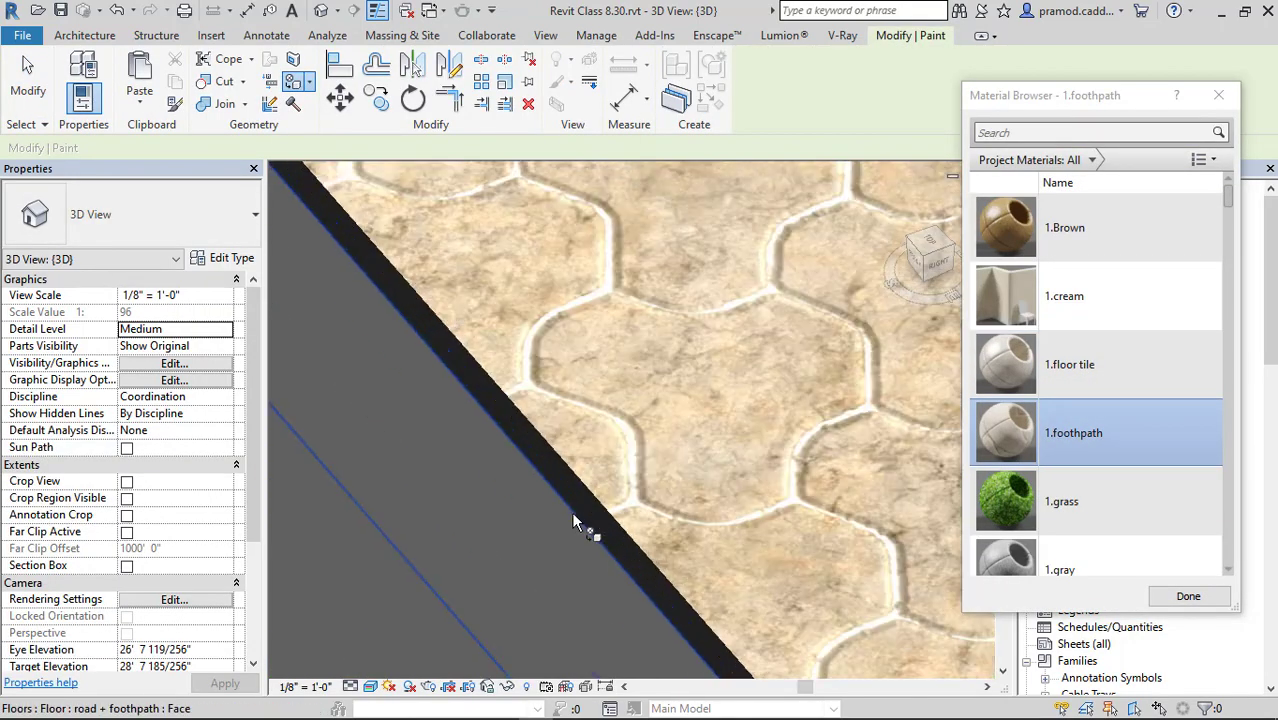
{"action": "scroll", "coordinate": [585, 514], "scroll_direction": "down", "scroll_amount": 3}
{"action": "middle_click_drag", "start_coordinate": [576, 491], "coordinate": [424, 641]}
{"action": "scroll", "coordinate": [424, 641], "scroll_direction": "down", "scroll_amount": 1}
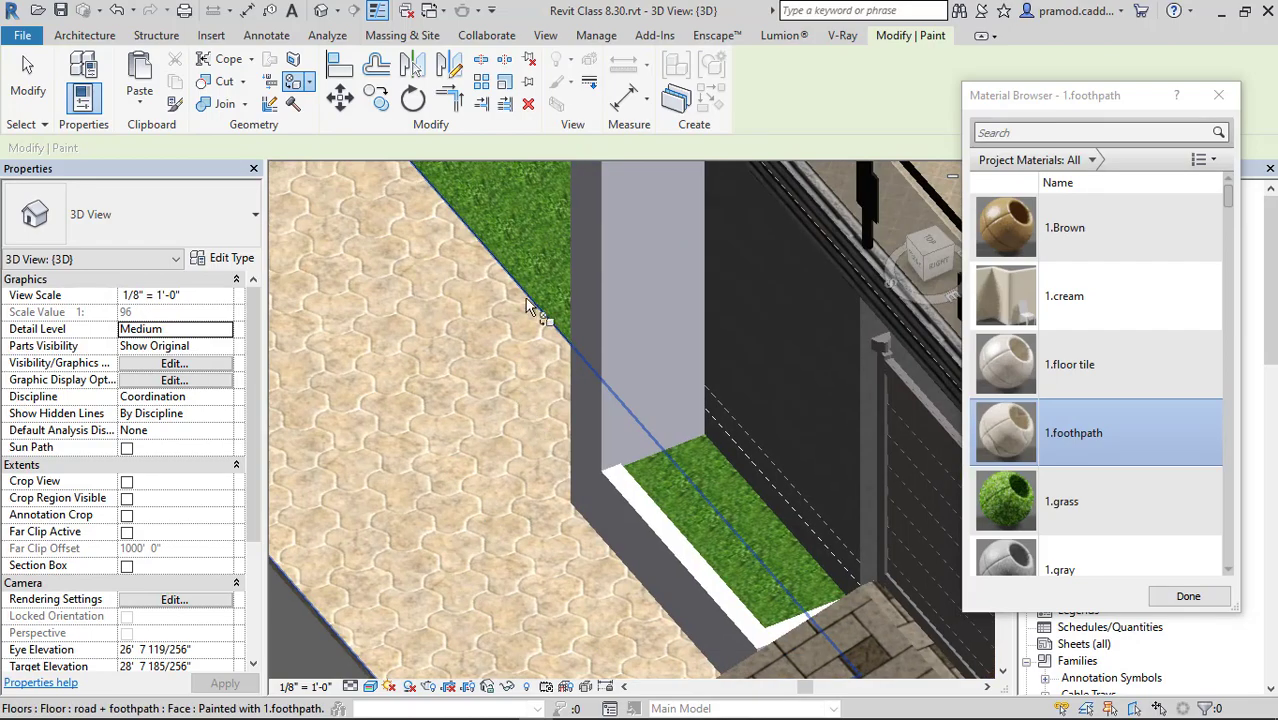
Paint the footpath strip on the opposite side of the road with the 1.footpath material.
{"action": "scroll", "coordinate": [535, 307], "scroll_direction": "up", "scroll_amount": 3}
{"action": "scroll", "coordinate": [540, 372], "scroll_direction": "down", "scroll_amount": 3}
{"action": "scroll", "coordinate": [536, 380], "scroll_direction": "down", "scroll_amount": 3}
{"action": "middle_click_drag", "start_coordinate": [694, 392], "coordinate": [945, 314]}
{"action": "scroll", "coordinate": [405, 511], "scroll_direction": "up", "scroll_amount": 7}
{"action": "scroll", "coordinate": [586, 425], "scroll_direction": "down", "scroll_amount": 3}
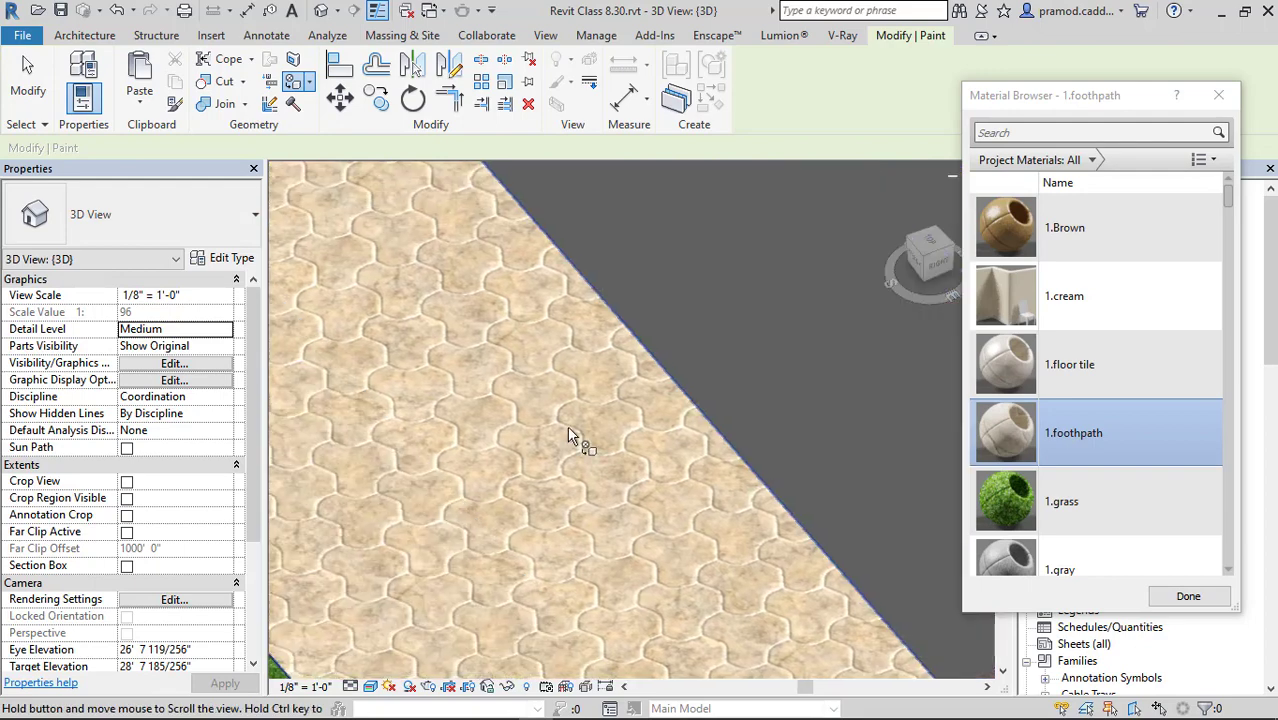
{"action": "scroll", "coordinate": [618, 399], "scroll_direction": "down", "scroll_amount": 2}
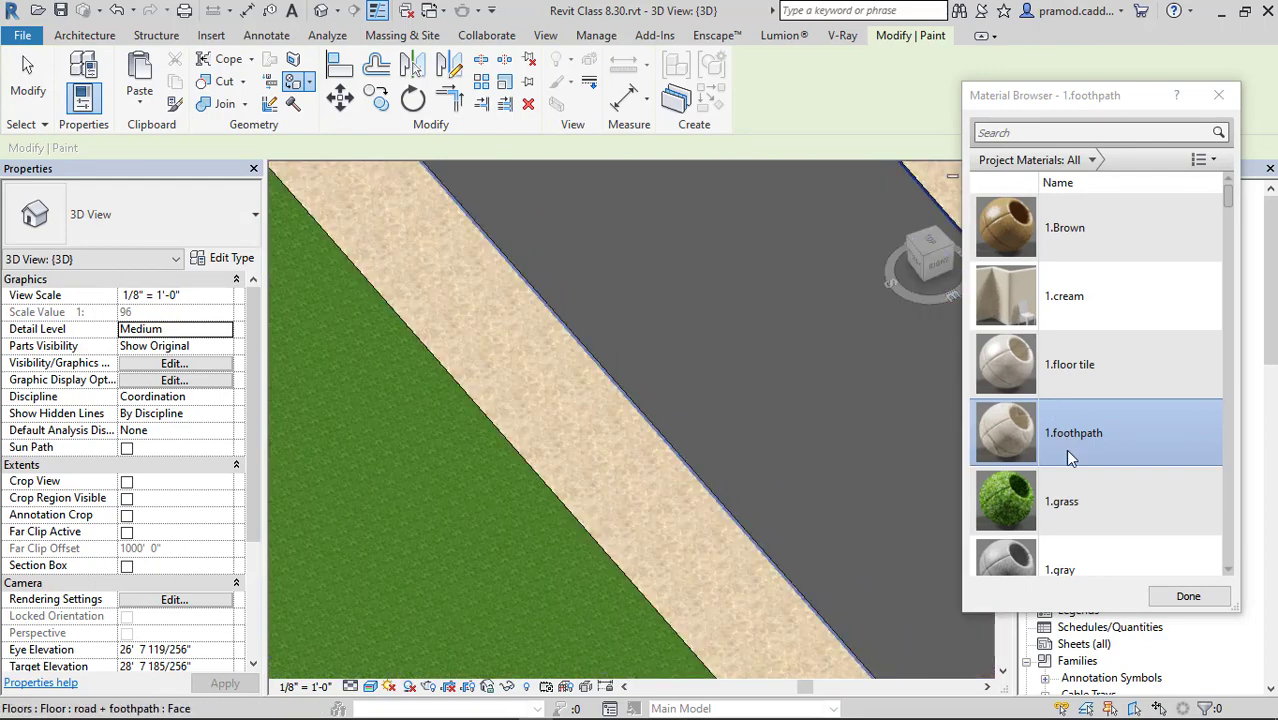
Paint the road surface between the two footpaths with the 1.road material.
{"action": "scroll", "coordinate": [1089, 466], "scroll_direction": "down", "scroll_amount": 5}
{"action": "scroll", "coordinate": [1093, 457], "scroll_direction": "up", "scroll_amount": 3}
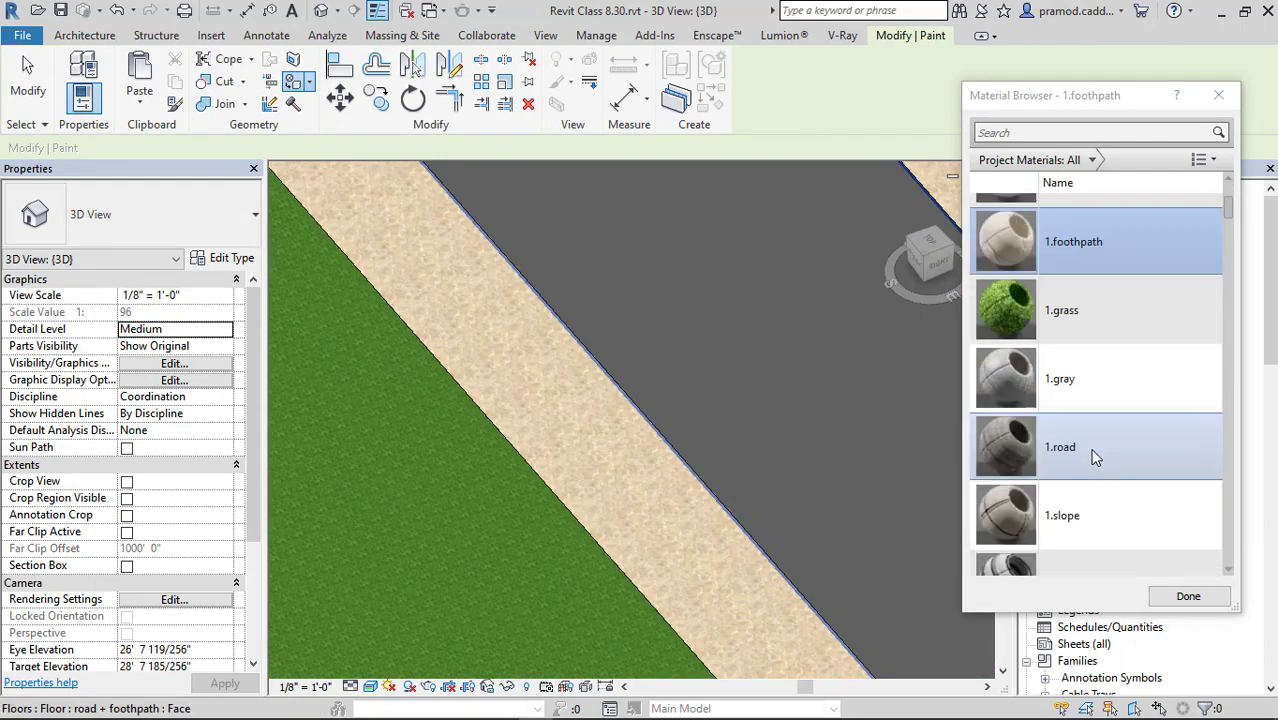
{"action": "left_click", "coordinate": [1093, 443]}
{"action": "scroll", "coordinate": [693, 508], "scroll_direction": "down", "scroll_amount": 2}
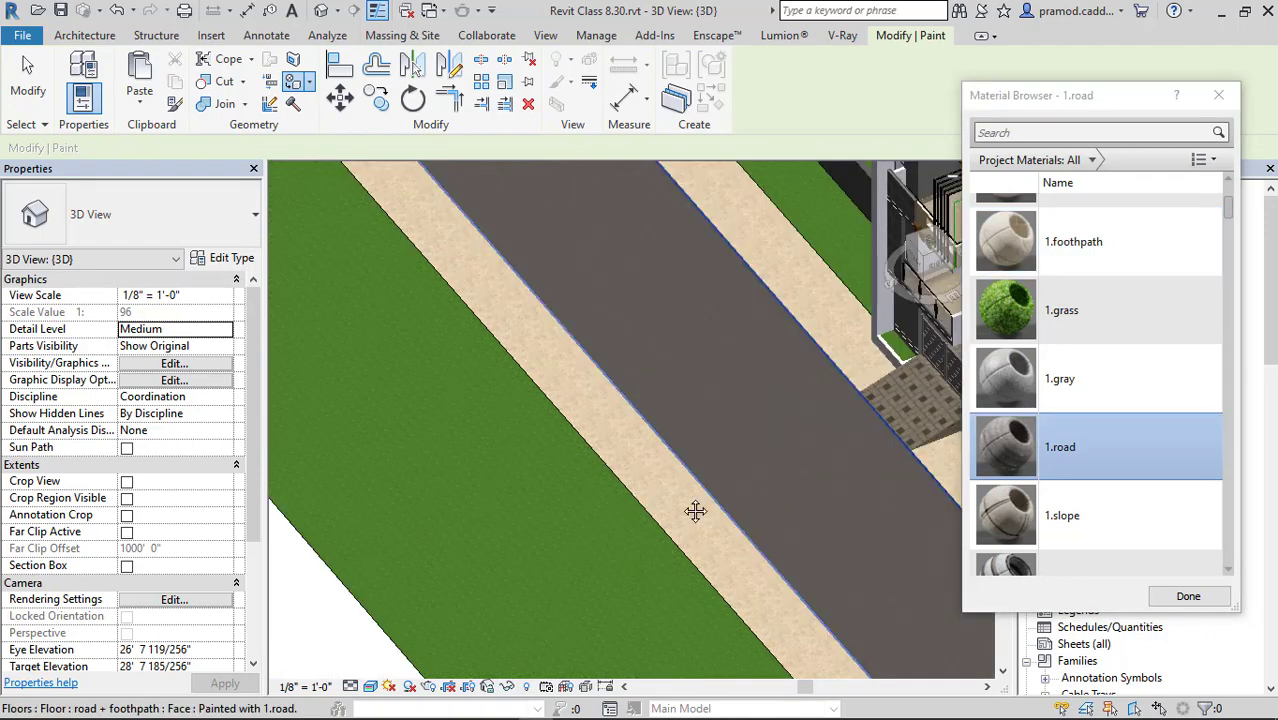
Set the 1.road material's road1.png texture to a sample size of 18'-0" wide and high, and apply it.
{"action": "scroll", "coordinate": [627, 513], "scroll_direction": "up", "scroll_amount": 6}
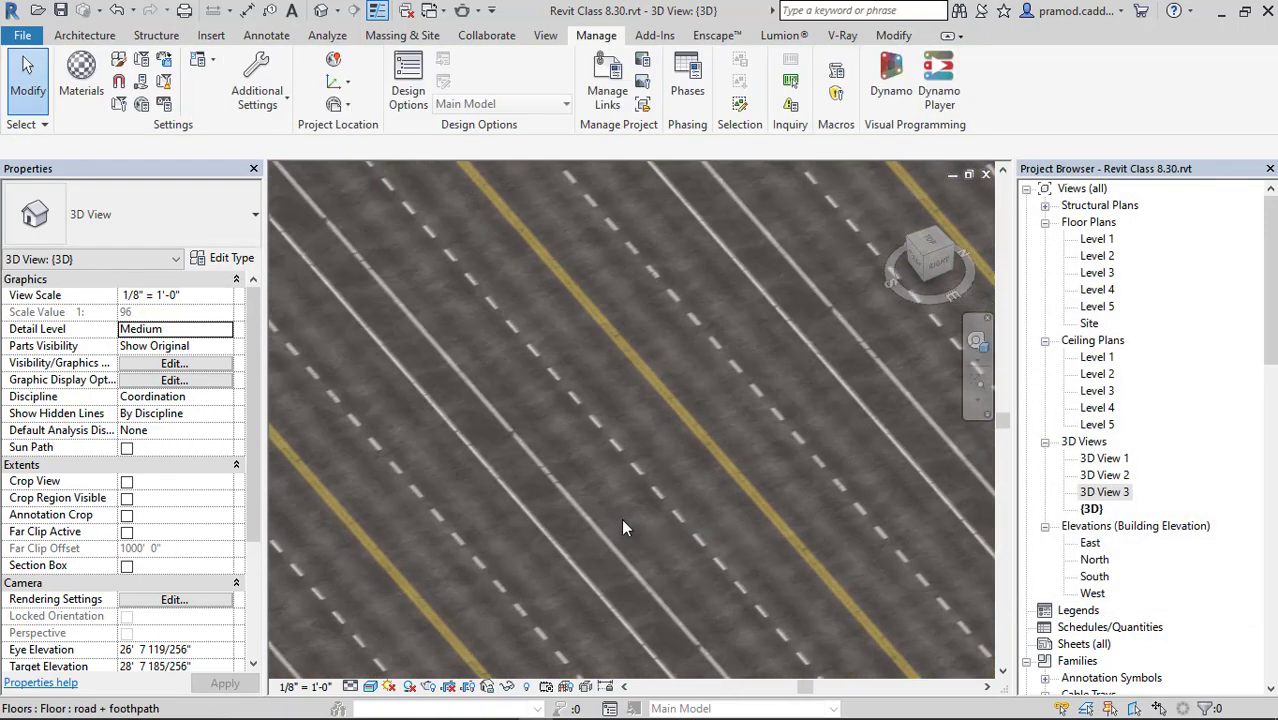
{"action": "scroll", "coordinate": [621, 518], "scroll_direction": "down", "scroll_amount": 2}
{"action": "scroll", "coordinate": [437, 336], "scroll_direction": "up", "scroll_amount": 4}
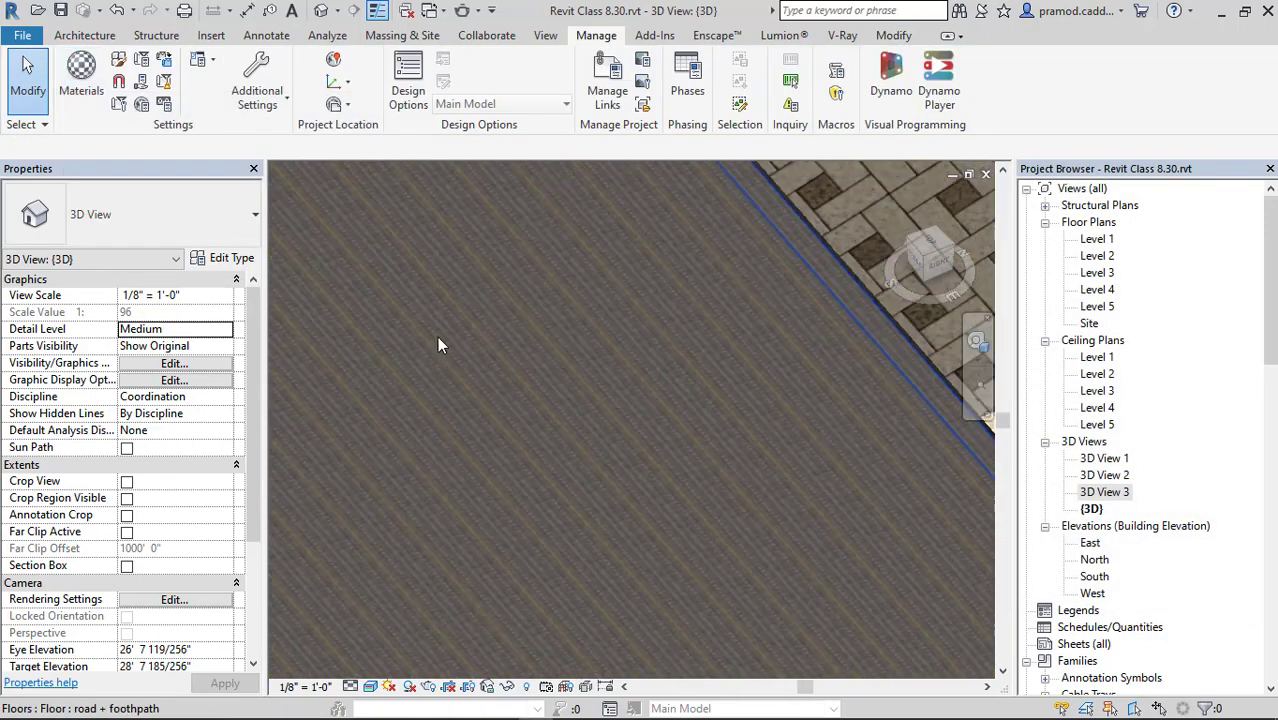
{"action": "left_click", "coordinate": [81, 78]}
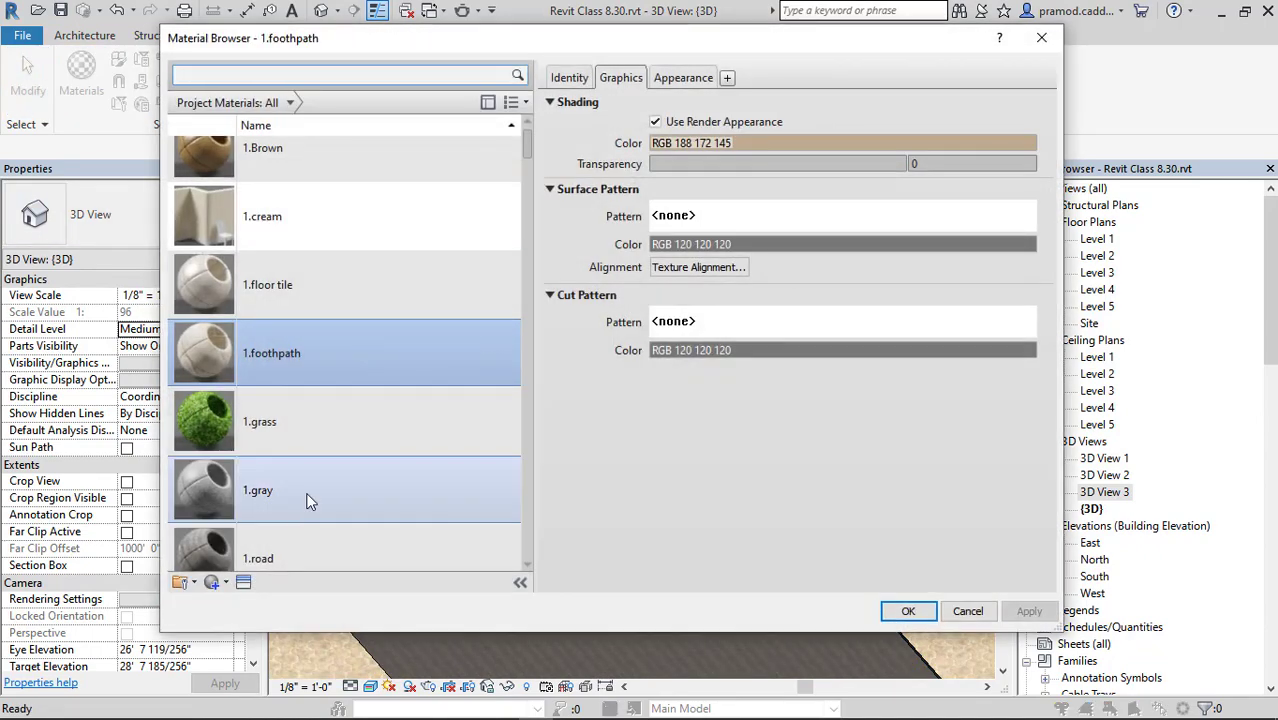
{"action": "left_click", "coordinate": [297, 543]}
{"action": "left_click", "coordinate": [685, 77]}
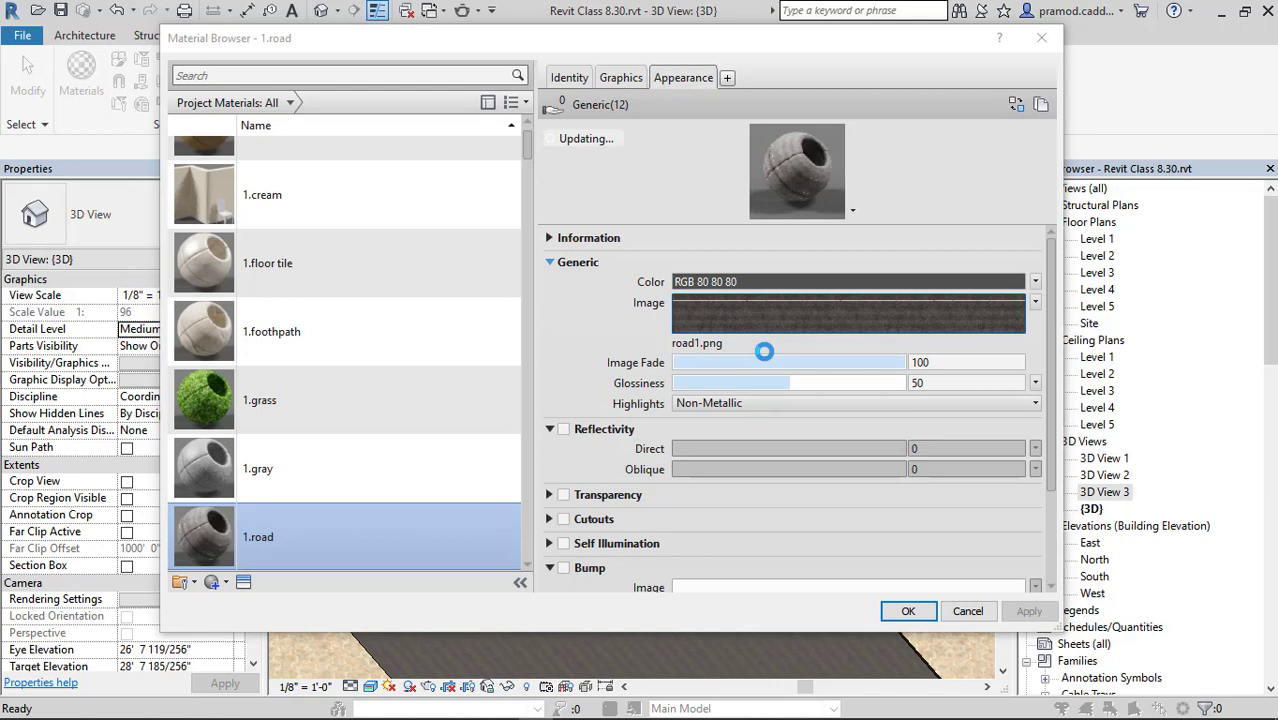
{"action": "scroll", "coordinate": [683, 490], "scroll_direction": "down", "scroll_amount": 2}
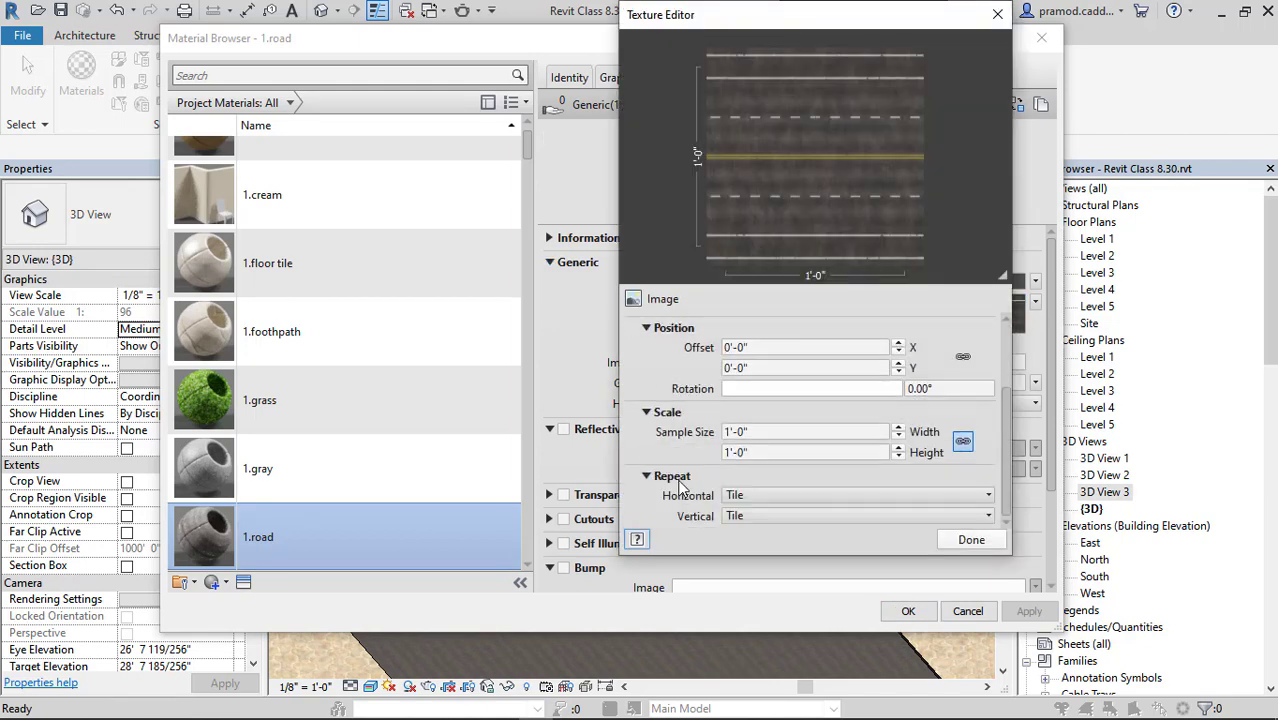
{"action": "double_click", "coordinate": [754, 432]}
{"action": "type", "text": "18"}
{"action": "key", "text": "Return"}
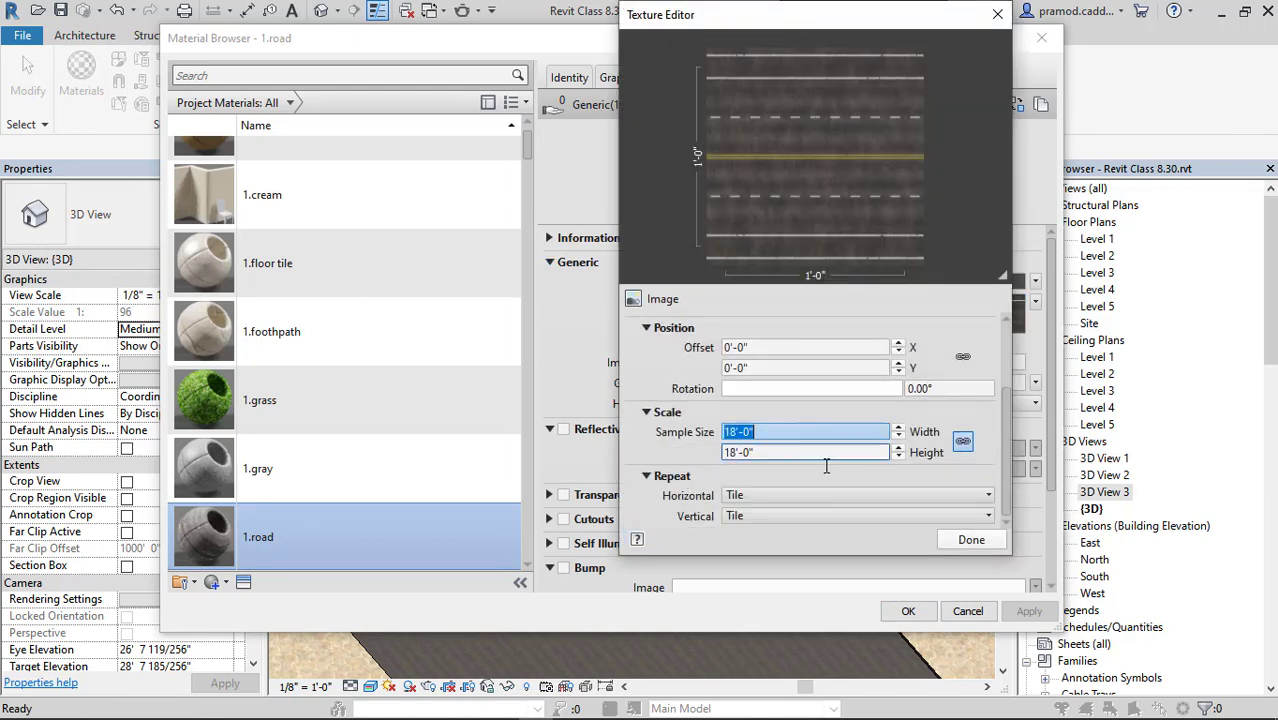
{"action": "left_click", "coordinate": [971, 540]}
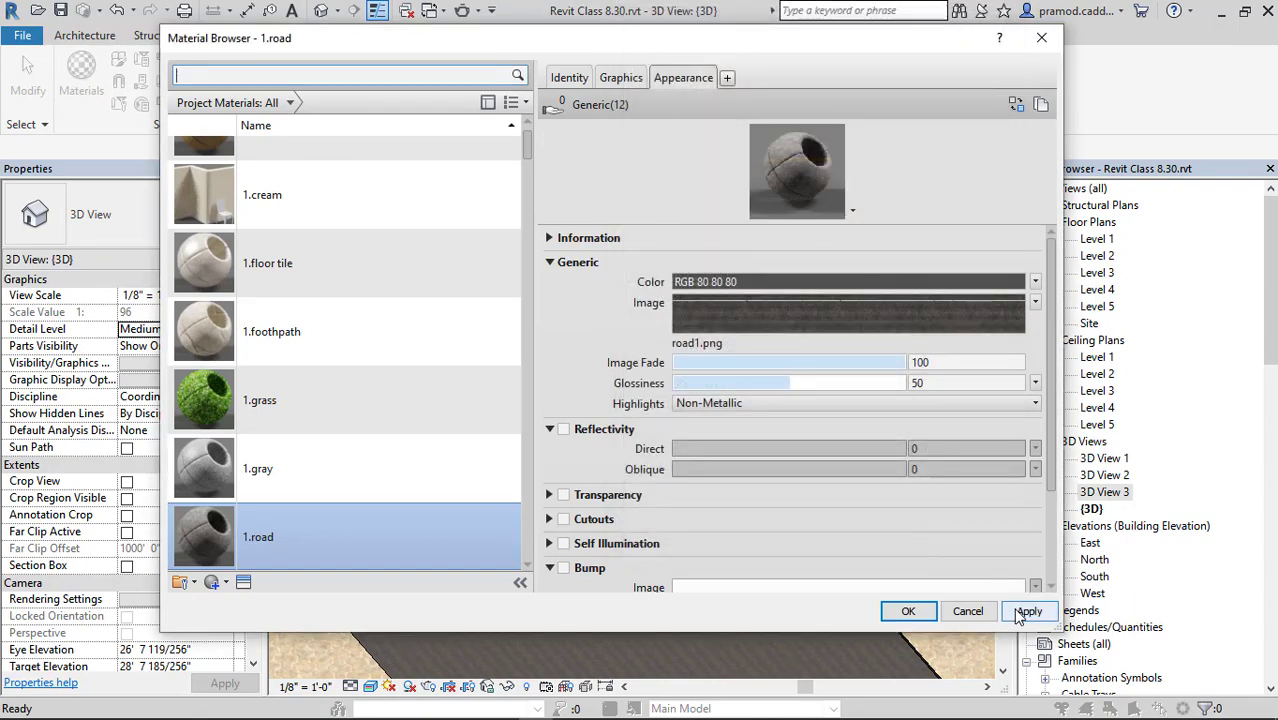
{"action": "left_click", "coordinate": [1029, 611]}
Try a Y offset of 2'-0" for the 1.road texture and apply it to the model.
{"action": "left_click_drag", "start_coordinate": [724, 44], "coordinate": [1277, 160]}
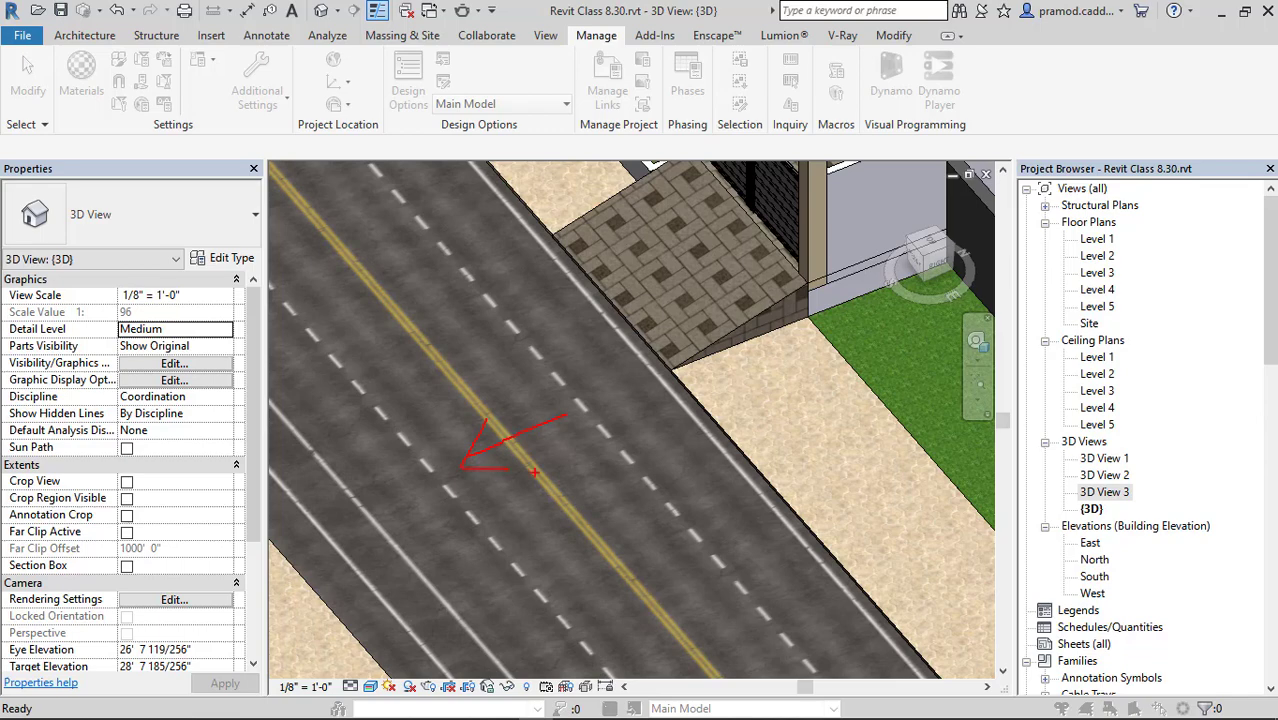
{"action": "key", "text": "Escape"}
{"action": "left_click_drag", "start_coordinate": [1277, 120], "coordinate": [579, 75]}
{"action": "left_click", "coordinate": [791, 344]}
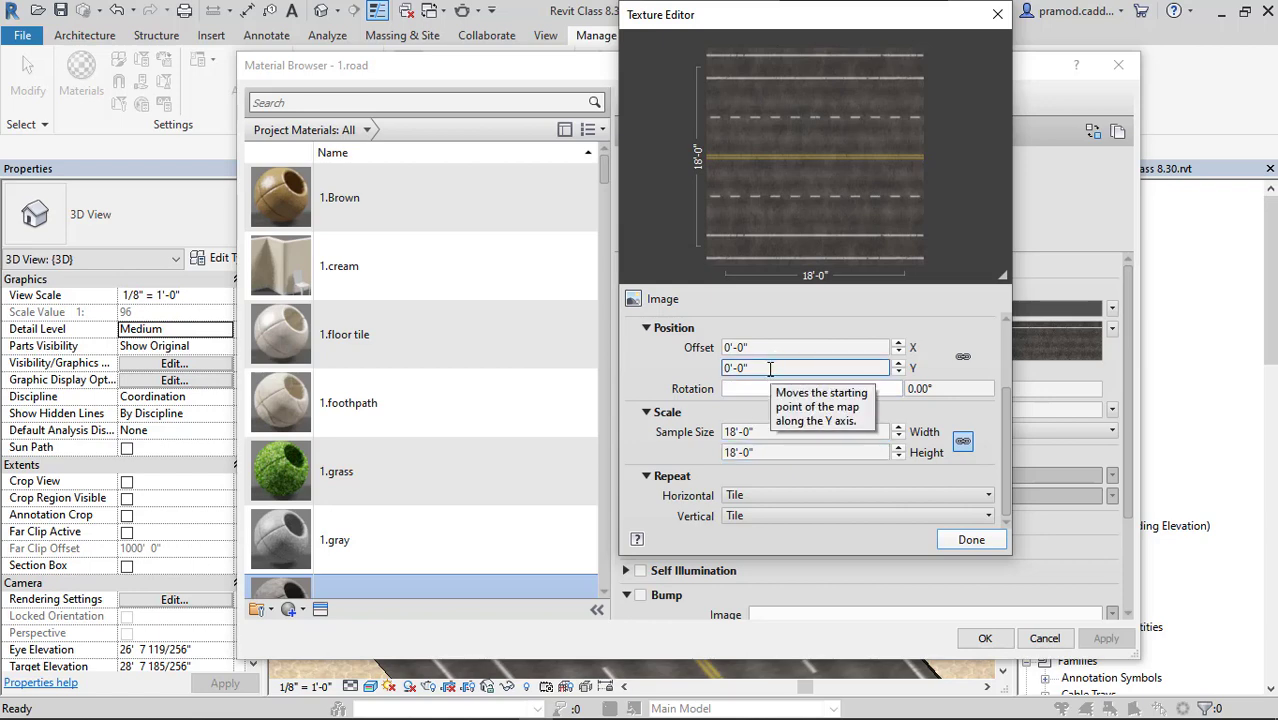
{"action": "left_click", "coordinate": [770, 368]}
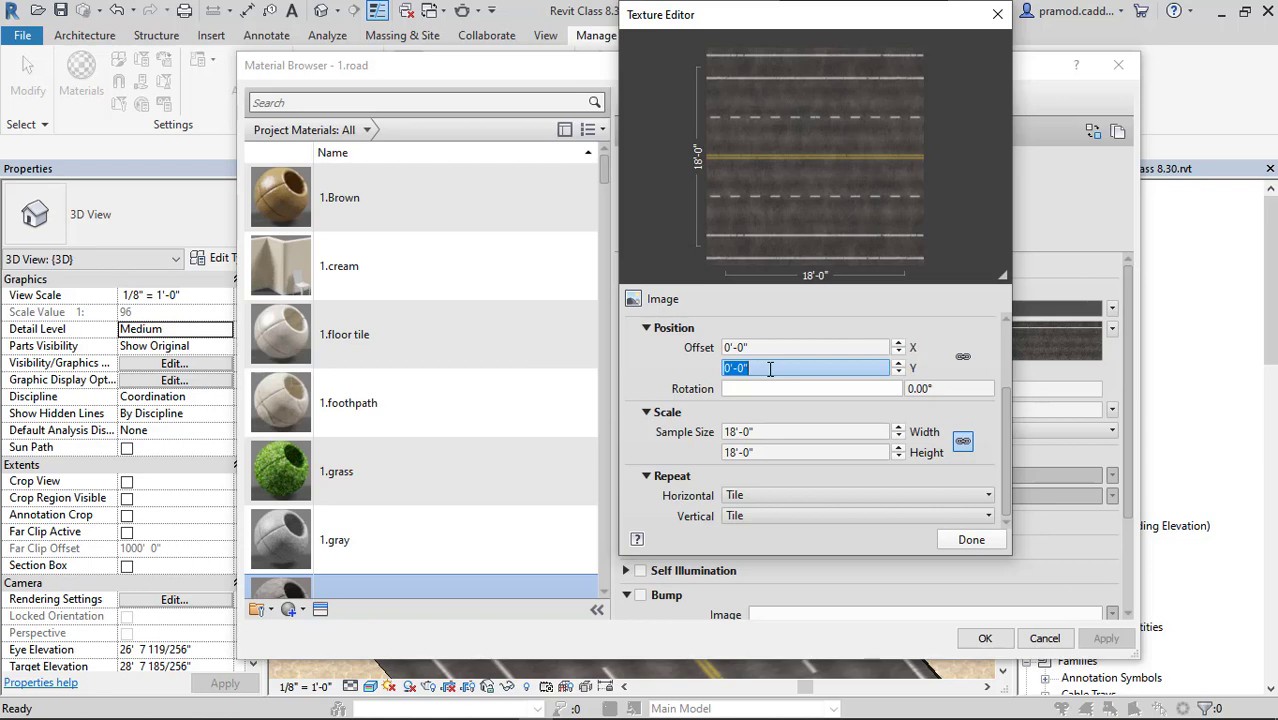
{"action": "type", "text": "2"}
{"action": "key", "text": "Return"}
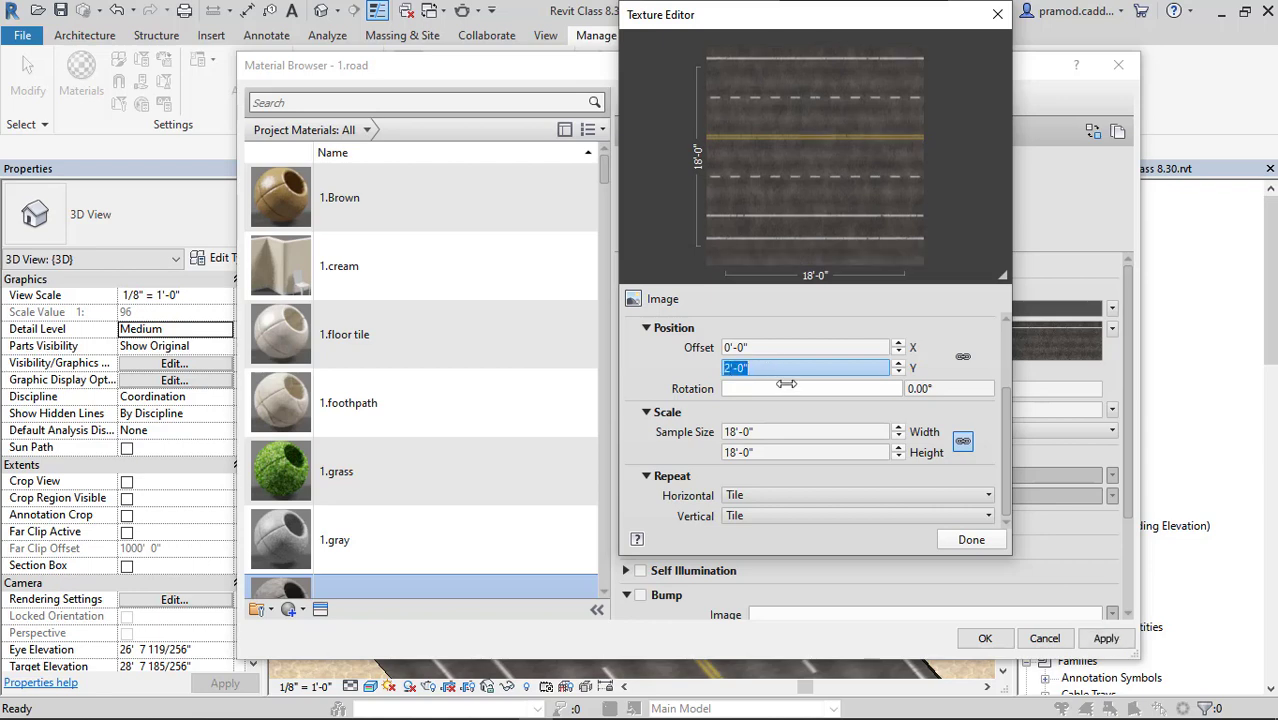
{"action": "left_click", "coordinate": [971, 540]}
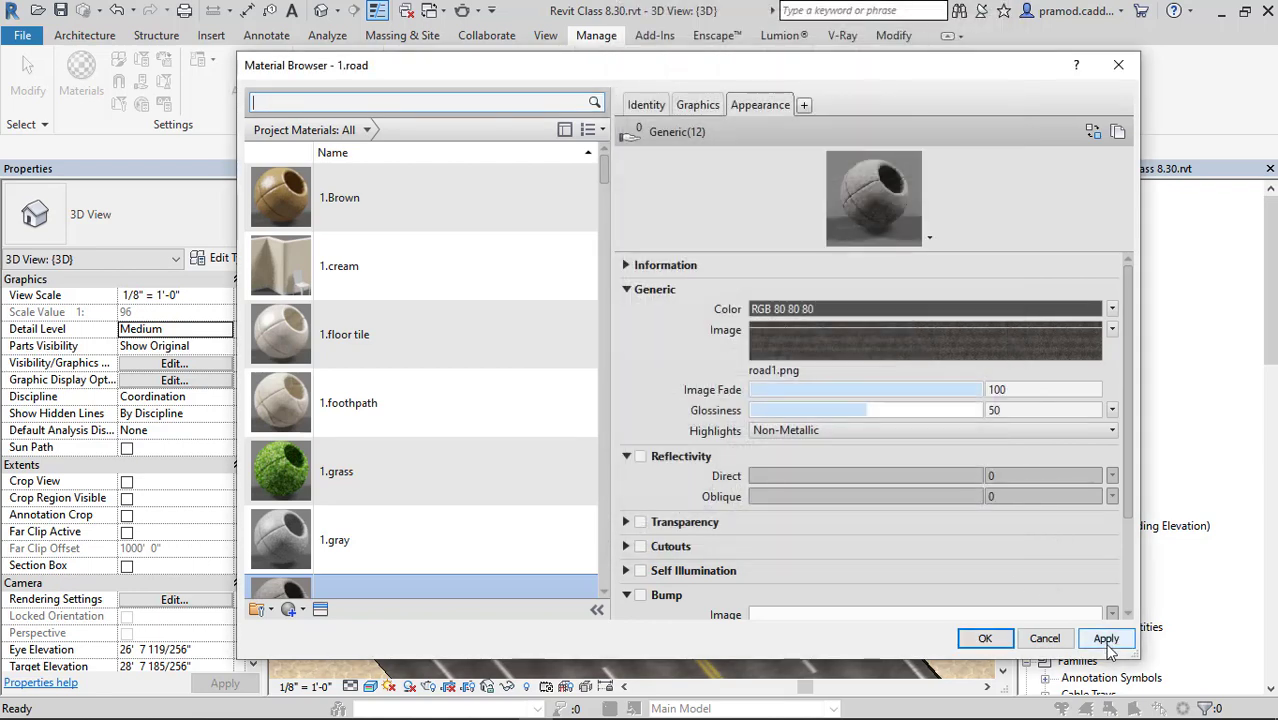
{"action": "left_click", "coordinate": [1106, 638]}
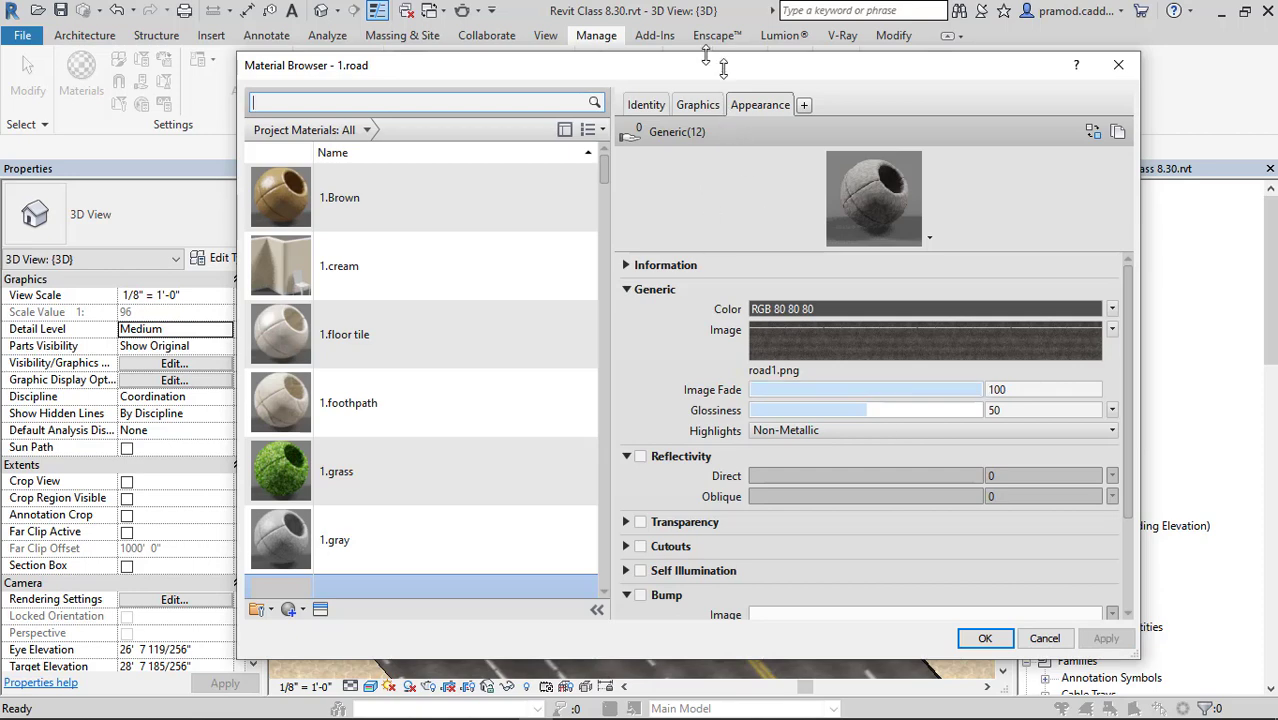
Set the 1.road texture's Y offset to -2'-0" and accept the material changes.
{"action": "left_click_drag", "start_coordinate": [705, 56], "coordinate": [758, 29]}
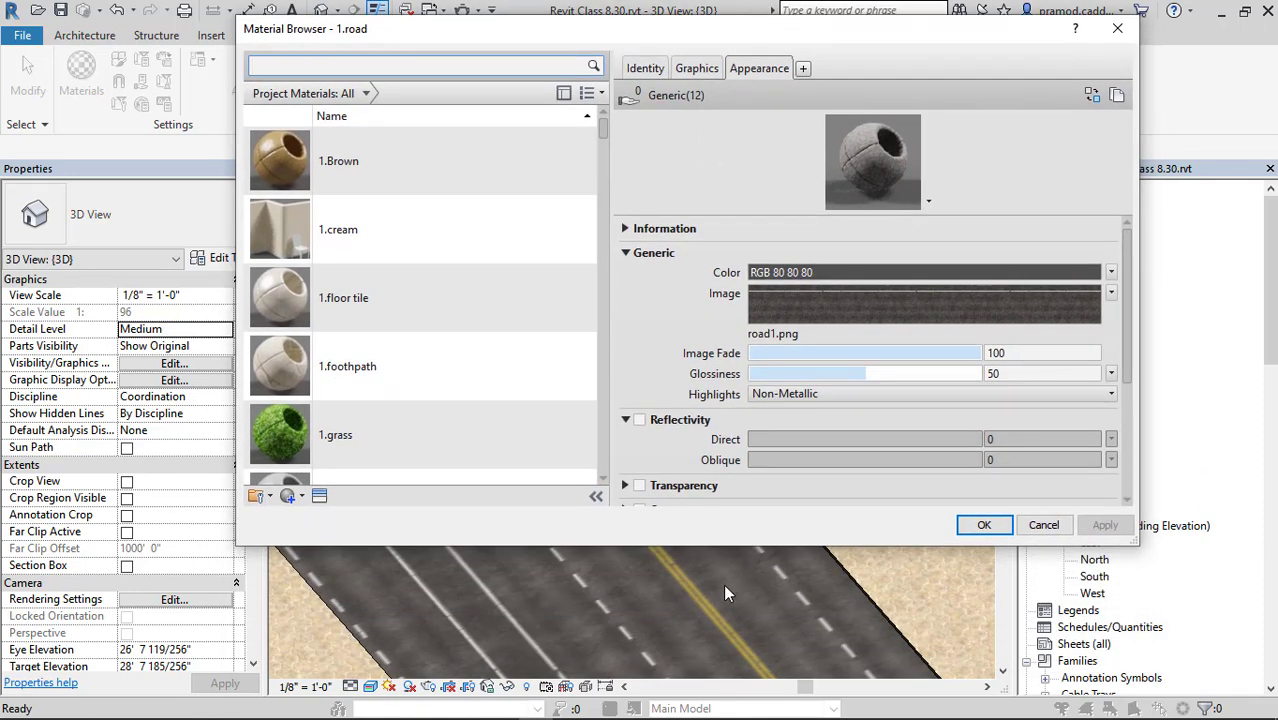
{"action": "left_click_drag", "start_coordinate": [738, 588], "coordinate": [690, 614]}
{"action": "left_click", "coordinate": [810, 315]}
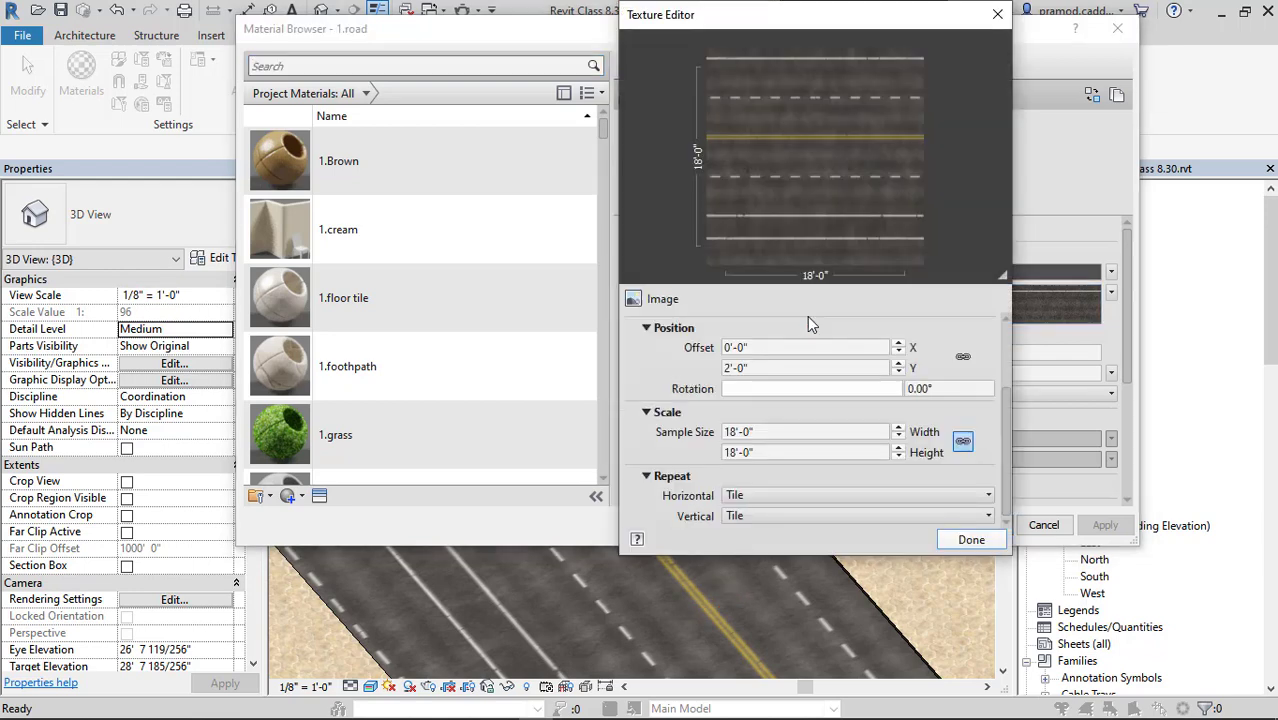
{"action": "double_click", "coordinate": [763, 371]}
{"action": "type", "text": "-2"}
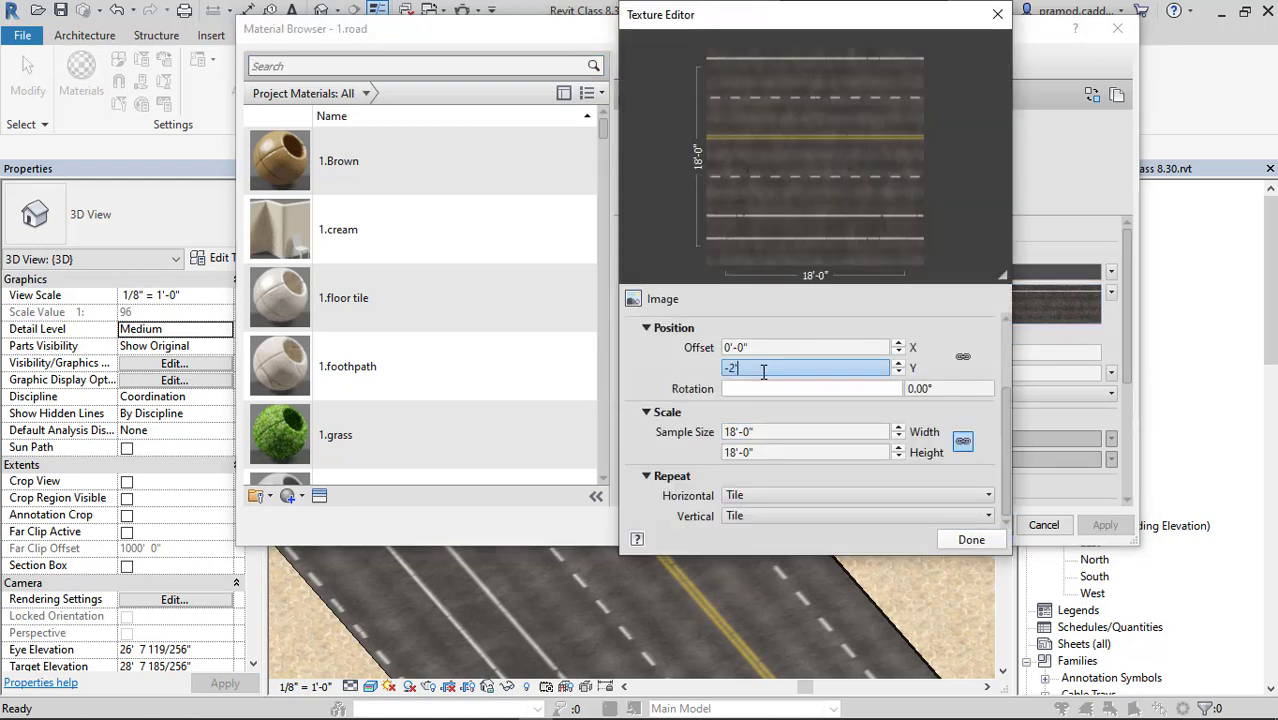
{"action": "key", "text": "Return"}
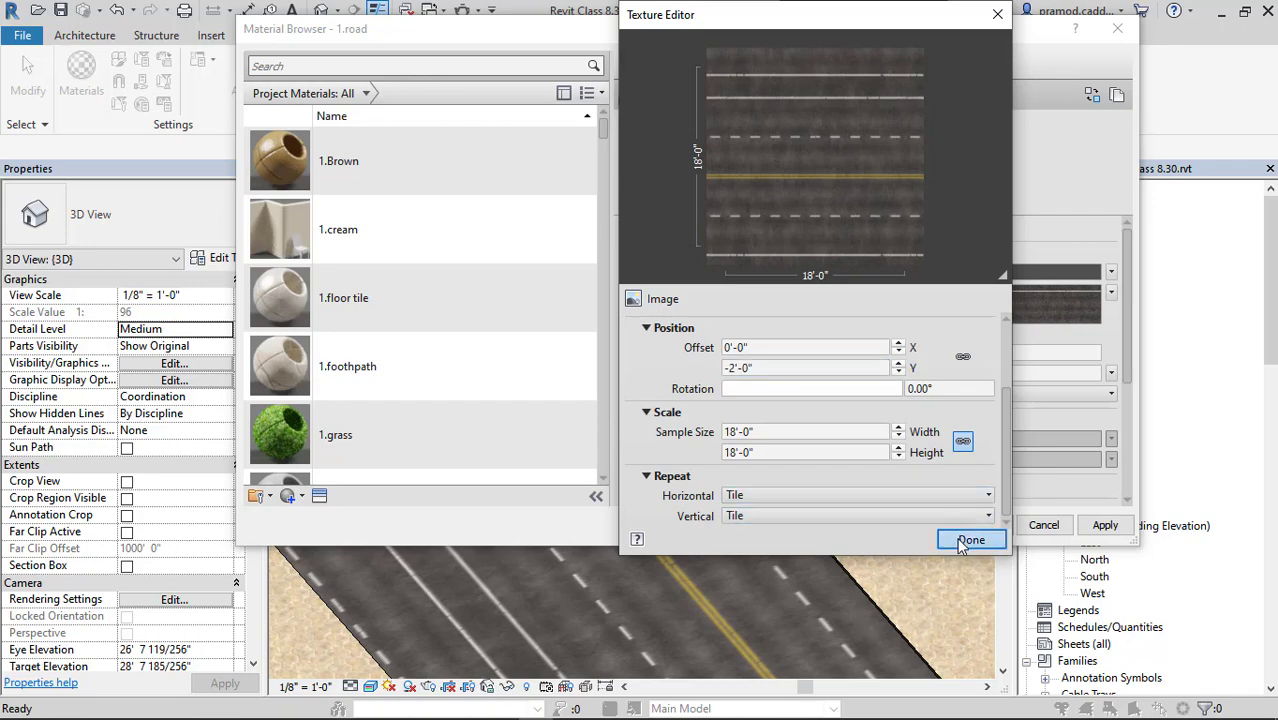
{"action": "left_click", "coordinate": [970, 539]}
{"action": "left_click", "coordinate": [1104, 525]}
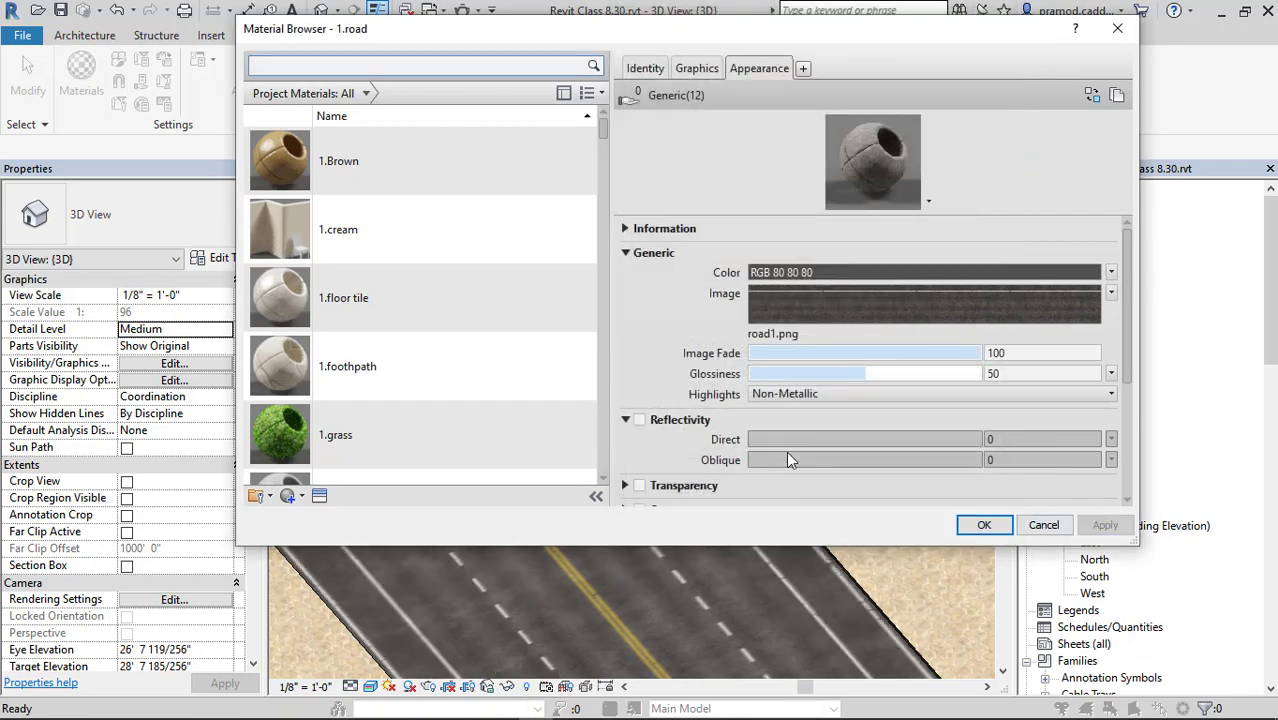
{"action": "left_click", "coordinate": [983, 525]}
Examine the textured road from several angles in the 3D model and through camera views 3D View 1, 2 and 3.
{"action": "scroll", "coordinate": [684, 499], "scroll_direction": "up", "scroll_amount": 3}
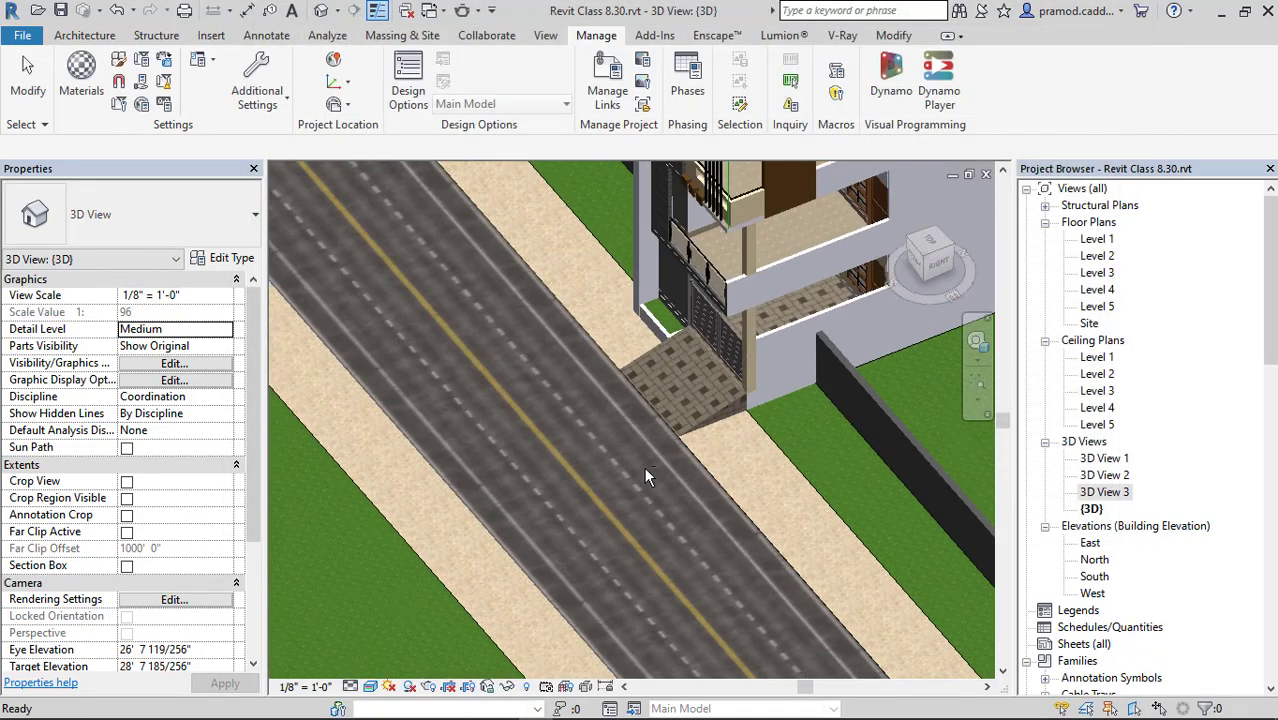
{"action": "middle_click_drag", "start_coordinate": [620, 450], "coordinate": [612, 450], "text": "shift"}
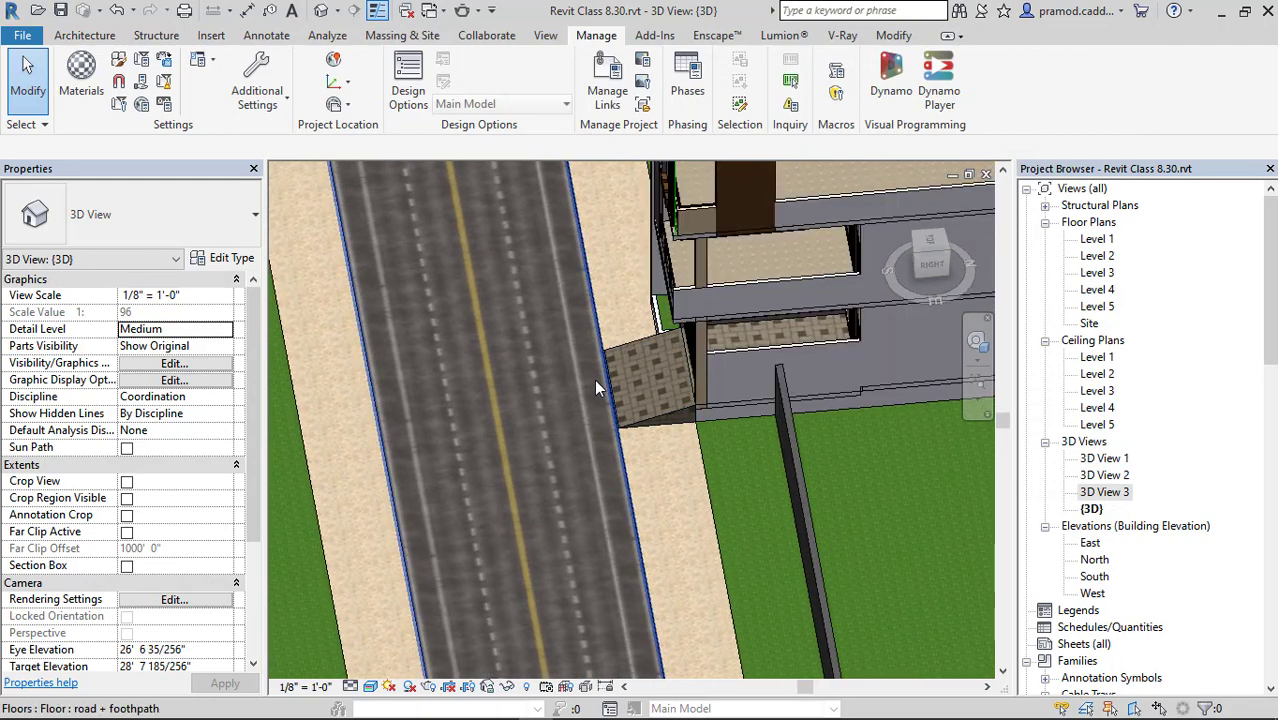
{"action": "scroll", "coordinate": [490, 400], "scroll_direction": "down", "scroll_amount": 3}
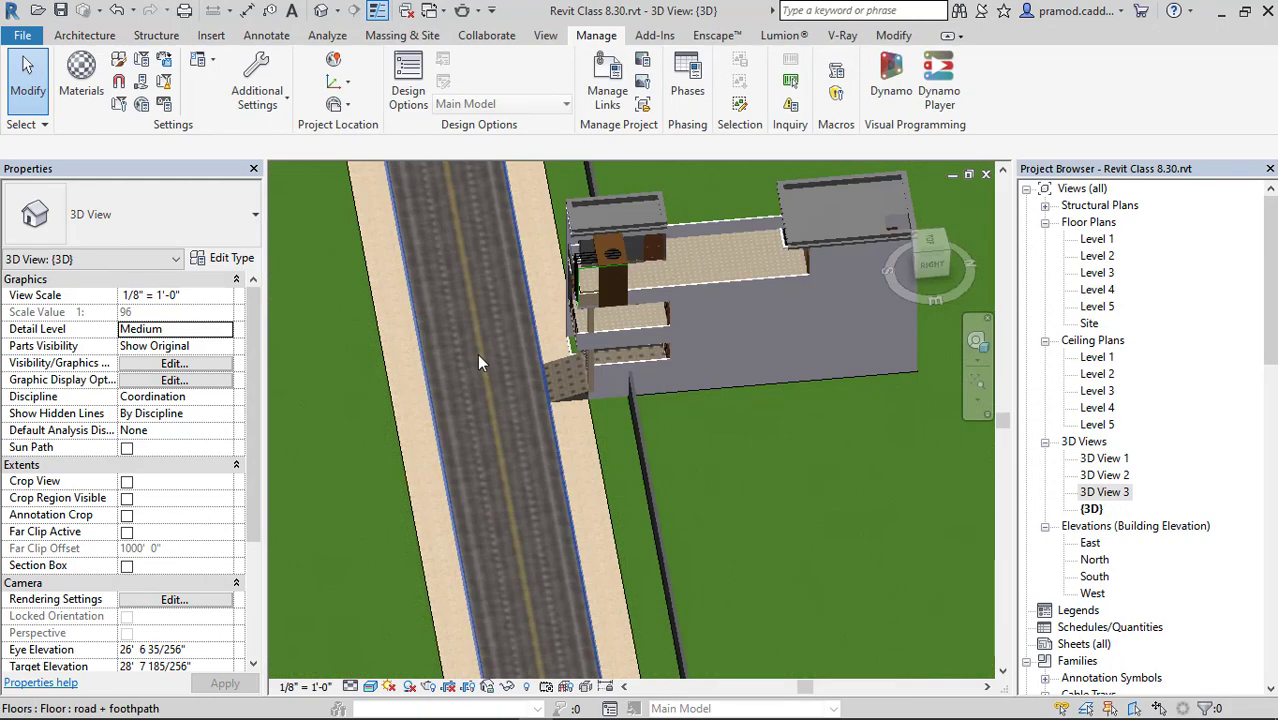
{"action": "middle_click_drag", "start_coordinate": [484, 423], "coordinate": [950, 450], "text": "shift"}
{"action": "double_click", "coordinate": [1105, 458]}
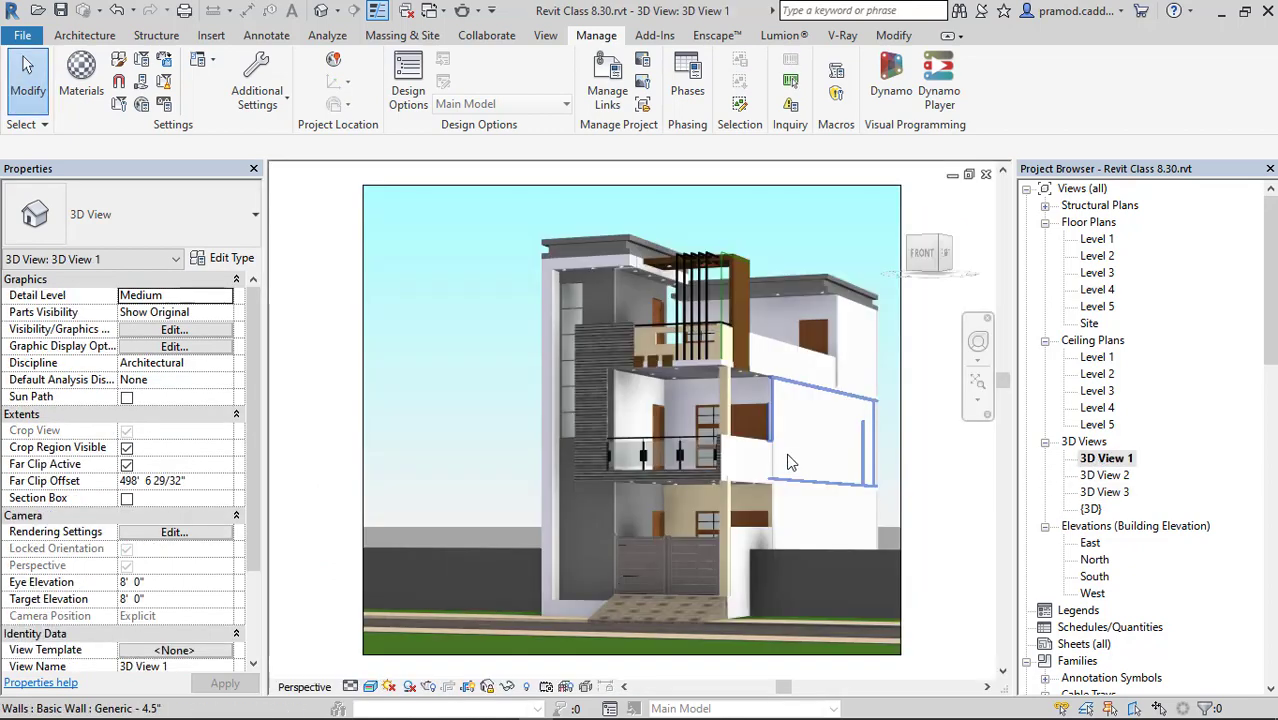
{"action": "double_click", "coordinate": [1104, 475]}
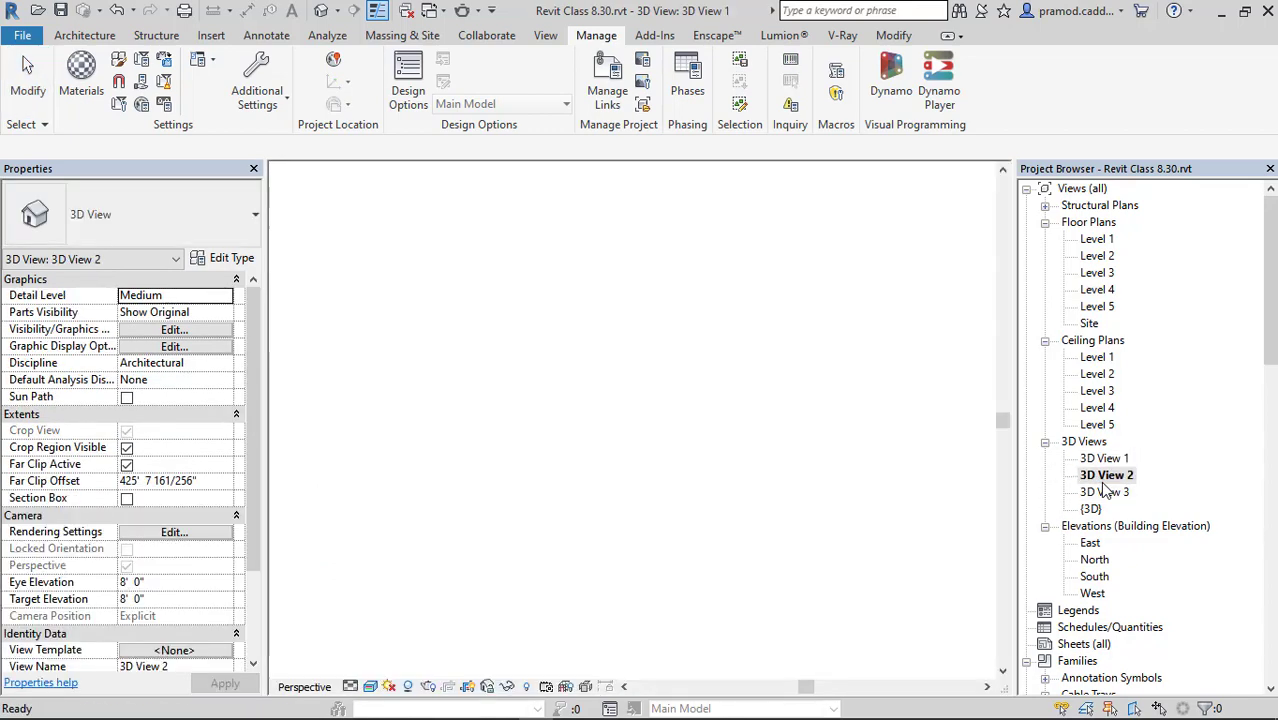
{"action": "left_click", "coordinate": [1104, 492]}
{"action": "double_click", "coordinate": [1104, 492]}
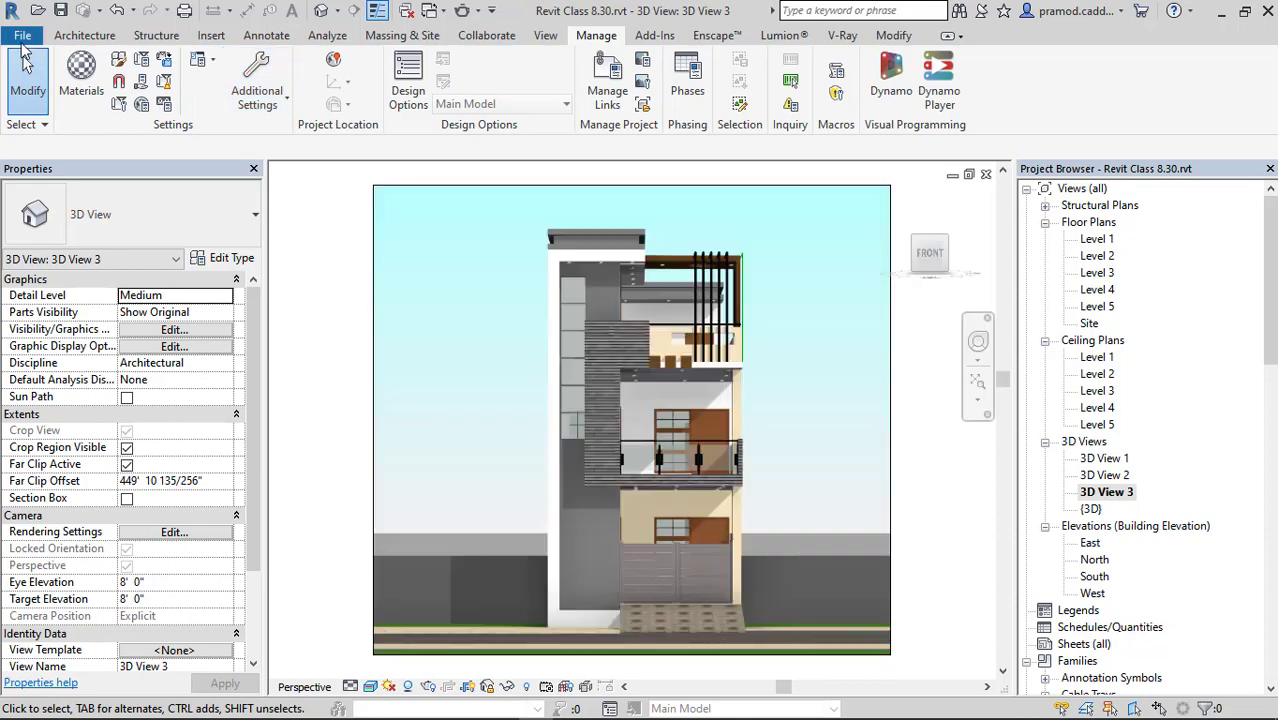
Export the selected camera views as images named Revit Class 8.30 into I:\Textures\Footpath, keeping the current size and format.
{"action": "left_click", "coordinate": [22, 35]}
{"action": "mouse_move", "coordinate": [68, 305]}
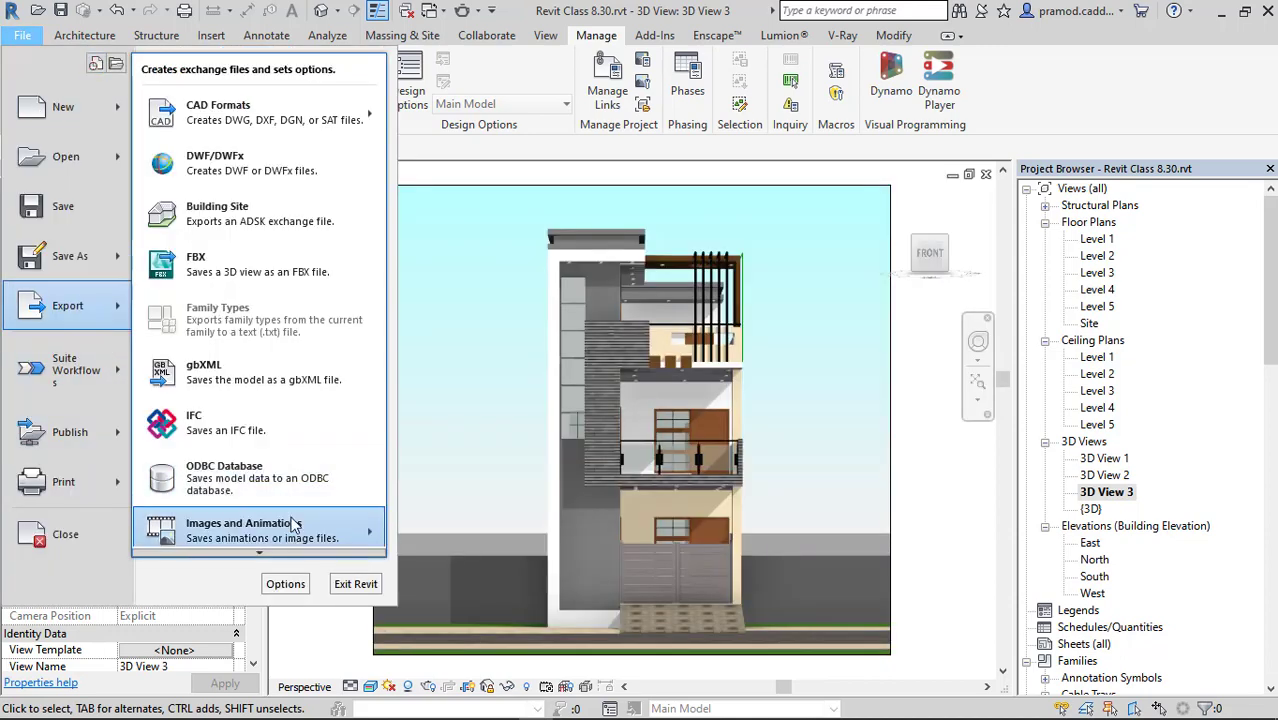
{"action": "mouse_move", "coordinate": [250, 458]}
{"action": "left_click", "coordinate": [418, 574]}
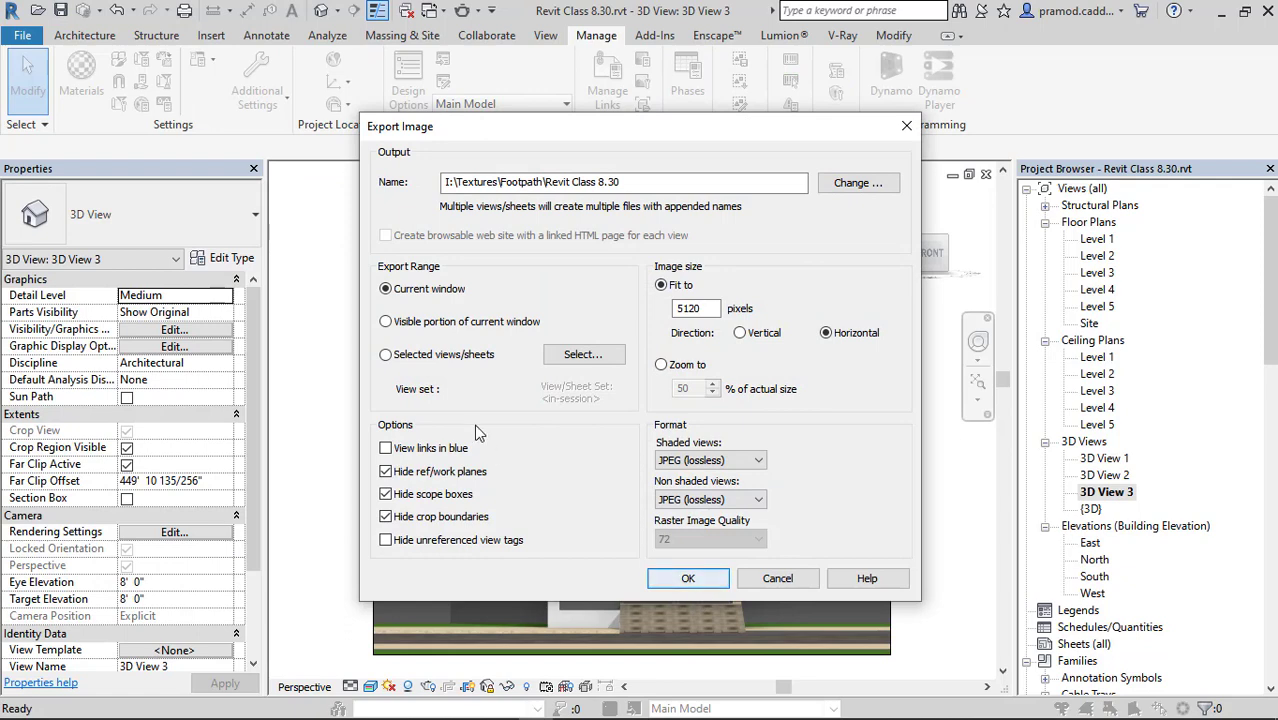
{"action": "left_click", "coordinate": [448, 356]}
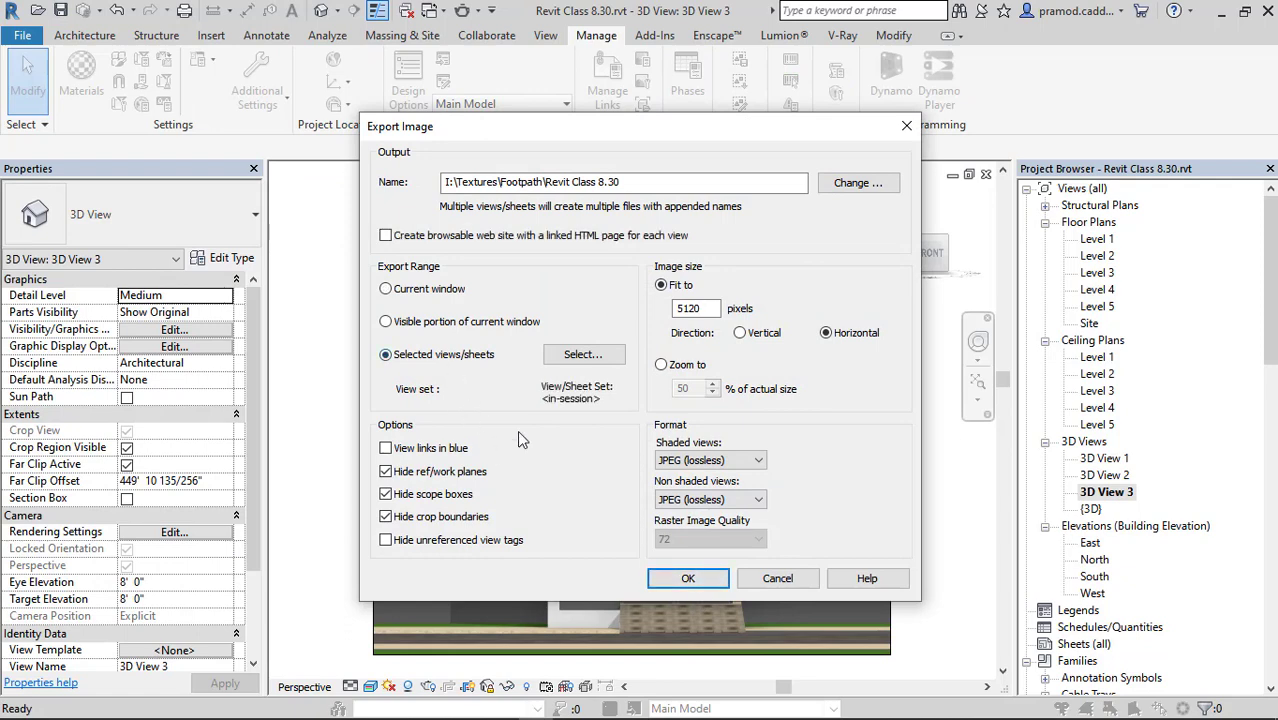
{"action": "left_click", "coordinate": [582, 354]}
{"action": "left_click", "coordinate": [630, 629]}
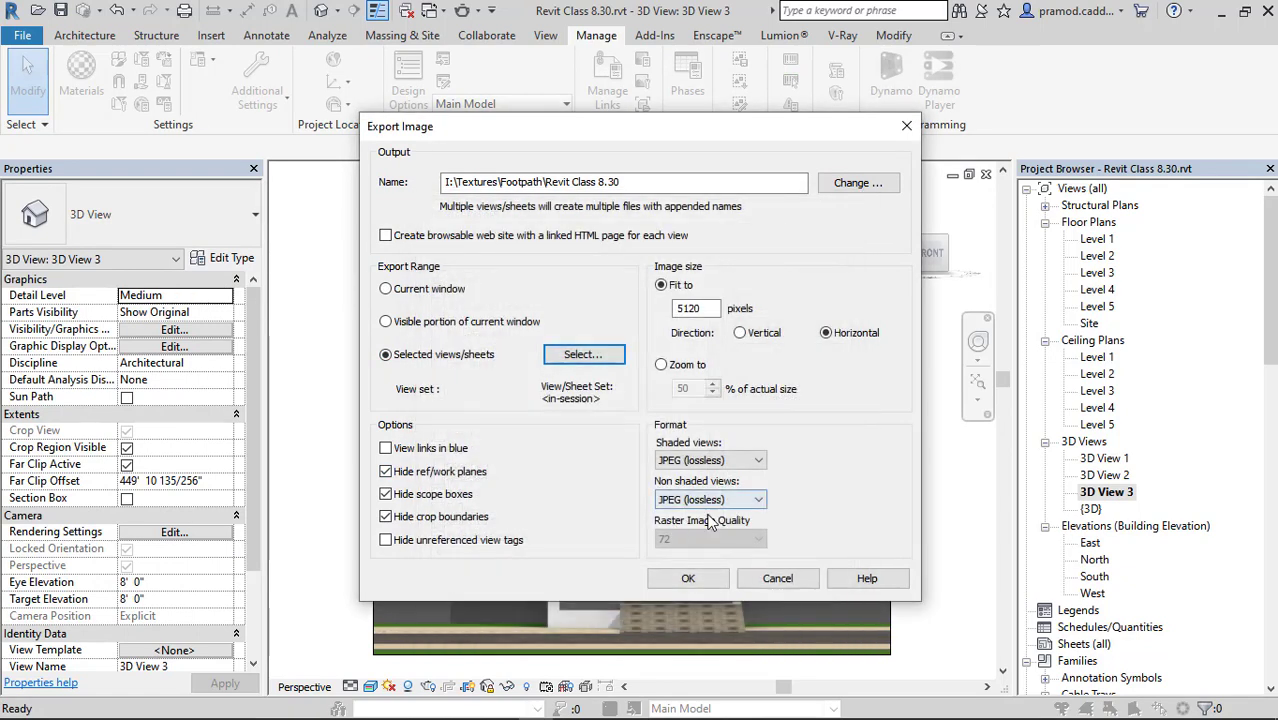
{"action": "left_click", "coordinate": [706, 588]}
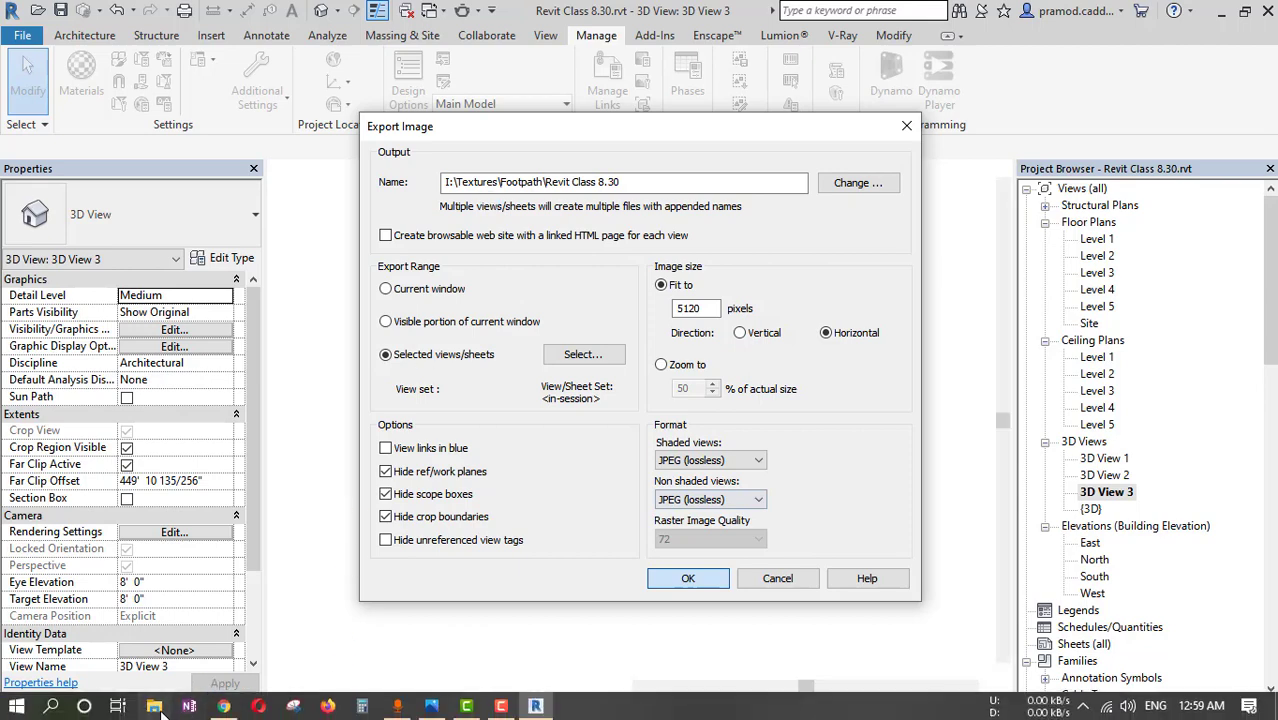
Switch to File Explorer and view the exported images as larger thumbnails in the Textures\Footpath folder on Project Works (I:).
{"action": "key", "text": "super+e"}
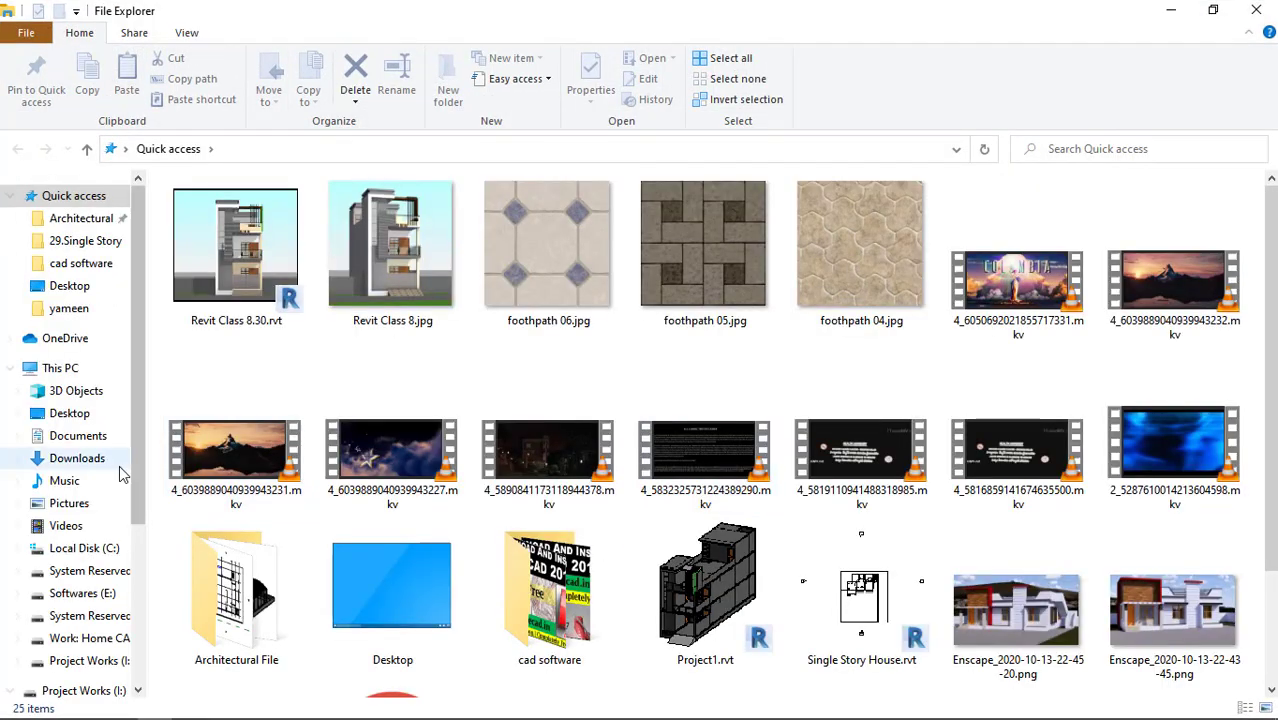
{"action": "left_click", "coordinate": [89, 368]}
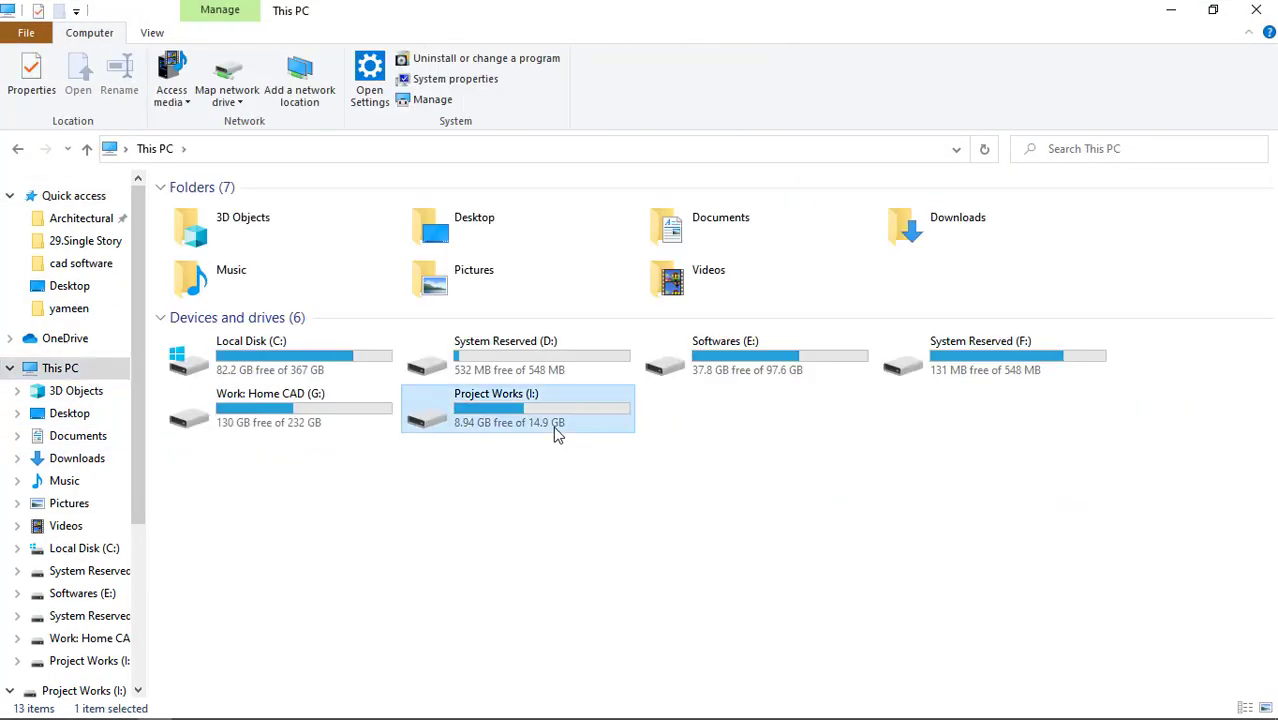
{"action": "double_click", "coordinate": [556, 430]}
{"action": "double_click", "coordinate": [215, 366]}
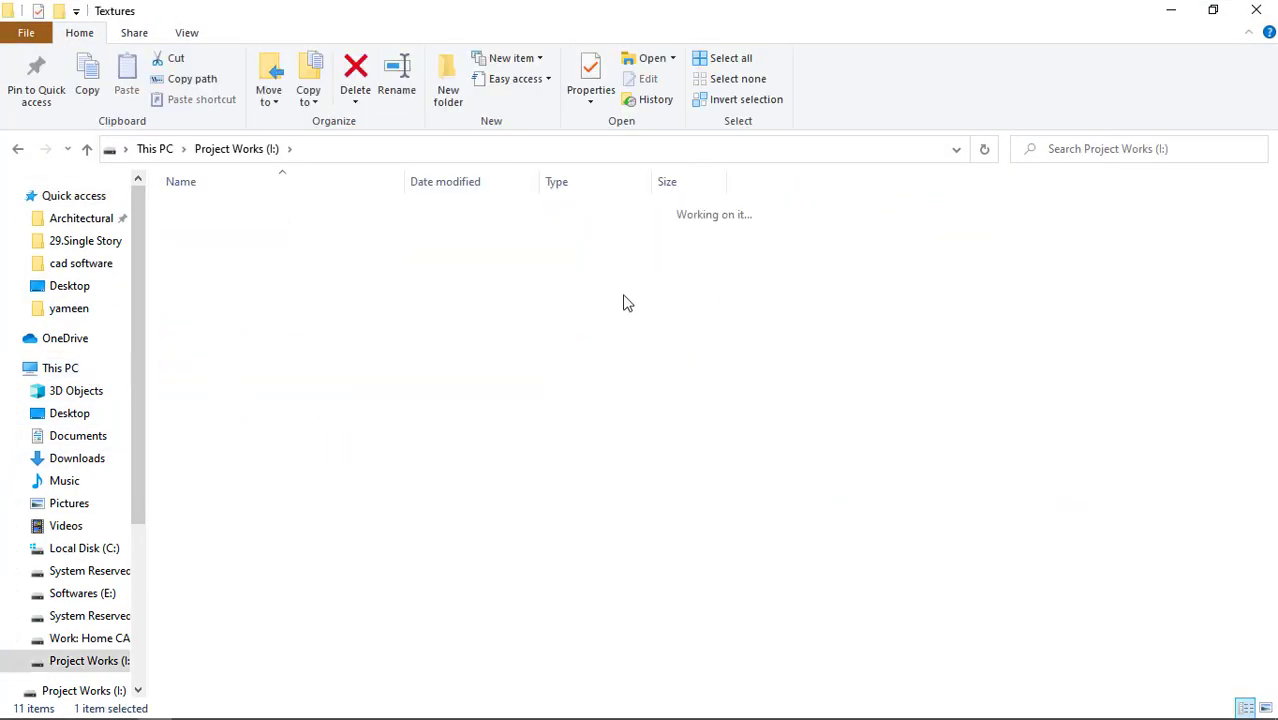
{"action": "double_click", "coordinate": [243, 327]}
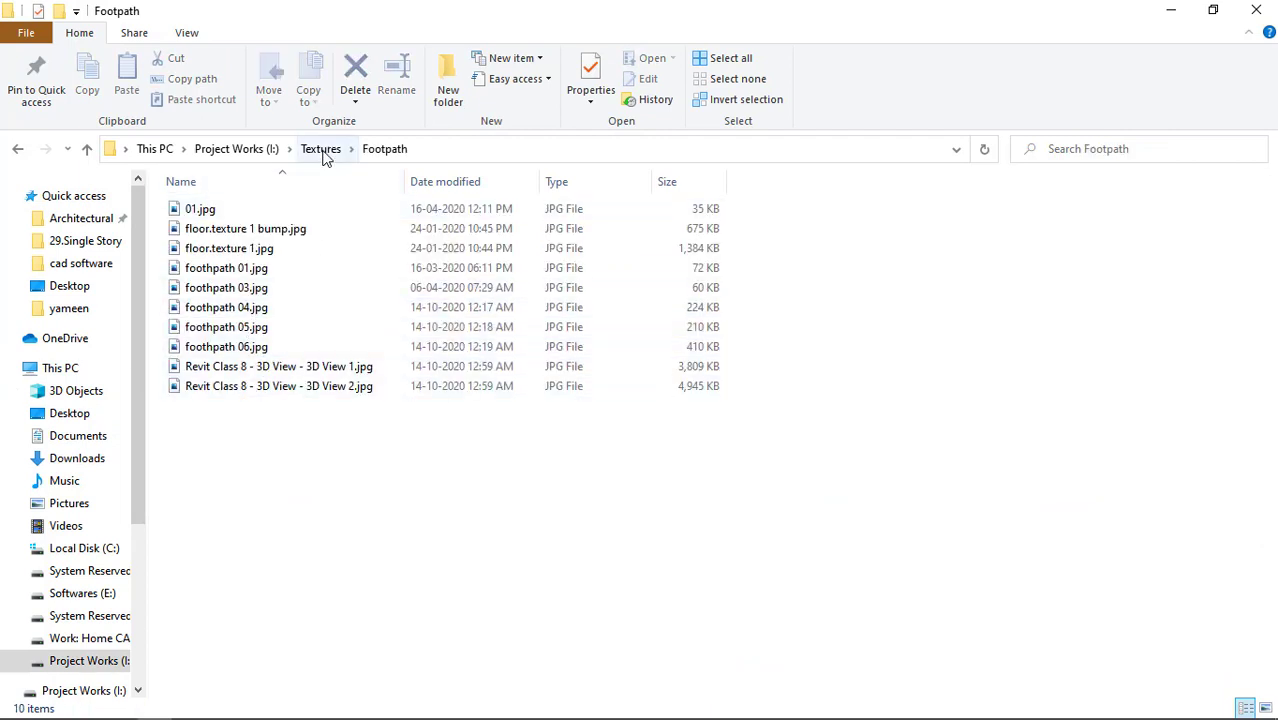
{"action": "scroll", "coordinate": [405, 410], "scroll_direction": "up", "scroll_amount": 5, "text": "ctrl"}
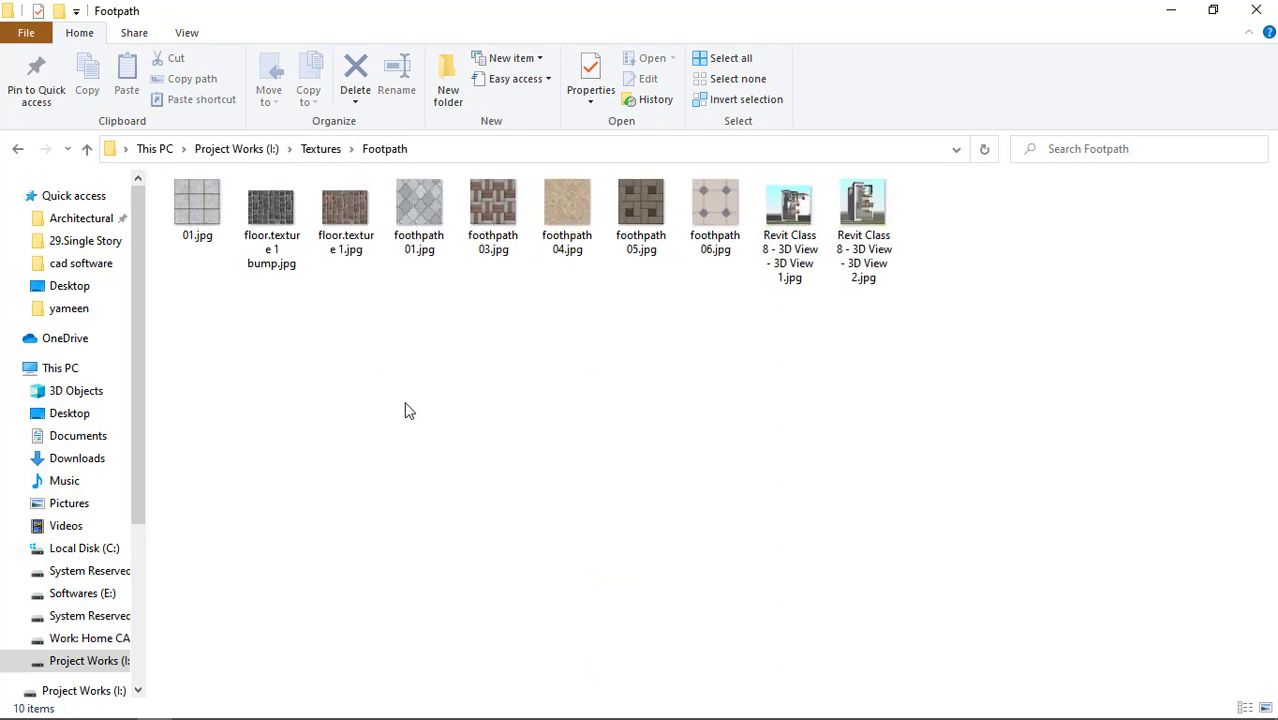
{"action": "left_click", "coordinate": [405, 410]}
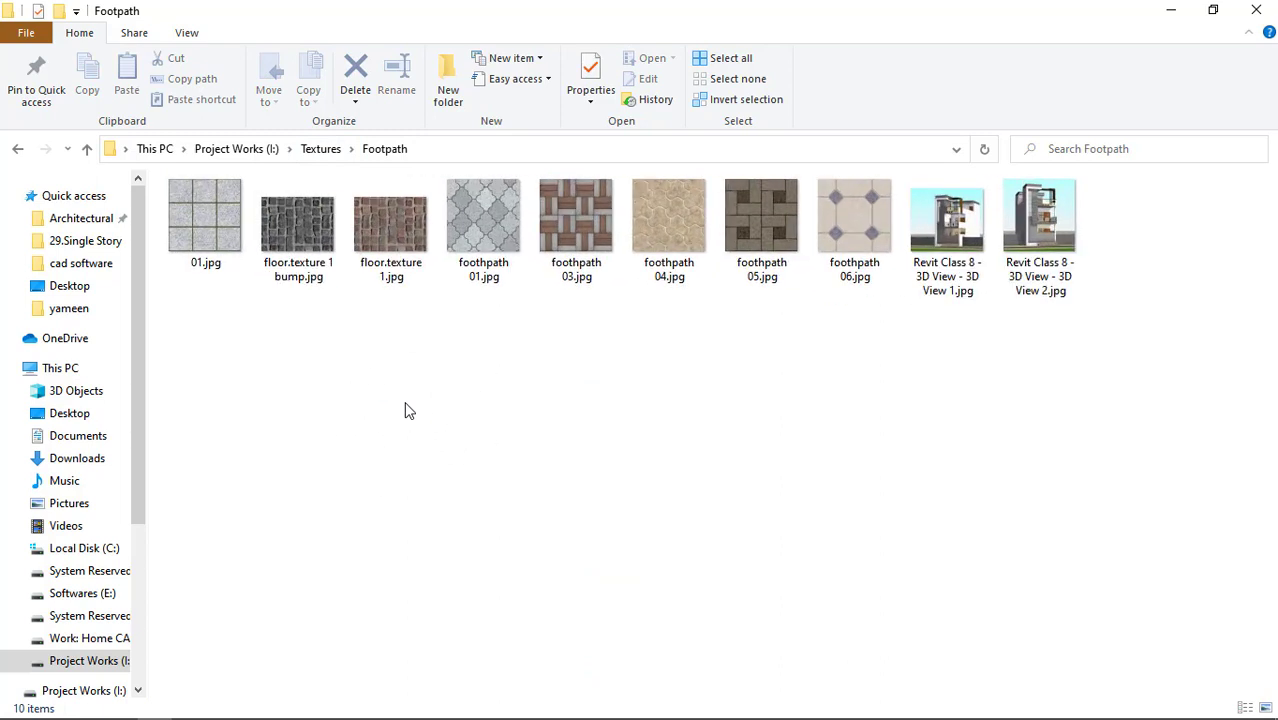
Refresh the Footpath folder and move the three exported Revit Class 8 images into the prince folder on Project Works (I:).
{"action": "right_click", "coordinate": [656, 331]}
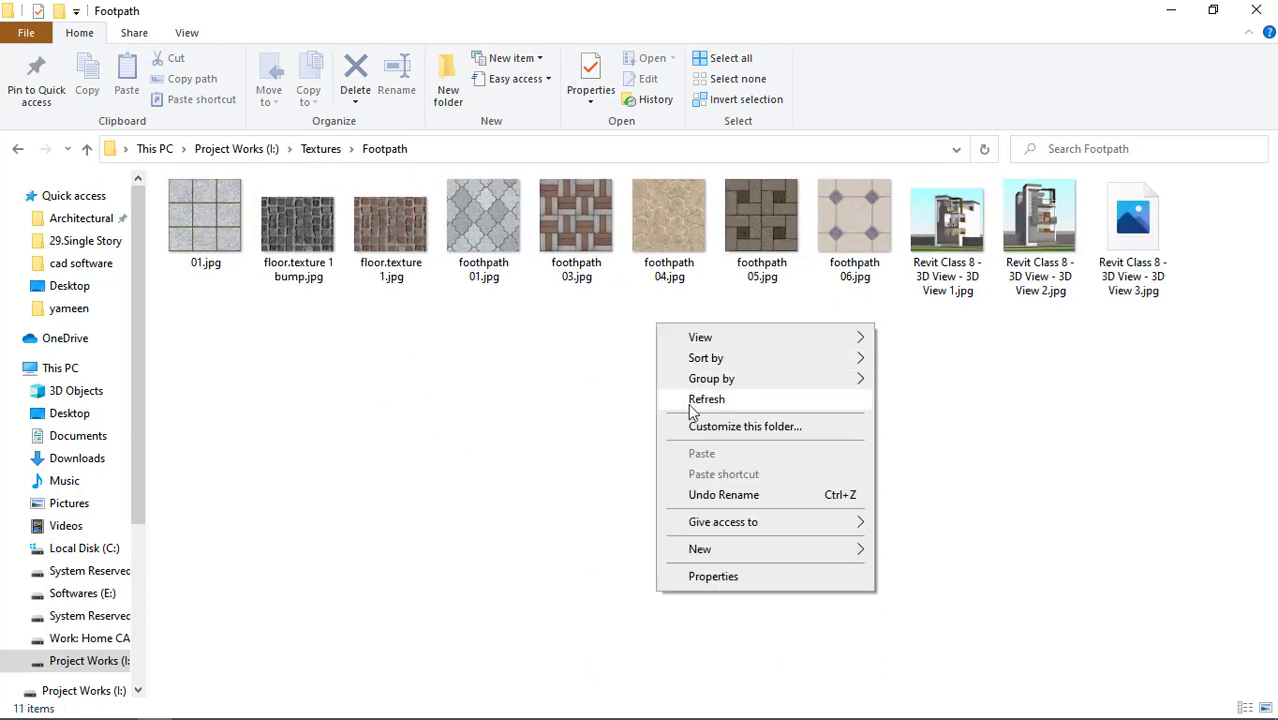
{"action": "left_click", "coordinate": [692, 400]}
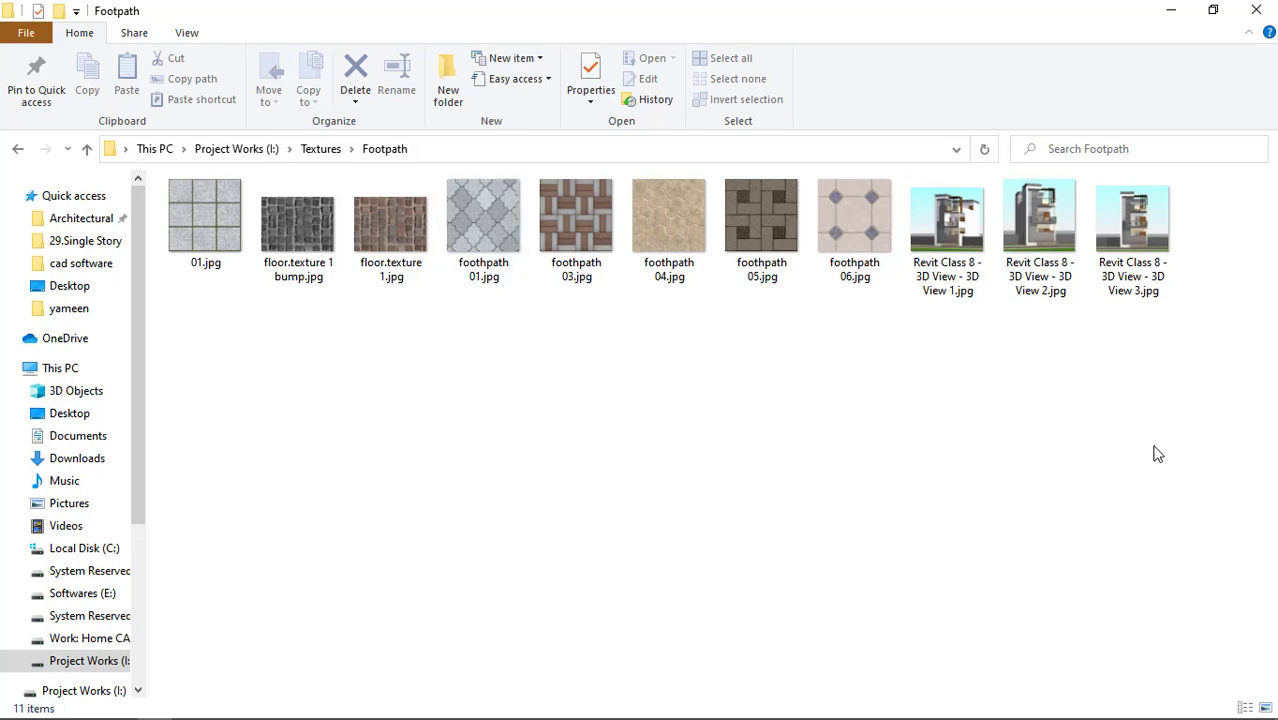
{"action": "left_click_drag", "start_coordinate": [1162, 447], "coordinate": [957, 237]}
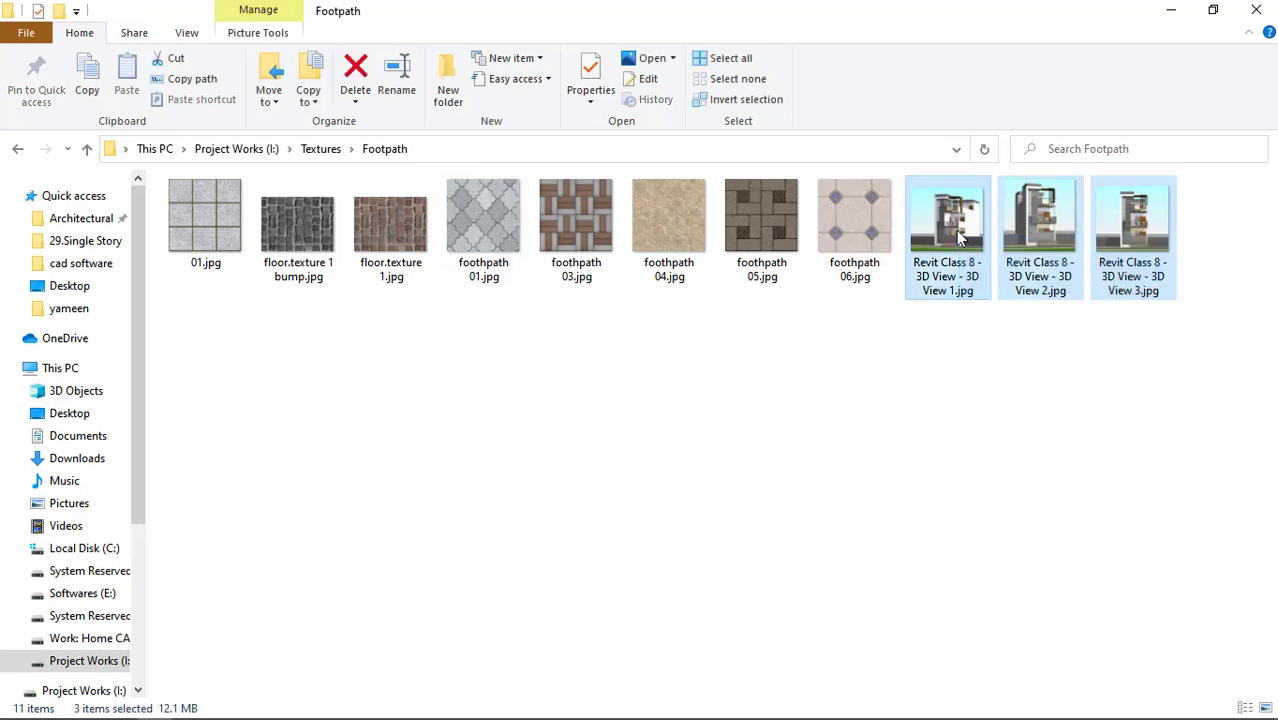
{"action": "key", "text": "ctrl+x"}
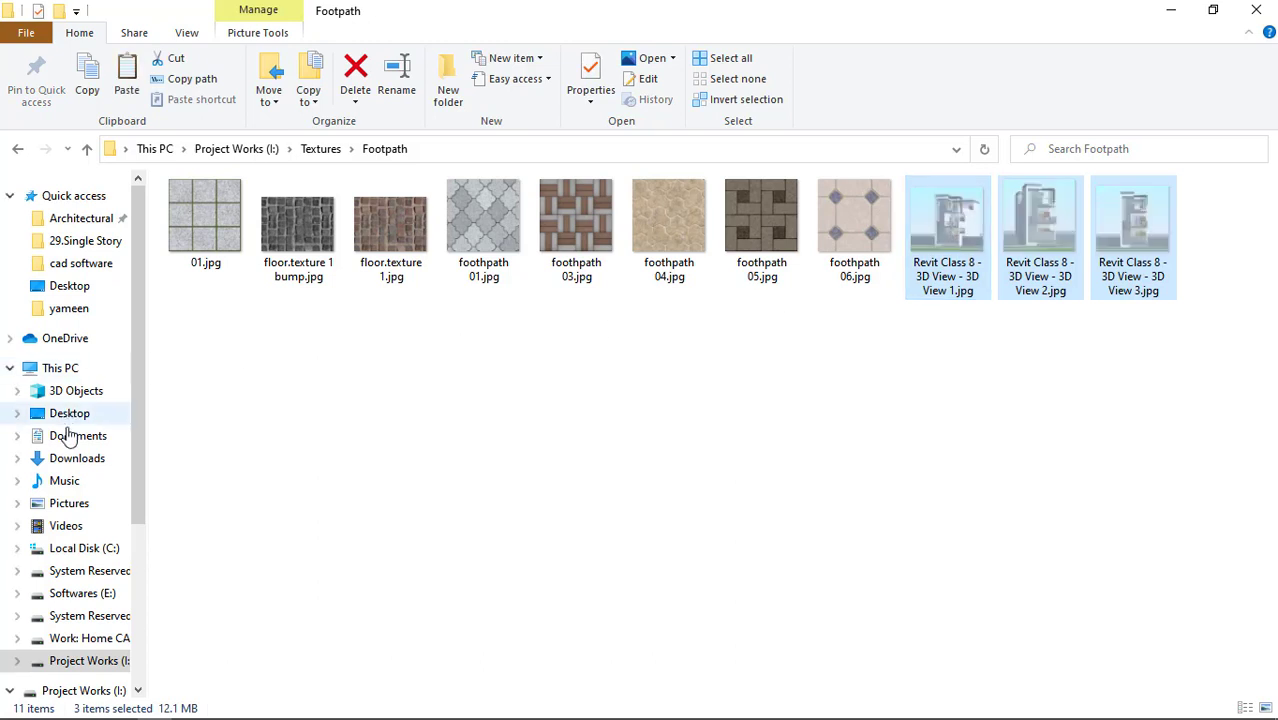
{"action": "left_click", "coordinate": [314, 155]}
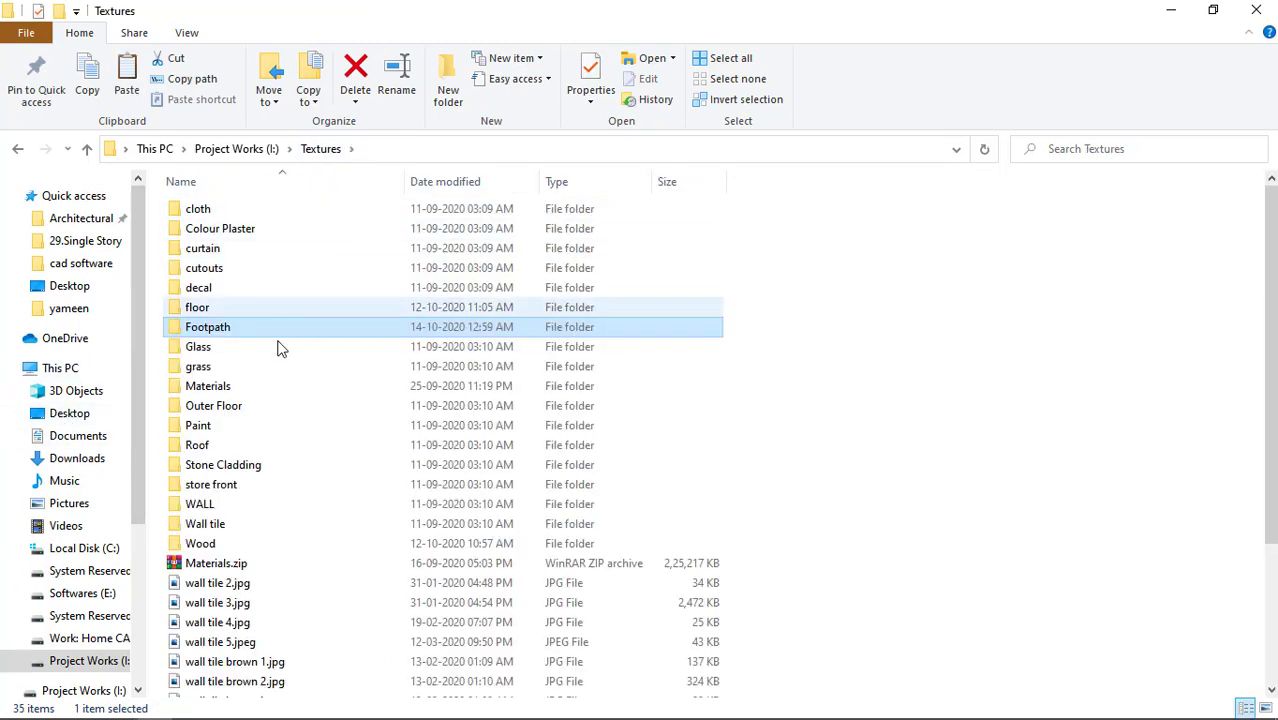
{"action": "left_click", "coordinate": [252, 150]}
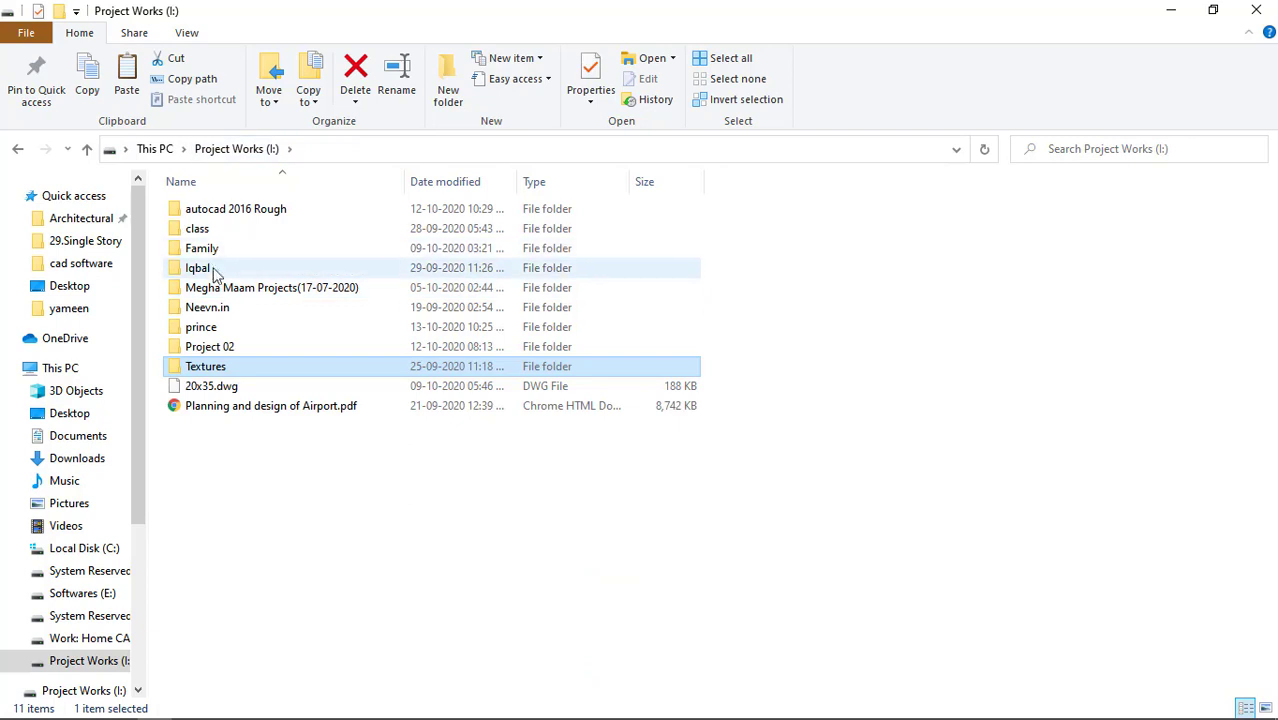
{"action": "double_click", "coordinate": [207, 328]}
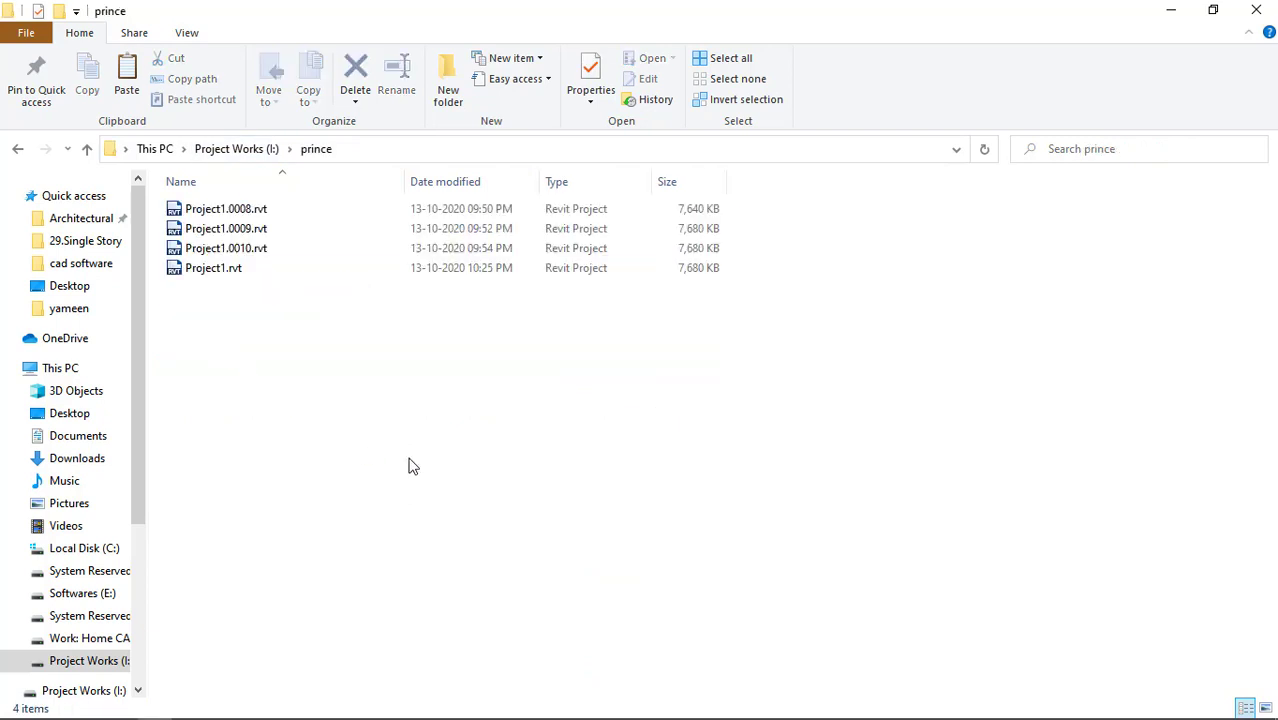
{"action": "key", "text": "ctrl+v"}
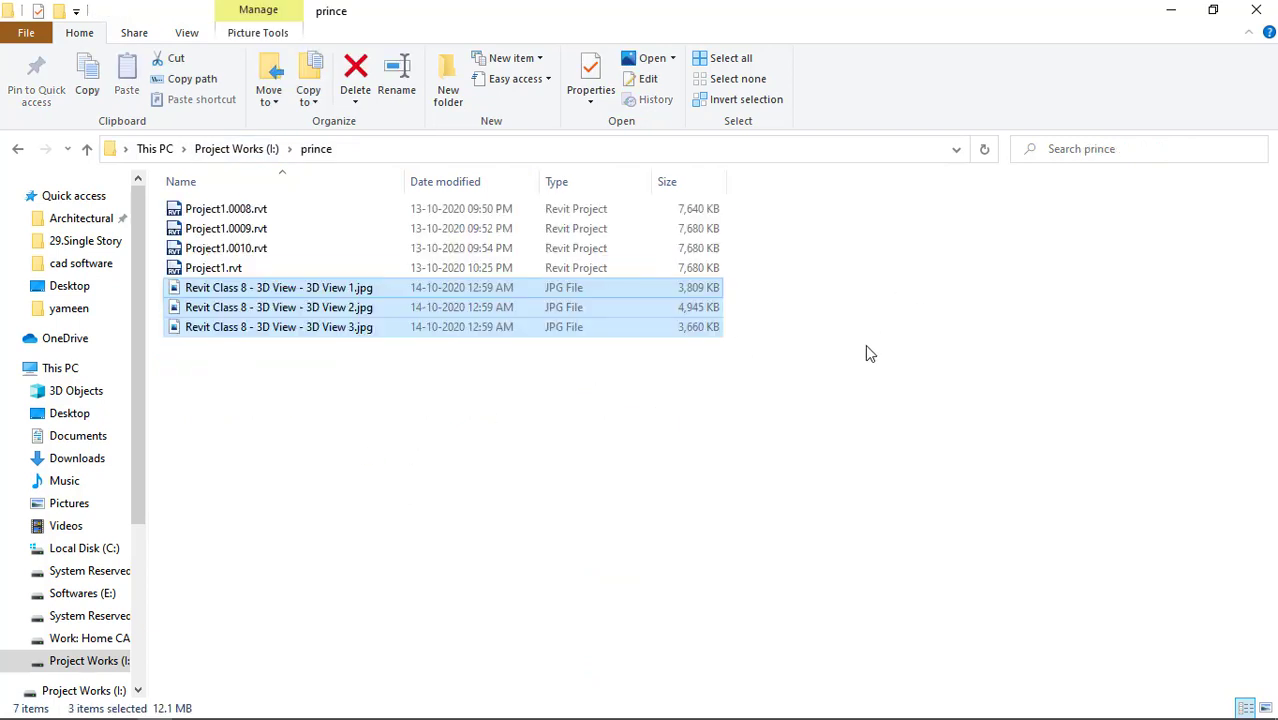
{"action": "left_click", "coordinate": [977, 363]}
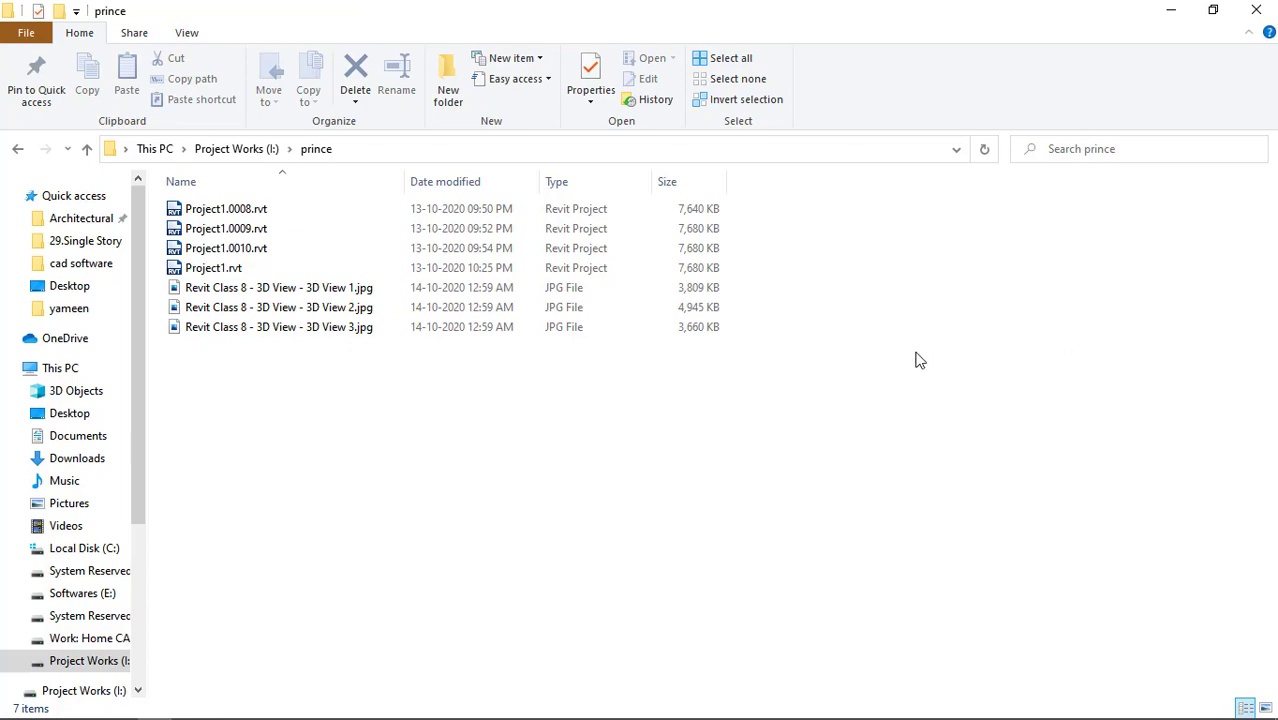
Switch to Photos with Revit Class 8 - 3D View - 3D View 1.jpg and examine the house's entrance and upper floors up close.
{"action": "double_click", "coordinate": [322, 289]}
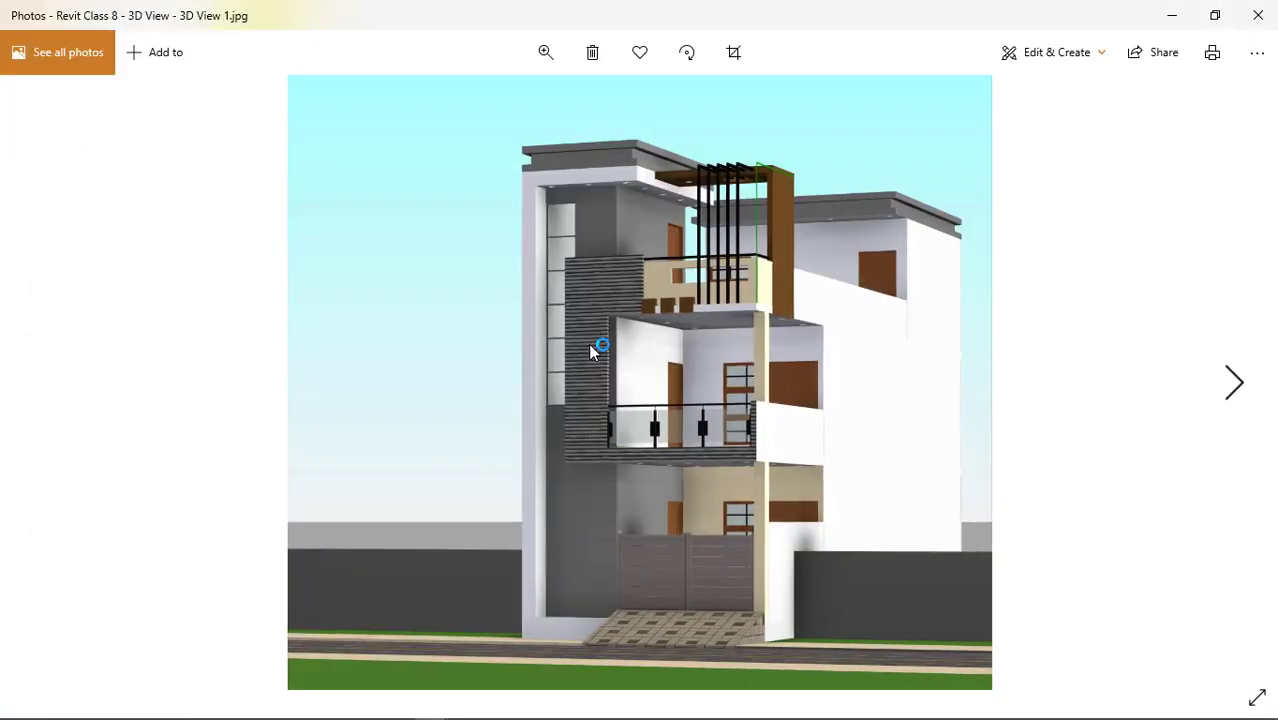
{"action": "double_click", "coordinate": [791, 601]}
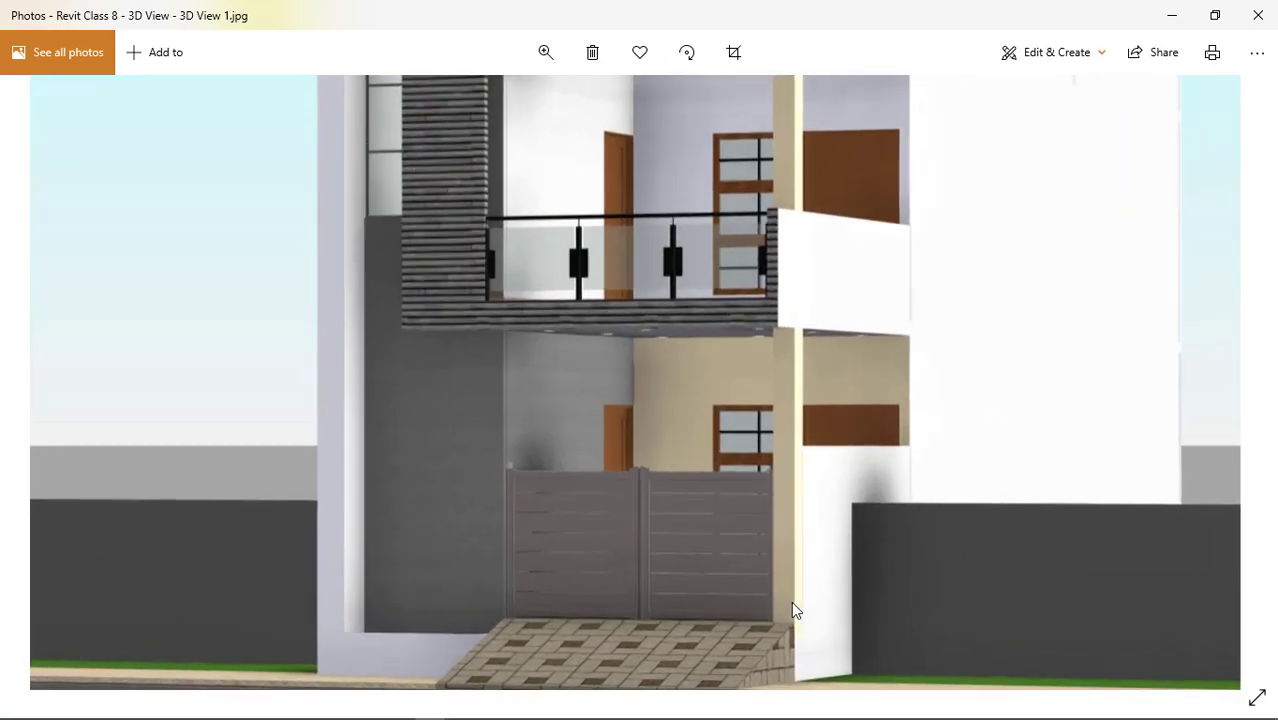
{"action": "scroll", "coordinate": [726, 430], "scroll_direction": "up", "scroll_amount": 4}
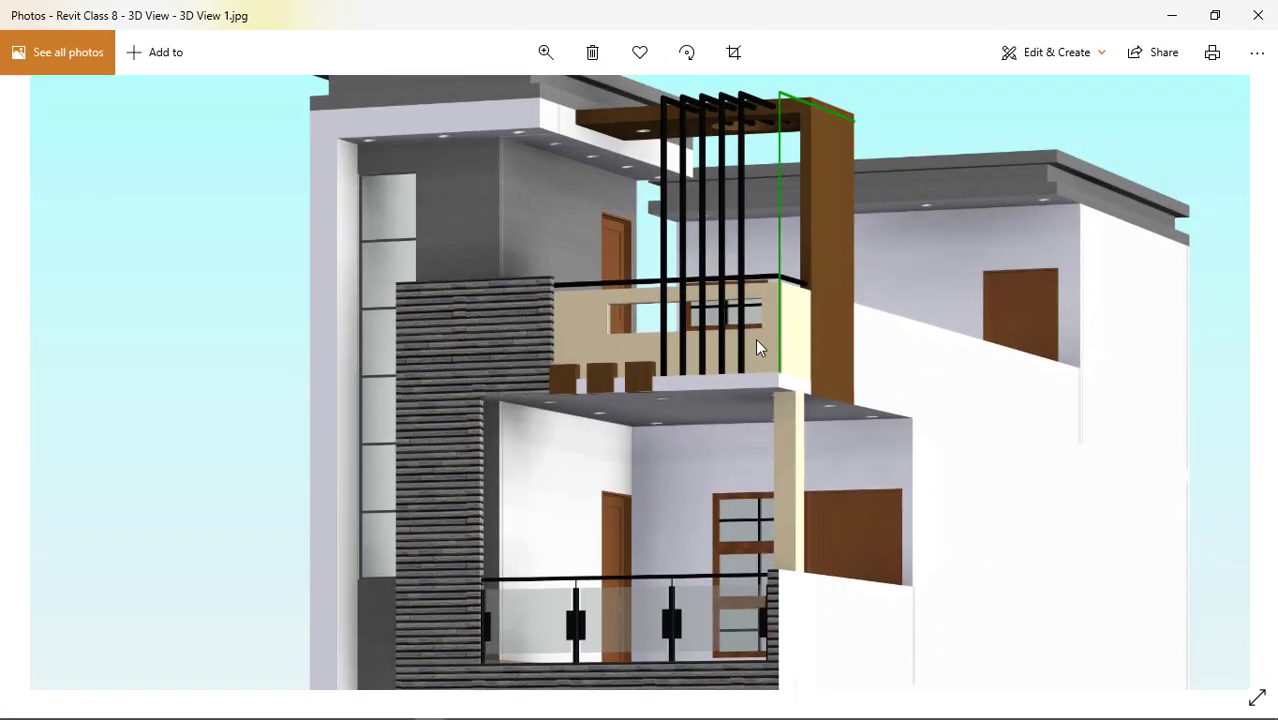
{"action": "double_click", "coordinate": [757, 347]}
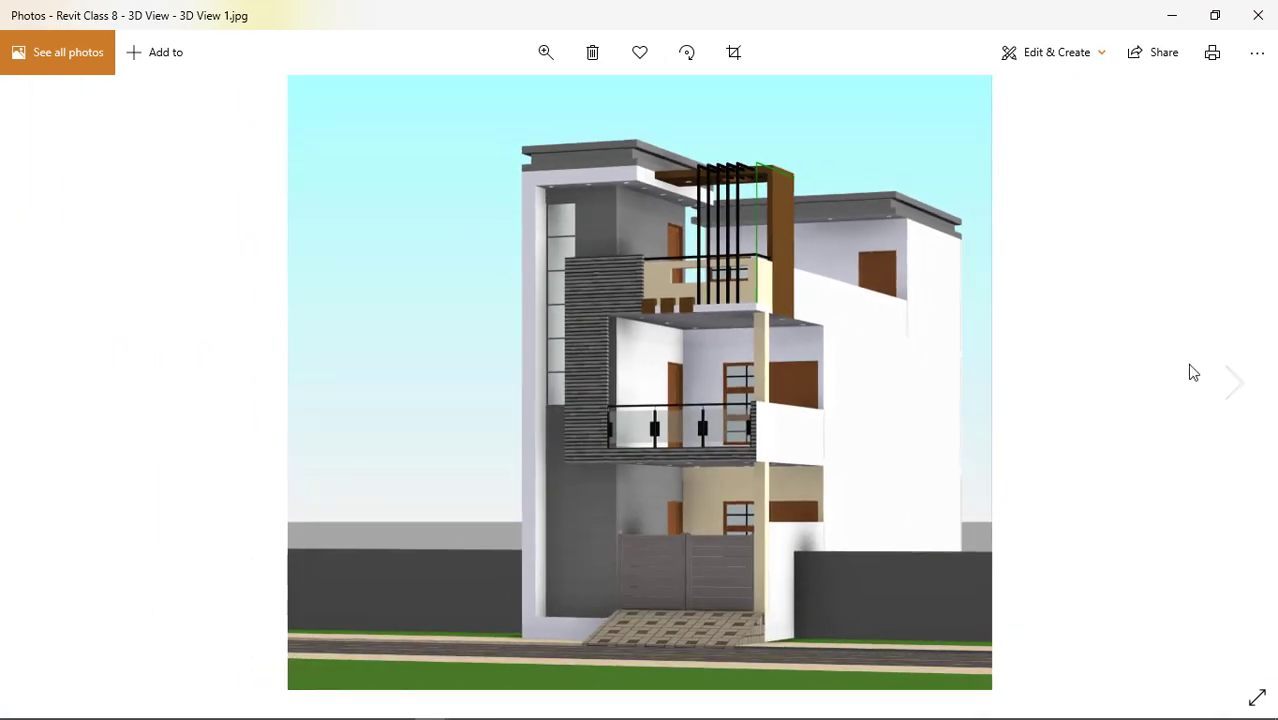
Examine the exported 3D View 2 image up close and bring up the 3D View 3 image.
{"action": "left_click", "coordinate": [1235, 383]}
{"action": "double_click", "coordinate": [576, 604]}
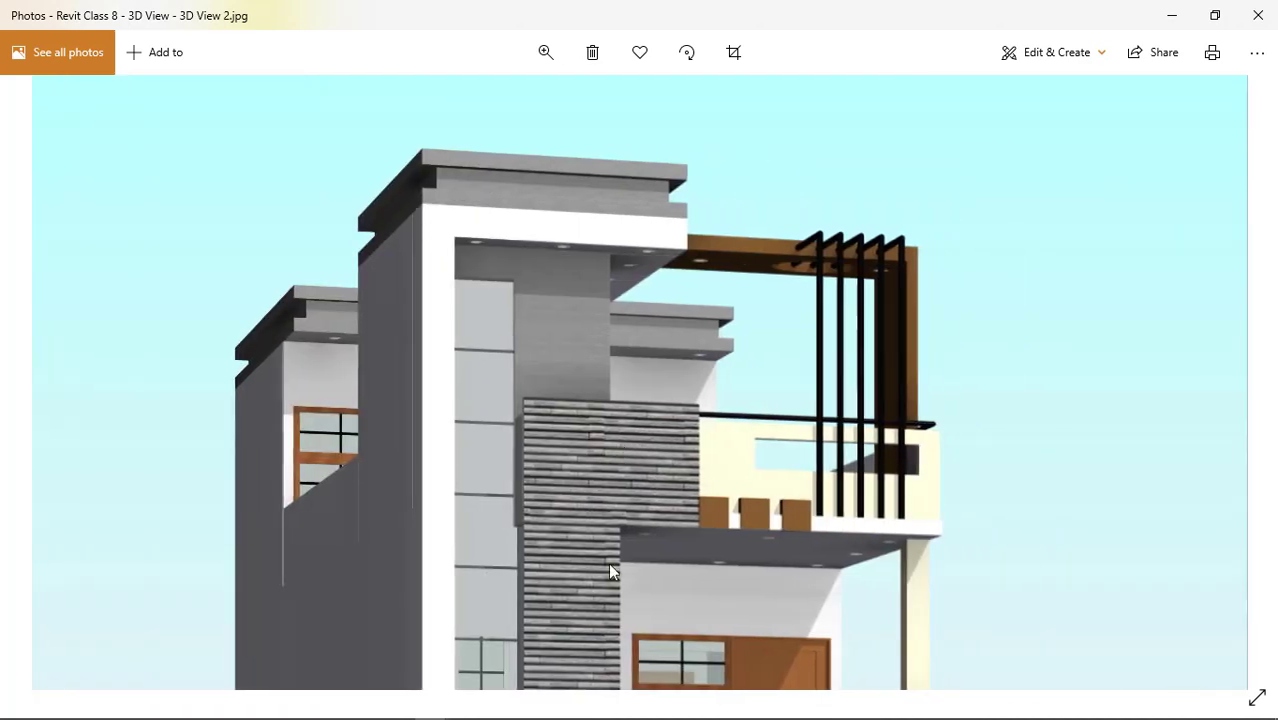
{"action": "scroll", "coordinate": [625, 320], "scroll_direction": "down", "scroll_amount": 4}
{"action": "double_click", "coordinate": [665, 381]}
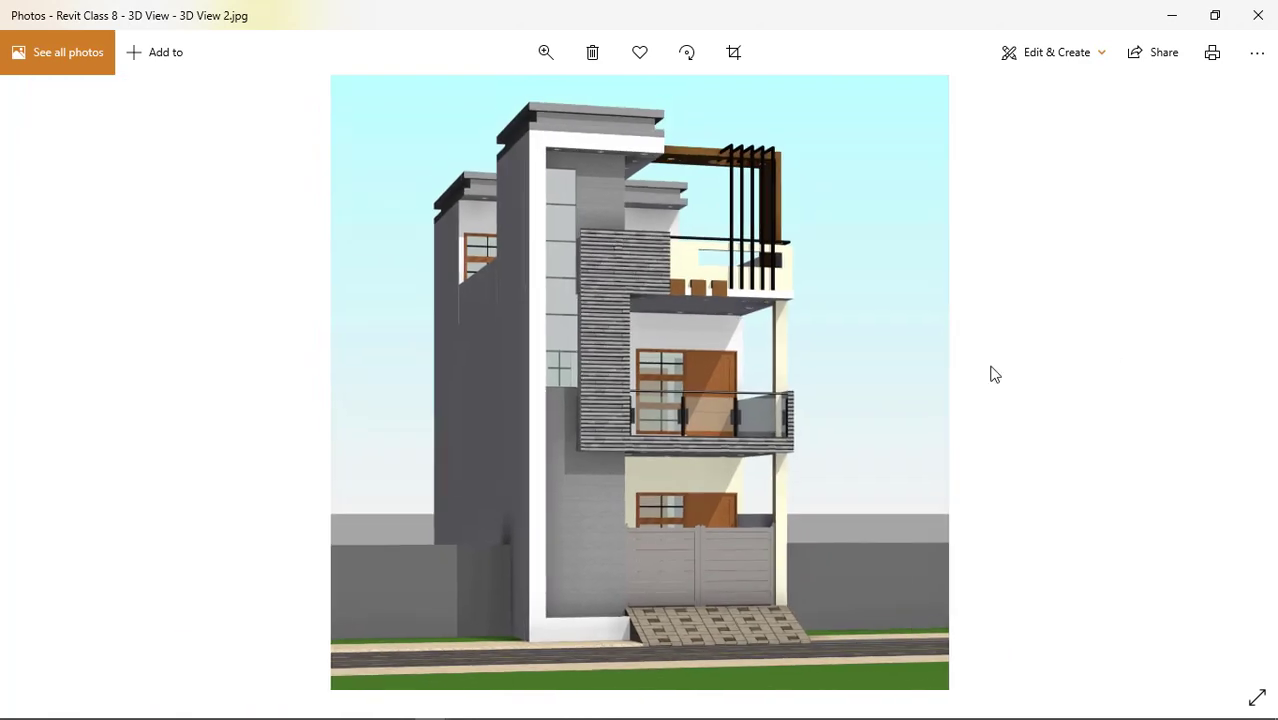
{"action": "left_click", "coordinate": [1235, 383]}
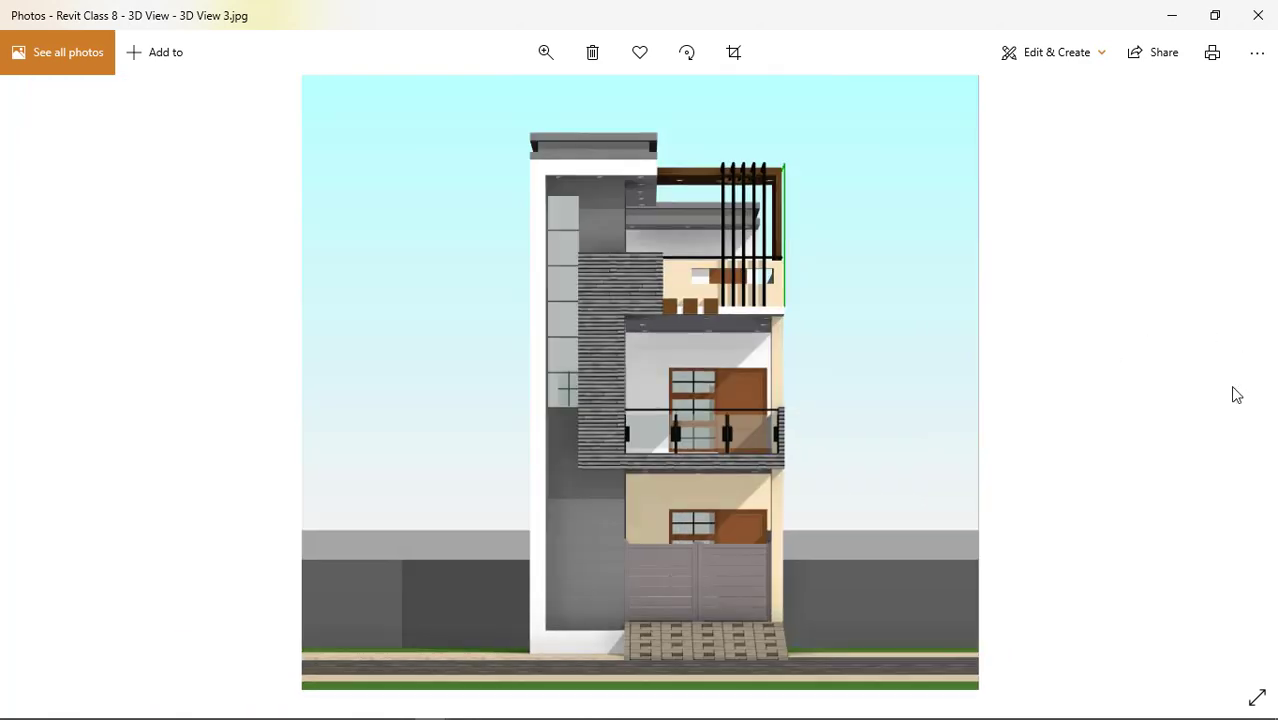